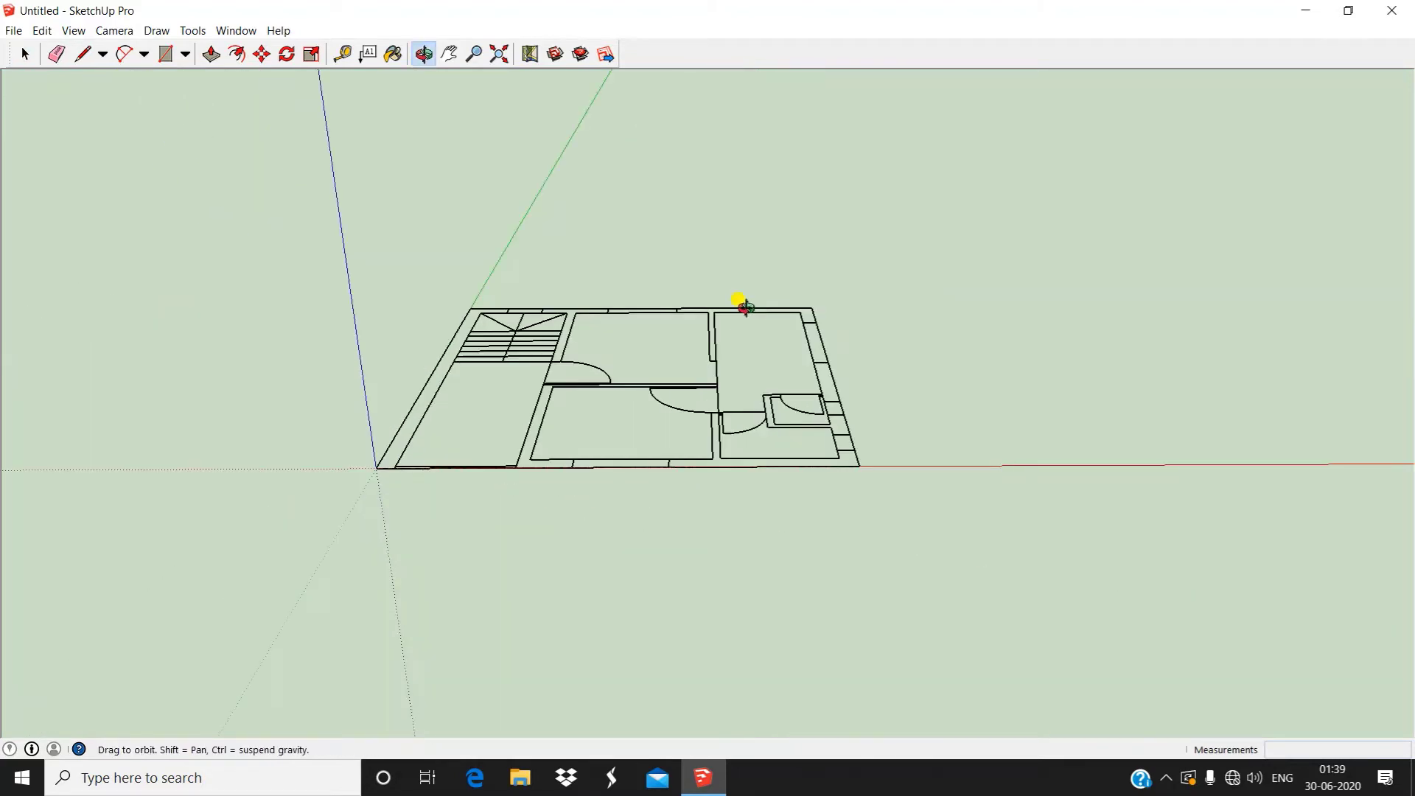
Examine the imported floor plan's walls, door swings, window openings and staircase from several angles
{"action": "scroll", "coordinate": [694, 290], "scroll_direction": "up", "scroll_amount": 3}
{"action": "scroll", "coordinate": [694, 290], "scroll_direction": "down", "scroll_amount": 5}
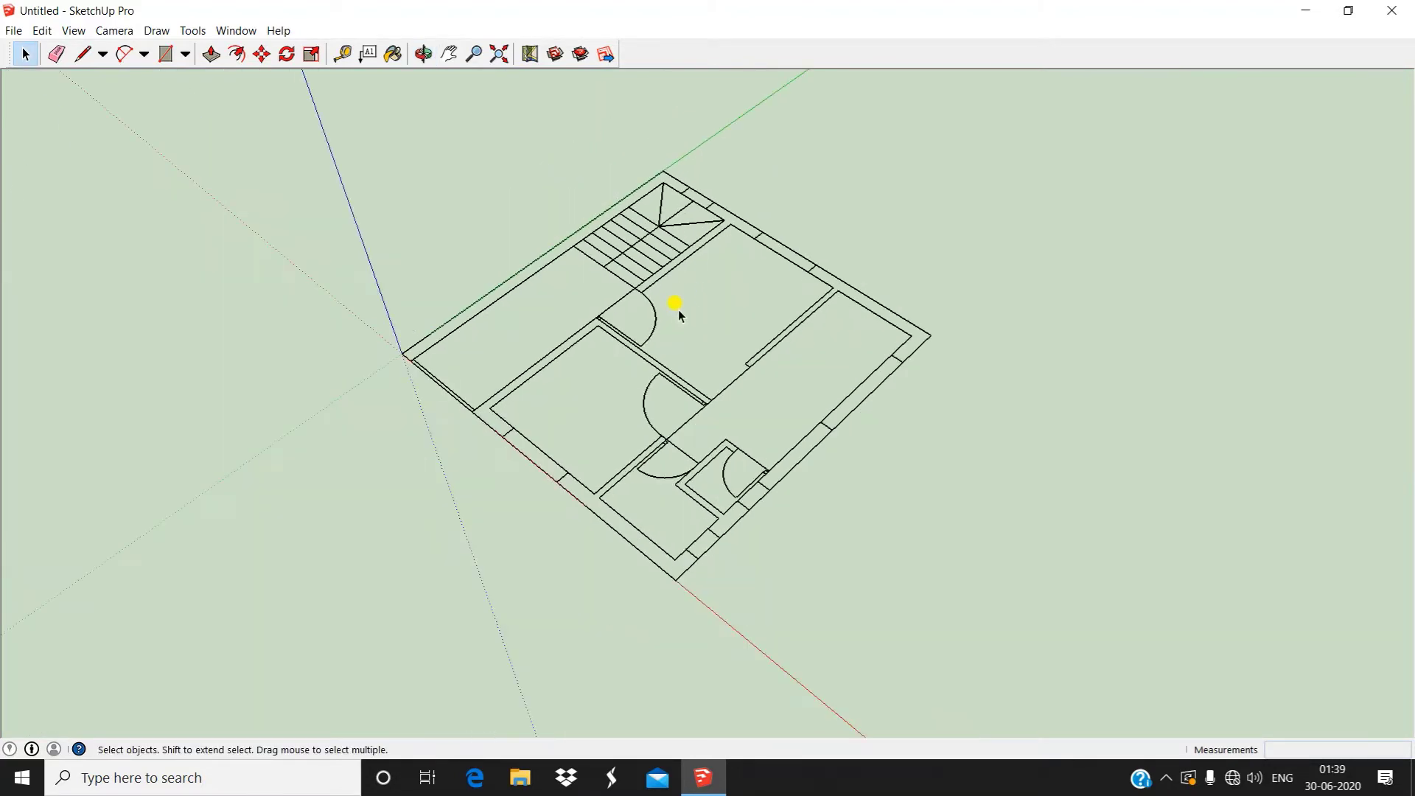
{"action": "middle_click_drag", "start_coordinate": [675, 307], "coordinate": [713, 596]}
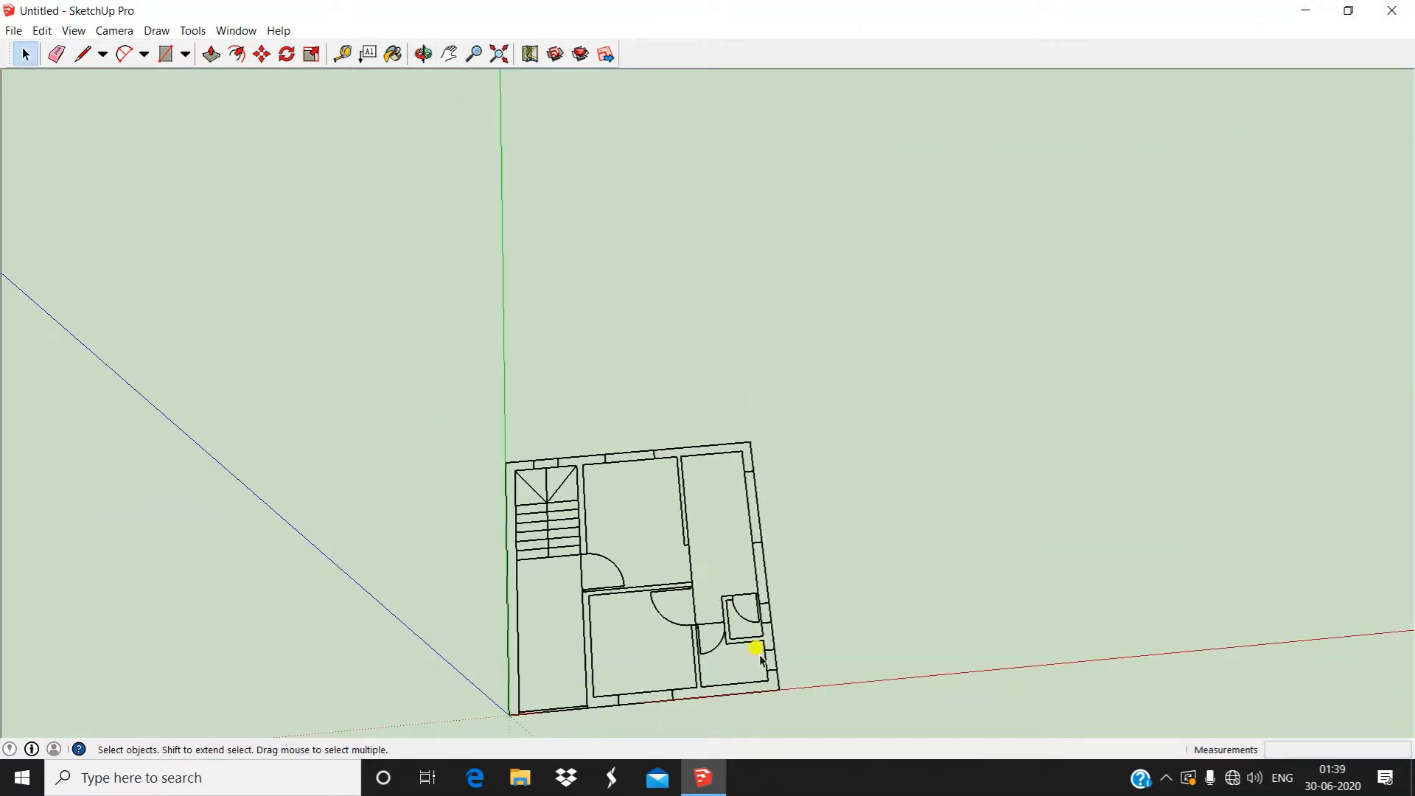
{"action": "middle_click_drag", "start_coordinate": [727, 657], "coordinate": [758, 505]}
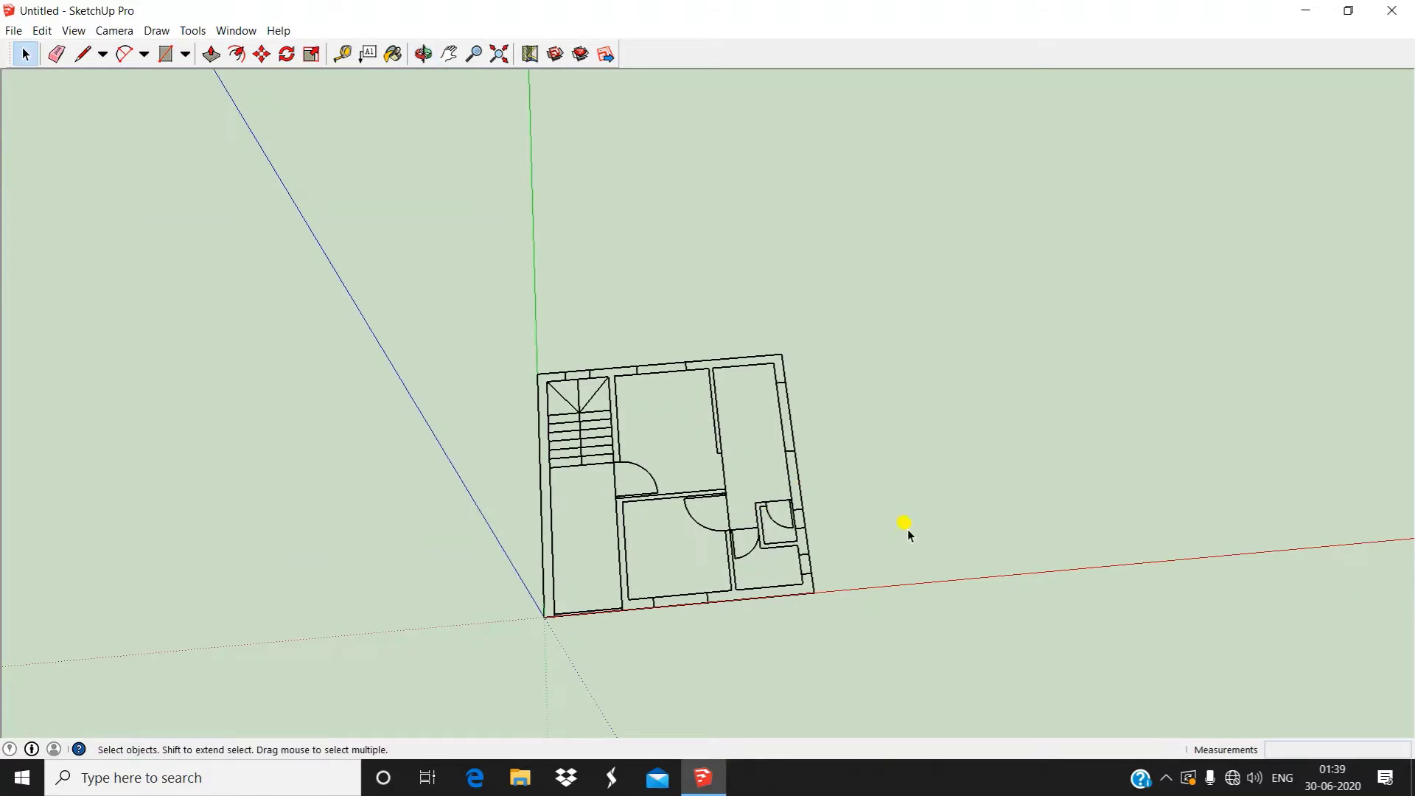
{"action": "middle_click_drag", "start_coordinate": [905, 519], "coordinate": [442, 310]}
{"action": "scroll", "coordinate": [622, 474], "scroll_direction": "up", "scroll_amount": 3}
{"action": "scroll", "coordinate": [658, 422], "scroll_direction": "up", "scroll_amount": 2}
{"action": "scroll", "coordinate": [657, 421], "scroll_direction": "down", "scroll_amount": 2}
{"action": "left_click", "coordinate": [165, 54]}
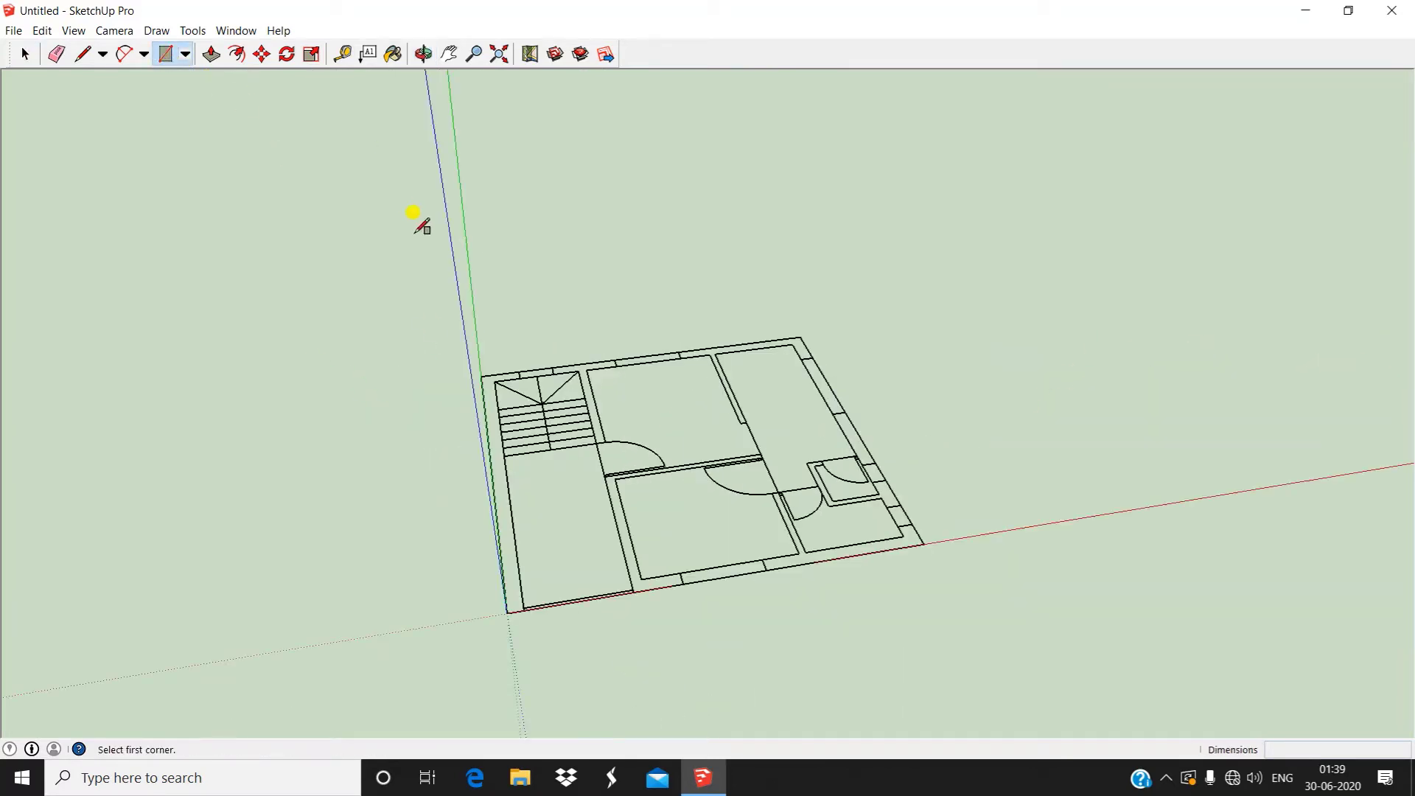
{"action": "middle_click_drag", "start_coordinate": [414, 214], "coordinate": [594, 262]}
{"action": "scroll", "coordinate": [594, 265], "scroll_direction": "up", "scroll_amount": 2}
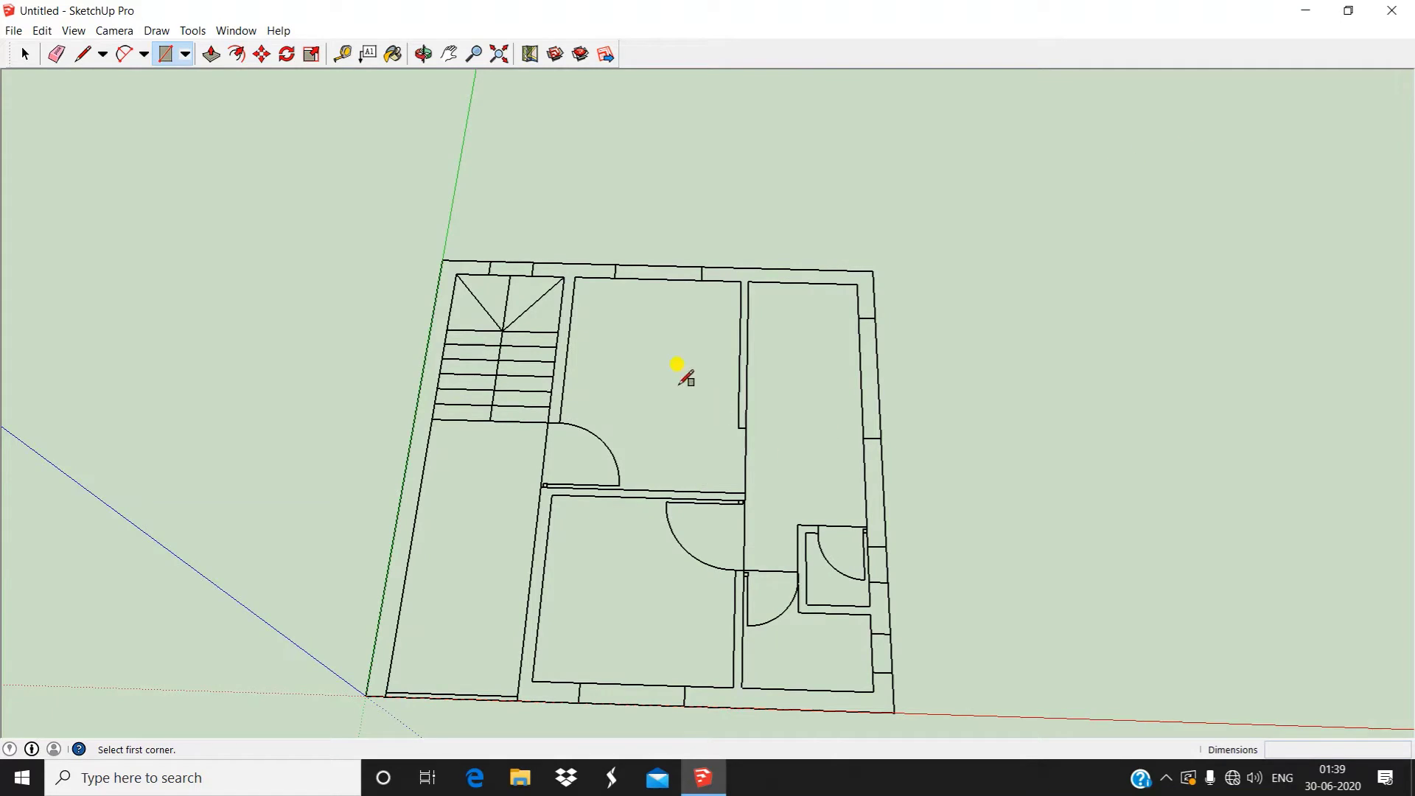
{"action": "middle_click_drag", "start_coordinate": [754, 564], "coordinate": [646, 455]}
{"action": "scroll", "coordinate": [779, 512], "scroll_direction": "up", "scroll_amount": 2}
{"action": "scroll", "coordinate": [781, 505], "scroll_direction": "down", "scroll_amount": 3}
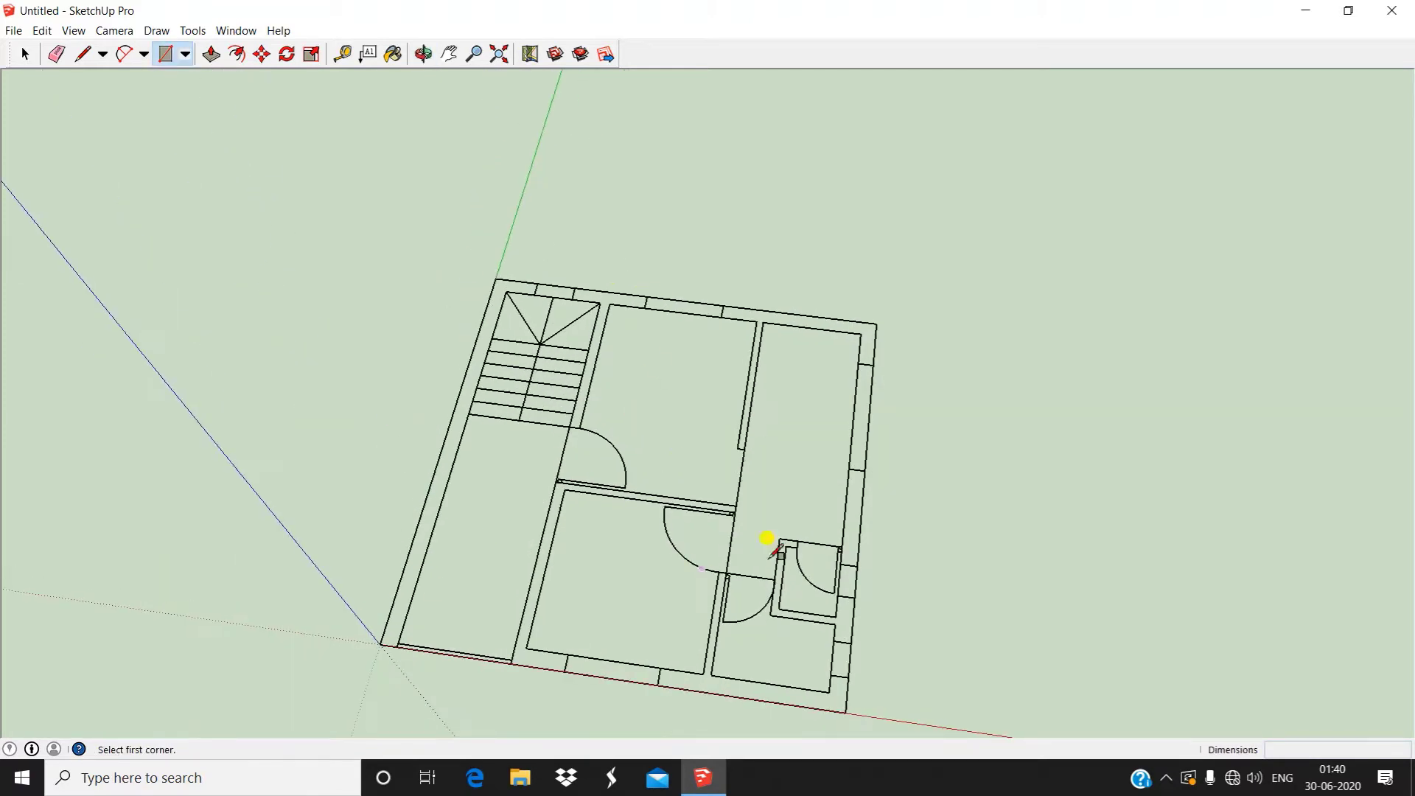
{"action": "scroll", "coordinate": [480, 316], "scroll_direction": "down", "scroll_amount": 2}
{"action": "key", "text": "space"}
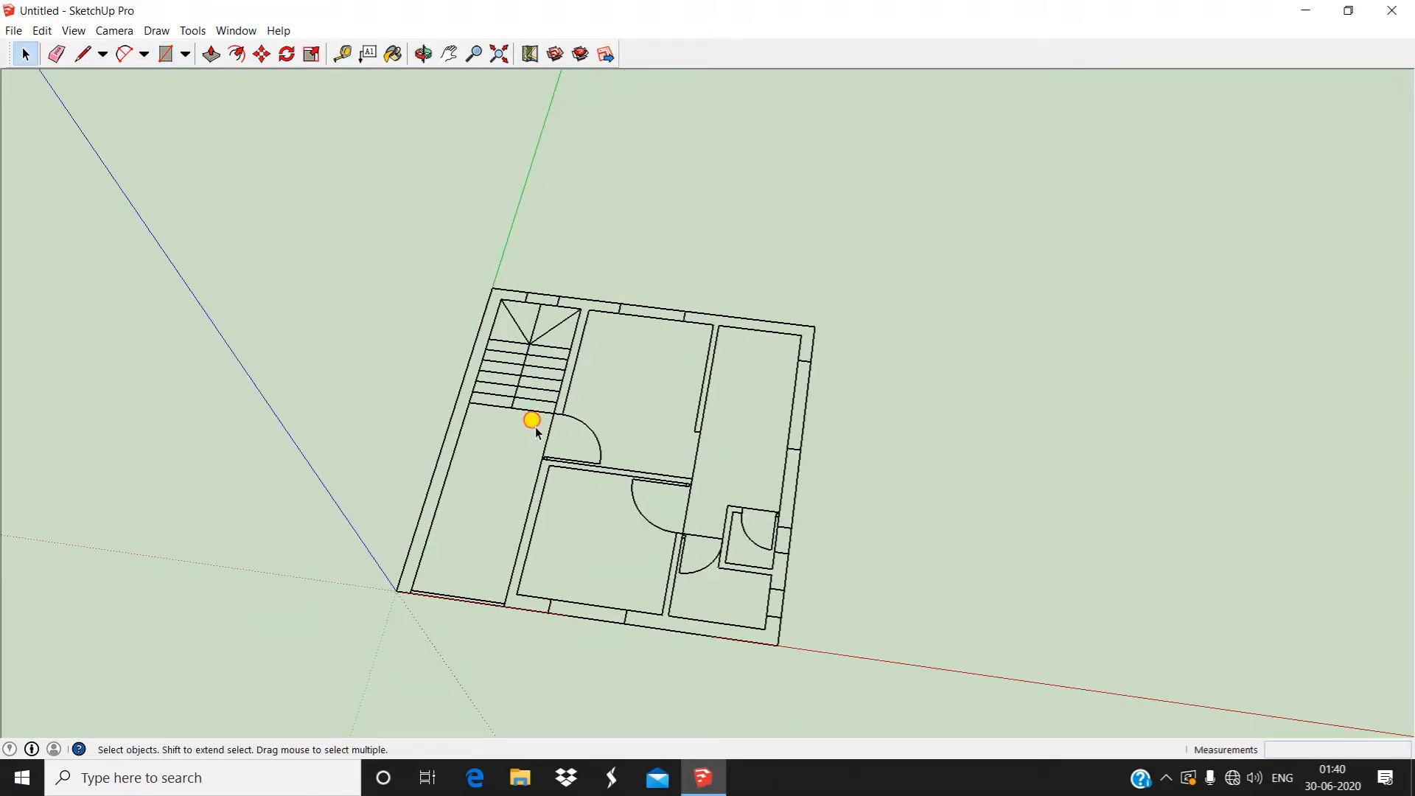
{"action": "triple_click", "coordinate": [553, 414]}
{"action": "middle_click_drag", "start_coordinate": [553, 414], "coordinate": [729, 455]}
{"action": "left_click", "coordinate": [1032, 183]}
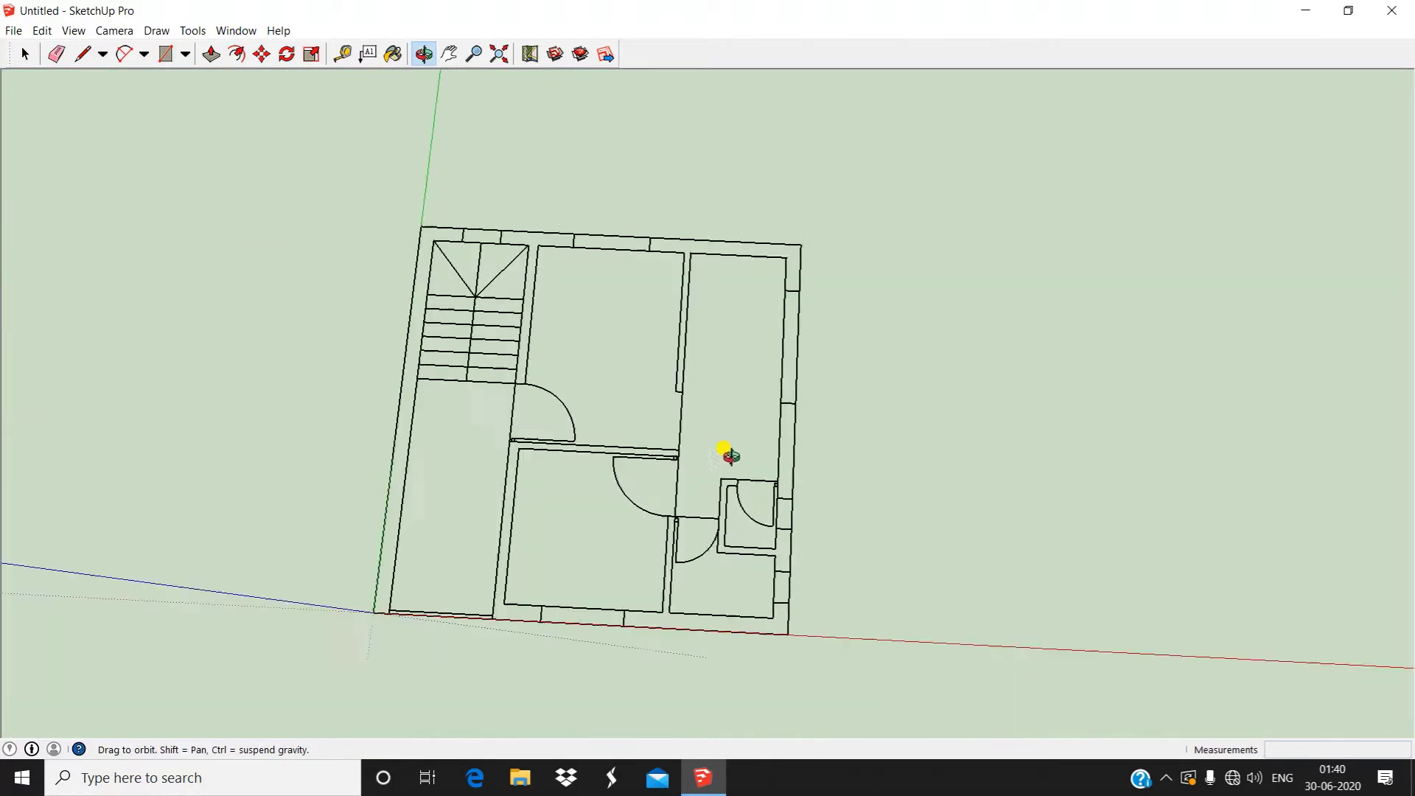
In the top standard view, draw a 20' by 20' rectangle over the floor plan's outer outline to create a face
{"action": "left_click", "coordinate": [129, 32]}
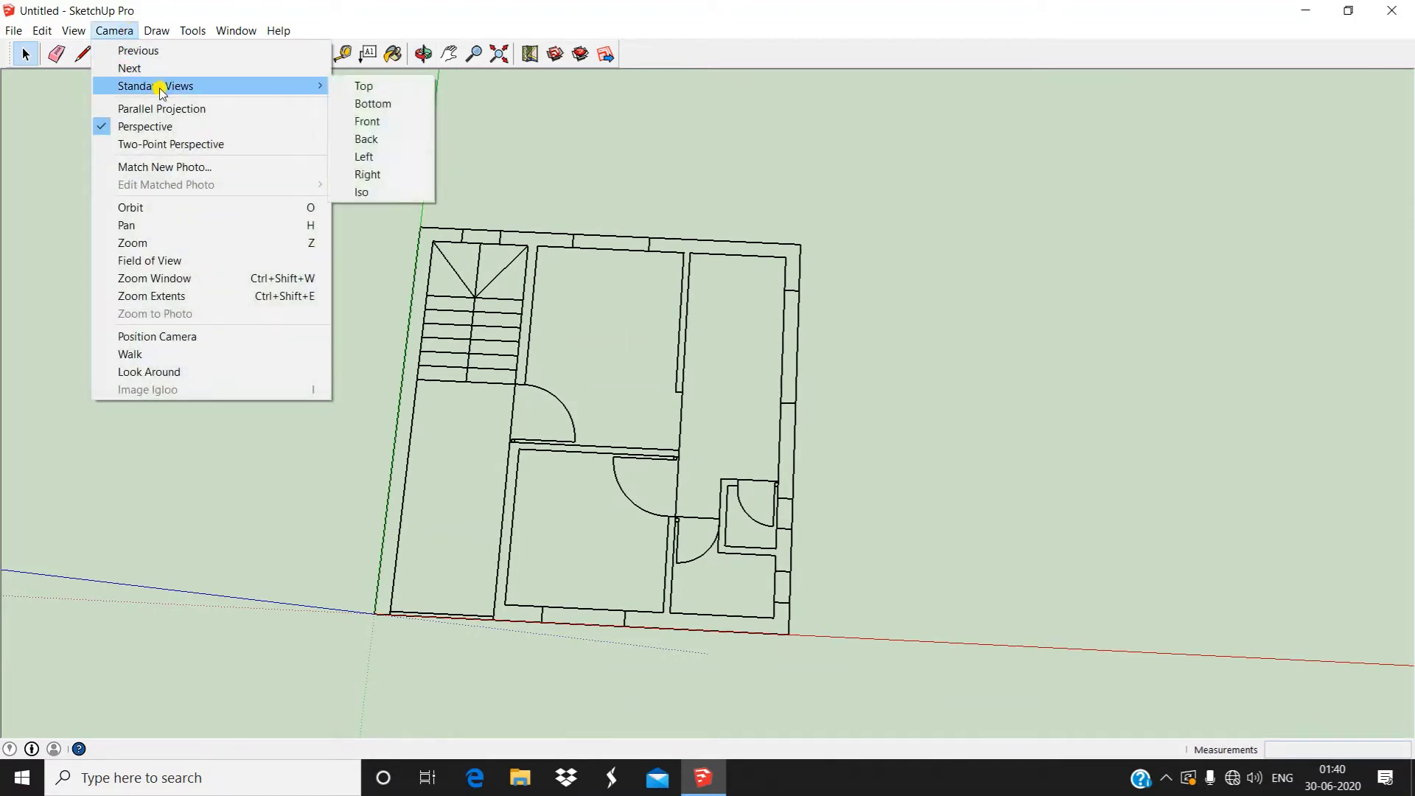
{"action": "left_click", "coordinate": [367, 85]}
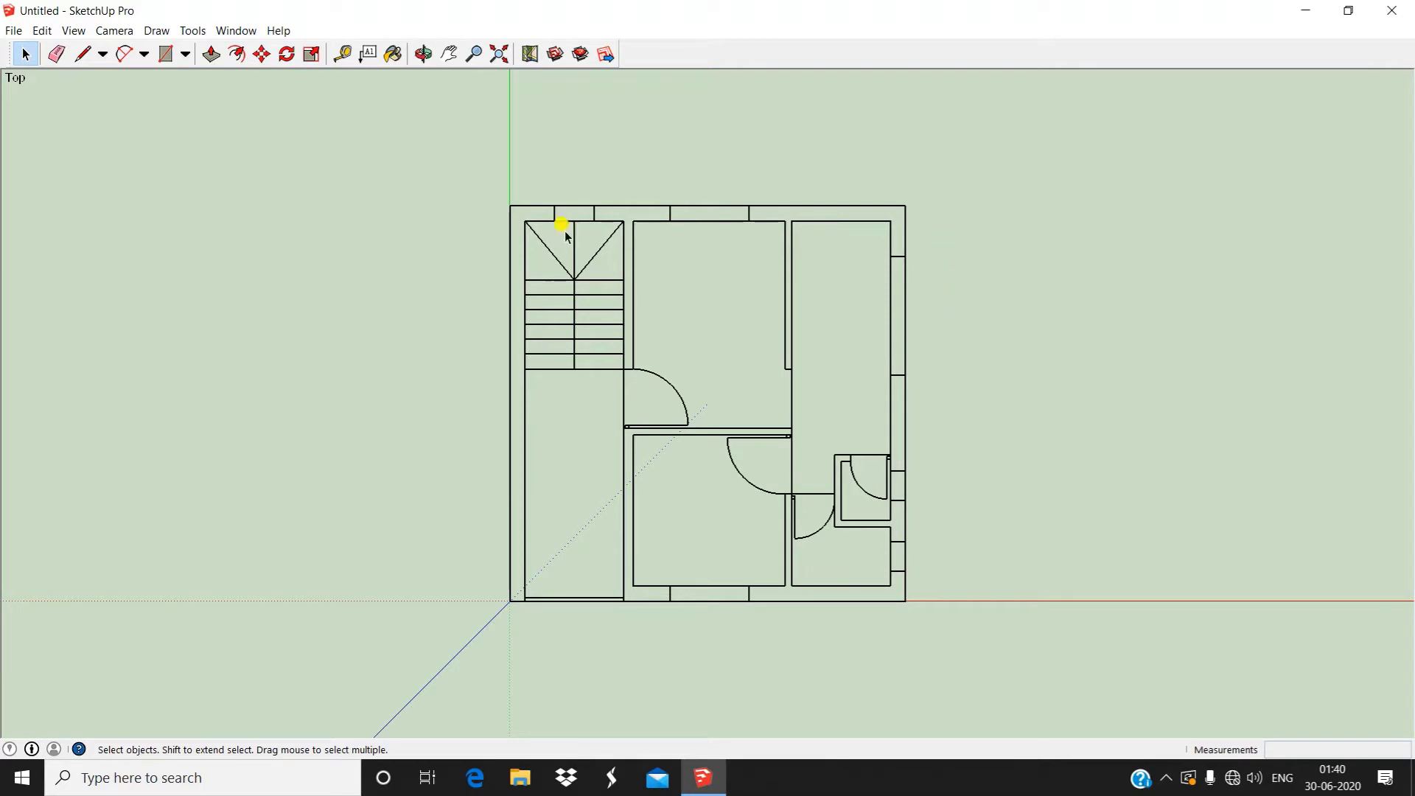
{"action": "left_click", "coordinate": [182, 55]}
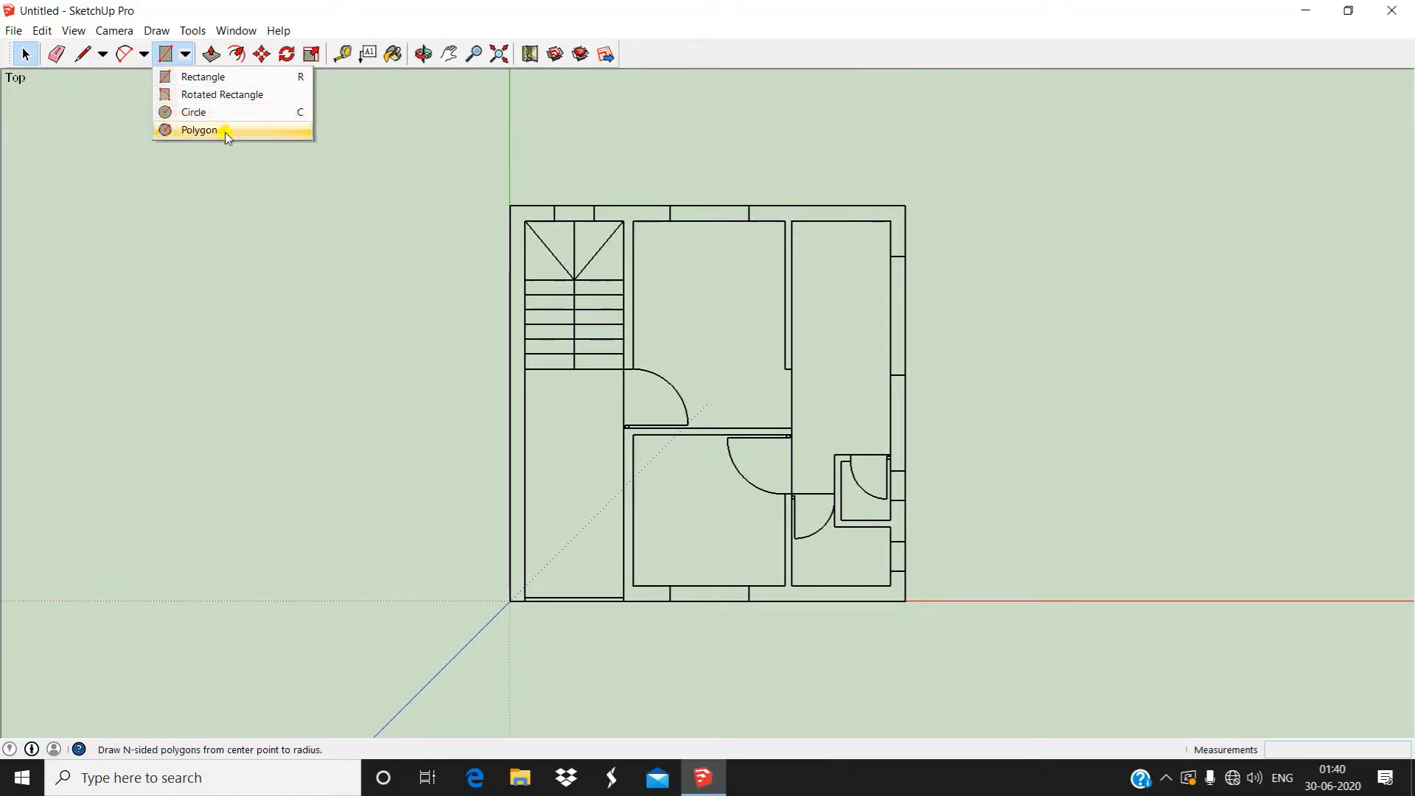
{"action": "left_click", "coordinate": [214, 77]}
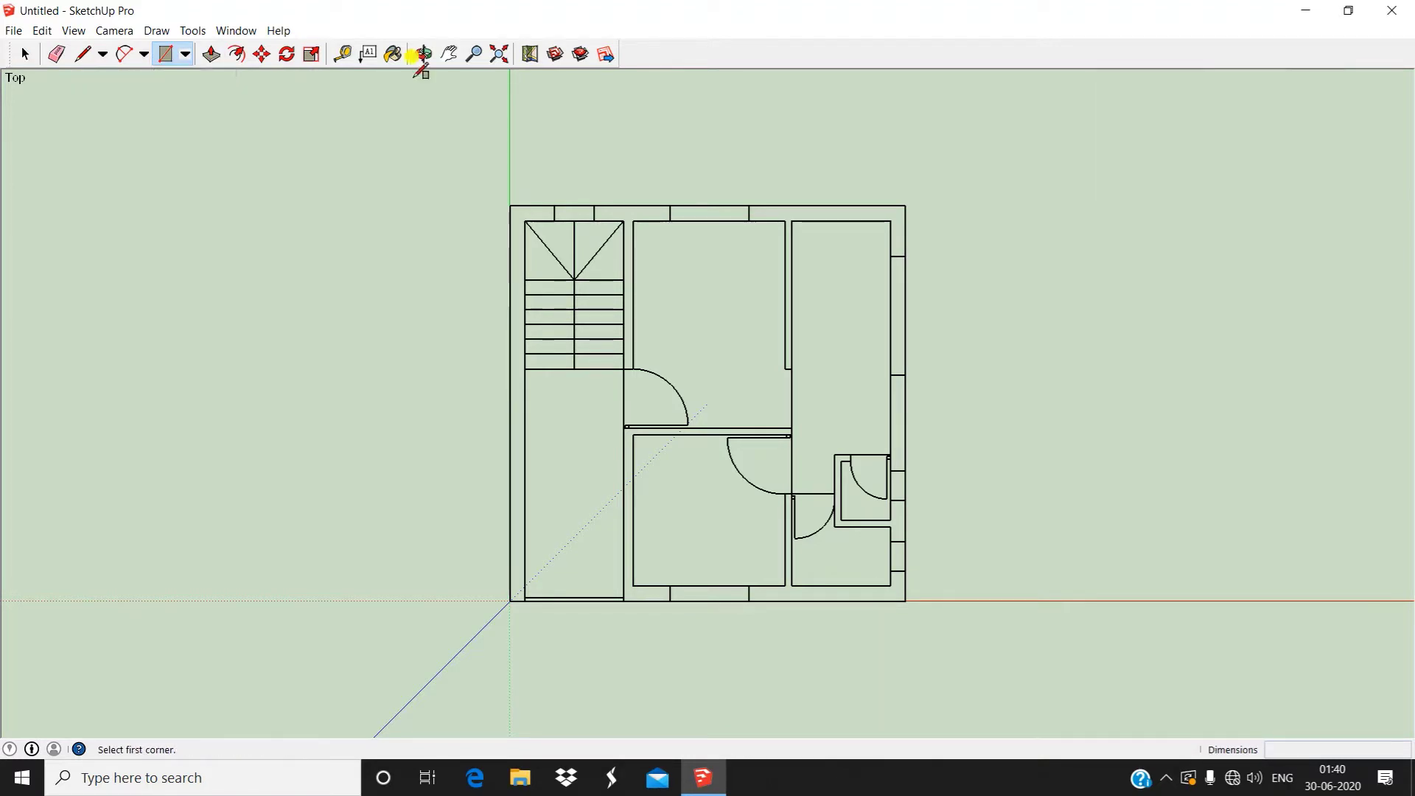
{"action": "left_click", "coordinate": [509, 206]}
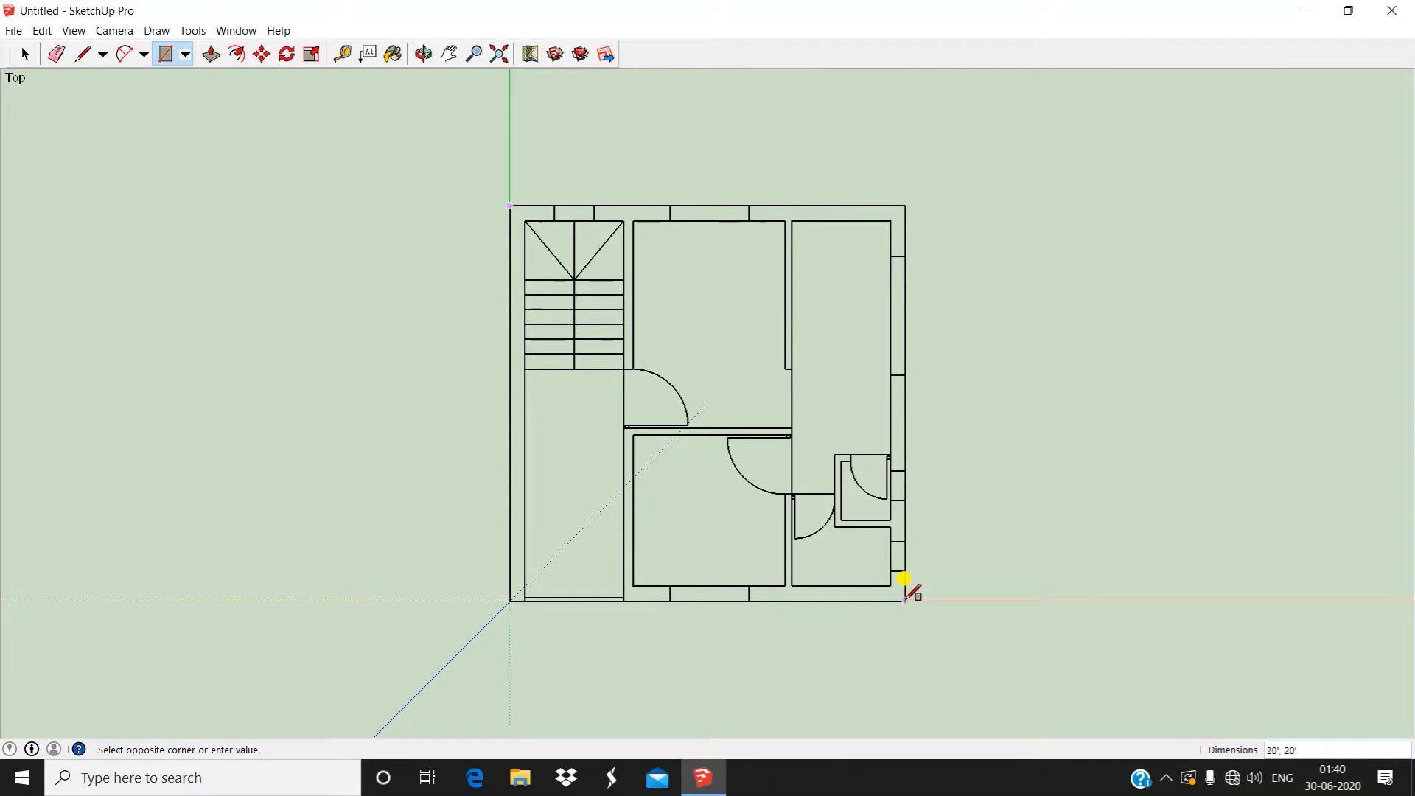
{"action": "left_click", "coordinate": [906, 603]}
{"action": "middle_click_drag", "start_coordinate": [831, 540], "coordinate": [601, 133]}
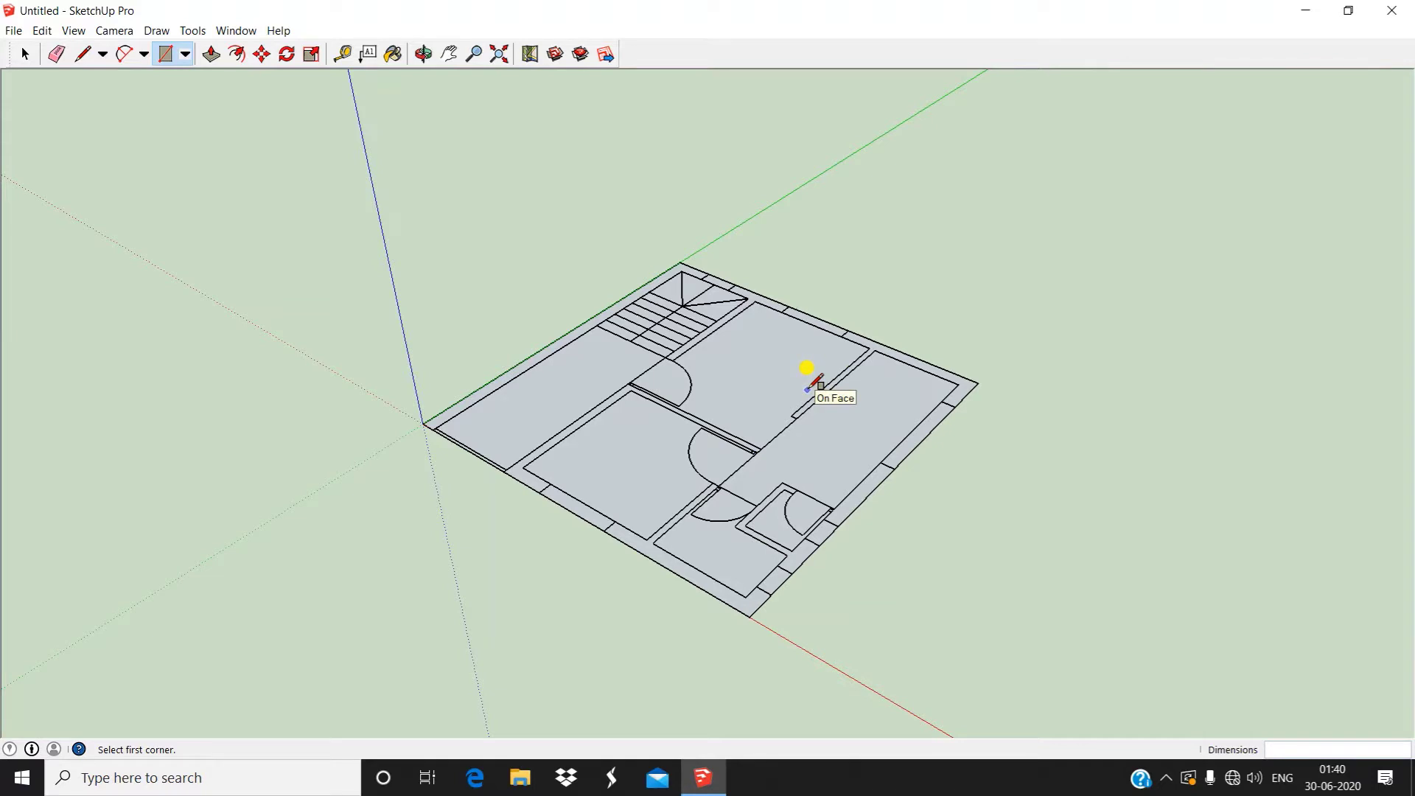
{"action": "key", "text": "space"}
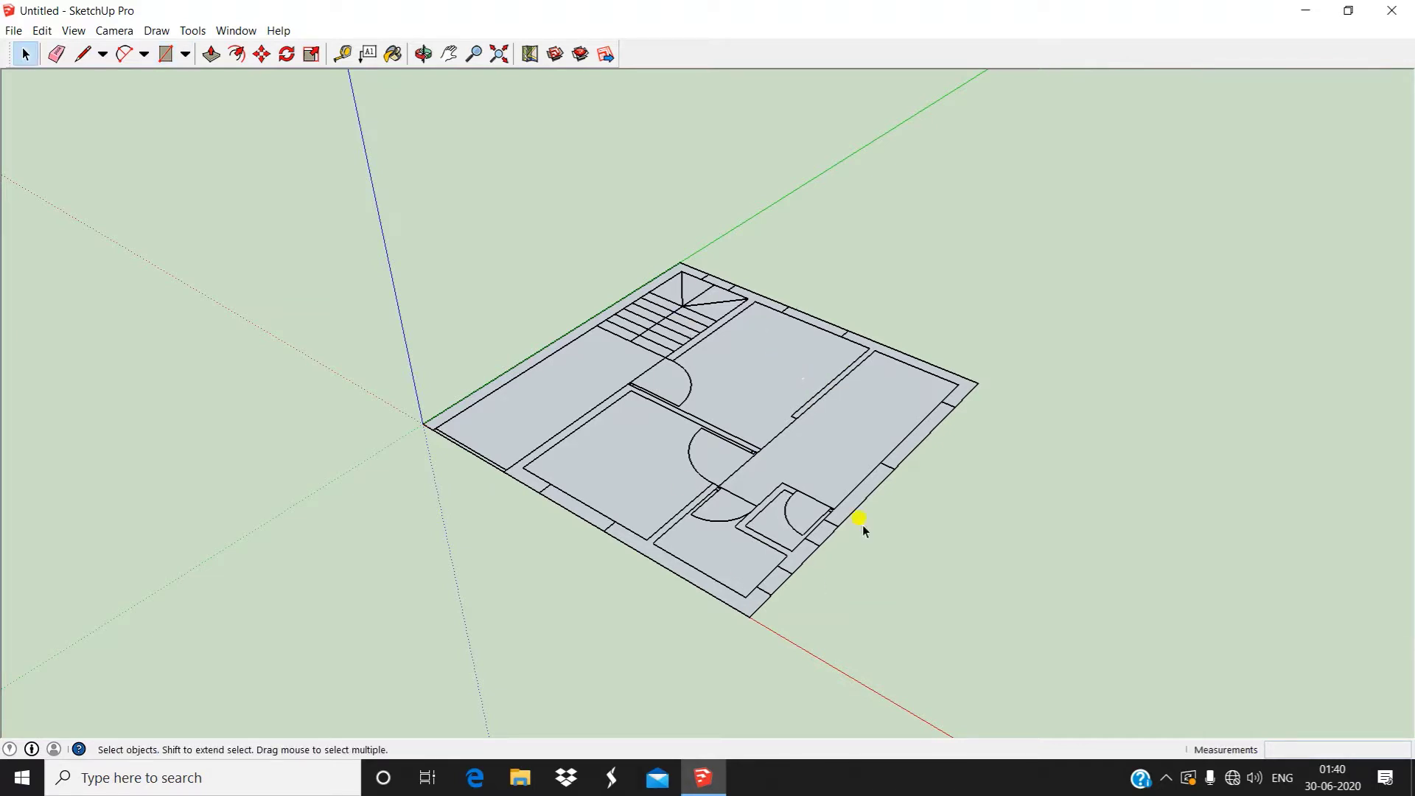
Push/Pull the floor plan's face upward by 1' to form the base slab
{"action": "left_click", "coordinate": [211, 54]}
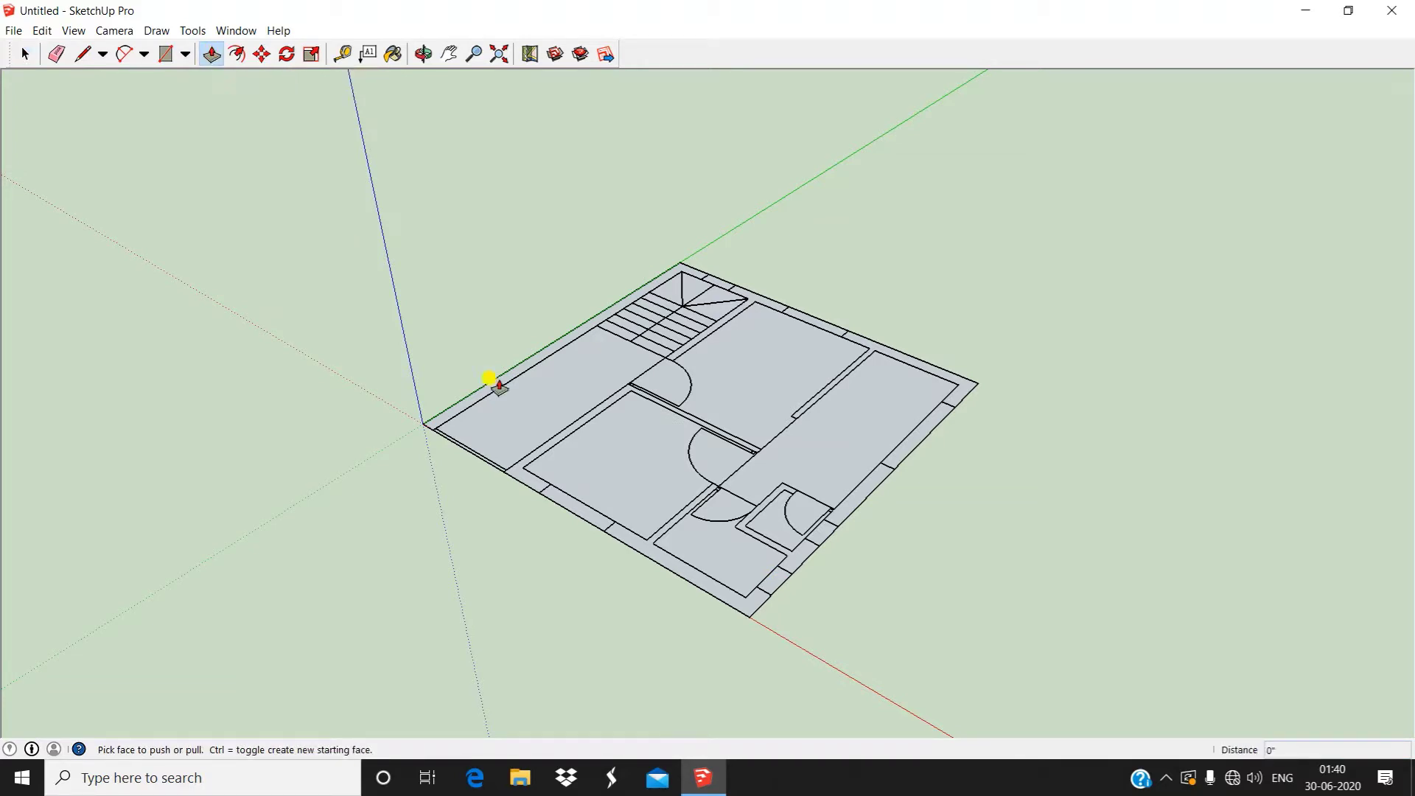
{"action": "left_click_drag", "start_coordinate": [650, 531], "coordinate": [675, 453]}
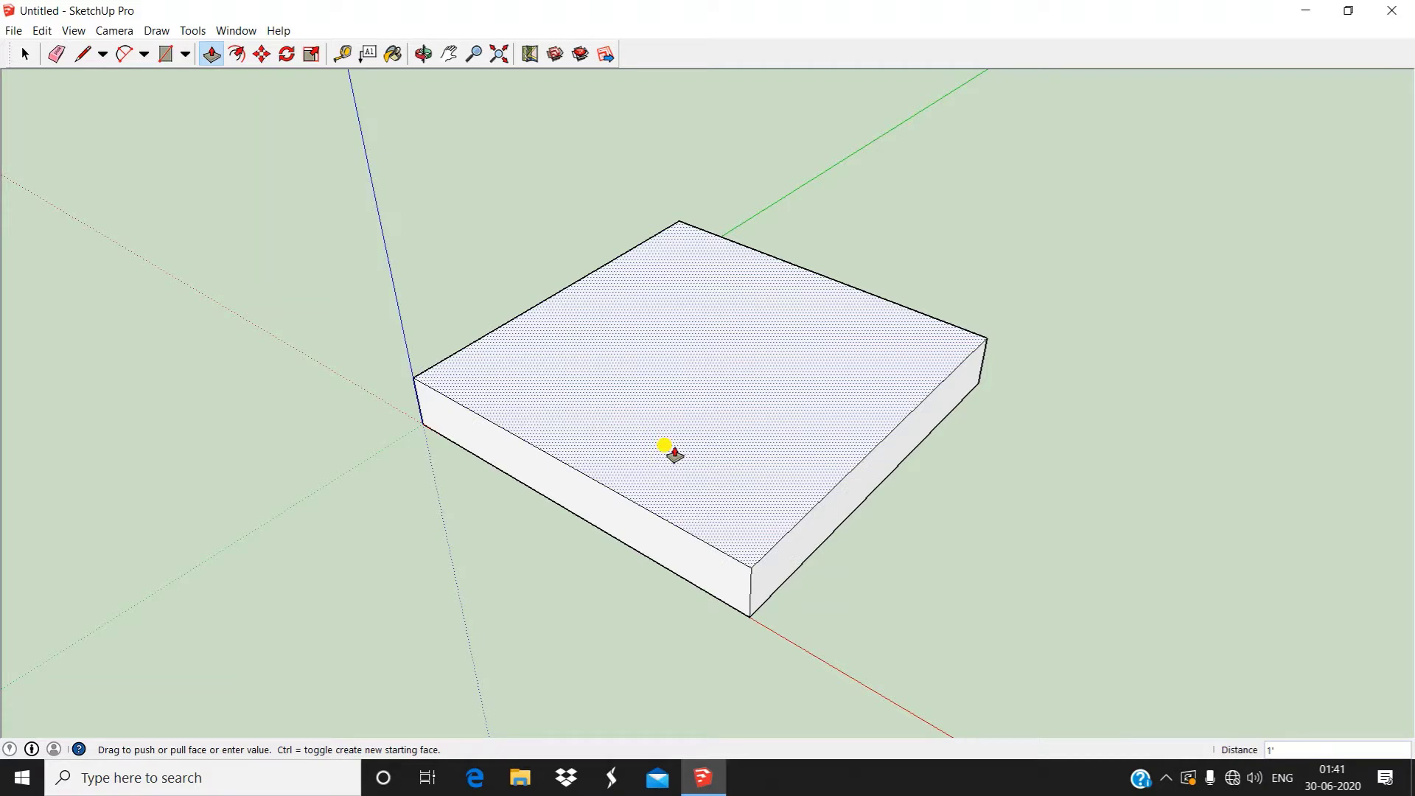
{"action": "key", "text": "Escape"}
{"action": "key", "text": "space"}
{"action": "middle_click_drag", "start_coordinate": [678, 523], "coordinate": [780, 490]}
{"action": "left_click", "coordinate": [780, 561]}
{"action": "middle_click_drag", "start_coordinate": [778, 560], "coordinate": [645, 439]}
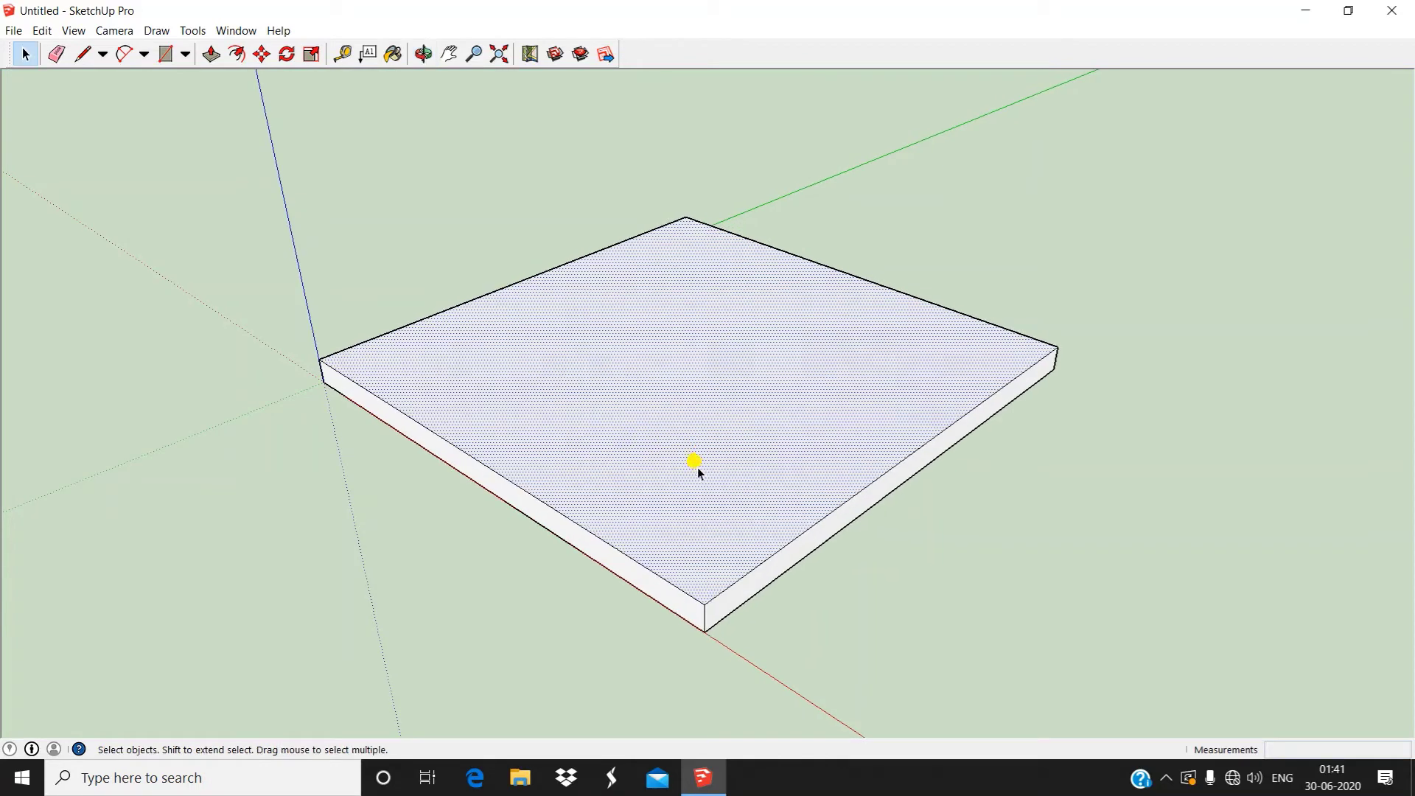
Select all connected geometry of the base slab and make it a group
{"action": "left_click", "coordinate": [659, 623]}
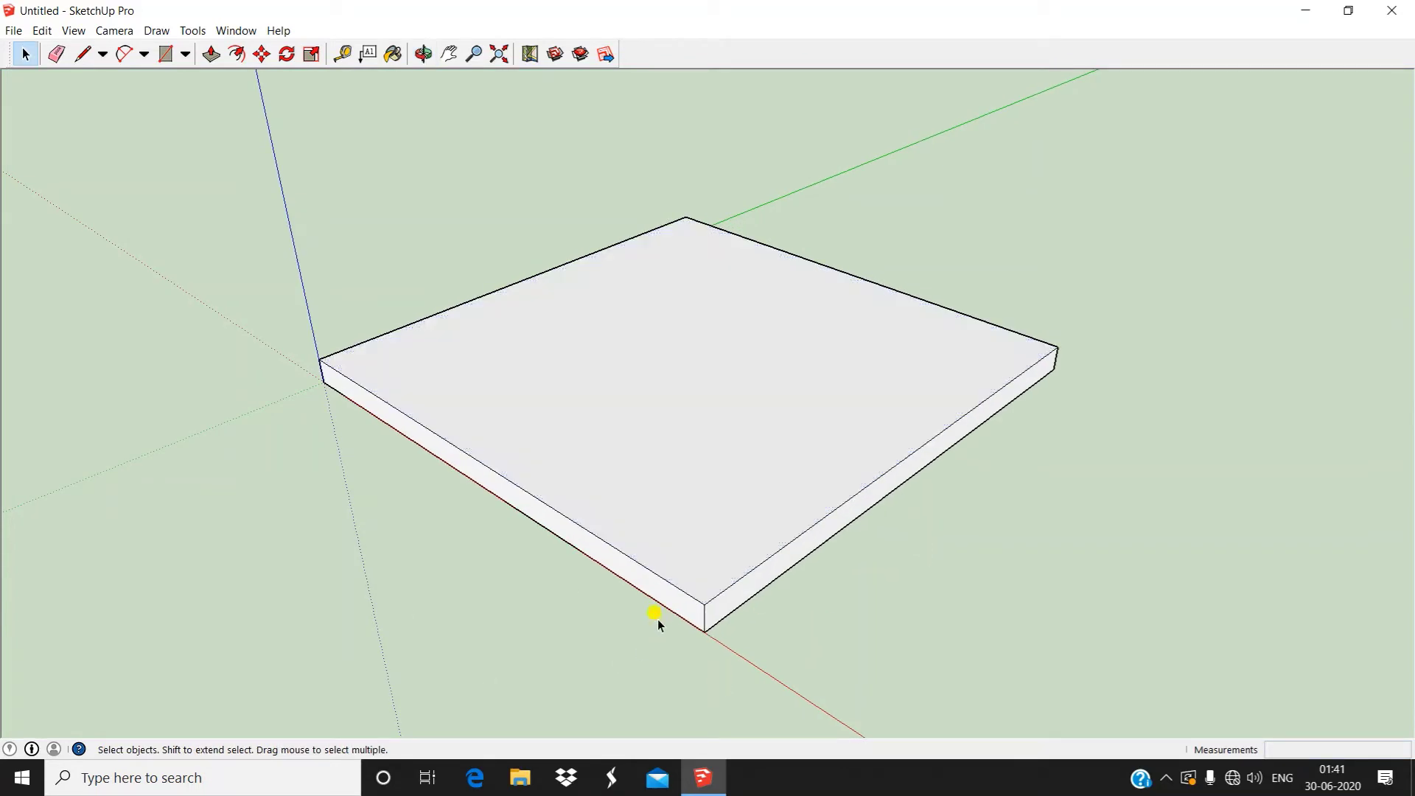
{"action": "triple_click", "coordinate": [679, 540]}
{"action": "middle_click_drag", "start_coordinate": [678, 540], "coordinate": [682, 356]}
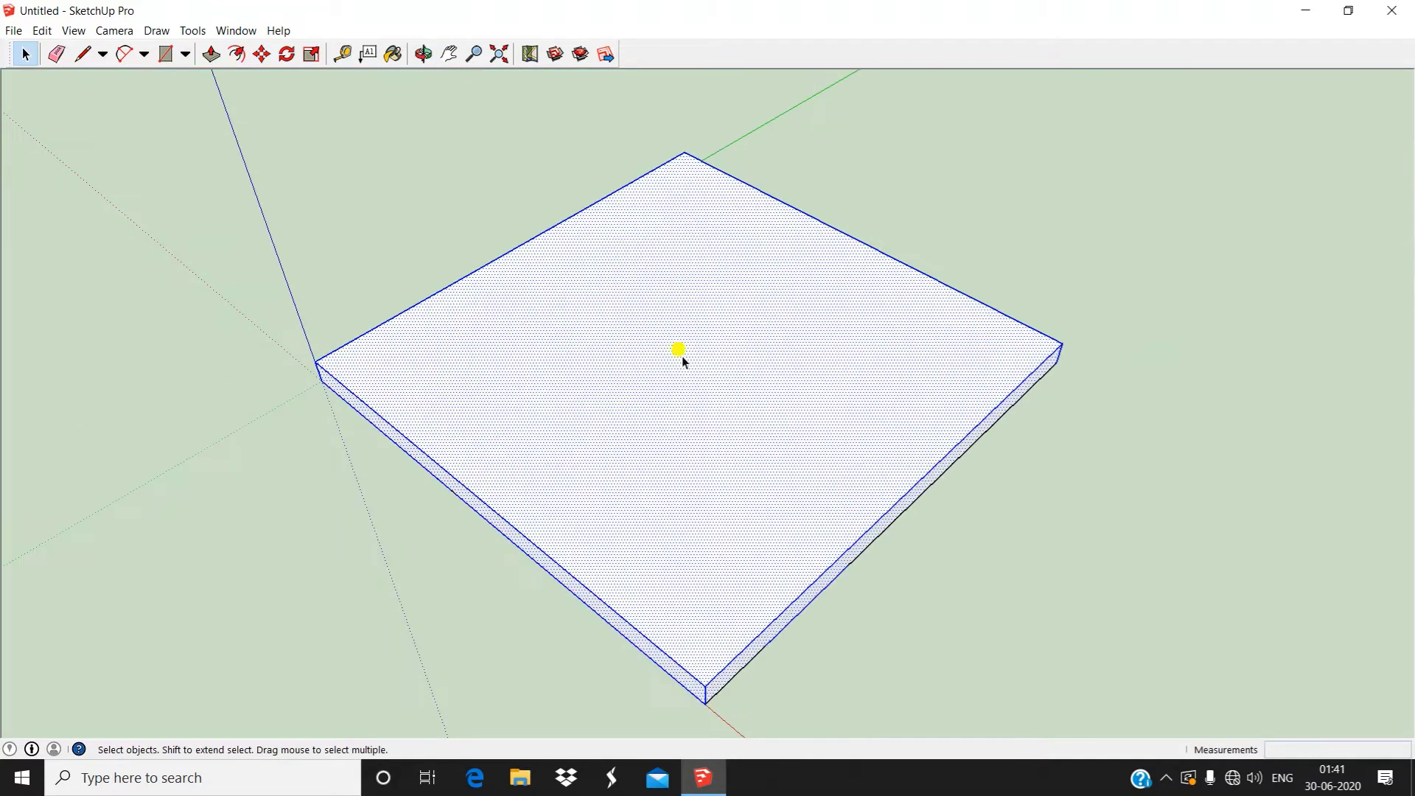
{"action": "right_click", "coordinate": [535, 347]}
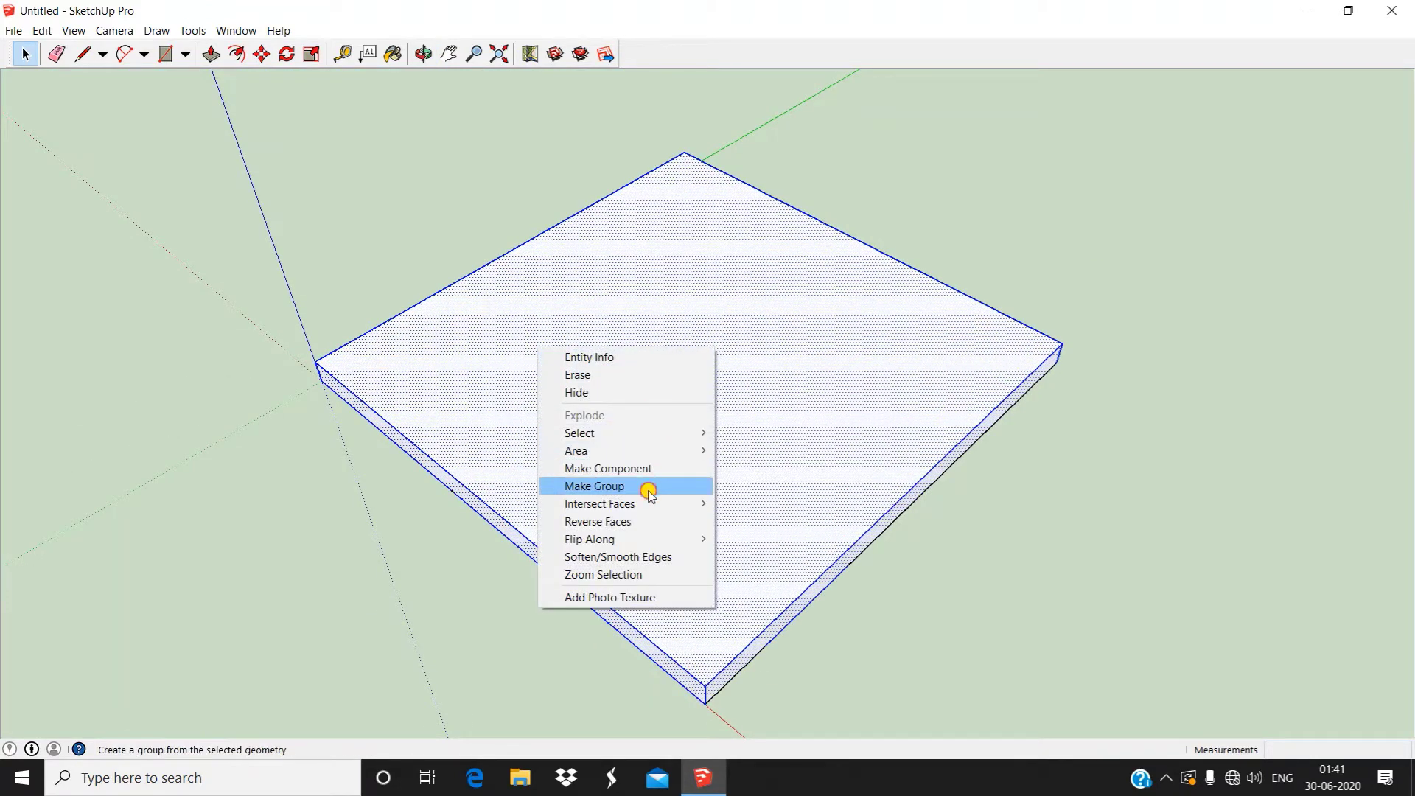
{"action": "left_click", "coordinate": [649, 489]}
{"action": "middle_click_drag", "start_coordinate": [853, 600], "coordinate": [616, 351]}
{"action": "left_click", "coordinate": [731, 432]}
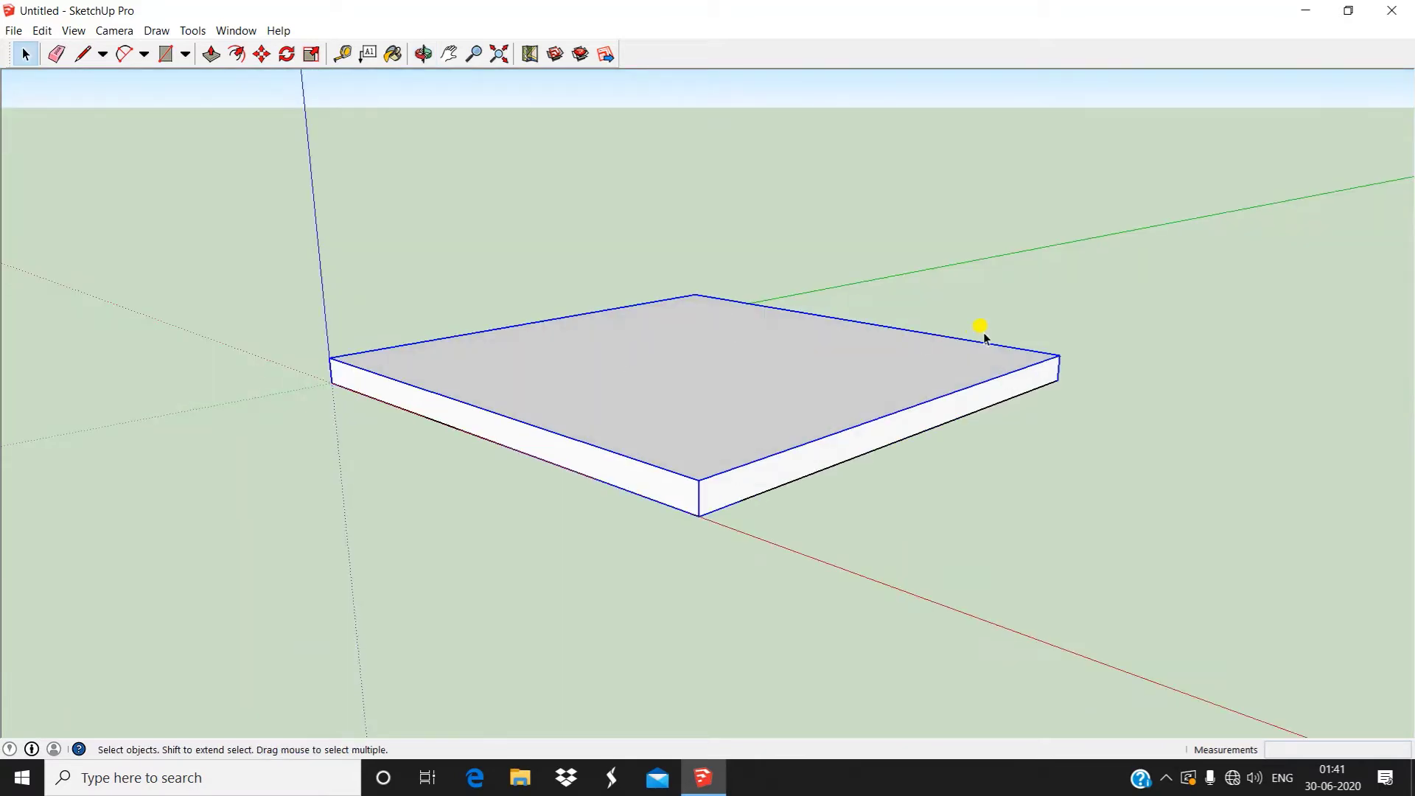
{"action": "middle_click_drag", "start_coordinate": [844, 533], "coordinate": [1207, 419]}
{"action": "left_click", "coordinate": [1018, 473]}
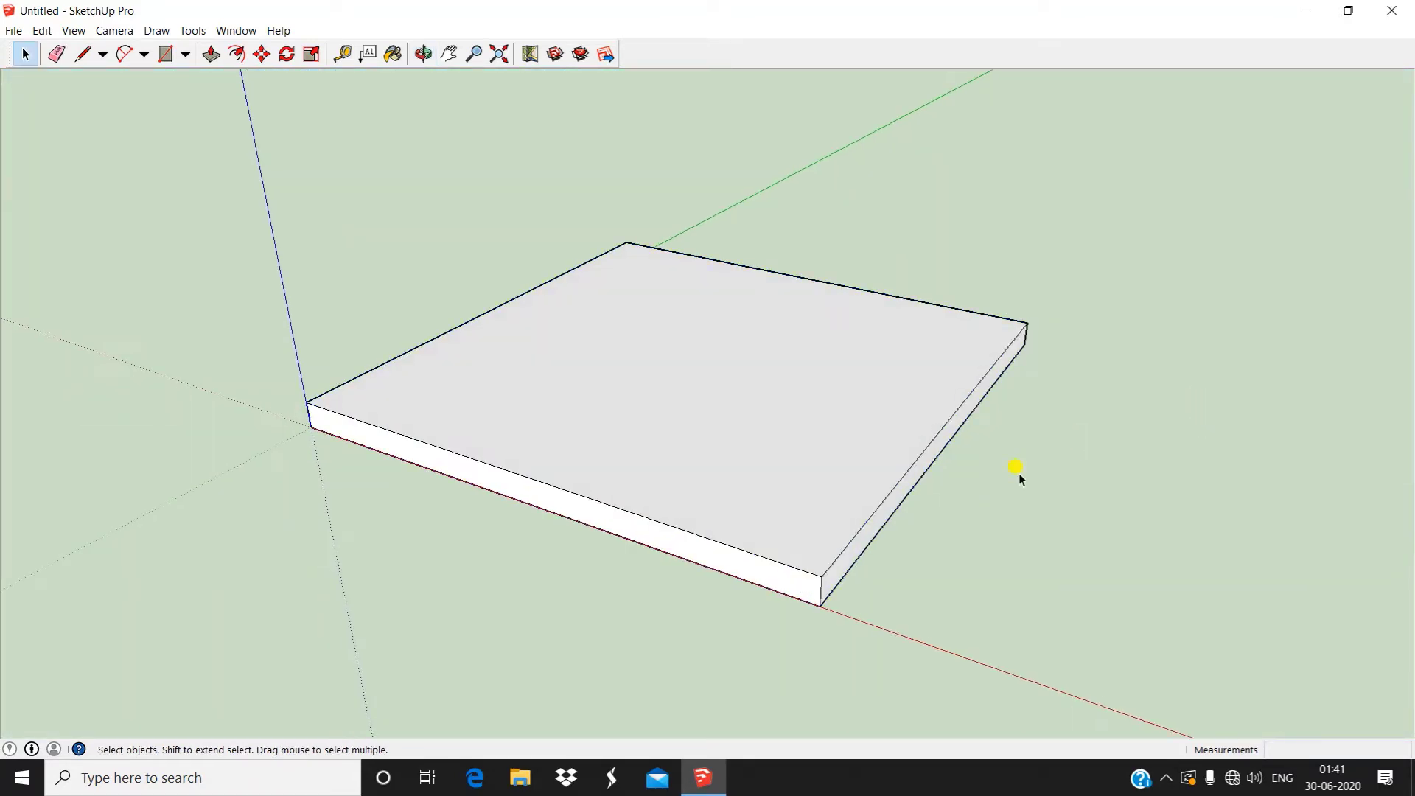
Move the floor plan linework from the slab's underside up 1' onto its top face, aligning the corners
{"action": "middle_click_drag", "start_coordinate": [842, 563], "coordinate": [758, 266]}
{"action": "double_click", "coordinate": [726, 221]}
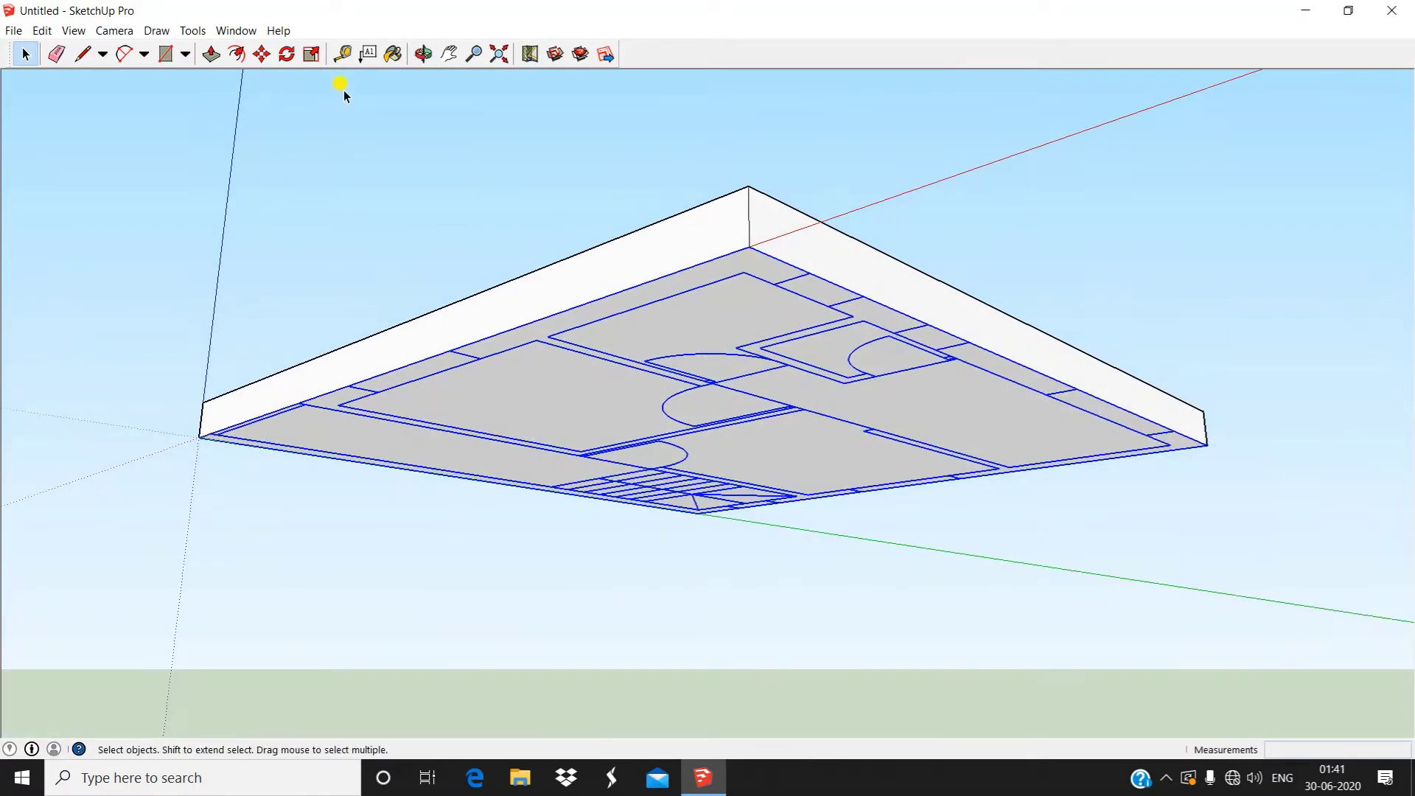
{"action": "left_click", "coordinate": [263, 54]}
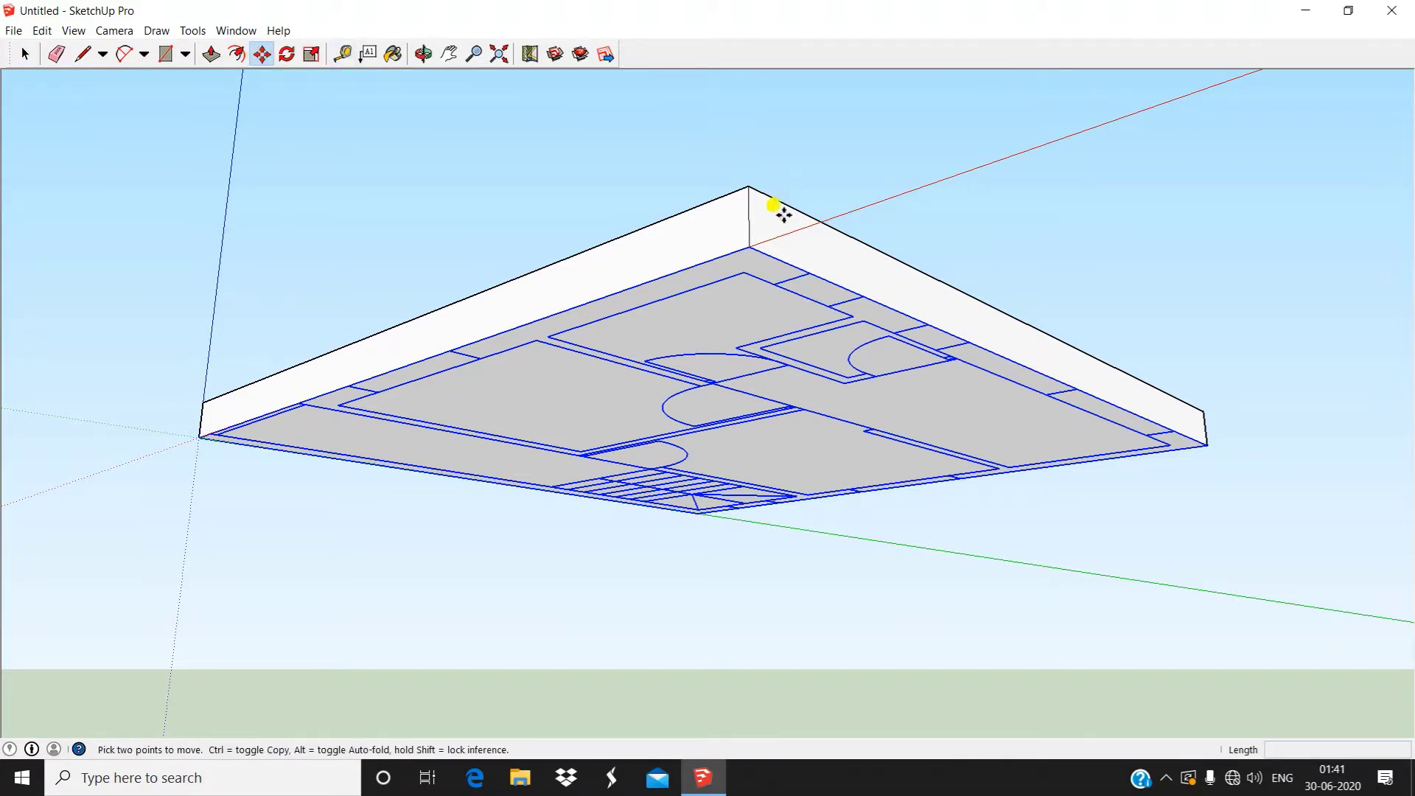
{"action": "left_click", "coordinate": [750, 249]}
{"action": "middle_click_drag", "start_coordinate": [777, 143], "coordinate": [761, 168]}
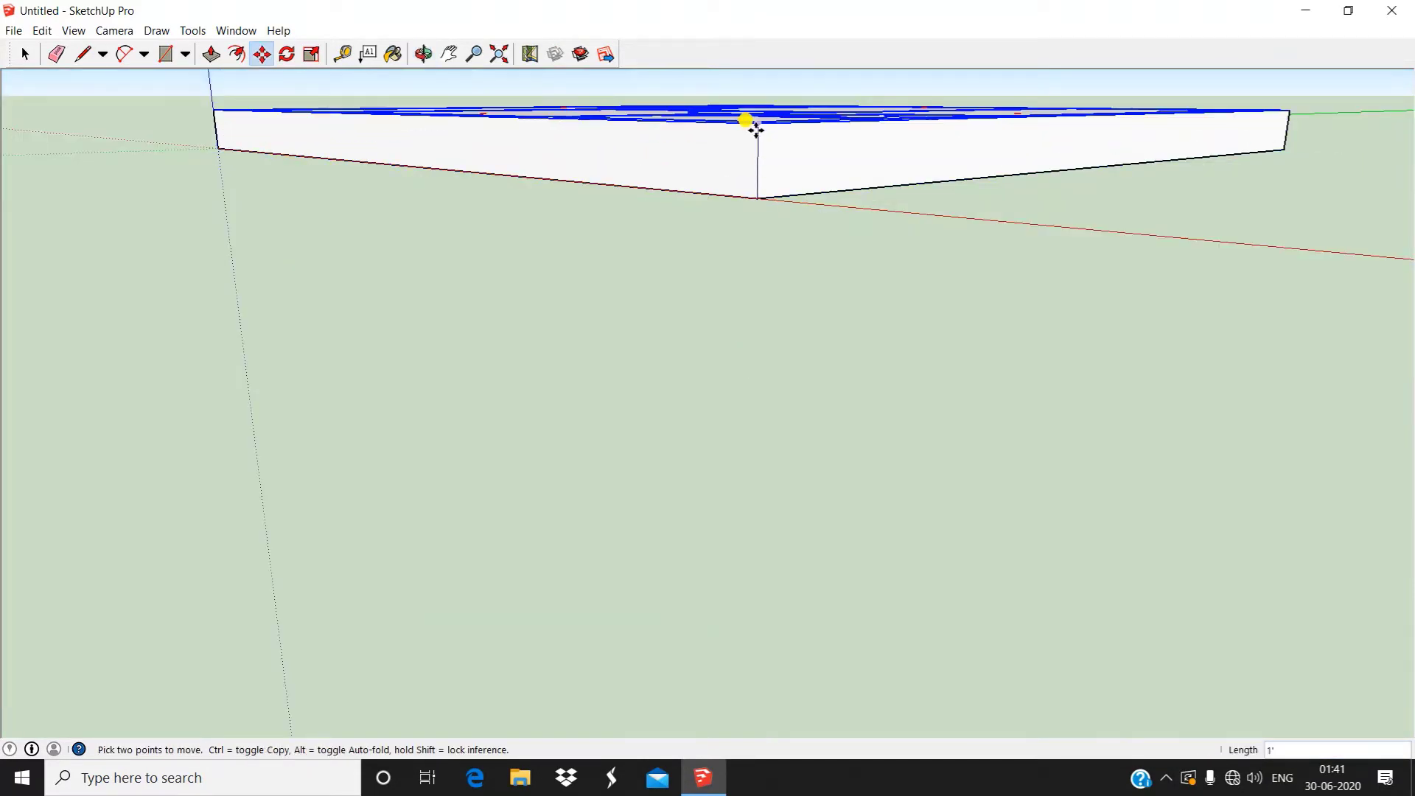
{"action": "middle_click_drag", "start_coordinate": [749, 113], "coordinate": [649, 361]}
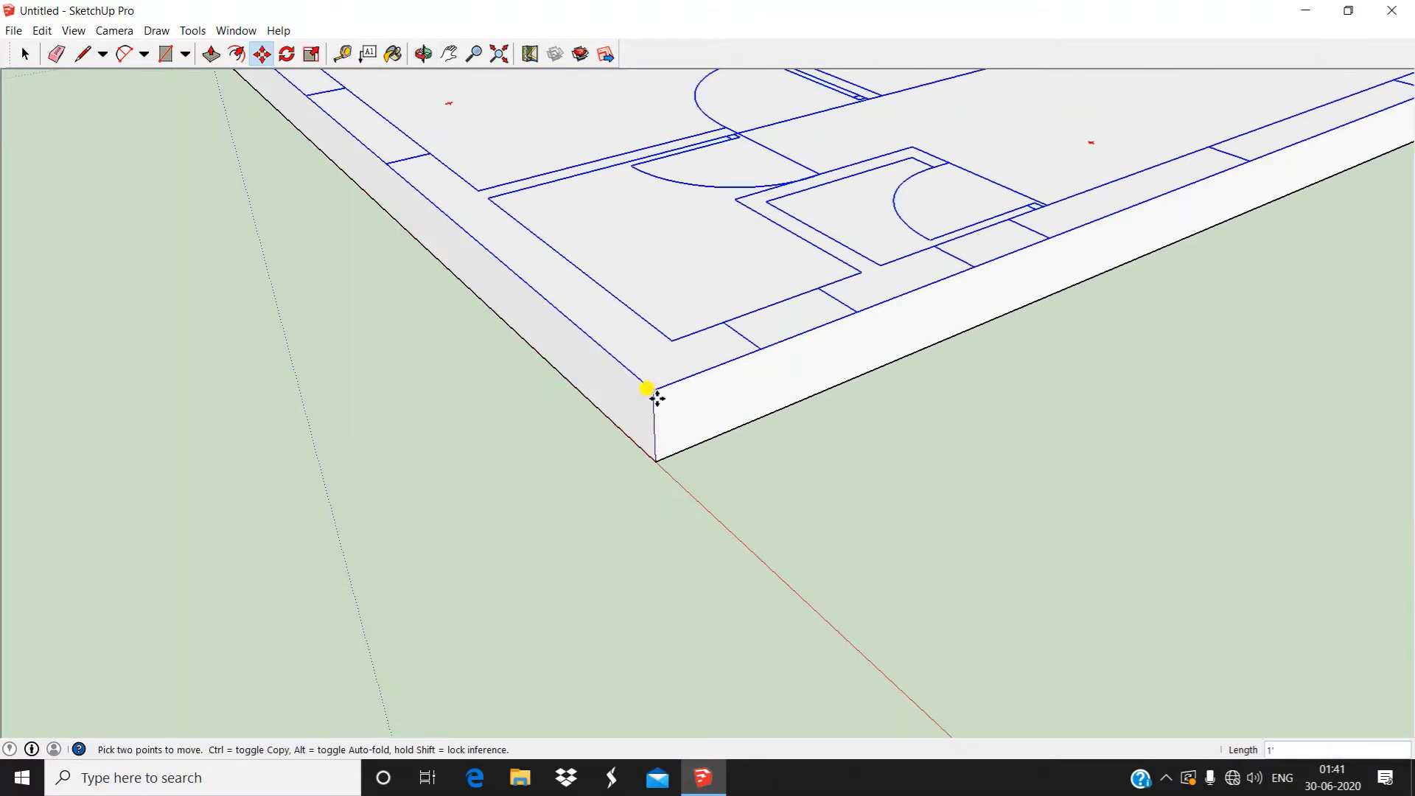
{"action": "left_click", "coordinate": [654, 394]}
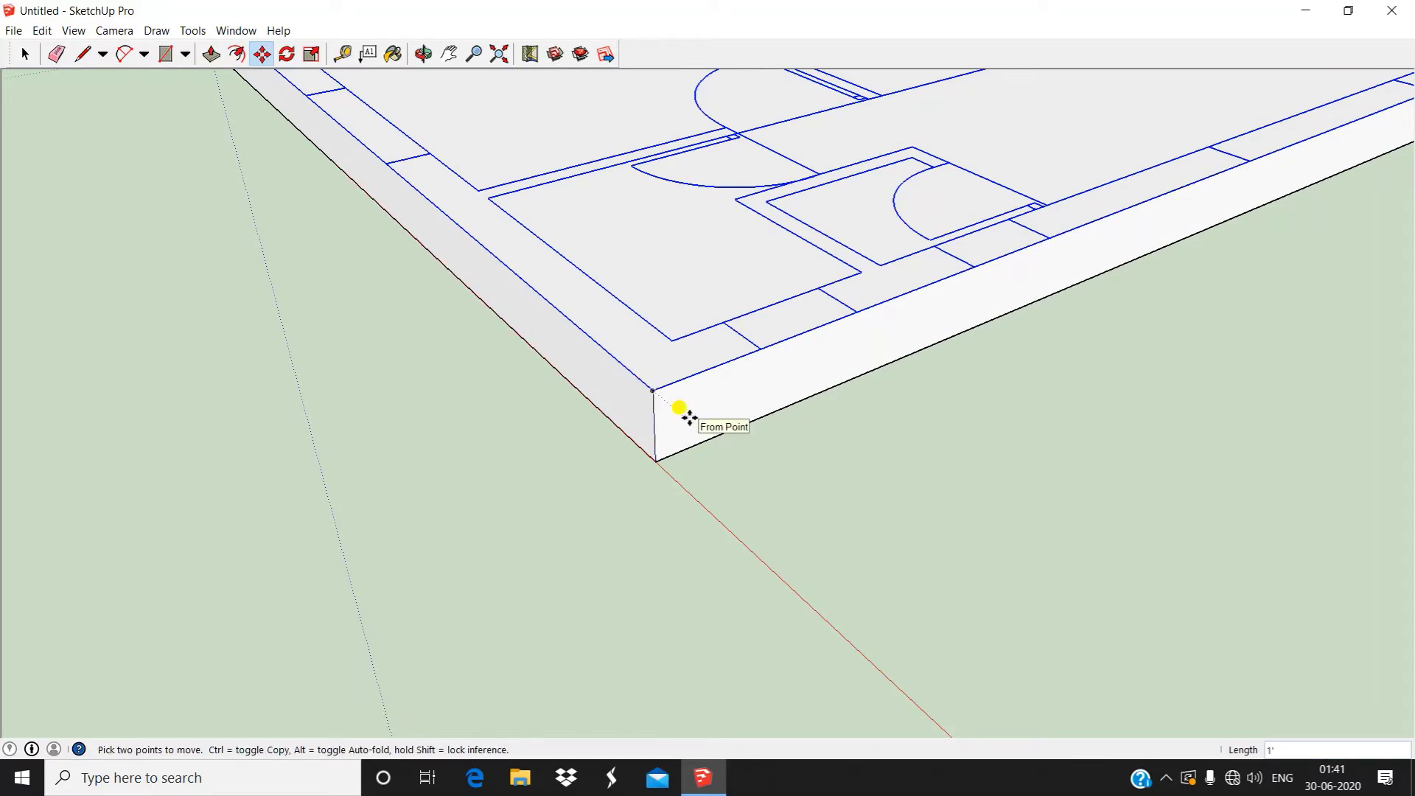
{"action": "scroll", "coordinate": [656, 398], "scroll_direction": "down", "scroll_amount": 5}
{"action": "key", "text": "space"}
{"action": "middle_click_drag", "start_coordinate": [715, 404], "coordinate": [892, 417]}
{"action": "scroll", "coordinate": [892, 417], "scroll_direction": "up", "scroll_amount": 3}
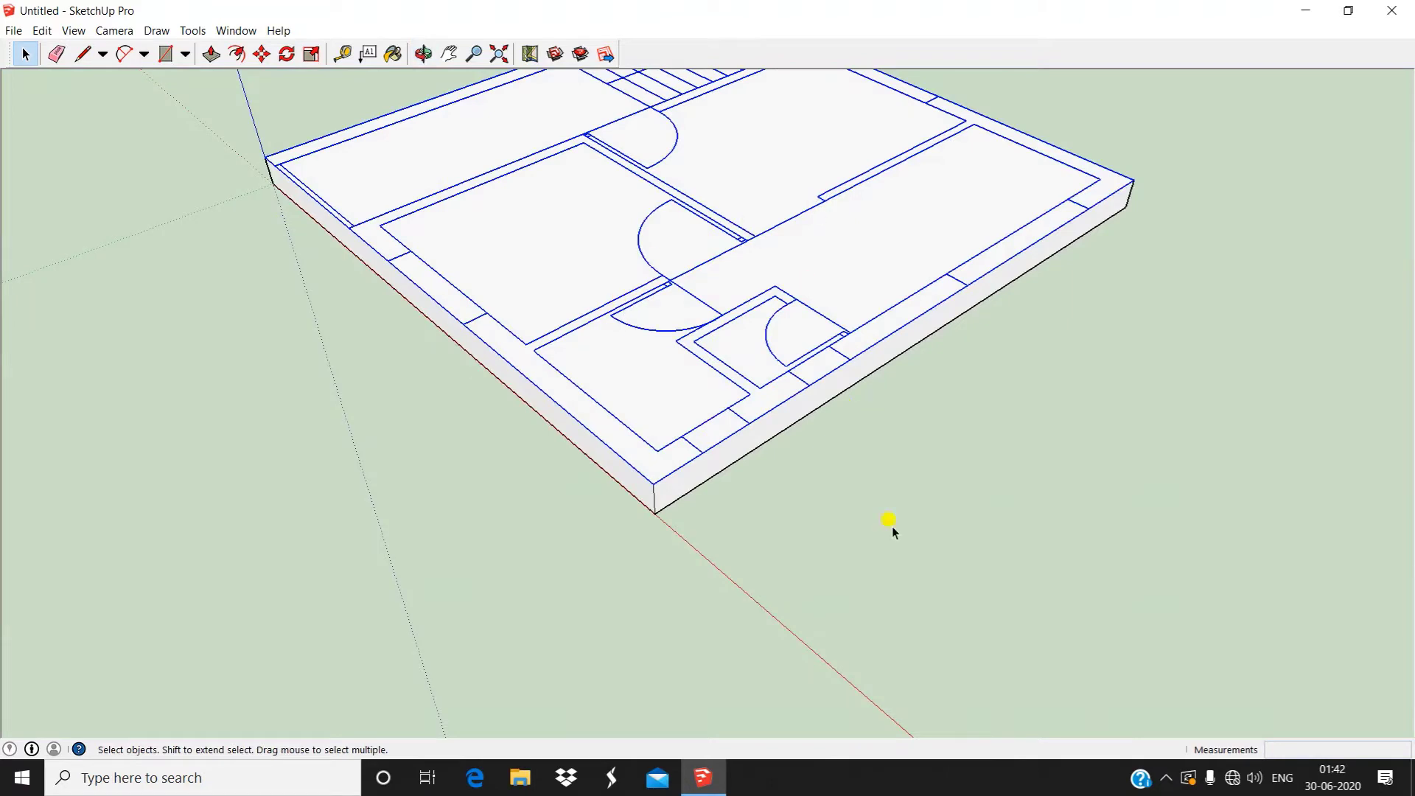
{"action": "left_click", "coordinate": [1077, 538]}
Draw a rectangle over the outer wall strip beside the staircase, from the origin corner to the inner wall corner at the stair's far end
{"action": "middle_click_drag", "start_coordinate": [647, 405], "coordinate": [1006, 553]}
{"action": "scroll", "coordinate": [738, 460], "scroll_direction": "up", "scroll_amount": 3}
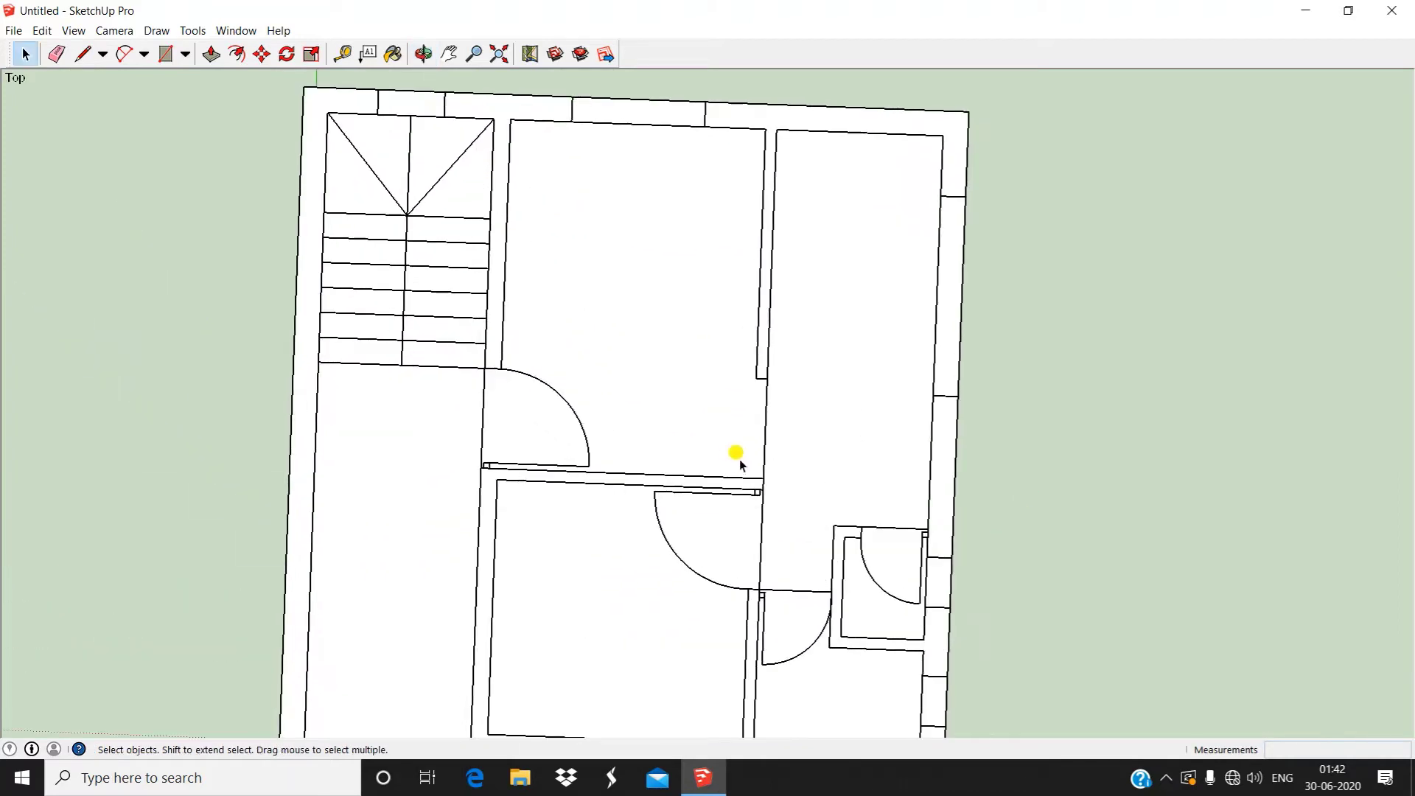
{"action": "middle_click_drag", "start_coordinate": [741, 462], "coordinate": [815, 319]}
{"action": "scroll", "coordinate": [810, 414], "scroll_direction": "down", "scroll_amount": 2}
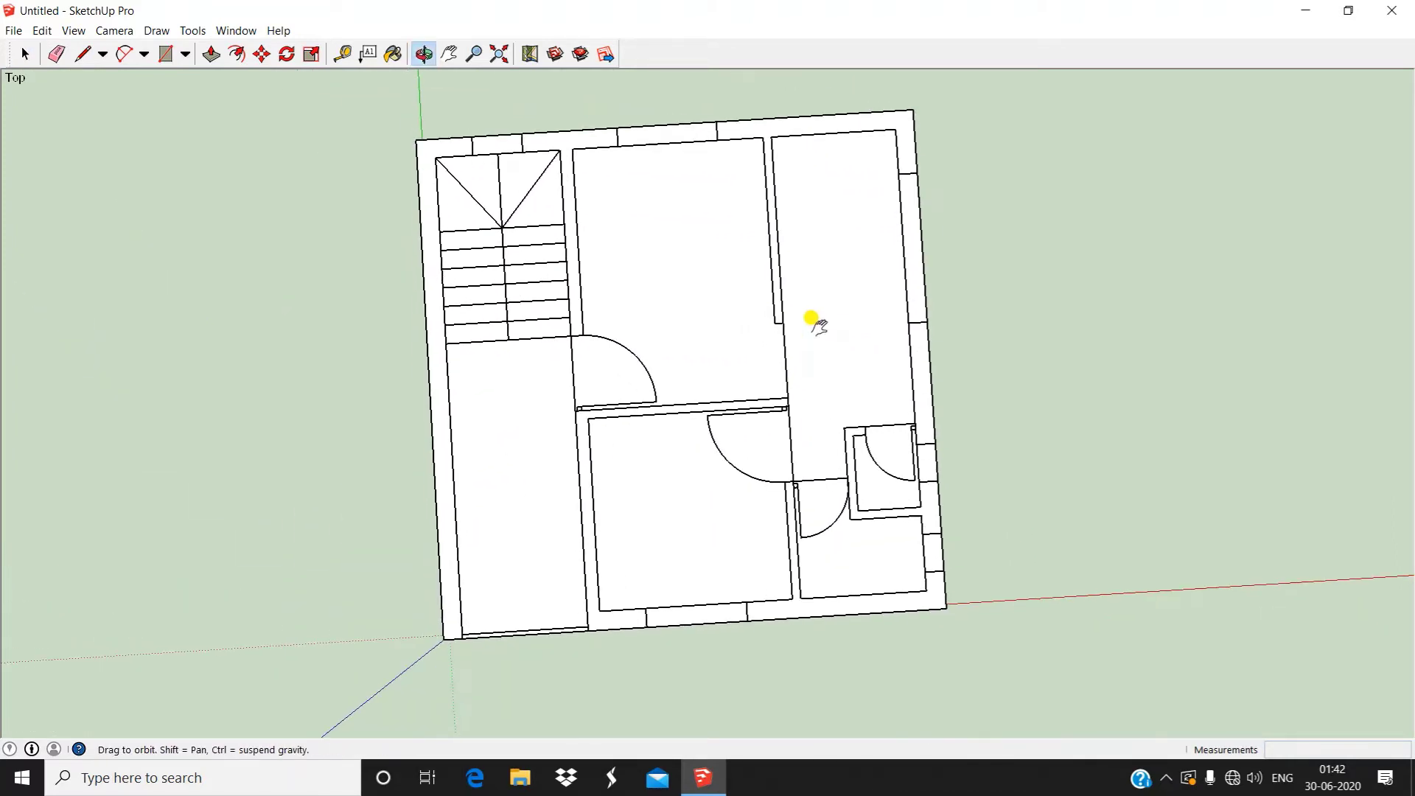
{"action": "left_click", "coordinate": [169, 62]}
{"action": "middle_click_drag", "start_coordinate": [547, 585], "coordinate": [562, 609]}
{"action": "scroll", "coordinate": [427, 616], "scroll_direction": "up", "scroll_amount": 3}
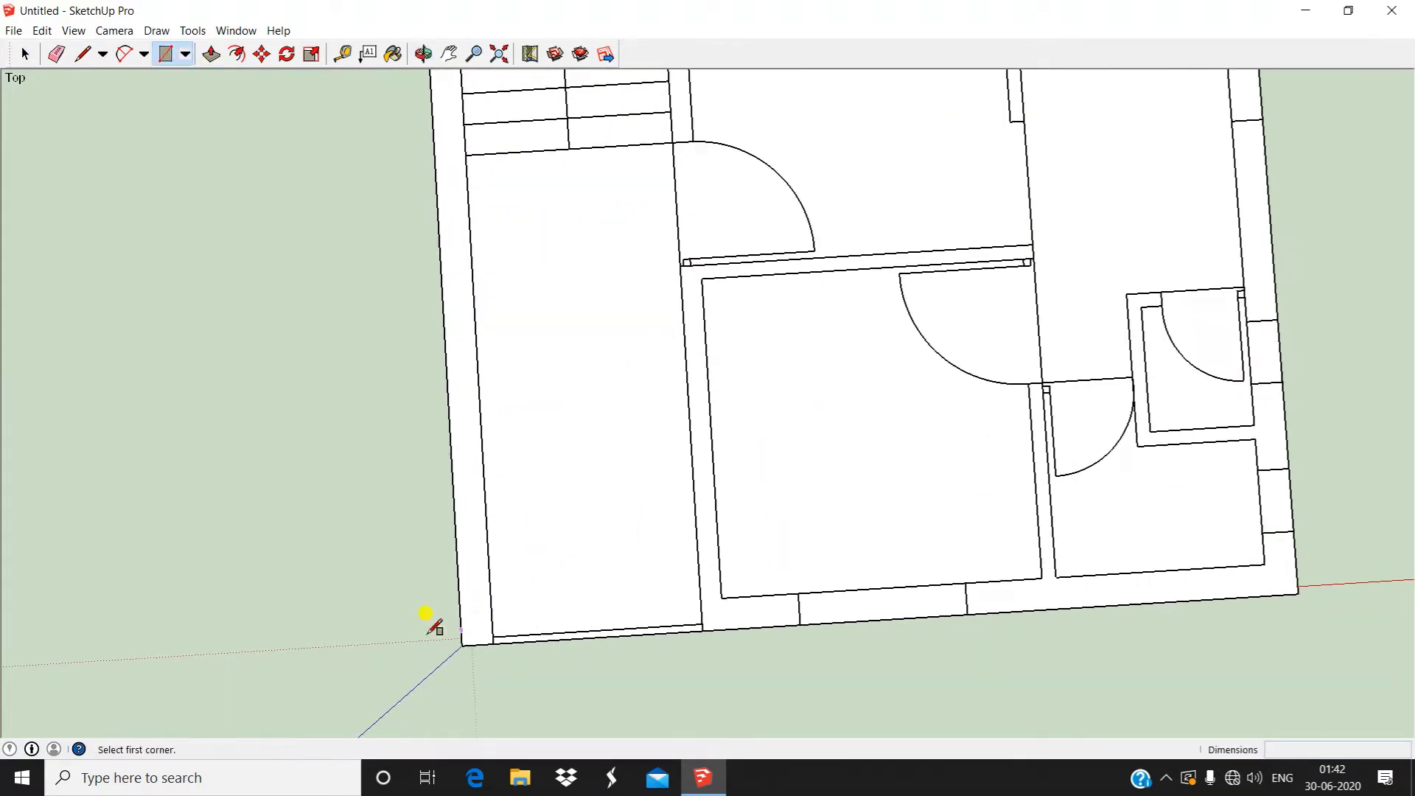
{"action": "left_click", "coordinate": [466, 643]}
{"action": "scroll", "coordinate": [468, 582], "scroll_direction": "down", "scroll_amount": 3}
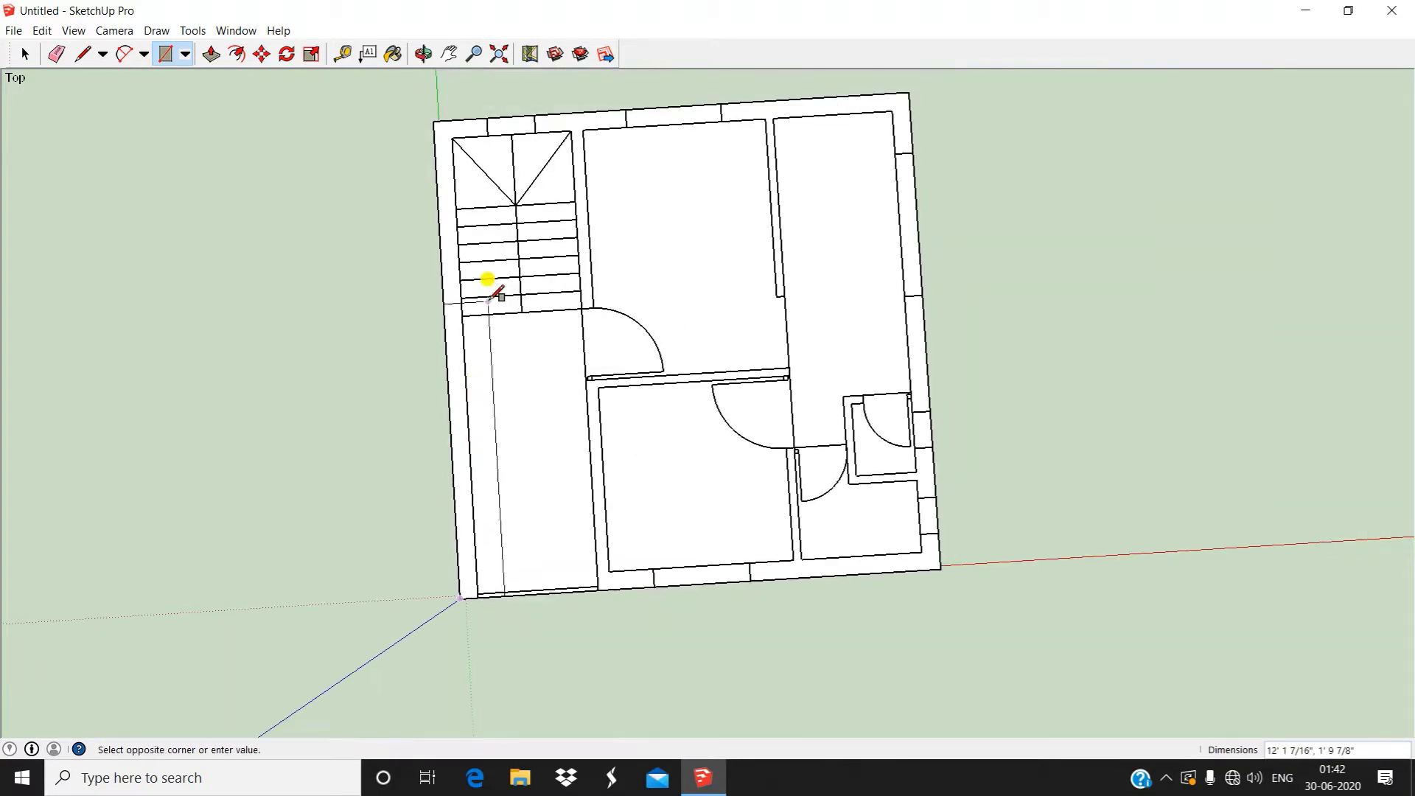
{"action": "middle_click_drag", "start_coordinate": [488, 280], "coordinate": [483, 527], "text": "shift"}
{"action": "scroll", "coordinate": [464, 363], "scroll_direction": "up", "scroll_amount": 3}
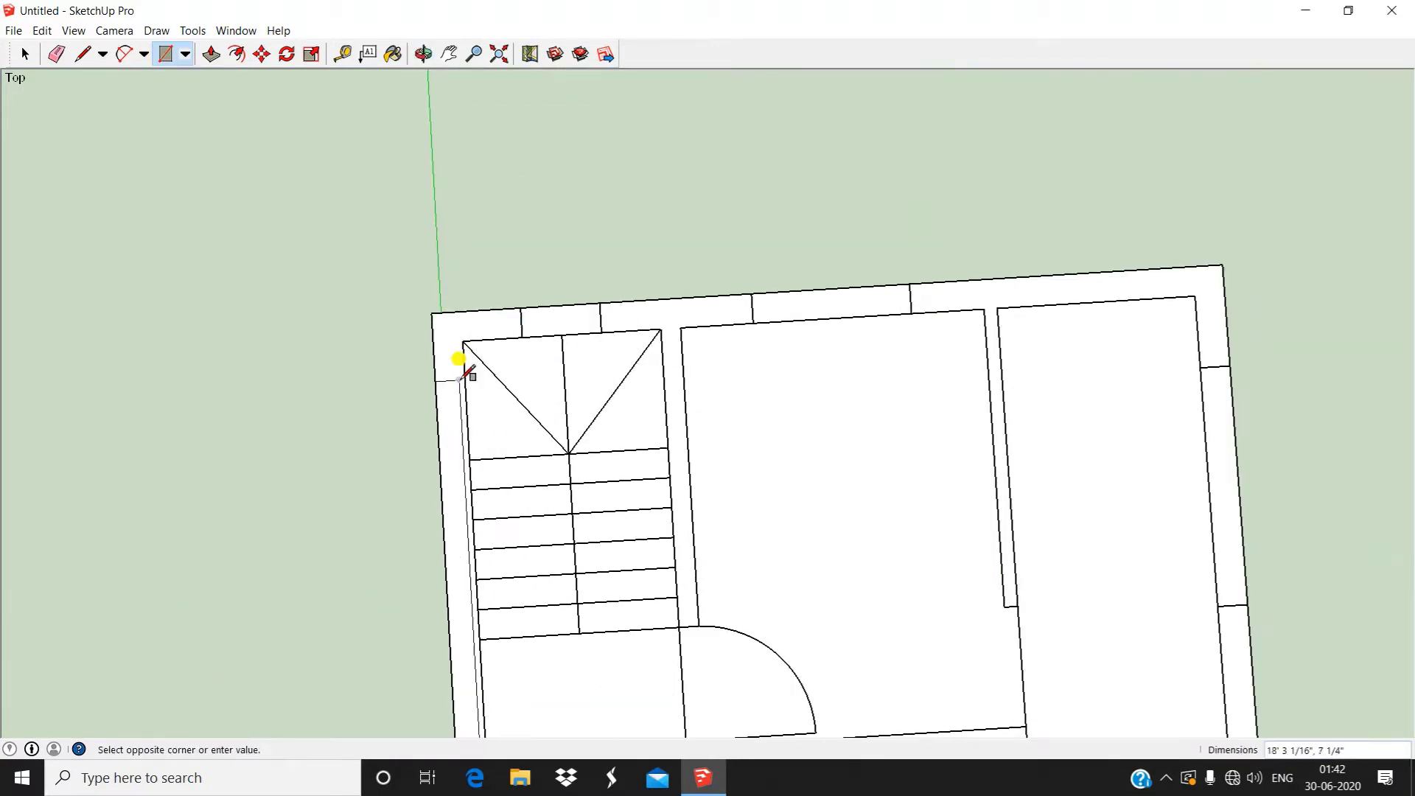
{"action": "left_click", "coordinate": [463, 342]}
Draw 9" deep rectangles over the outer wall behind the staircase, 2' 3", 2' and 3' 10" long, between the opening marks
{"action": "left_click", "coordinate": [433, 313]}
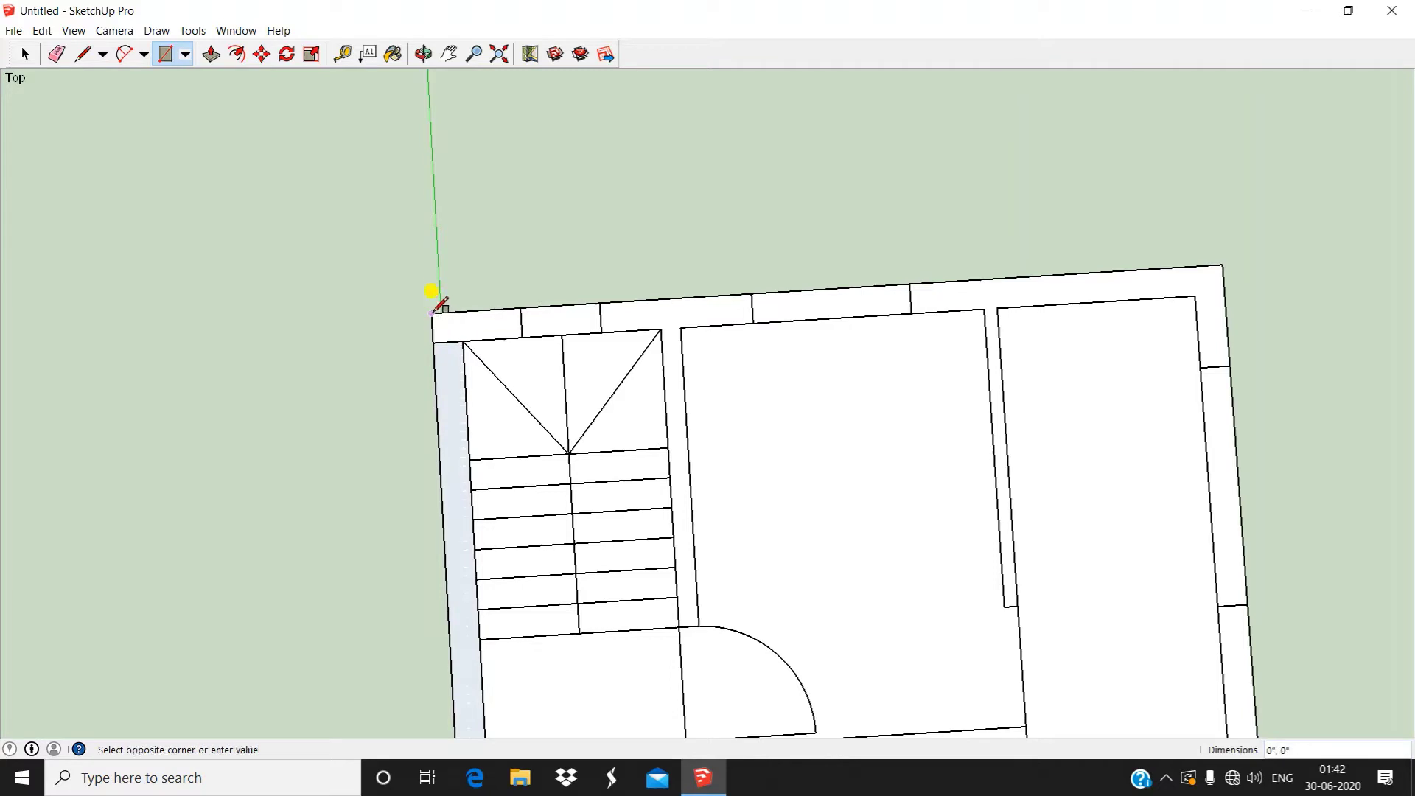
{"action": "left_click", "coordinate": [522, 336]}
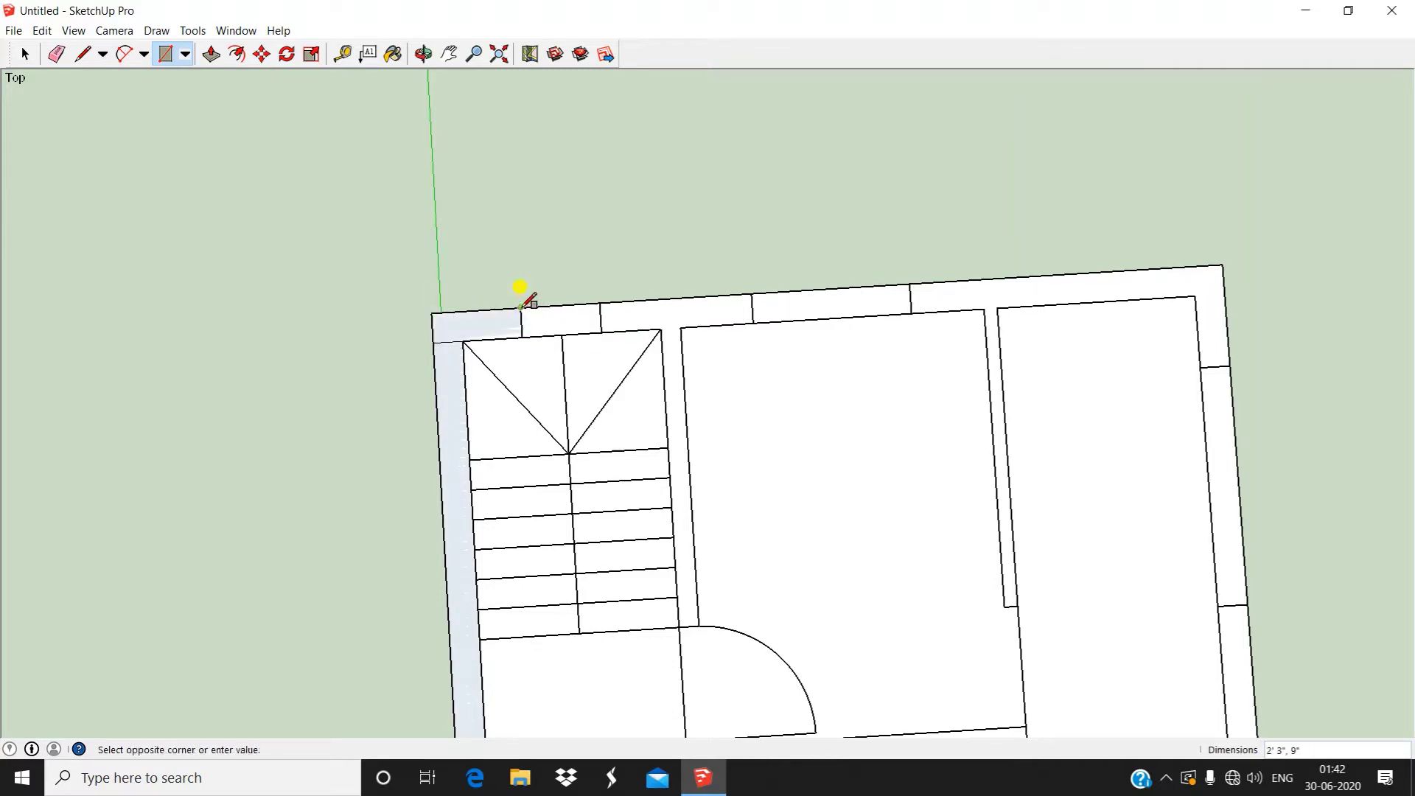
{"action": "left_click", "coordinate": [600, 331]}
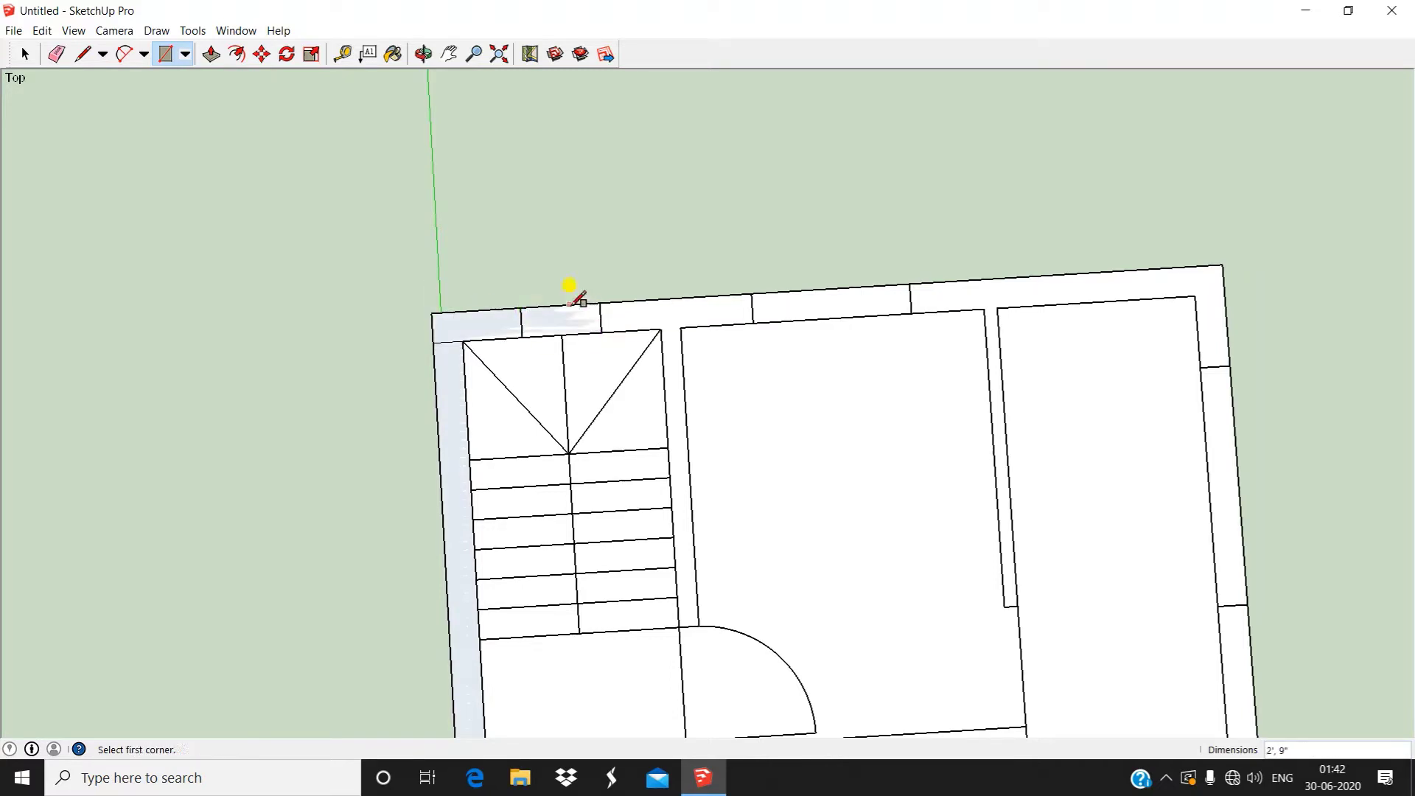
{"action": "left_click", "coordinate": [601, 302]}
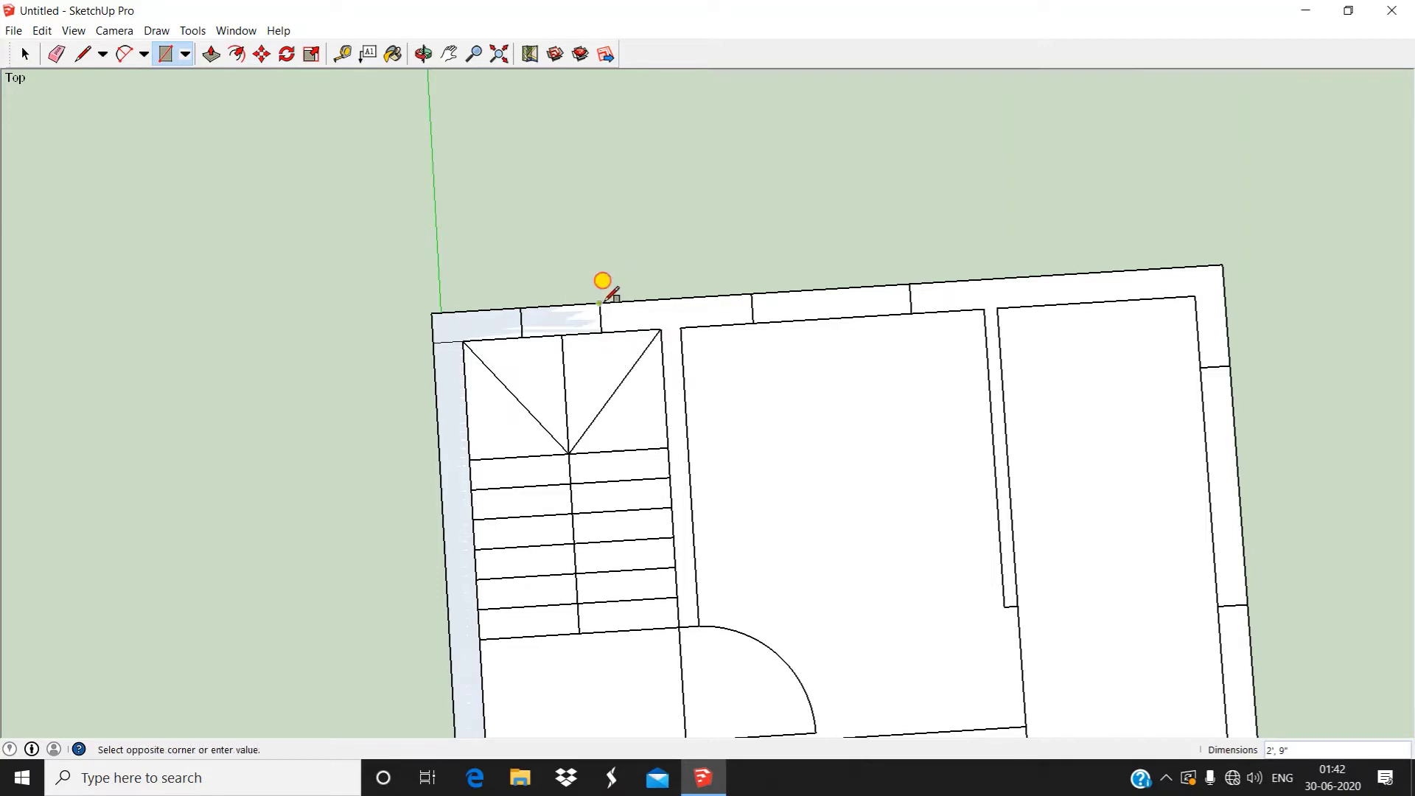
{"action": "left_click", "coordinate": [753, 322]}
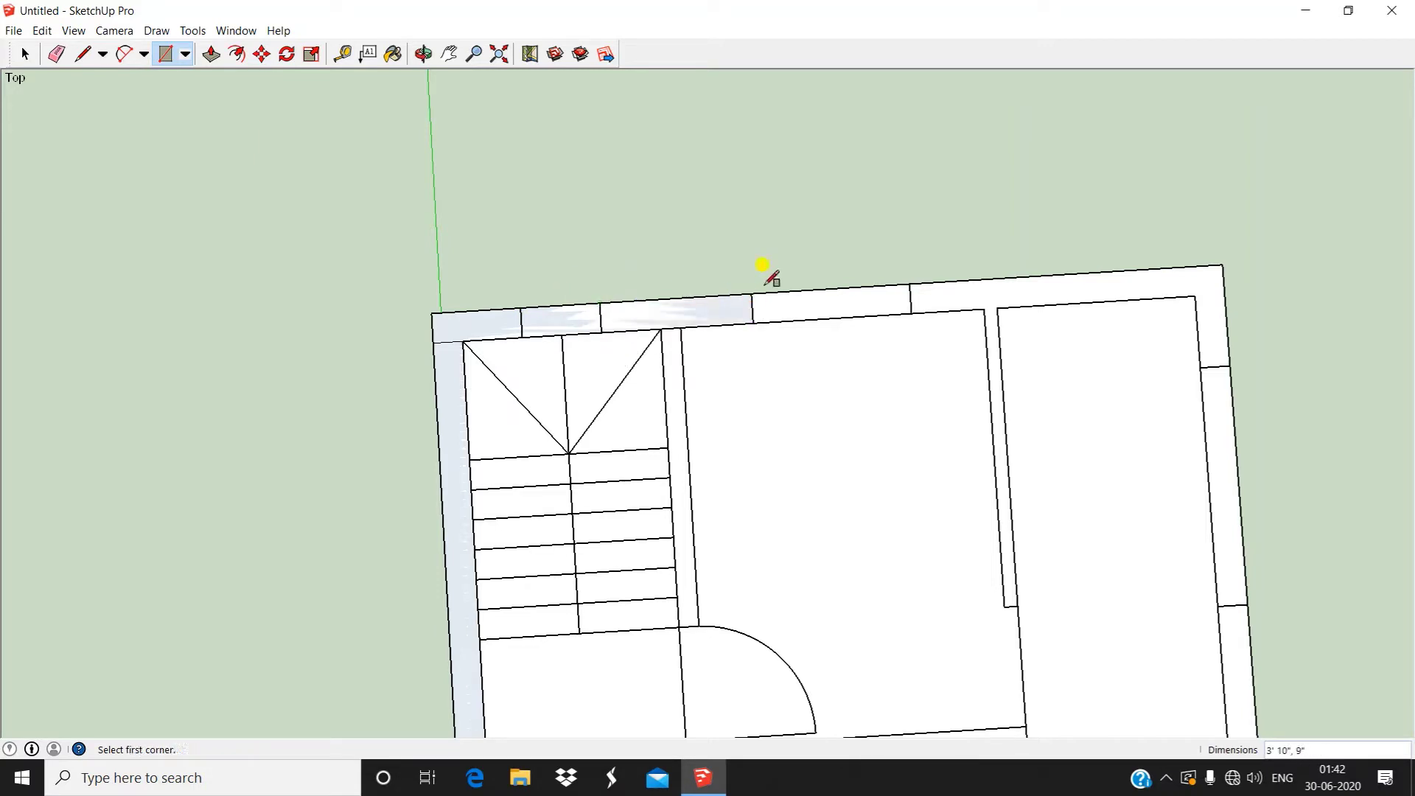
Draw a rectangle over the inner wall between the staircase and the adjoining room, from the outer wall to the door
{"action": "scroll", "coordinate": [898, 396], "scroll_direction": "up", "scroll_amount": 1}
{"action": "scroll", "coordinate": [585, 389], "scroll_direction": "up", "scroll_amount": 3}
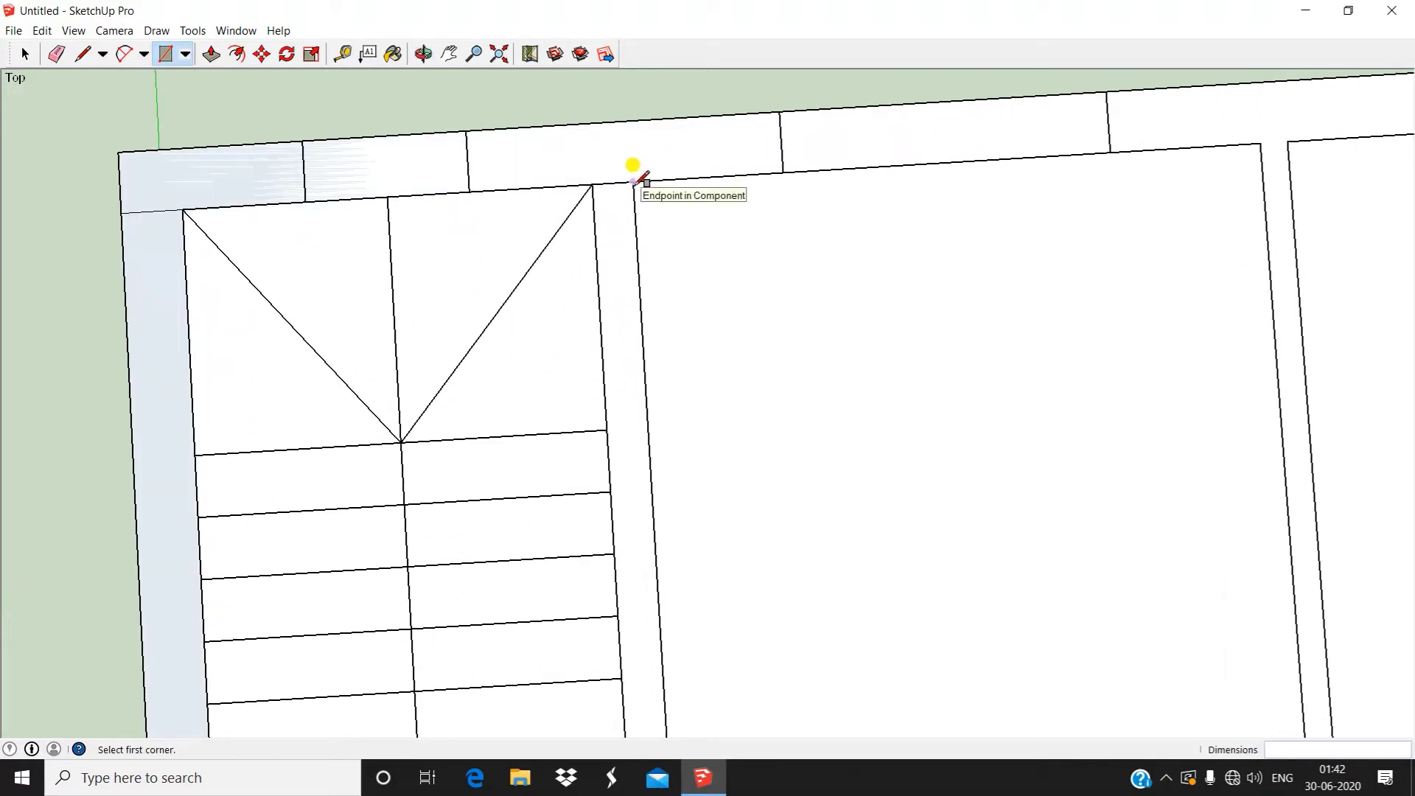
{"action": "left_click", "coordinate": [632, 181]}
{"action": "scroll", "coordinate": [632, 181], "scroll_direction": "down", "scroll_amount": 3}
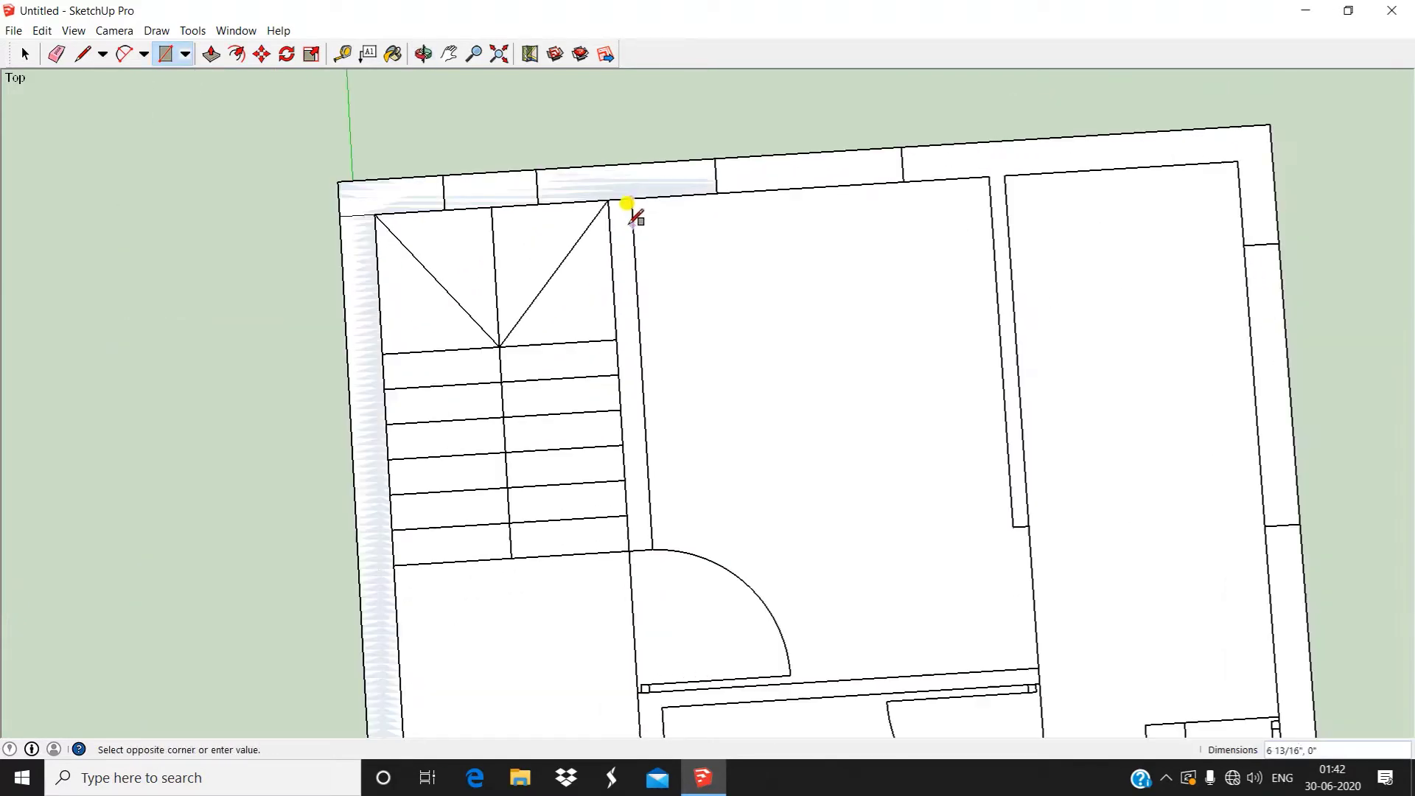
{"action": "left_click", "coordinate": [628, 532]}
{"action": "scroll", "coordinate": [575, 328], "scroll_direction": "down", "scroll_amount": 2}
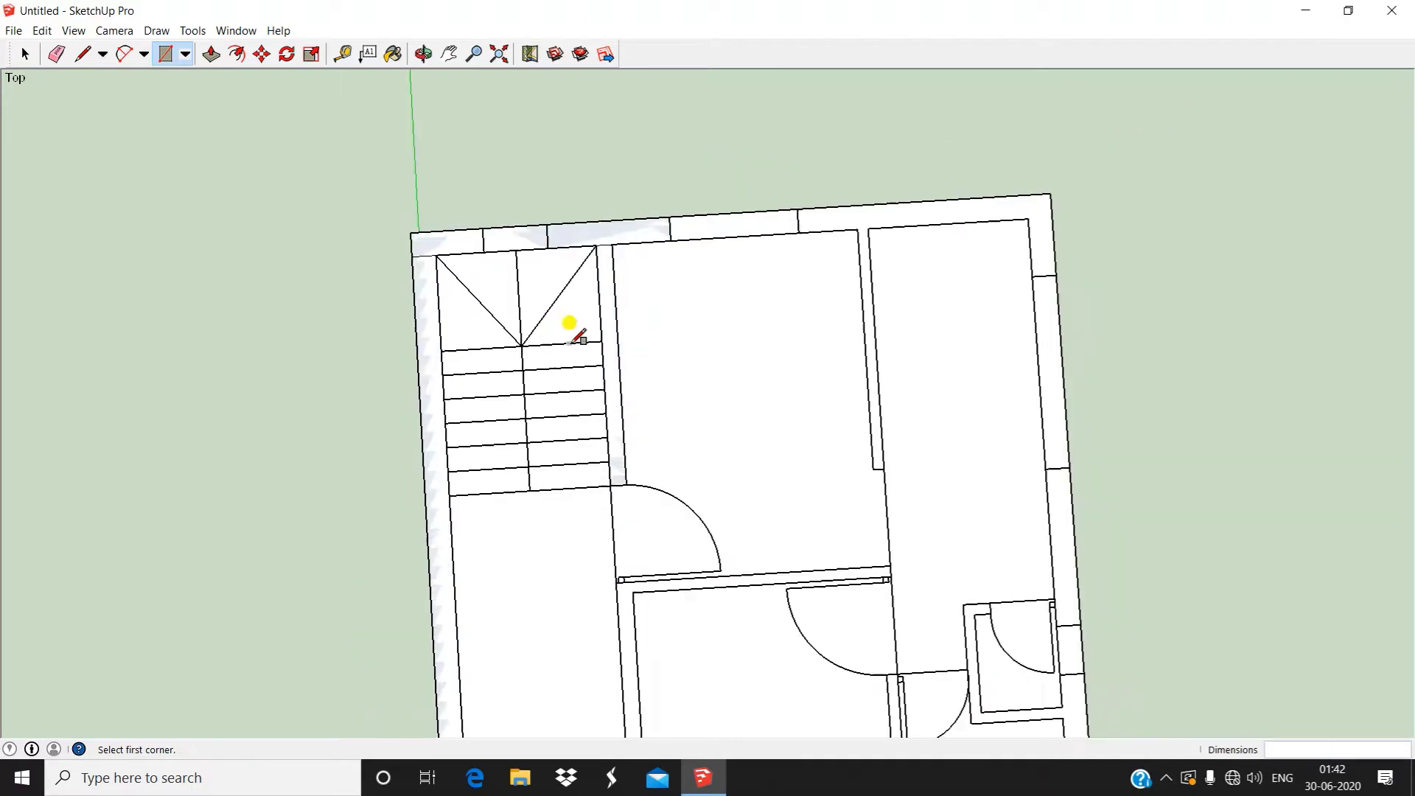
{"action": "scroll", "coordinate": [562, 319], "scroll_direction": "up", "scroll_amount": 1}
{"action": "mouse_move", "coordinate": [603, 376]}
{"action": "middle_mouse_down"}
{"action": "mouse_move", "coordinate": [489, 383]}
{"action": "mouse_move", "coordinate": [527, 408]}
{"action": "middle_mouse_up"}
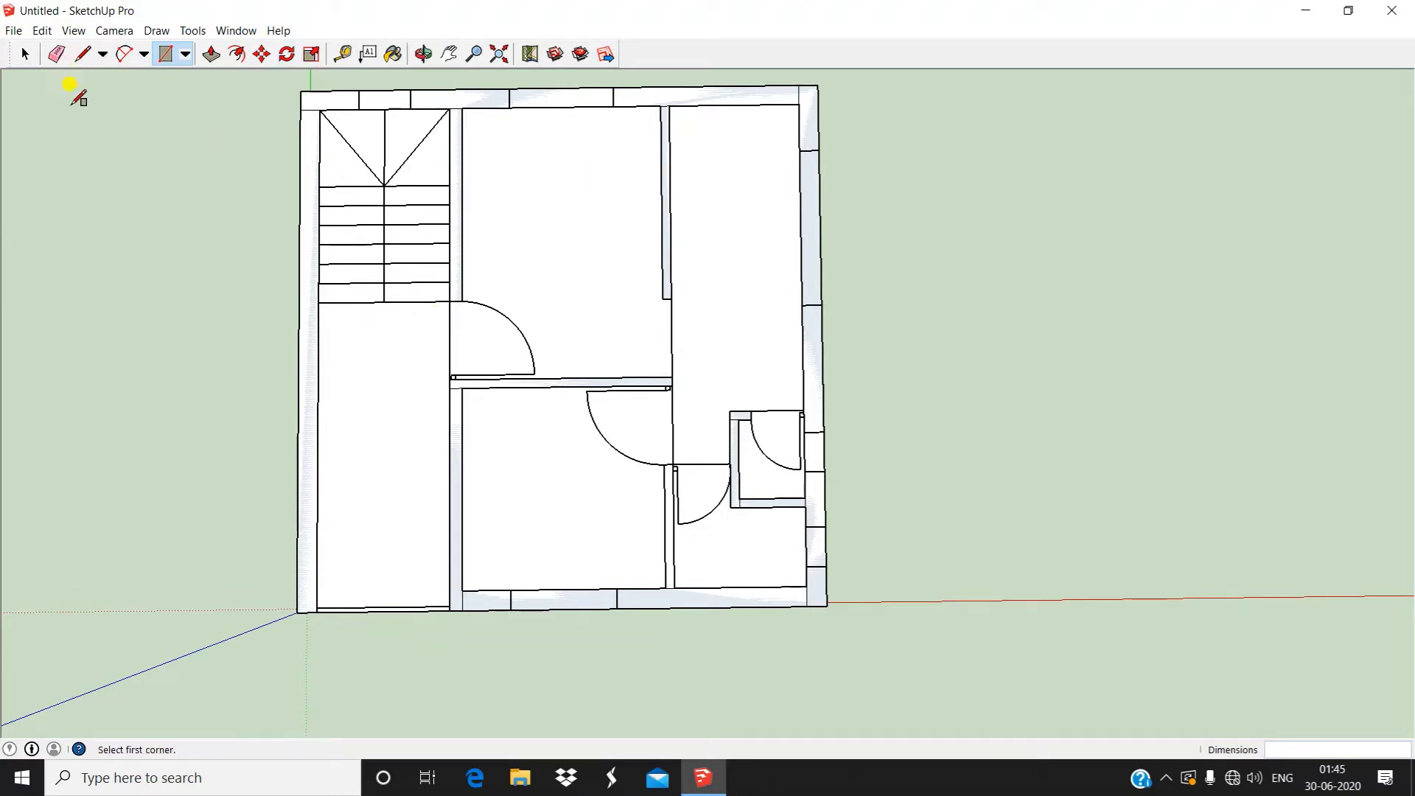
Erase the line dividing the two outer wall faces at the corner beside the staircase
{"action": "left_click", "coordinate": [57, 56]}
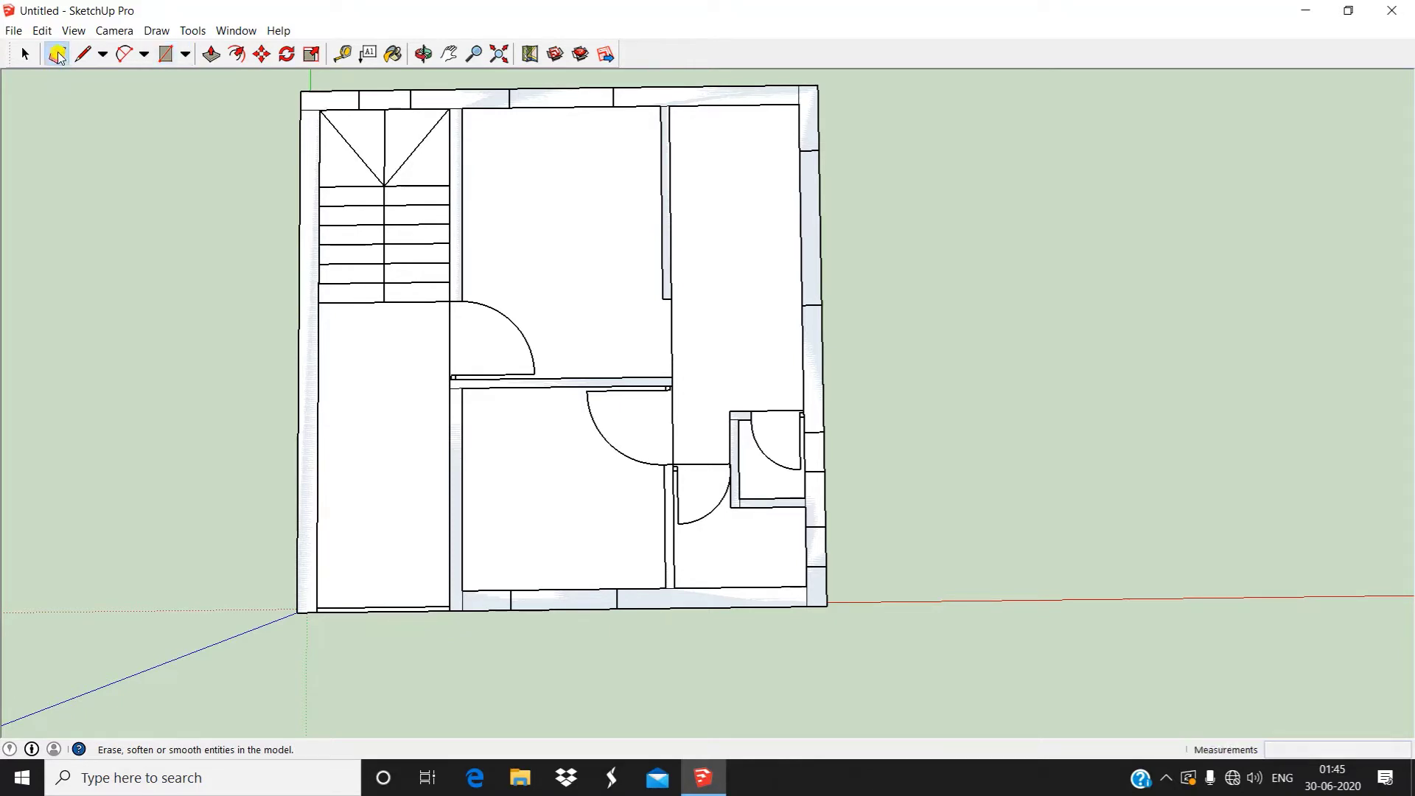
{"action": "scroll", "coordinate": [428, 111], "scroll_direction": "up", "scroll_amount": 6}
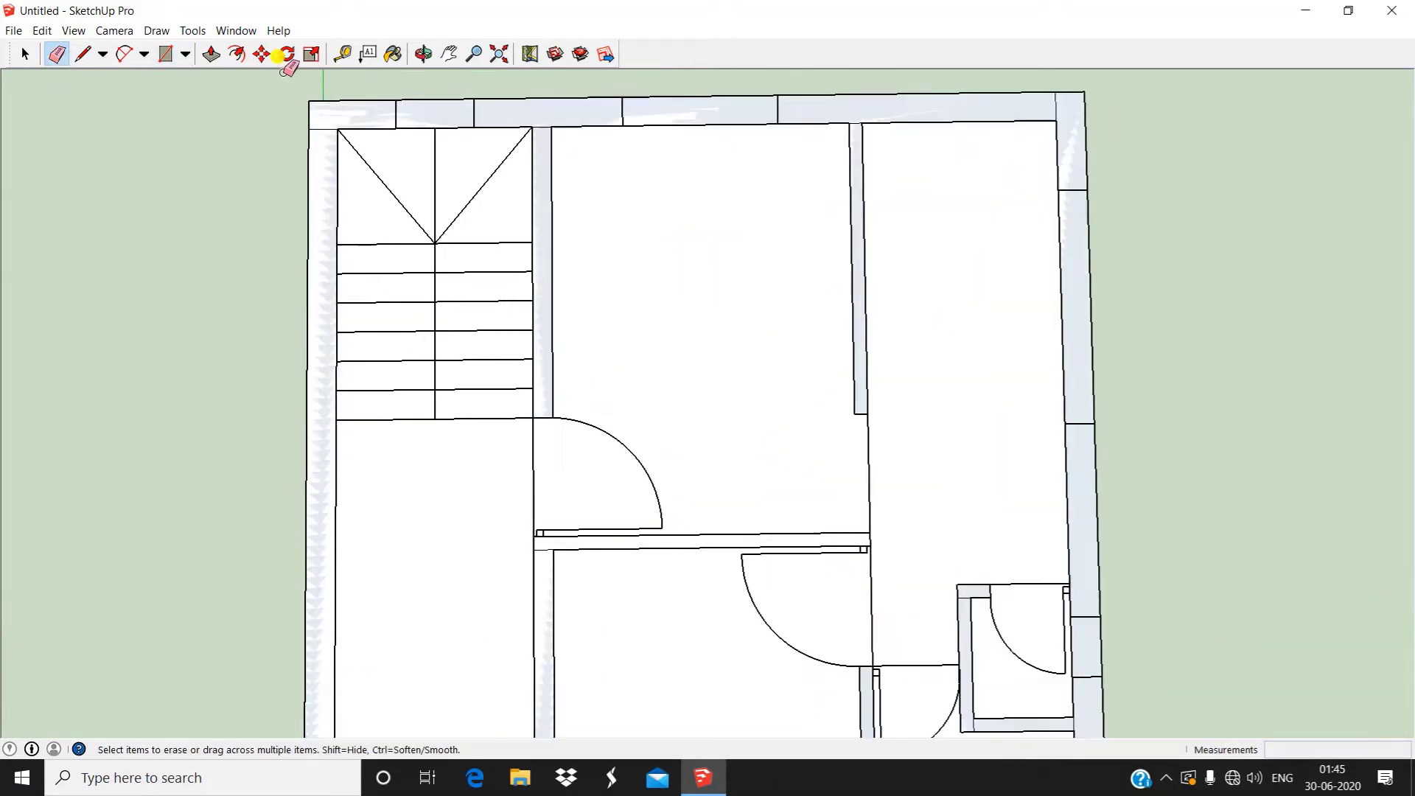
{"action": "scroll", "coordinate": [337, 216], "scroll_direction": "up", "scroll_amount": 1}
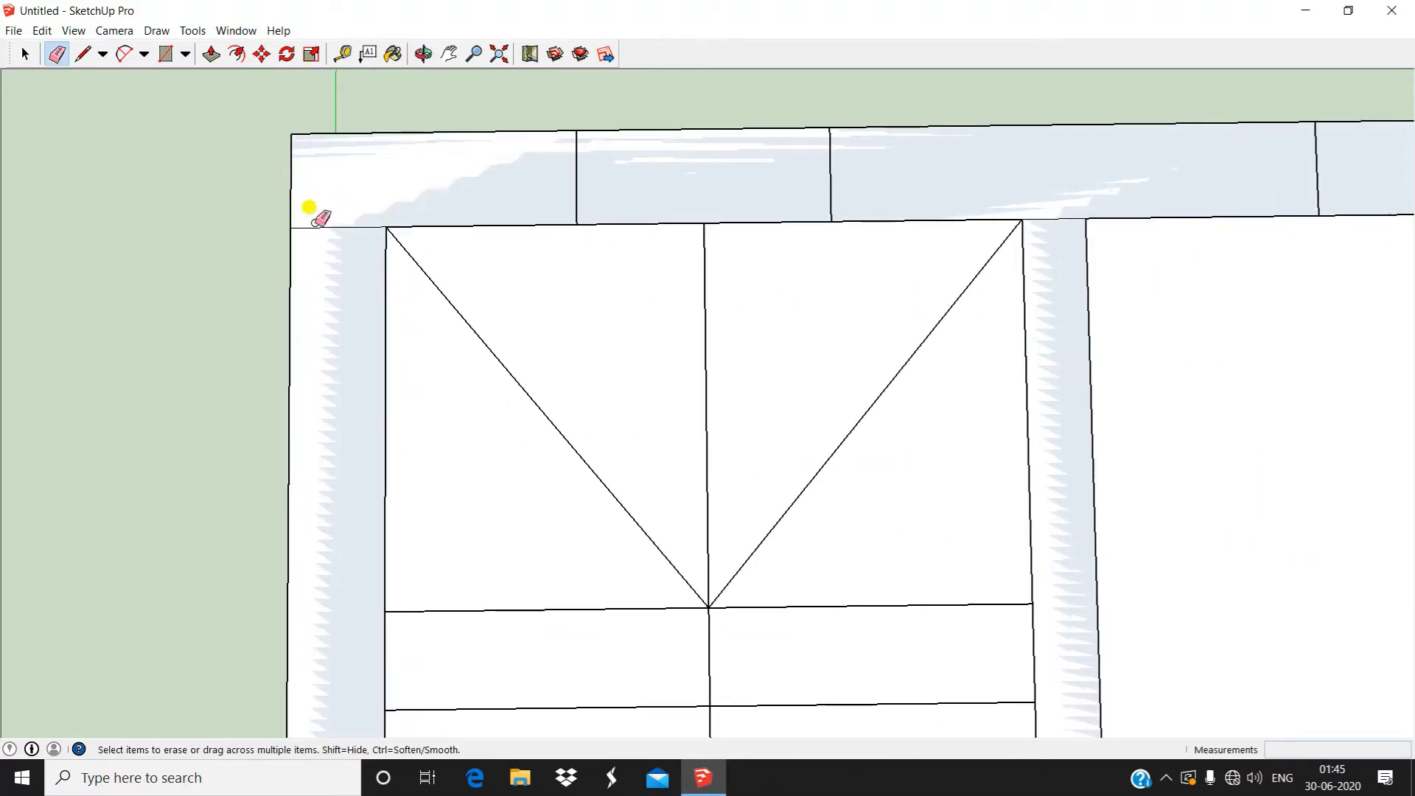
{"action": "left_click", "coordinate": [331, 225]}
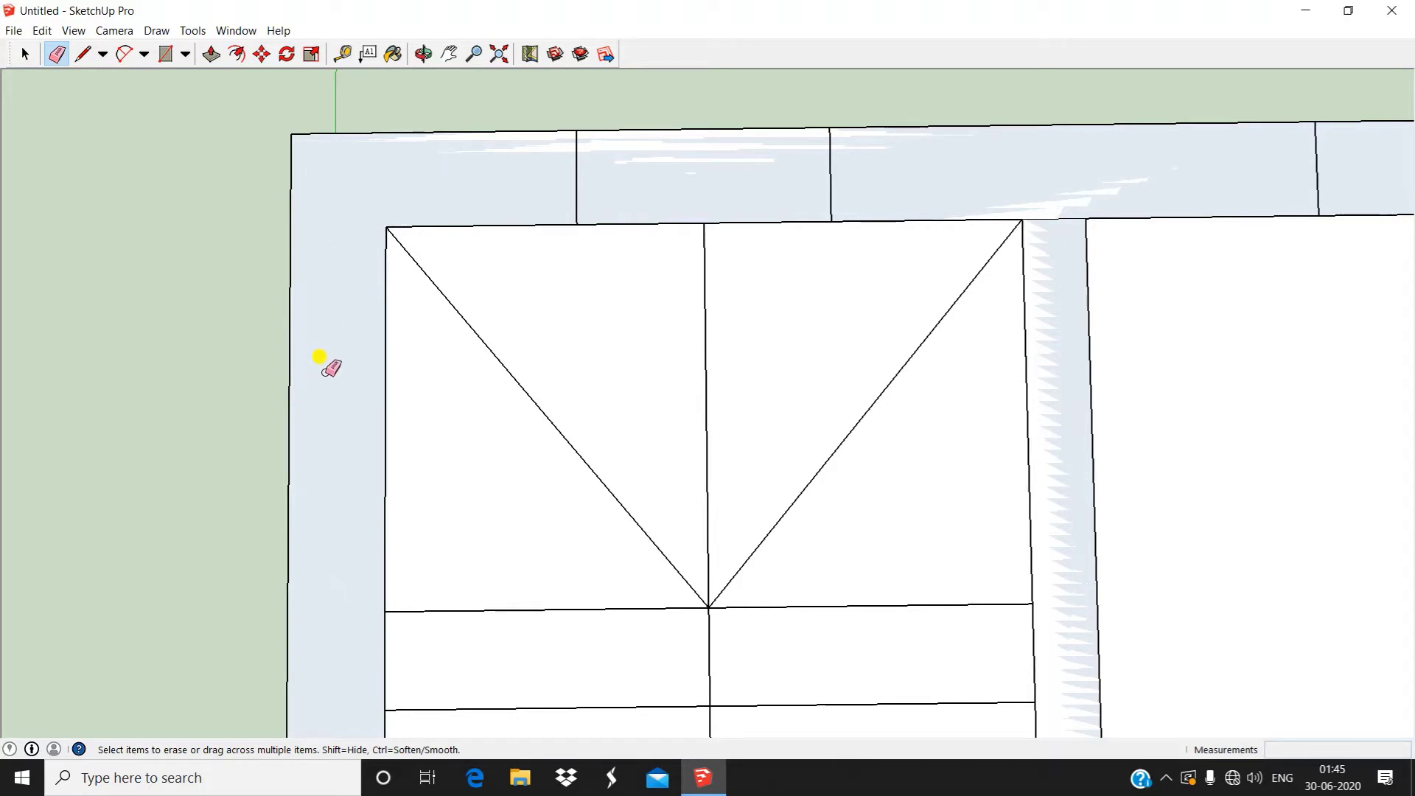
Erase the line separating the staircase's inner wall from the outer wall behind it
{"action": "scroll", "coordinate": [319, 357], "scroll_direction": "down", "scroll_amount": 4}
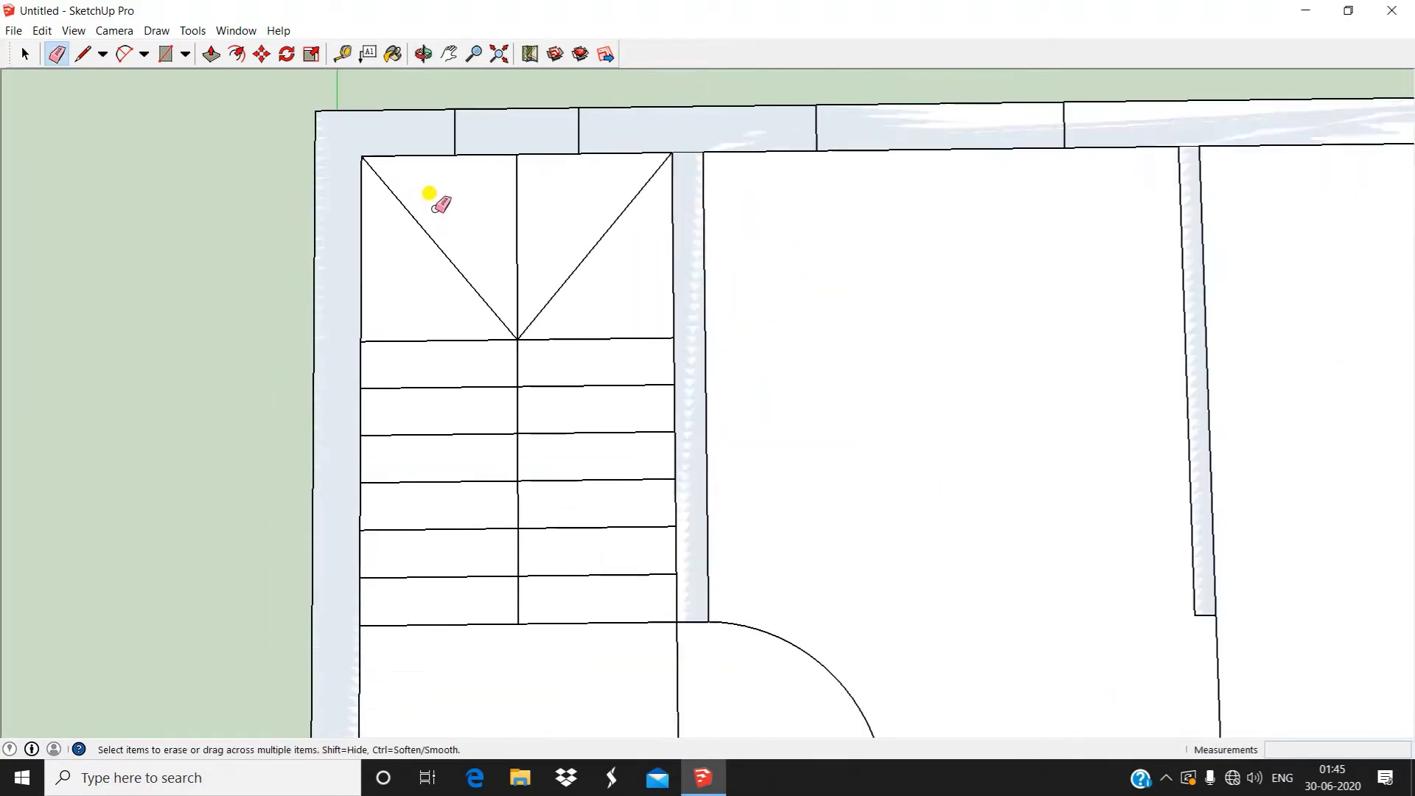
{"action": "scroll", "coordinate": [435, 209], "scroll_direction": "down", "scroll_amount": 1}
{"action": "mouse_move", "coordinate": [476, 301]}
{"action": "middle_mouse_down"}
{"action": "mouse_move", "coordinate": [440, 254]}
{"action": "mouse_move", "coordinate": [472, 284]}
{"action": "middle_mouse_up"}
{"action": "scroll", "coordinate": [440, 194], "scroll_direction": "down", "scroll_amount": 2}
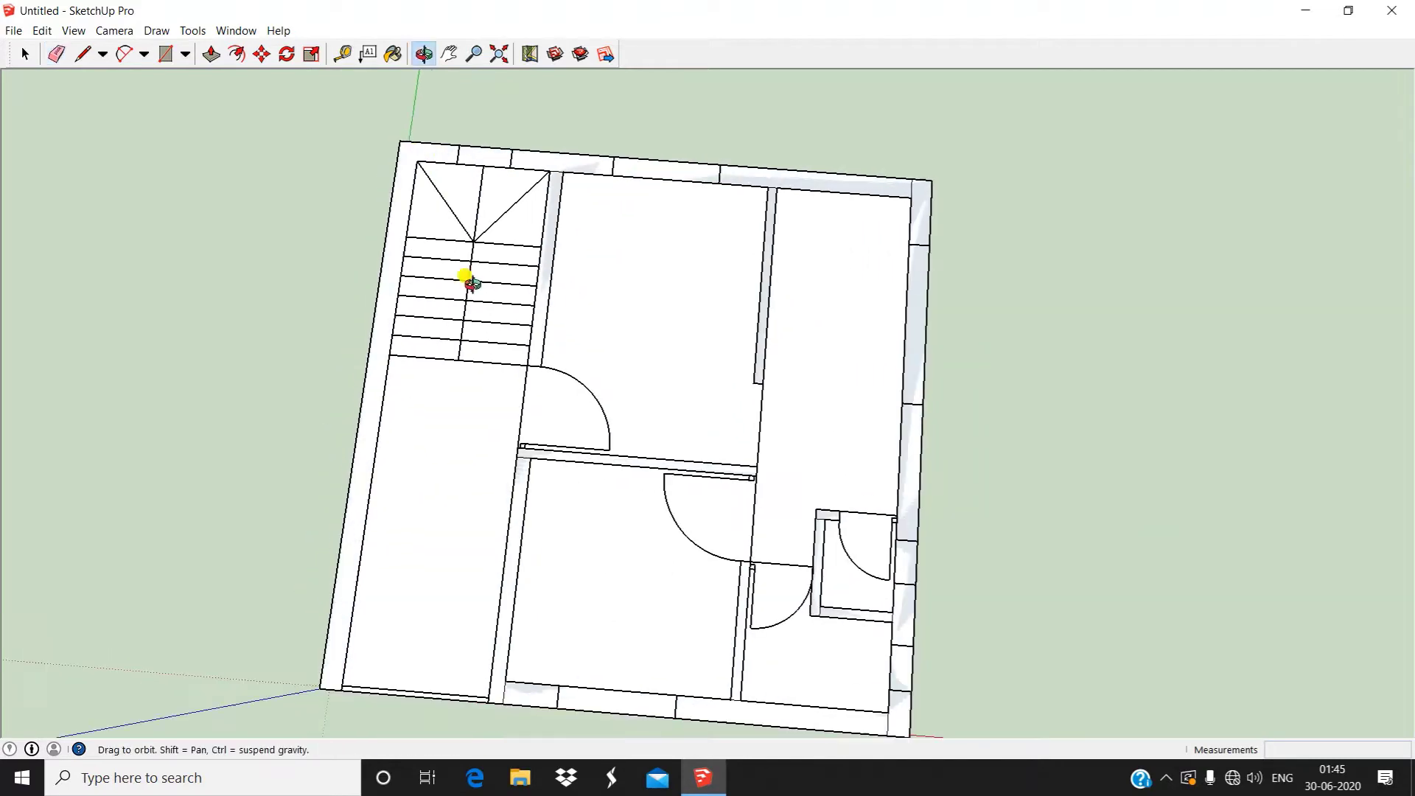
{"action": "scroll", "coordinate": [521, 152], "scroll_direction": "up", "scroll_amount": 6}
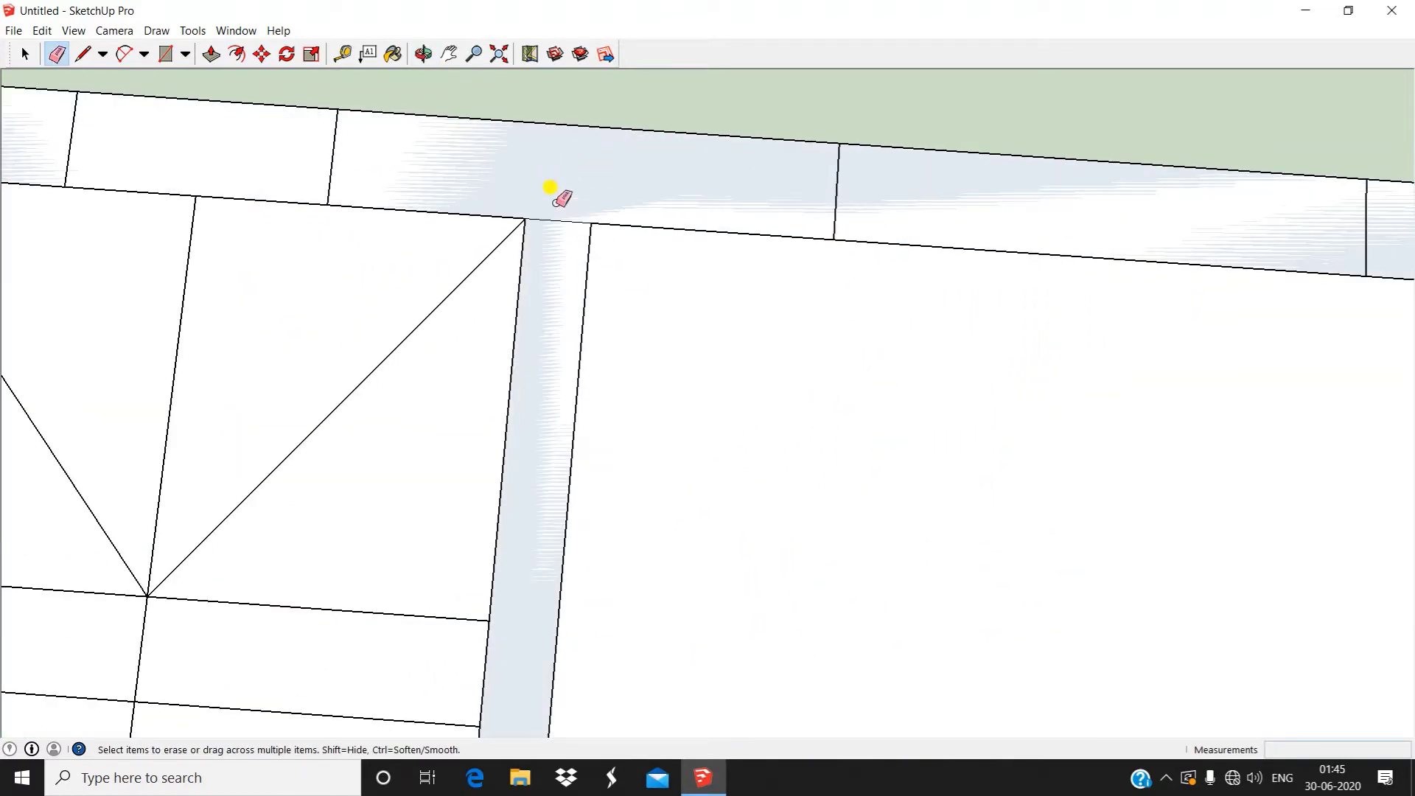
Erase the dividing lines where the short room partition meets the back outer wall and at the adjacent outer corner
{"action": "scroll", "coordinate": [567, 265], "scroll_direction": "down", "scroll_amount": 3}
{"action": "mouse_move", "coordinate": [585, 306]}
{"action": "middle_mouse_down"}
{"action": "mouse_move", "coordinate": [506, 133]}
{"action": "mouse_move", "coordinate": [347, 306]}
{"action": "mouse_move", "coordinate": [125, 313]}
{"action": "middle_mouse_up"}
{"action": "scroll", "coordinate": [599, 285], "scroll_direction": "up", "scroll_amount": 2}
{"action": "scroll", "coordinate": [598, 188], "scroll_direction": "up", "scroll_amount": 1}
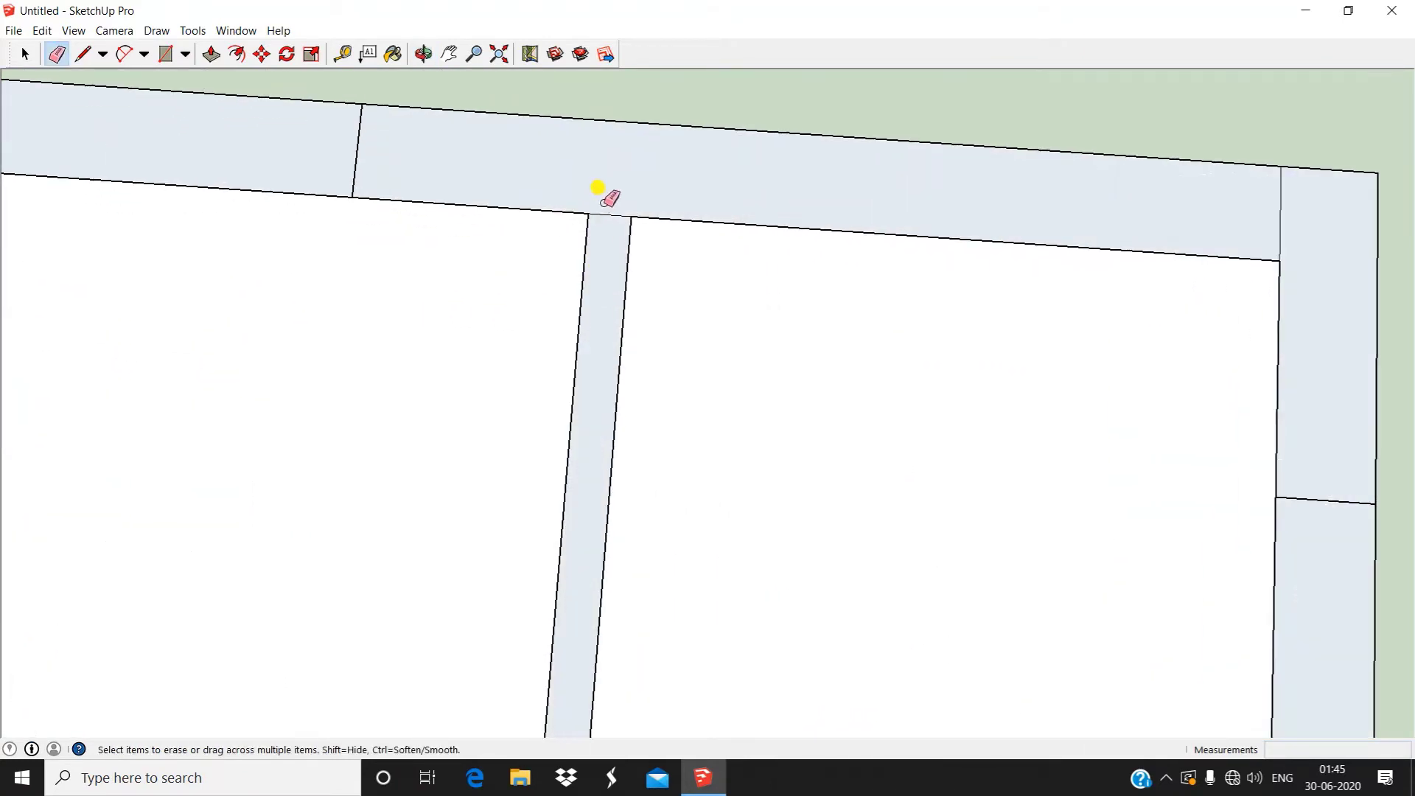
{"action": "scroll", "coordinate": [602, 207], "scroll_direction": "down", "scroll_amount": 3}
{"action": "mouse_move", "coordinate": [600, 246]}
{"action": "middle_mouse_down"}
{"action": "mouse_move", "coordinate": [521, 89]}
{"action": "mouse_move", "coordinate": [354, 295]}
{"action": "mouse_move", "coordinate": [369, 291]}
{"action": "middle_mouse_up"}
{"action": "scroll", "coordinate": [697, 252], "scroll_direction": "up", "scroll_amount": 2}
{"action": "mouse_move", "coordinate": [633, 252]}
{"action": "middle_mouse_down"}
{"action": "mouse_move", "coordinate": [622, 363]}
{"action": "mouse_move", "coordinate": [610, 104]}
{"action": "mouse_move", "coordinate": [652, 513]}
{"action": "mouse_move", "coordinate": [745, 133]}
{"action": "middle_mouse_up"}
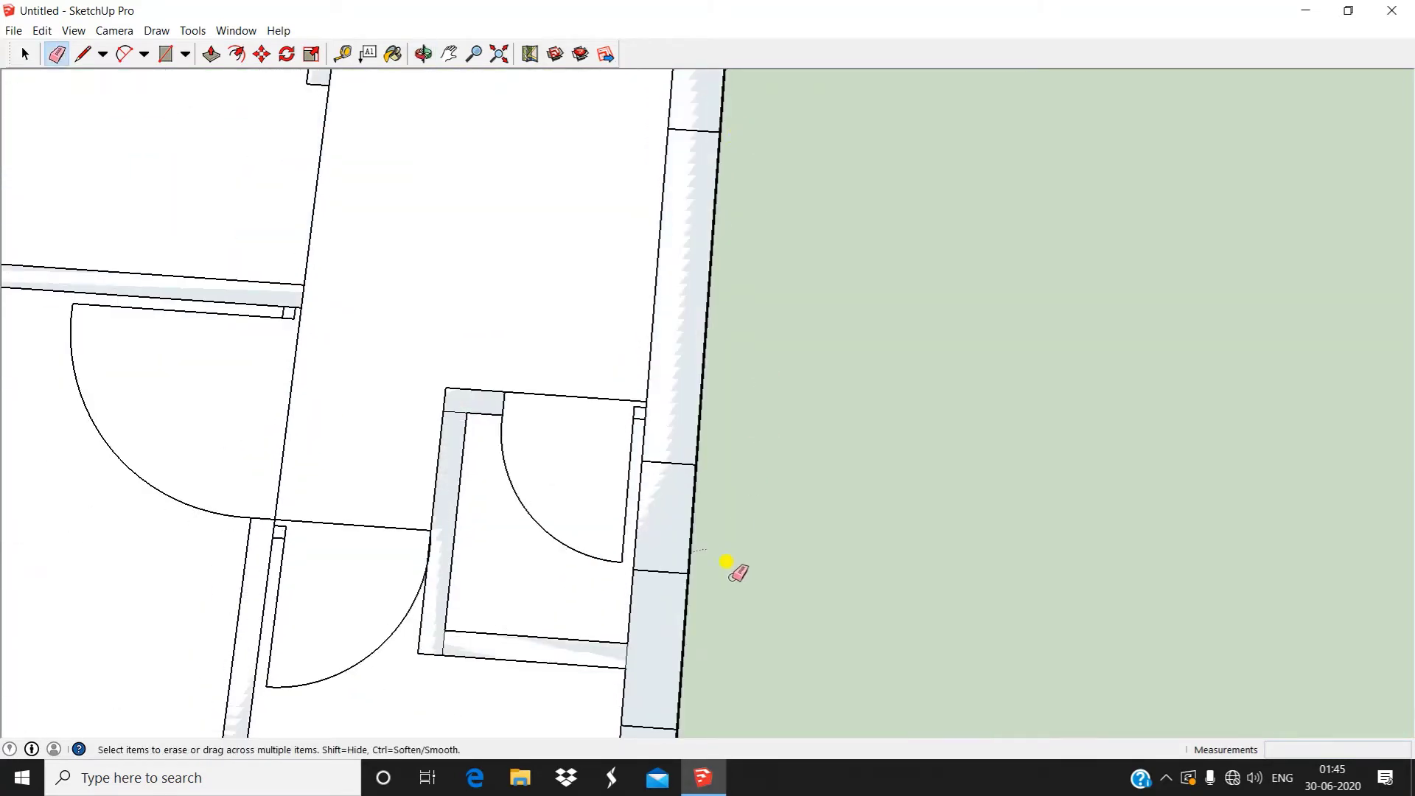
Erase the lines splitting the small enclosed room's walls at its corners and at the outer wall junction
{"action": "middle_click_drag", "start_coordinate": [733, 568], "coordinate": [736, 373]}
{"action": "scroll", "coordinate": [510, 229], "scroll_direction": "up", "scroll_amount": 2}
{"action": "scroll", "coordinate": [510, 228], "scroll_direction": "up", "scroll_amount": 1}
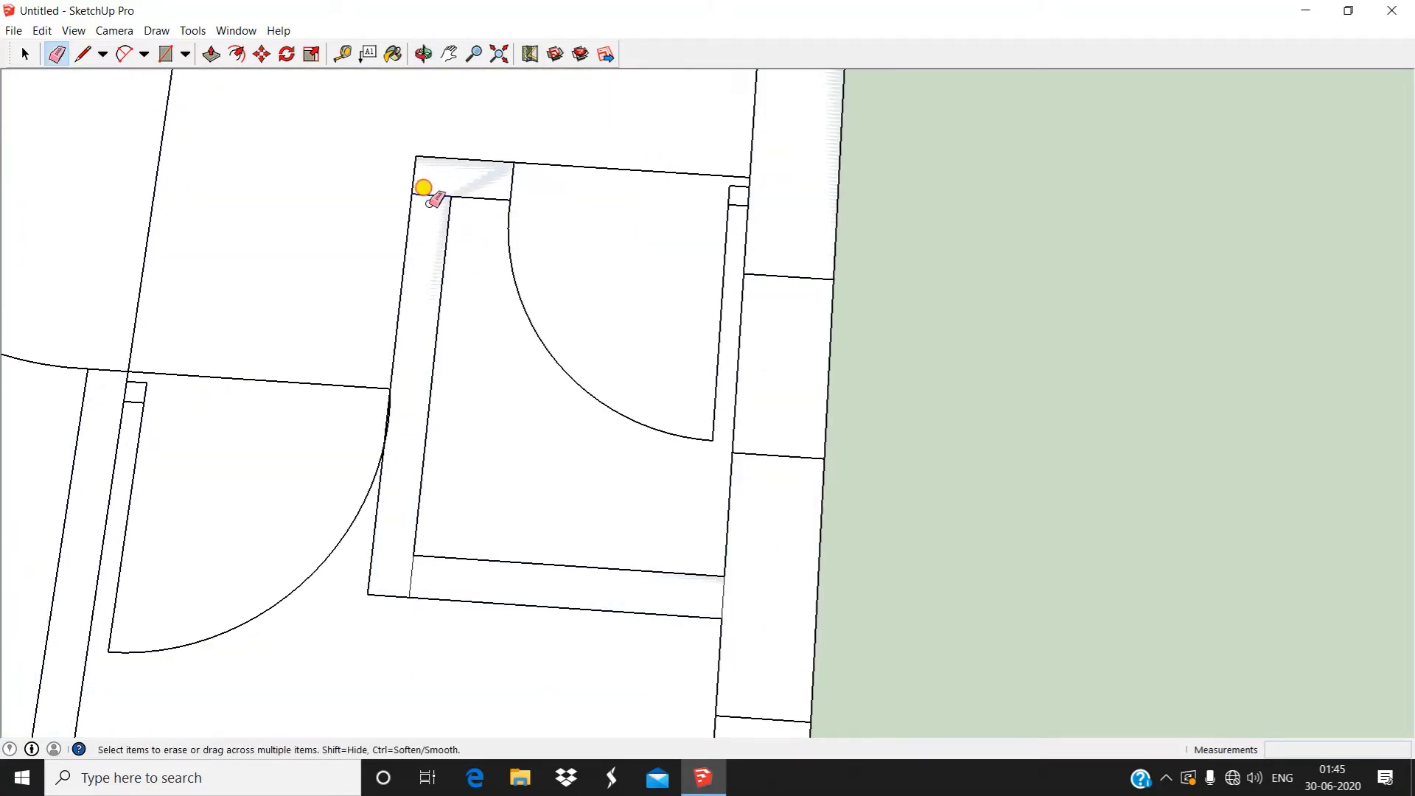
{"action": "left_click", "coordinate": [430, 196]}
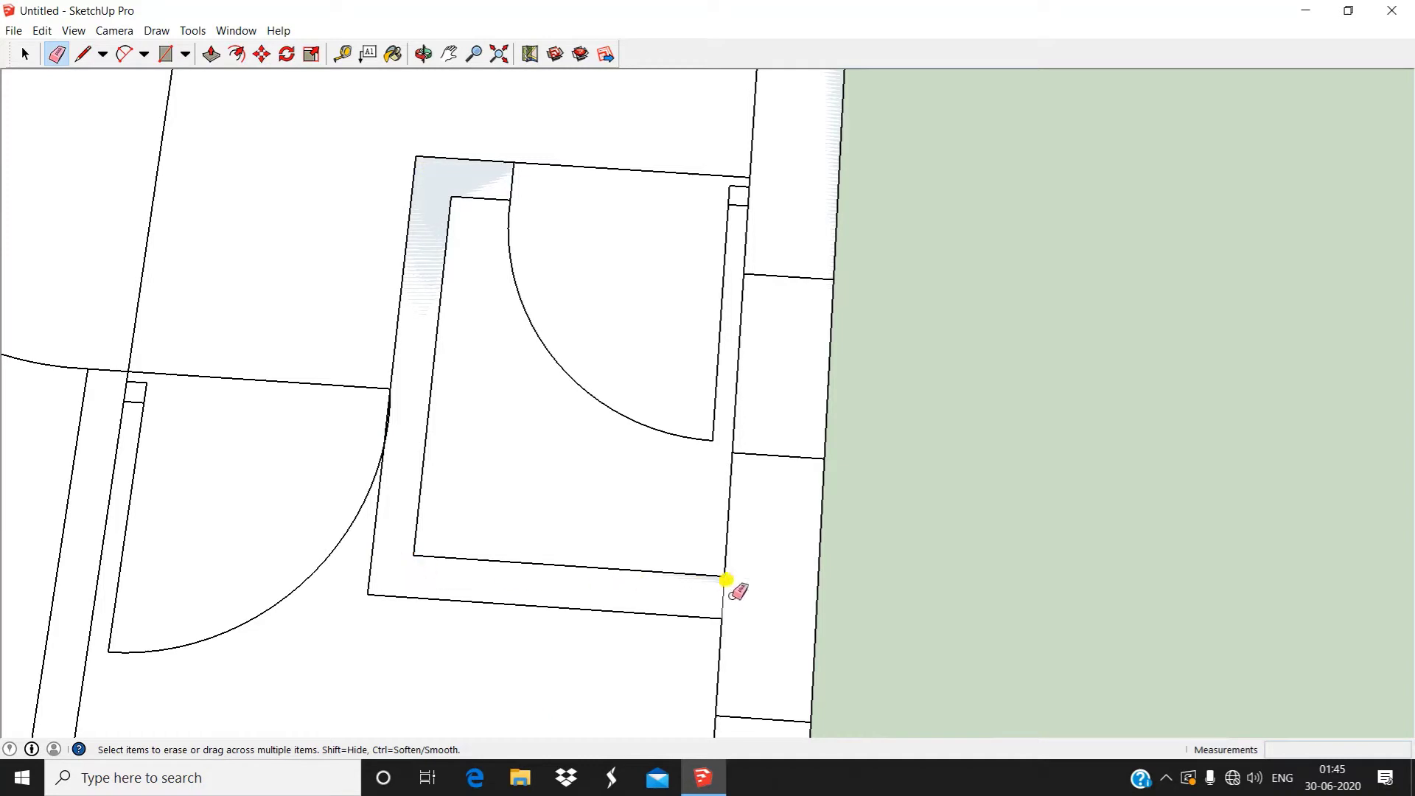
Erase the line dividing the wall faces at the front outer corner nearest the small enclosed room
{"action": "scroll", "coordinate": [713, 592], "scroll_direction": "down", "scroll_amount": 2}
{"action": "middle_click_drag", "start_coordinate": [726, 582], "coordinate": [688, 297]}
{"action": "scroll", "coordinate": [704, 565], "scroll_direction": "up", "scroll_amount": 4}
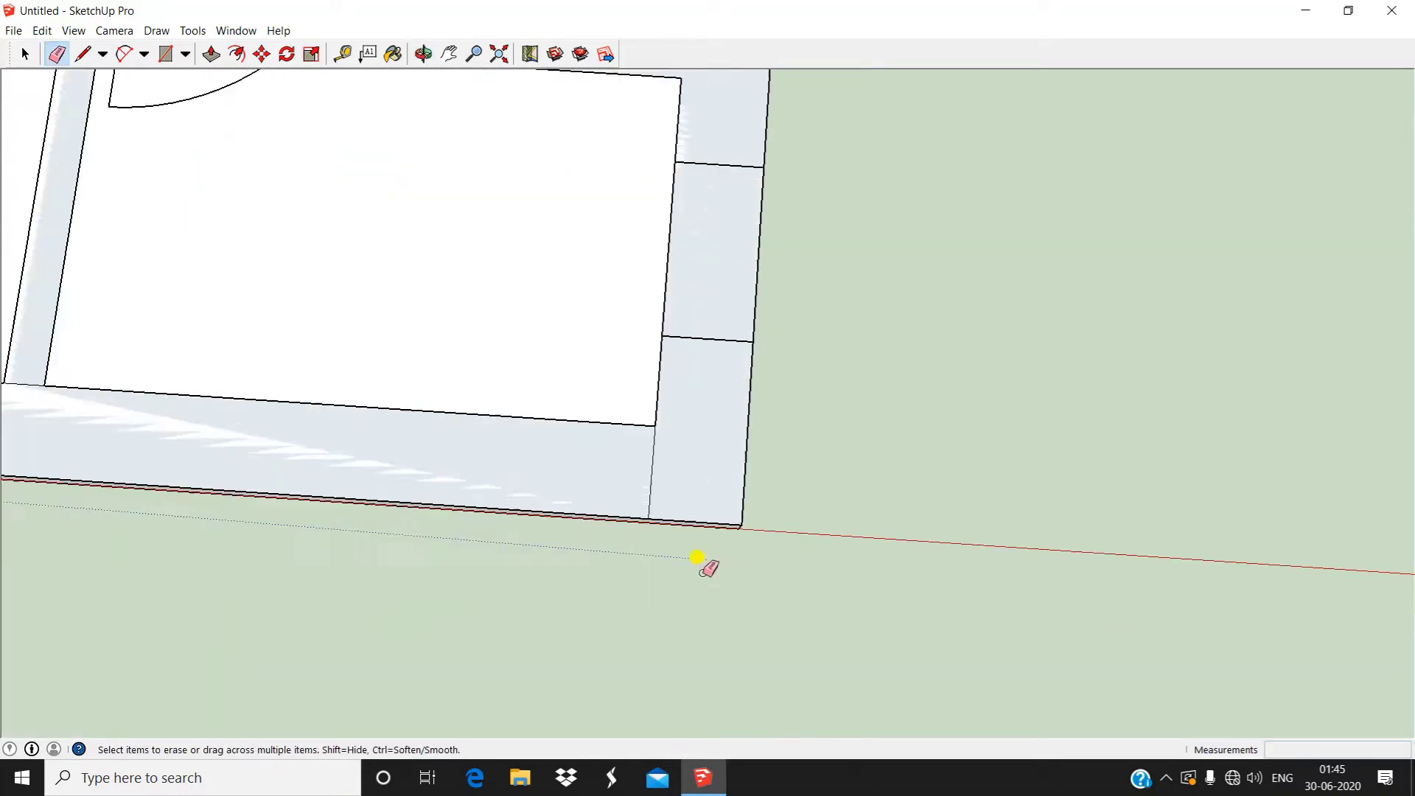
{"action": "left_click", "coordinate": [635, 460]}
Erase the dividing lines where the two inner partitions meet the front outer wall
{"action": "scroll", "coordinate": [612, 450], "scroll_direction": "down", "scroll_amount": 2}
{"action": "mouse_move", "coordinate": [591, 442]}
{"action": "middle_mouse_down"}
{"action": "mouse_move", "coordinate": [468, 459]}
{"action": "mouse_move", "coordinate": [910, 391]}
{"action": "middle_mouse_up"}
{"action": "scroll", "coordinate": [479, 487], "scroll_direction": "up", "scroll_amount": 3}
{"action": "scroll", "coordinate": [516, 472], "scroll_direction": "down", "scroll_amount": 2}
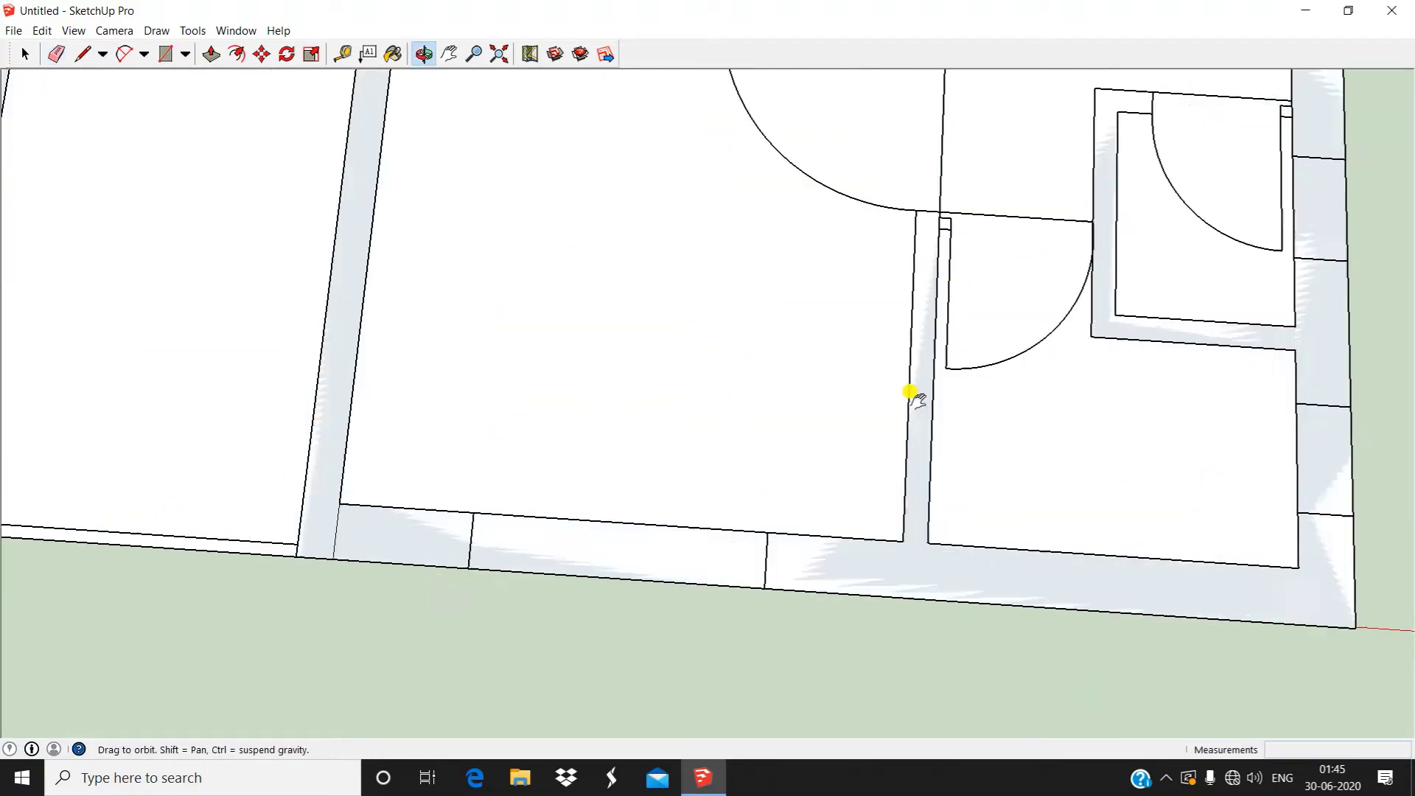
{"action": "scroll", "coordinate": [354, 577], "scroll_direction": "up", "scroll_amount": 3}
{"action": "left_click", "coordinate": [348, 508]}
{"action": "scroll", "coordinate": [426, 275], "scroll_direction": "down", "scroll_amount": 2}
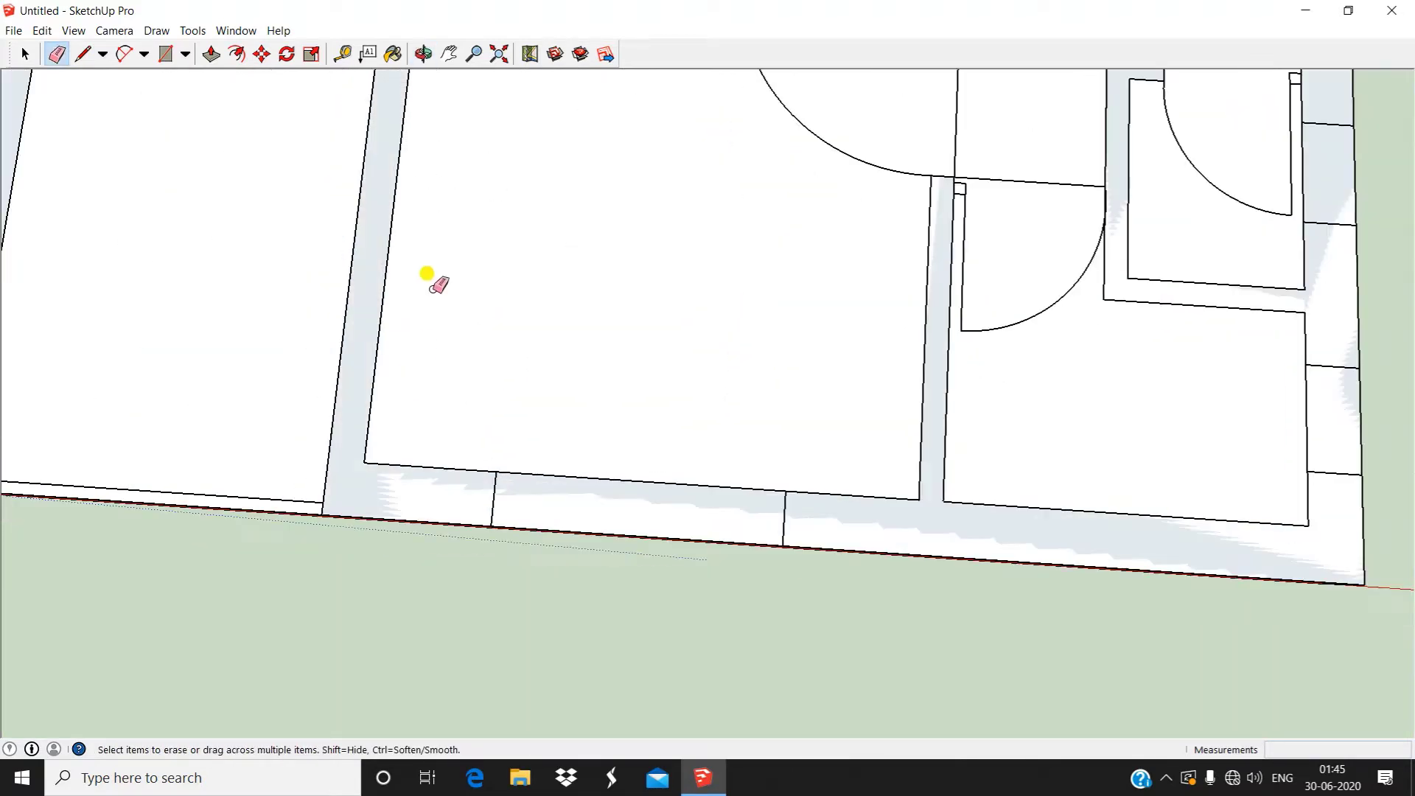
Erase the line dividing the two inner walls at their junction near the first room's door
{"action": "mouse_move", "coordinate": [426, 275]}
{"action": "middle_mouse_down"}
{"action": "mouse_move", "coordinate": [459, 556]}
{"action": "mouse_move", "coordinate": [413, 435]}
{"action": "middle_mouse_up"}
{"action": "scroll", "coordinate": [401, 415], "scroll_direction": "up", "scroll_amount": 3}
{"action": "scroll", "coordinate": [441, 315], "scroll_direction": "up", "scroll_amount": 2}
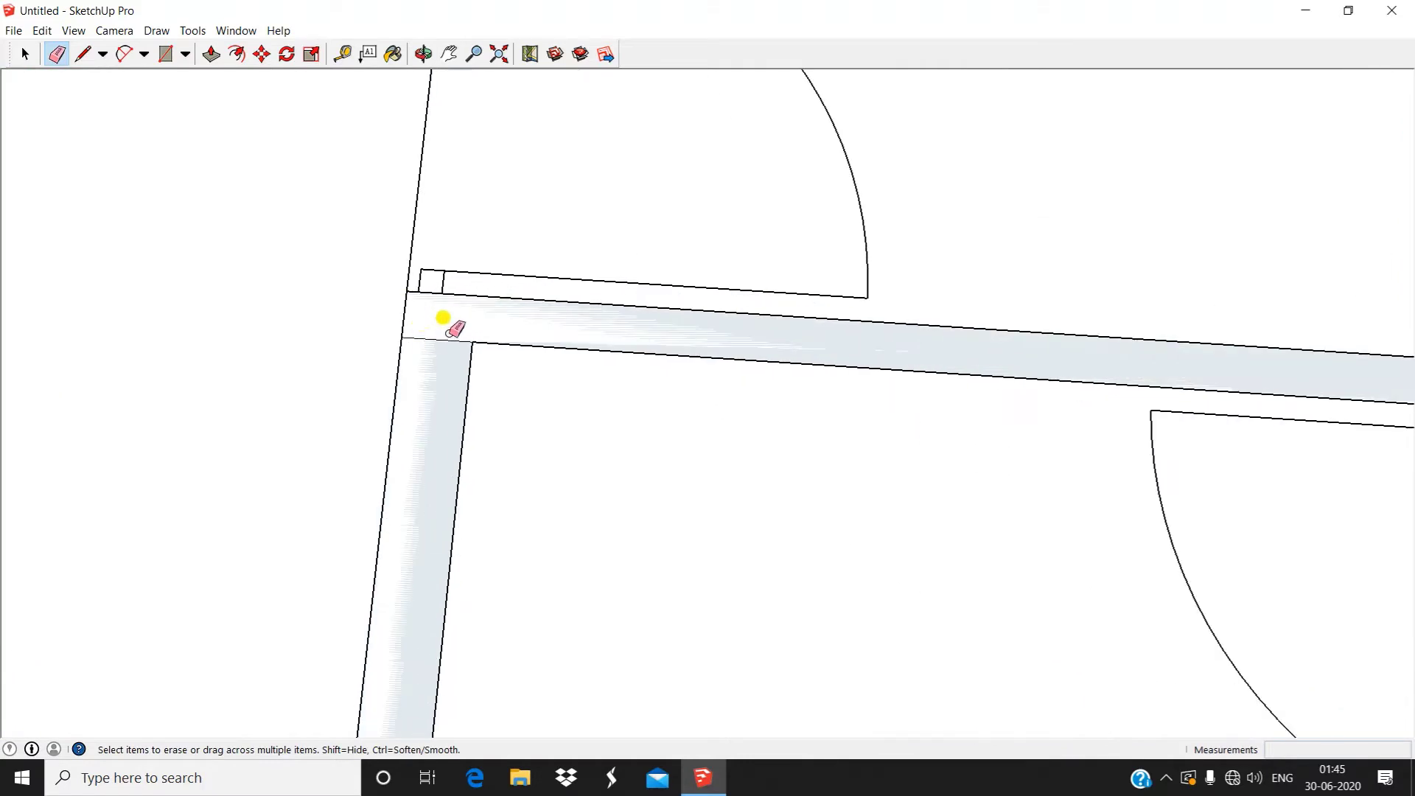
{"action": "left_click", "coordinate": [439, 313]}
{"action": "scroll", "coordinate": [373, 325], "scroll_direction": "down", "scroll_amount": 2}
{"action": "scroll", "coordinate": [372, 325], "scroll_direction": "down", "scroll_amount": 5}
{"action": "key", "text": "space"}
Push/Pull the L-shaped outer wall face beside the staircase upward by 10'
{"action": "middle_click_drag", "start_coordinate": [493, 398], "coordinate": [622, 142]}
{"action": "left_click", "coordinate": [211, 54]}
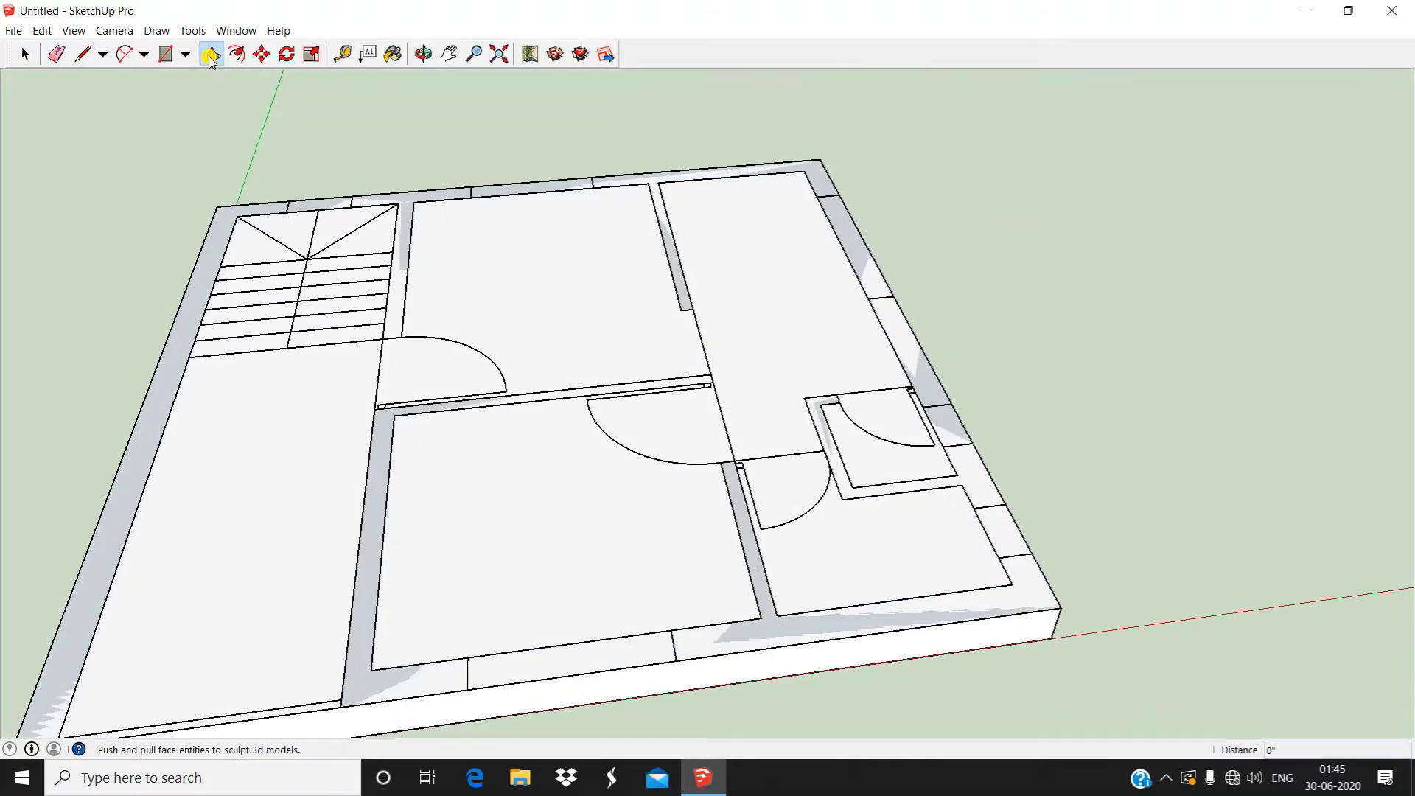
{"action": "middle_click_drag", "start_coordinate": [408, 237], "coordinate": [291, 306]}
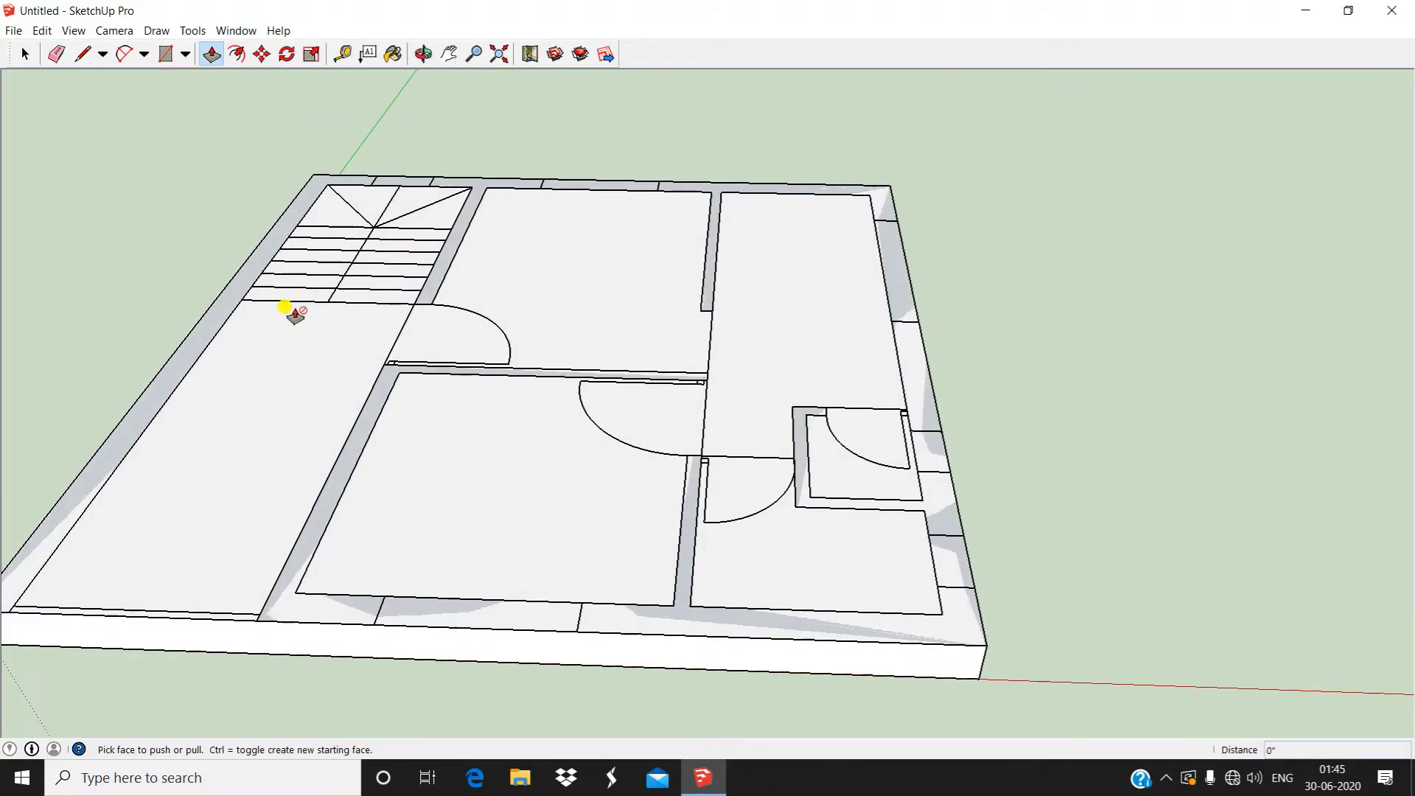
{"action": "middle_click_drag", "start_coordinate": [310, 199], "coordinate": [405, 335]}
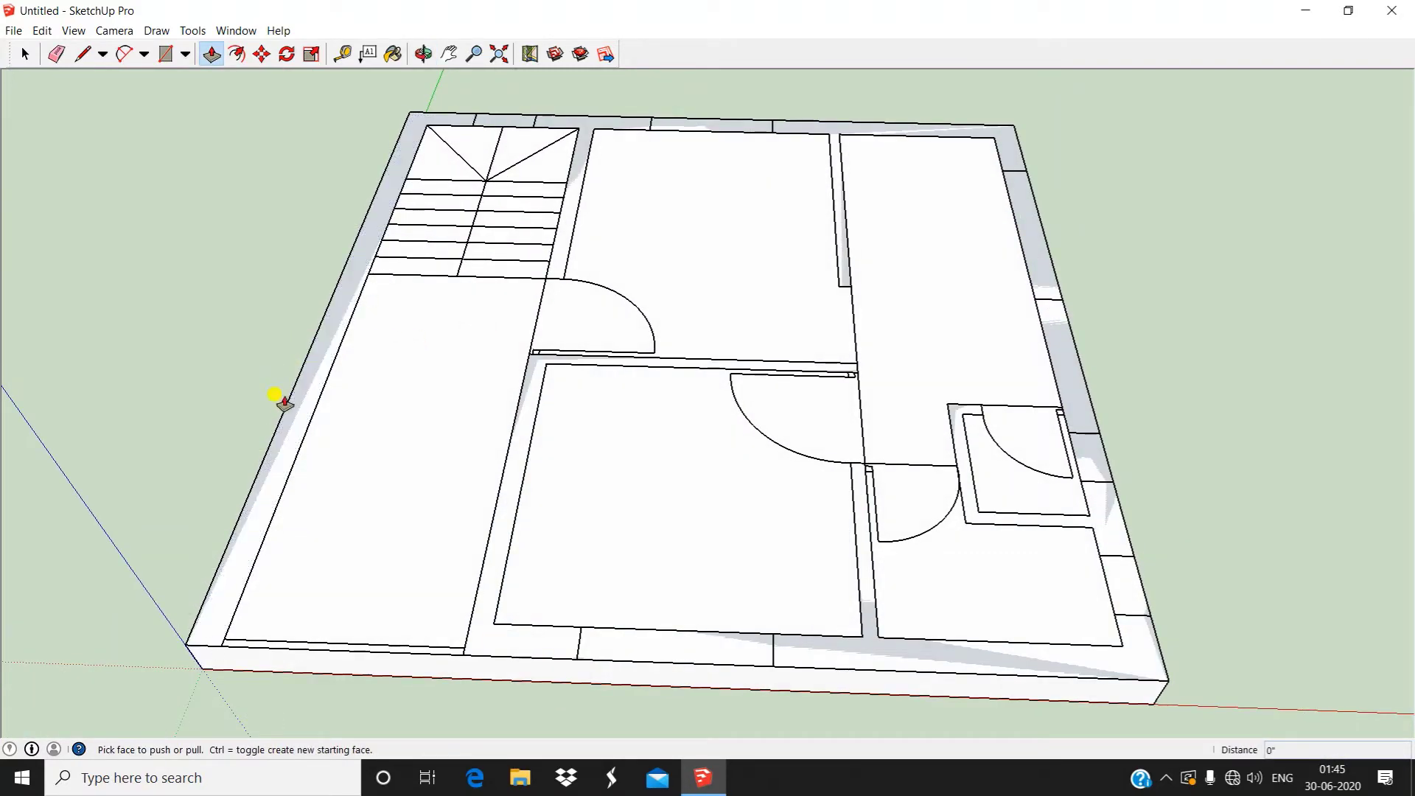
{"action": "left_click_drag", "start_coordinate": [298, 409], "coordinate": [197, 258]}
{"action": "scroll", "coordinate": [195, 251], "scroll_direction": "down", "scroll_amount": 3}
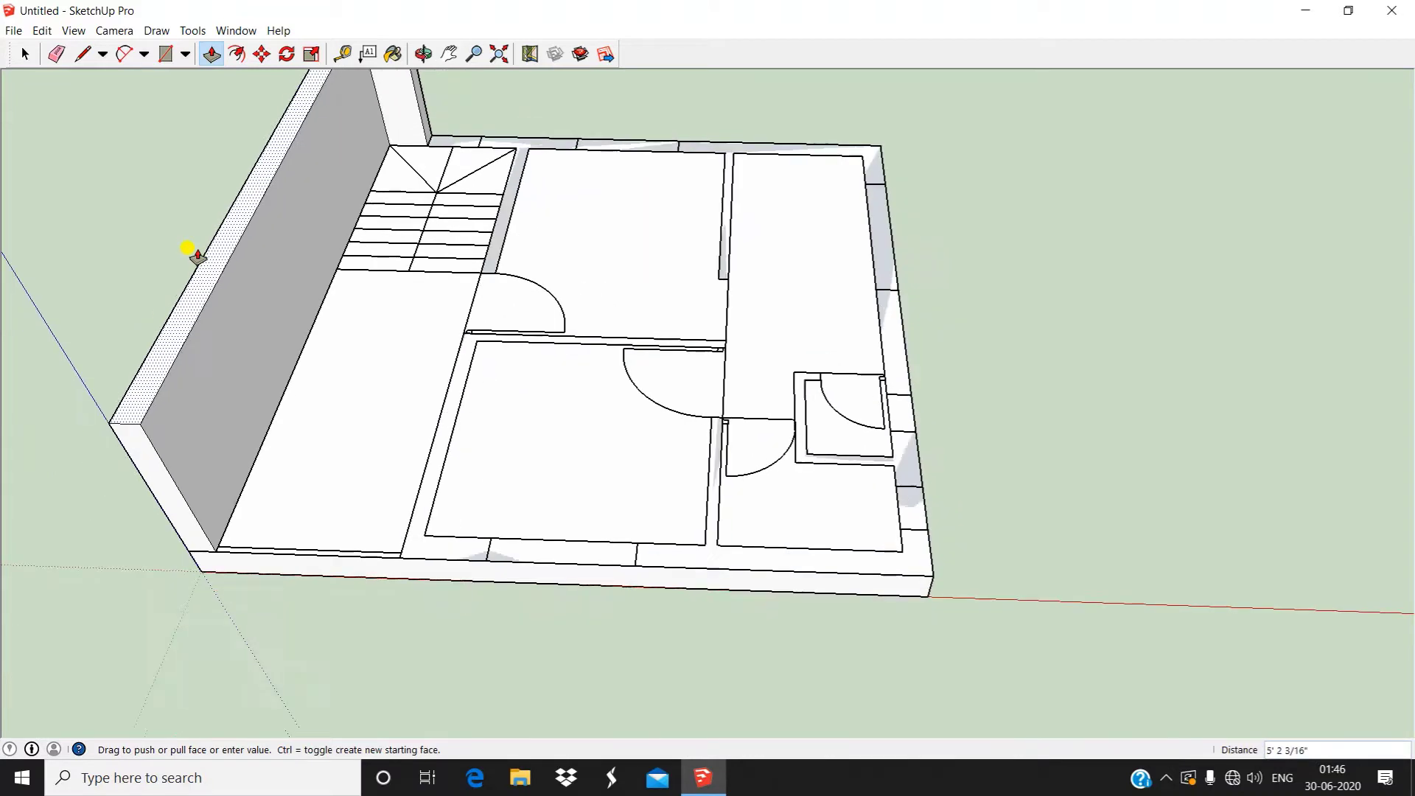
{"action": "middle_click_drag", "start_coordinate": [193, 246], "coordinate": [210, 354]}
{"action": "left_click_drag", "start_coordinate": [211, 355], "coordinate": [203, 330]}
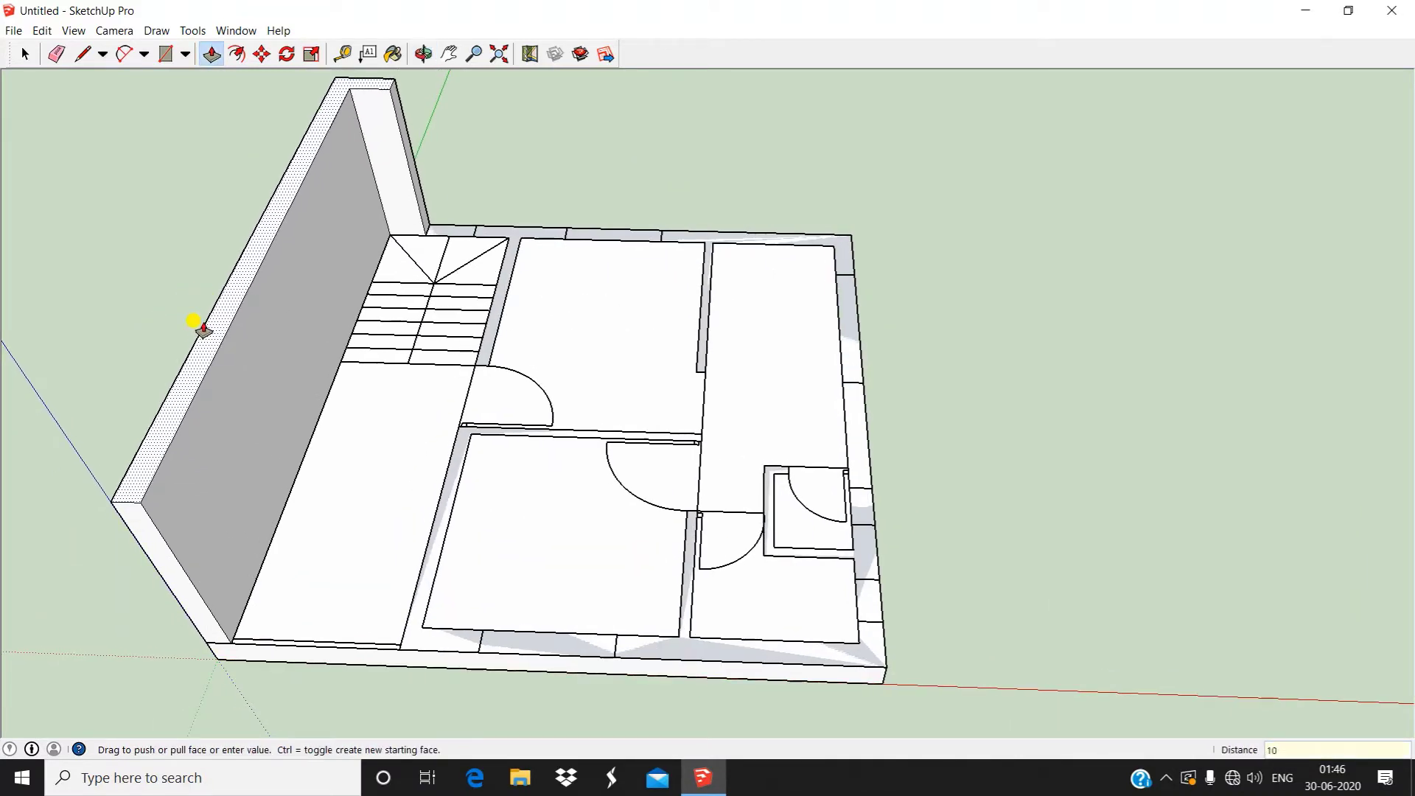
{"action": "key", "text": "Return"}
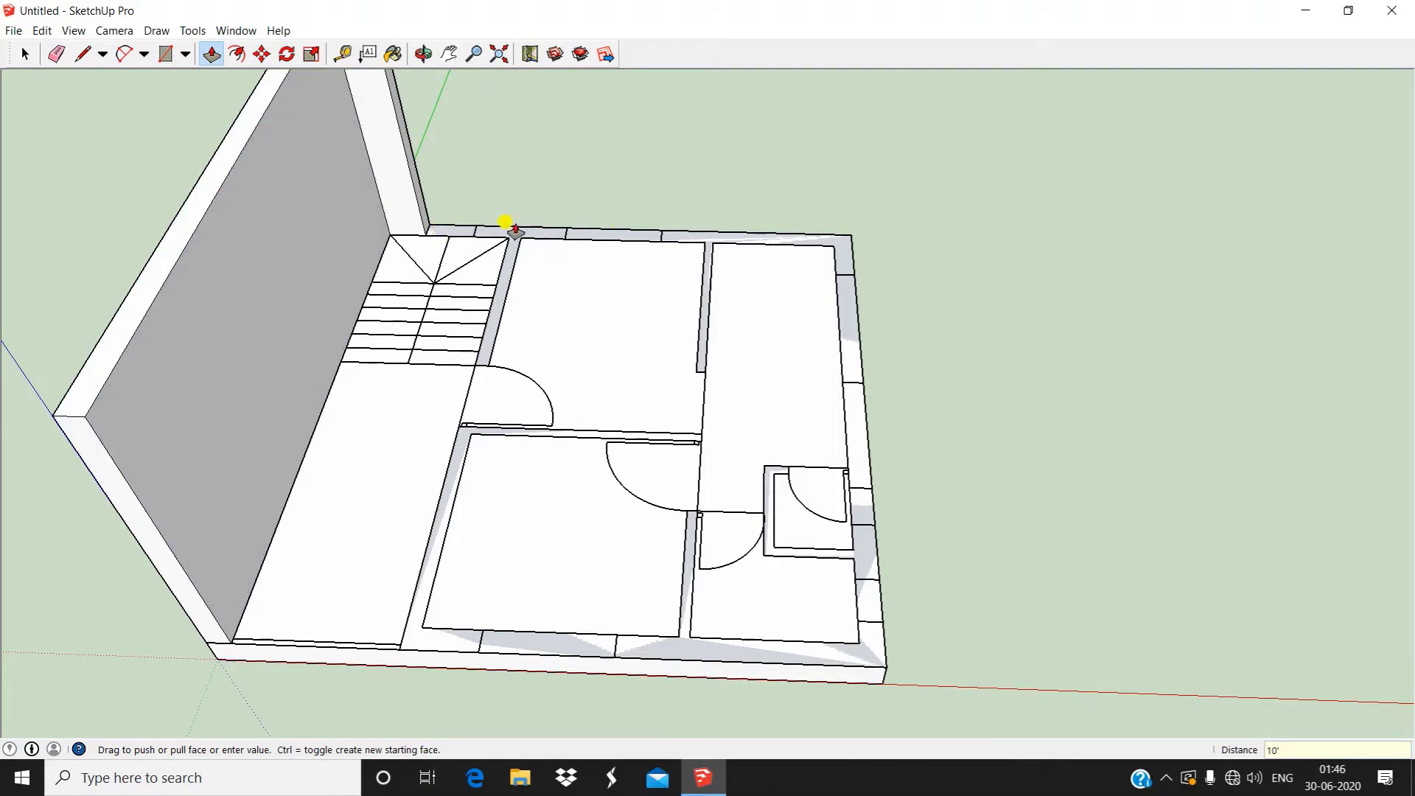
Push/Pull the wall face between the staircase and the room, including its outer wall section, upward by 10'
{"action": "left_click_drag", "start_coordinate": [514, 238], "coordinate": [511, 175]}
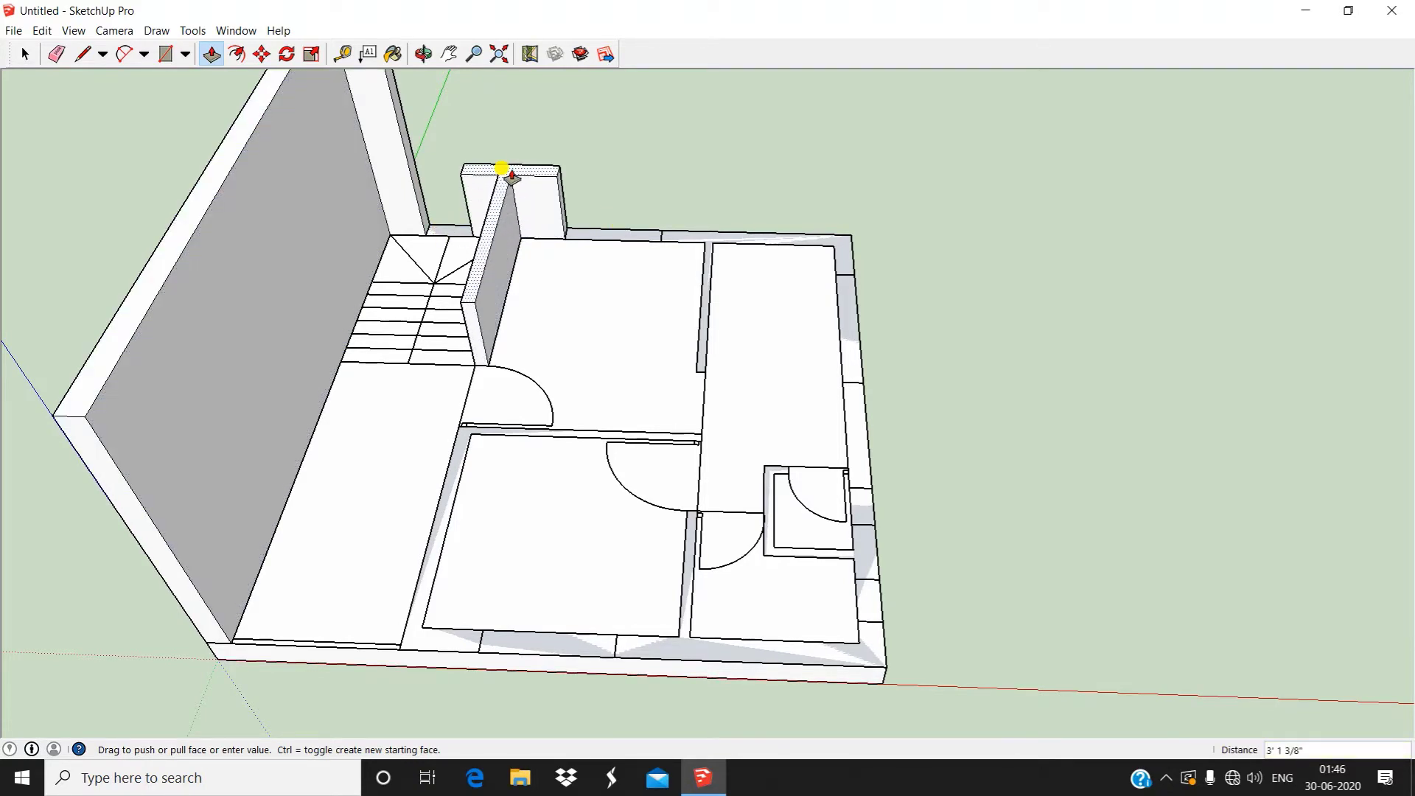
{"action": "type", "text": "10'"}
{"action": "key", "text": "Return"}
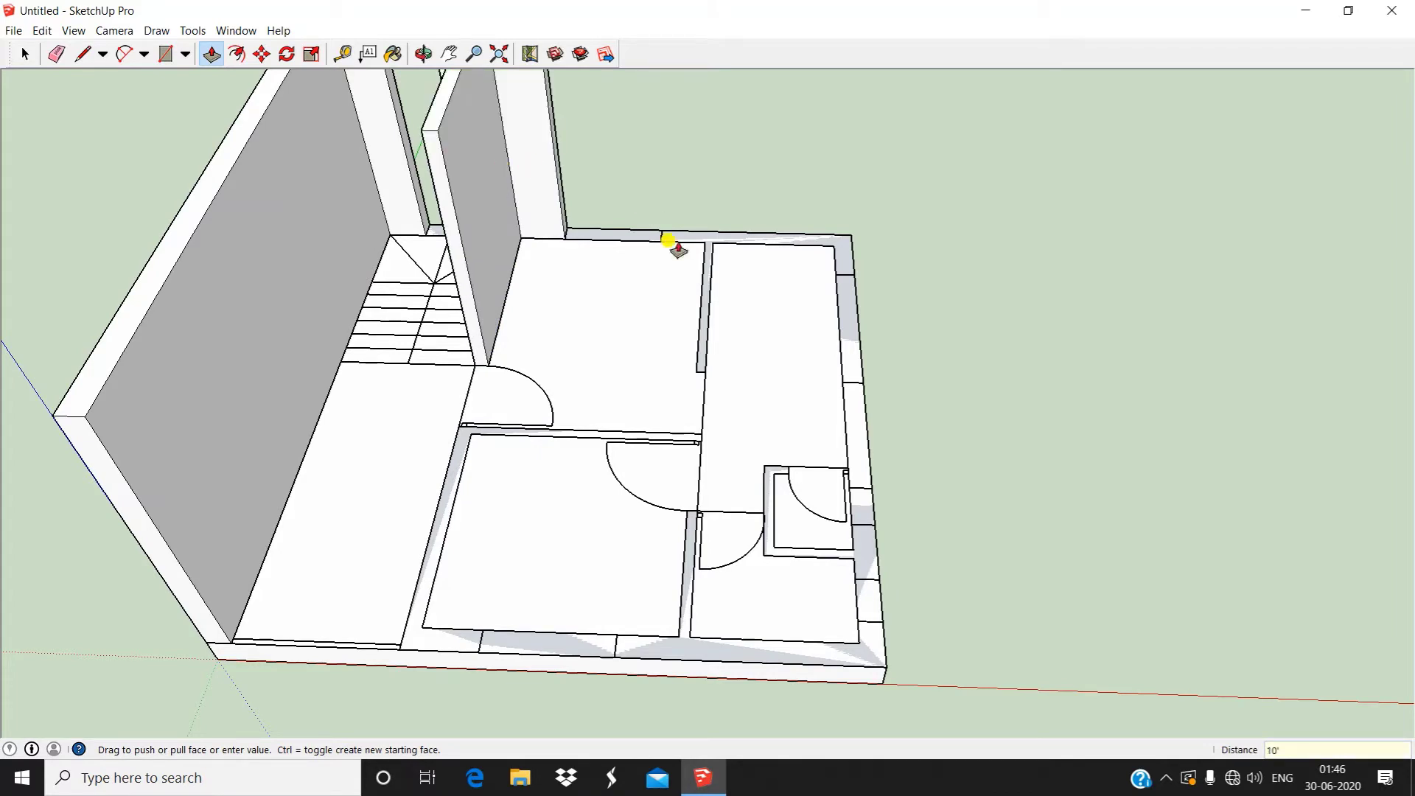
Push/Pull the short partition face, together with its connected outer wall corner, upward by 10'
{"action": "left_click_drag", "start_coordinate": [713, 237], "coordinate": [723, 185]}
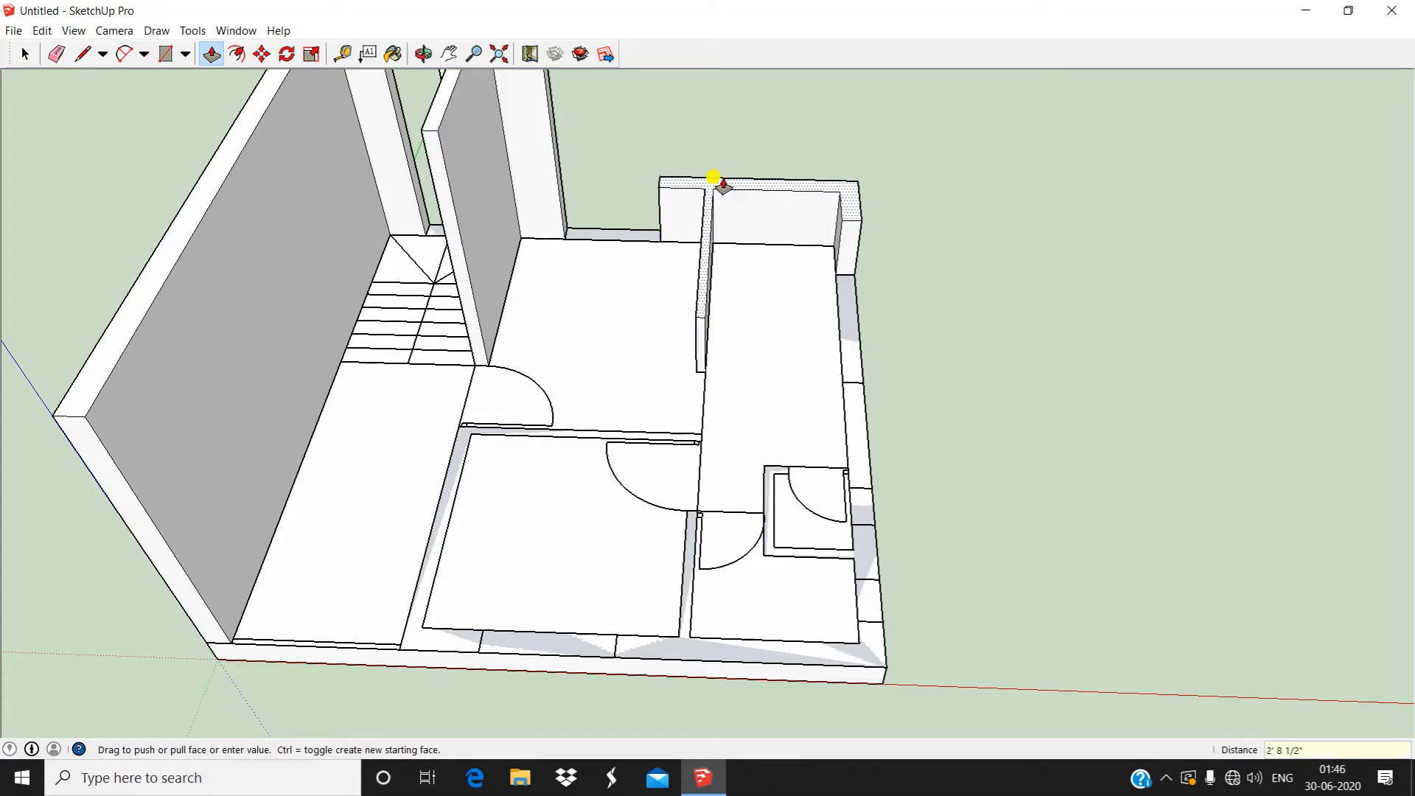
{"action": "type", "text": "10'"}
{"action": "key", "text": "Return"}
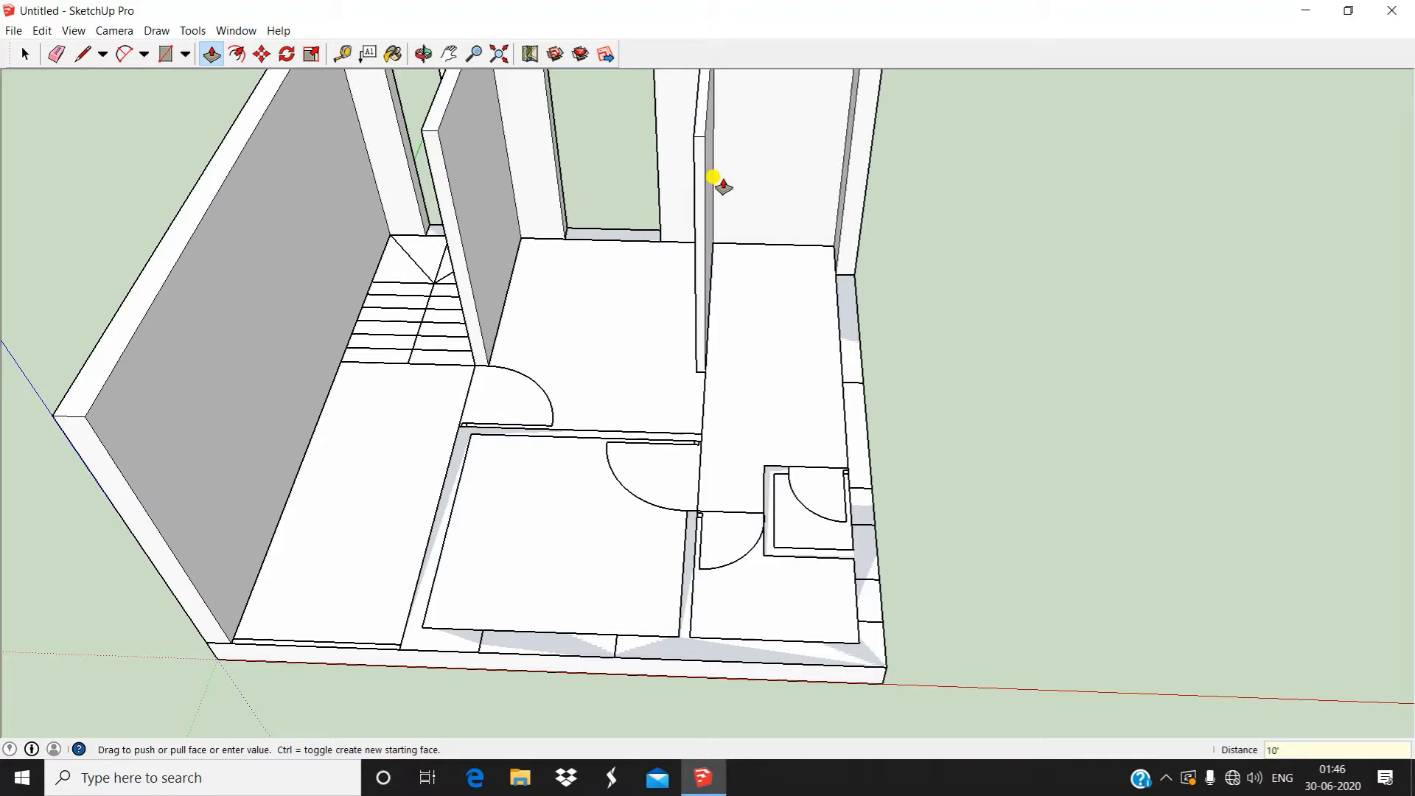
{"action": "scroll", "coordinate": [764, 339], "scroll_direction": "down", "scroll_amount": 2}
{"action": "scroll", "coordinate": [869, 394], "scroll_direction": "up", "scroll_amount": 1}
{"action": "left_click_drag", "start_coordinate": [820, 426], "coordinate": [822, 379]}
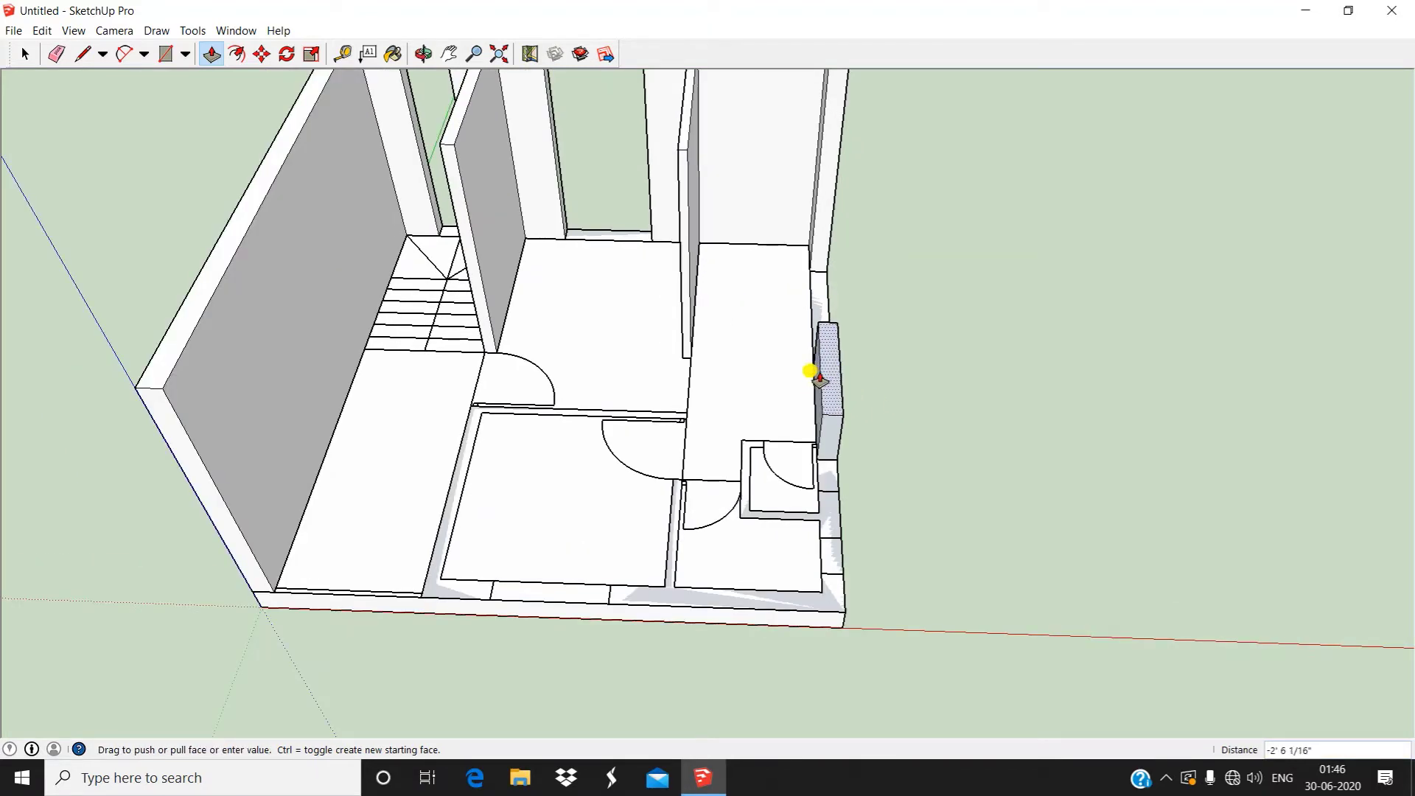
{"action": "middle_click_drag", "start_coordinate": [820, 380], "coordinate": [366, 332]}
{"action": "left_click_drag", "start_coordinate": [367, 332], "coordinate": [705, 392]}
{"action": "scroll", "coordinate": [709, 403], "scroll_direction": "up", "scroll_amount": 3}
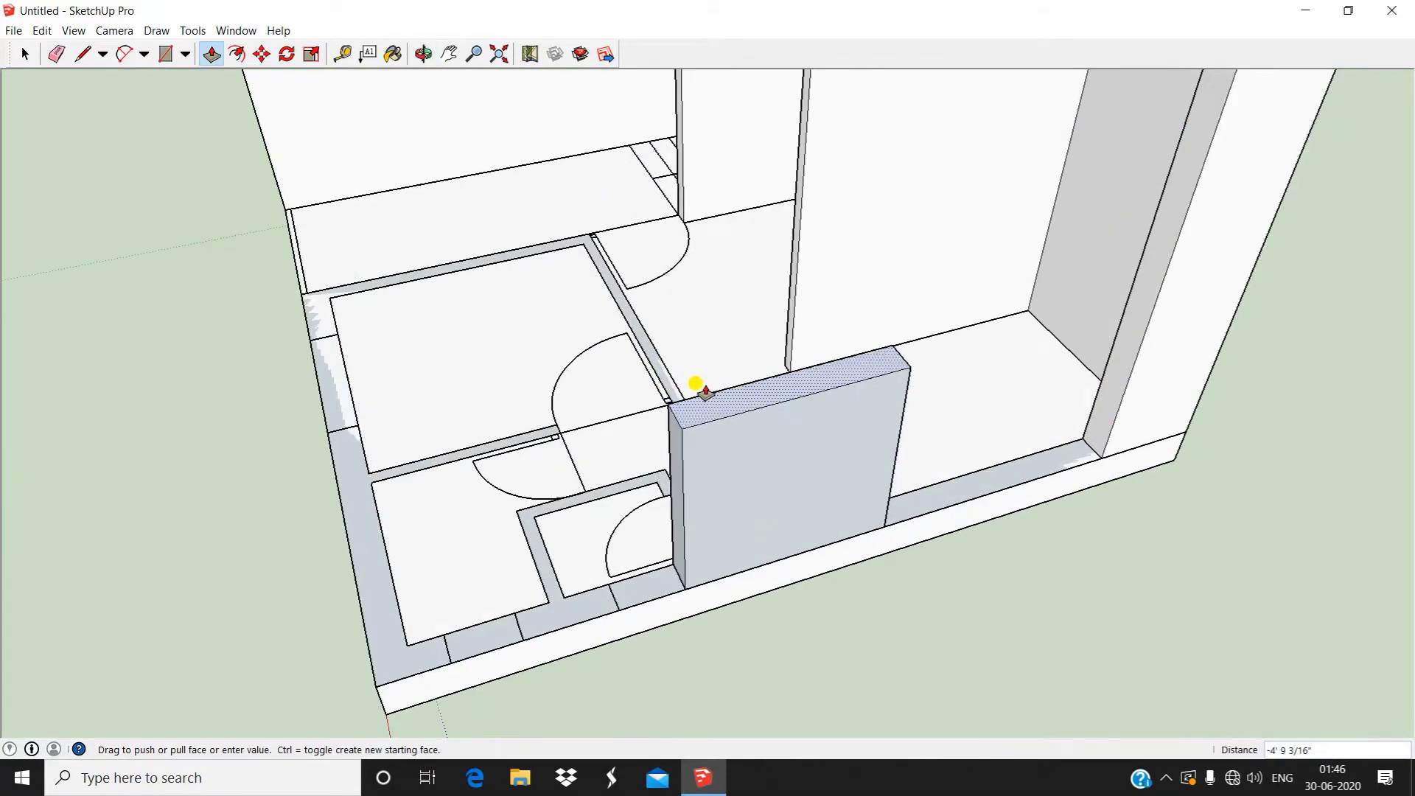
{"action": "middle_click_drag", "start_coordinate": [705, 392], "coordinate": [699, 323]}
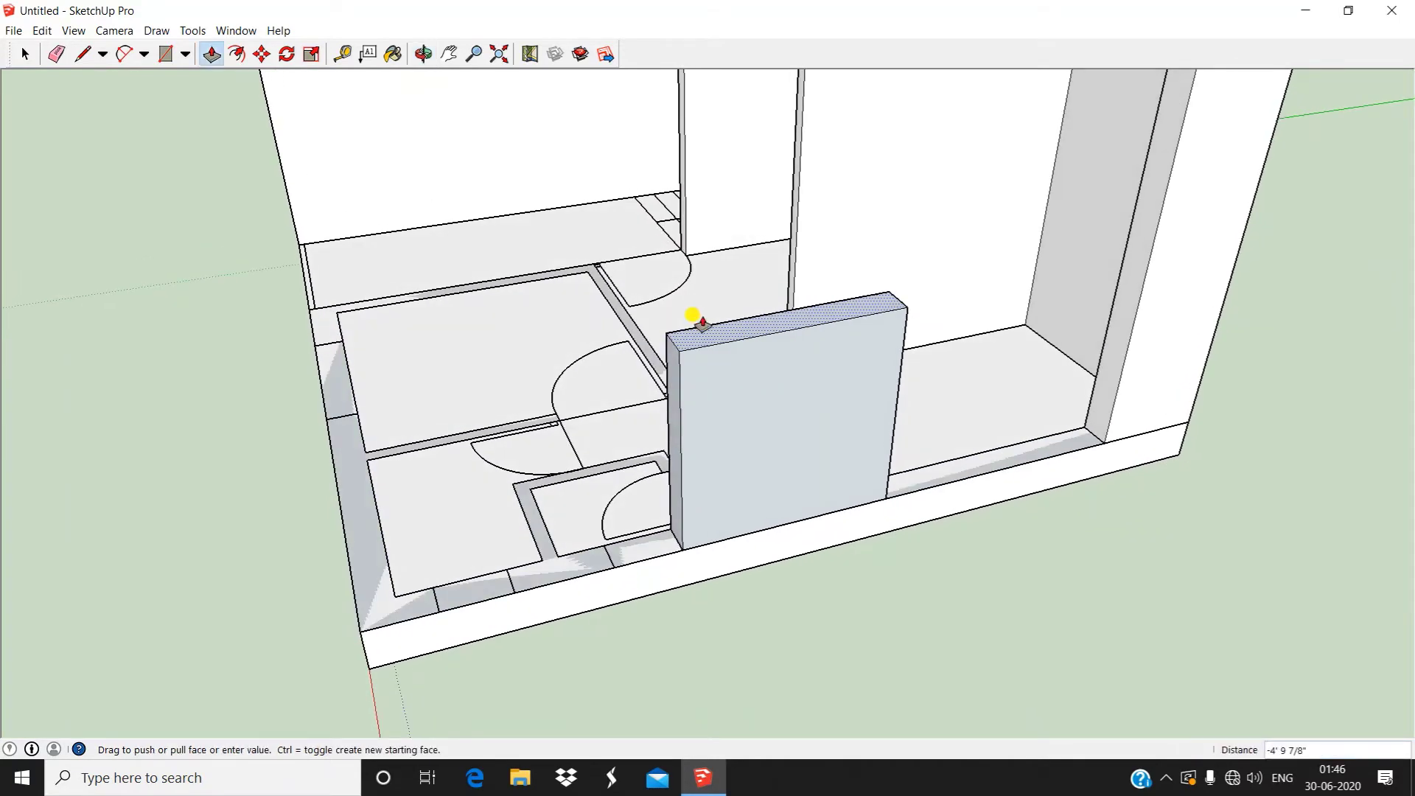
{"action": "left_click_drag", "start_coordinate": [701, 322], "coordinate": [728, 374]}
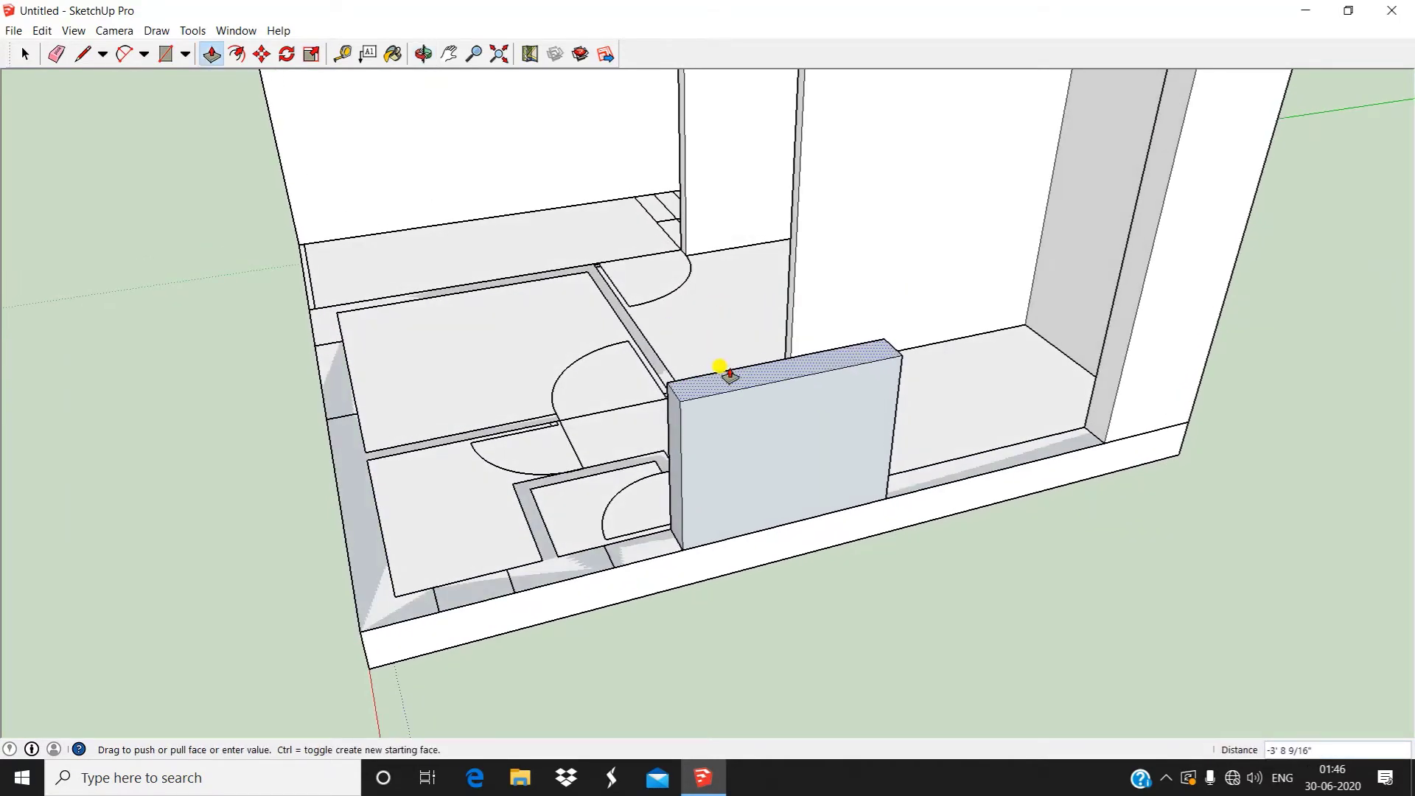
{"action": "key", "text": "space"}
Reverse the outer wall segment's face on the long side, next to the small enclosed room
{"action": "scroll", "coordinate": [743, 357], "scroll_direction": "down", "scroll_amount": 3}
{"action": "middle_click_drag", "start_coordinate": [742, 357], "coordinate": [758, 388]}
{"action": "scroll", "coordinate": [758, 543], "scroll_direction": "up", "scroll_amount": 6}
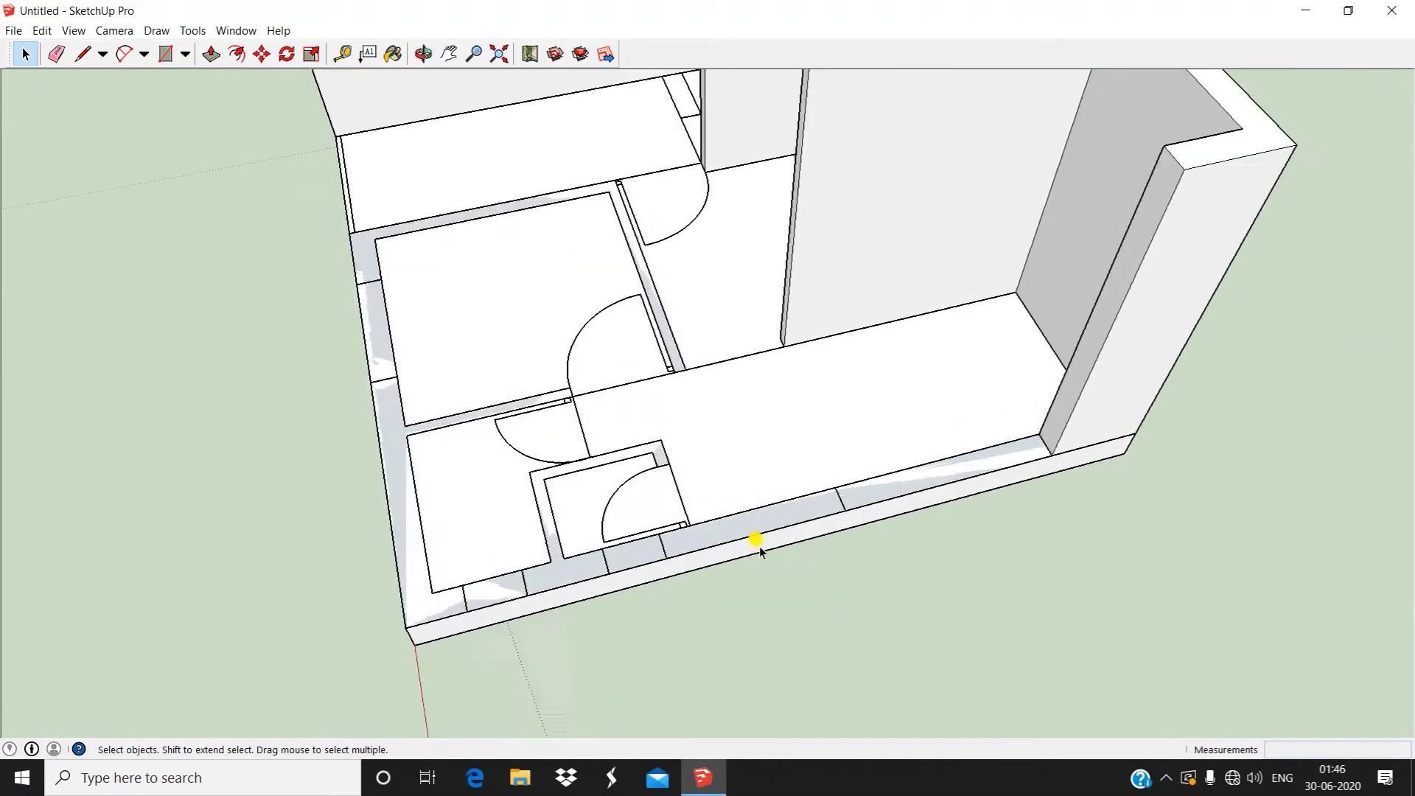
{"action": "left_click", "coordinate": [745, 519]}
{"action": "right_click", "coordinate": [745, 519]}
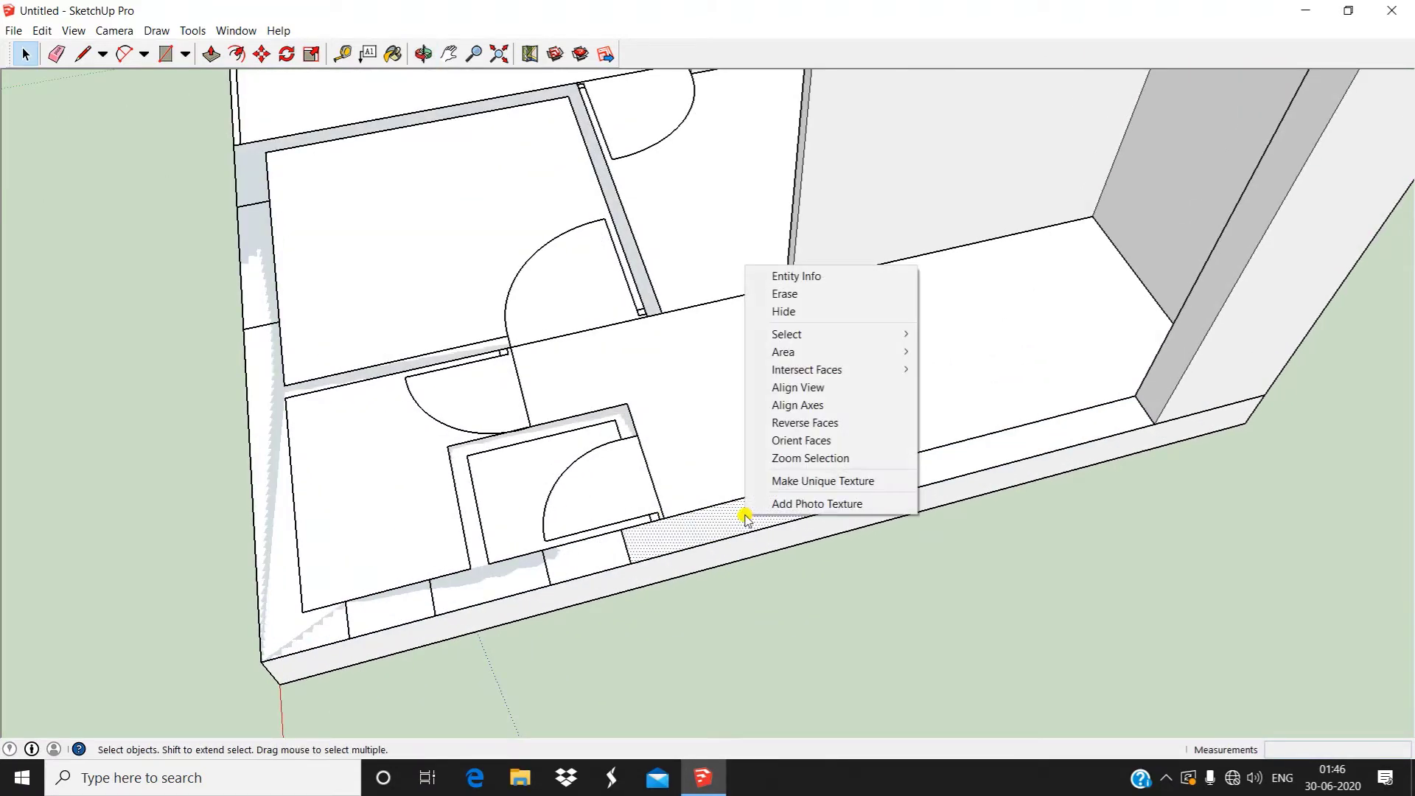
{"action": "left_click", "coordinate": [853, 426]}
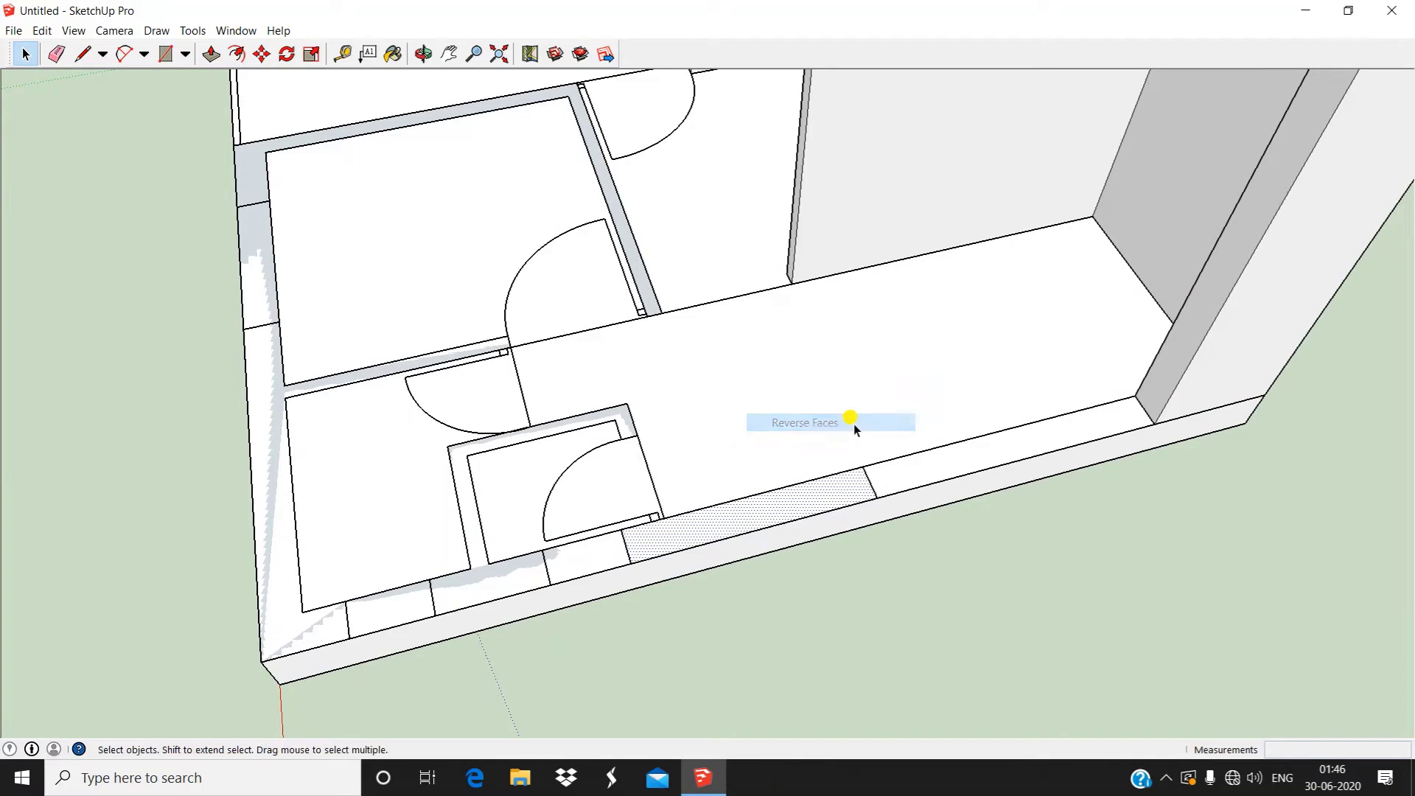
Push/Pull the reversed outer wall segment's face upward by 10'
{"action": "left_click", "coordinate": [214, 56]}
{"action": "left_click", "coordinate": [716, 532]}
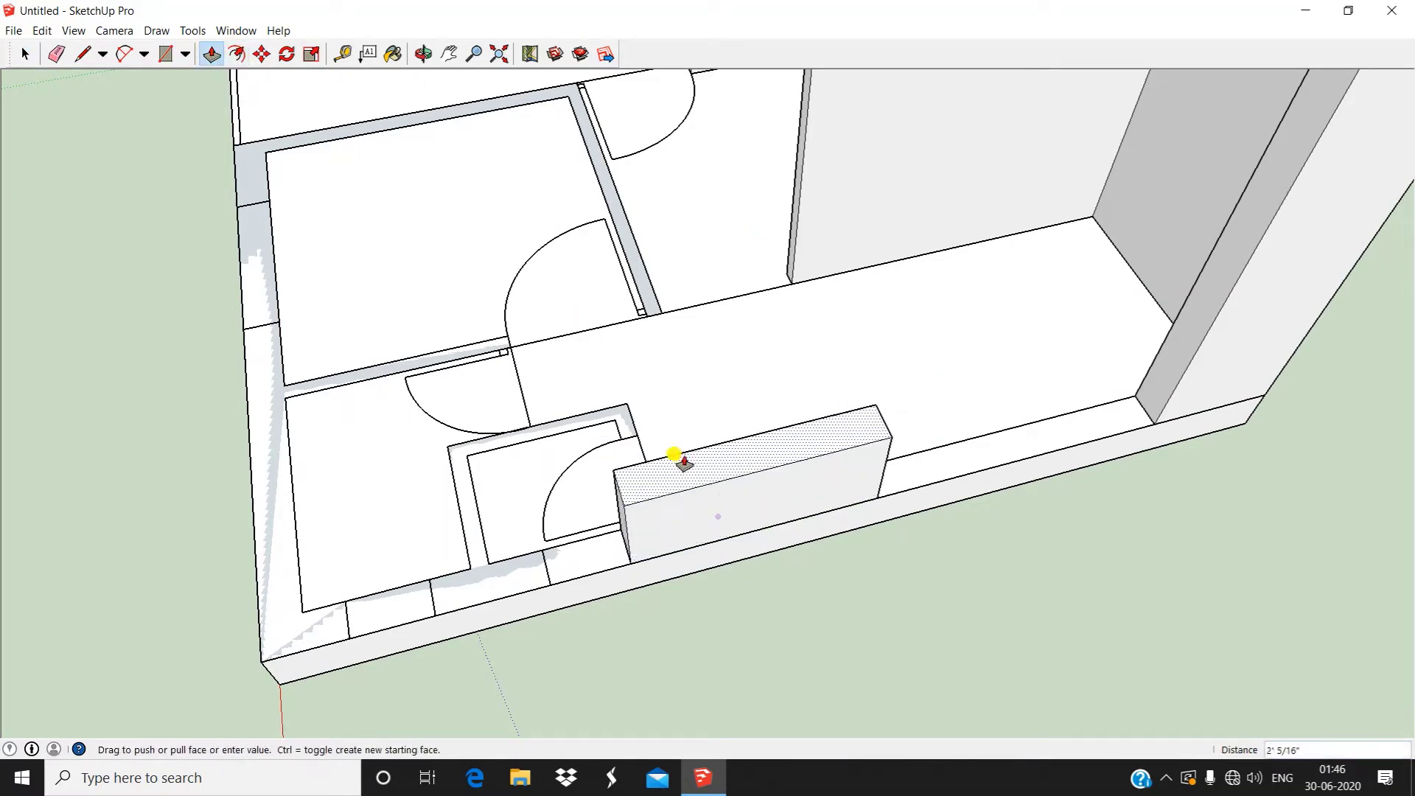
{"action": "middle_click_drag", "start_coordinate": [683, 434], "coordinate": [679, 253]}
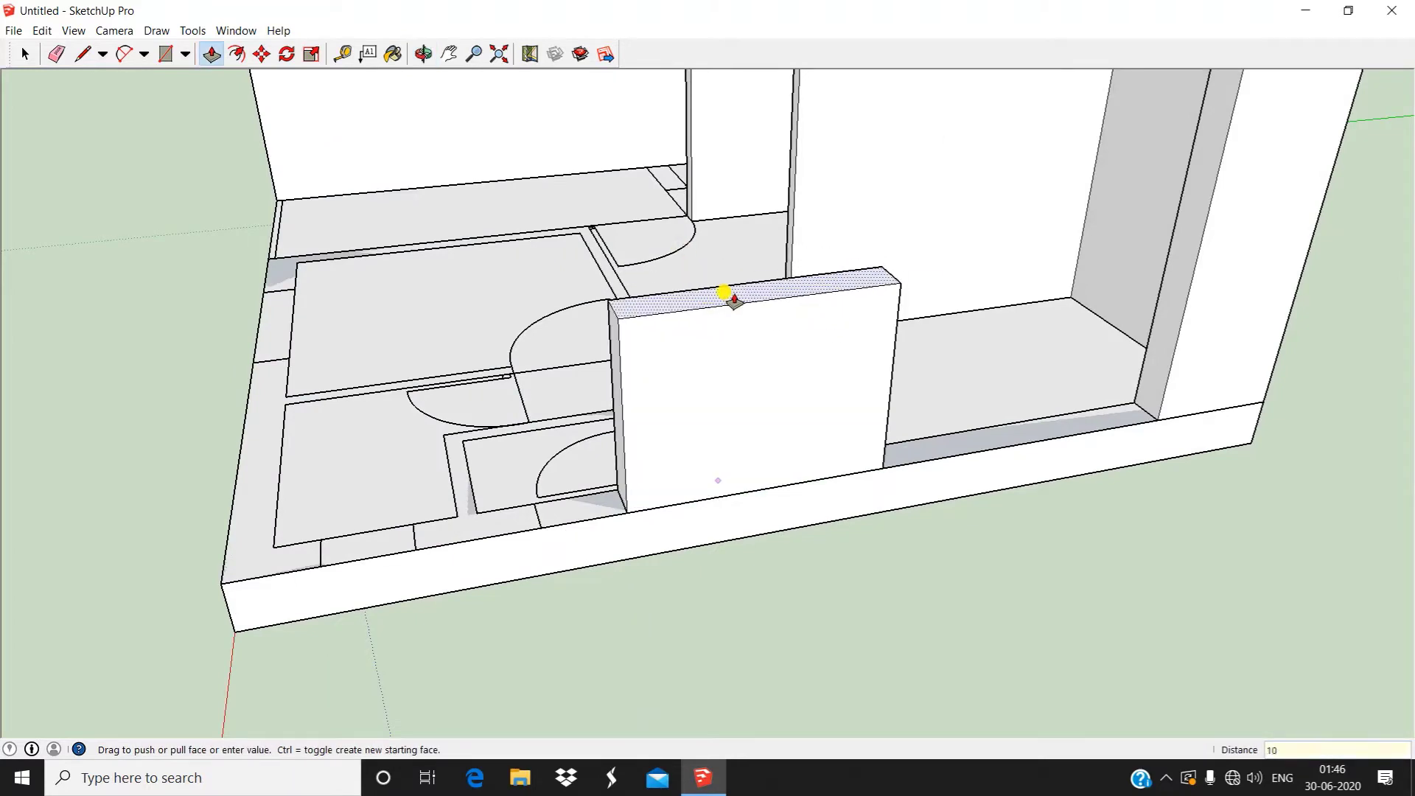
{"action": "key", "text": "Return"}
Push/Pull the small enclosed room's wall face and the front corner wall face with its partition upward by 10'
{"action": "left_click", "coordinate": [458, 528]}
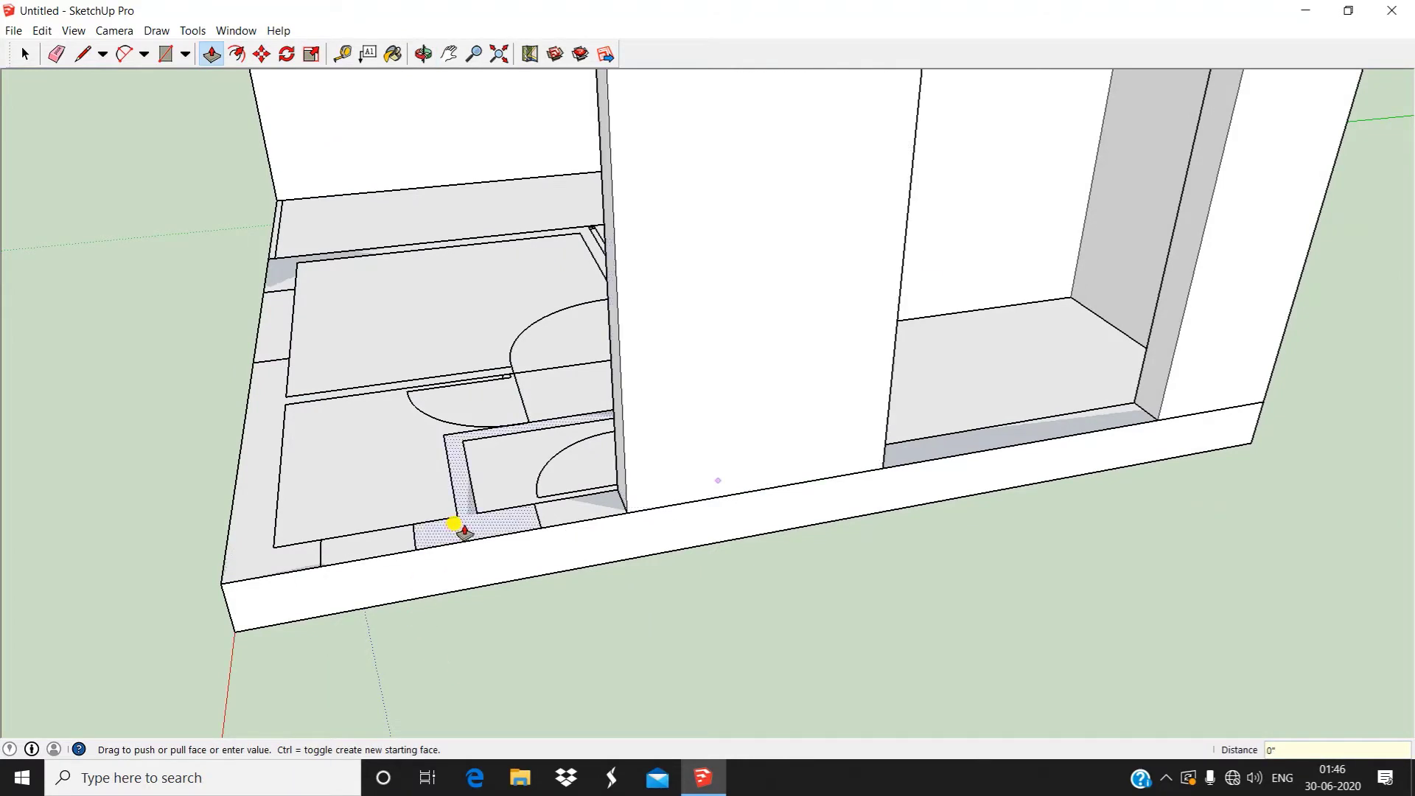
{"action": "double_click", "coordinate": [462, 458]}
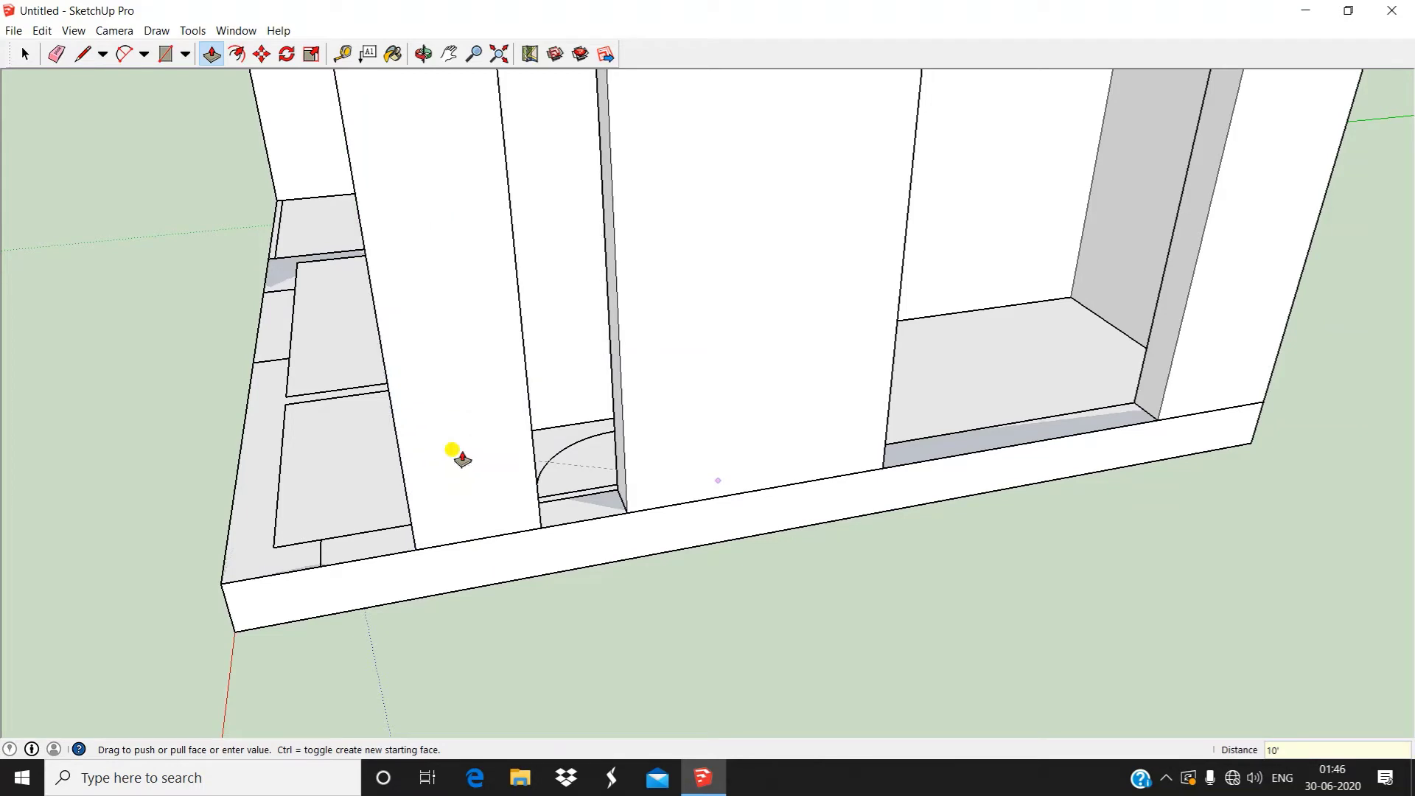
{"action": "left_click", "coordinate": [278, 485]}
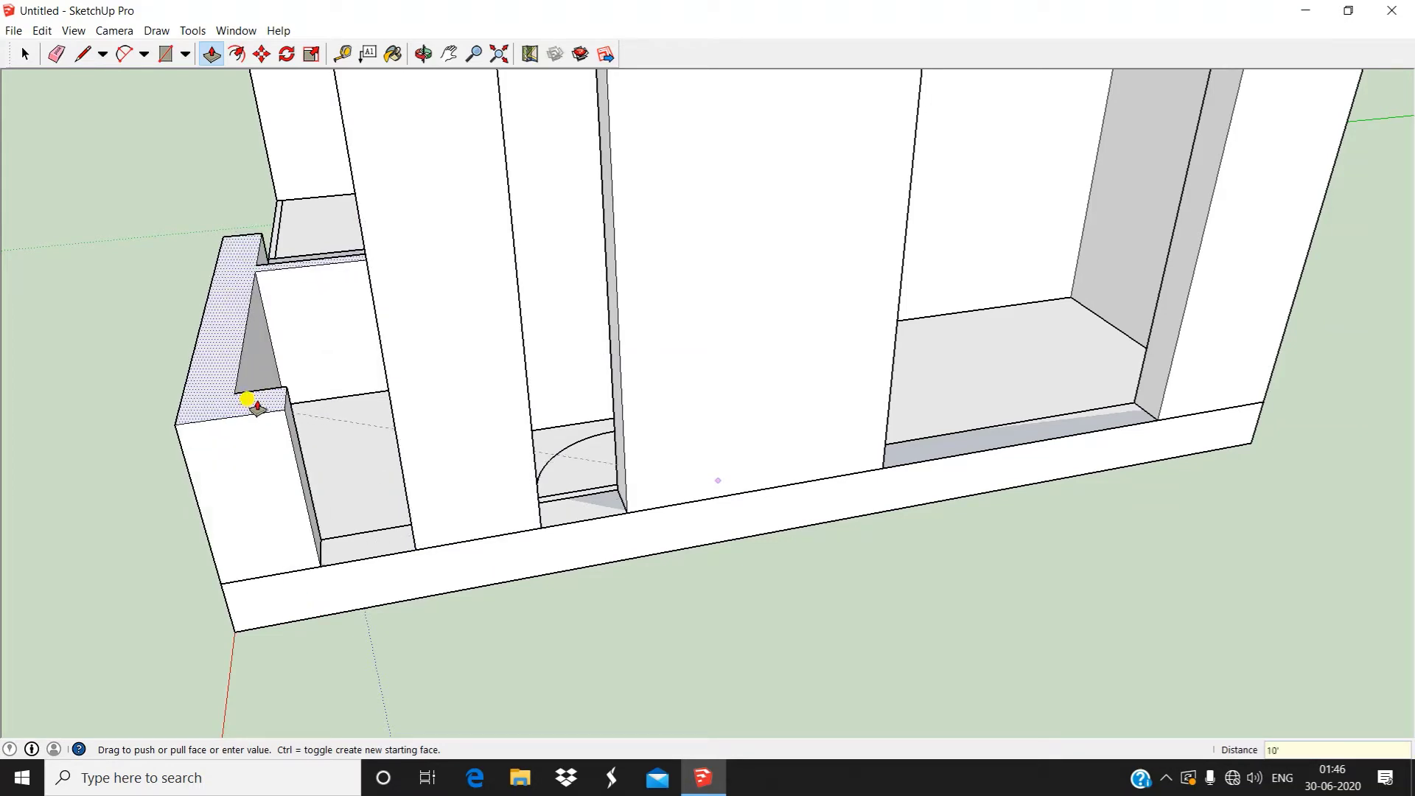
{"action": "key", "text": "Return"}
Push/Pull the remaining wall face of the front room, including its short outer section and back wall, upward by 10'
{"action": "scroll", "coordinate": [56, 524], "scroll_direction": "down", "scroll_amount": 3}
{"action": "middle_click_drag", "start_coordinate": [157, 515], "coordinate": [777, 559]}
{"action": "left_click", "coordinate": [475, 672]}
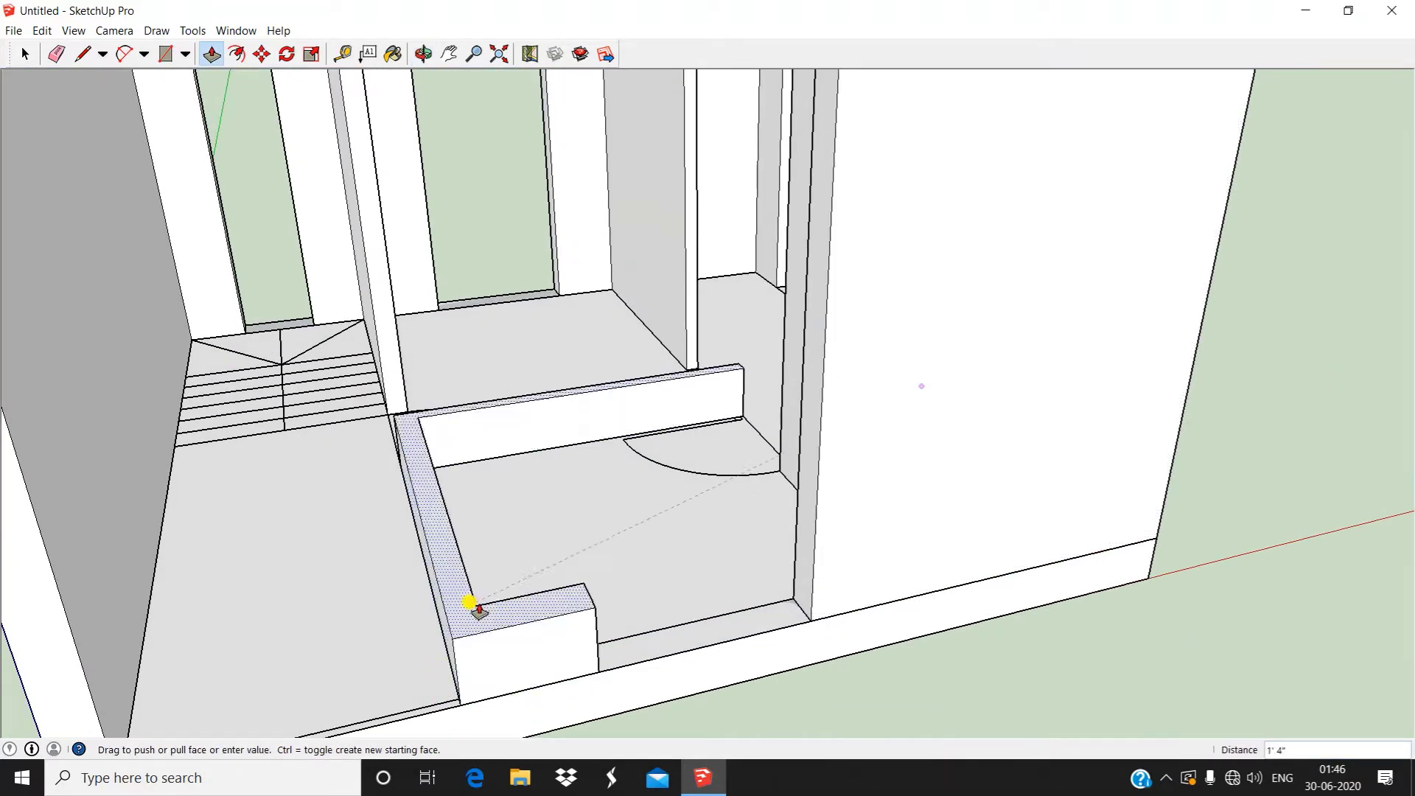
{"action": "key", "text": "Return"}
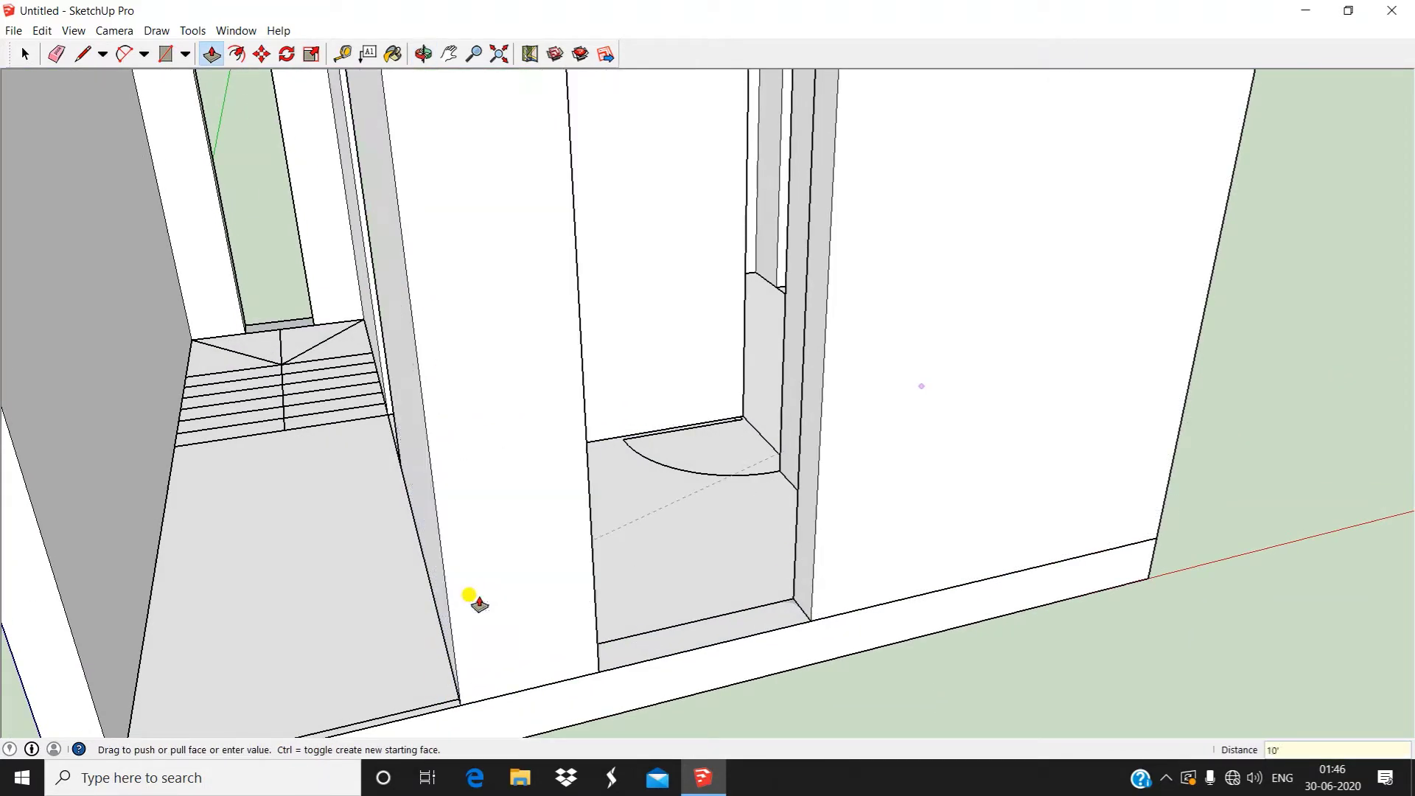
Examine the raised walls and the gaps between them from above
{"action": "scroll", "coordinate": [480, 603], "scroll_direction": "down", "scroll_amount": 10}
{"action": "middle_click_drag", "start_coordinate": [1121, 307], "coordinate": [942, 641]}
{"action": "scroll", "coordinate": [546, 572], "scroll_direction": "up", "scroll_amount": 3}
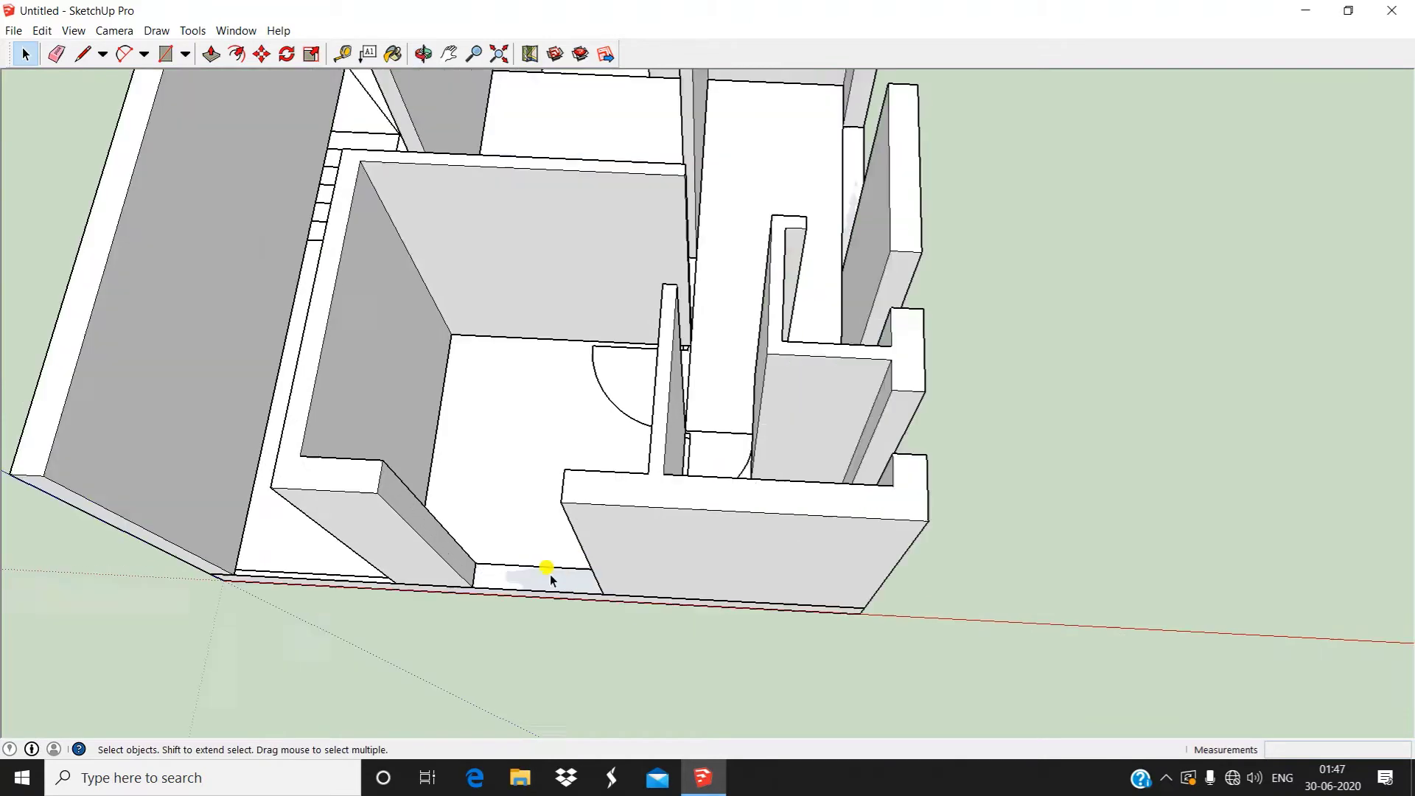
{"action": "middle_click_drag", "start_coordinate": [546, 572], "coordinate": [576, 518]}
{"action": "scroll", "coordinate": [576, 518], "scroll_direction": "down", "scroll_amount": 3}
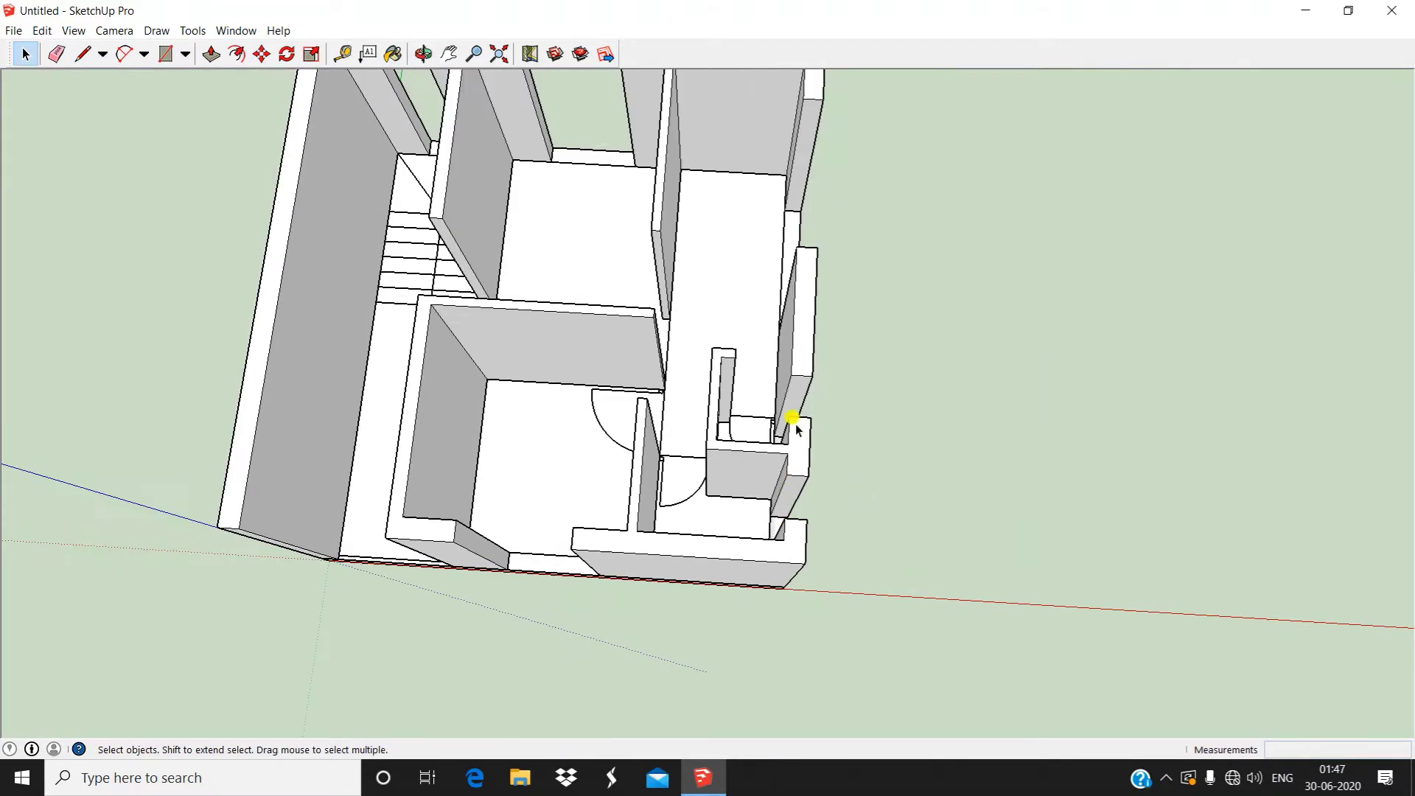
{"action": "scroll", "coordinate": [796, 426], "scroll_direction": "down", "scroll_amount": 3}
{"action": "scroll", "coordinate": [796, 357], "scroll_direction": "up", "scroll_amount": 5}
{"action": "scroll", "coordinate": [795, 331], "scroll_direction": "down", "scroll_amount": 5}
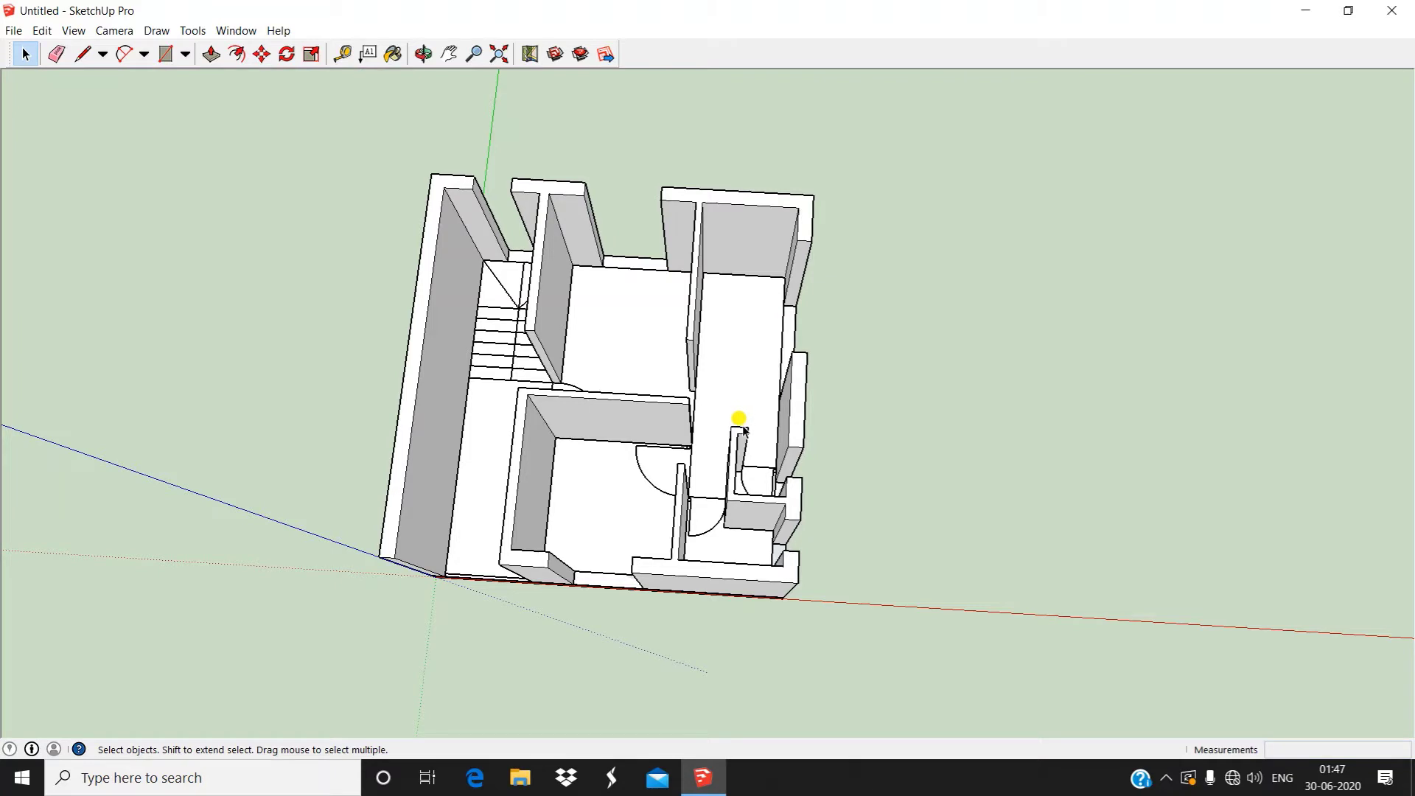
Push/Pull the base face in the front room's window opening upward by 3' to form a sill
{"action": "left_click", "coordinate": [211, 54]}
{"action": "middle_click_drag", "start_coordinate": [236, 354], "coordinate": [268, 717]}
{"action": "scroll", "coordinate": [814, 434], "scroll_direction": "up", "scroll_amount": 2}
{"action": "scroll", "coordinate": [803, 453], "scroll_direction": "up", "scroll_amount": 1}
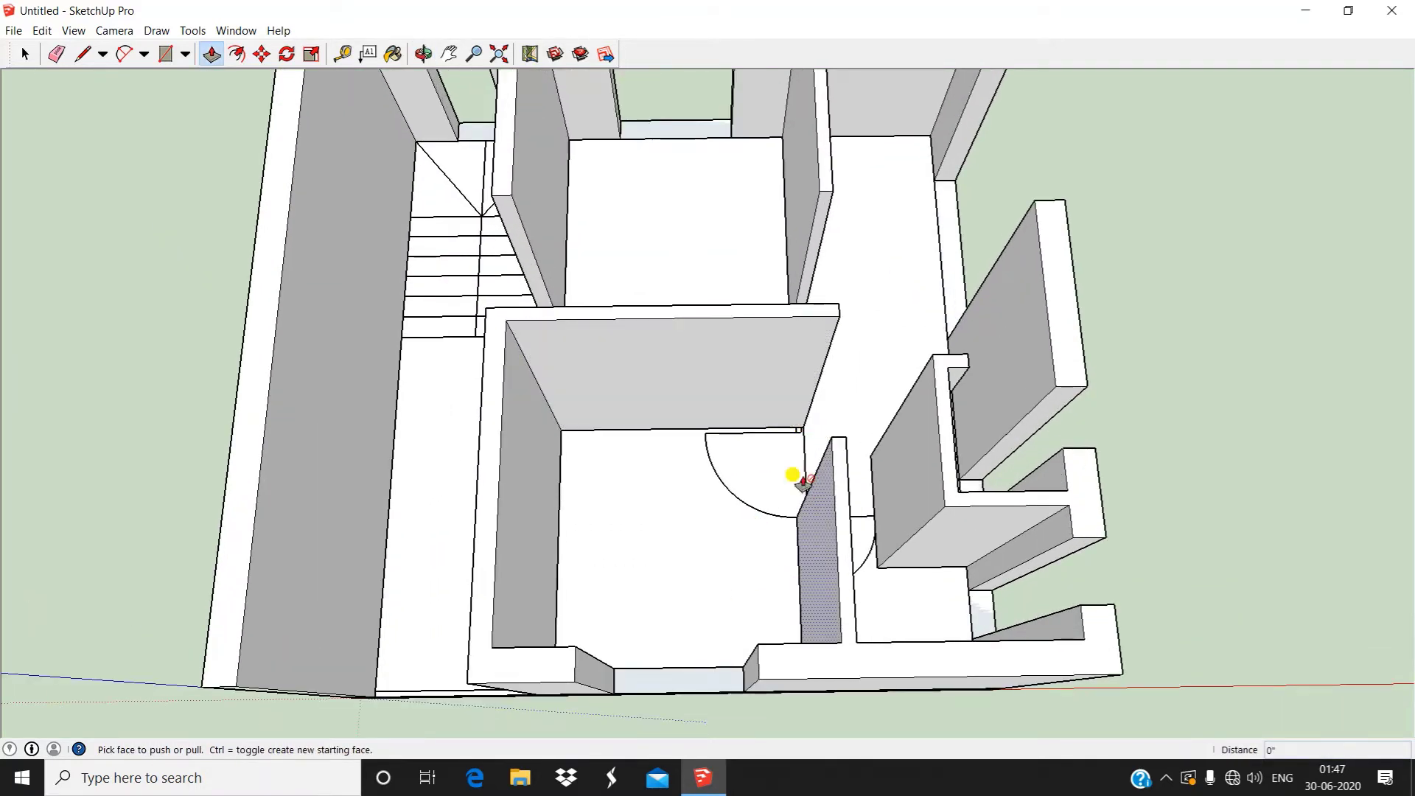
{"action": "middle_click_drag", "start_coordinate": [793, 474], "coordinate": [789, 433]}
{"action": "scroll", "coordinate": [781, 428], "scroll_direction": "up", "scroll_amount": 3}
{"action": "scroll", "coordinate": [776, 424], "scroll_direction": "down", "scroll_amount": 3}
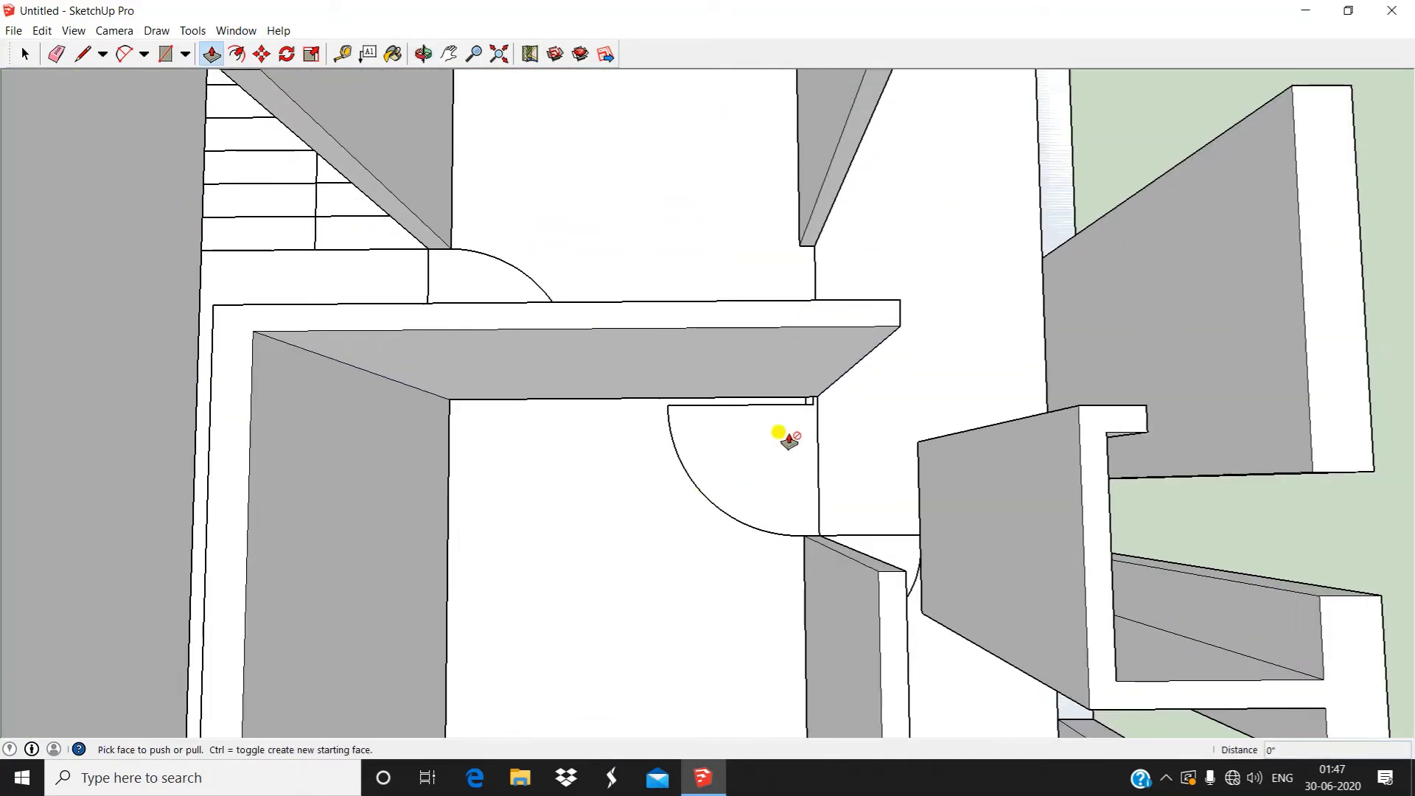
{"action": "middle_click_drag", "start_coordinate": [537, 410], "coordinate": [567, 644]}
{"action": "scroll", "coordinate": [568, 645], "scroll_direction": "up", "scroll_amount": 4}
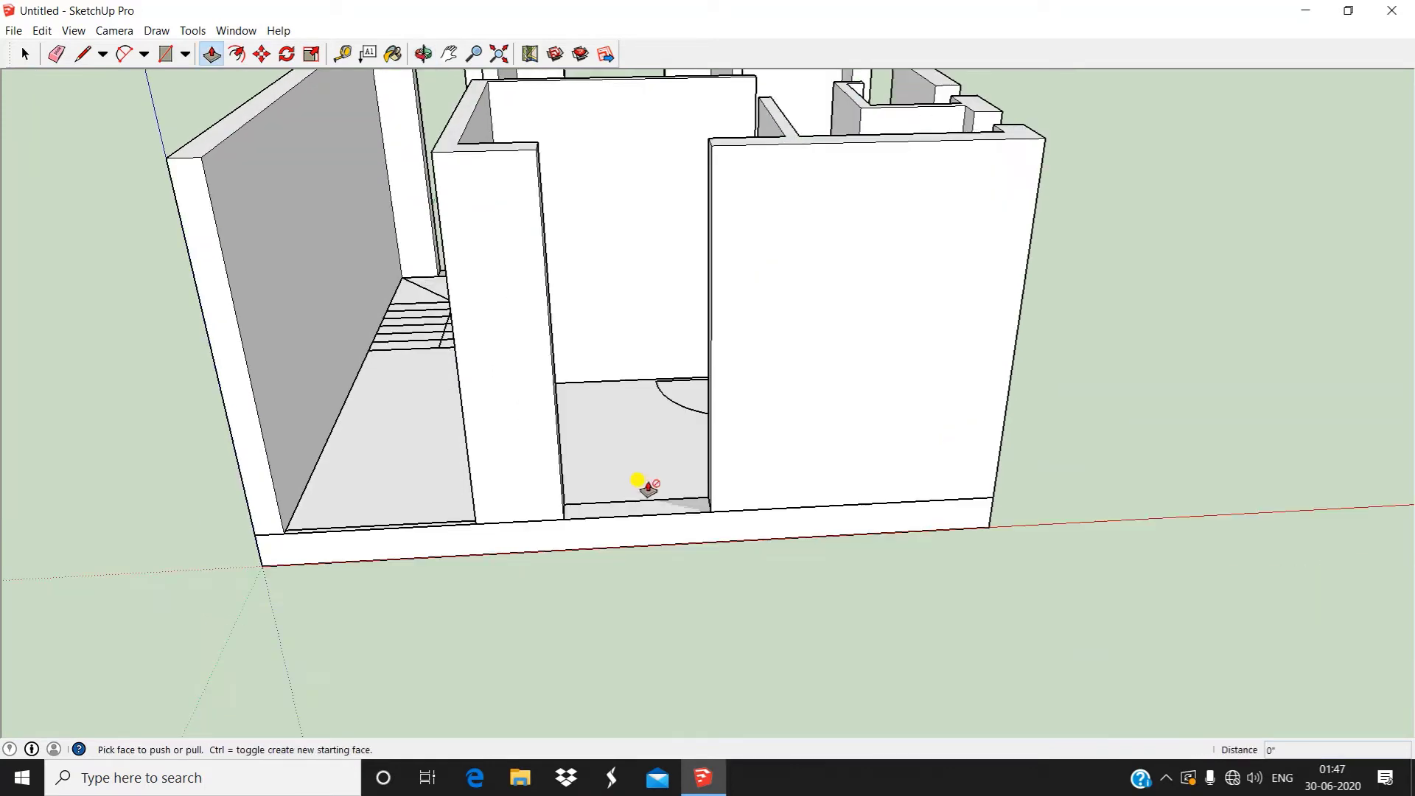
{"action": "left_click", "coordinate": [617, 492]}
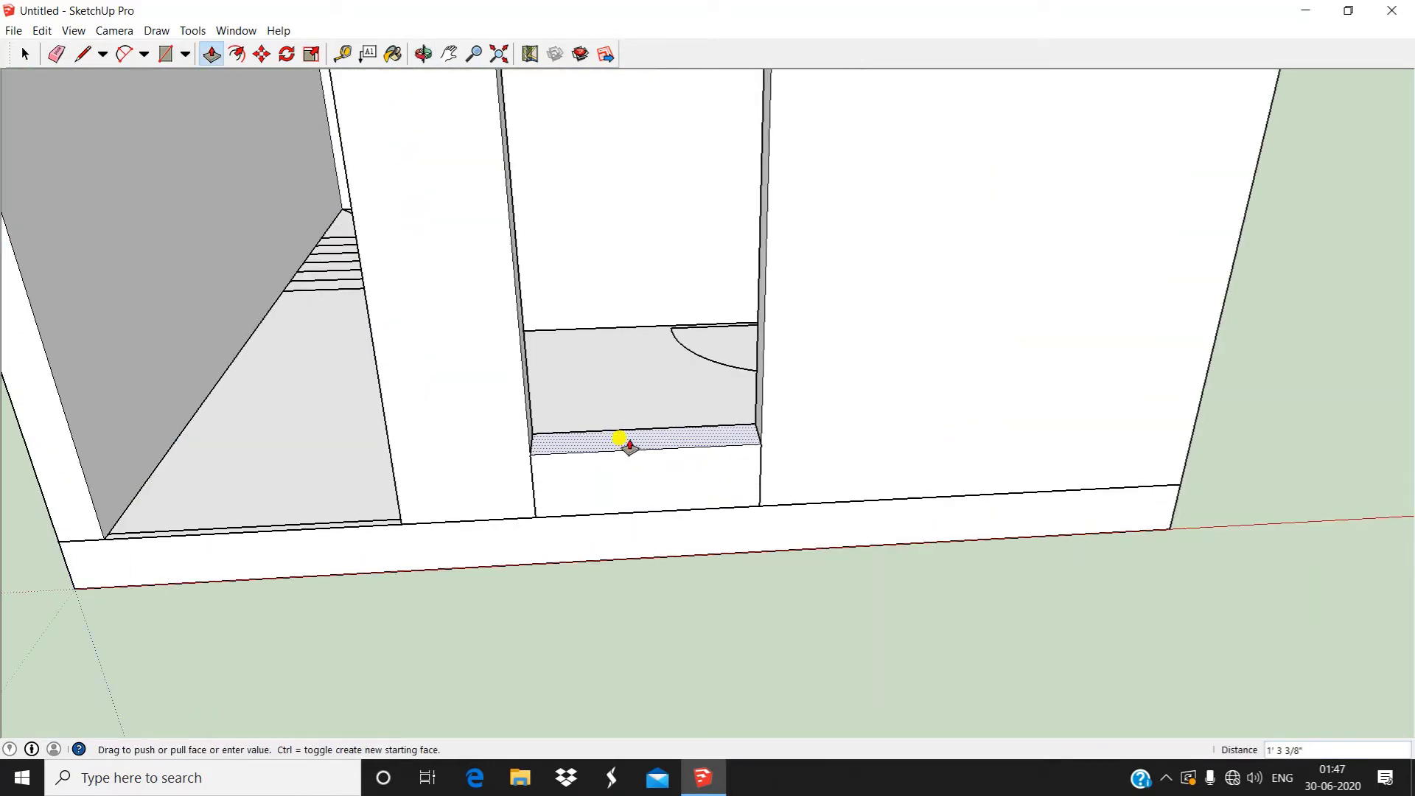
{"action": "left_click", "coordinate": [625, 445]}
{"action": "scroll", "coordinate": [627, 465], "scroll_direction": "down", "scroll_amount": 2}
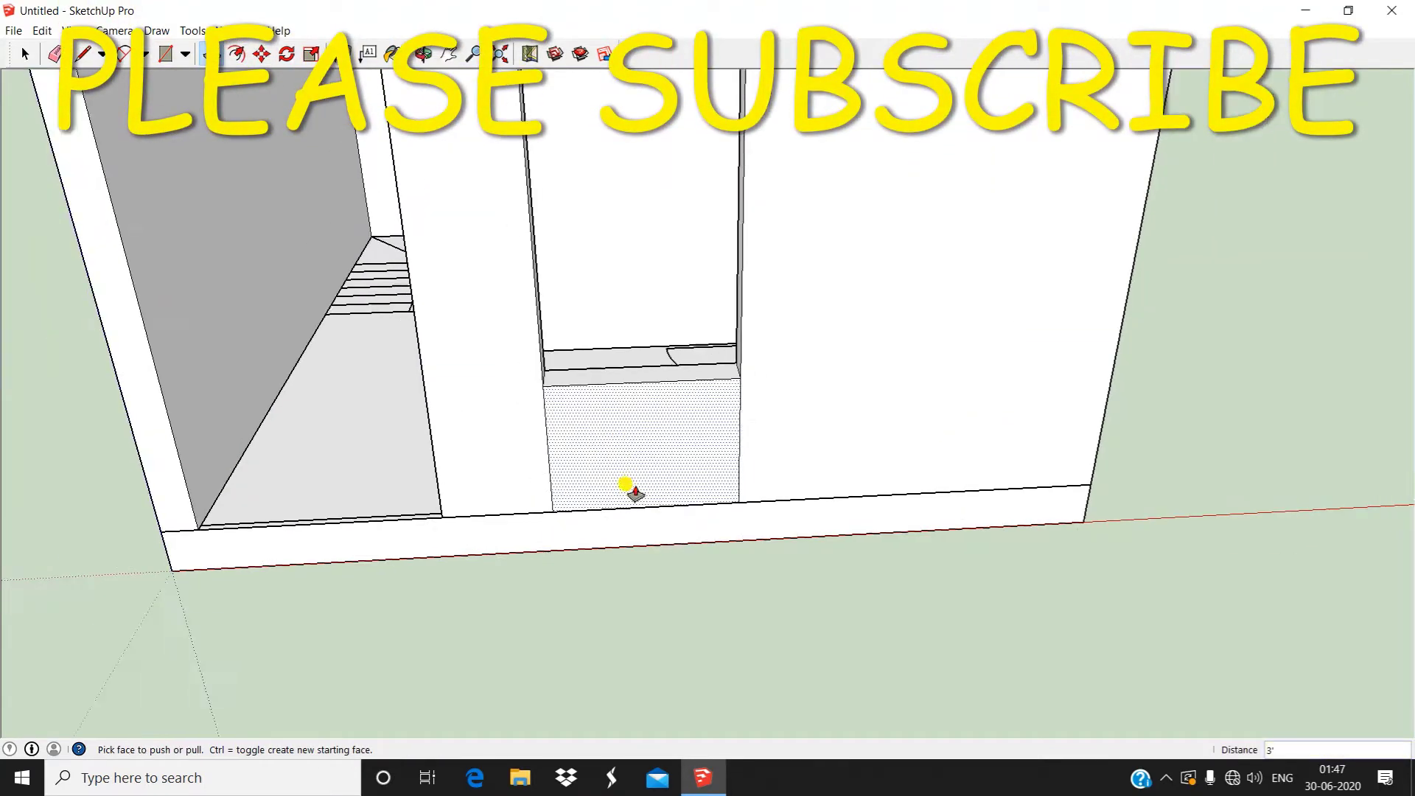
{"action": "middle_click_drag", "start_coordinate": [628, 490], "coordinate": [398, 587]}
{"action": "scroll", "coordinate": [760, 643], "scroll_direction": "up", "scroll_amount": 2}
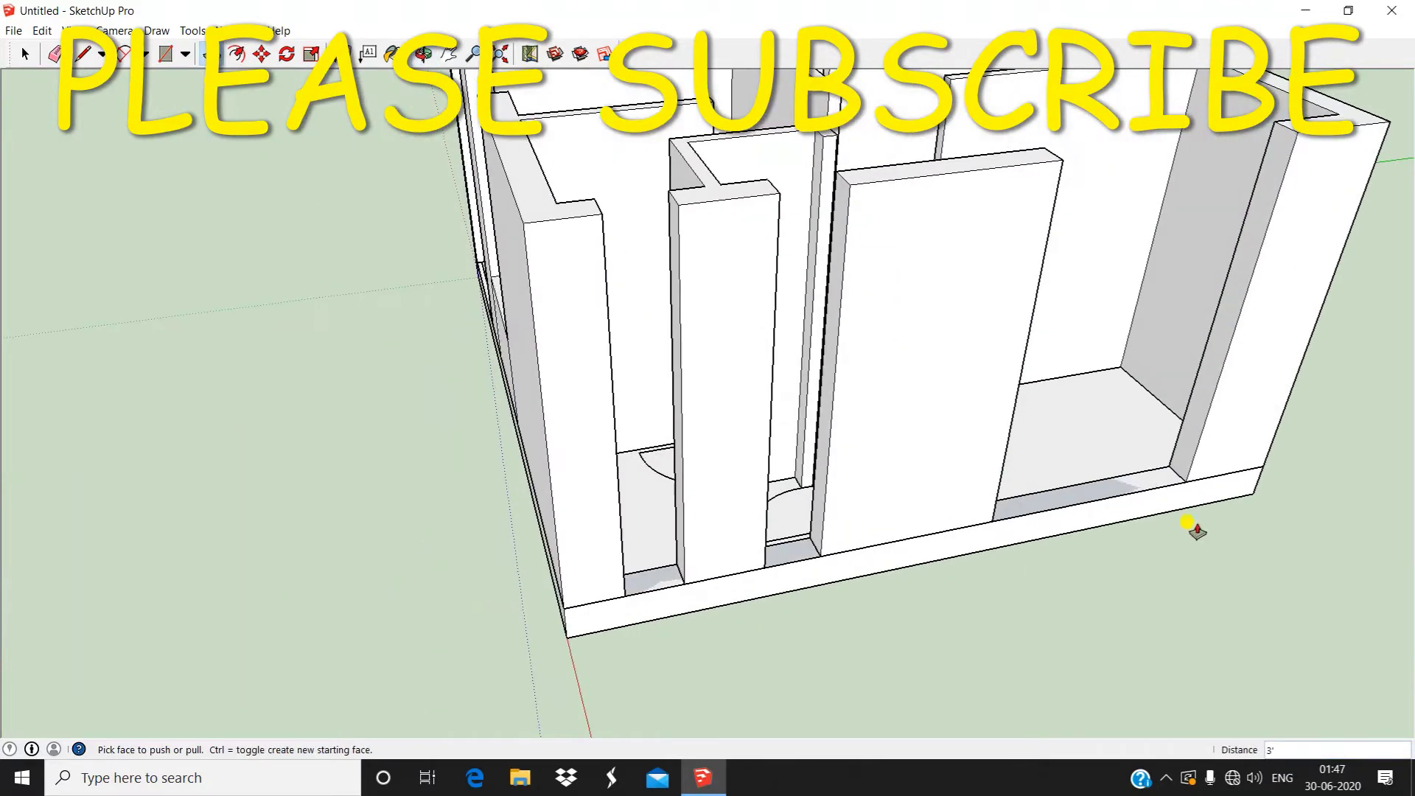
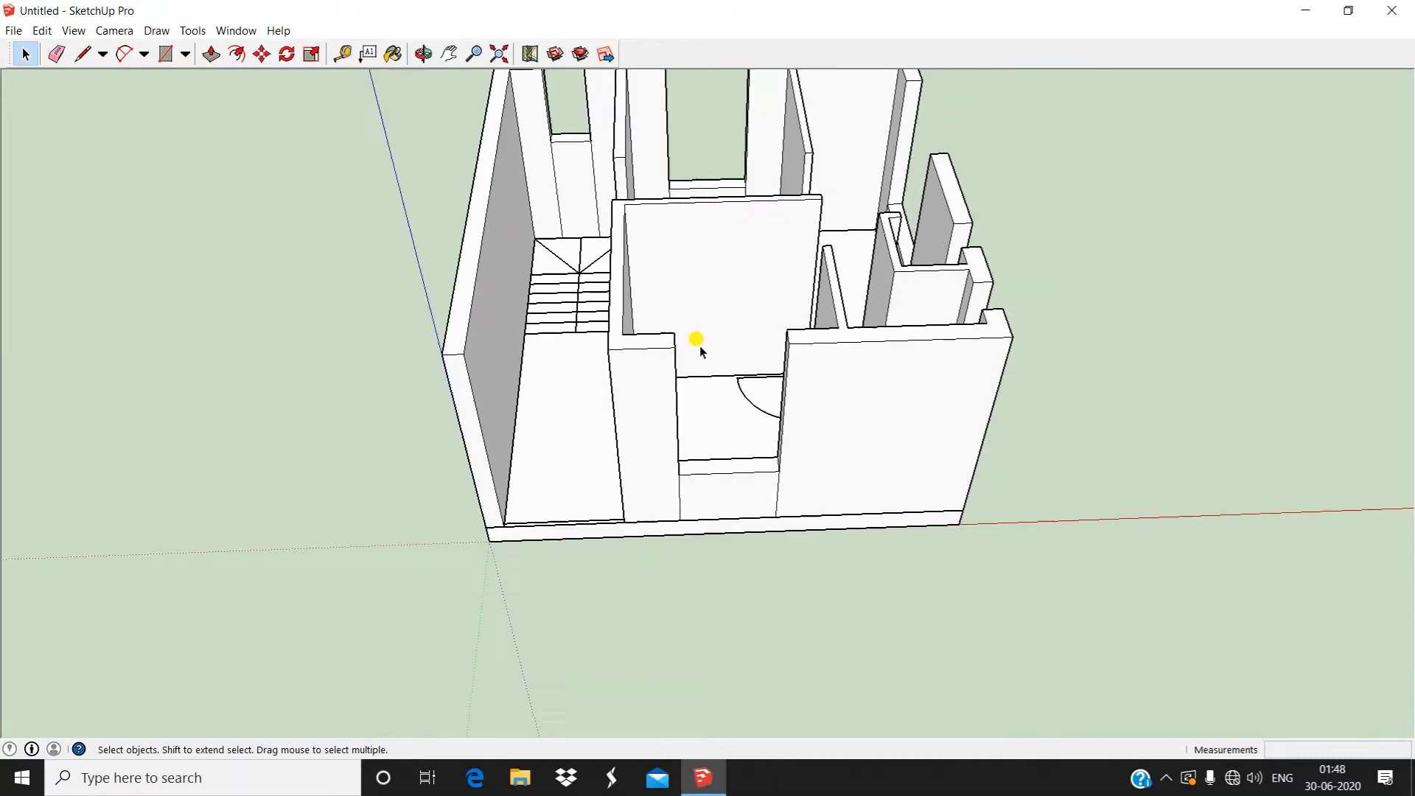
Draw a 4' by 9" rectangle across the front room's window opening, level with the wall tops
{"action": "mouse_move", "coordinate": [695, 342]}
{"action": "middle_mouse_down"}
{"action": "mouse_move", "coordinate": [768, 420]}
{"action": "mouse_move", "coordinate": [647, 556]}
{"action": "mouse_move", "coordinate": [699, 465]}
{"action": "middle_mouse_up"}
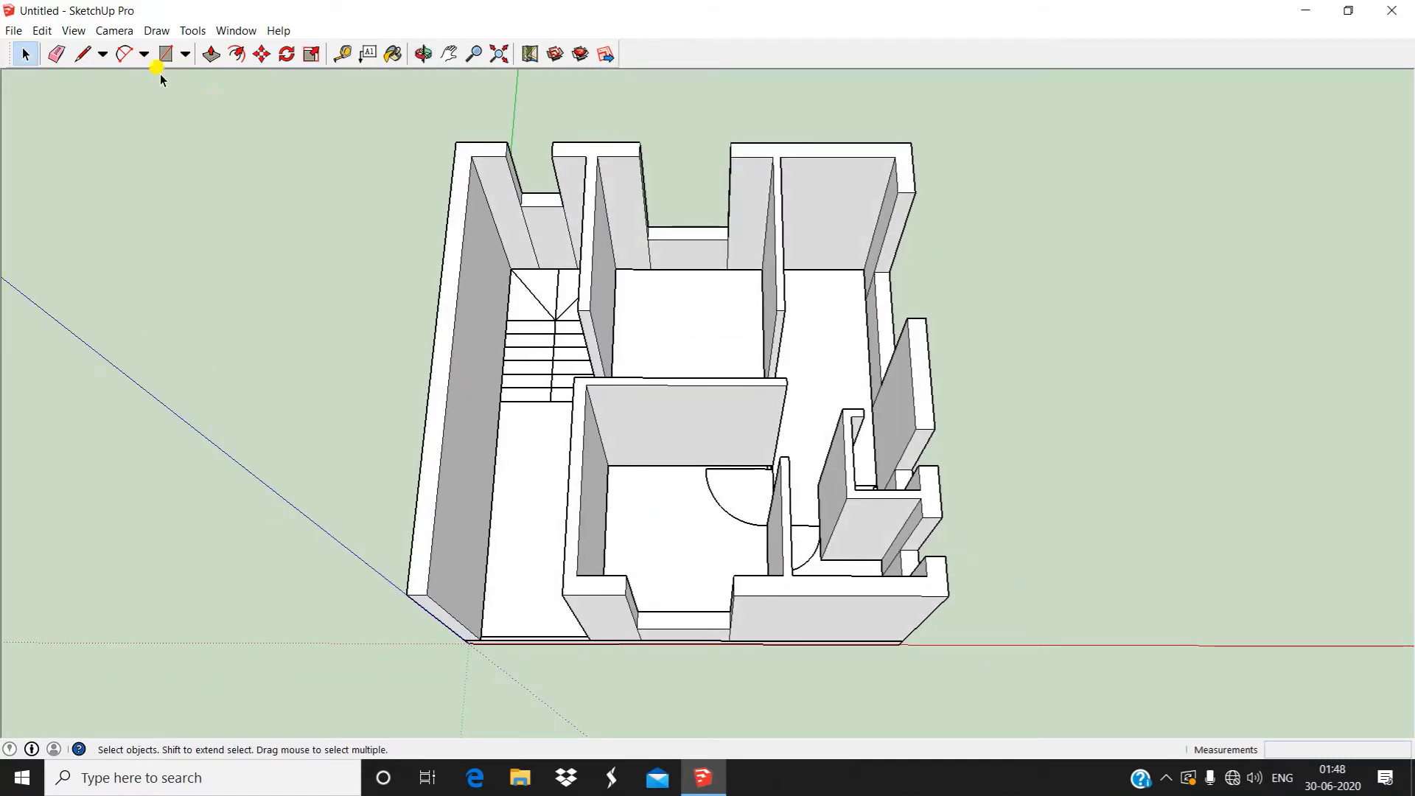
{"action": "scroll", "coordinate": [638, 563], "scroll_direction": "up", "scroll_amount": 4}
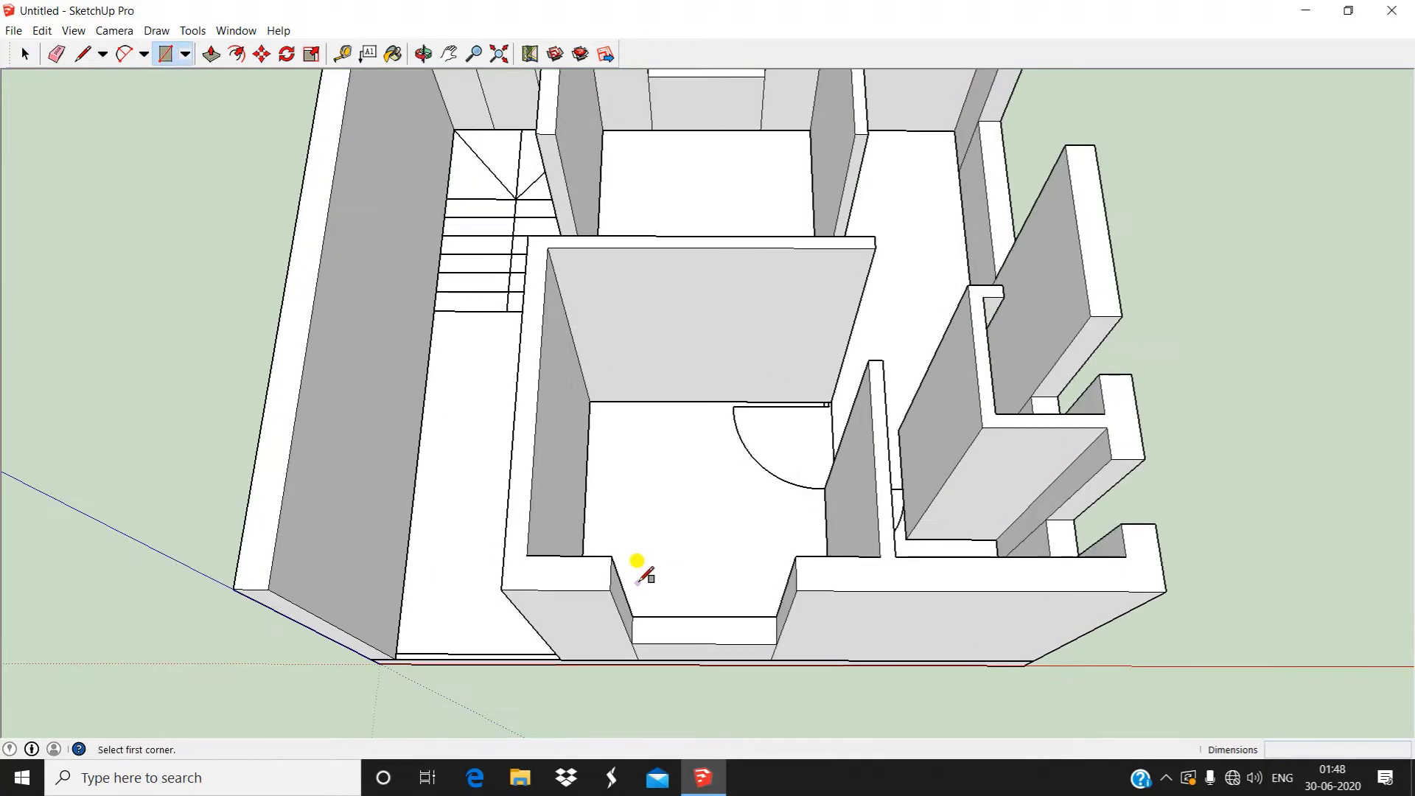
{"action": "middle_click_drag", "start_coordinate": [638, 563], "coordinate": [620, 491]}
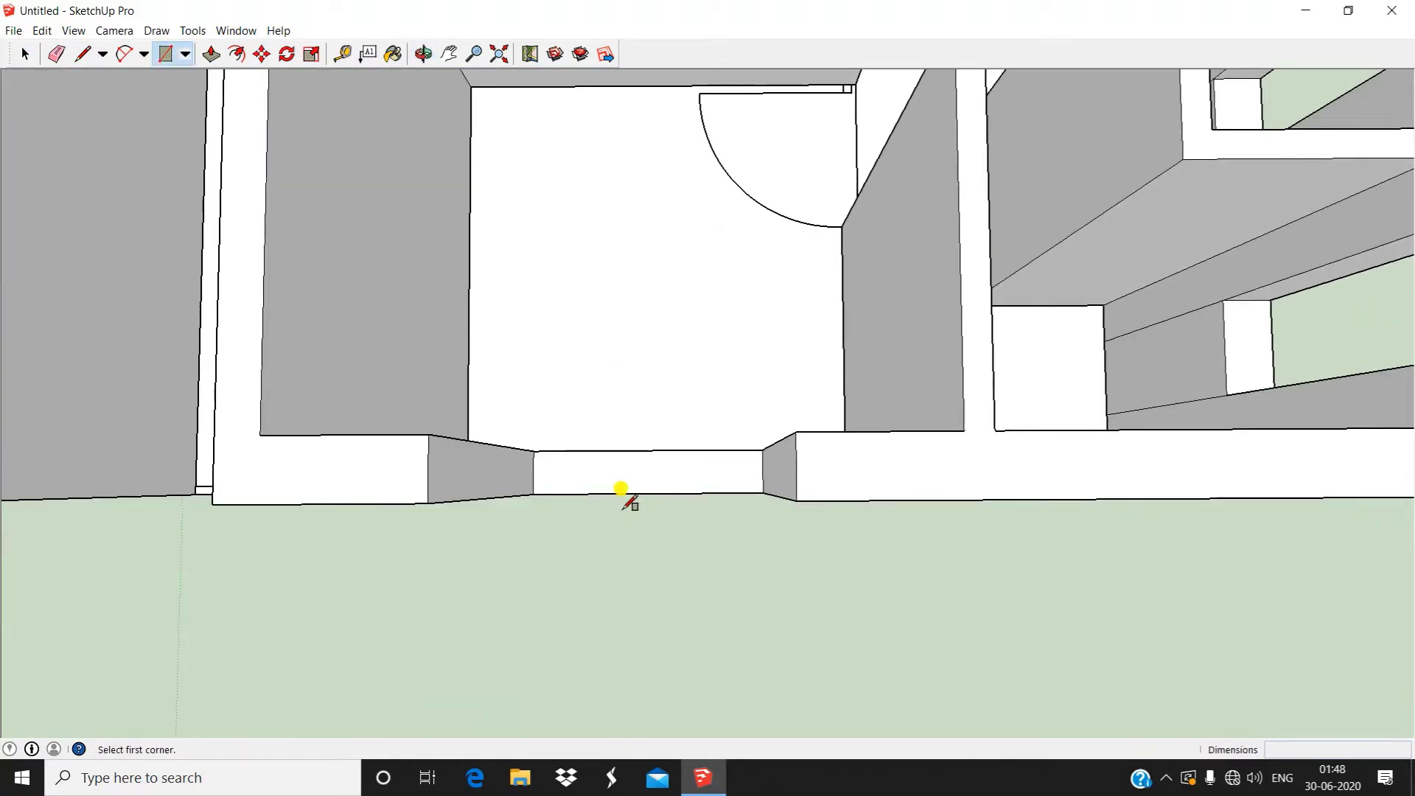
{"action": "middle_click_drag", "start_coordinate": [504, 523], "coordinate": [589, 327]}
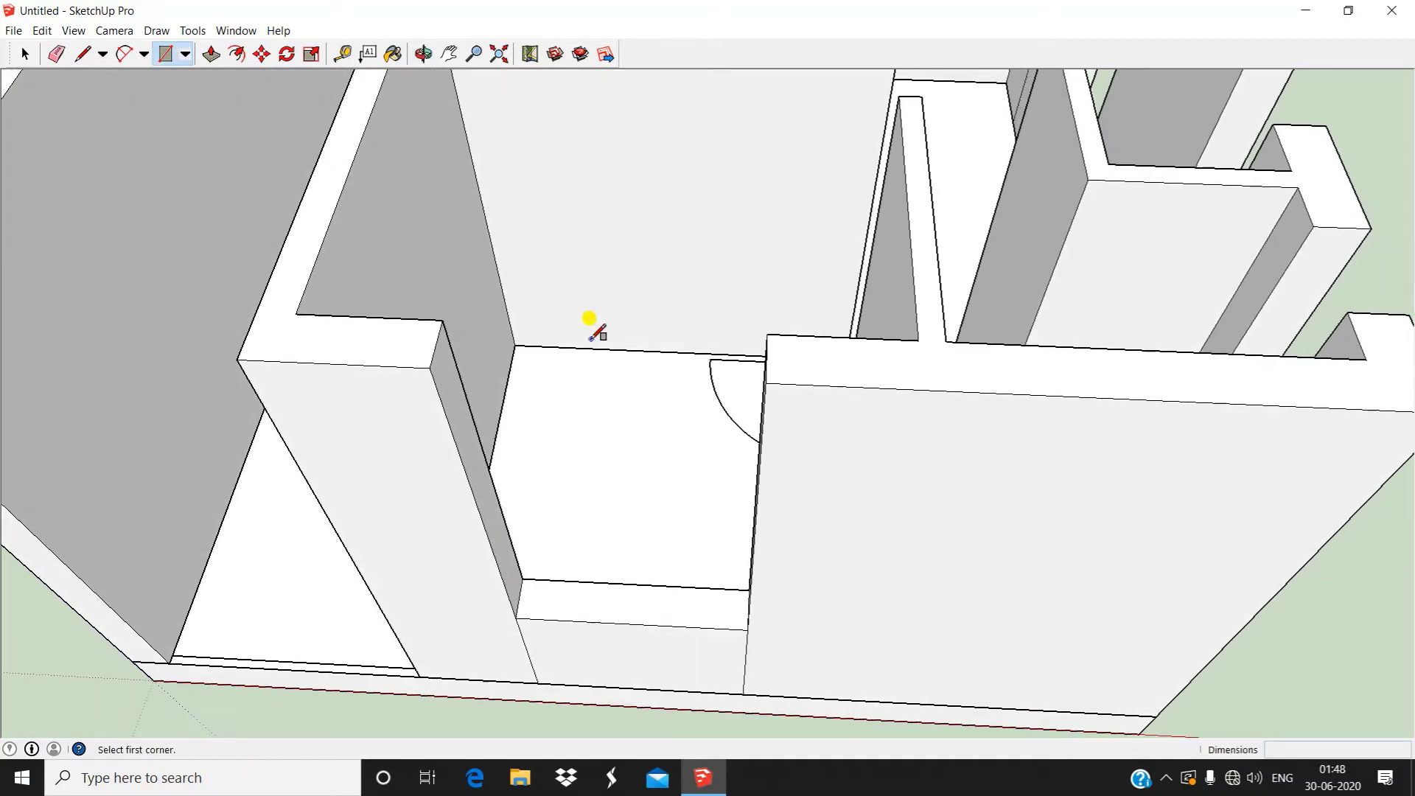
{"action": "scroll", "coordinate": [583, 326], "scroll_direction": "up", "scroll_amount": 2}
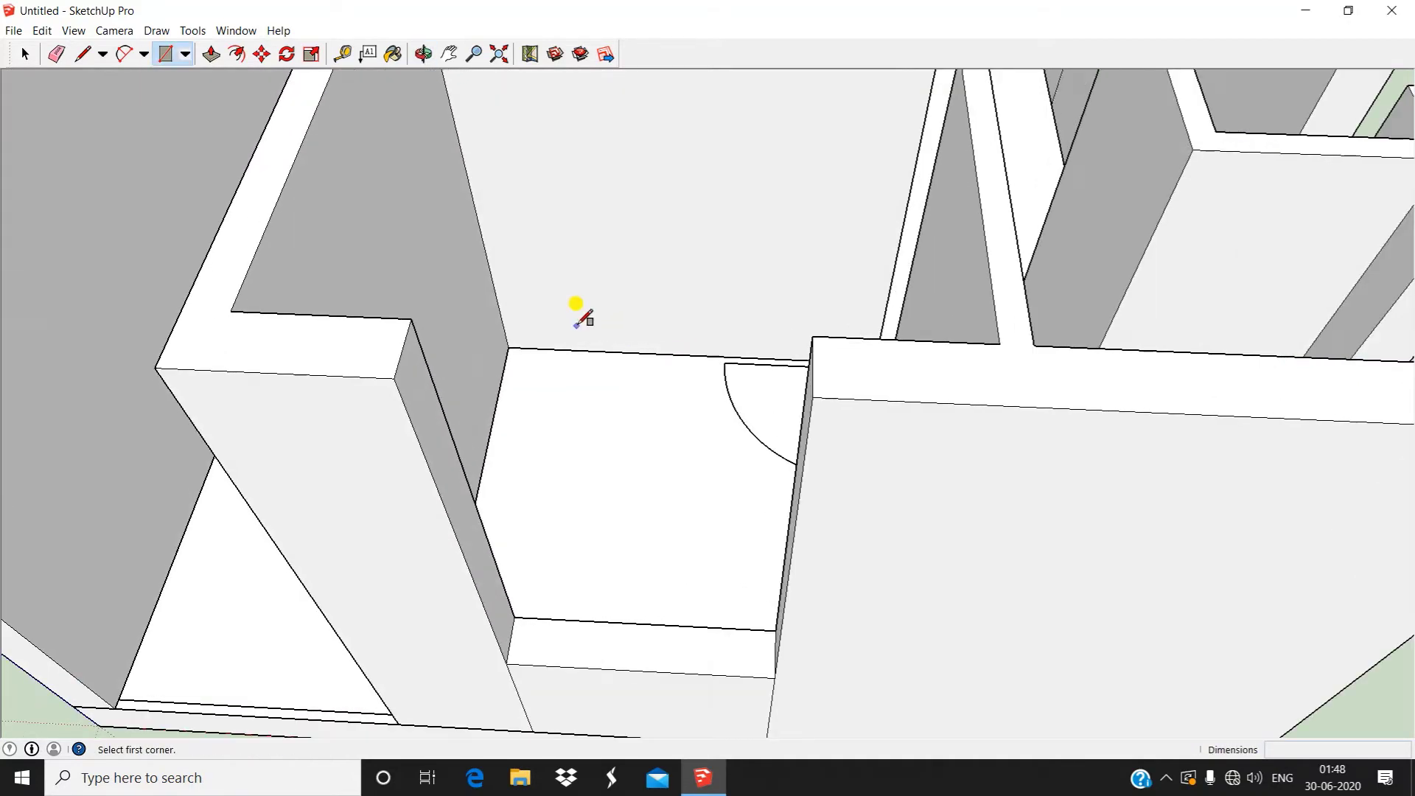
{"action": "left_click", "coordinate": [410, 319]}
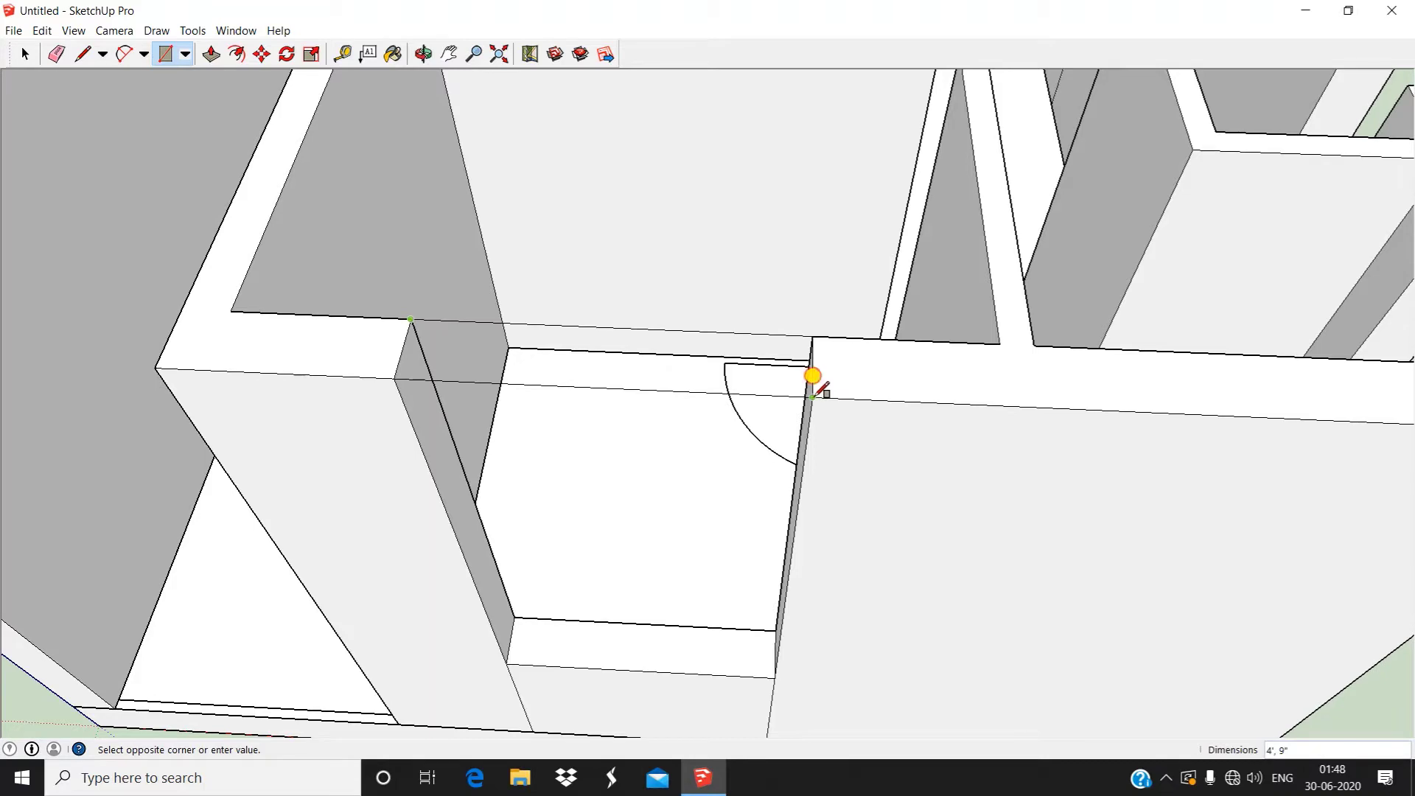
Draw a rectangle between the wall tops across the side wall opening nearest the front corner
{"action": "middle_click_drag", "start_coordinate": [812, 376], "coordinate": [500, 347]}
{"action": "middle_click_drag", "start_coordinate": [645, 595], "coordinate": [625, 516]}
{"action": "scroll", "coordinate": [564, 525], "scroll_direction": "up", "scroll_amount": 3}
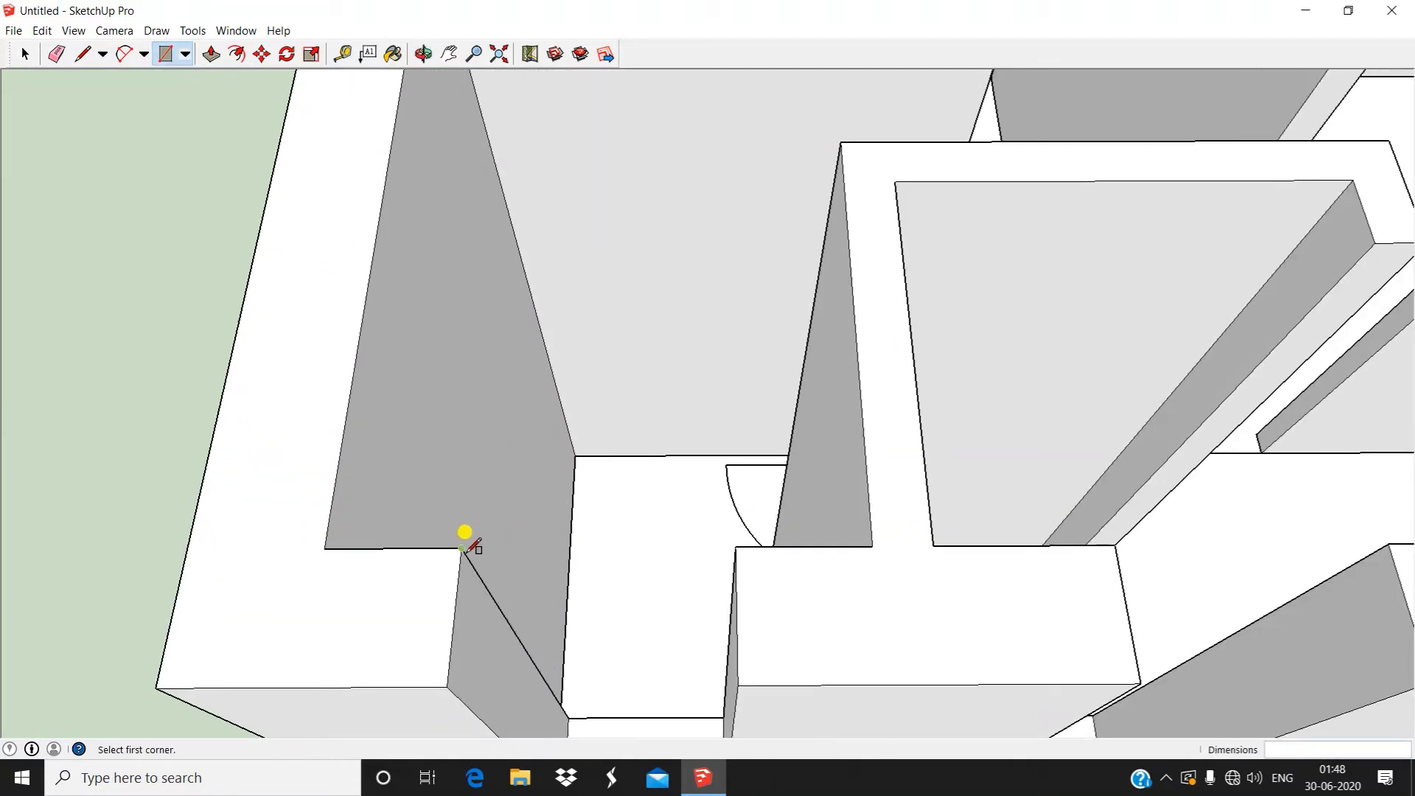
{"action": "left_click", "coordinate": [738, 686]}
Draw a rectangle between the wall tops across the small enclosed room's opening in the side wall
{"action": "scroll", "coordinate": [352, 473], "scroll_direction": "down", "scroll_amount": 2}
{"action": "middle_click_drag", "start_coordinate": [700, 473], "coordinate": [132, 292], "text": "shift"}
{"action": "scroll", "coordinate": [488, 392], "scroll_direction": "up", "scroll_amount": 1}
{"action": "middle_click_drag", "start_coordinate": [317, 331], "coordinate": [511, 474], "text": "shift"}
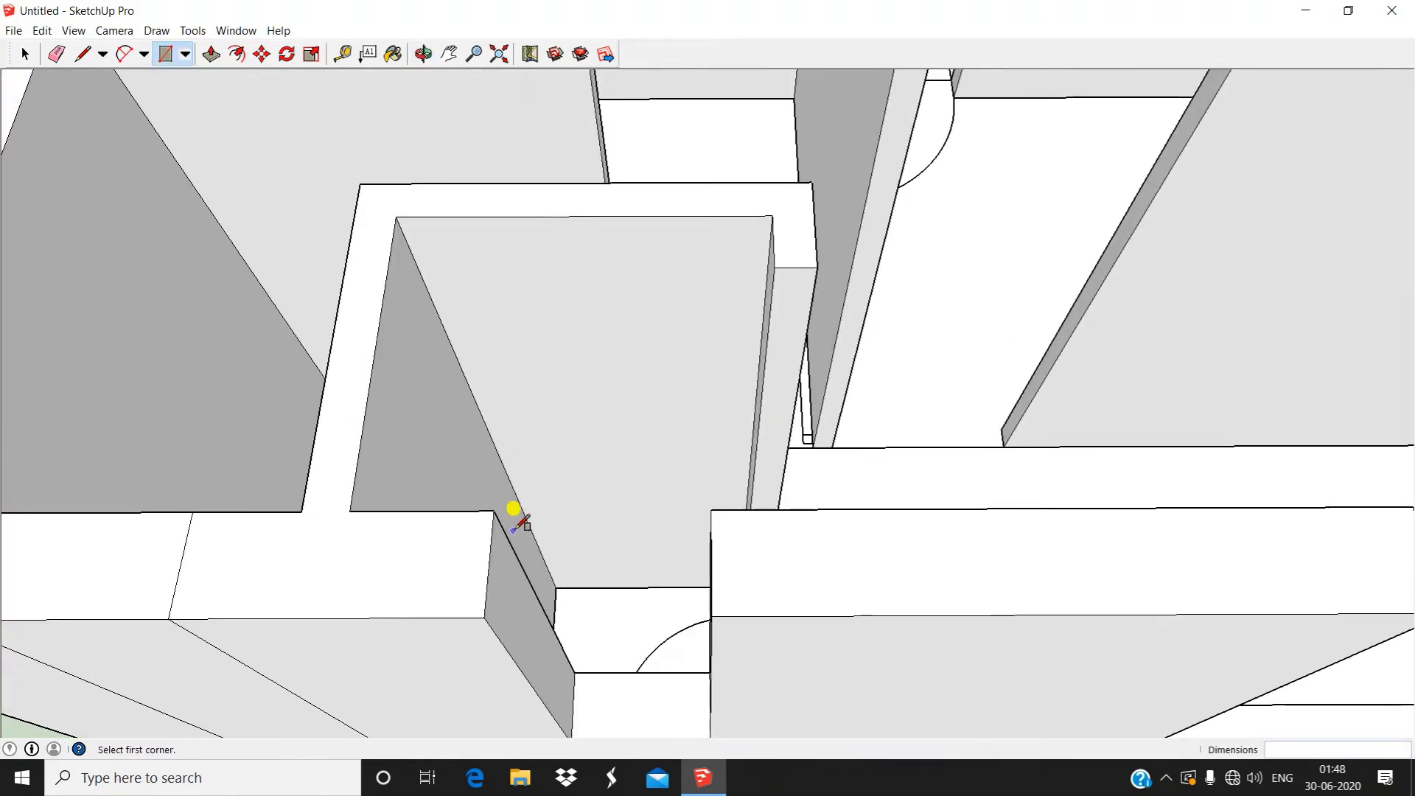
{"action": "left_click", "coordinate": [712, 617]}
Draw a rectangle between the wall tops across the wide side wall opening near the back corner
{"action": "scroll", "coordinate": [350, 410], "scroll_direction": "down", "scroll_amount": 2}
{"action": "middle_click_drag", "start_coordinate": [711, 451], "coordinate": [215, 464], "text": "shift"}
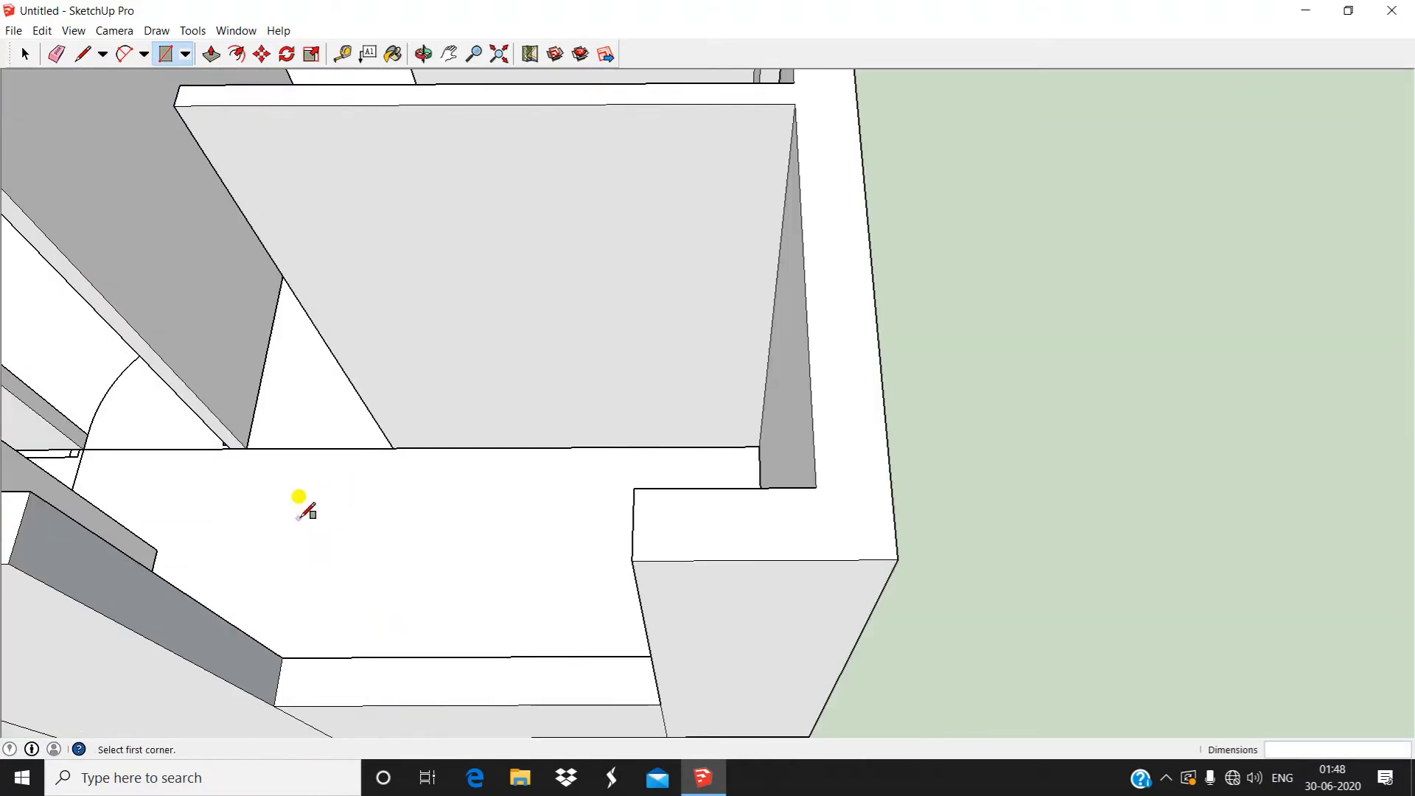
{"action": "middle_click_drag", "start_coordinate": [247, 528], "coordinate": [463, 548], "text": "shift"}
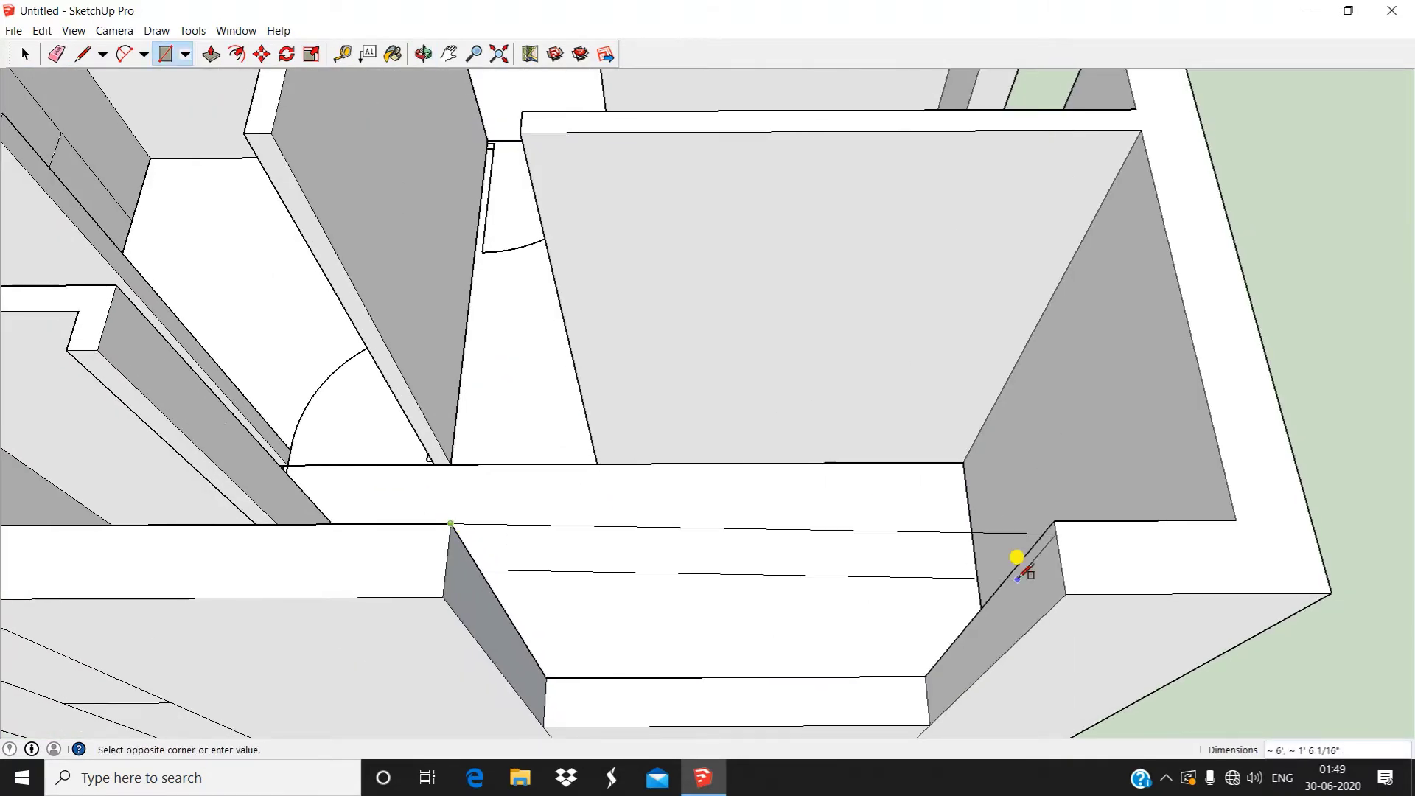
{"action": "left_click", "coordinate": [1066, 593]}
{"action": "scroll", "coordinate": [921, 400], "scroll_direction": "down", "scroll_amount": 4}
{"action": "middle_click_drag", "start_coordinate": [921, 398], "coordinate": [326, 456]}
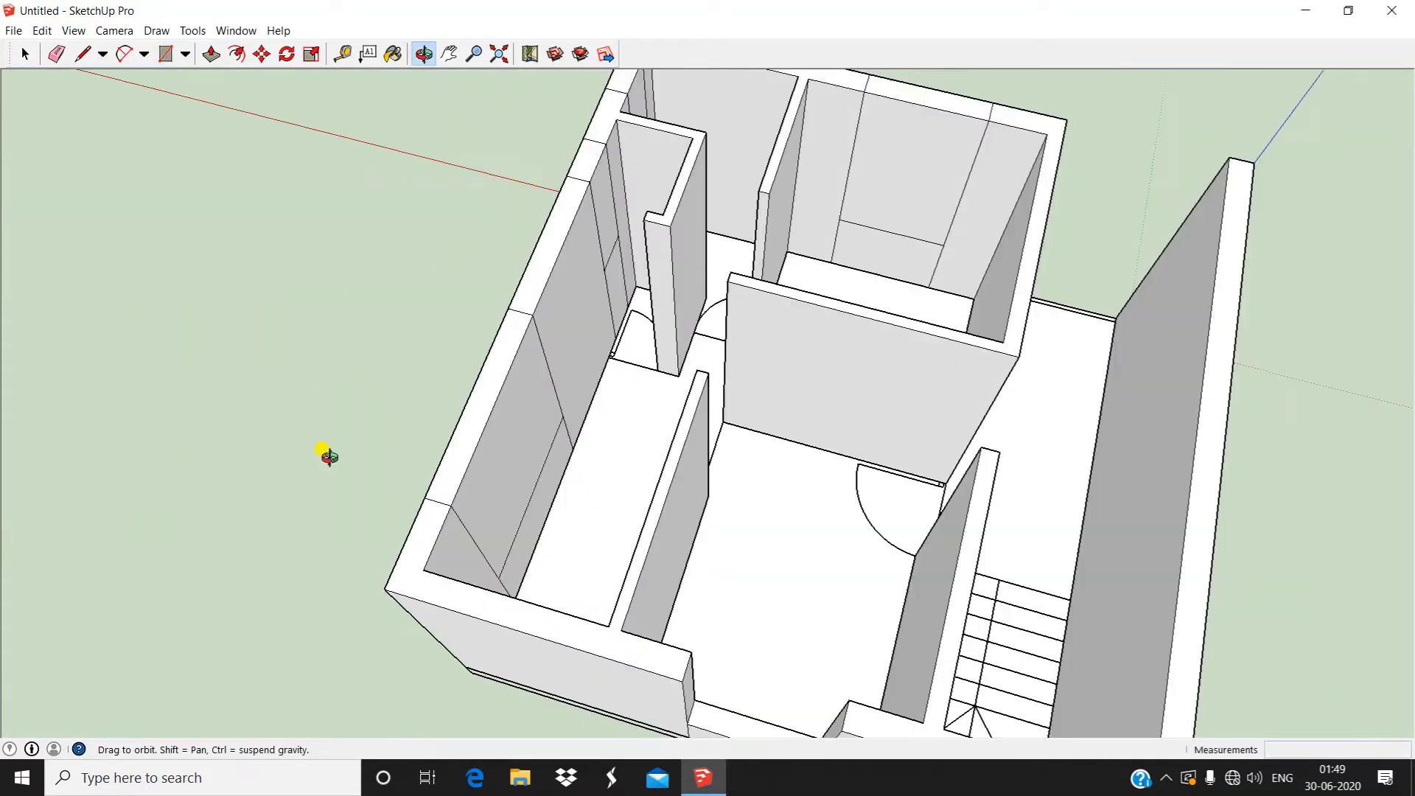
Draw a 4' by 9" rectangle between the wall tops across the large room's window opening in the back wall
{"action": "middle_click_drag", "start_coordinate": [771, 600], "coordinate": [652, 471], "text": "shift"}
{"action": "middle_click_drag", "start_coordinate": [652, 471], "coordinate": [695, 479]}
{"action": "scroll", "coordinate": [689, 472], "scroll_direction": "up", "scroll_amount": 5}
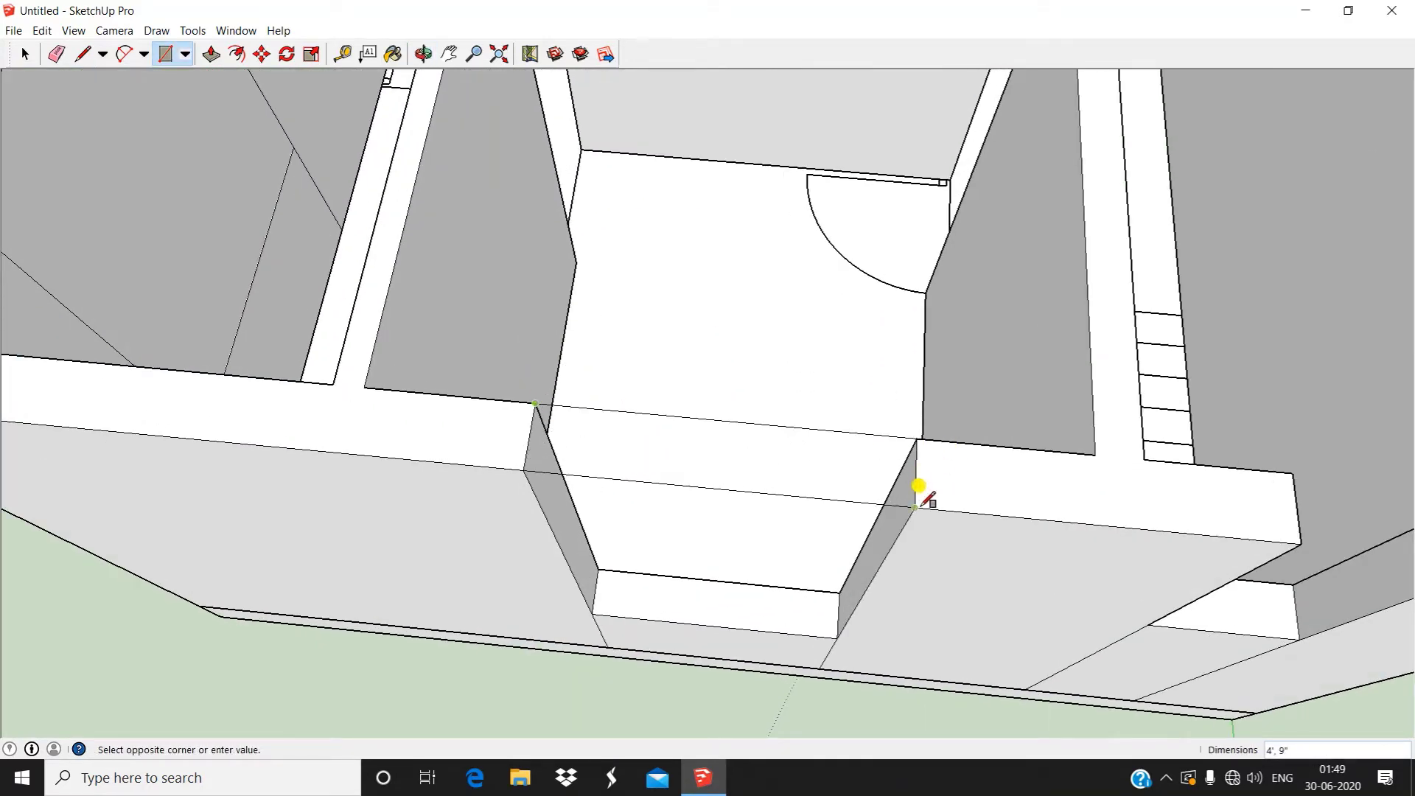
{"action": "left_click", "coordinate": [919, 482]}
Draw a 2' by 9" rectangle between the wall tops across the narrow outer wall opening at the staircase
{"action": "middle_click_drag", "start_coordinate": [781, 433], "coordinate": [527, 394]}
{"action": "scroll", "coordinate": [512, 469], "scroll_direction": "up", "scroll_amount": 4}
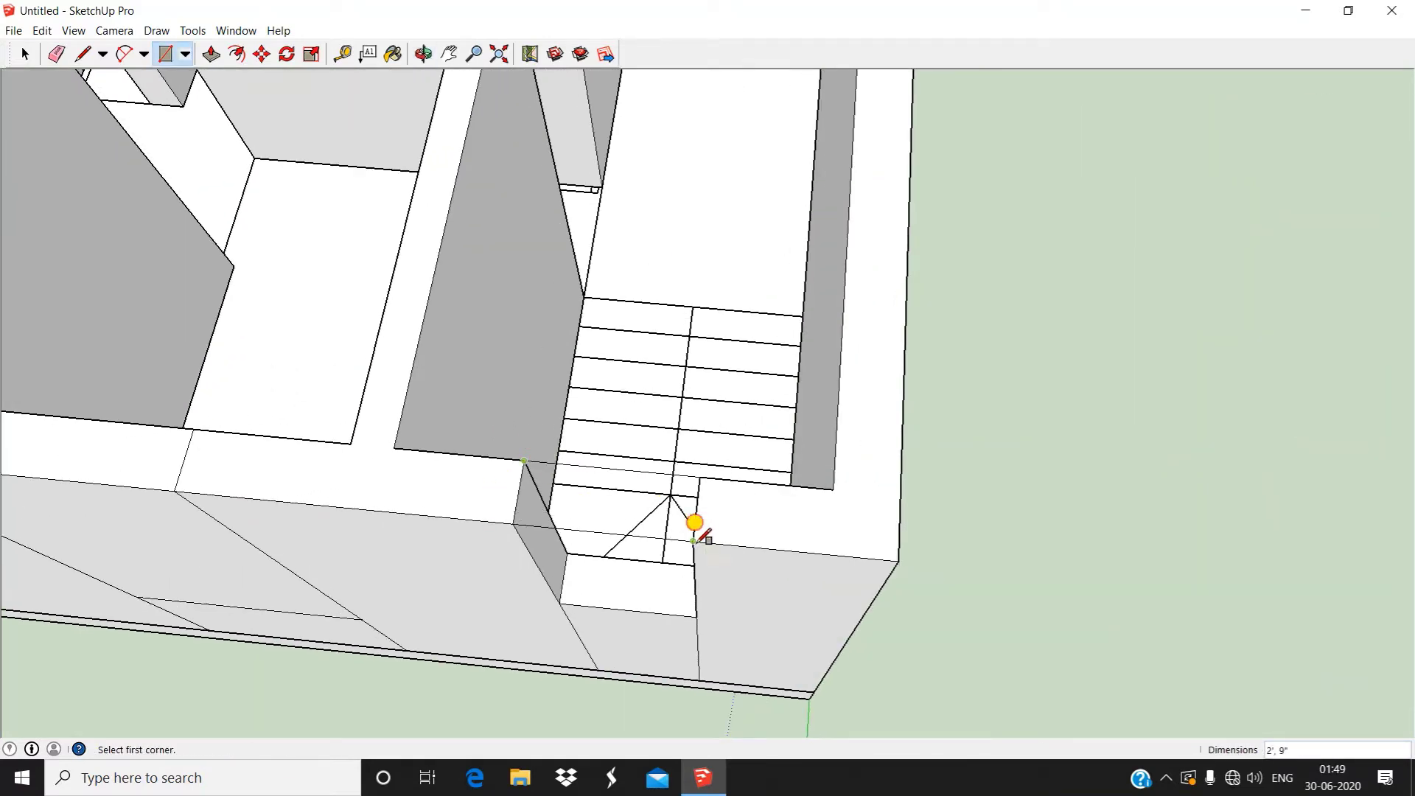
{"action": "scroll", "coordinate": [759, 442], "scroll_direction": "down", "scroll_amount": 5}
Draw a 3' by 4" rectangle between the wall tops across the doorway of the room with the quarter-circle door beside the passage
{"action": "middle_click_drag", "start_coordinate": [758, 442], "coordinate": [1086, 590]}
{"action": "scroll", "coordinate": [877, 364], "scroll_direction": "down", "scroll_amount": 4}
{"action": "scroll", "coordinate": [550, 619], "scroll_direction": "up", "scroll_amount": 3}
{"action": "middle_click_drag", "start_coordinate": [613, 631], "coordinate": [634, 512], "text": "shift"}
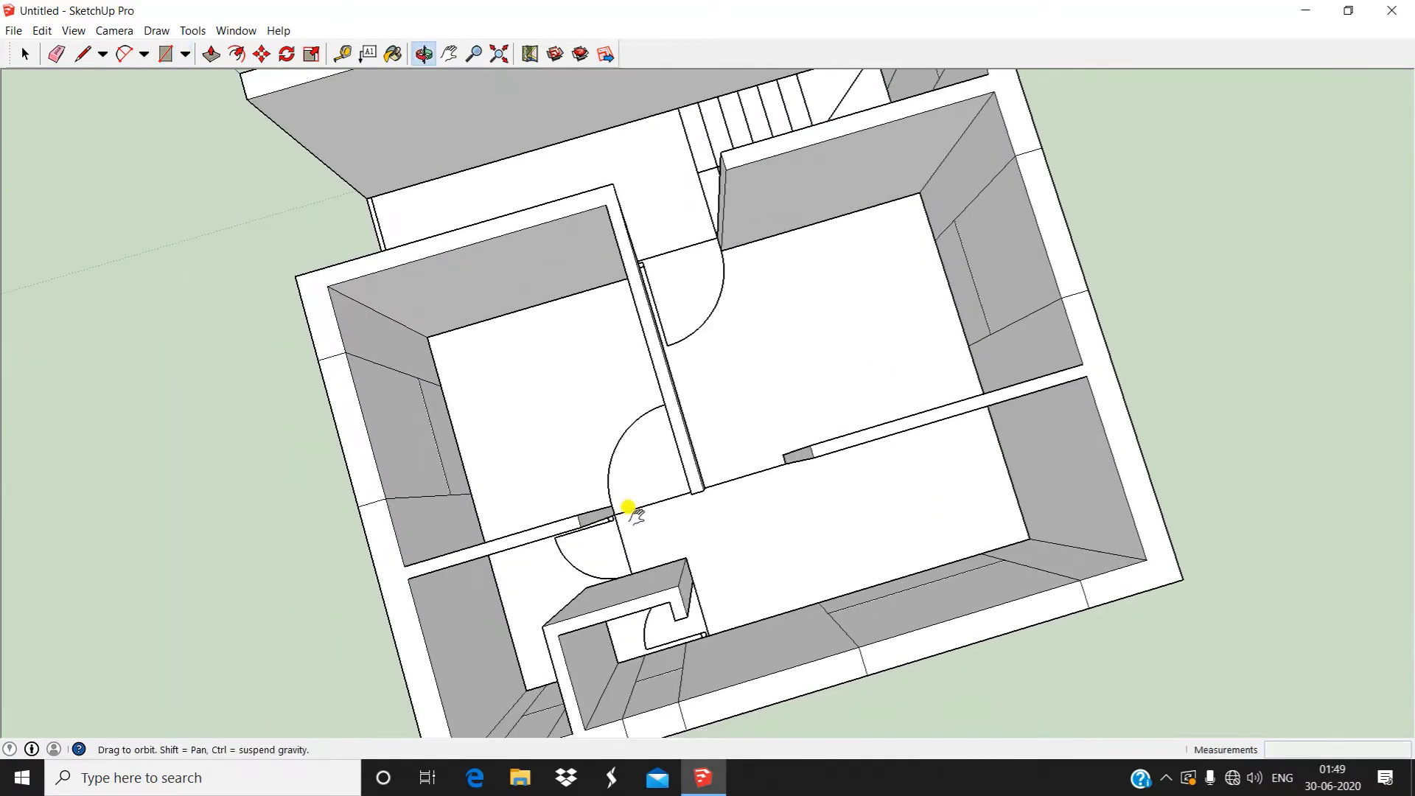
{"action": "scroll", "coordinate": [627, 518], "scroll_direction": "up", "scroll_amount": 2}
{"action": "scroll", "coordinate": [610, 531], "scroll_direction": "up", "scroll_amount": 2}
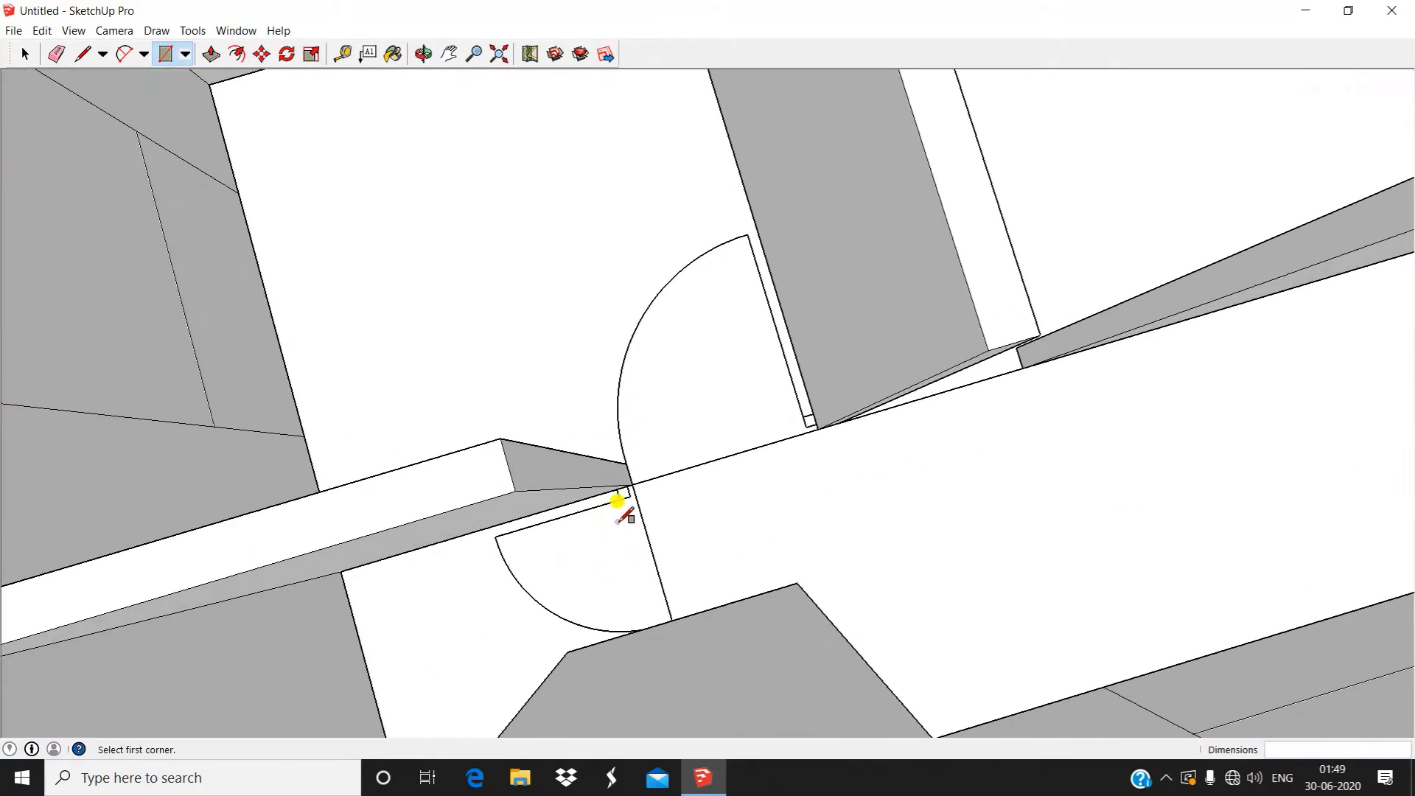
{"action": "left_click", "coordinate": [501, 439]}
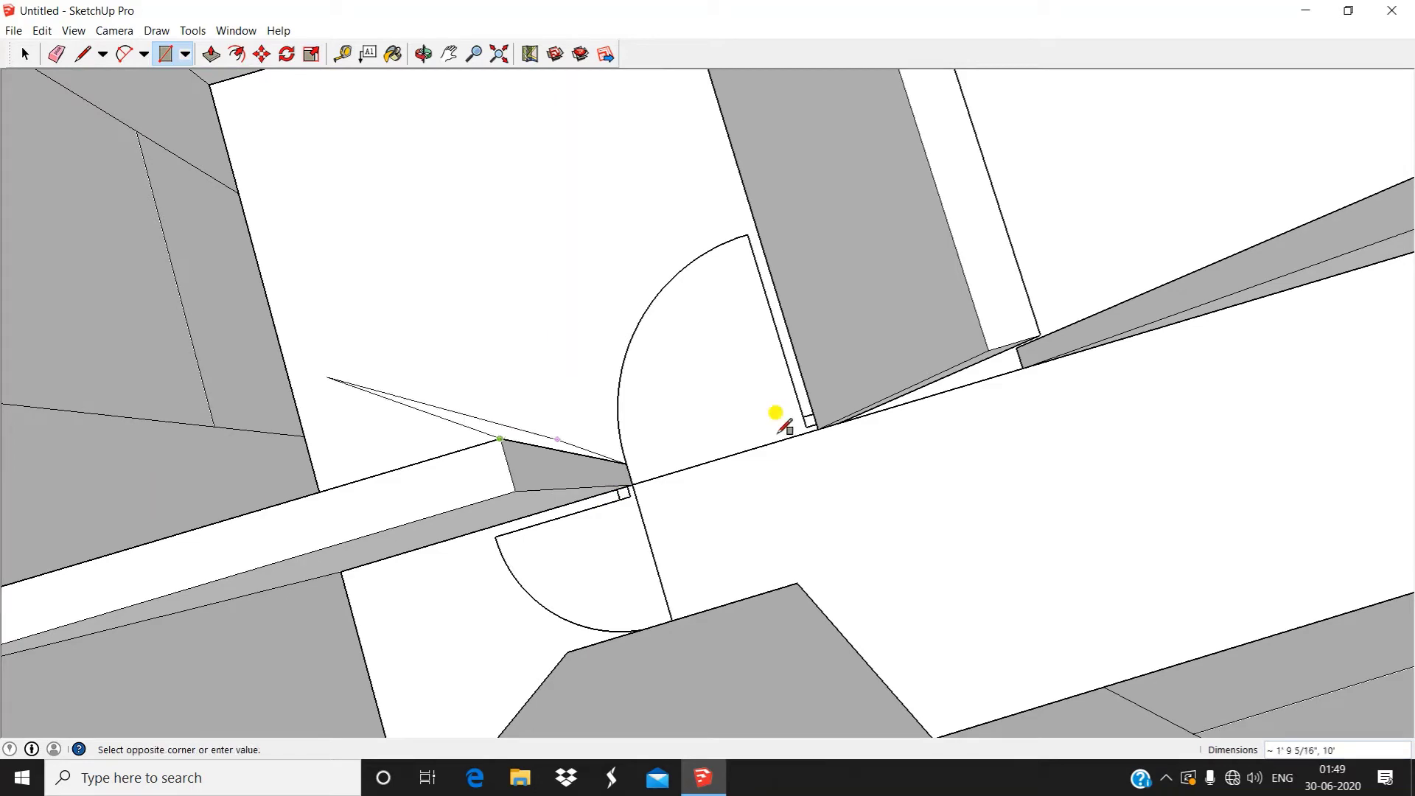
{"action": "left_click", "coordinate": [988, 350]}
Draw a rectangle between the wall tops across the large room's doorway next to the staircase
{"action": "scroll", "coordinate": [930, 331], "scroll_direction": "down", "scroll_amount": 3}
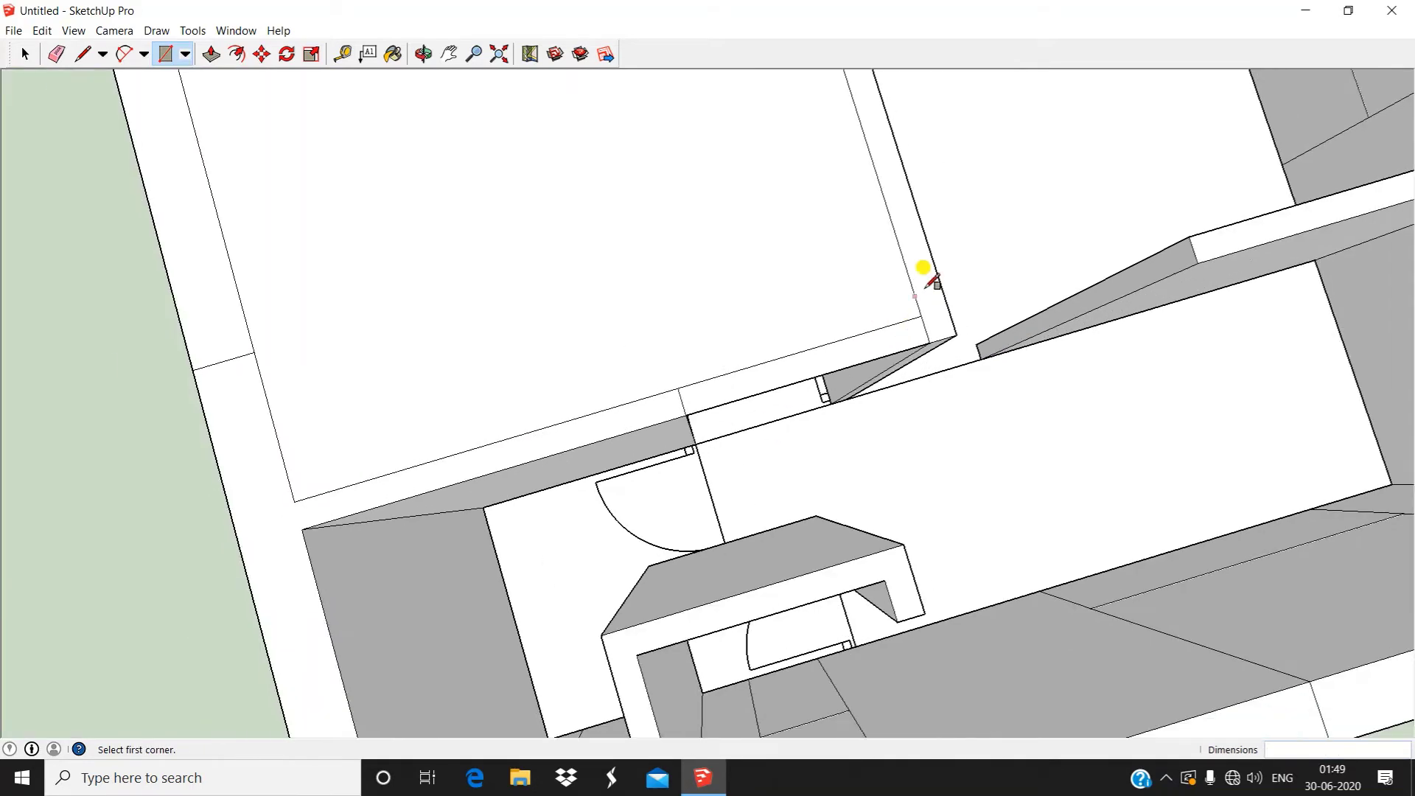
{"action": "middle_click_drag", "start_coordinate": [925, 272], "coordinate": [916, 638]}
{"action": "scroll", "coordinate": [636, 360], "scroll_direction": "up", "scroll_amount": 3}
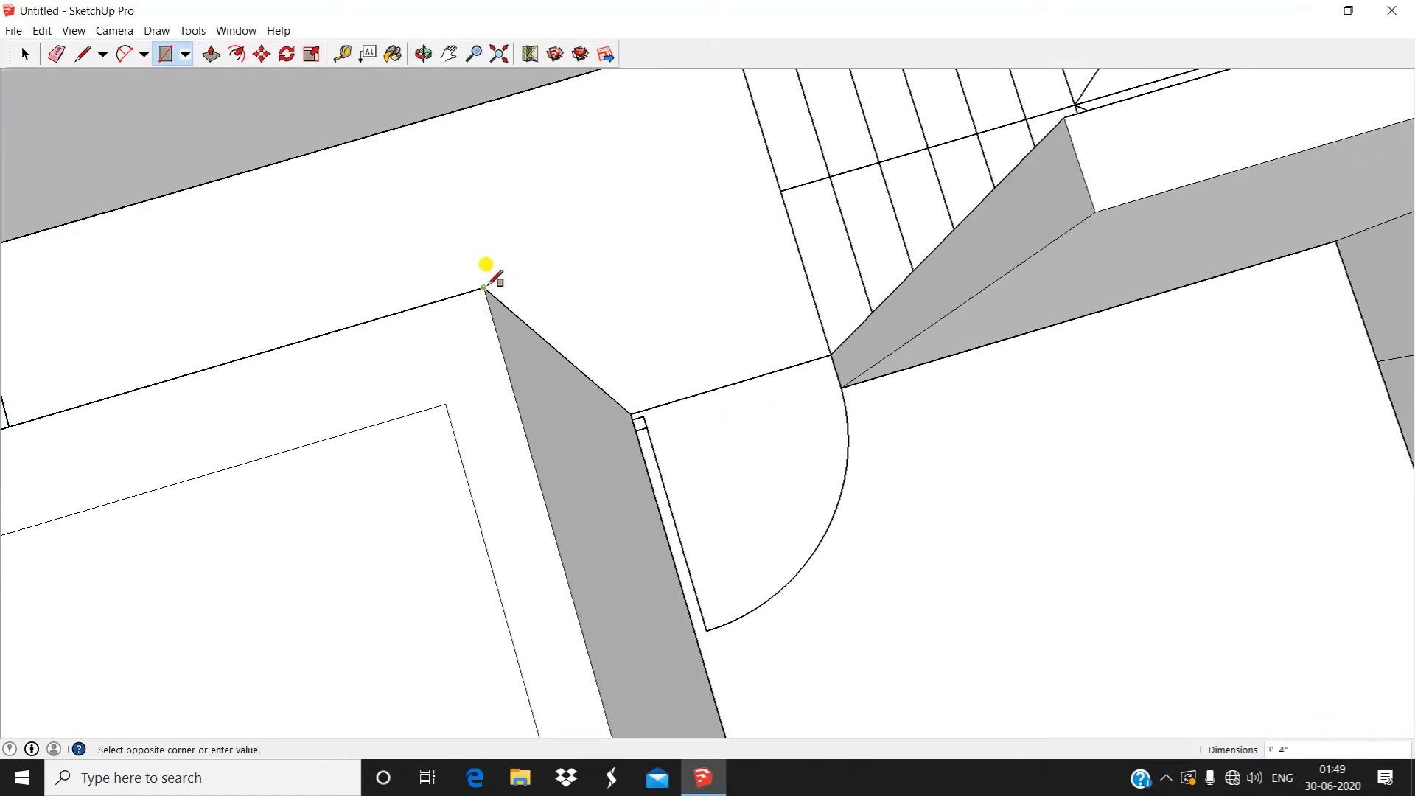
{"action": "left_click", "coordinate": [1096, 212]}
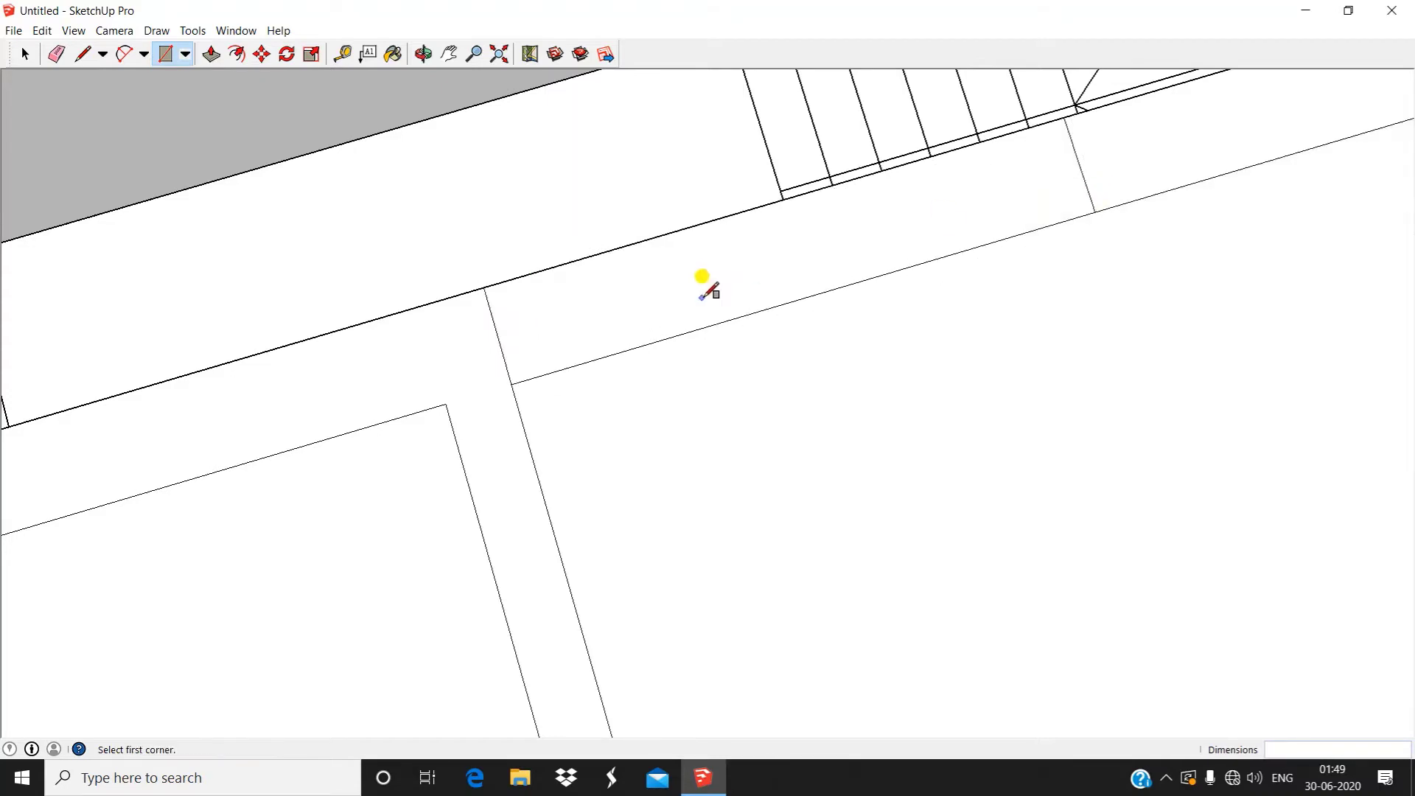
Draw a rectangle in top view across the gap between the inner wall corner and the long partition's free end
{"action": "scroll", "coordinate": [704, 294], "scroll_direction": "down", "scroll_amount": 5}
{"action": "middle_click_drag", "start_coordinate": [869, 516], "coordinate": [900, 377], "text": "shift"}
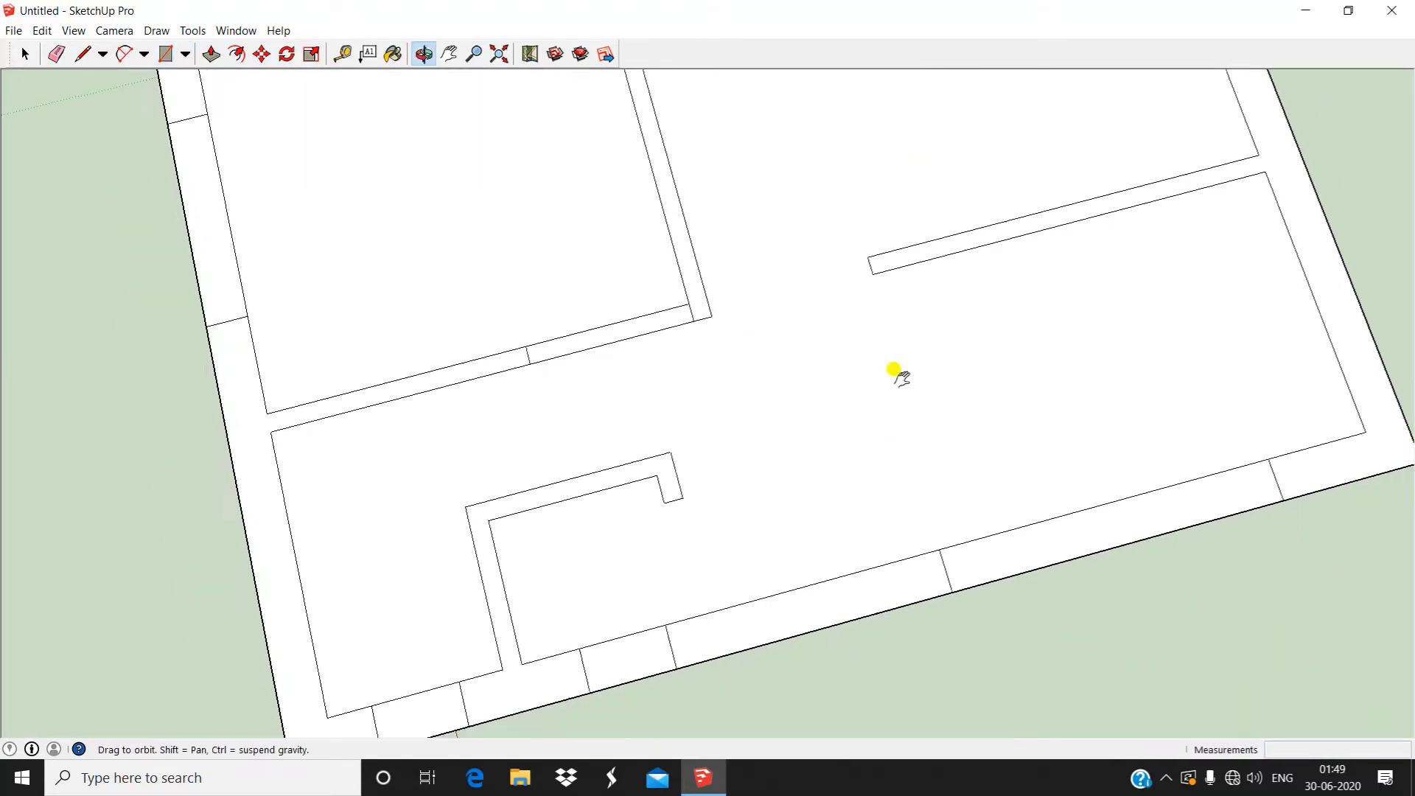
{"action": "key", "text": "F2"}
{"action": "scroll", "coordinate": [827, 319], "scroll_direction": "up", "scroll_amount": 3}
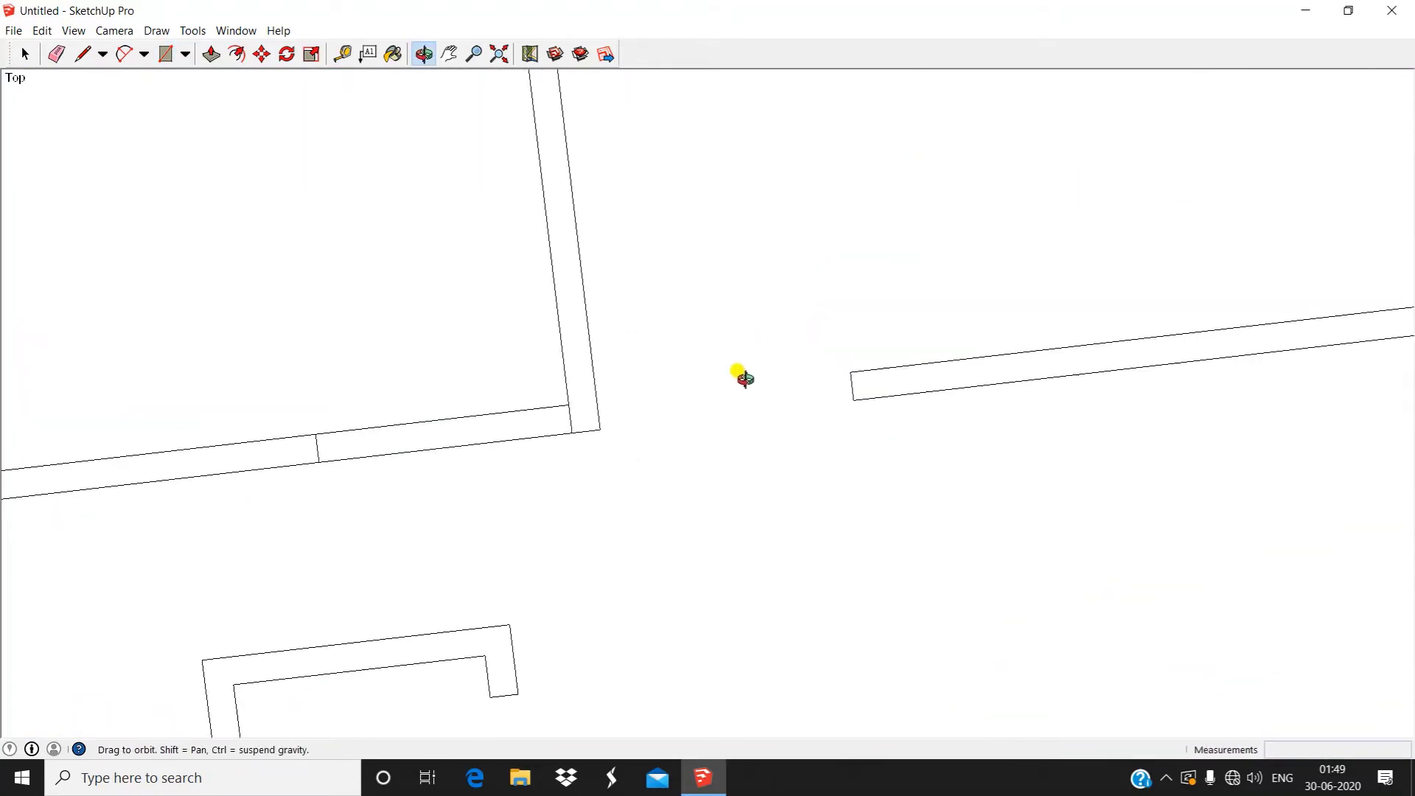
{"action": "key", "text": "r"}
{"action": "scroll", "coordinate": [623, 412], "scroll_direction": "up", "scroll_amount": 1}
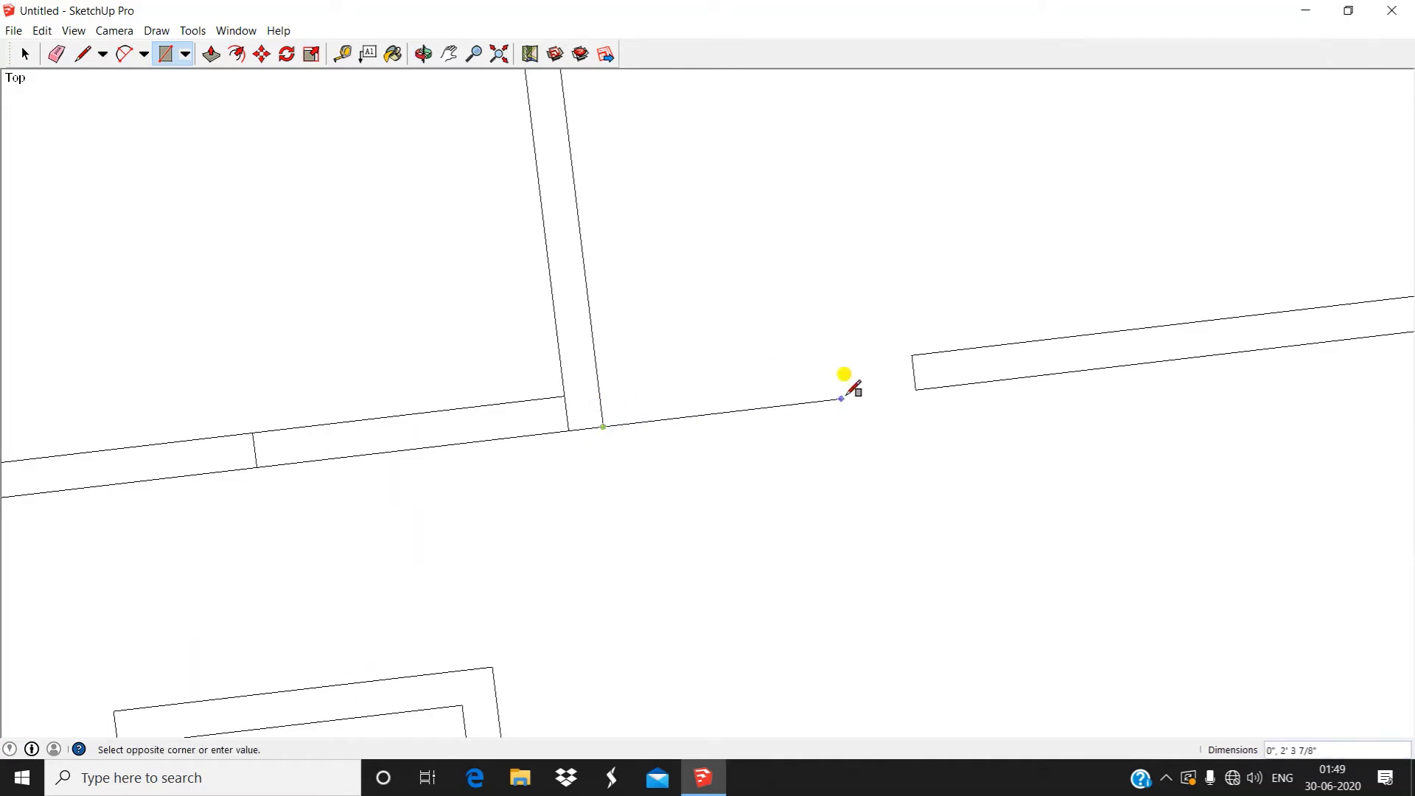
{"action": "left_click", "coordinate": [914, 355]}
Close the small enclosed room's doorway with a 2' line from the wall stub to the outer wall and a 2' by 4" rectangle alongside it
{"action": "scroll", "coordinate": [818, 347], "scroll_direction": "down", "scroll_amount": 5}
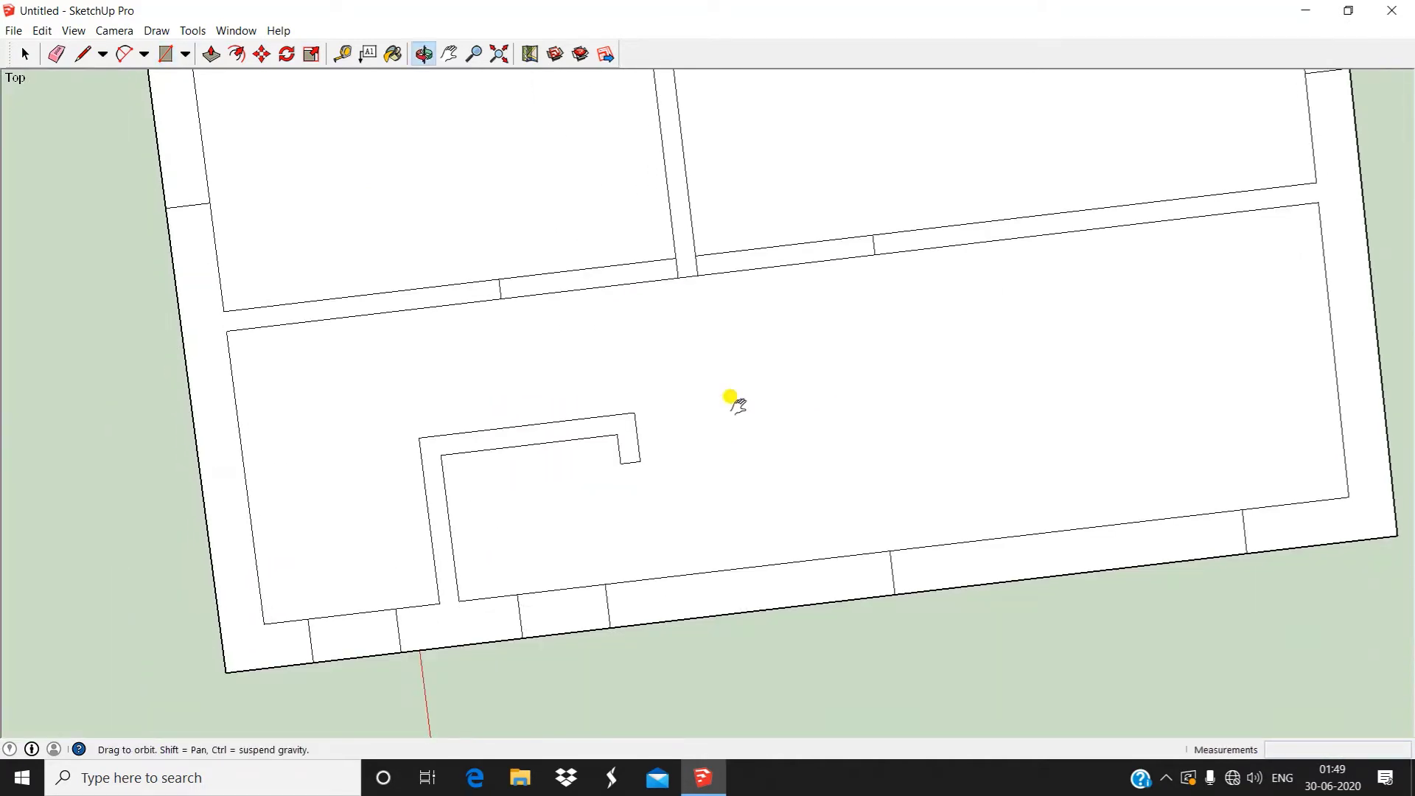
{"action": "left_click", "coordinate": [93, 63]}
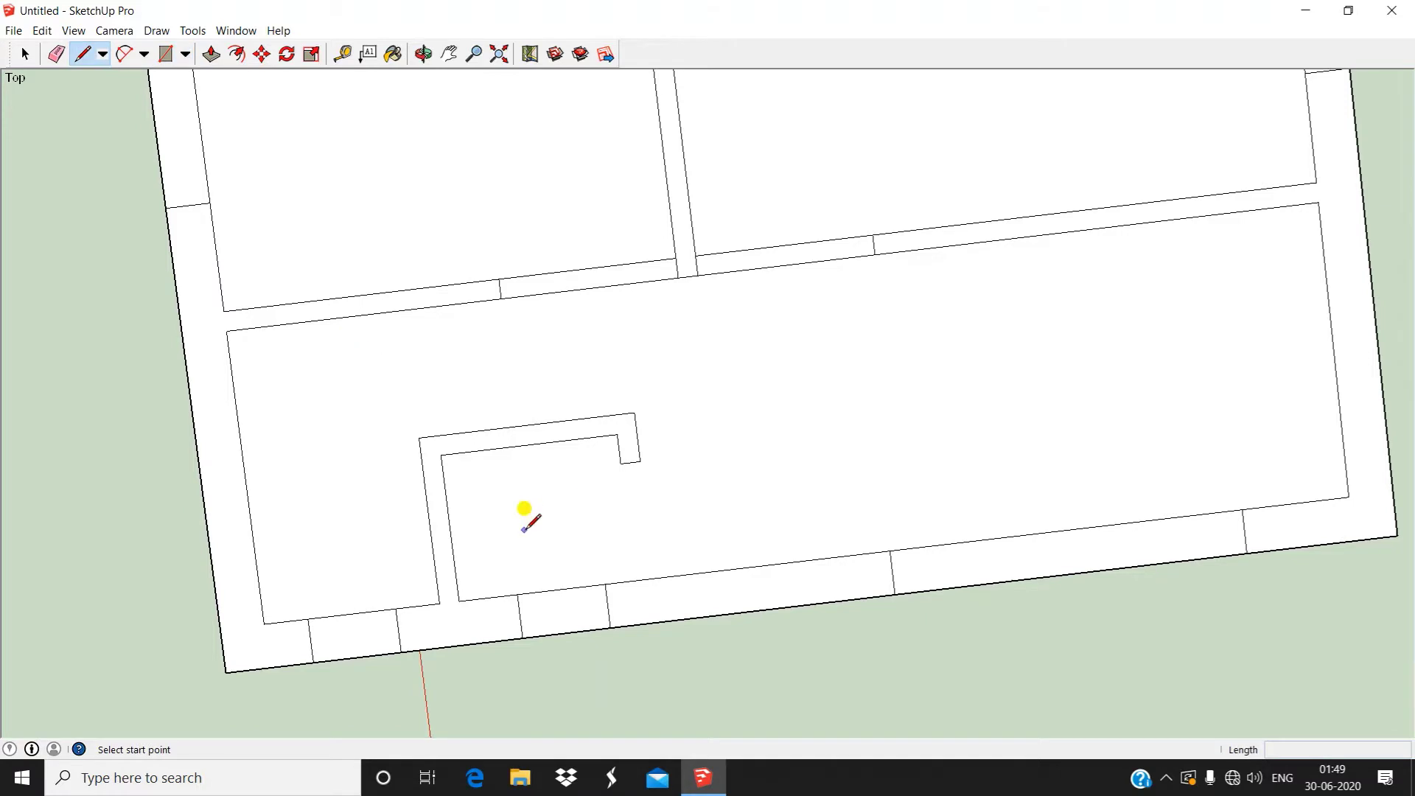
{"action": "middle_click_drag", "start_coordinate": [524, 529], "coordinate": [366, 587]}
{"action": "scroll", "coordinate": [634, 398], "scroll_direction": "up", "scroll_amount": 3}
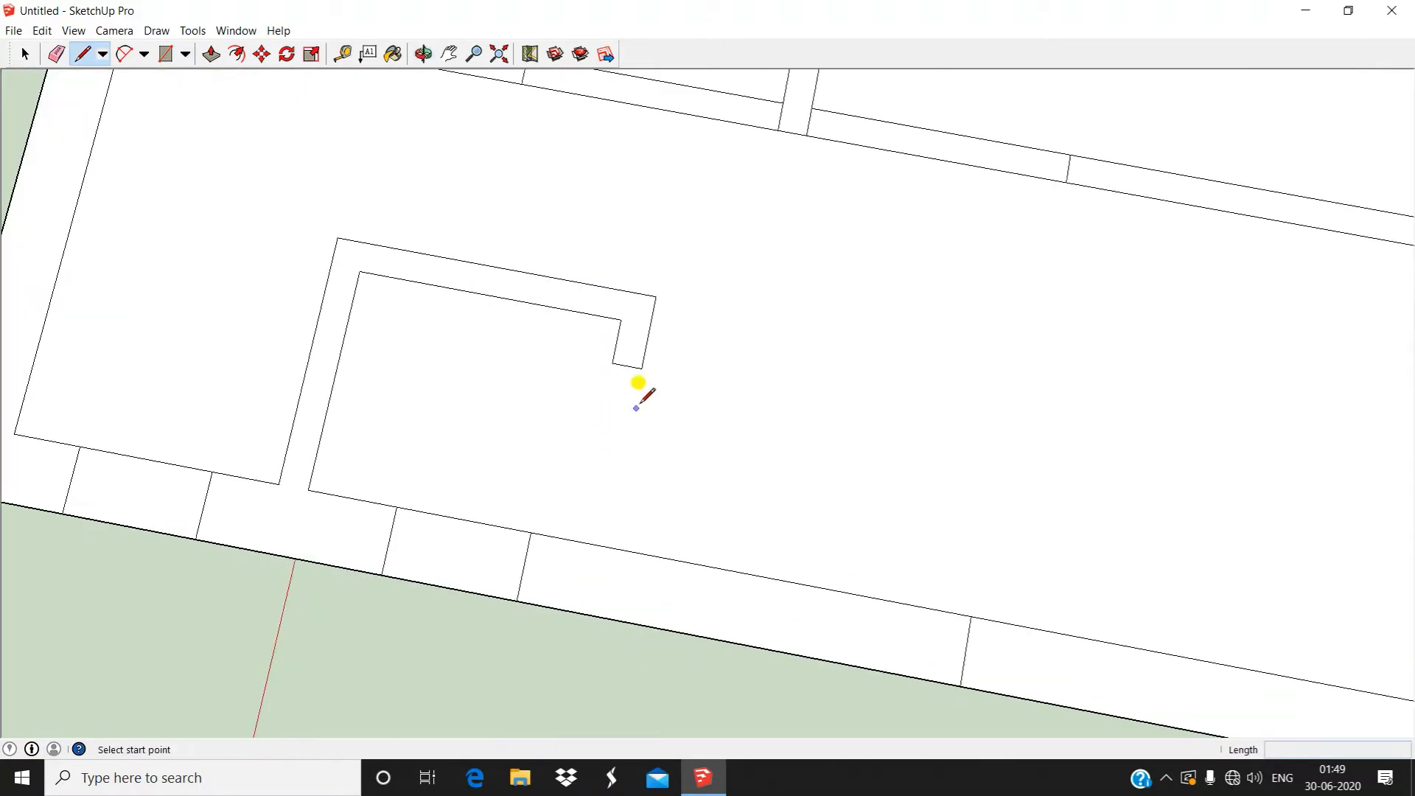
{"action": "left_click", "coordinate": [641, 368]}
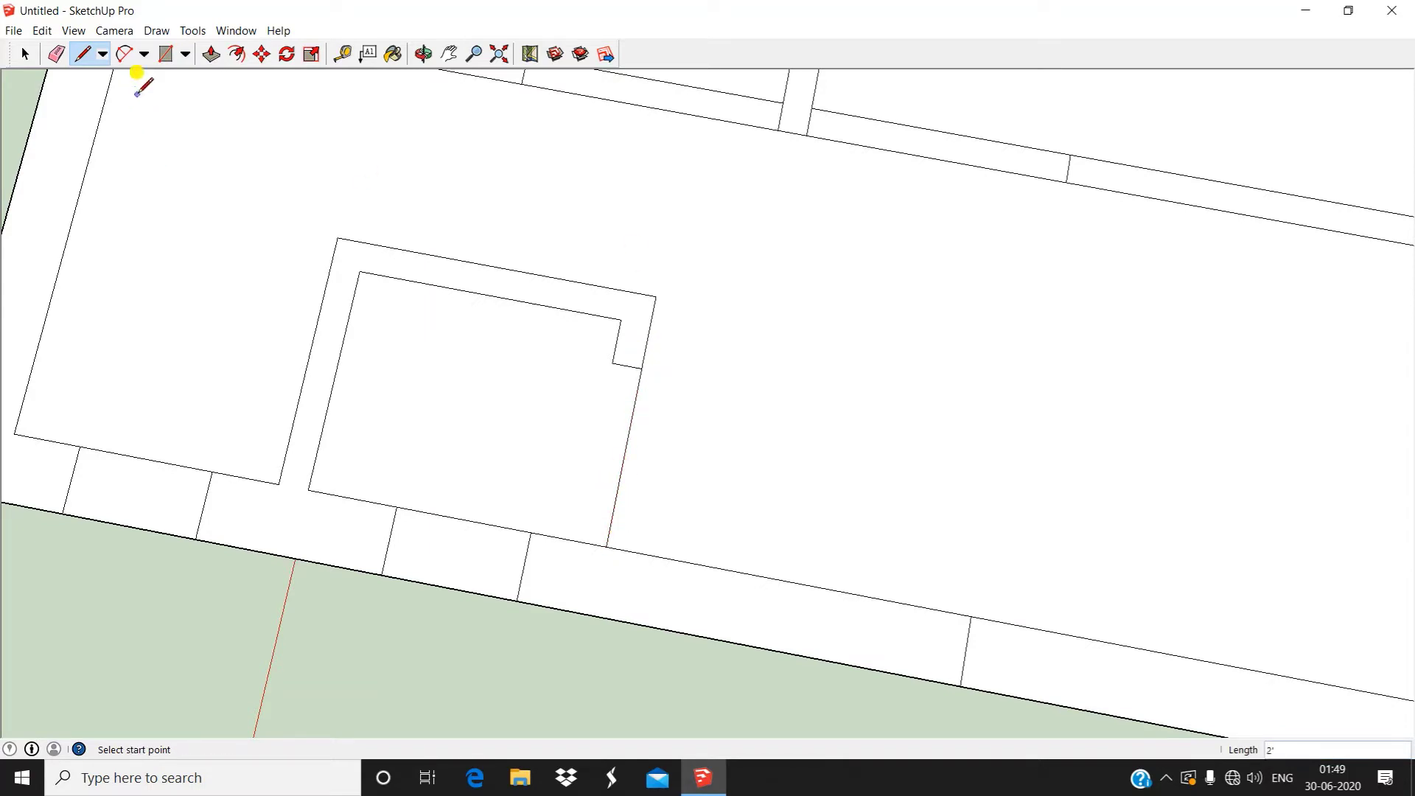
{"action": "left_click", "coordinate": [163, 55]}
{"action": "scroll", "coordinate": [619, 361], "scroll_direction": "up", "scroll_amount": 3}
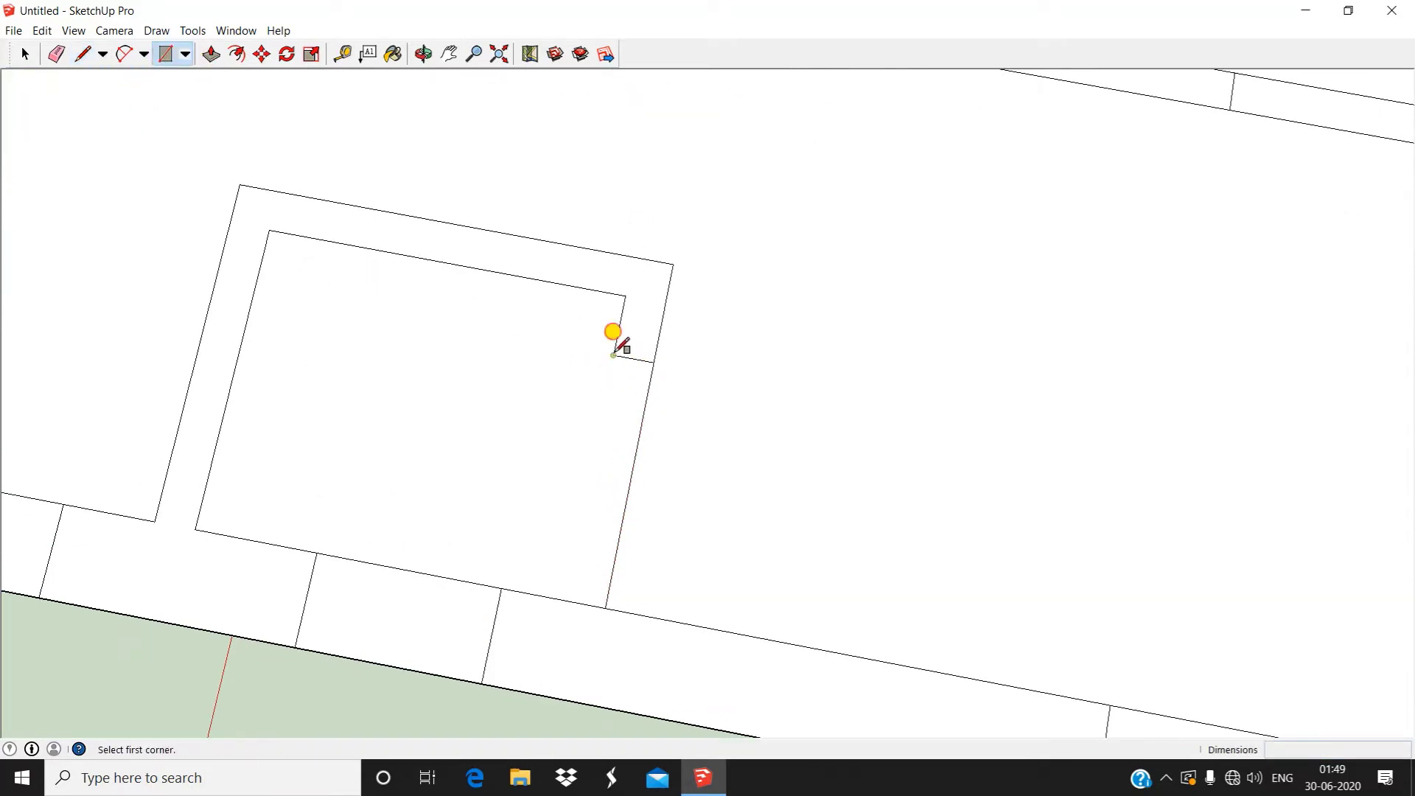
{"action": "left_click", "coordinate": [613, 356]}
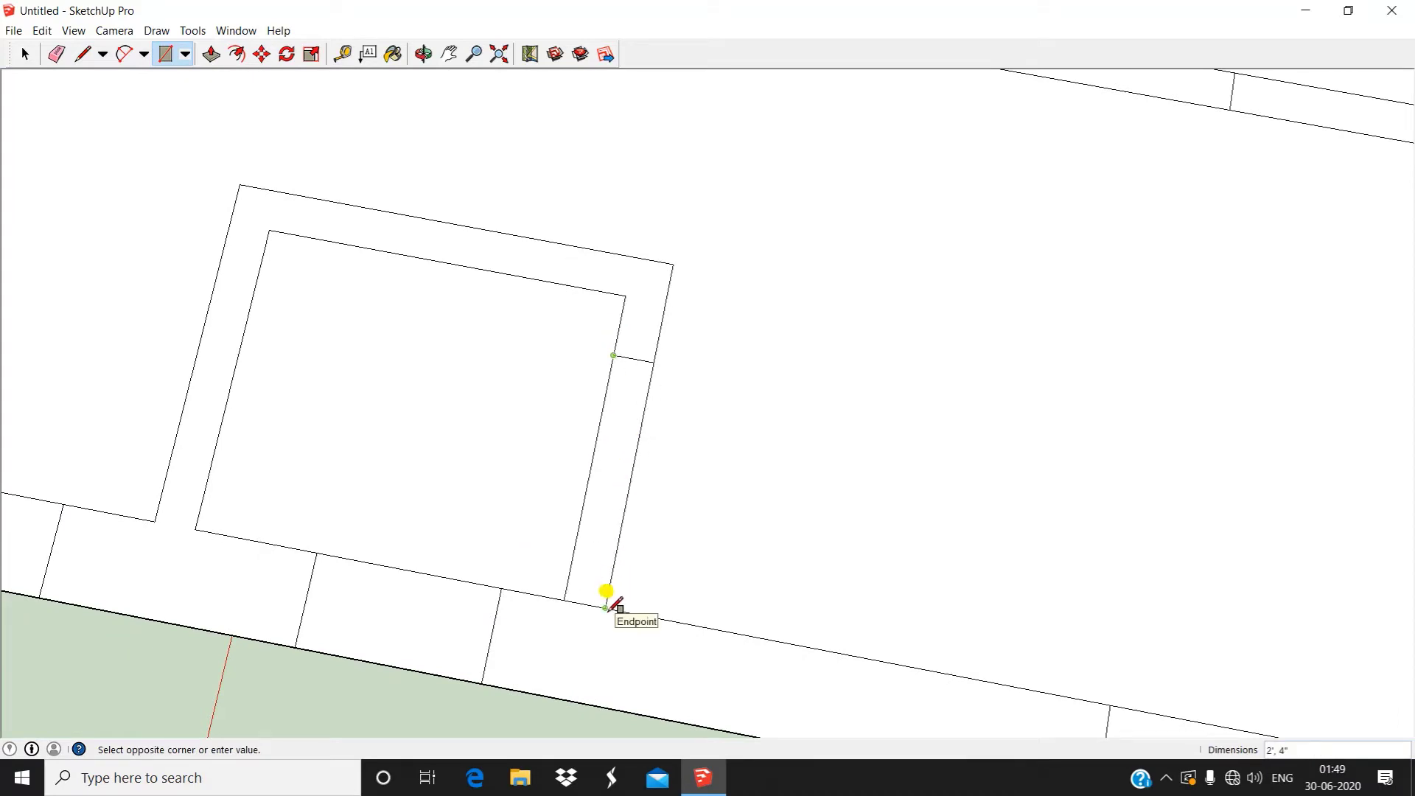
Draw a 2' 2" line across the passage from the long partition to the small enclosed room's wall
{"action": "scroll", "coordinate": [619, 554], "scroll_direction": "down", "scroll_amount": 4}
{"action": "middle_click_drag", "start_coordinate": [644, 387], "coordinate": [354, 281]}
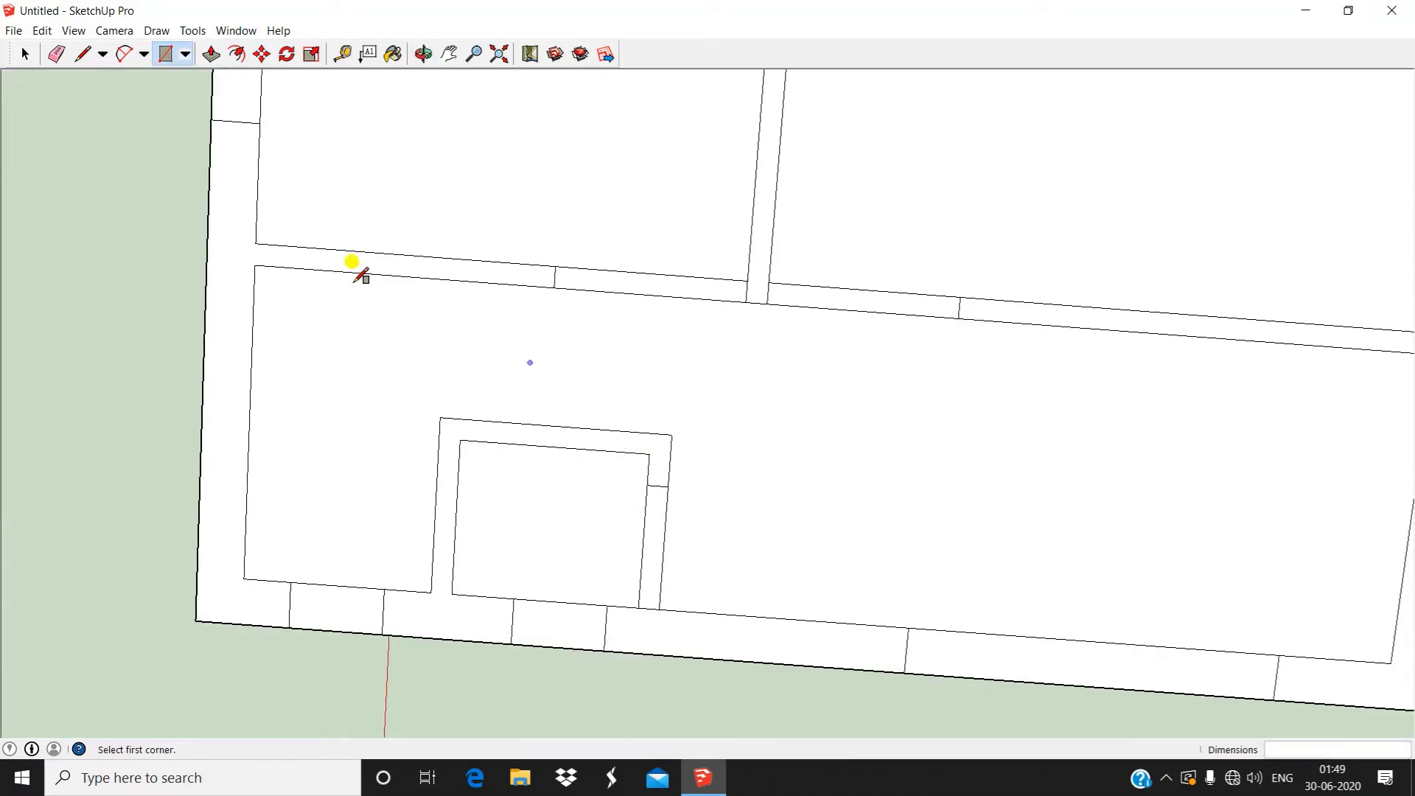
{"action": "left_click", "coordinate": [81, 55]}
{"action": "scroll", "coordinate": [507, 290], "scroll_direction": "up", "scroll_amount": 2}
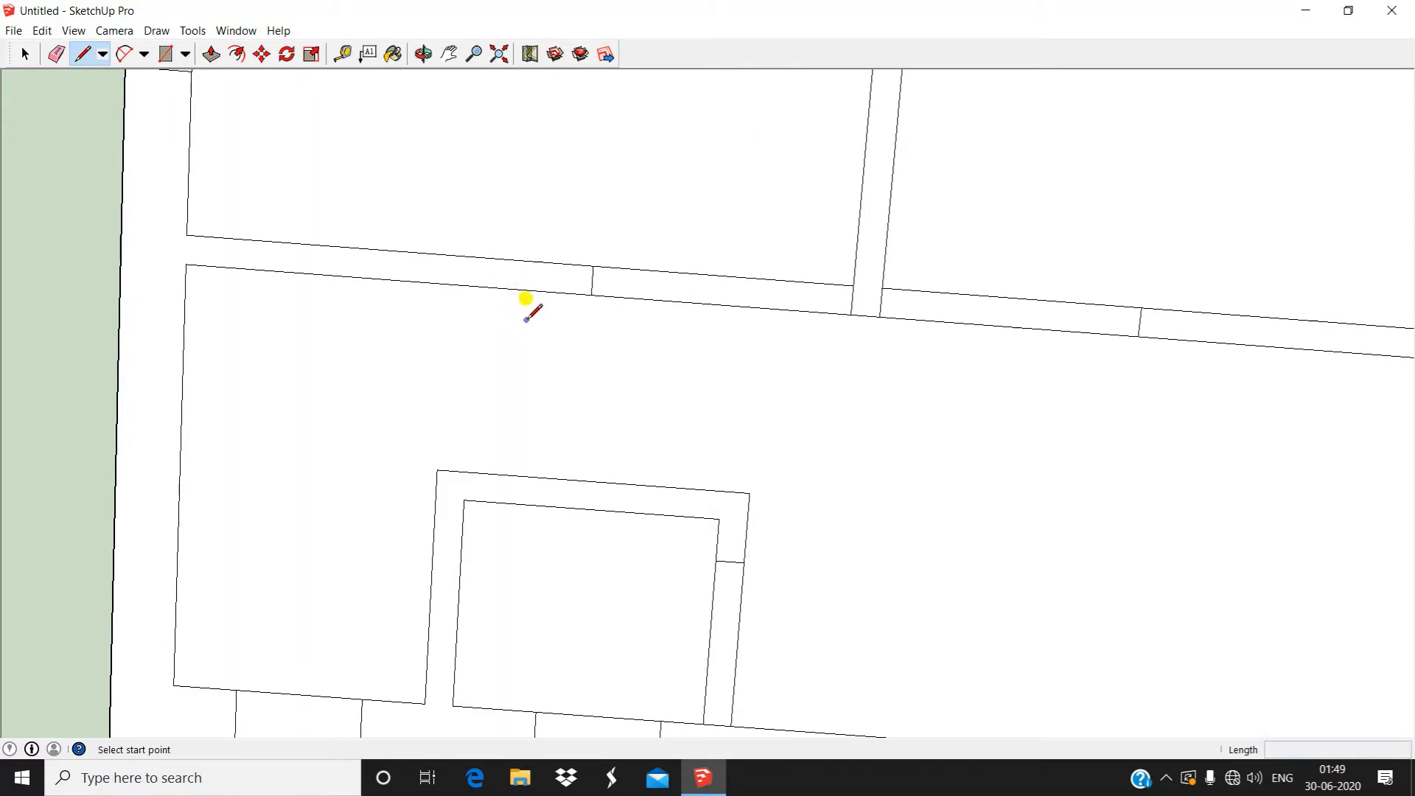
{"action": "left_click", "coordinate": [552, 291]}
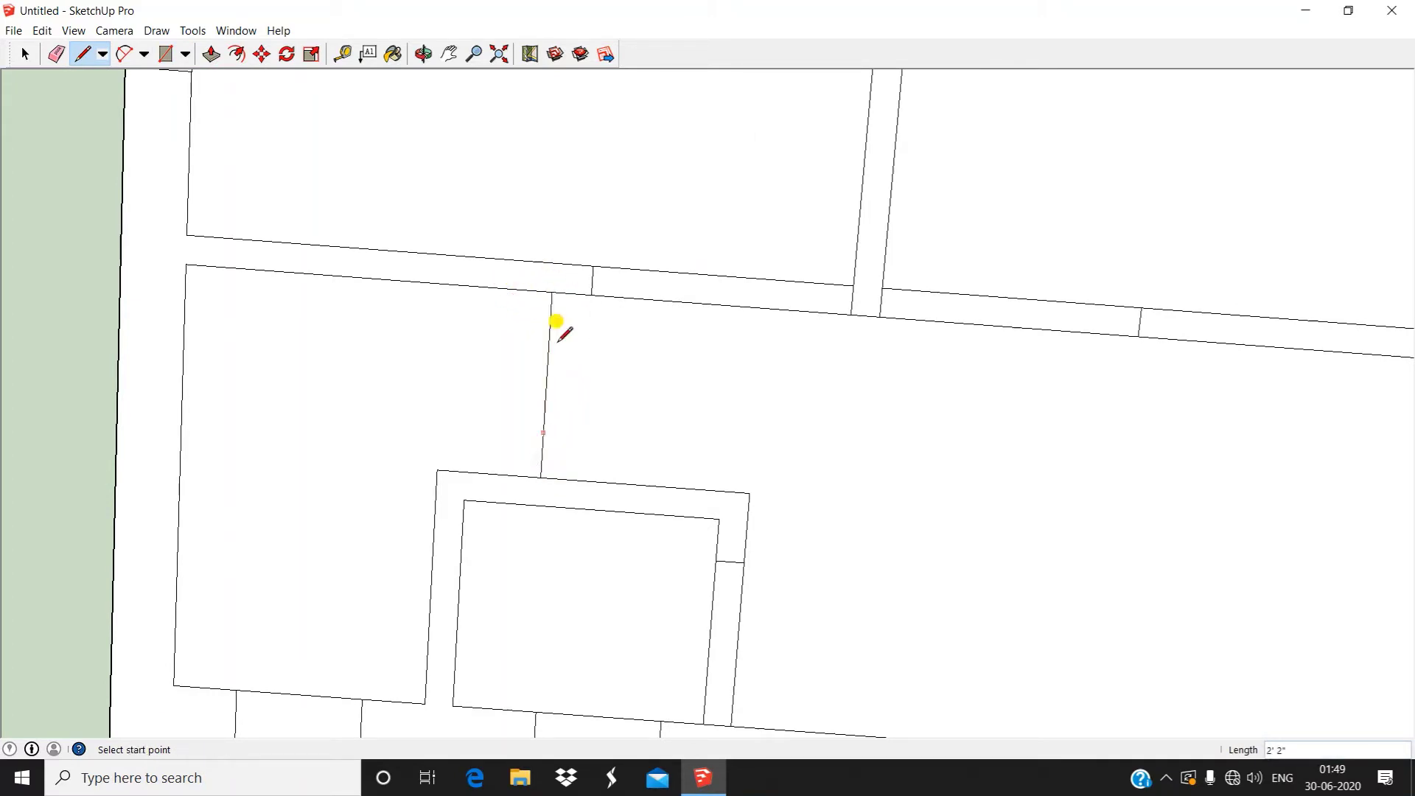
Place a guide 4" from the passage line and draw a 4" by 2' 2" rectangle between the guide and the line
{"action": "key", "text": "space"}
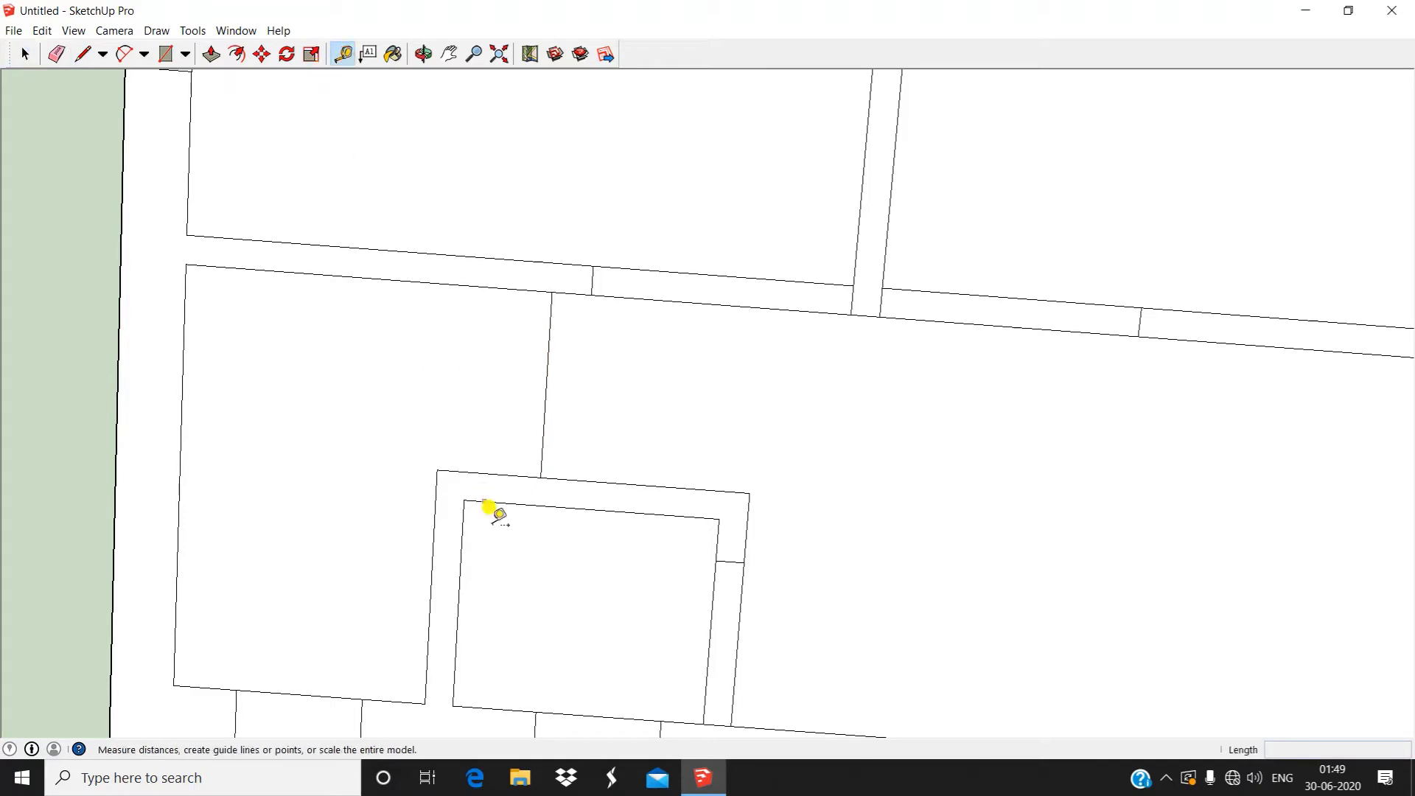
{"action": "left_click", "coordinate": [546, 382]}
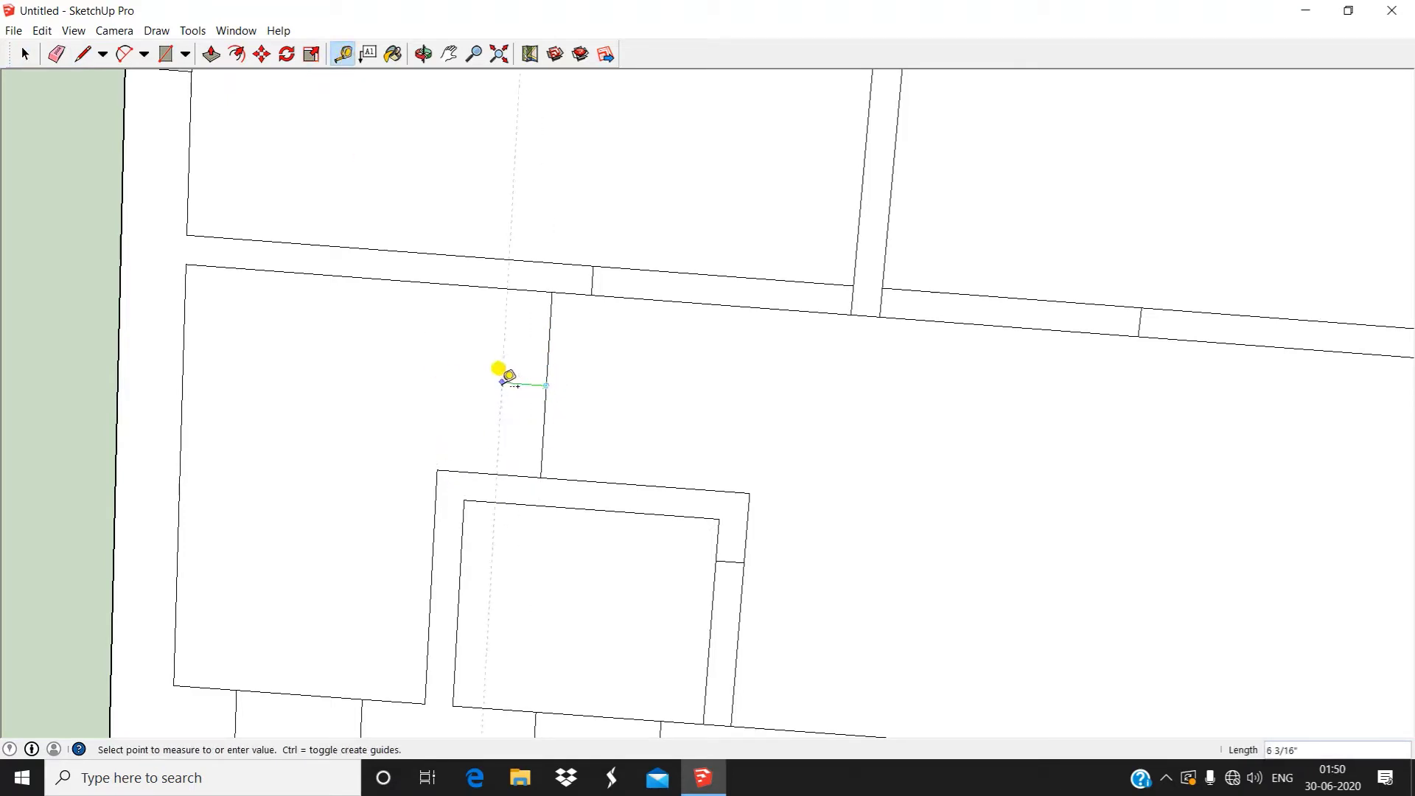
{"action": "key", "text": "space"}
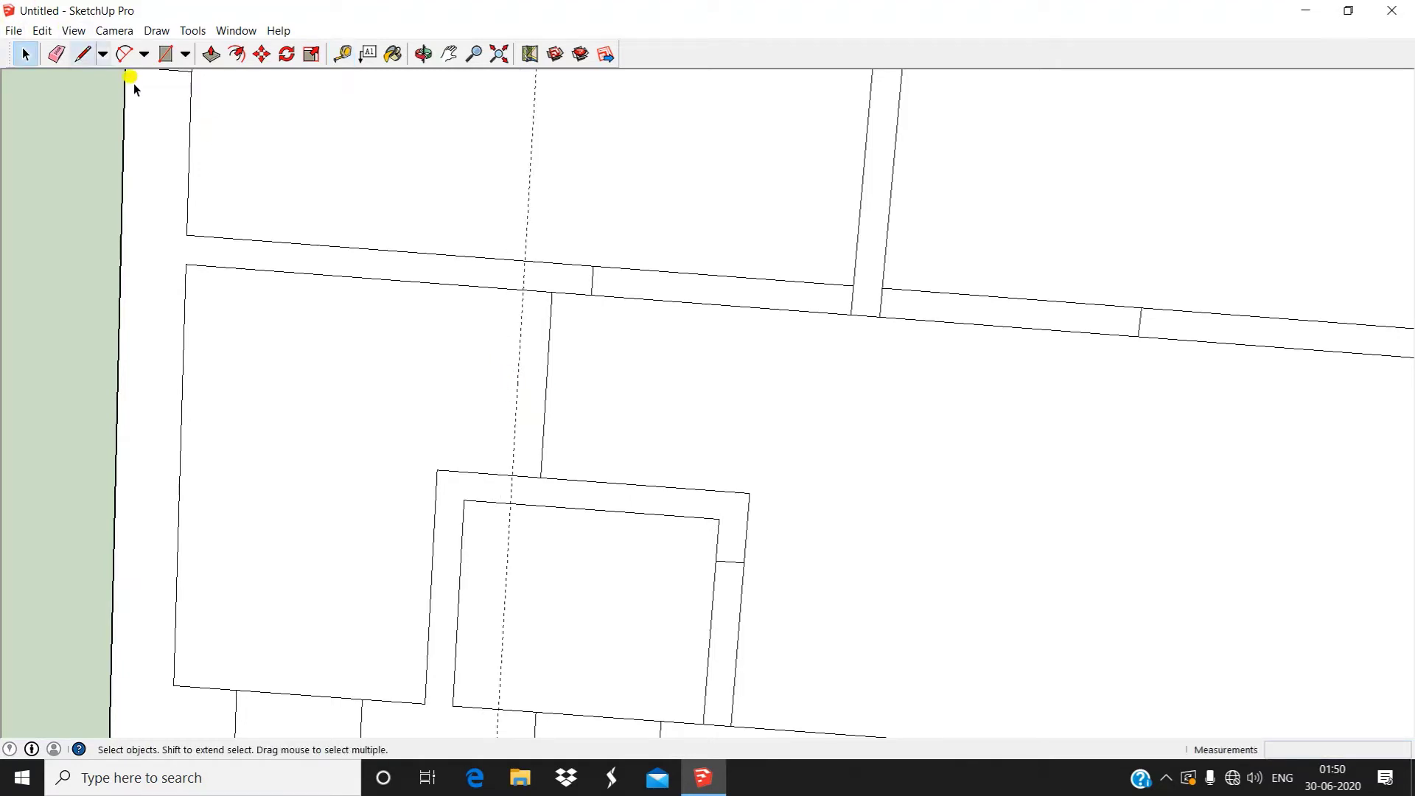
{"action": "left_click", "coordinate": [165, 54]}
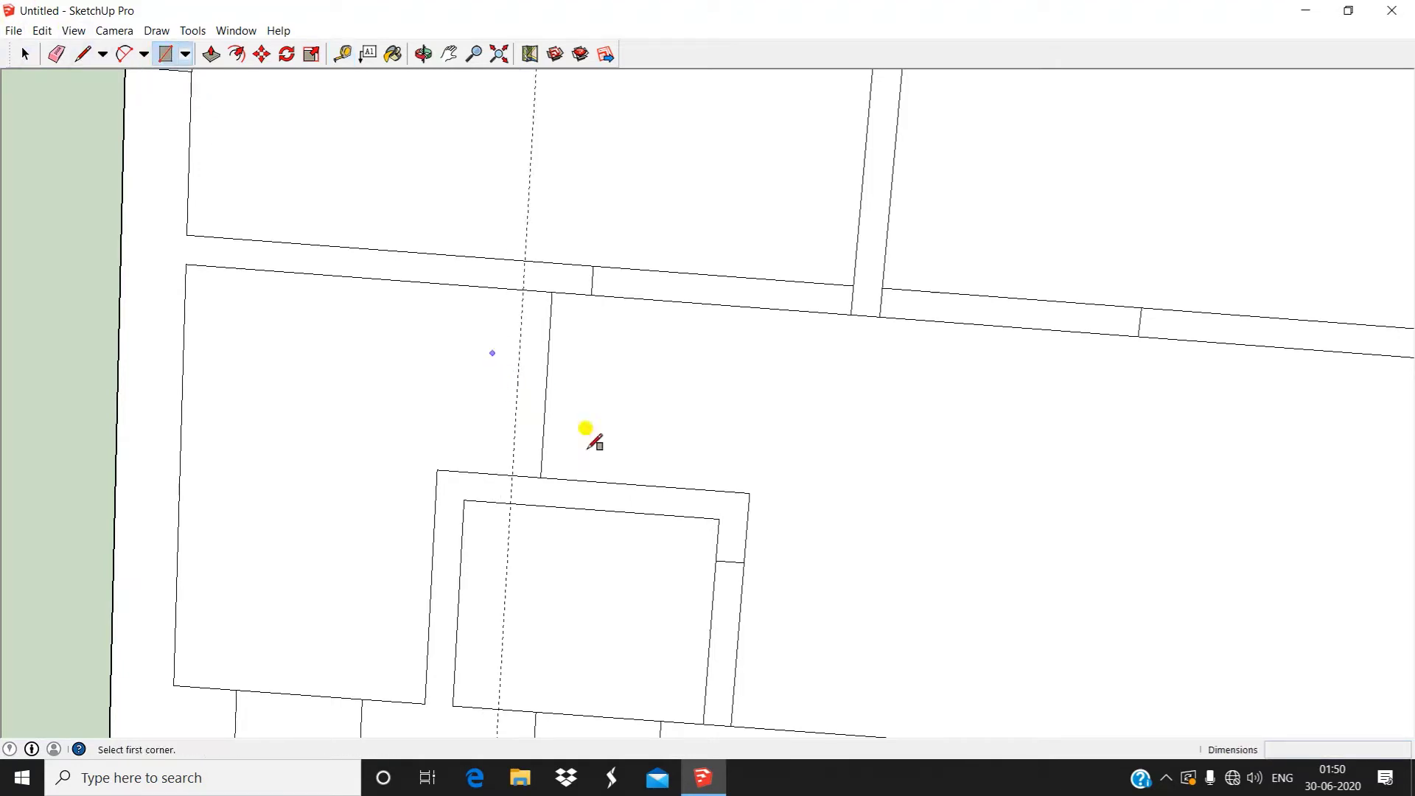
{"action": "left_click", "coordinate": [523, 289]}
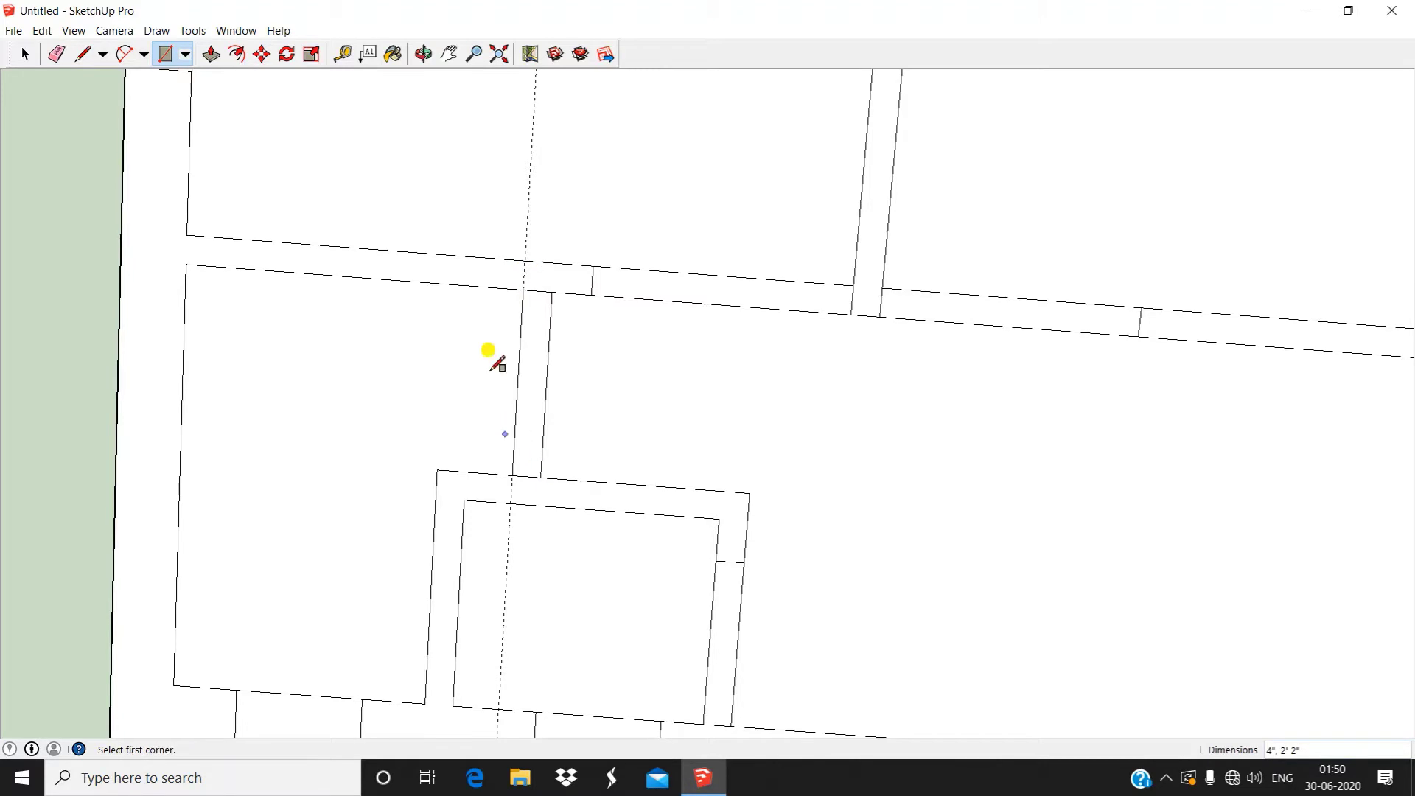
{"action": "scroll", "coordinate": [356, 214], "scroll_direction": "down", "scroll_amount": 2}
Erase the dashed guide line running through the passage and the small enclosed room
{"action": "left_click", "coordinate": [55, 58]}
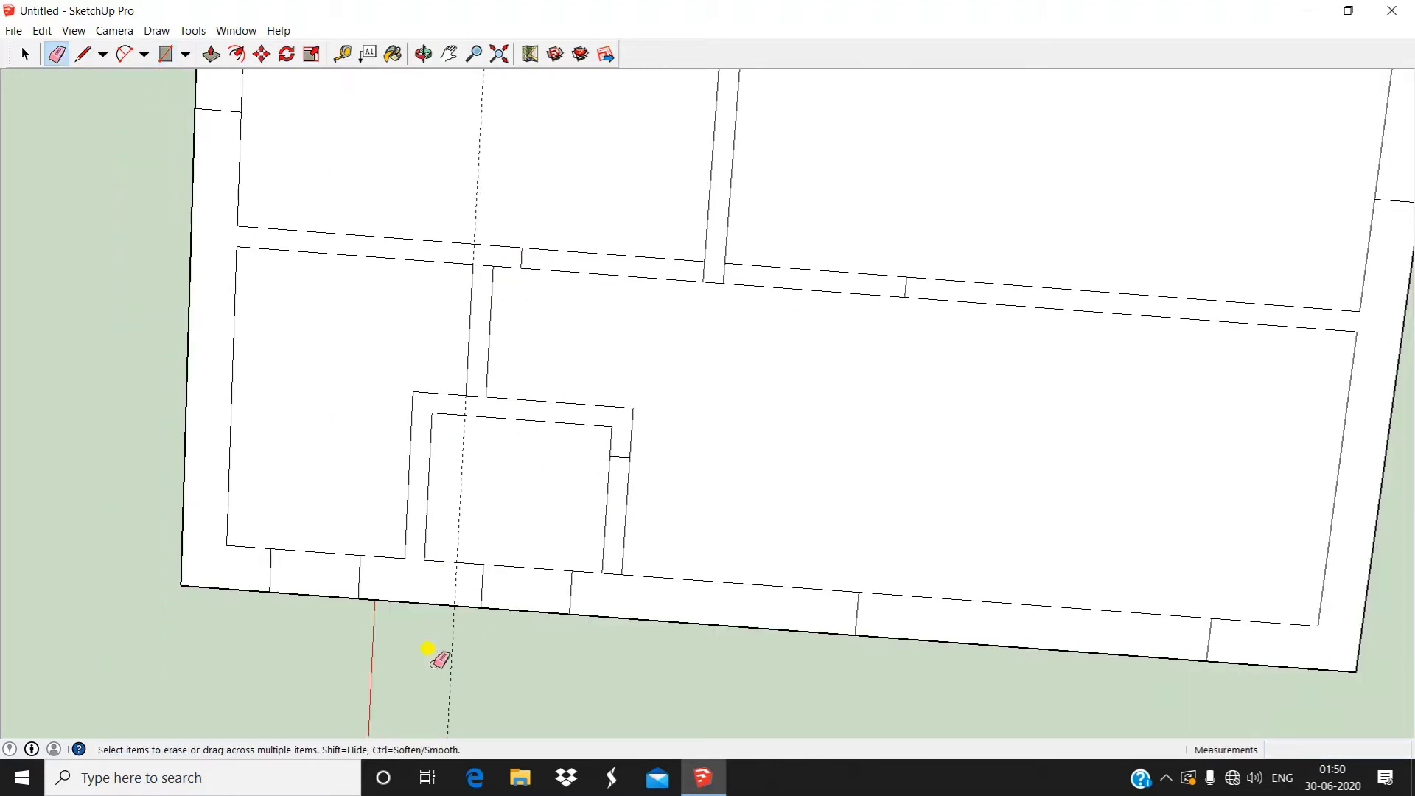
{"action": "mouse_move", "coordinate": [447, 587]}
{"action": "middle_mouse_down"}
{"action": "mouse_move", "coordinate": [688, 329]}
{"action": "mouse_move", "coordinate": [781, 452]}
{"action": "mouse_move", "coordinate": [821, 395]}
{"action": "mouse_move", "coordinate": [787, 594]}
{"action": "mouse_move", "coordinate": [840, 509]}
{"action": "mouse_move", "coordinate": [746, 354]}
{"action": "middle_mouse_up"}
{"action": "key", "text": "space"}
{"action": "key", "text": "o"}
{"action": "left_click_drag", "start_coordinate": [629, 249], "coordinate": [589, 436]}
{"action": "key", "text": "space"}
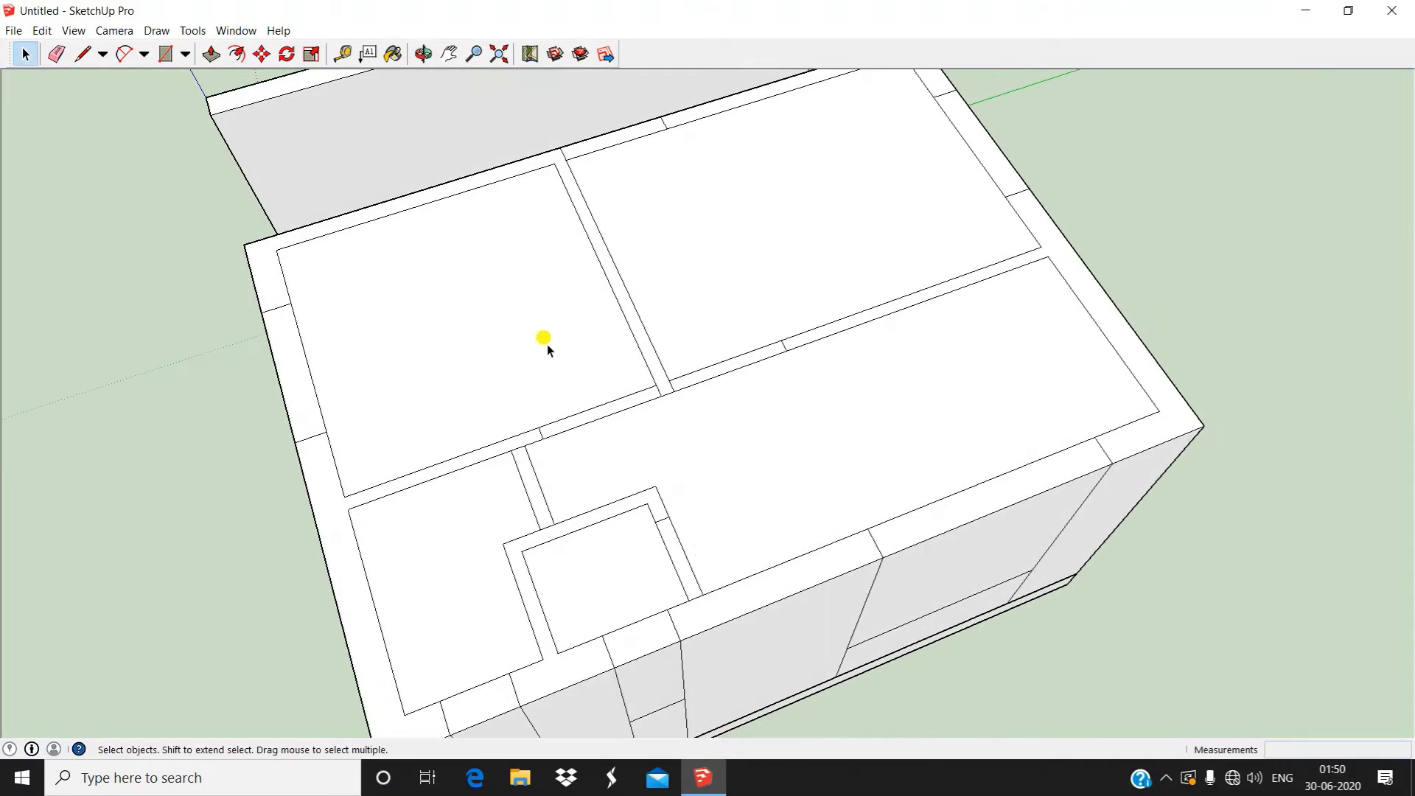
Delete the top faces covering the three largest rooms
{"action": "left_click", "coordinate": [450, 272]}
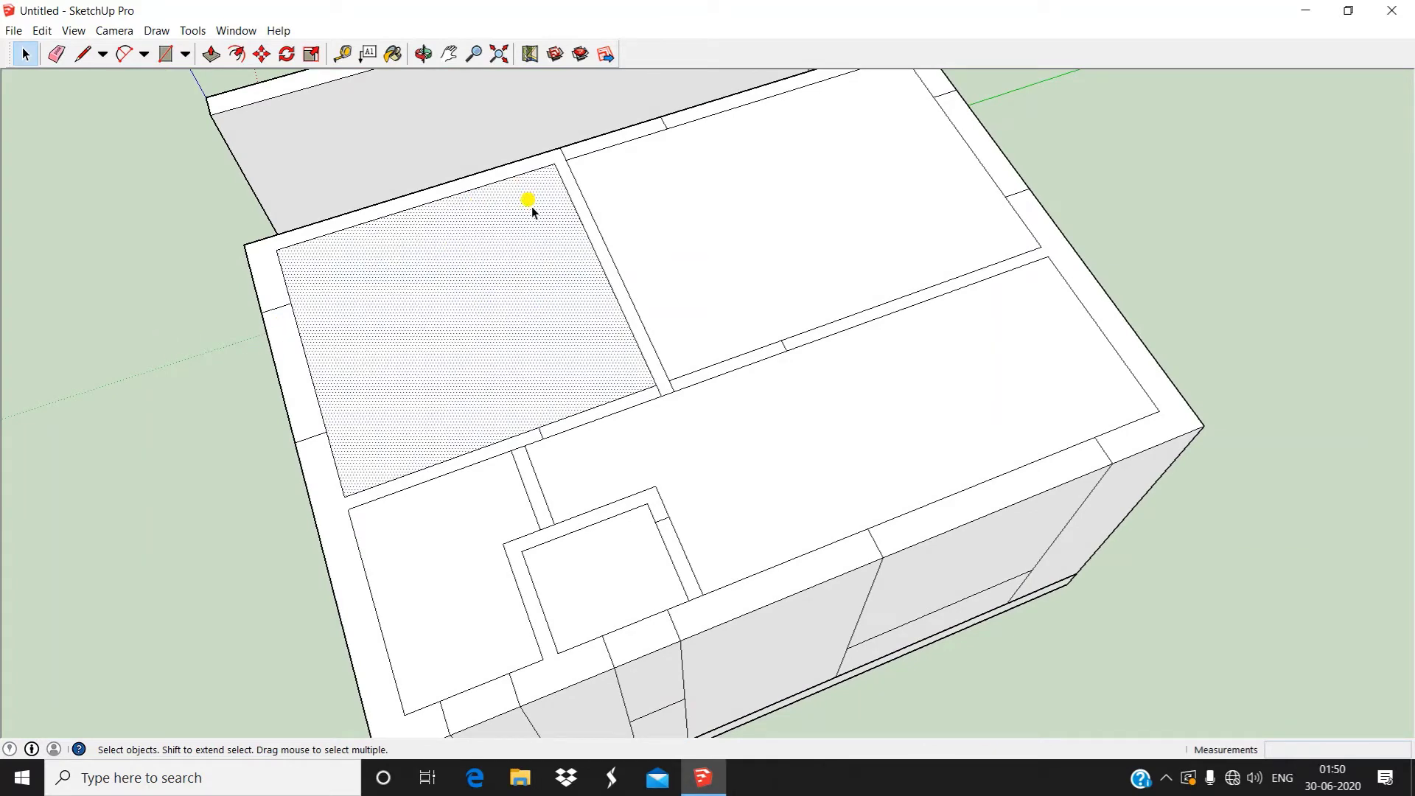
{"action": "key", "text": "Delete"}
{"action": "left_click", "coordinate": [799, 206]}
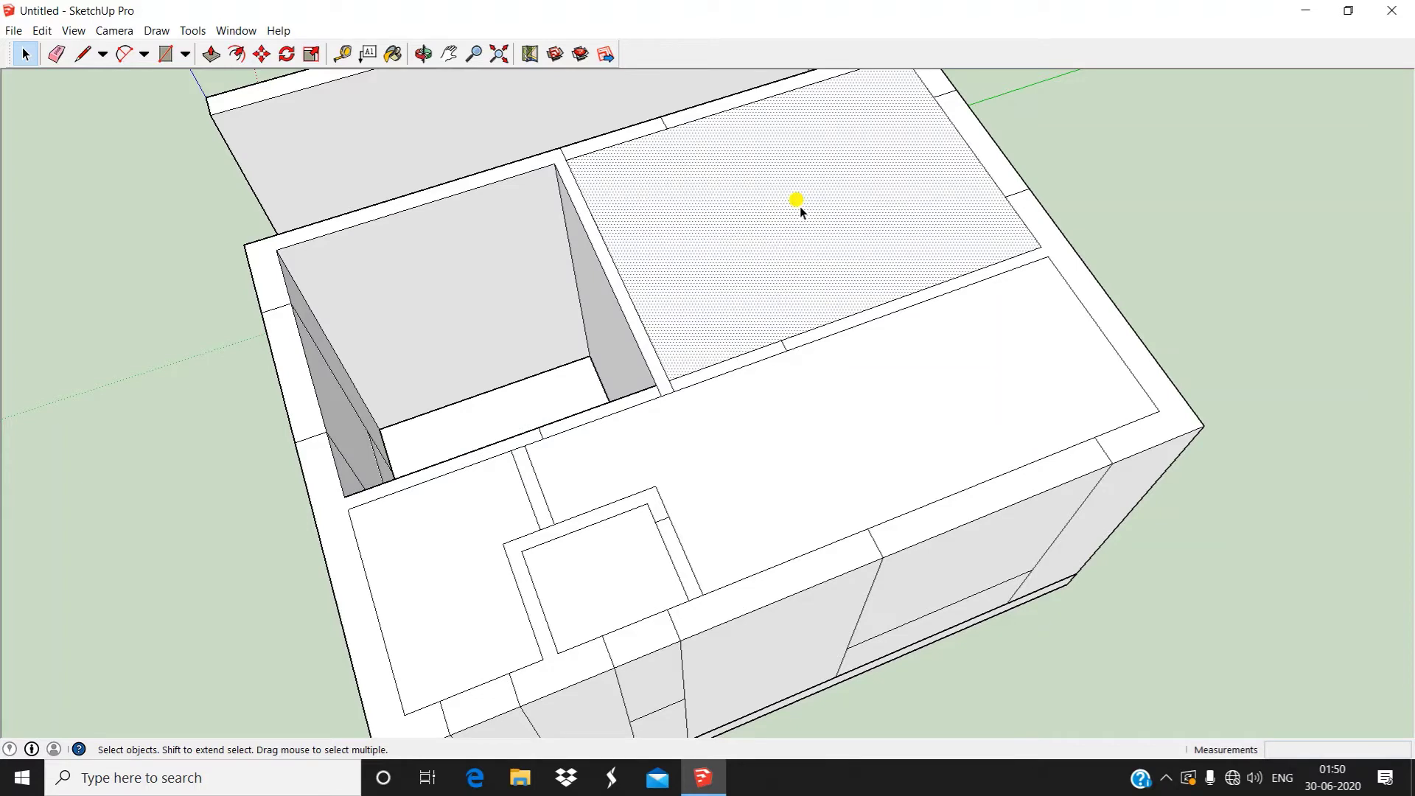
{"action": "key", "text": "Delete"}
{"action": "left_click", "coordinate": [830, 420]}
{"action": "key", "text": "Delete"}
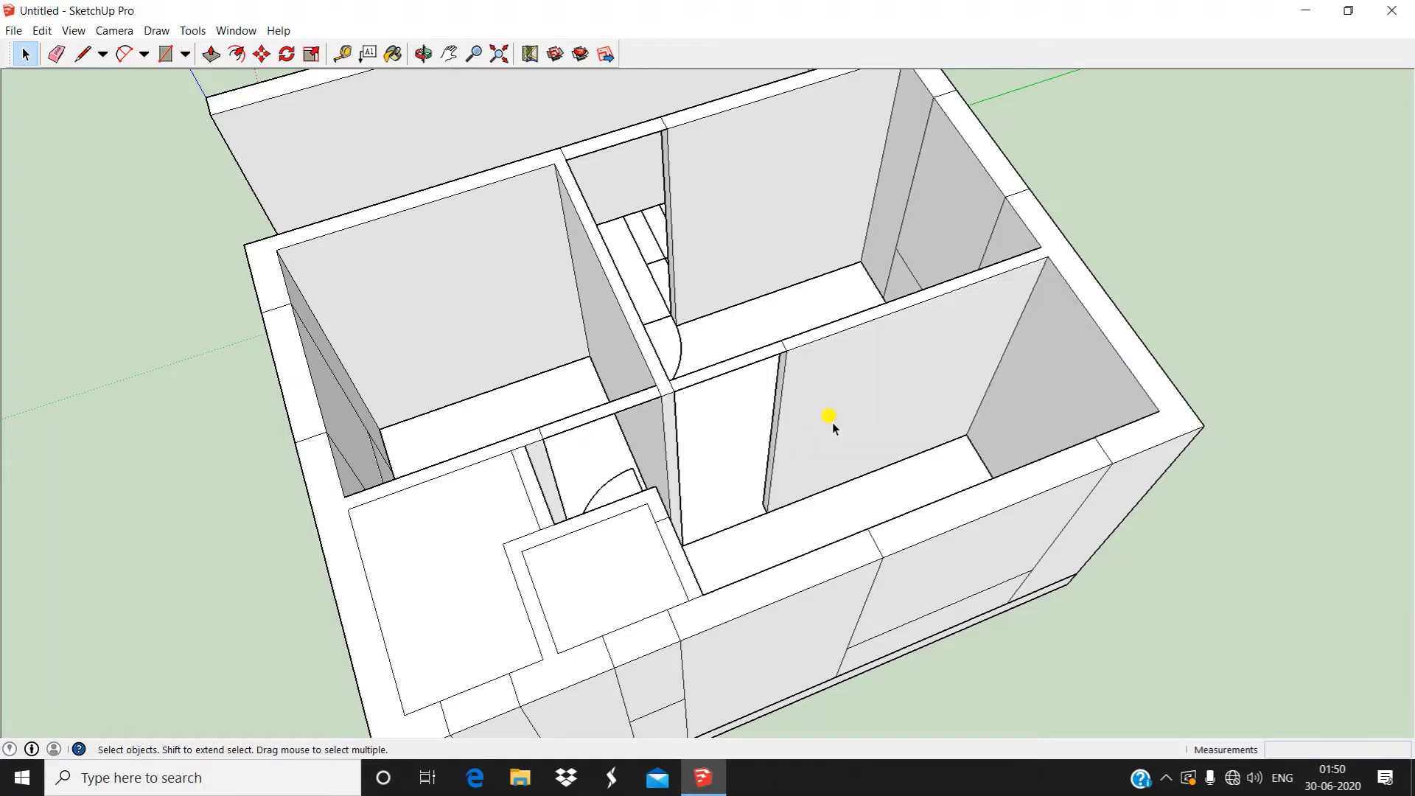
Delete the top faces covering the corner room and the small enclosed room
{"action": "left_click", "coordinate": [442, 538]}
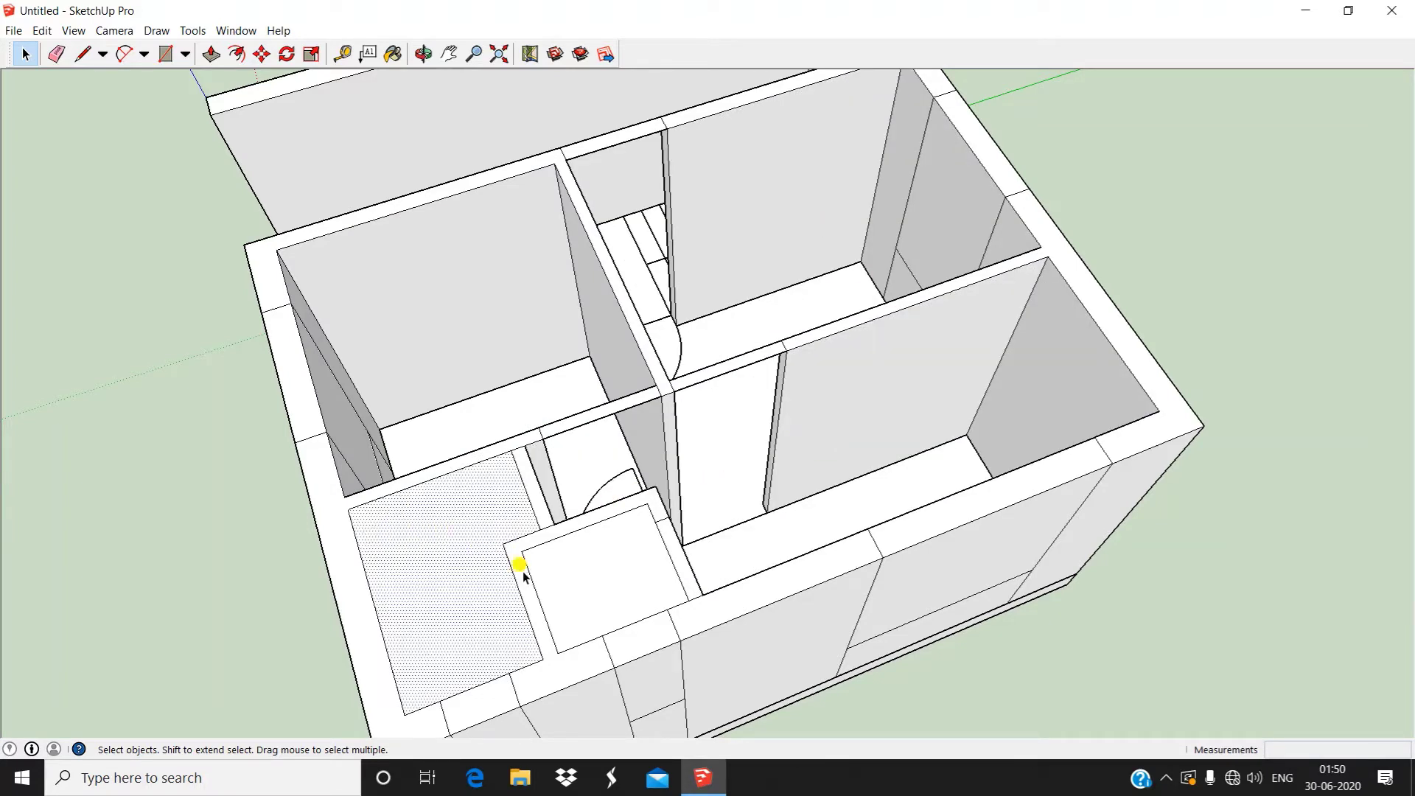
{"action": "key", "text": "Delete"}
{"action": "scroll", "coordinate": [560, 582], "scroll_direction": "down", "scroll_amount": 3}
{"action": "left_click", "coordinate": [594, 591]}
{"action": "key", "text": "Delete"}
Delete the vertical face filling the window opening above the sill in the front wall
{"action": "middle_click_drag", "start_coordinate": [278, 667], "coordinate": [729, 319]}
{"action": "left_click", "coordinate": [612, 422]}
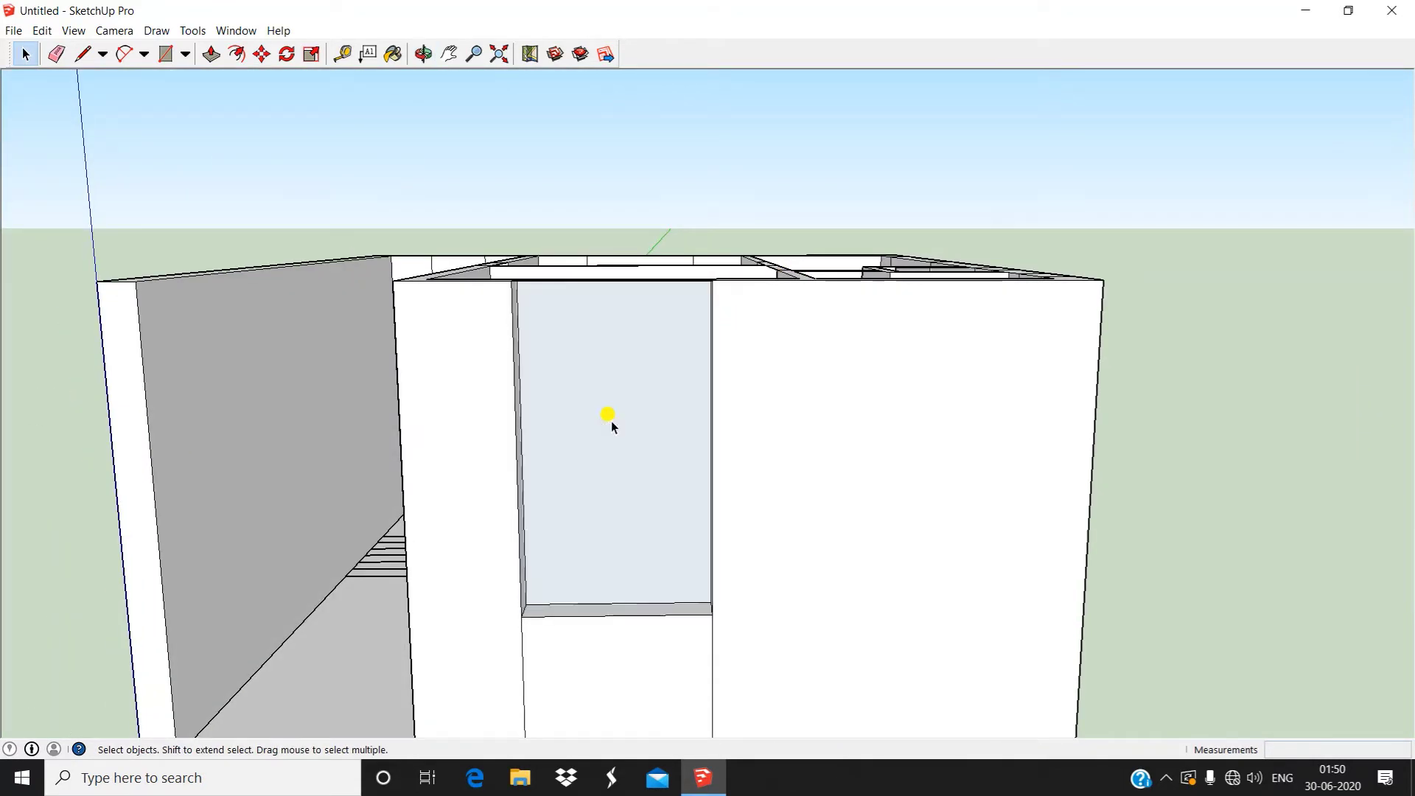
{"action": "mouse_move", "coordinate": [663, 546]}
{"action": "middle_mouse_down"}
{"action": "mouse_move", "coordinate": [729, 413]}
{"action": "mouse_move", "coordinate": [715, 518]}
{"action": "mouse_move", "coordinate": [651, 543]}
{"action": "middle_mouse_up"}
{"action": "scroll", "coordinate": [730, 409], "scroll_direction": "down", "scroll_amount": 3}
{"action": "scroll", "coordinate": [651, 543], "scroll_direction": "up", "scroll_amount": 2}
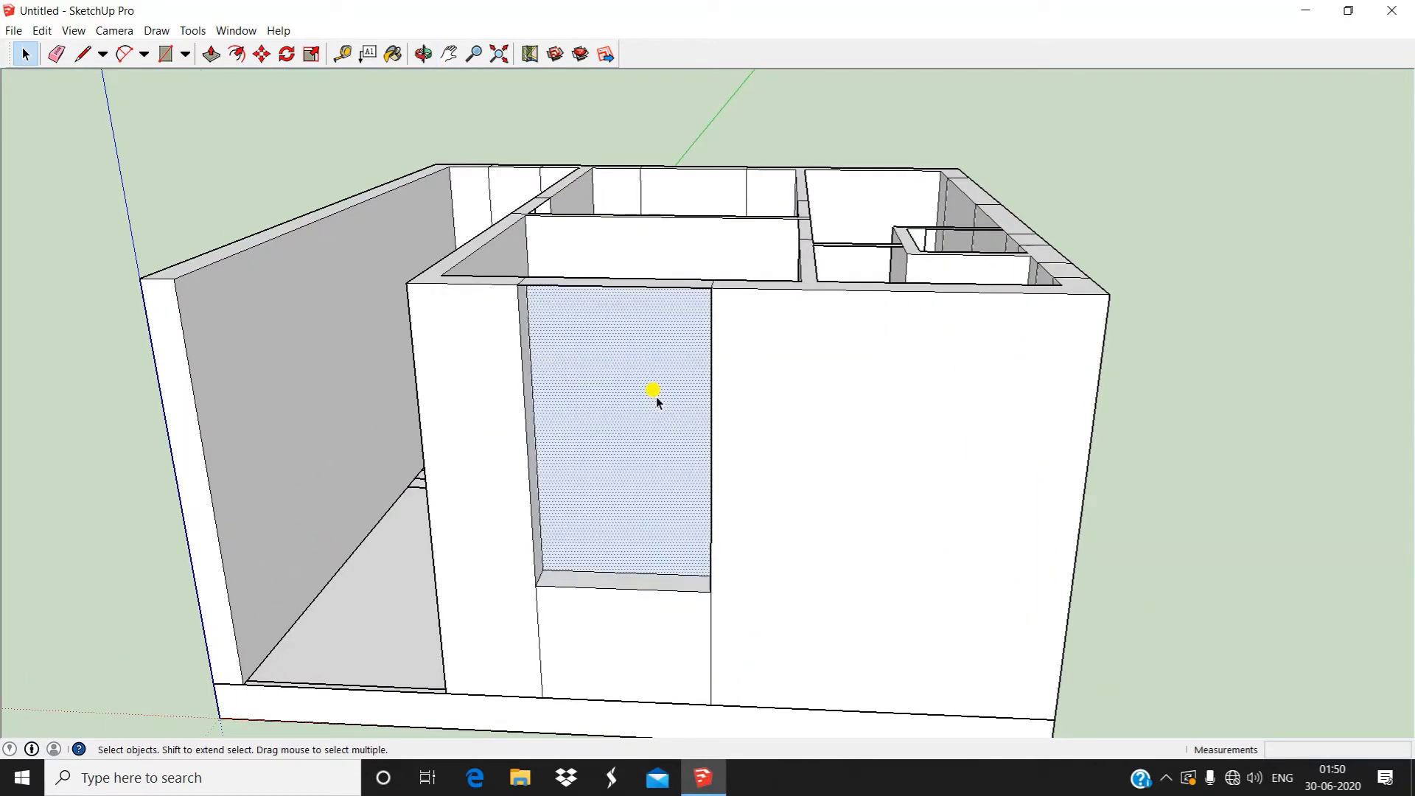
{"action": "key", "text": "Delete"}
{"action": "middle_click_drag", "start_coordinate": [643, 391], "coordinate": [657, 577]}
{"action": "scroll", "coordinate": [540, 477], "scroll_direction": "up", "scroll_amount": 2}
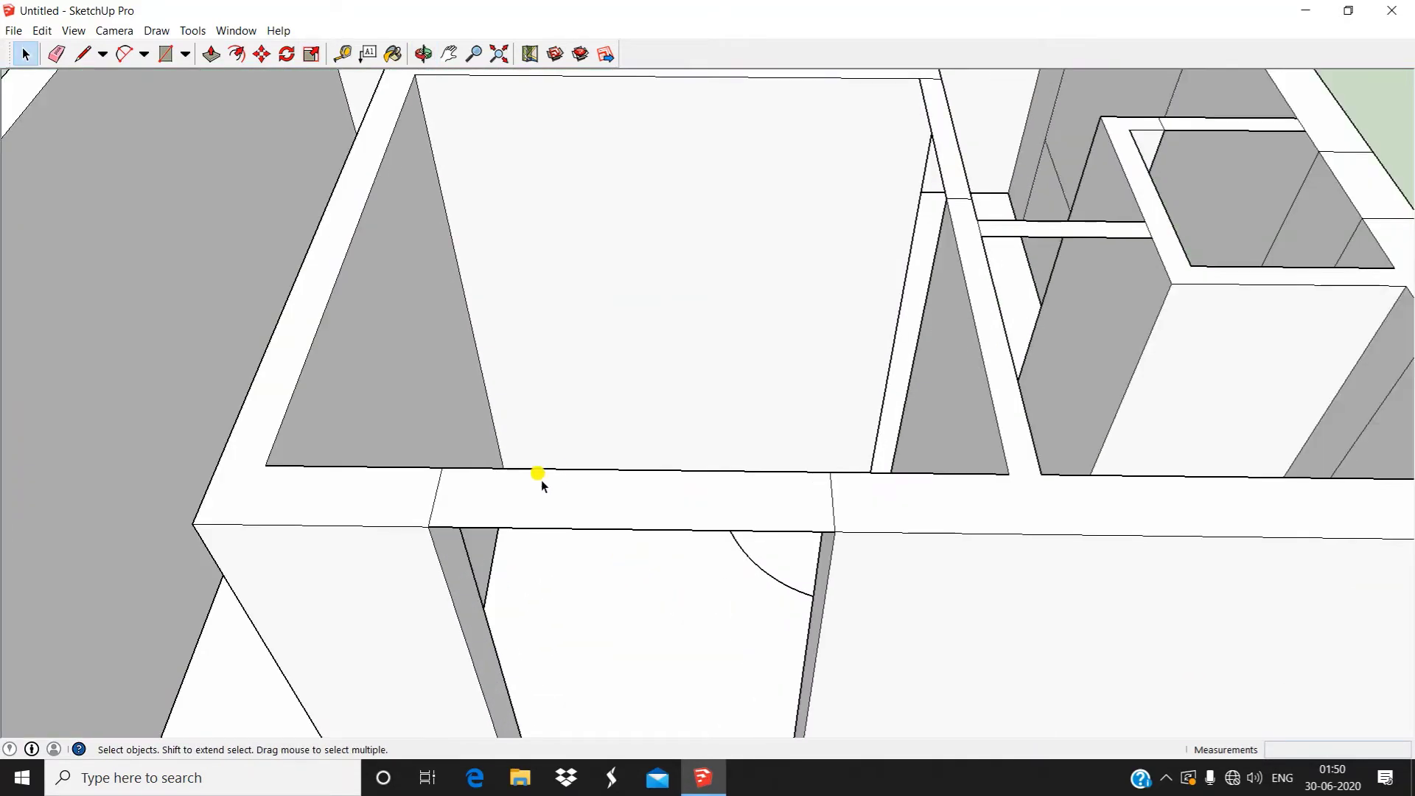
{"action": "scroll", "coordinate": [559, 439], "scroll_direction": "down", "scroll_amount": 5}
{"action": "middle_click_drag", "start_coordinate": [559, 439], "coordinate": [590, 398]}
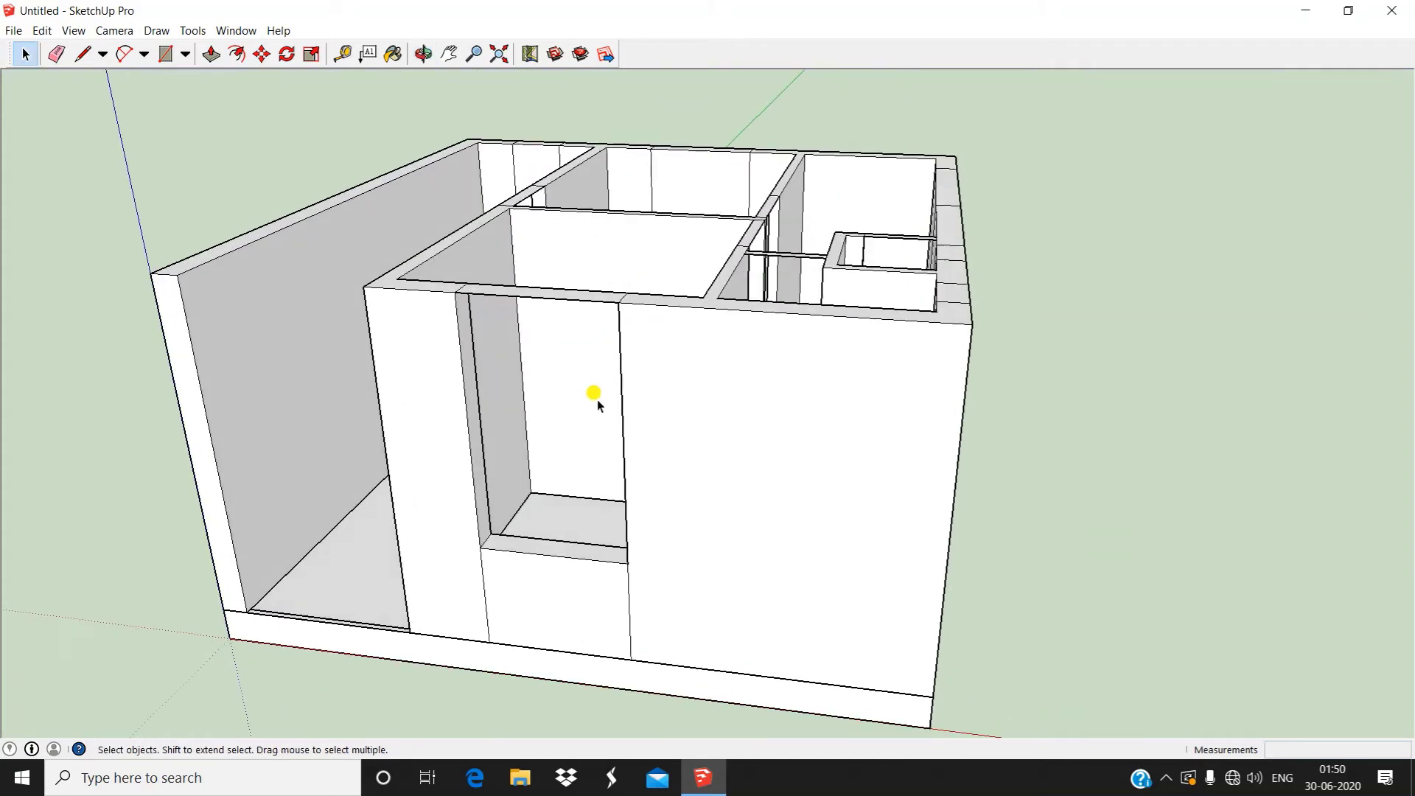
Delete the three vertical faces filling the window openings above the sills in the side wall
{"action": "scroll", "coordinate": [483, 432], "scroll_direction": "up", "scroll_amount": 3}
{"action": "scroll", "coordinate": [334, 385], "scroll_direction": "down", "scroll_amount": 4}
{"action": "middle_click_drag", "start_coordinate": [1090, 351], "coordinate": [473, 374]}
{"action": "left_click", "coordinate": [468, 373]}
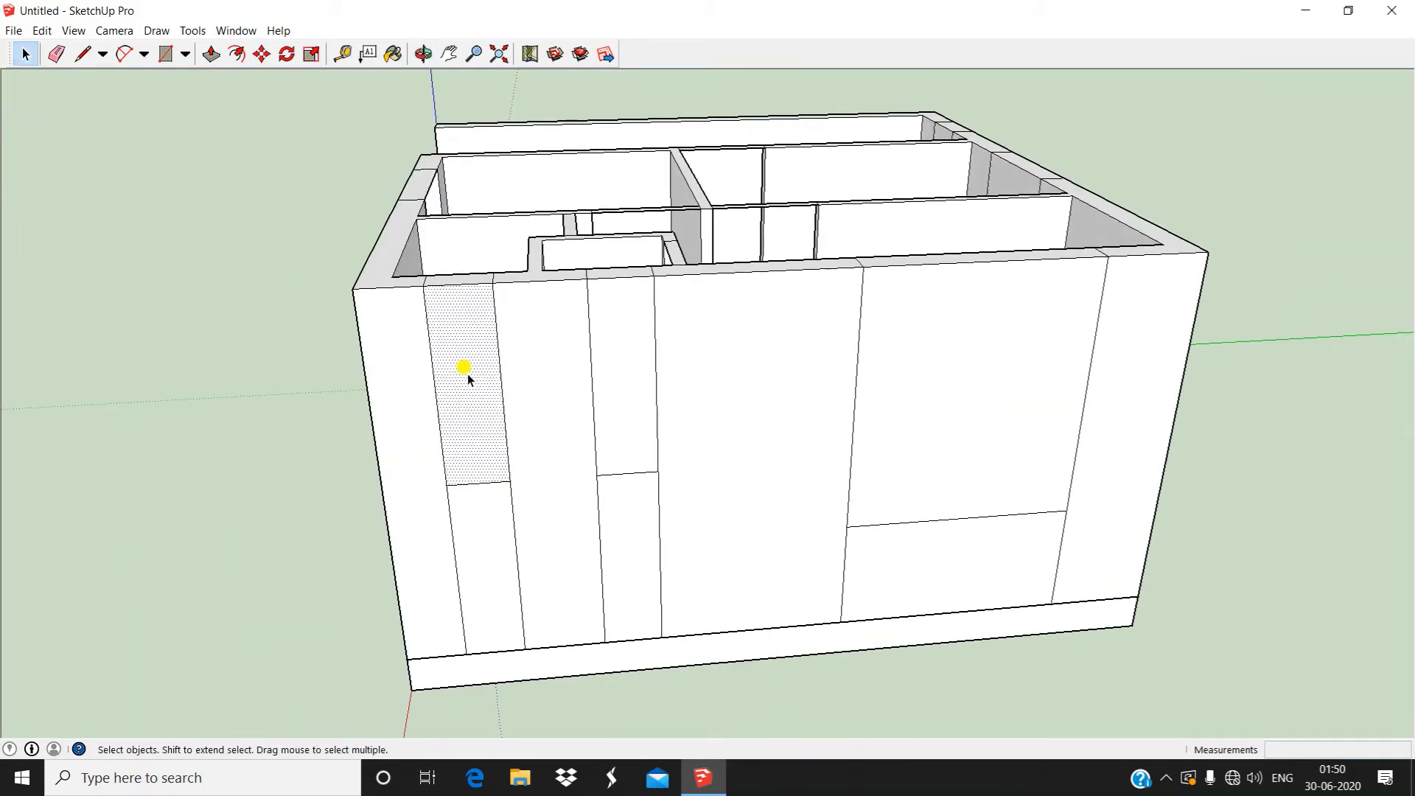
{"action": "key", "text": "Delete"}
{"action": "left_click", "coordinate": [629, 358]}
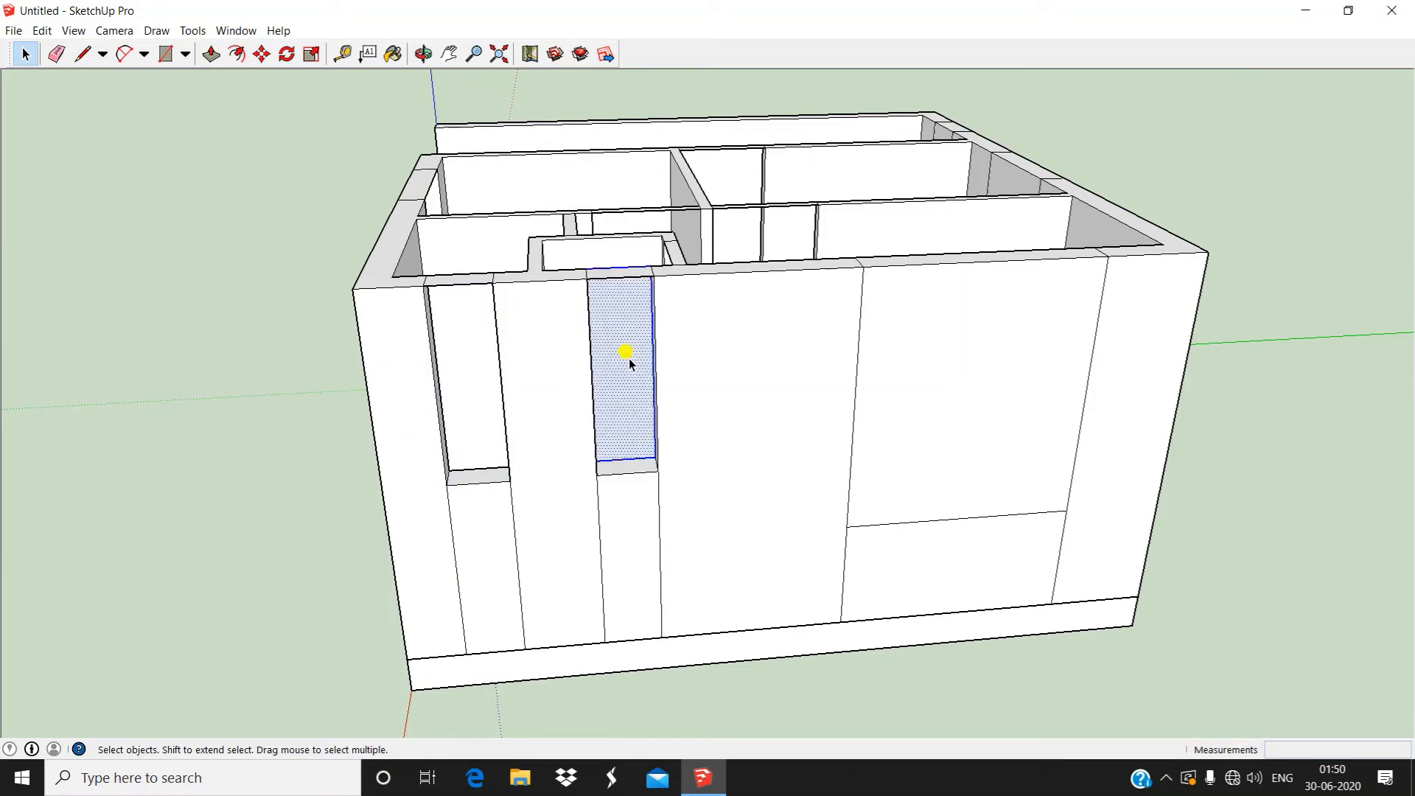
{"action": "key", "text": "Delete"}
{"action": "left_click", "coordinate": [1017, 363]}
{"action": "key", "text": "Delete"}
Delete the two vertical faces filling the window openings above the sills in the back wall
{"action": "middle_click_drag", "start_coordinate": [993, 361], "coordinate": [635, 484]}
{"action": "scroll", "coordinate": [754, 481], "scroll_direction": "up", "scroll_amount": 3}
{"action": "left_click", "coordinate": [755, 482]}
{"action": "key", "text": "Delete"}
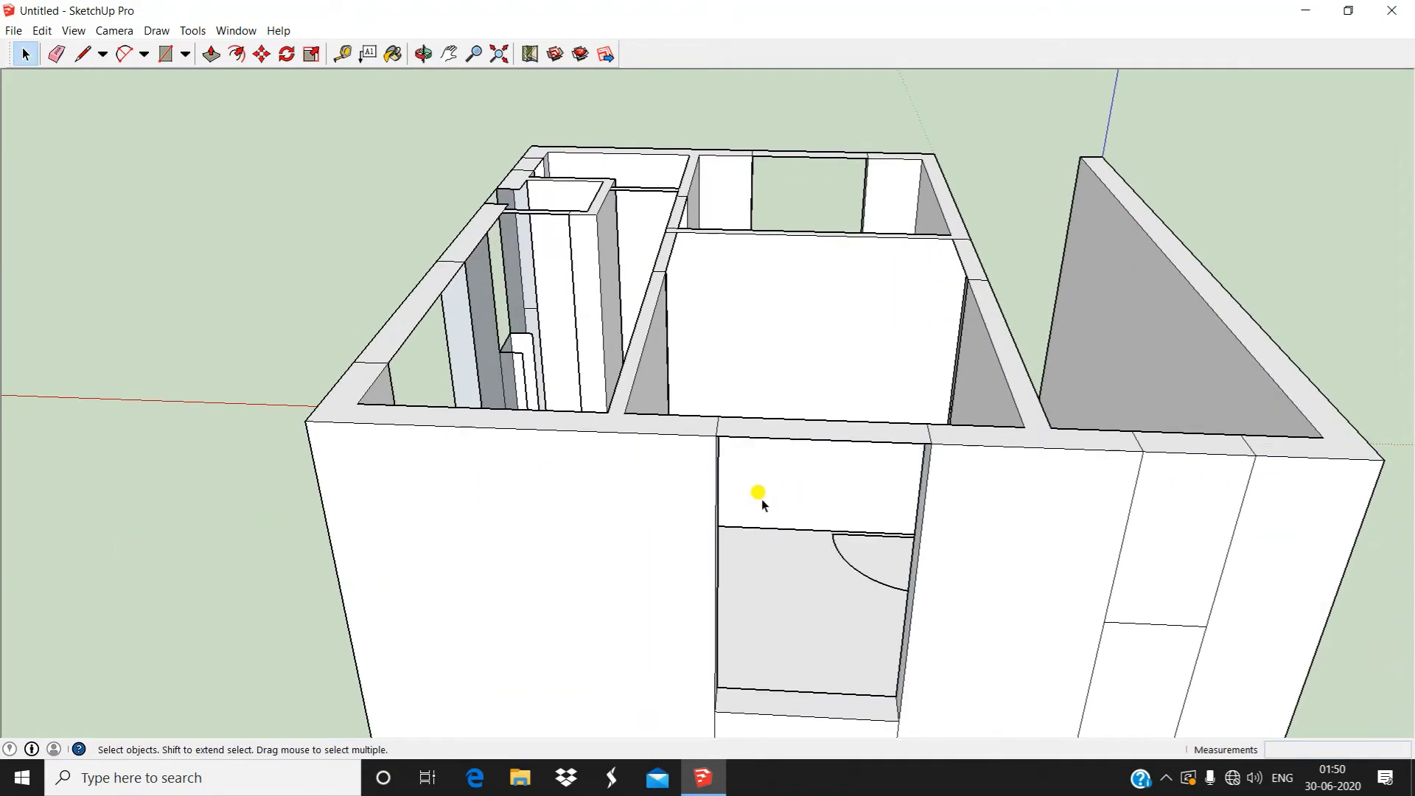
{"action": "left_click", "coordinate": [1203, 520]}
{"action": "key", "text": "Delete"}
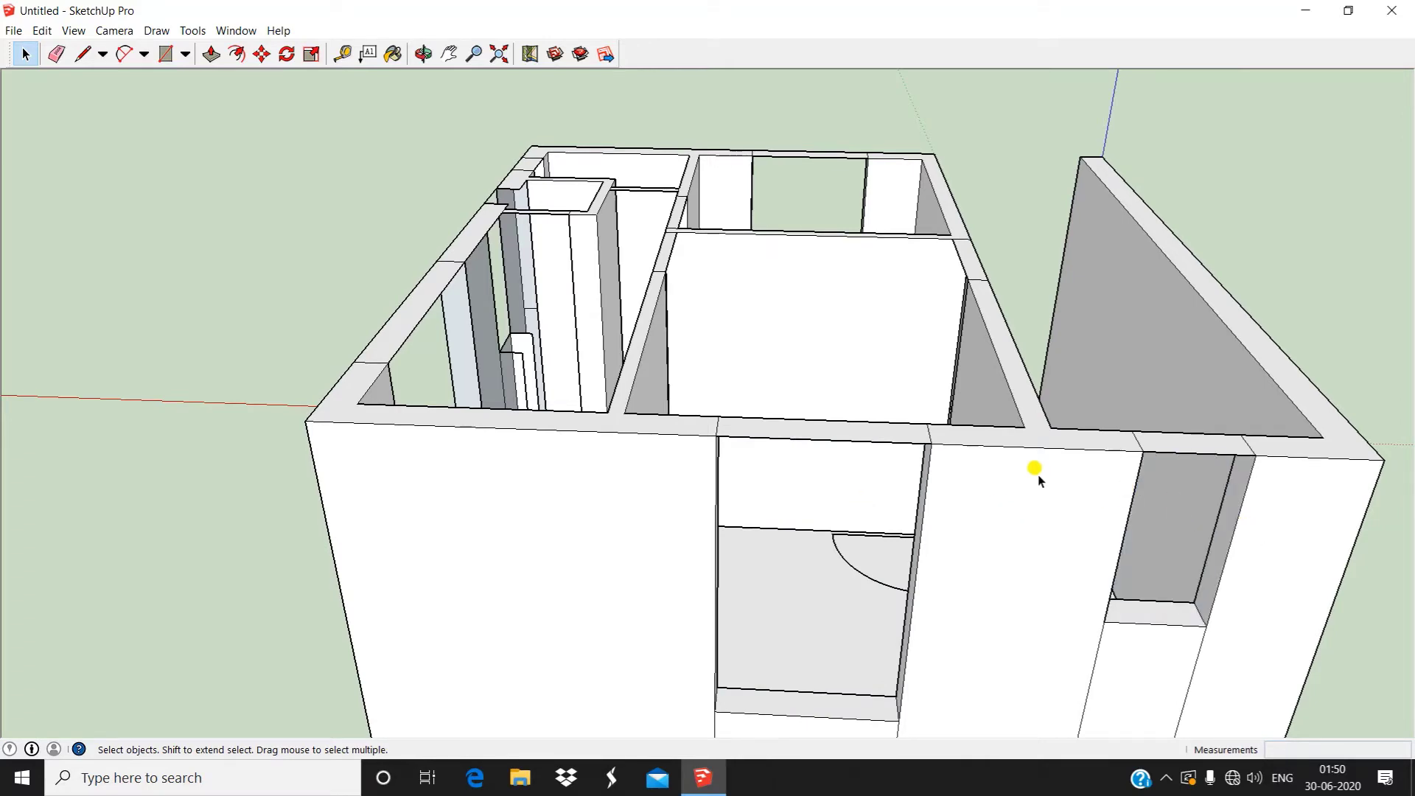
Push/Pull the underside of the bridge above the front-wall window down 3' to form a lintel
{"action": "middle_click_drag", "start_coordinate": [1036, 474], "coordinate": [1274, 376]}
{"action": "middle_click_drag", "start_coordinate": [467, 442], "coordinate": [251, 144]}
{"action": "scroll", "coordinate": [590, 214], "scroll_direction": "up", "scroll_amount": 6}
{"action": "left_click", "coordinate": [212, 55]}
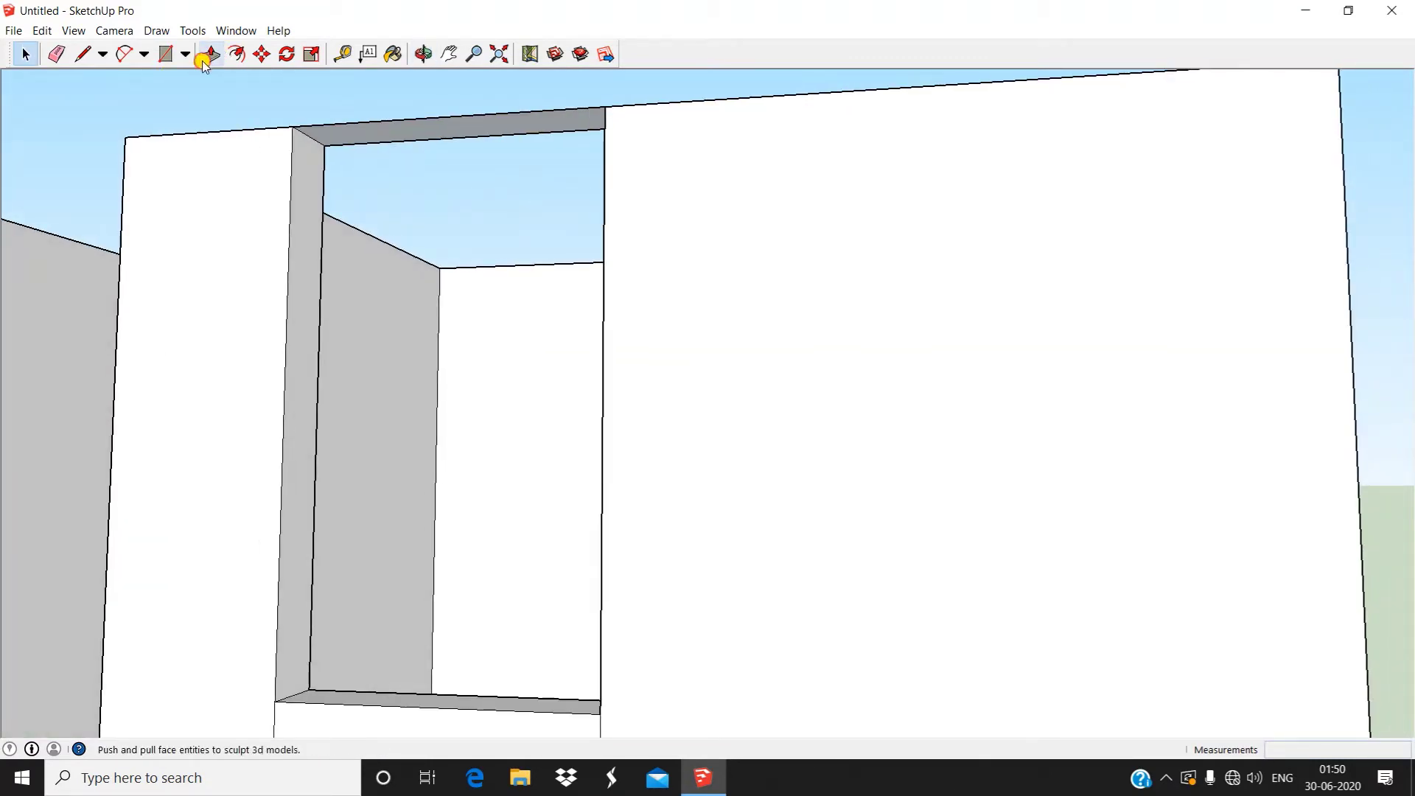
{"action": "left_click", "coordinate": [496, 134]}
{"action": "scroll", "coordinate": [412, 119], "scroll_direction": "down", "scroll_amount": 2}
{"action": "middle_click_drag", "start_coordinate": [430, 132], "coordinate": [412, 218]}
{"action": "left_click", "coordinate": [411, 217]}
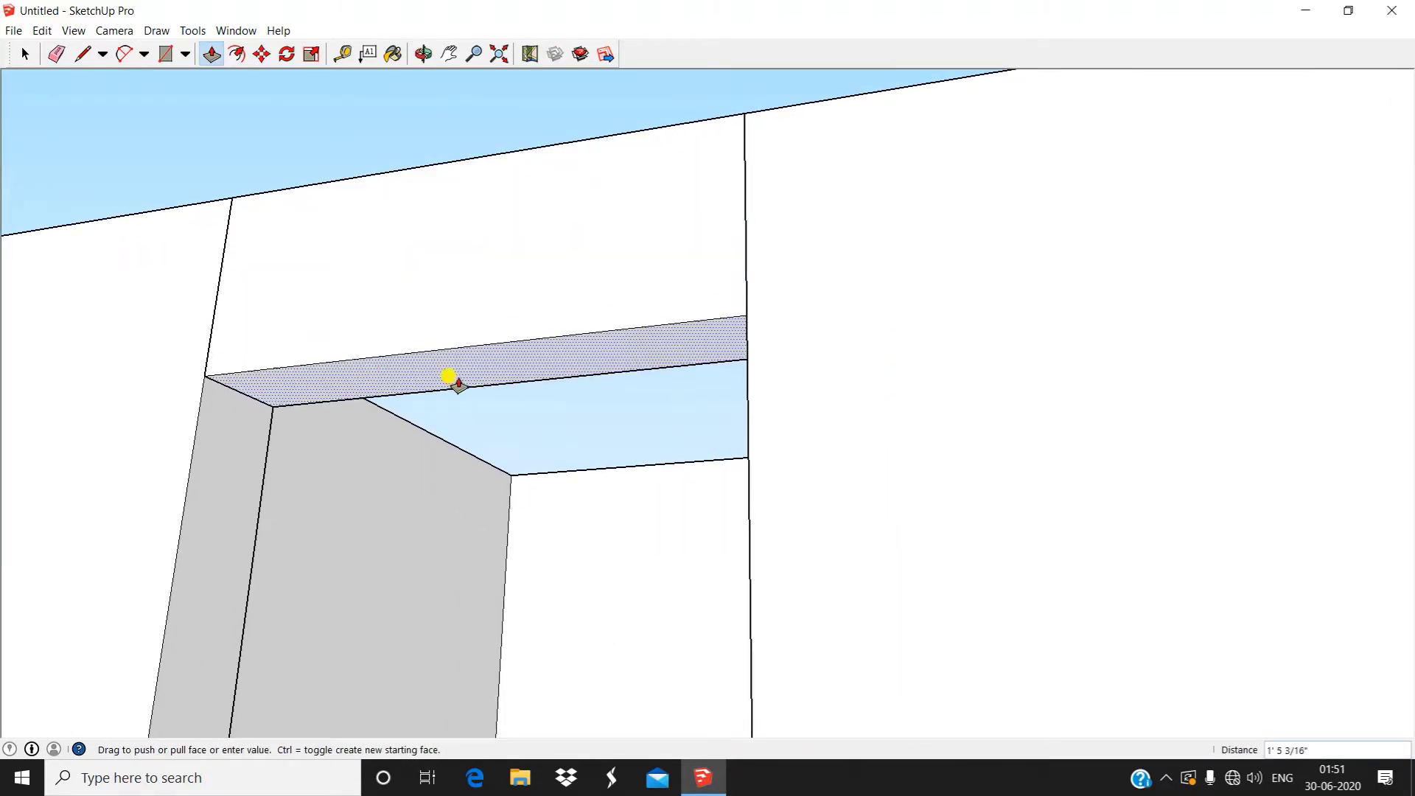
{"action": "scroll", "coordinate": [457, 365], "scroll_direction": "down", "scroll_amount": 2}
{"action": "mouse_move", "coordinate": [457, 365]}
{"action": "middle_mouse_down"}
{"action": "mouse_move", "coordinate": [468, 537]}
{"action": "mouse_move", "coordinate": [410, 538]}
{"action": "mouse_move", "coordinate": [436, 679]}
{"action": "mouse_move", "coordinate": [457, 322]}
{"action": "mouse_move", "coordinate": [459, 354]}
{"action": "middle_mouse_up"}
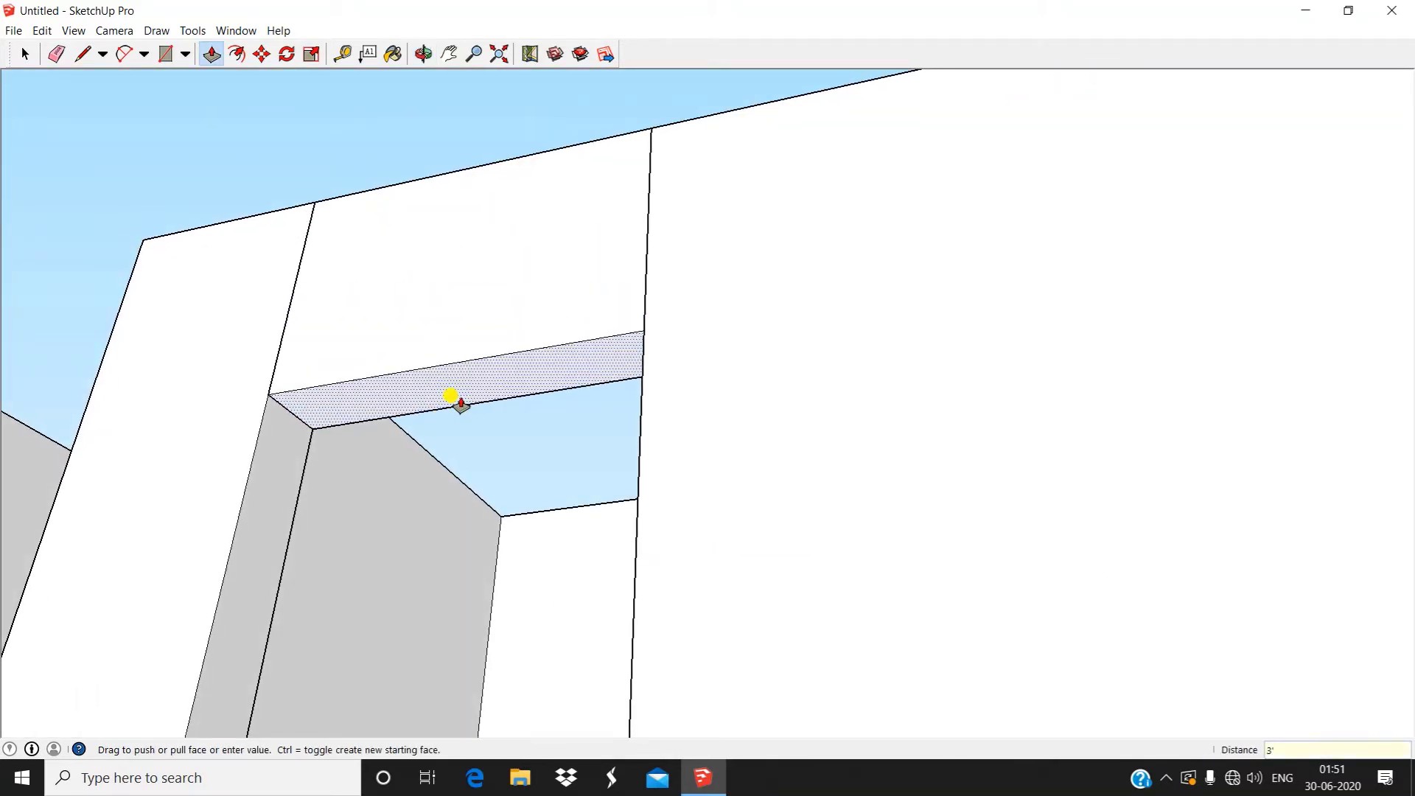
{"action": "left_click", "coordinate": [457, 398]}
{"action": "key", "text": "space"}
Push/Pull the underside of the bridge above the doorway between the staircase passage and the room down 3'
{"action": "middle_click_drag", "start_coordinate": [457, 395], "coordinate": [411, 253]}
{"action": "key", "text": "o"}
{"action": "left_click_drag", "start_coordinate": [499, 303], "coordinate": [664, 366]}
{"action": "key", "text": "space"}
{"action": "middle_click_drag", "start_coordinate": [663, 366], "coordinate": [604, 322]}
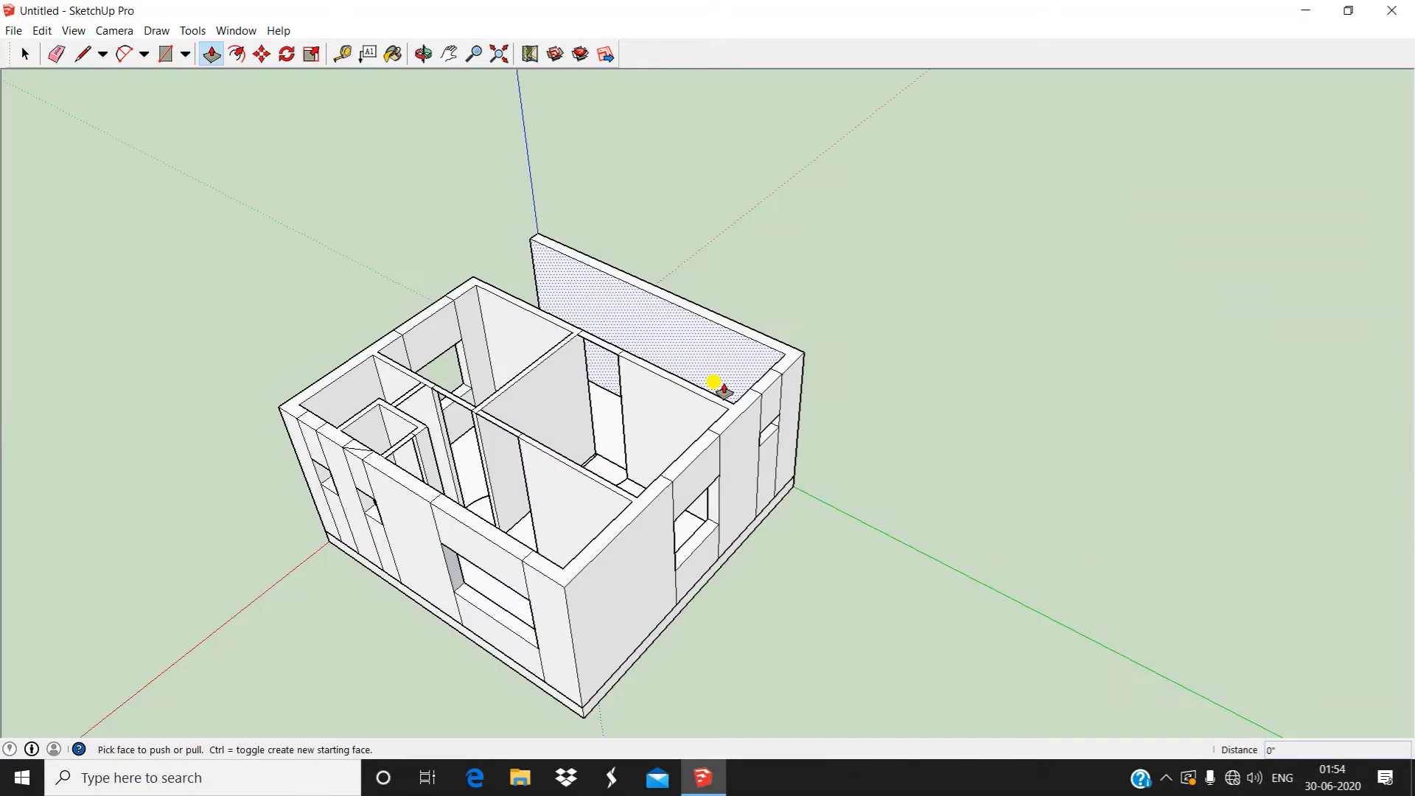
{"action": "middle_click_drag", "start_coordinate": [723, 389], "coordinate": [597, 452]}
{"action": "scroll", "coordinate": [598, 471], "scroll_direction": "up", "scroll_amount": 8}
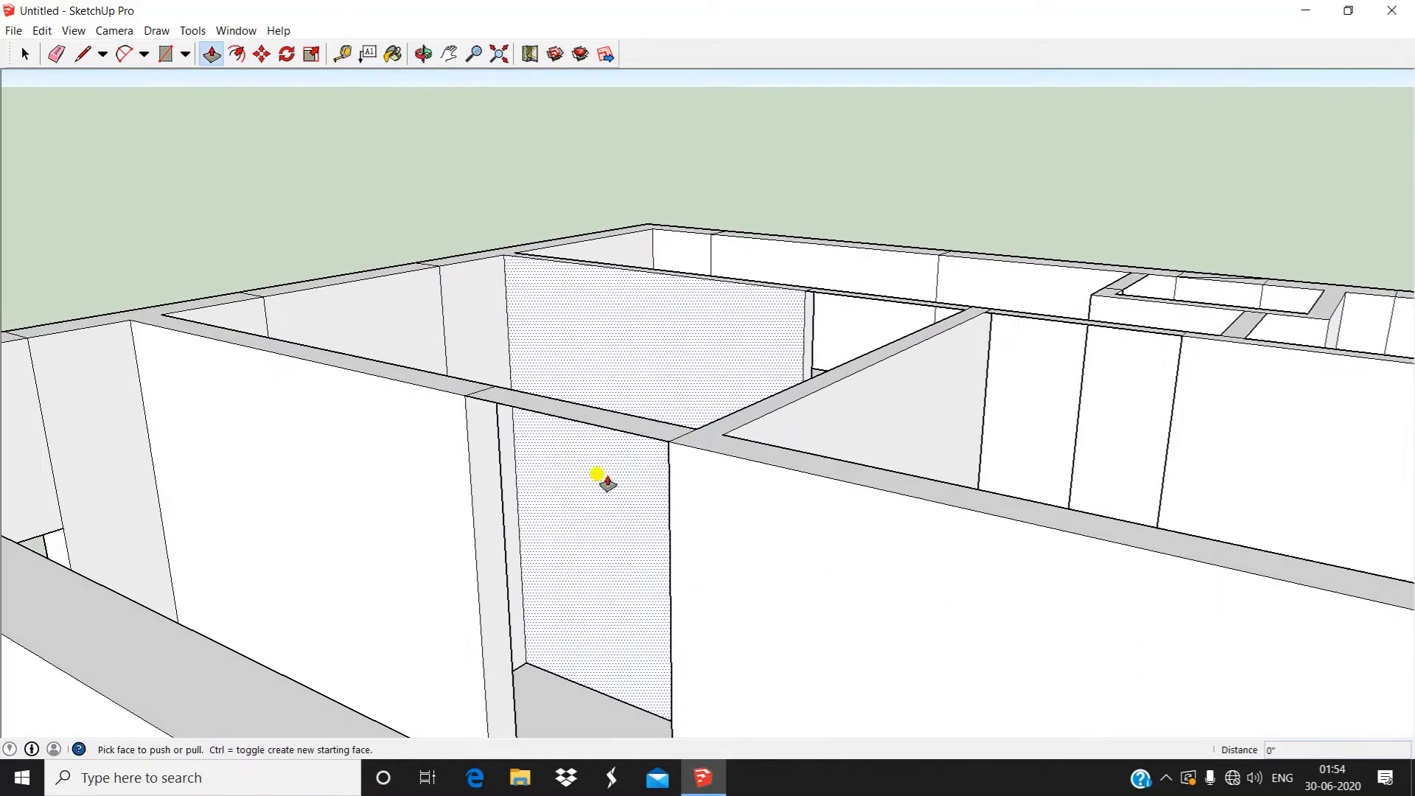
{"action": "scroll", "coordinate": [582, 413], "scroll_direction": "up", "scroll_amount": 5}
{"action": "middle_click_drag", "start_coordinate": [537, 331], "coordinate": [447, 223]}
{"action": "left_click_drag", "start_coordinate": [388, 107], "coordinate": [409, 291]}
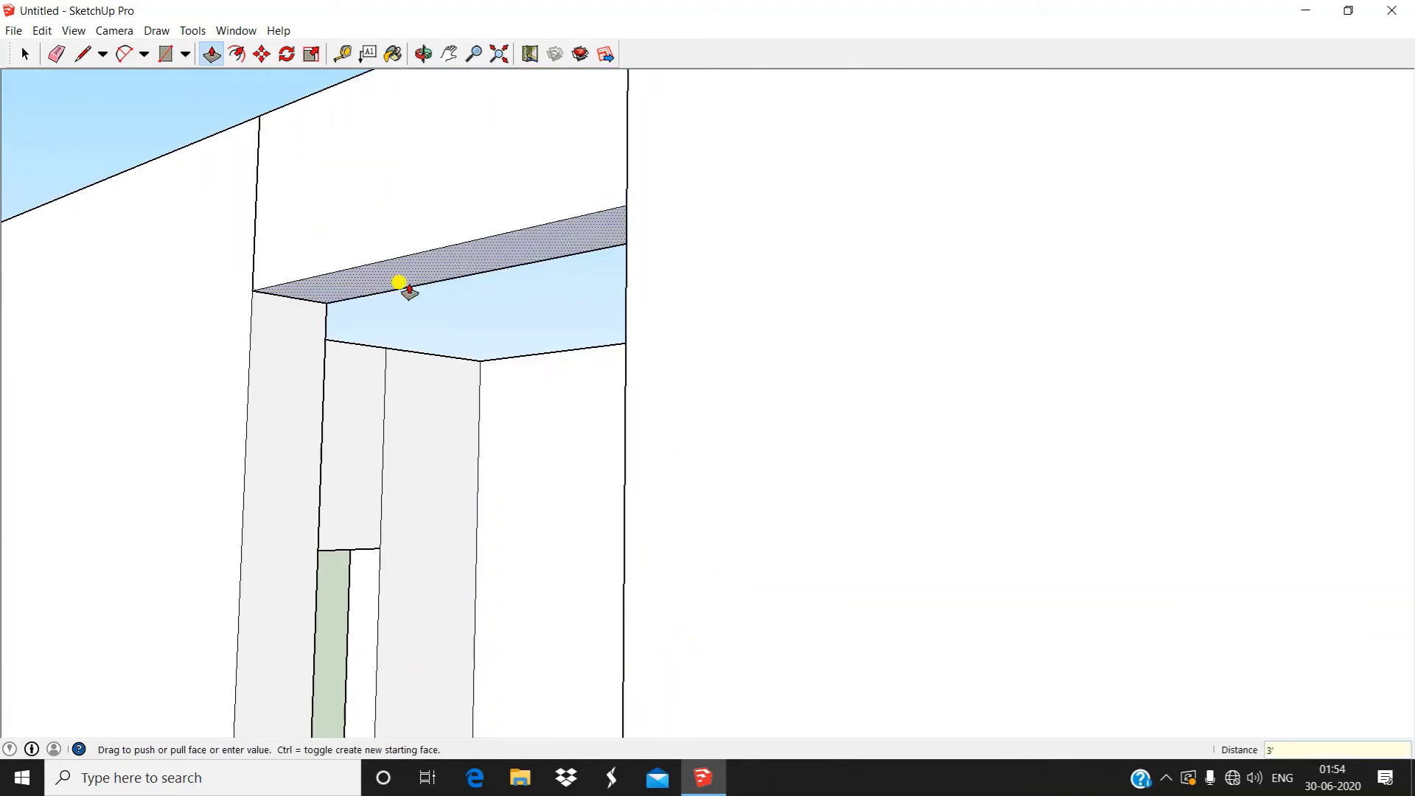
{"action": "left_click", "coordinate": [409, 289]}
{"action": "key", "text": "space"}
Reverse the underside face of the bridge above the doorway in the central interior wall
{"action": "middle_click_drag", "start_coordinate": [405, 281], "coordinate": [843, 537]}
{"action": "scroll", "coordinate": [535, 449], "scroll_direction": "up", "scroll_amount": 5}
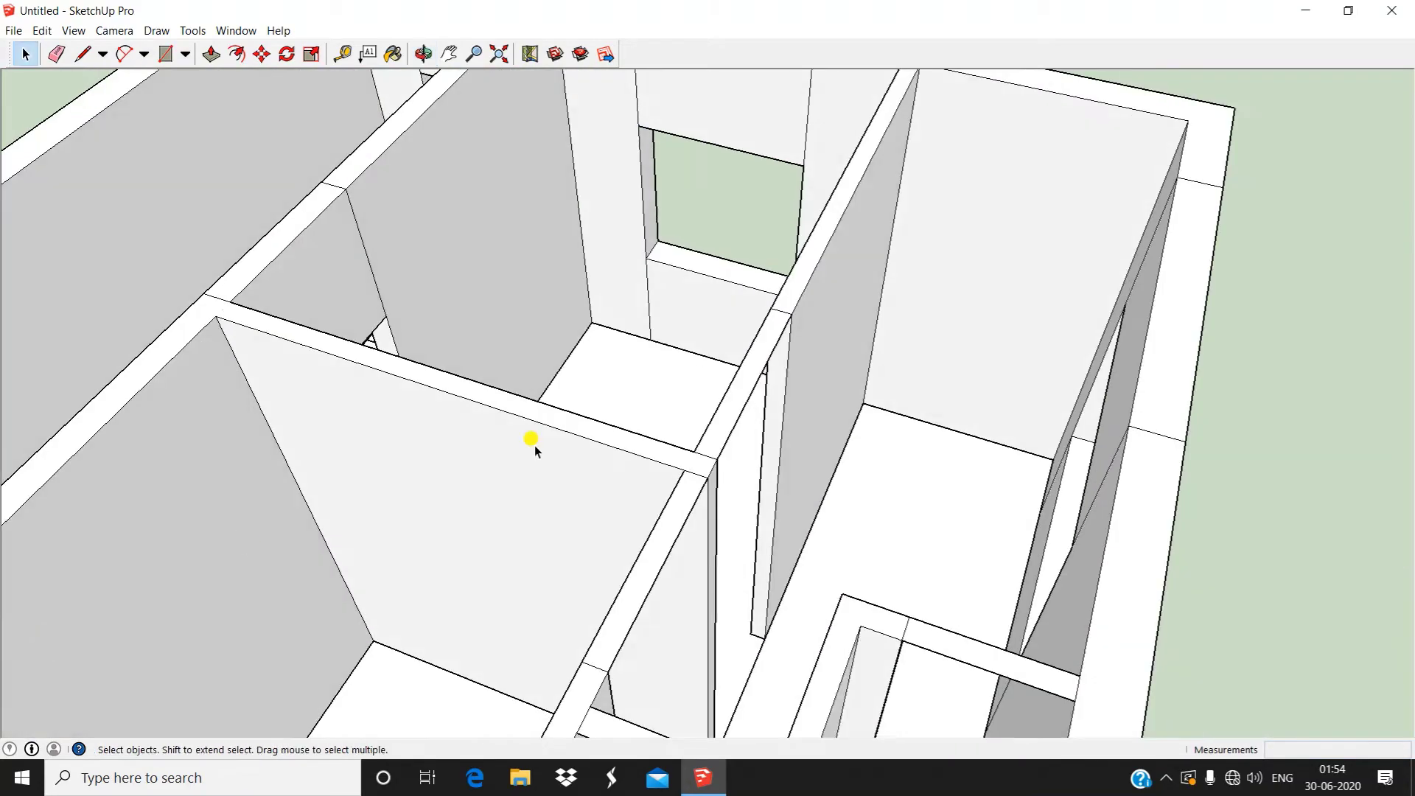
{"action": "middle_click_drag", "start_coordinate": [535, 449], "coordinate": [203, 123]}
{"action": "left_click", "coordinate": [208, 54]}
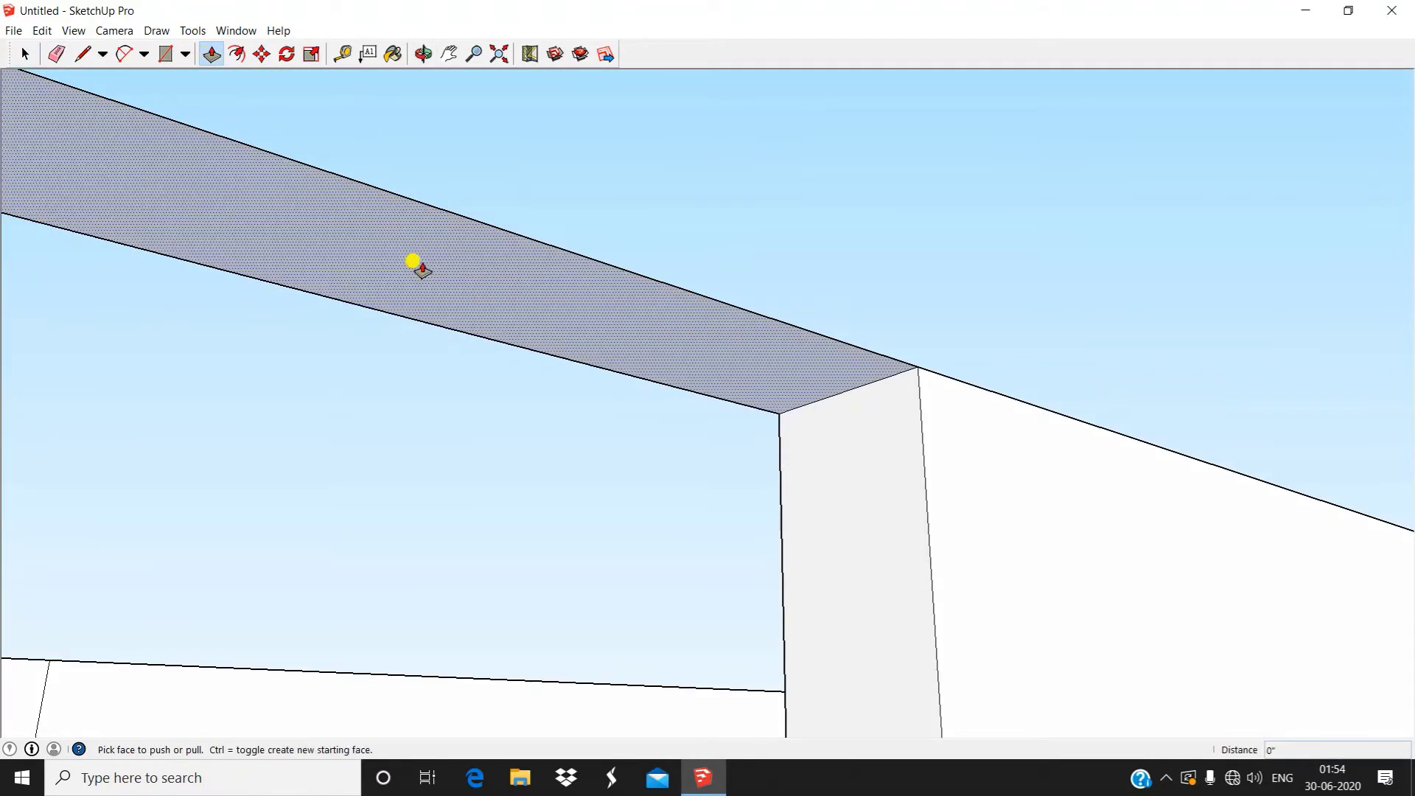
{"action": "left_click_drag", "start_coordinate": [414, 265], "coordinate": [469, 480]}
{"action": "key", "text": "space"}
{"action": "right_click", "coordinate": [414, 289]}
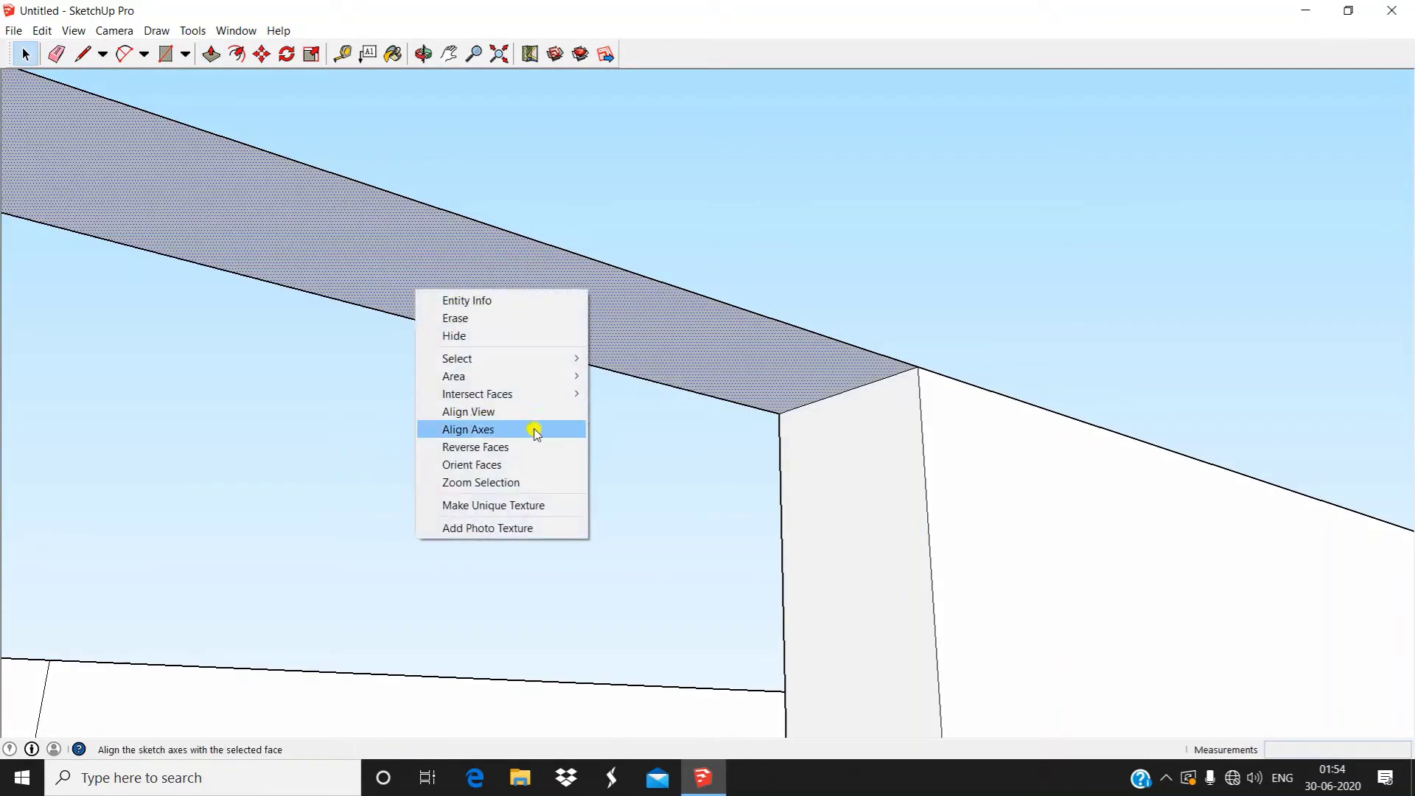
{"action": "left_click", "coordinate": [518, 449]}
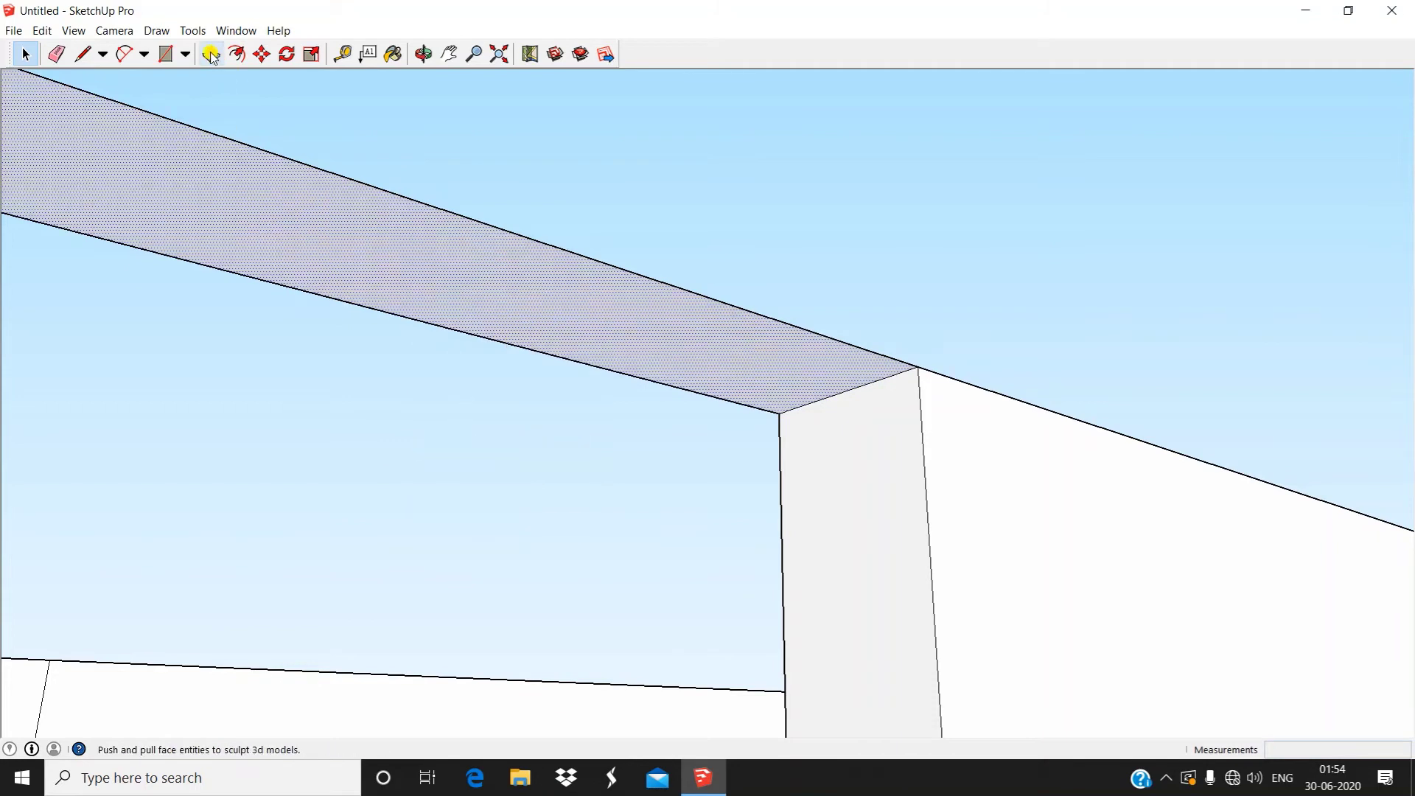
Push/Pull the reversed underside face above the central wall's doorway down 3' as a lintel
{"action": "left_click_drag", "start_coordinate": [293, 208], "coordinate": [316, 371]}
{"action": "type", "text": "2'"}
{"action": "key", "text": "Return"}
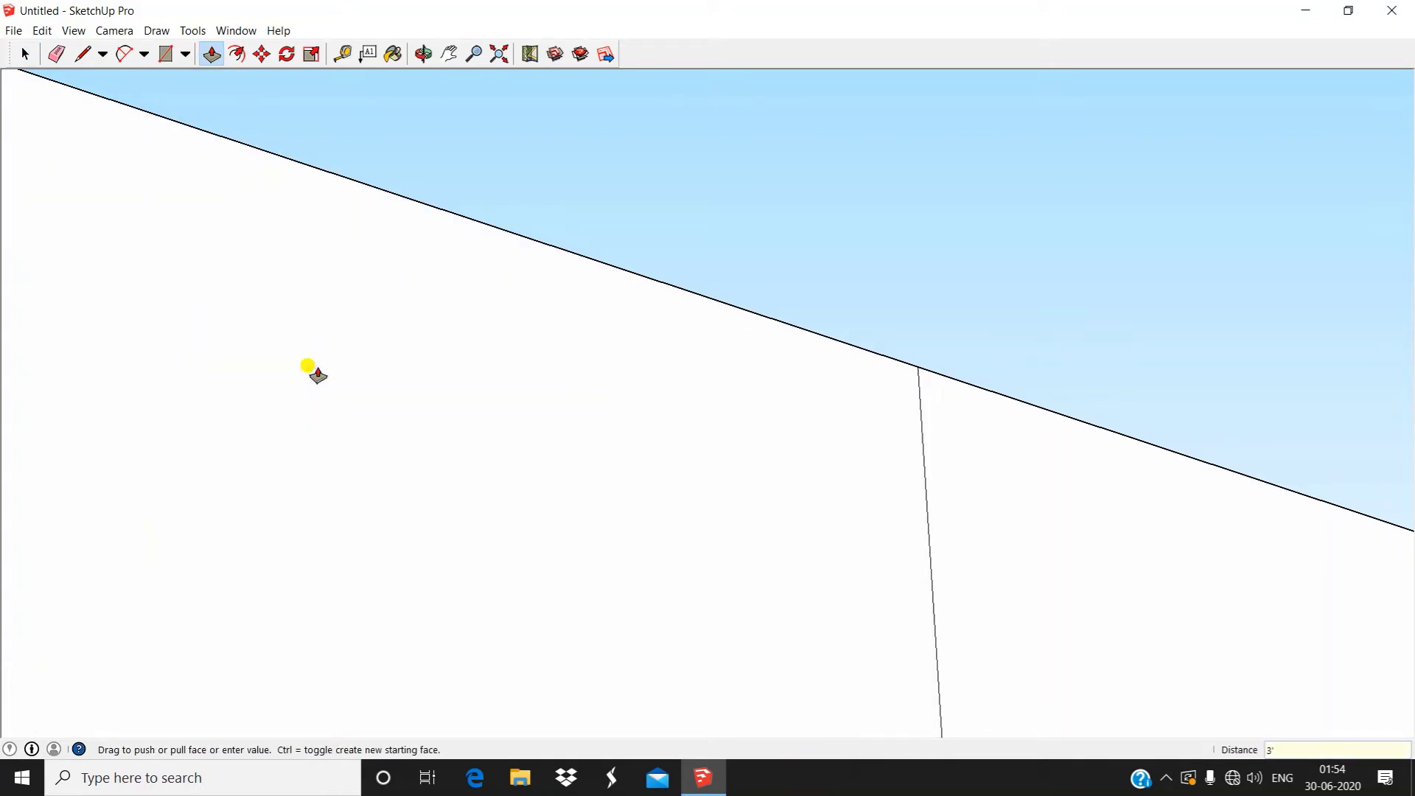
{"action": "key", "text": "space"}
Pull the underside of the bridge between the small enclosed room and the central wall down freehand
{"action": "middle_click_drag", "start_coordinate": [331, 395], "coordinate": [700, 347]}
{"action": "left_click", "coordinate": [209, 63]}
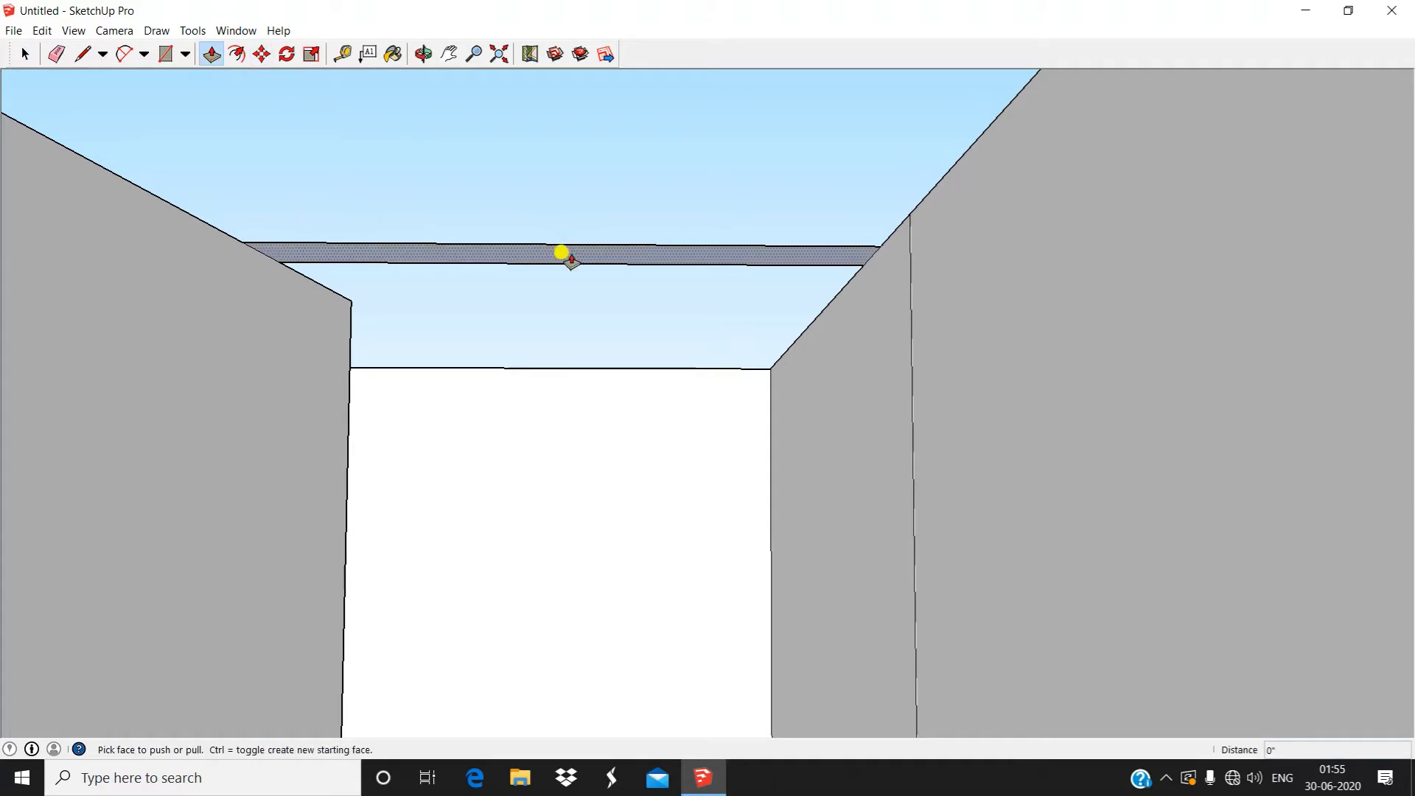
{"action": "left_click_drag", "start_coordinate": [544, 253], "coordinate": [566, 382]}
{"action": "mouse_move", "coordinate": [566, 381]}
{"action": "middle_mouse_down"}
{"action": "mouse_move", "coordinate": [499, 594]}
{"action": "mouse_move", "coordinate": [676, 569]}
{"action": "mouse_move", "coordinate": [600, 366]}
{"action": "mouse_move", "coordinate": [547, 386]}
{"action": "mouse_move", "coordinate": [566, 455]}
{"action": "mouse_move", "coordinate": [572, 407]}
{"action": "mouse_move", "coordinate": [586, 530]}
{"action": "mouse_move", "coordinate": [568, 383]}
{"action": "middle_mouse_up"}
{"action": "left_click_drag", "start_coordinate": [568, 384], "coordinate": [504, 392]}
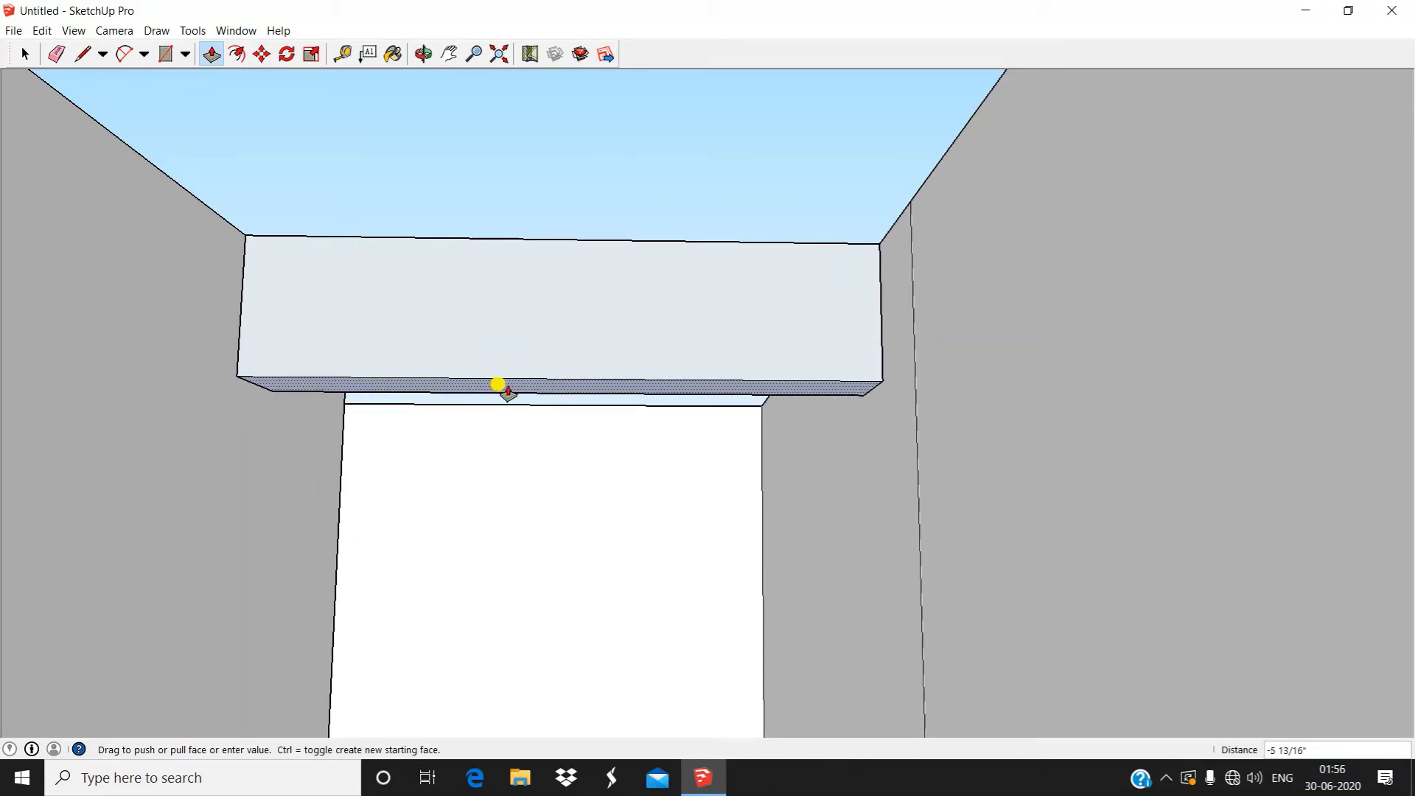
{"action": "left_click_drag", "start_coordinate": [499, 384], "coordinate": [499, 386]}
{"action": "left_click", "coordinate": [503, 382]}
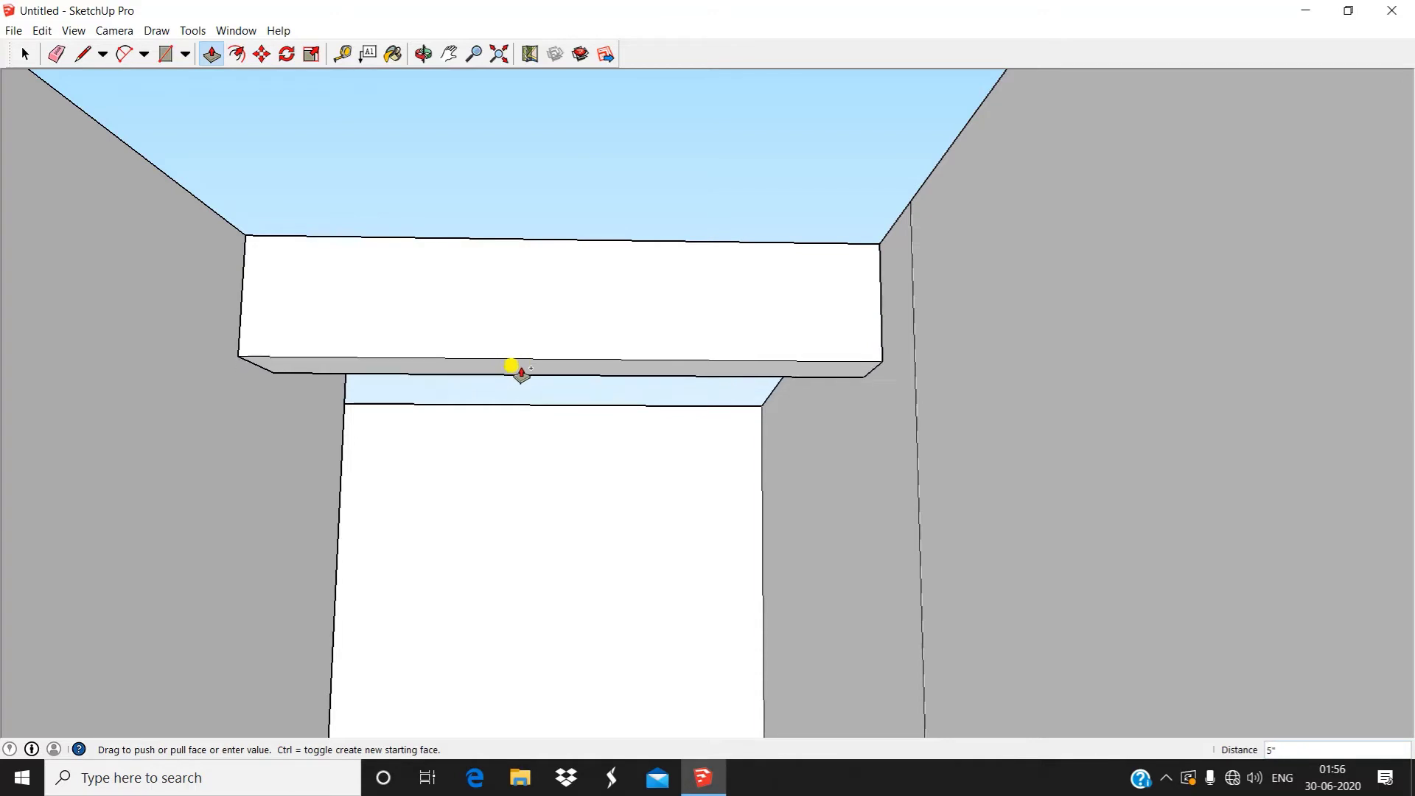
Set the pull distance of the lintel between the small enclosed room and the central wall to 3'
{"action": "scroll", "coordinate": [515, 369], "scroll_direction": "down", "scroll_amount": 2}
{"action": "middle_click_drag", "start_coordinate": [522, 372], "coordinate": [532, 551]}
{"action": "scroll", "coordinate": [527, 516], "scroll_direction": "down", "scroll_amount": 2}
{"action": "middle_click_drag", "start_coordinate": [521, 484], "coordinate": [512, 515]}
{"action": "scroll", "coordinate": [524, 579], "scroll_direction": "up", "scroll_amount": 1}
{"action": "mouse_move", "coordinate": [537, 562]}
{"action": "middle_mouse_down"}
{"action": "mouse_move", "coordinate": [496, 471]}
{"action": "mouse_move", "coordinate": [525, 555]}
{"action": "middle_mouse_up"}
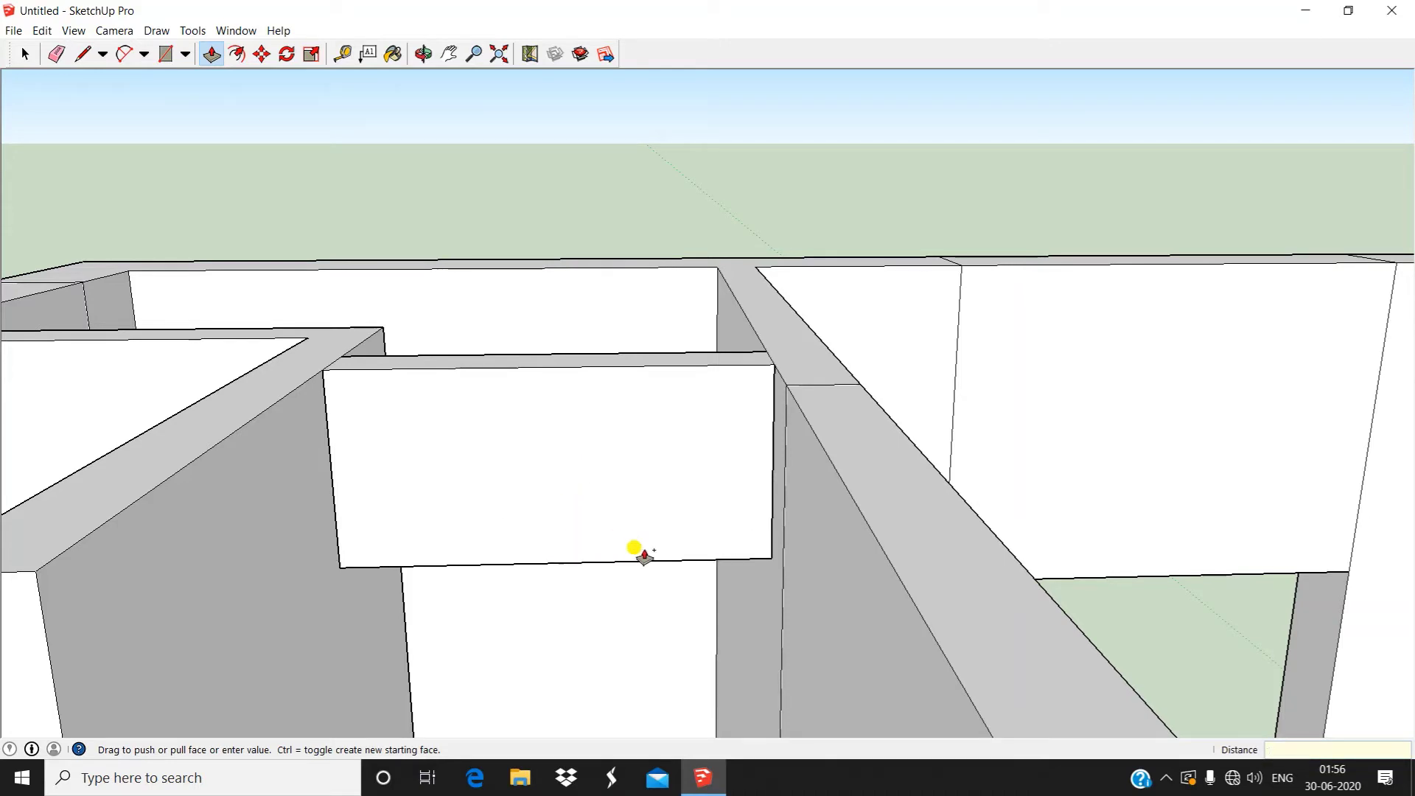
{"action": "key", "text": "Return"}
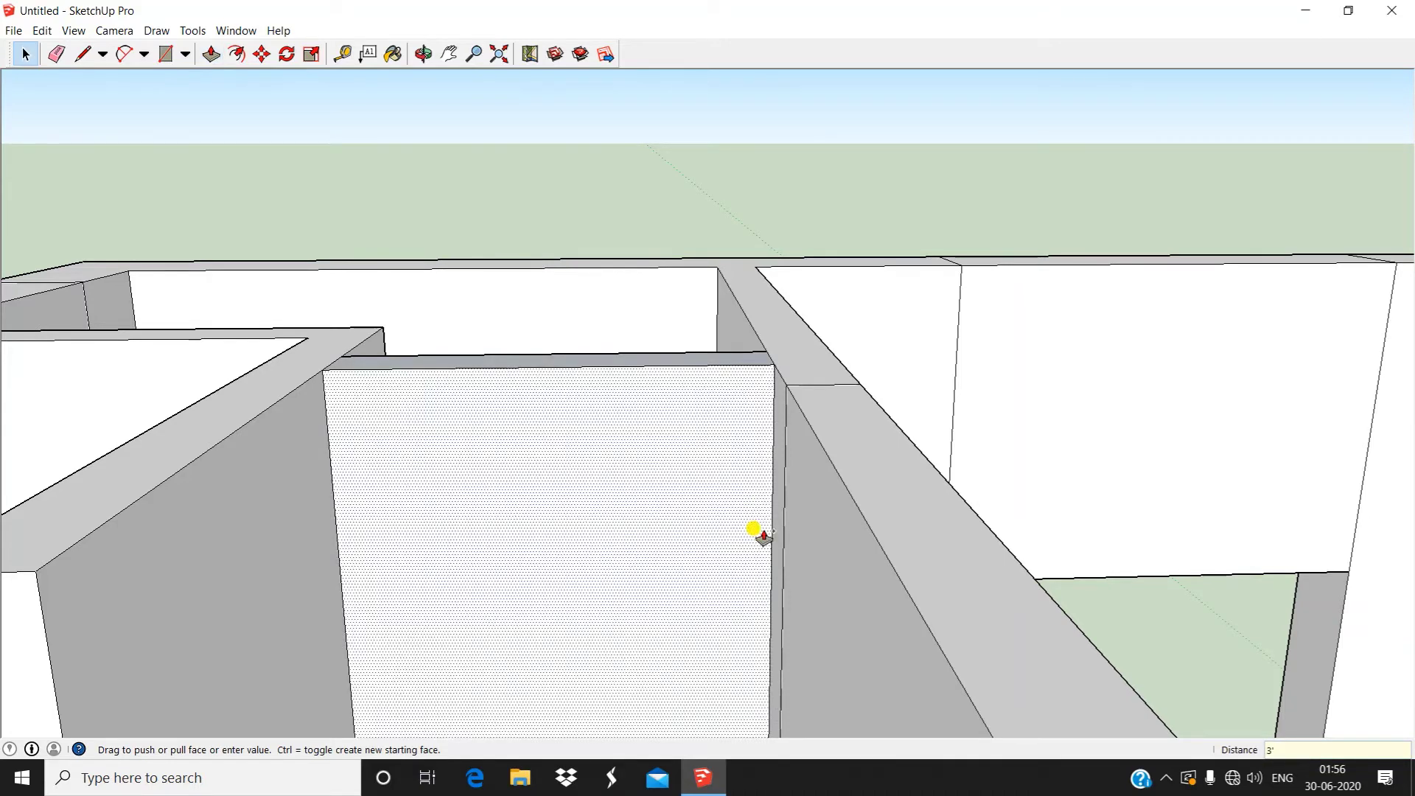
{"action": "key", "text": "space"}
Draw a diagonal line across the open top of the central wall's doorway lintel to close its missing face
{"action": "middle_click_drag", "start_coordinate": [759, 537], "coordinate": [796, 306]}
{"action": "scroll", "coordinate": [796, 306], "scroll_direction": "down", "scroll_amount": 5}
{"action": "middle_click_drag", "start_coordinate": [600, 271], "coordinate": [627, 359]}
{"action": "left_click", "coordinate": [77, 53]}
{"action": "middle_click_drag", "start_coordinate": [516, 331], "coordinate": [774, 363]}
{"action": "scroll", "coordinate": [794, 352], "scroll_direction": "up", "scroll_amount": 5}
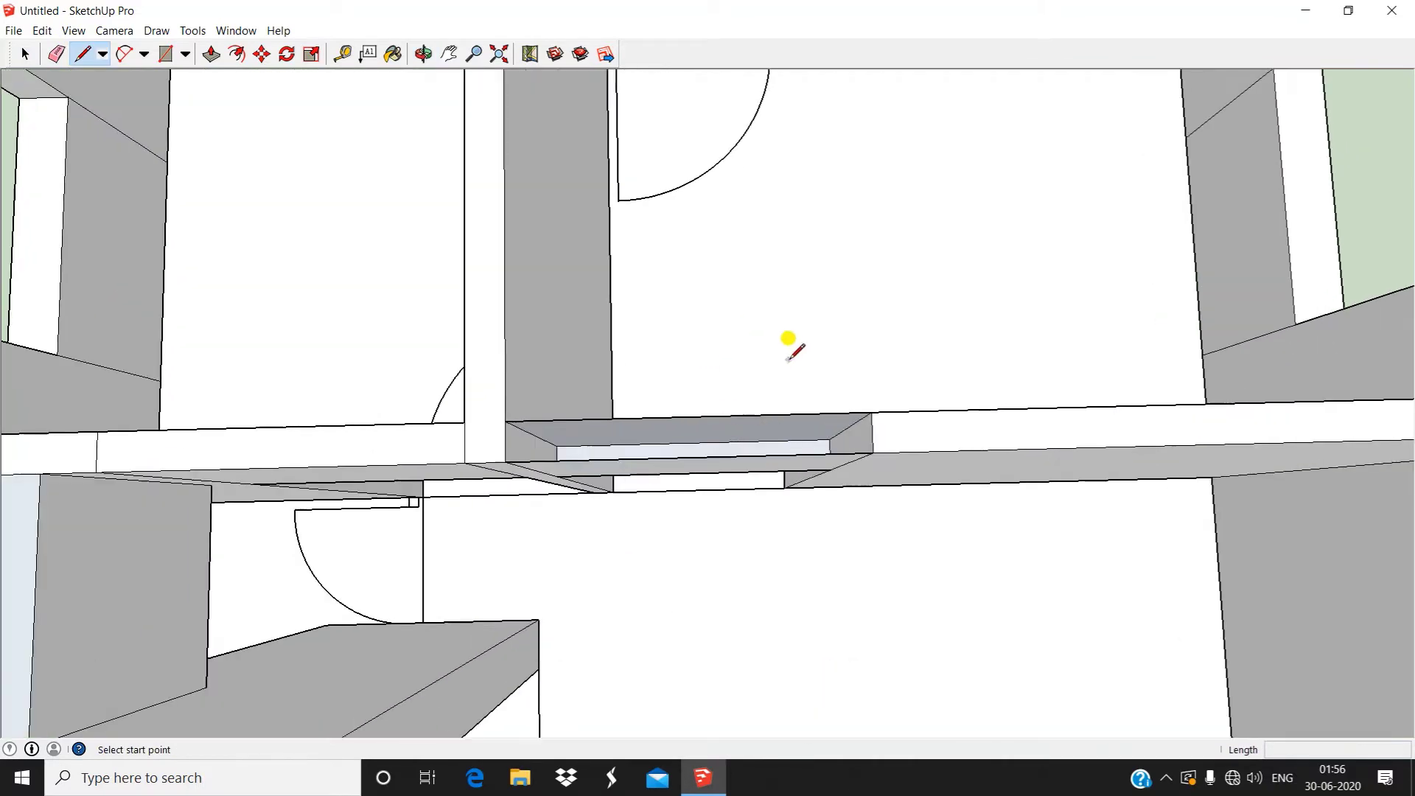
{"action": "left_click", "coordinate": [505, 462]}
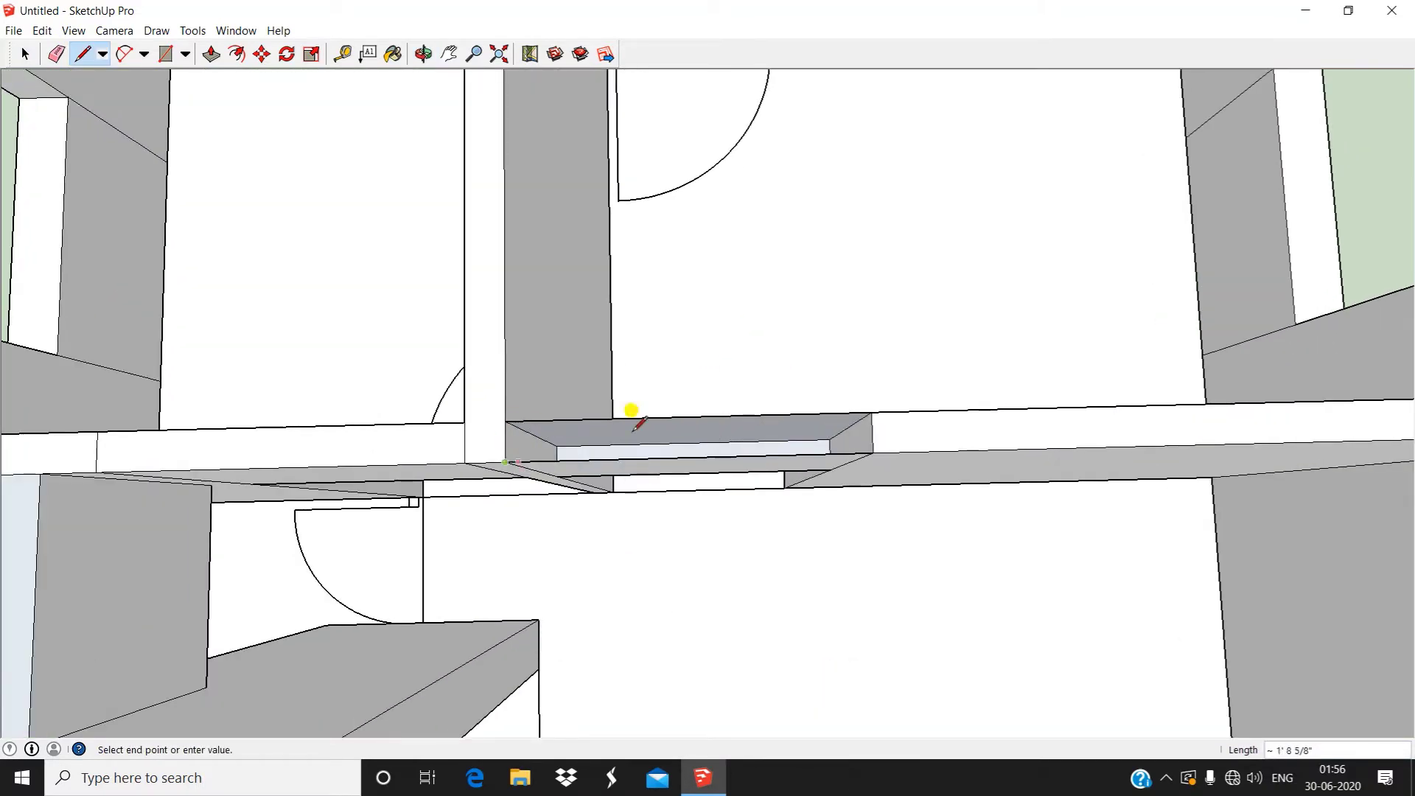
{"action": "left_click", "coordinate": [872, 411]}
Draw a diagonal line across the open top above the small enclosed room's doorway to close its missing face
{"action": "scroll", "coordinate": [537, 350], "scroll_direction": "down", "scroll_amount": 3}
{"action": "middle_click_drag", "start_coordinate": [537, 351], "coordinate": [641, 401]}
{"action": "scroll", "coordinate": [667, 464], "scroll_direction": "up", "scroll_amount": 4}
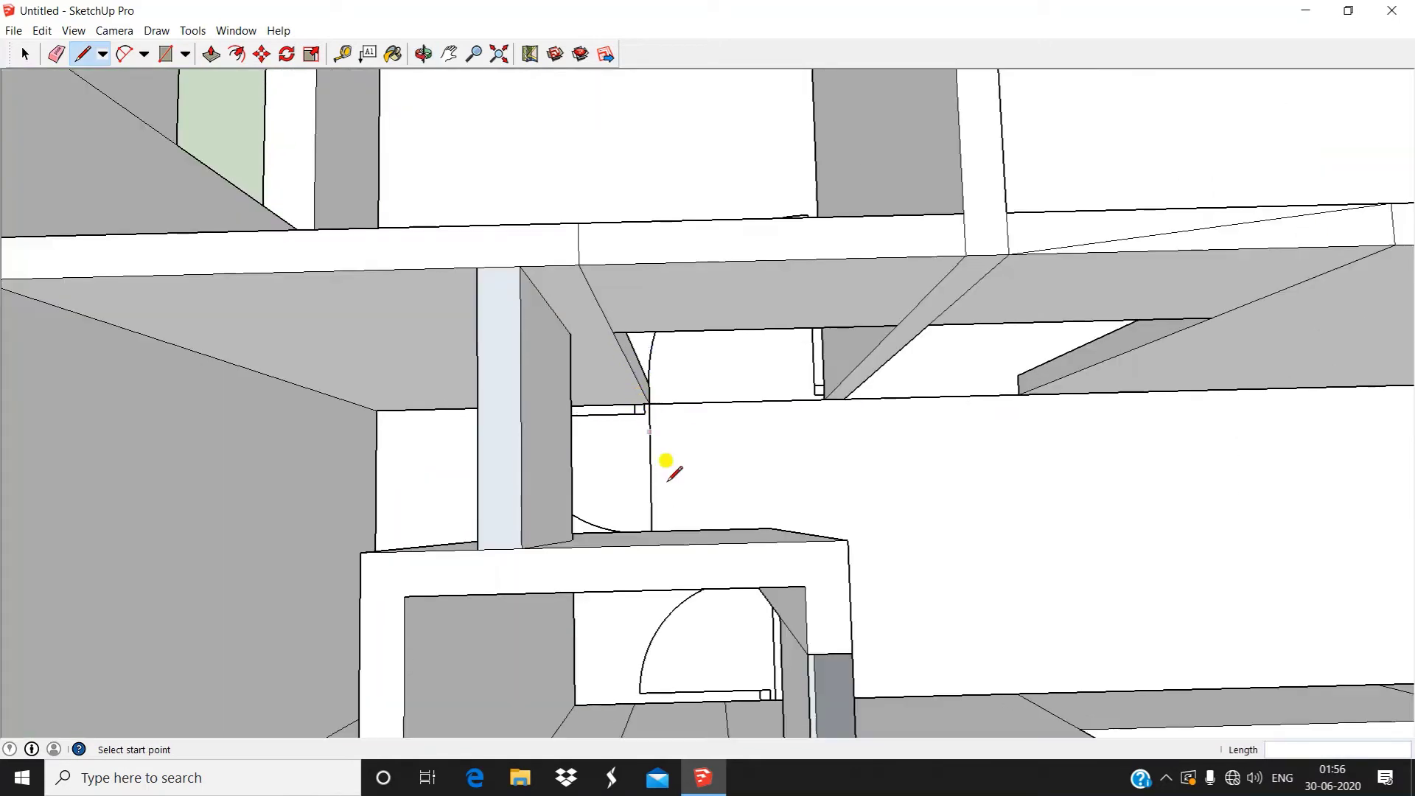
{"action": "middle_click_drag", "start_coordinate": [666, 465], "coordinate": [761, 499]}
{"action": "scroll", "coordinate": [802, 600], "scroll_direction": "up", "scroll_amount": 4}
{"action": "middle_click_drag", "start_coordinate": [803, 599], "coordinate": [767, 299]}
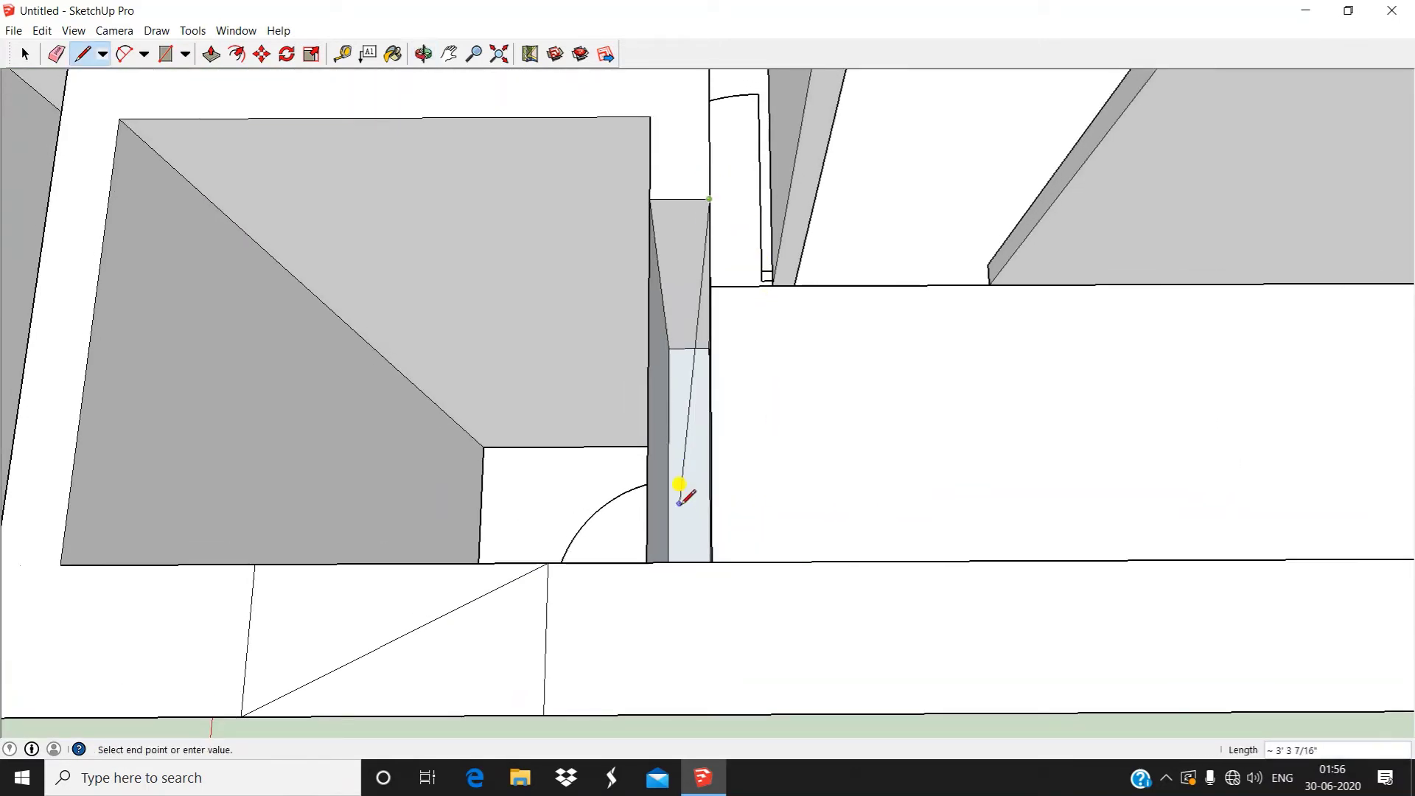
{"action": "left_click", "coordinate": [648, 562]}
{"action": "scroll", "coordinate": [701, 373], "scroll_direction": "down", "scroll_amount": 3}
{"action": "middle_click_drag", "start_coordinate": [701, 373], "coordinate": [578, 474]}
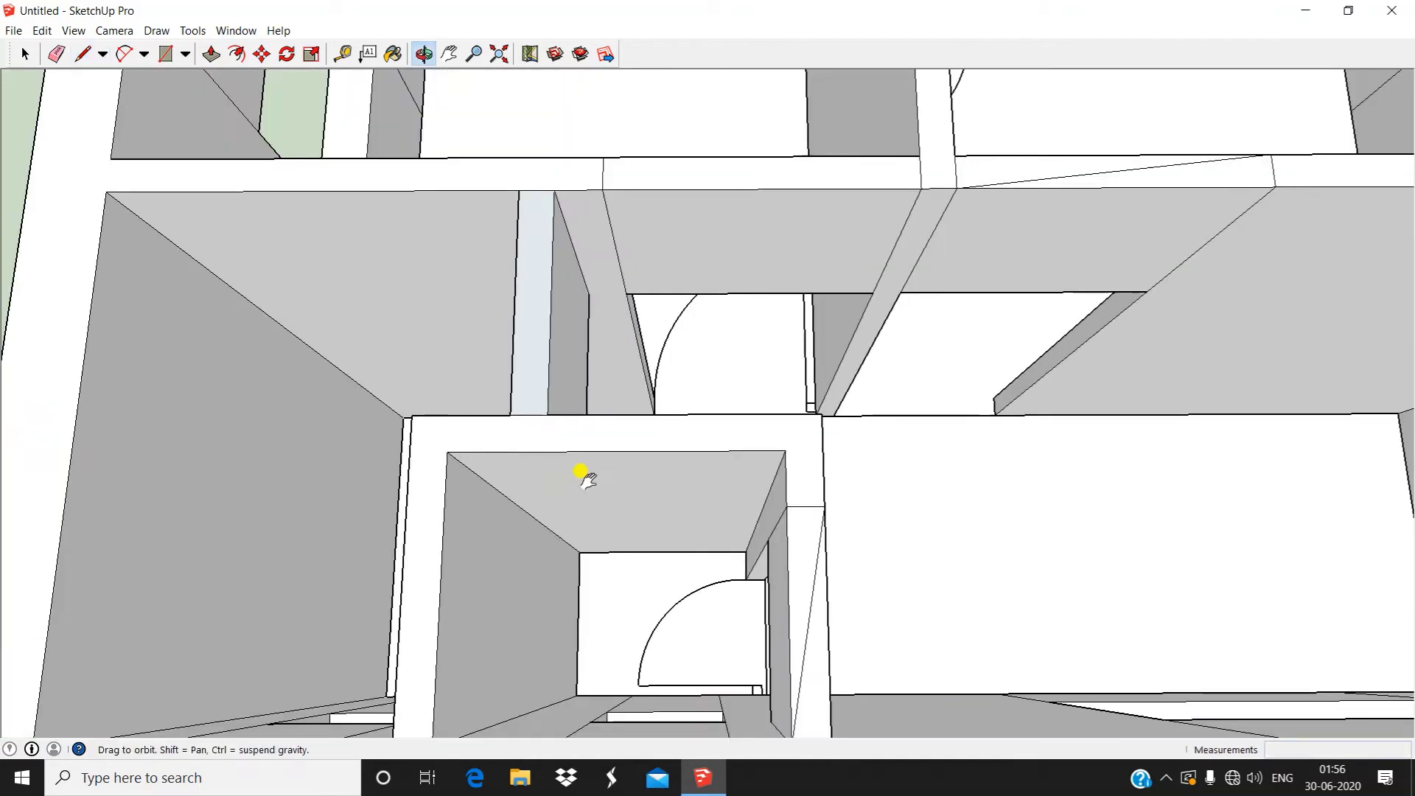
Reverse the top face of the lintel joining the small enclosed room to the central wall
{"action": "scroll", "coordinate": [543, 319], "scroll_direction": "up", "scroll_amount": 3}
{"action": "scroll", "coordinate": [539, 344], "scroll_direction": "up", "scroll_amount": 2}
{"action": "key", "text": "space"}
{"action": "left_click", "coordinate": [538, 342]}
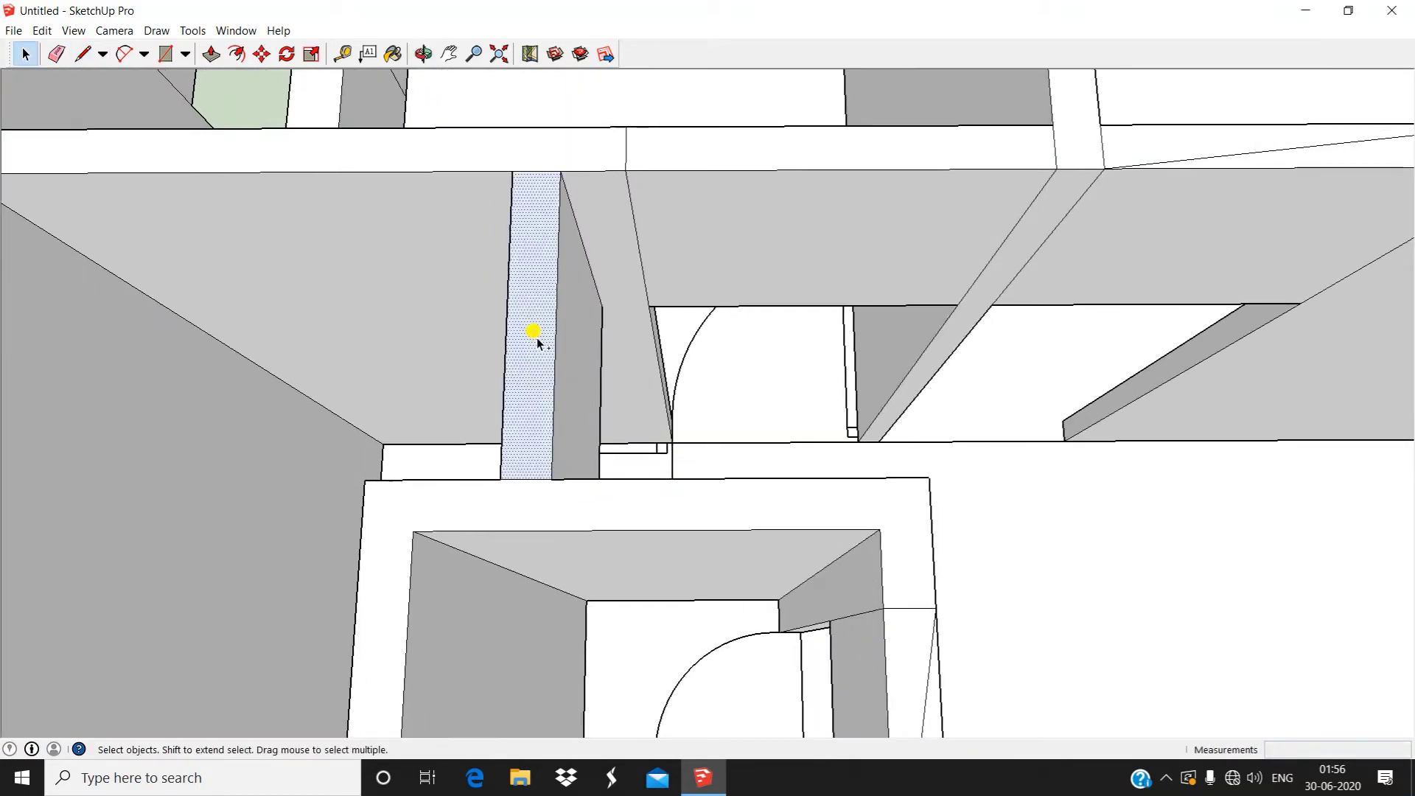
{"action": "scroll", "coordinate": [539, 342], "scroll_direction": "down", "scroll_amount": 2}
{"action": "right_click", "coordinate": [533, 318]}
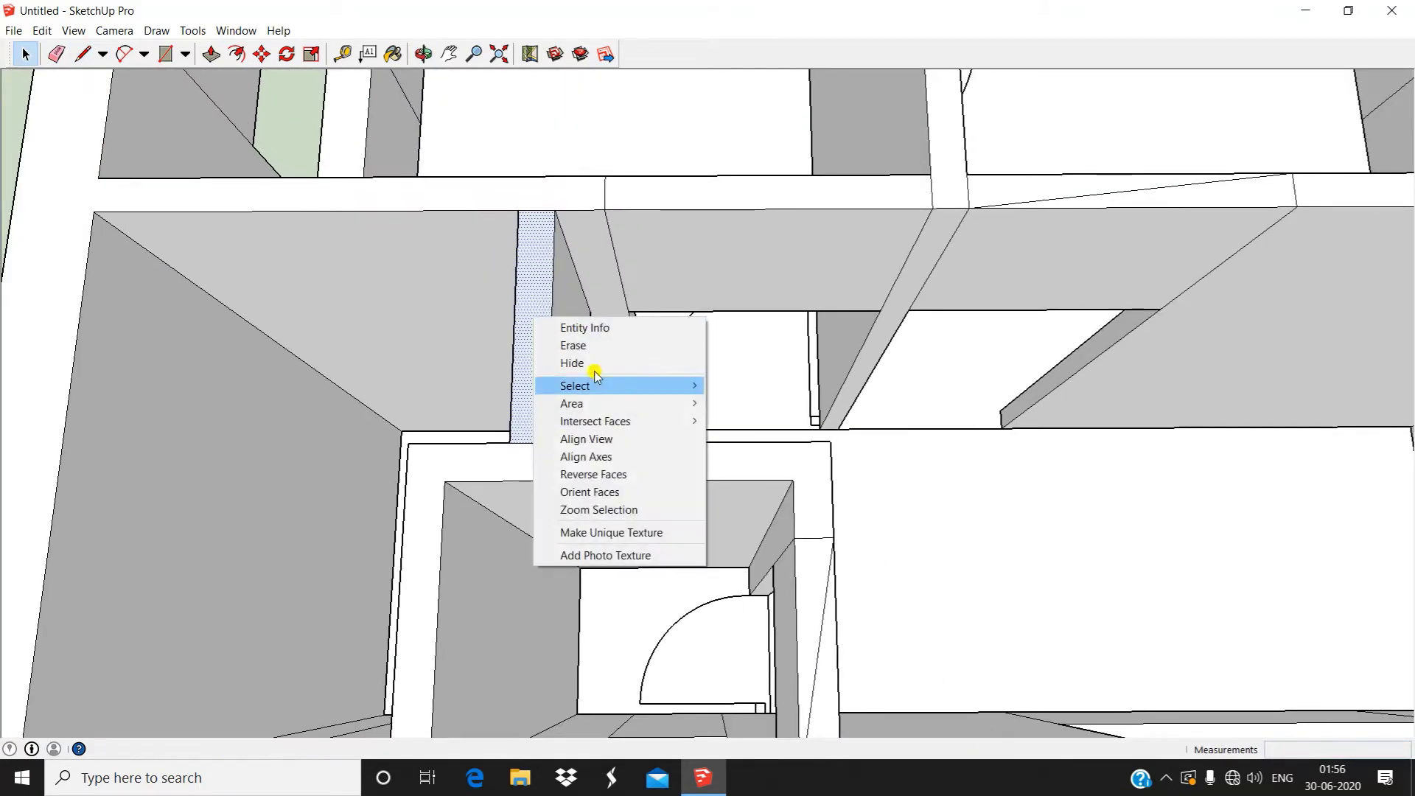
{"action": "left_click", "coordinate": [630, 476]}
Erase the seam lines above and below the front window and across the top of the front wall
{"action": "scroll", "coordinate": [615, 442], "scroll_direction": "down", "scroll_amount": 6}
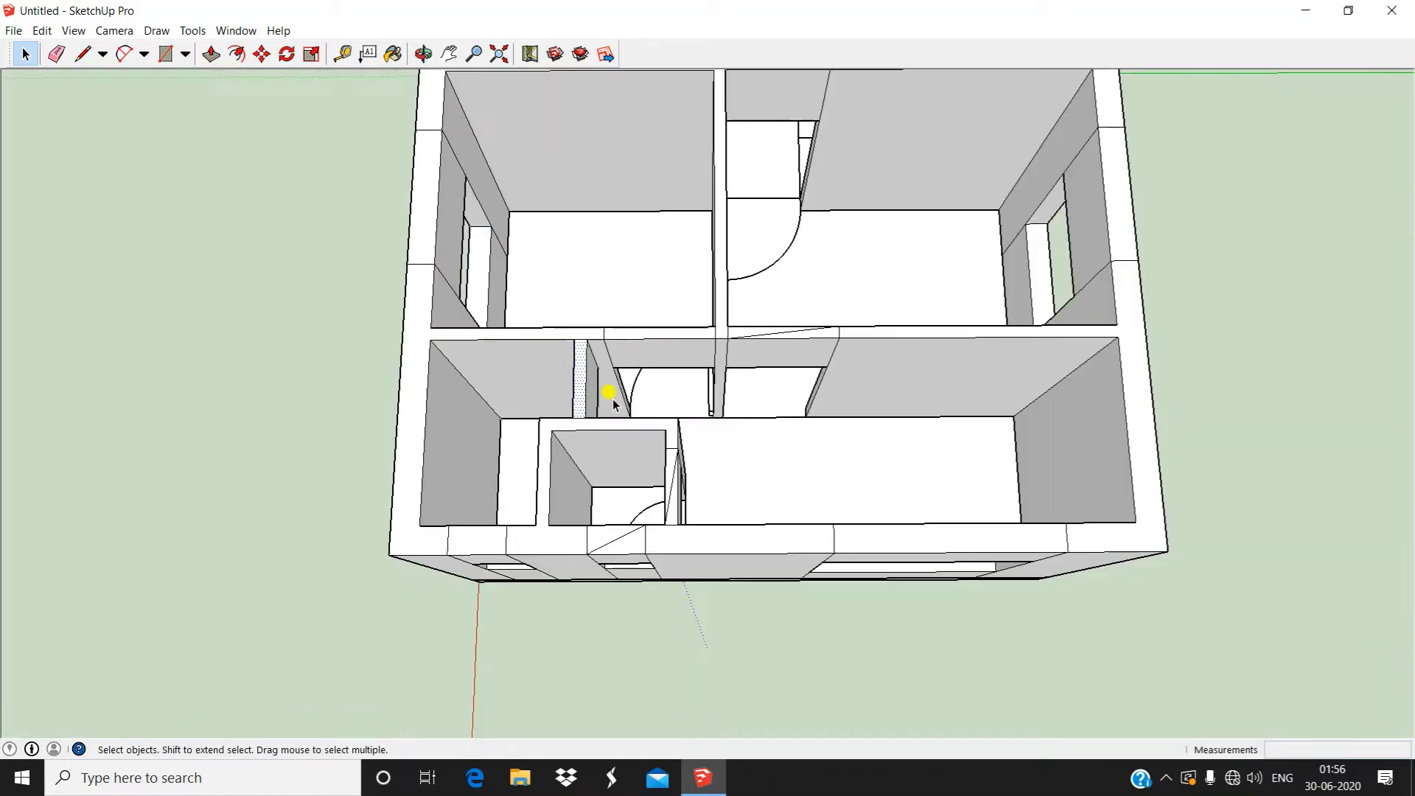
{"action": "middle_click_drag", "start_coordinate": [385, 537], "coordinate": [688, 442]}
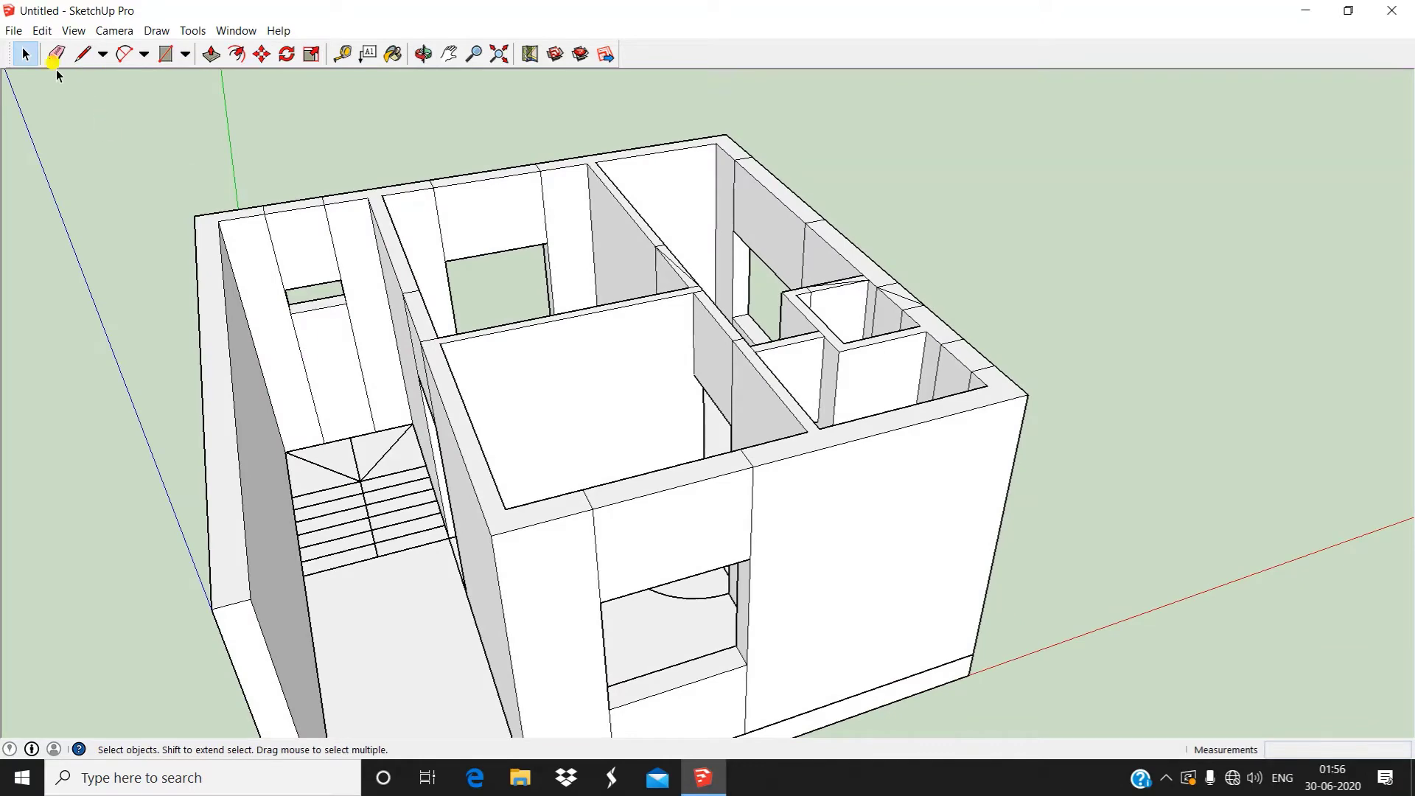
{"action": "left_click", "coordinate": [56, 54]}
{"action": "middle_click_drag", "start_coordinate": [411, 56], "coordinate": [474, 410]}
{"action": "scroll", "coordinate": [511, 474], "scroll_direction": "up", "scroll_amount": 5}
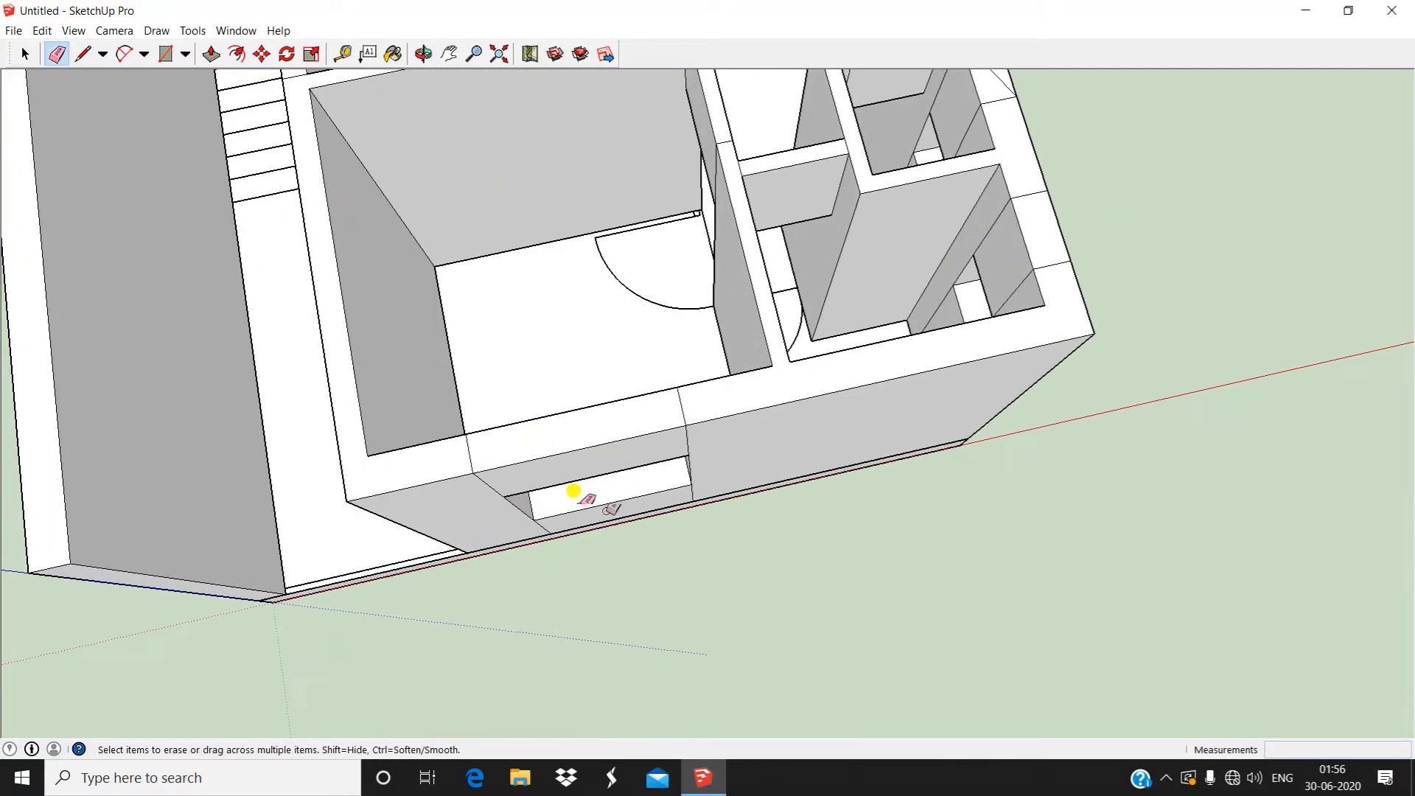
{"action": "middle_click_drag", "start_coordinate": [574, 491], "coordinate": [466, 97]}
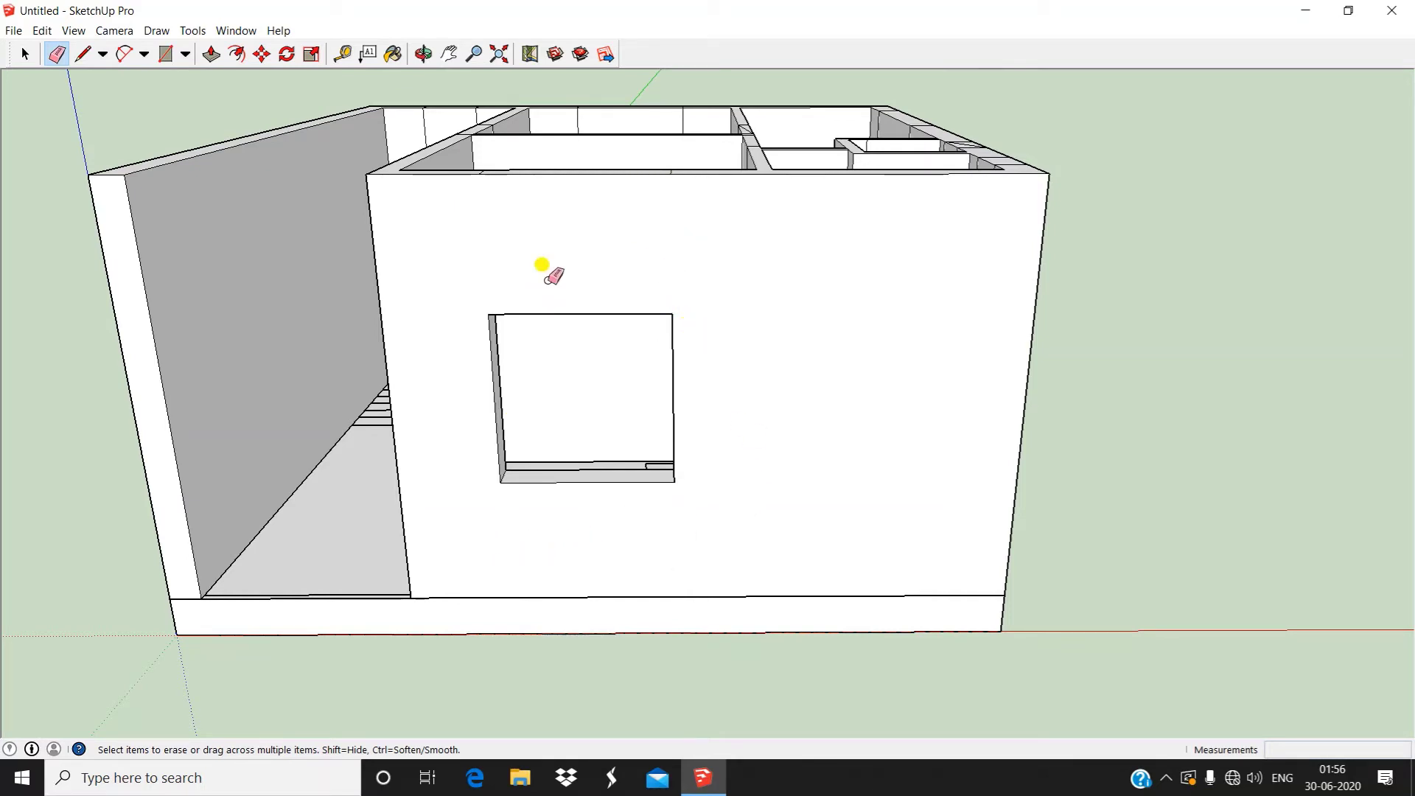
{"action": "mouse_move", "coordinate": [553, 276]}
{"action": "middle_mouse_down"}
{"action": "mouse_move", "coordinate": [543, 672]}
{"action": "mouse_move", "coordinate": [486, 574]}
{"action": "middle_mouse_up"}
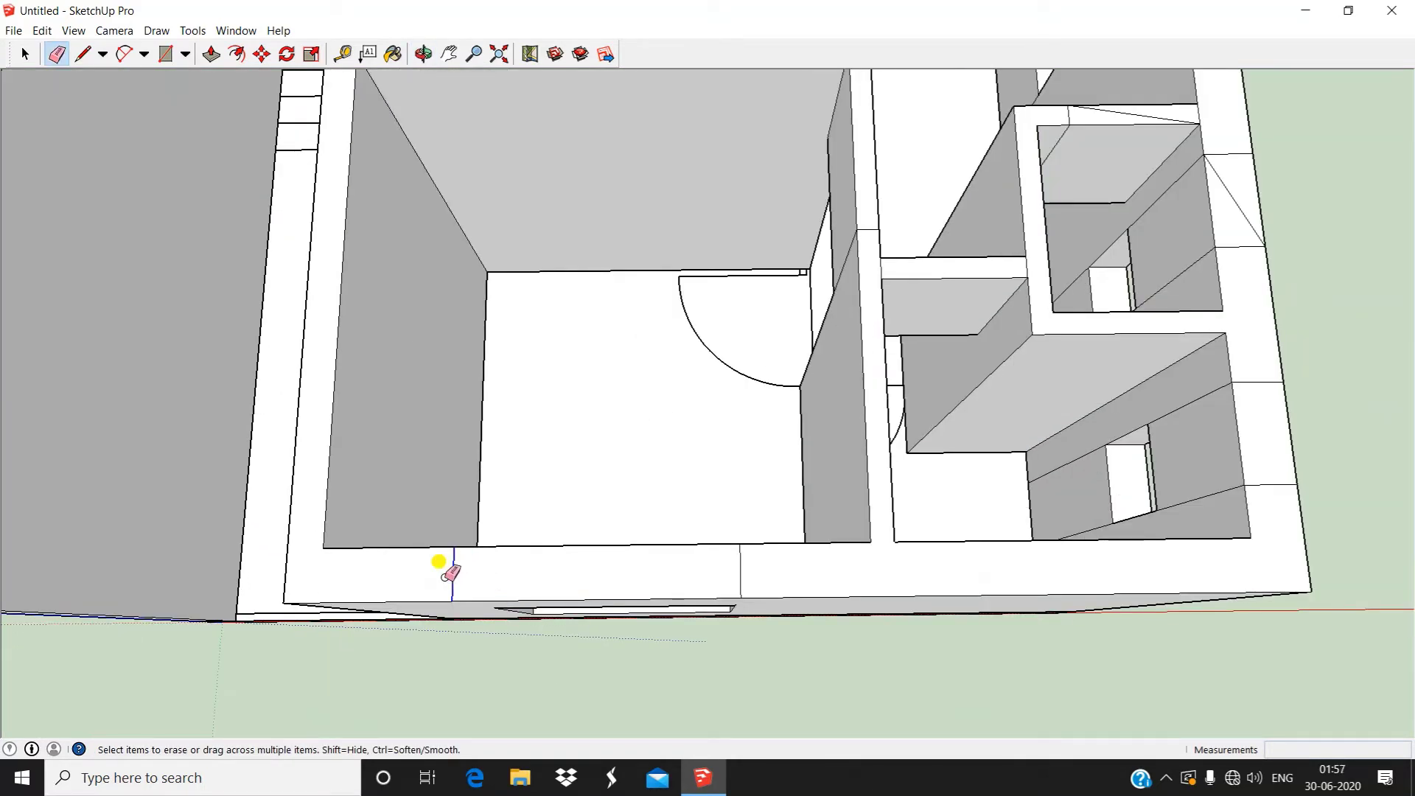
{"action": "mouse_move", "coordinate": [498, 511]}
{"action": "middle_mouse_down"}
{"action": "mouse_move", "coordinate": [1375, 465]}
{"action": "mouse_move", "coordinate": [835, 422]}
{"action": "middle_mouse_up"}
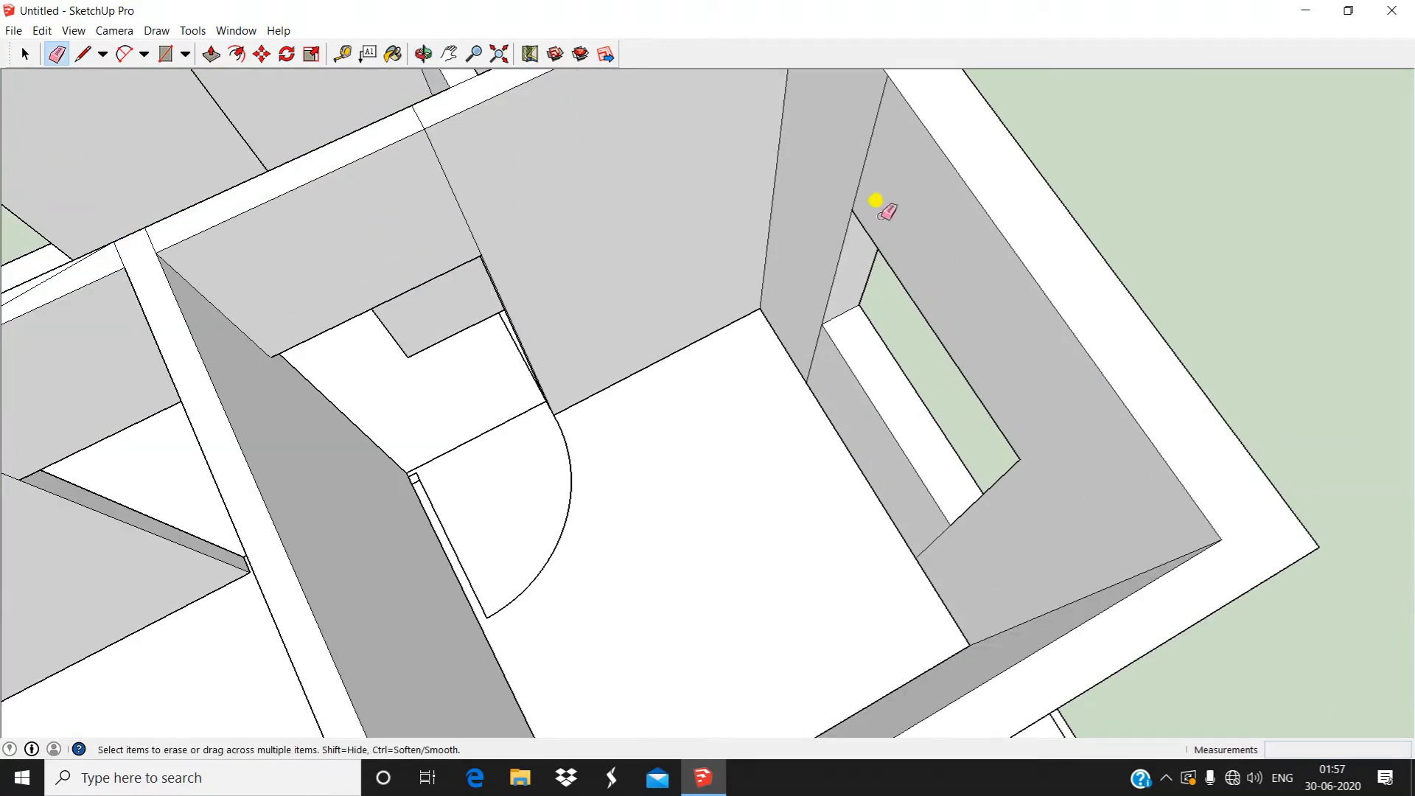
Erase the seam lines around the room's window on the inside and beside the doorway in the adjoining interior wall
{"action": "mouse_move", "coordinate": [772, 396]}
{"action": "middle_mouse_down"}
{"action": "mouse_move", "coordinate": [957, 363]}
{"action": "mouse_move", "coordinate": [976, 405]}
{"action": "middle_mouse_up"}
{"action": "scroll", "coordinate": [944, 420], "scroll_direction": "up", "scroll_amount": 2}
{"action": "scroll", "coordinate": [921, 460], "scroll_direction": "up", "scroll_amount": 2}
{"action": "middle_click_drag", "start_coordinate": [921, 461], "coordinate": [575, 435]}
{"action": "scroll", "coordinate": [624, 248], "scroll_direction": "up", "scroll_amount": 3}
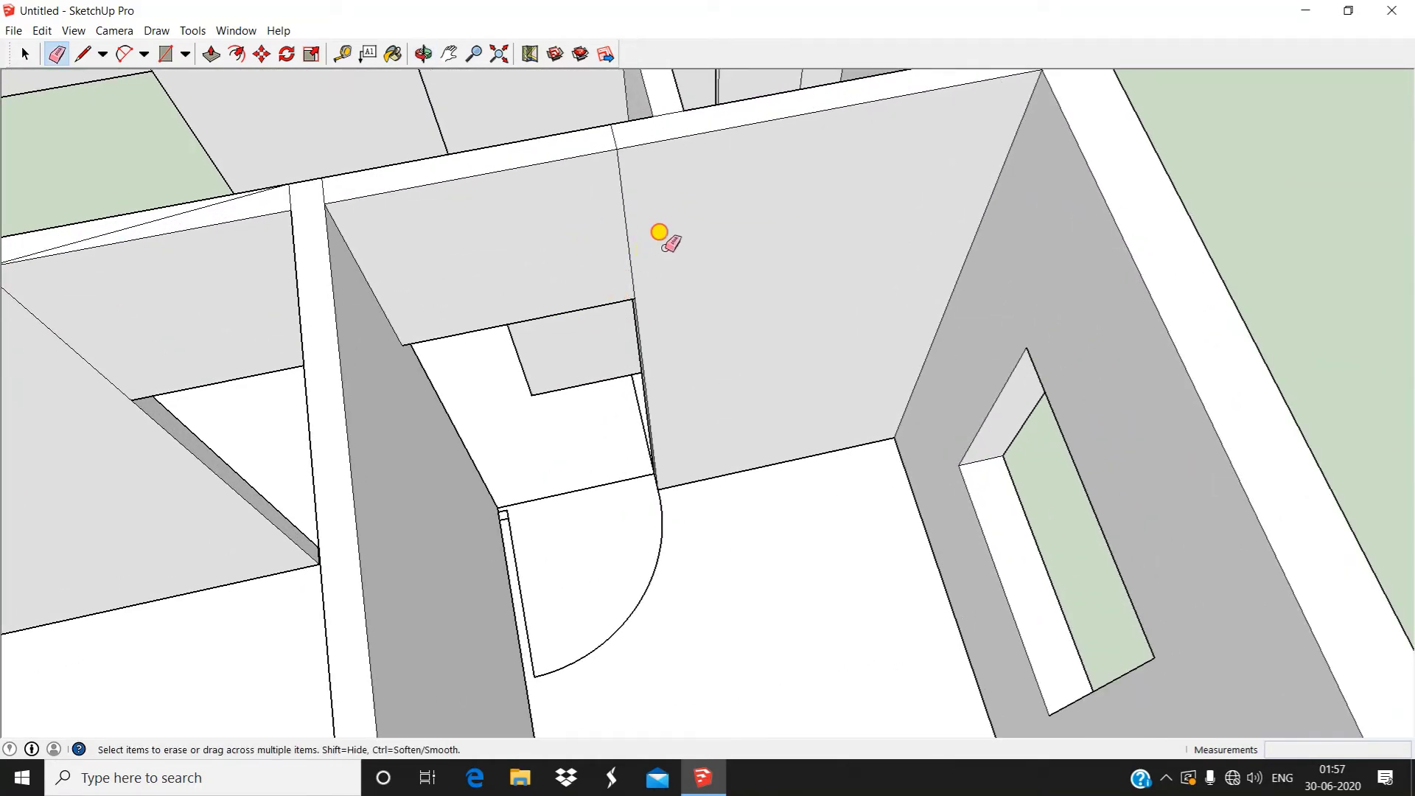
{"action": "mouse_move", "coordinate": [598, 116]}
{"action": "middle_mouse_down"}
{"action": "mouse_move", "coordinate": [613, 287]}
{"action": "mouse_move", "coordinate": [531, 294]}
{"action": "mouse_move", "coordinate": [894, 322]}
{"action": "middle_mouse_up"}
{"action": "scroll", "coordinate": [600, 258], "scroll_direction": "up", "scroll_amount": 3}
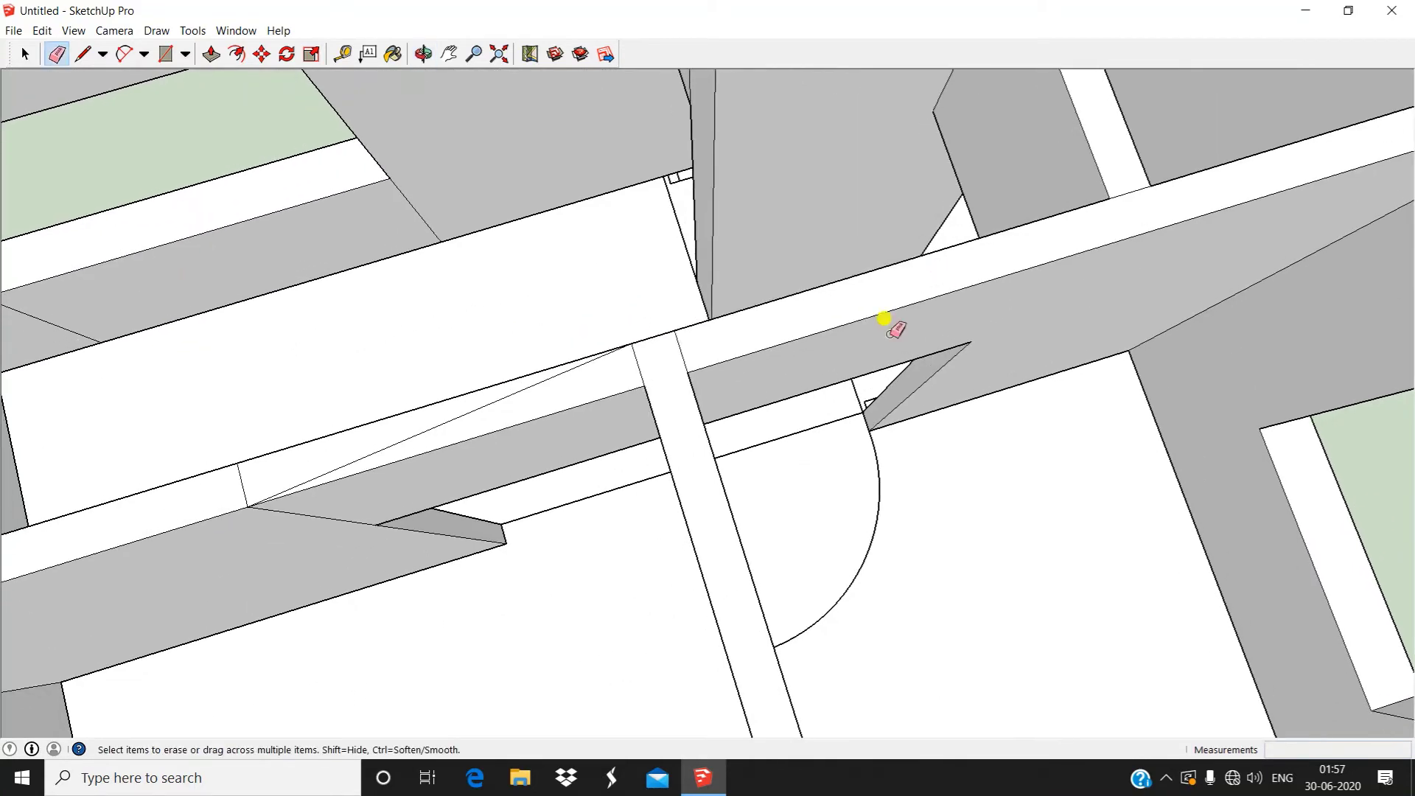
Erase the remaining seam lines across the wall tops at the central wall junction, the small enclosed room and the adjoining outer wall
{"action": "scroll", "coordinate": [703, 336], "scroll_direction": "up", "scroll_amount": 3}
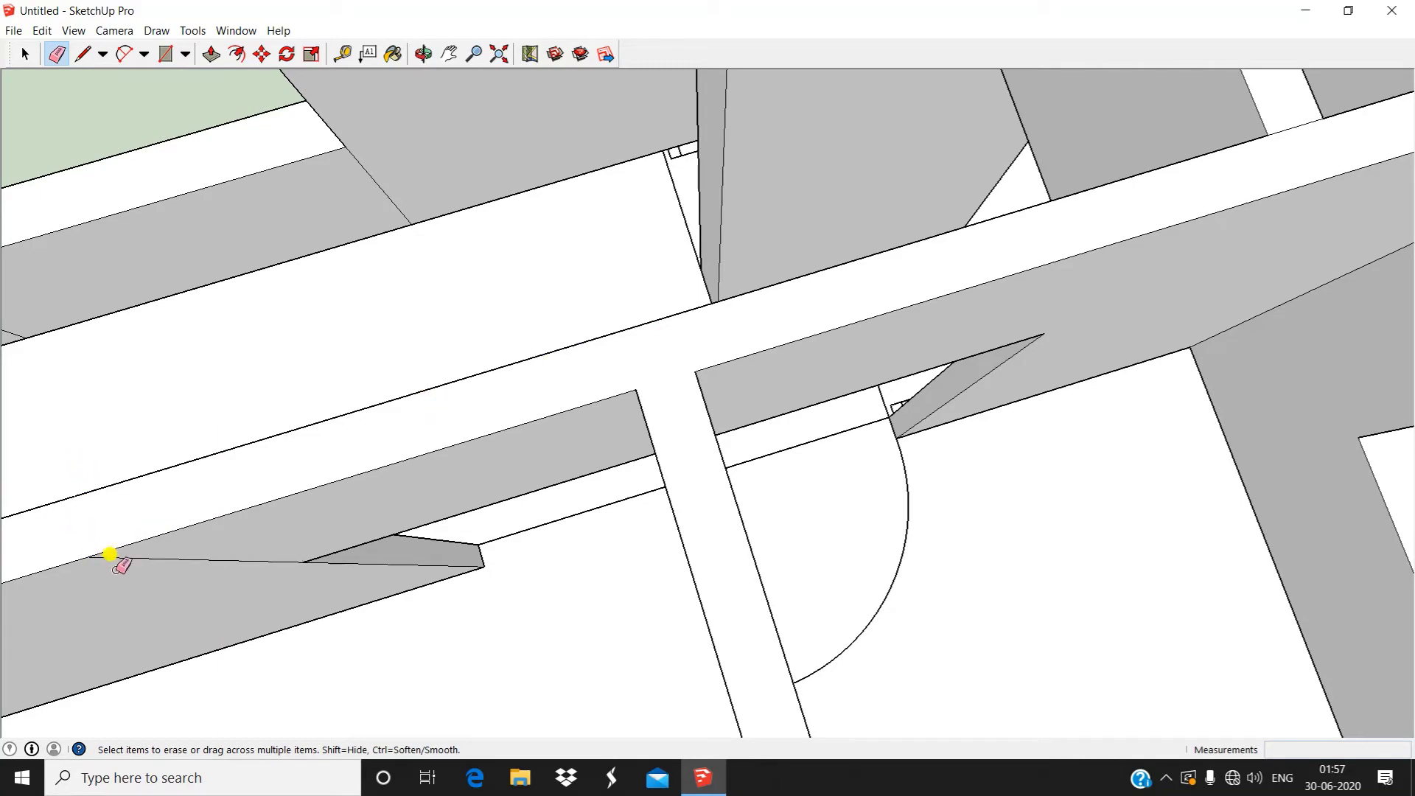
{"action": "scroll", "coordinate": [207, 516], "scroll_direction": "down", "scroll_amount": 2}
{"action": "mouse_move", "coordinate": [250, 473]}
{"action": "middle_mouse_down"}
{"action": "mouse_move", "coordinate": [354, 483]}
{"action": "mouse_move", "coordinate": [730, 398]}
{"action": "mouse_move", "coordinate": [849, 520]}
{"action": "middle_mouse_up"}
{"action": "scroll", "coordinate": [467, 496], "scroll_direction": "down", "scroll_amount": 3}
{"action": "scroll", "coordinate": [525, 331], "scroll_direction": "up", "scroll_amount": 4}
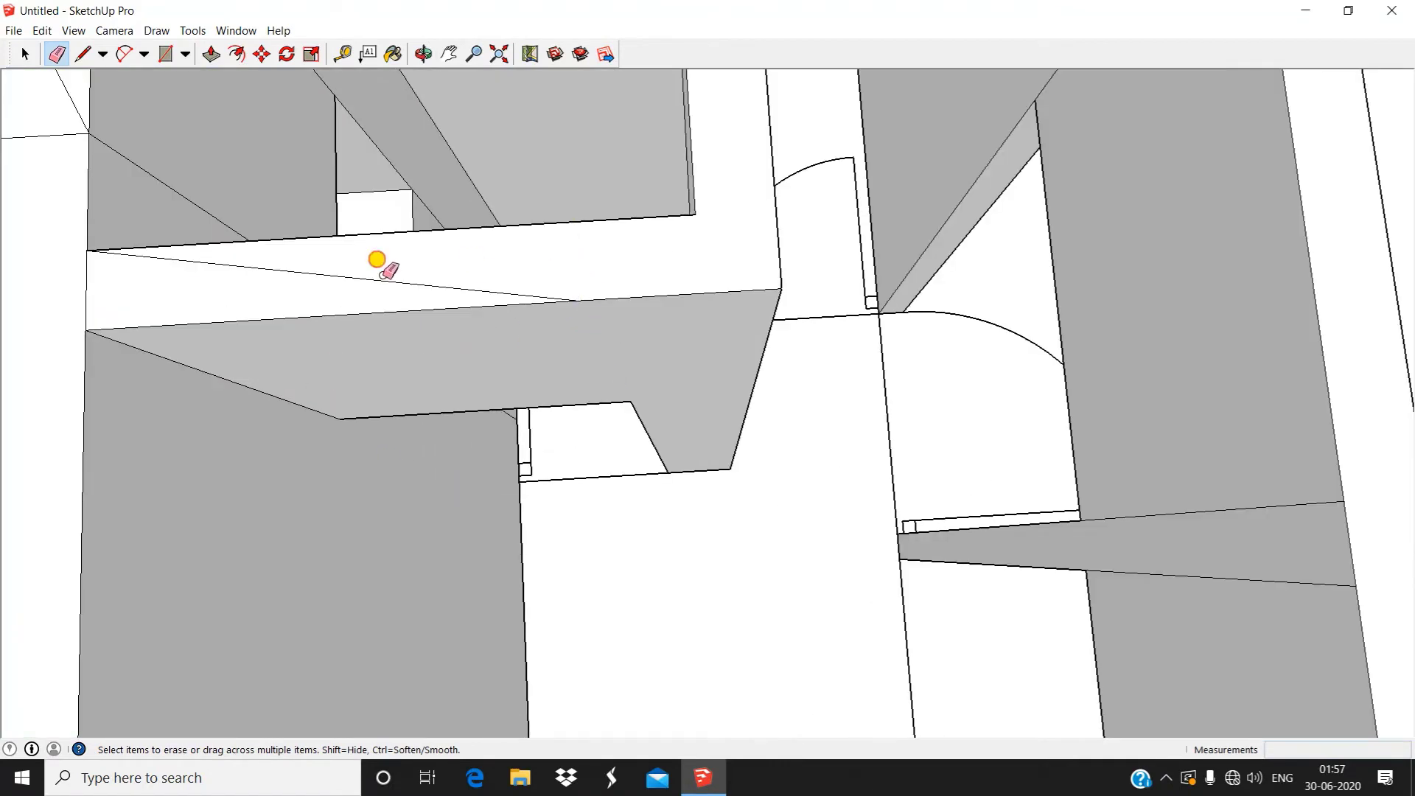
{"action": "scroll", "coordinate": [228, 290], "scroll_direction": "down", "scroll_amount": 2}
{"action": "mouse_move", "coordinate": [228, 291]}
{"action": "middle_mouse_down"}
{"action": "mouse_move", "coordinate": [480, 433]}
{"action": "mouse_move", "coordinate": [510, 347]}
{"action": "middle_mouse_up"}
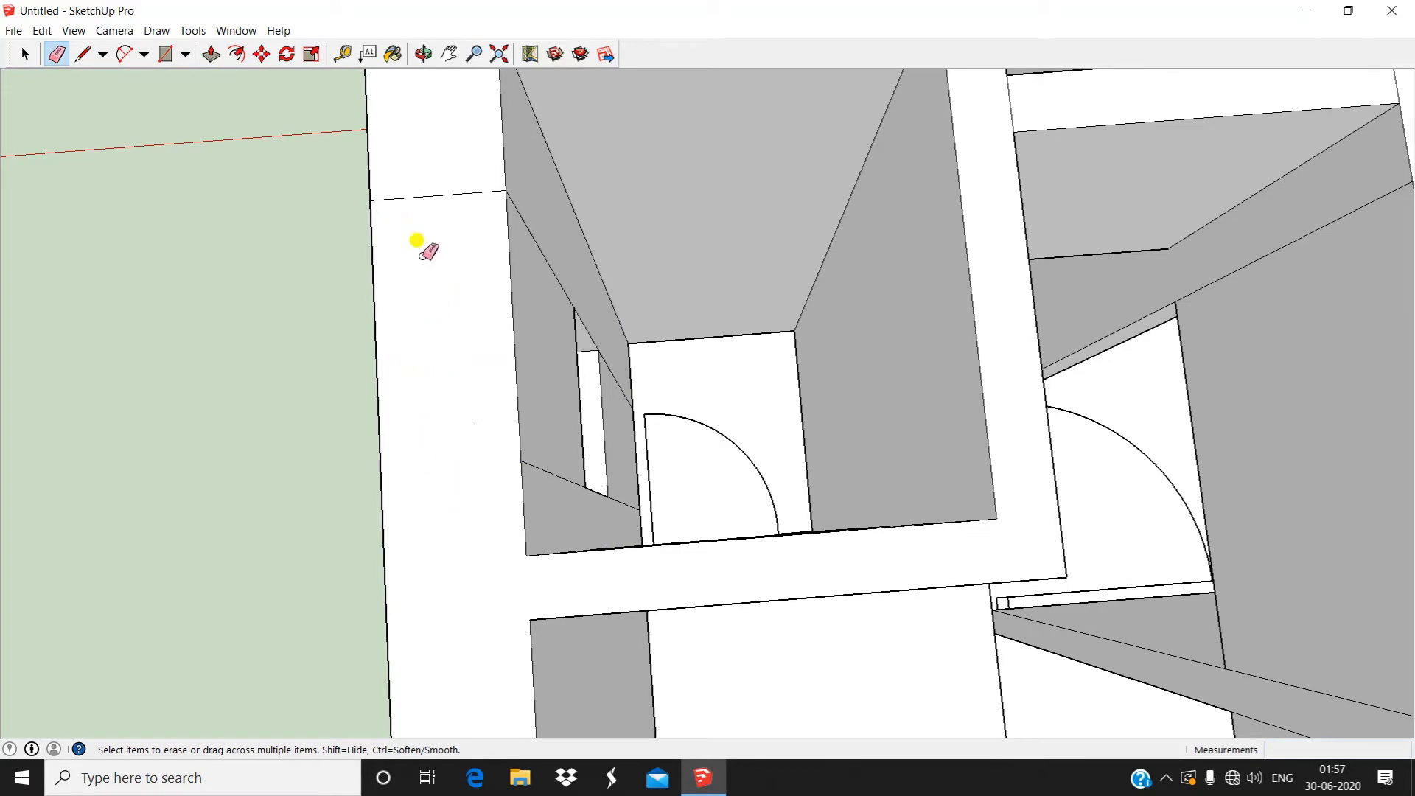
{"action": "mouse_move", "coordinate": [424, 194]}
{"action": "middle_mouse_down"}
{"action": "mouse_move", "coordinate": [506, 293]}
{"action": "mouse_move", "coordinate": [543, 228]}
{"action": "mouse_move", "coordinate": [736, 290]}
{"action": "mouse_move", "coordinate": [529, 178]}
{"action": "mouse_move", "coordinate": [650, 328]}
{"action": "mouse_move", "coordinate": [531, 290]}
{"action": "middle_mouse_up"}
{"action": "scroll", "coordinate": [632, 315], "scroll_direction": "down", "scroll_amount": 2}
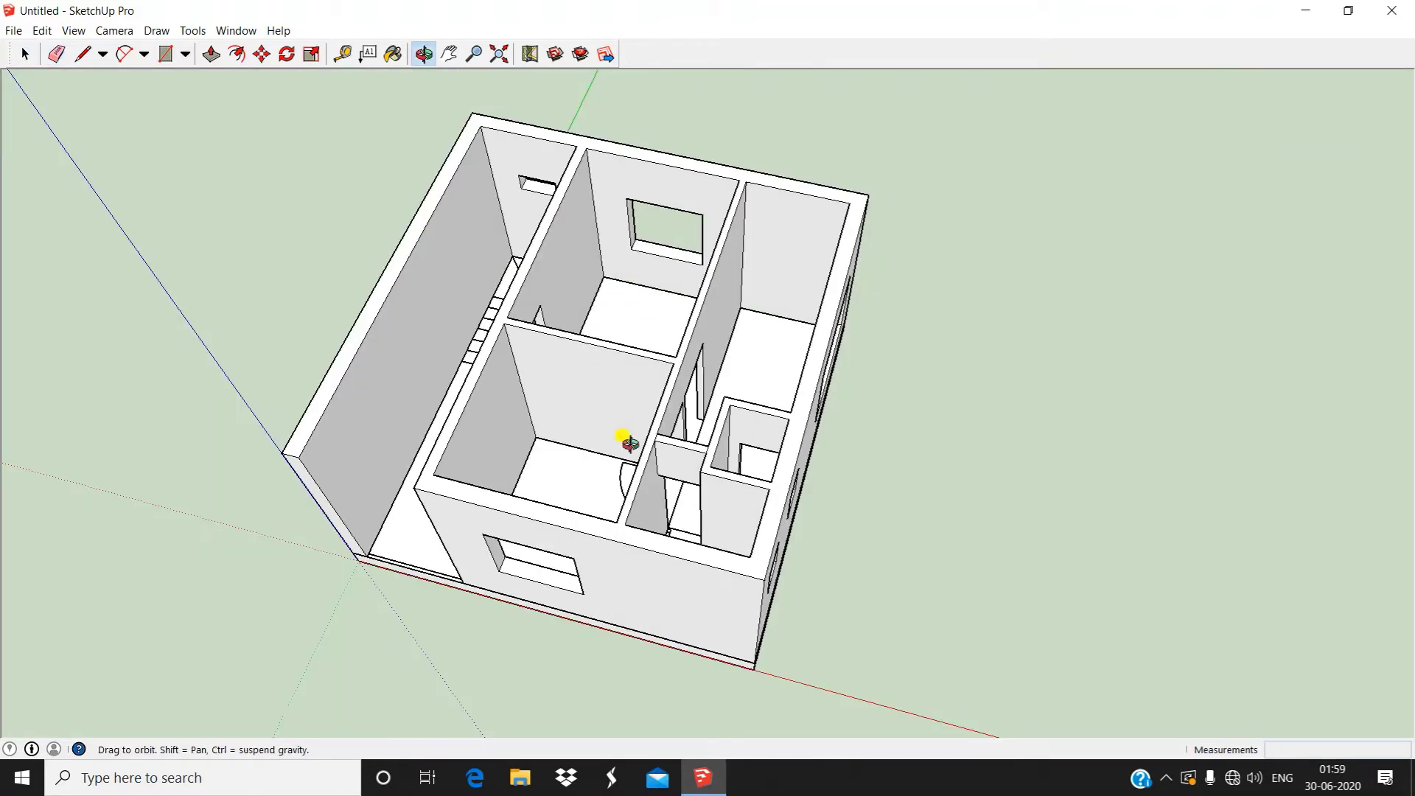
Make all the connected wall geometry of the house into one group, separate from the floor base
{"action": "middle_click_drag", "start_coordinate": [630, 442], "coordinate": [644, 135]}
{"action": "scroll", "coordinate": [579, 388], "scroll_direction": "up", "scroll_amount": 3}
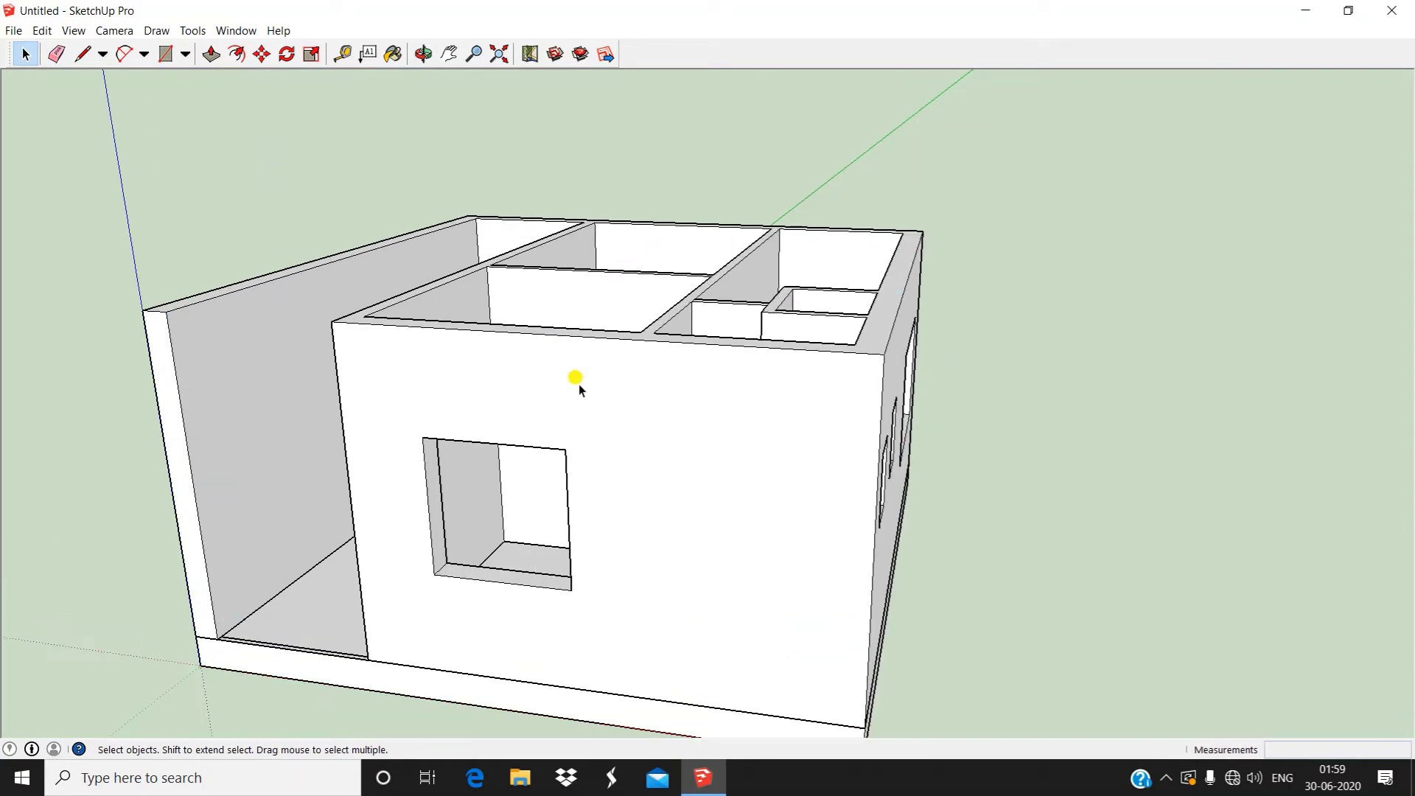
{"action": "middle_click_drag", "start_coordinate": [579, 388], "coordinate": [767, 376]}
{"action": "scroll", "coordinate": [607, 496], "scroll_direction": "down", "scroll_amount": 3}
{"action": "scroll", "coordinate": [891, 623], "scroll_direction": "up", "scroll_amount": 2}
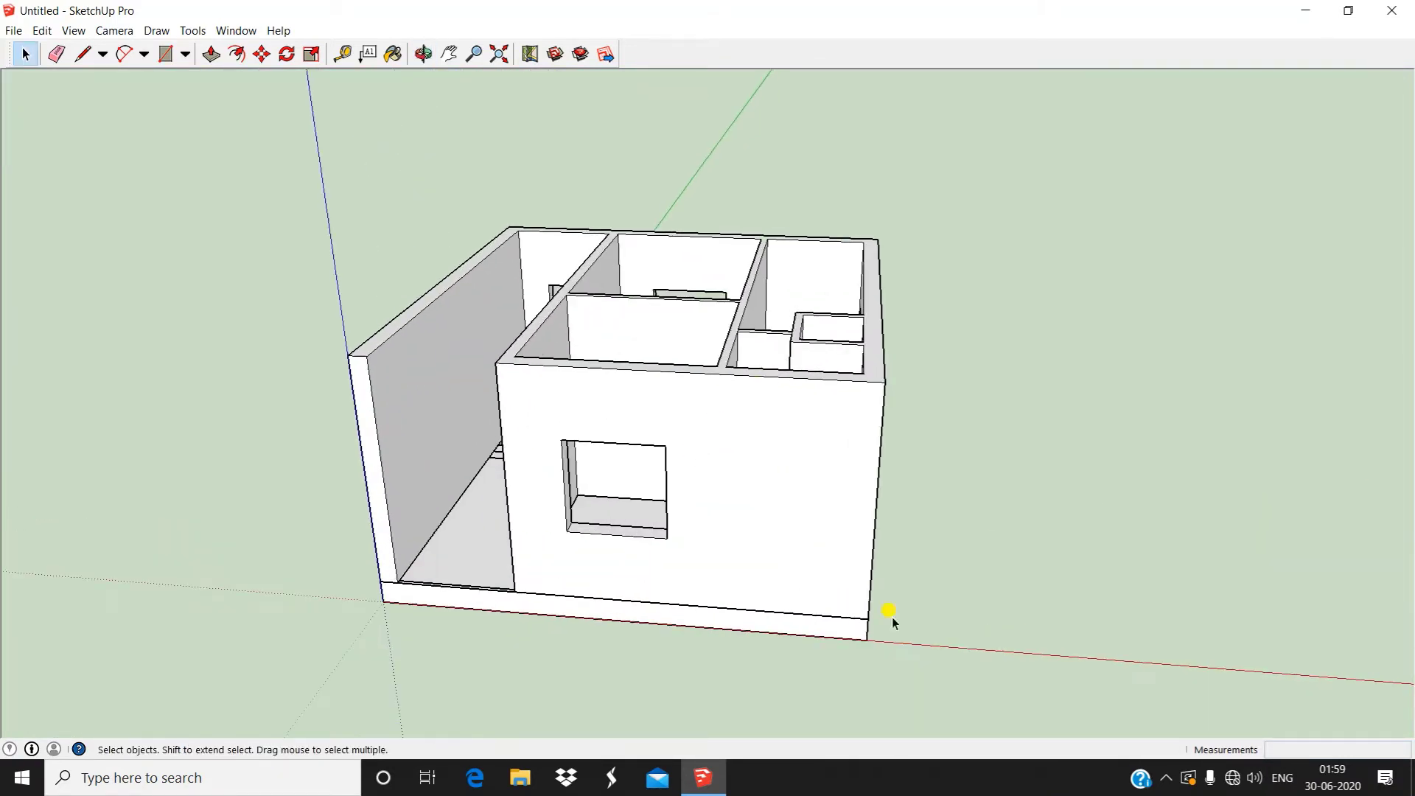
{"action": "triple_click", "coordinate": [681, 420]}
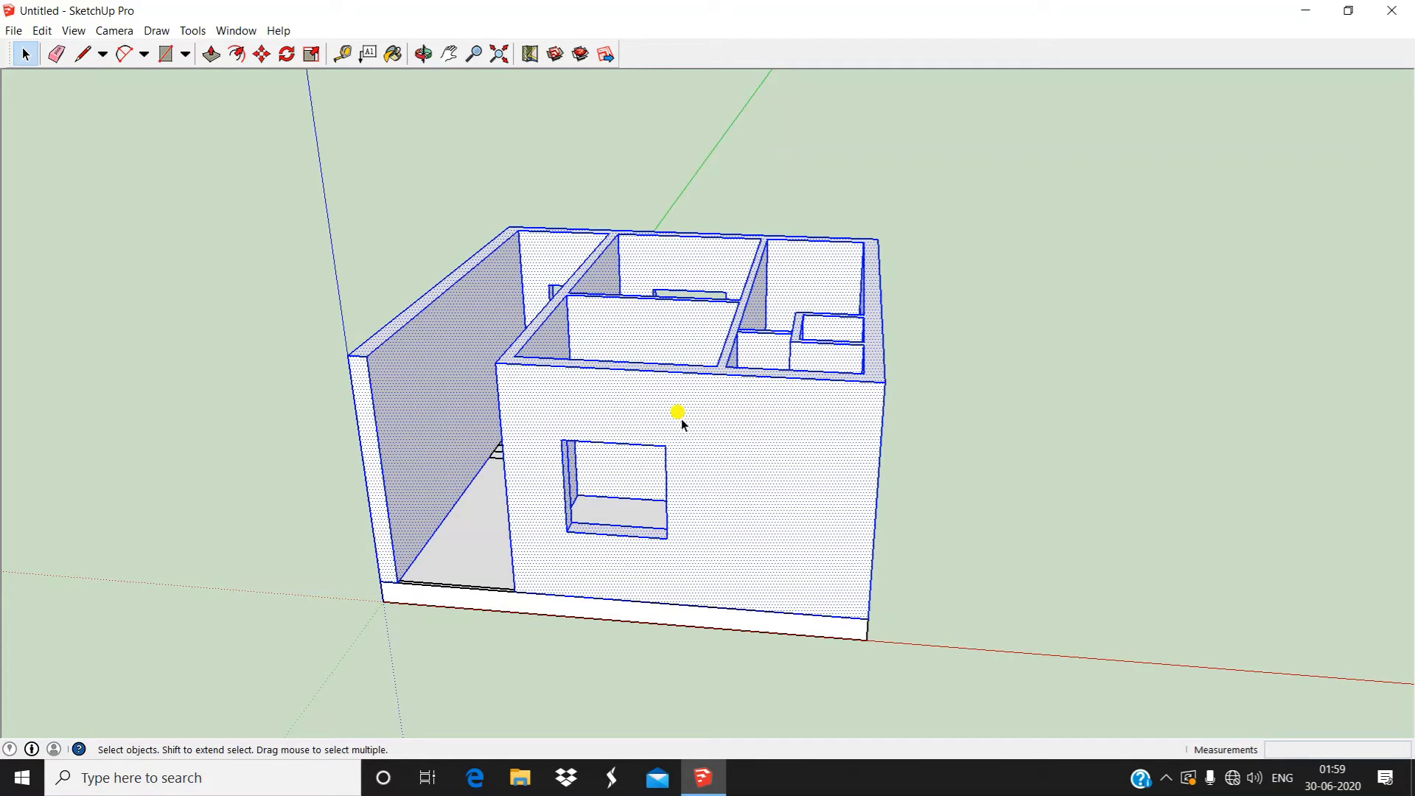
{"action": "right_click", "coordinate": [682, 424]}
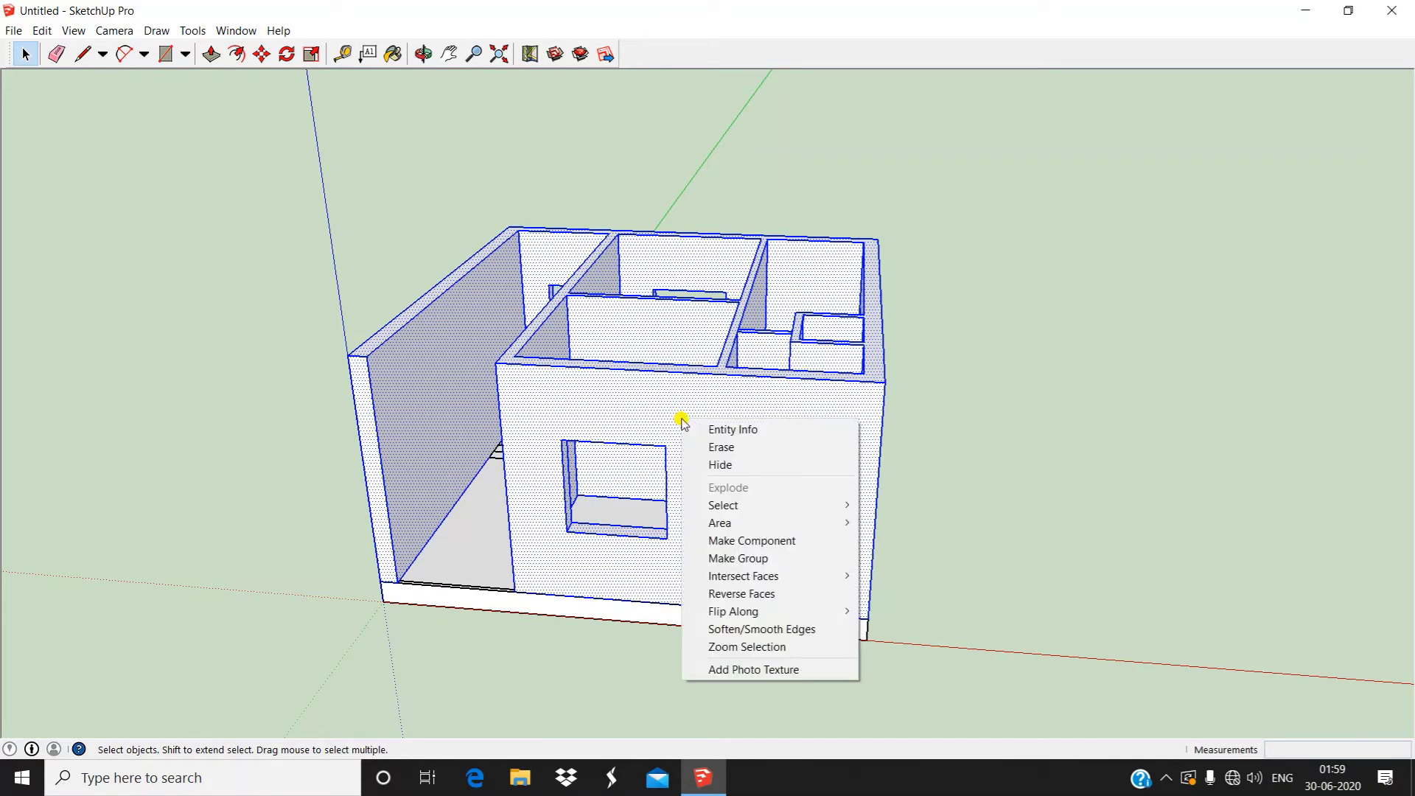
{"action": "left_click", "coordinate": [745, 558]}
{"action": "middle_click_drag", "start_coordinate": [606, 416], "coordinate": [774, 450]}
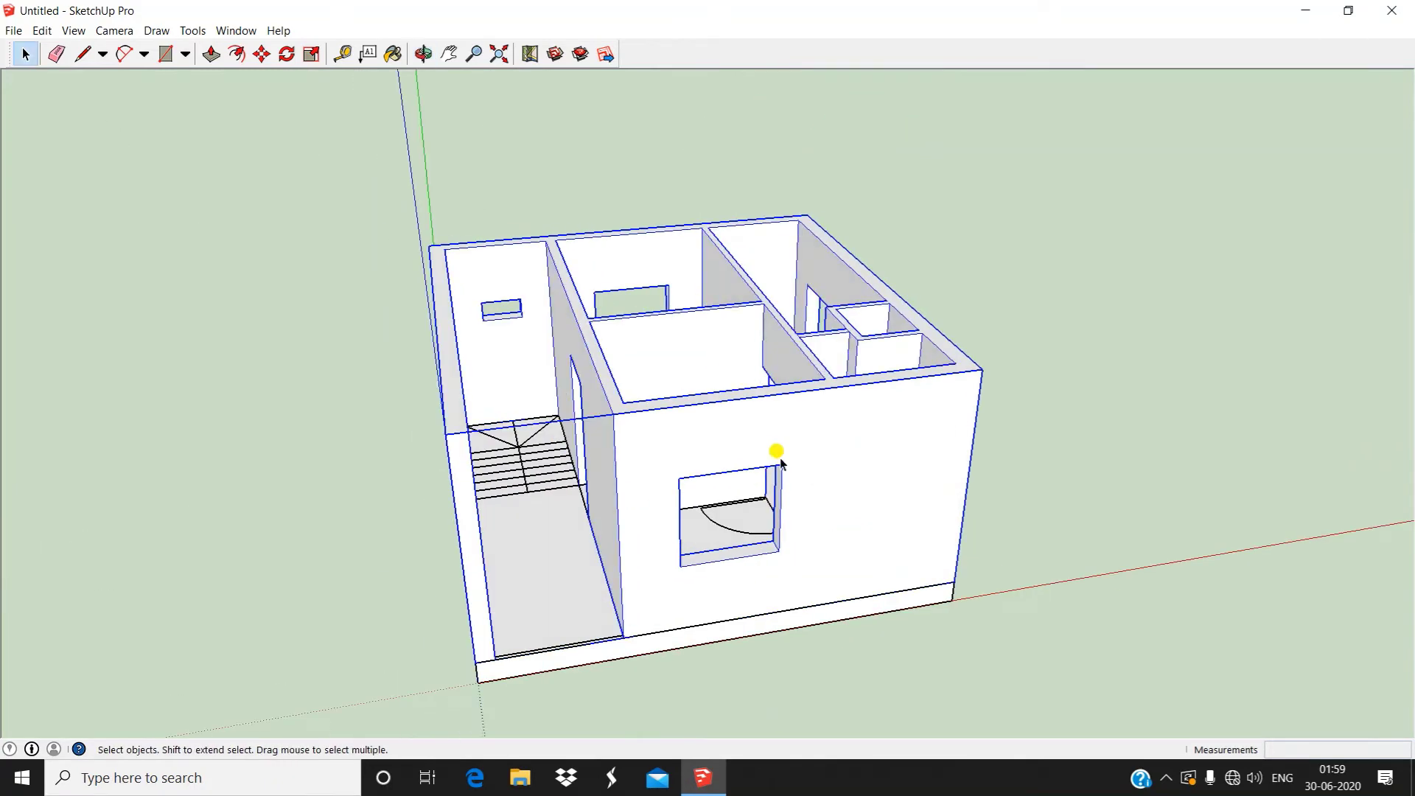
{"action": "left_click", "coordinate": [1127, 432]}
Inspect the grouped walls, the rooms and the staircase area of the house from above
{"action": "middle_click_drag", "start_coordinate": [1128, 433], "coordinate": [755, 480]}
{"action": "scroll", "coordinate": [756, 477], "scroll_direction": "up", "scroll_amount": 3}
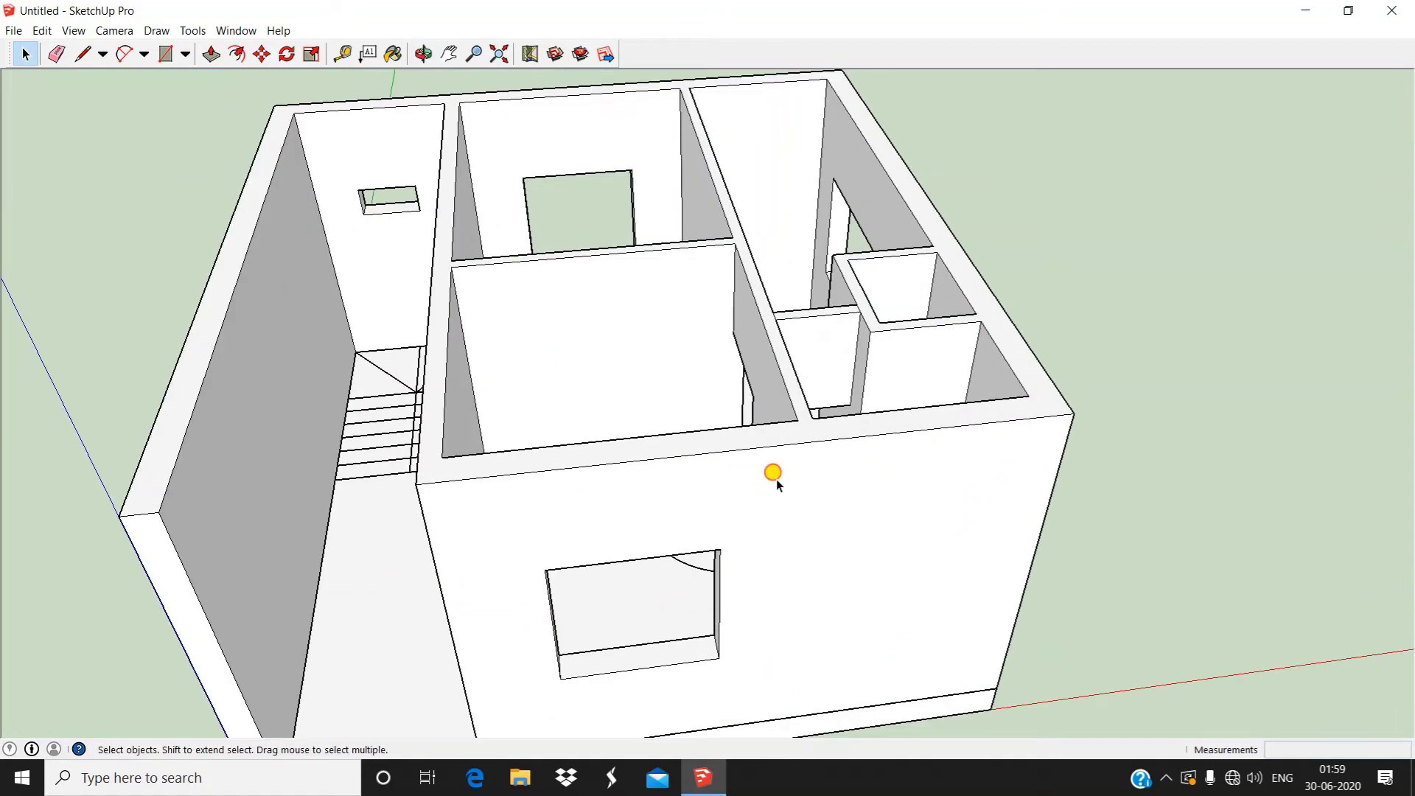
{"action": "left_click", "coordinate": [803, 484]}
{"action": "scroll", "coordinate": [803, 484], "scroll_direction": "down", "scroll_amount": 4}
{"action": "left_click", "coordinate": [985, 370]}
{"action": "middle_click_drag", "start_coordinate": [985, 370], "coordinate": [518, 357]}
{"action": "scroll", "coordinate": [600, 401], "scroll_direction": "up", "scroll_amount": 3}
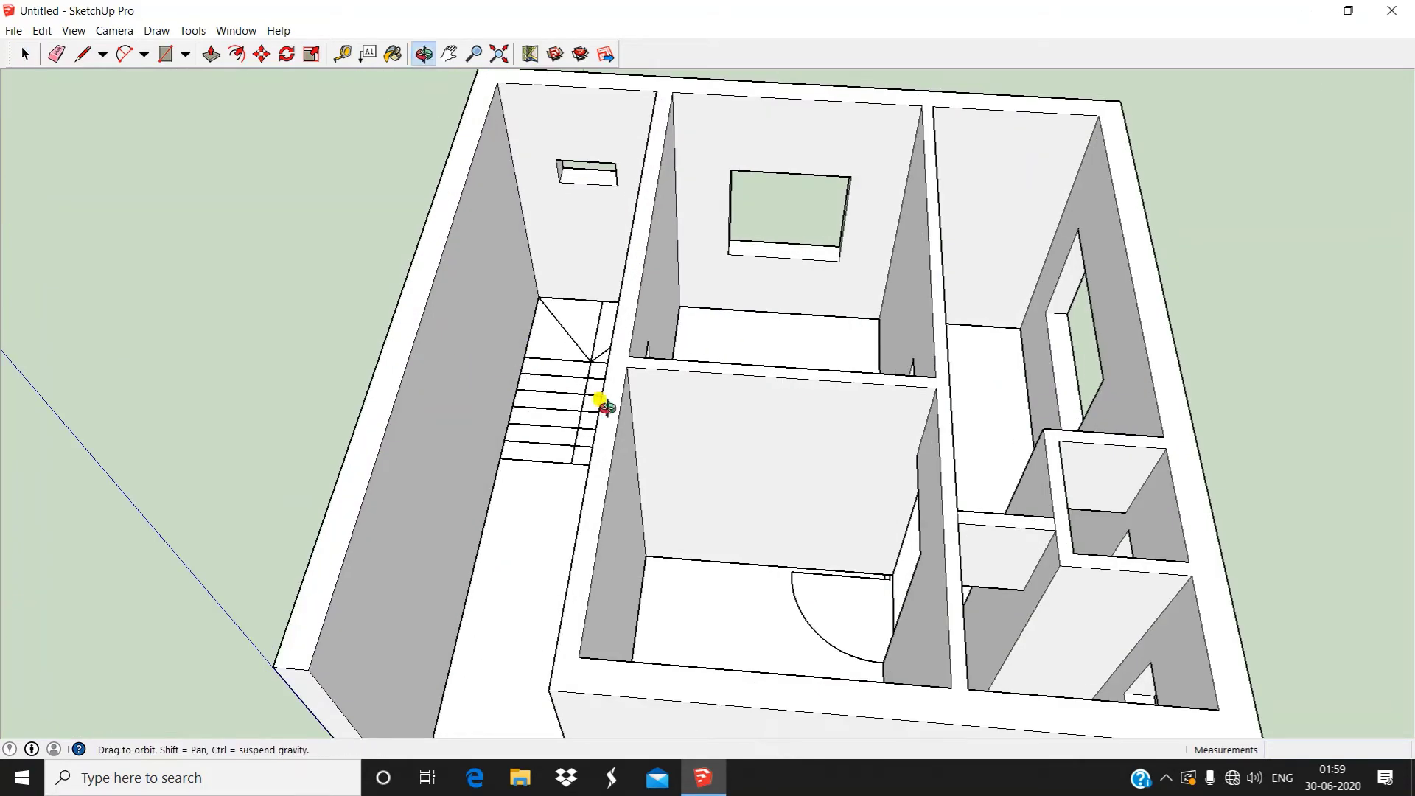
{"action": "middle_click_drag", "start_coordinate": [600, 401], "coordinate": [636, 472]}
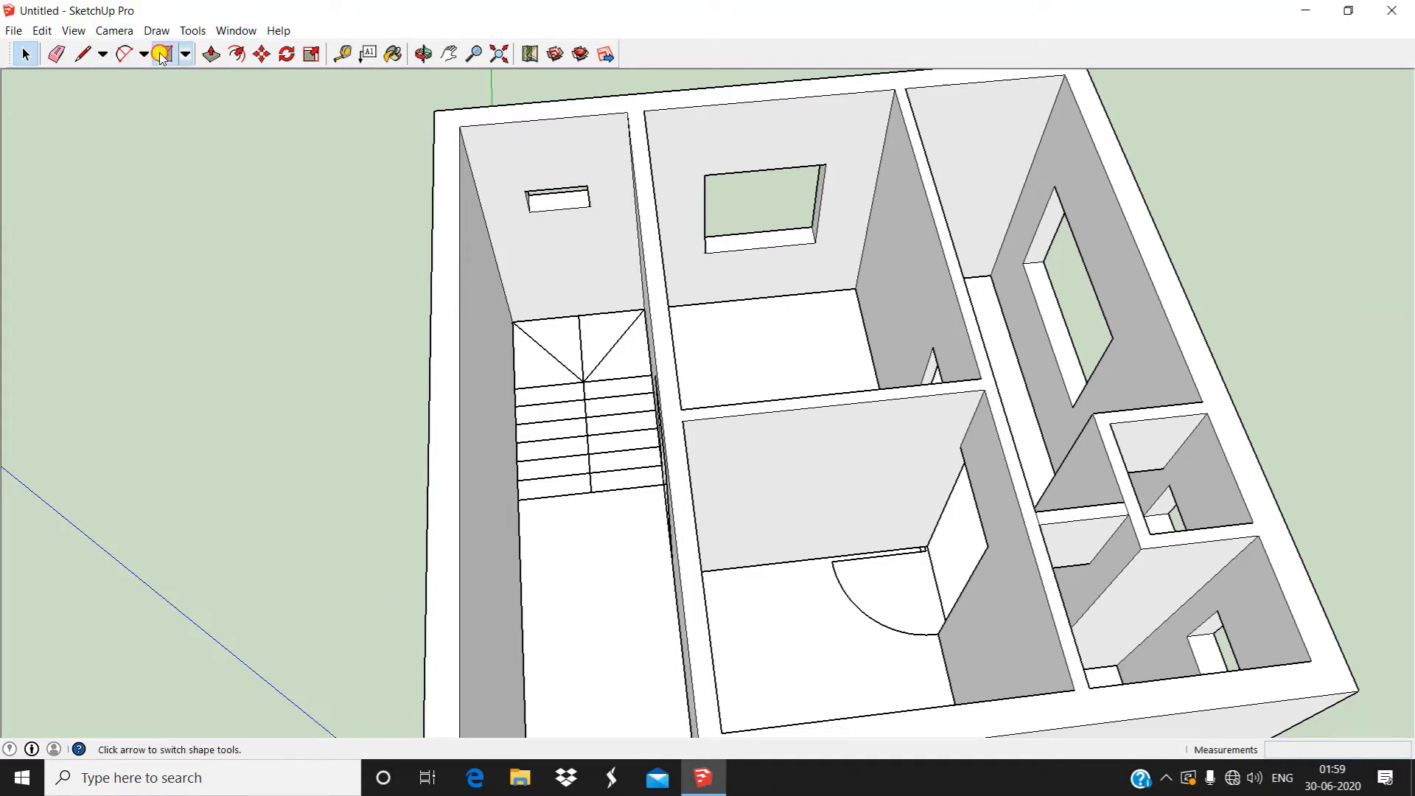
Draw a 2' 6" by 9" rectangle over the first tread of the stair flight beside the long outer wall
{"action": "scroll", "coordinate": [595, 494], "scroll_direction": "up", "scroll_amount": 3}
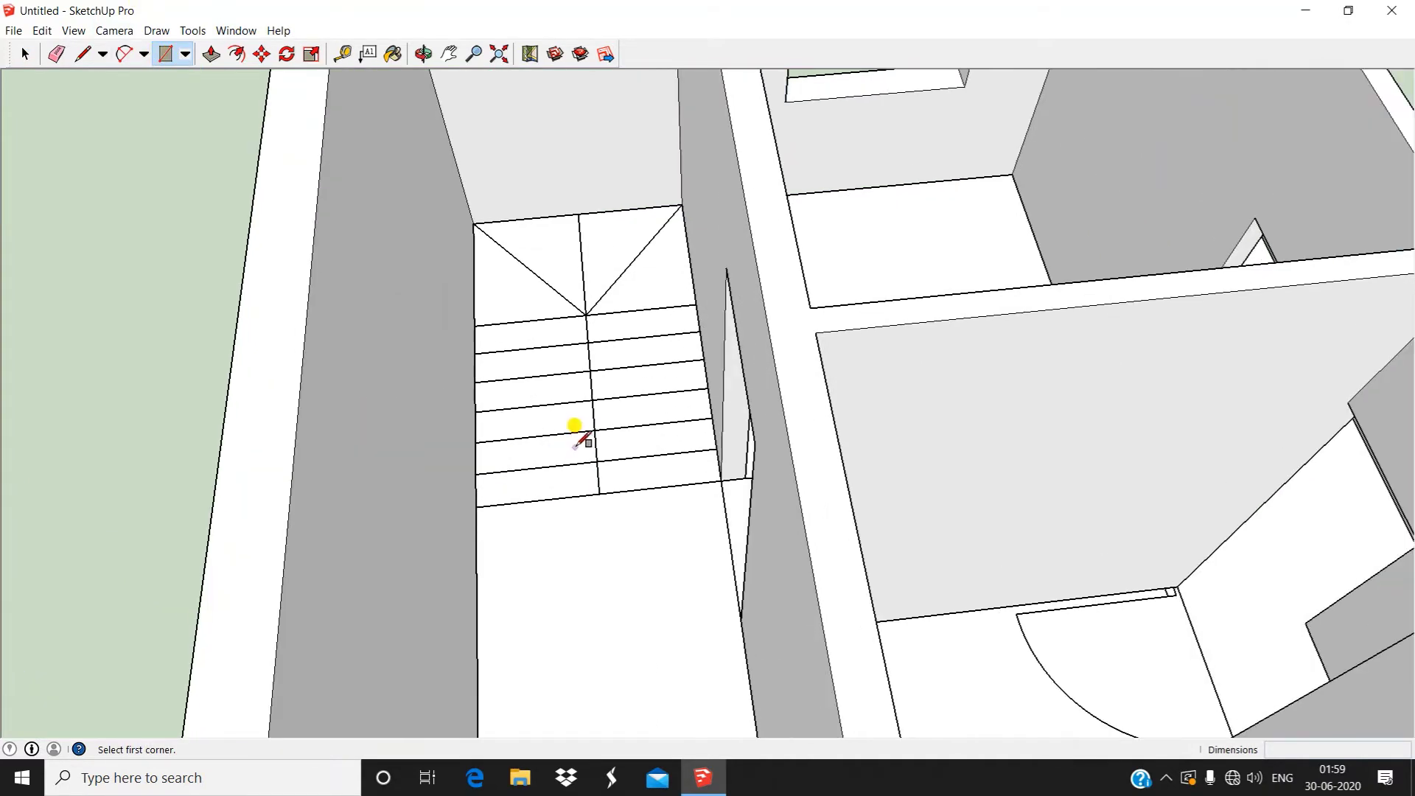
{"action": "middle_click_drag", "start_coordinate": [585, 462], "coordinate": [578, 515]}
{"action": "scroll", "coordinate": [588, 513], "scroll_direction": "up", "scroll_amount": 1}
{"action": "scroll", "coordinate": [587, 513], "scroll_direction": "down", "scroll_amount": 6}
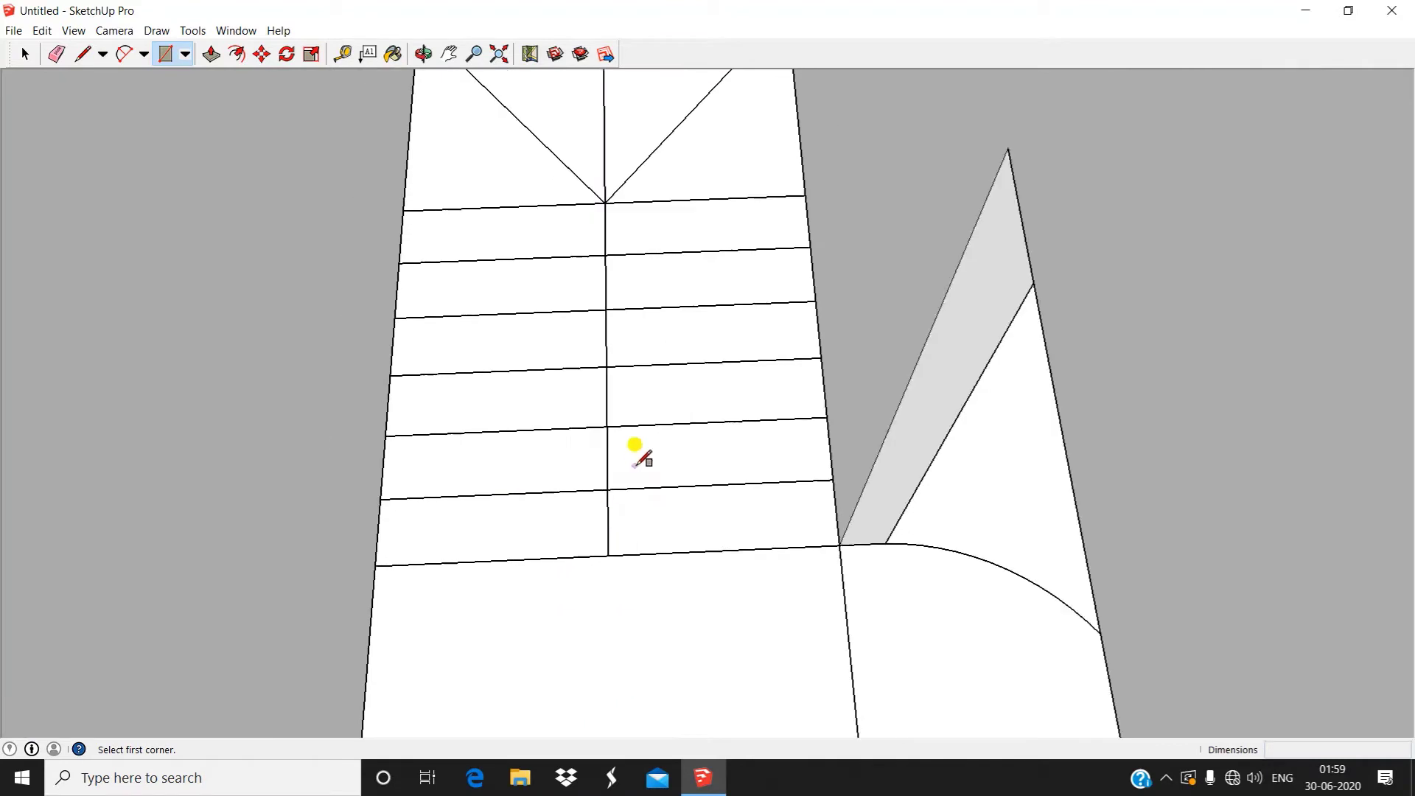
{"action": "middle_click_drag", "start_coordinate": [657, 386], "coordinate": [597, 469]}
{"action": "scroll", "coordinate": [605, 484], "scroll_direction": "up", "scroll_amount": 1}
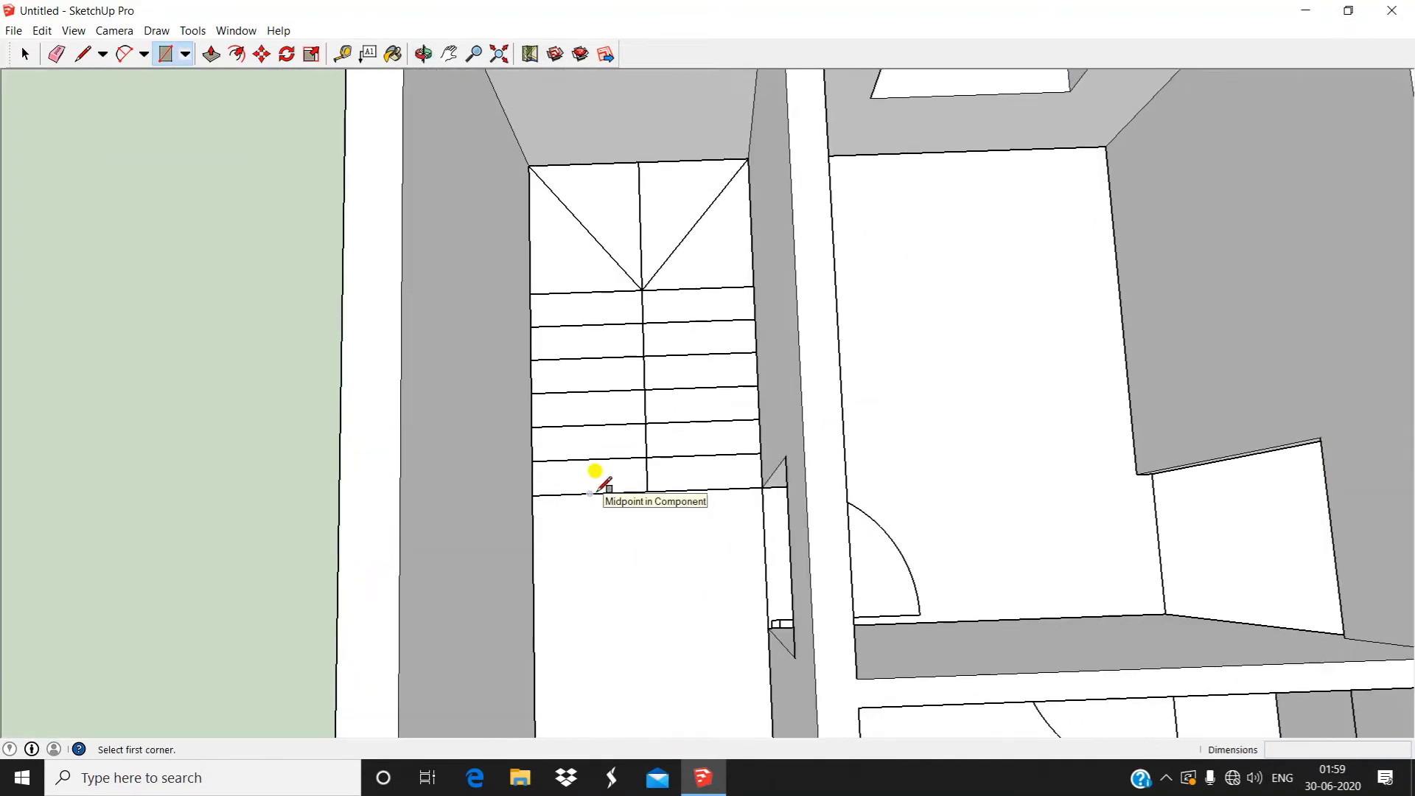
{"action": "scroll", "coordinate": [597, 441], "scroll_direction": "up", "scroll_amount": 3}
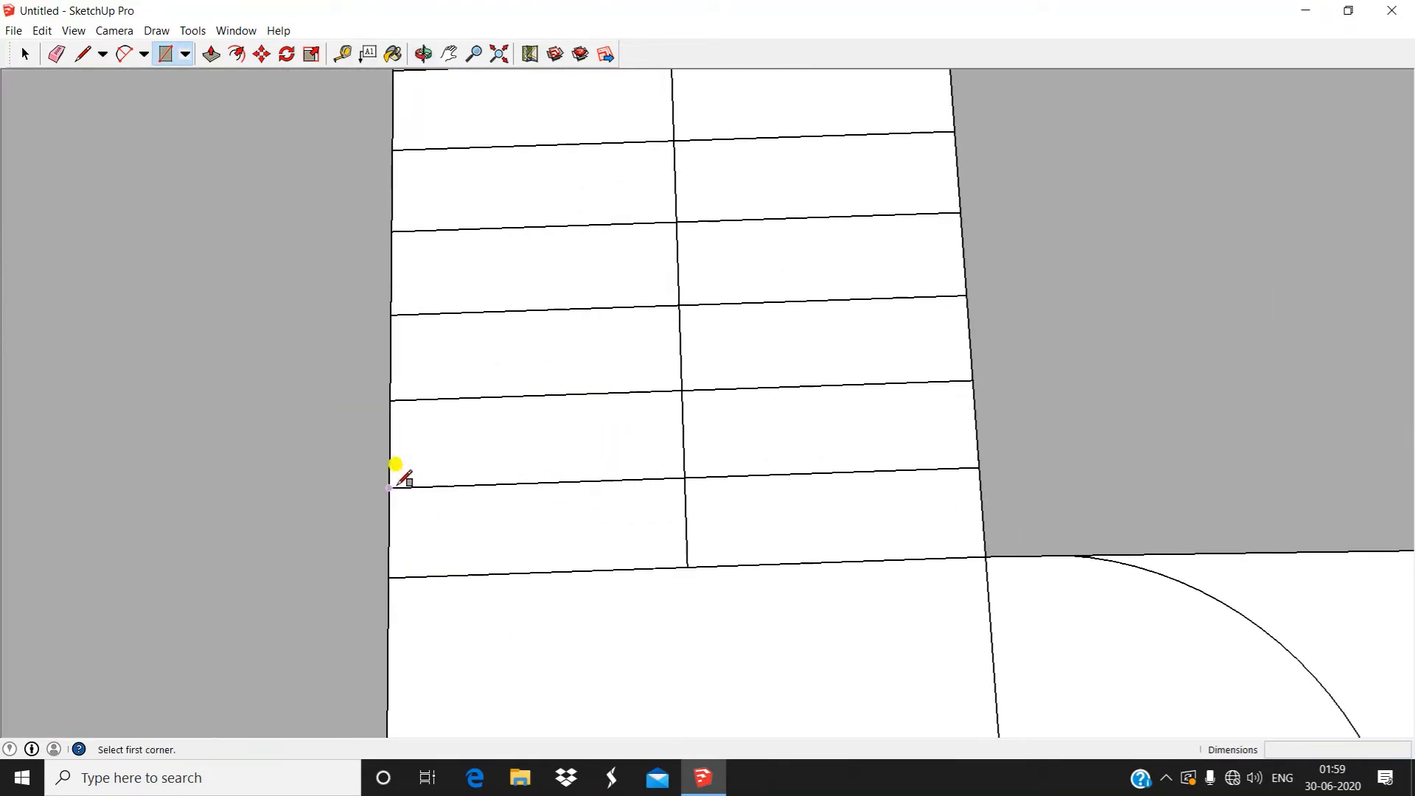
{"action": "left_click", "coordinate": [686, 566]}
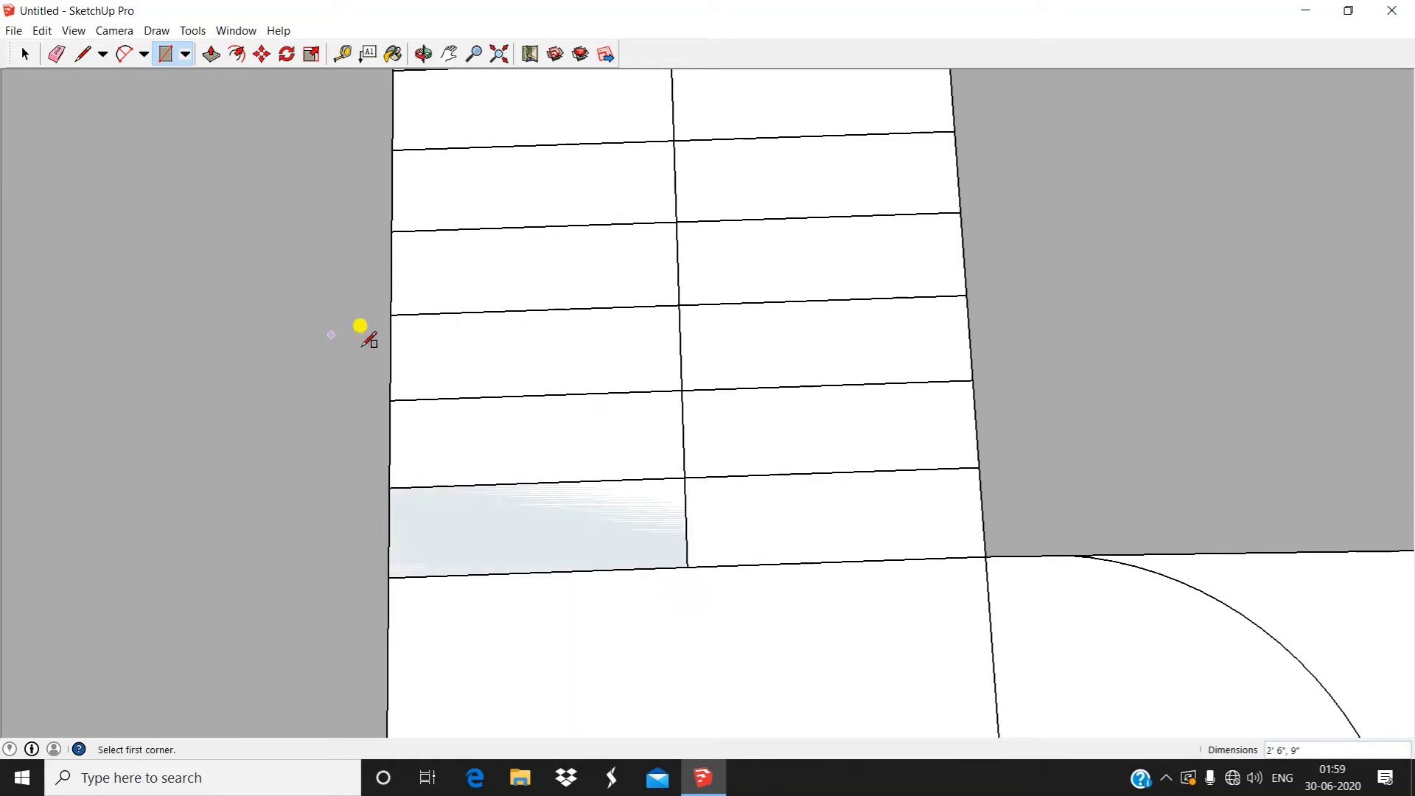
Push/Pull the first tread's rectangle upward to form a solid step block
{"action": "left_click", "coordinate": [212, 55]}
{"action": "middle_click_drag", "start_coordinate": [552, 540], "coordinate": [508, 306]}
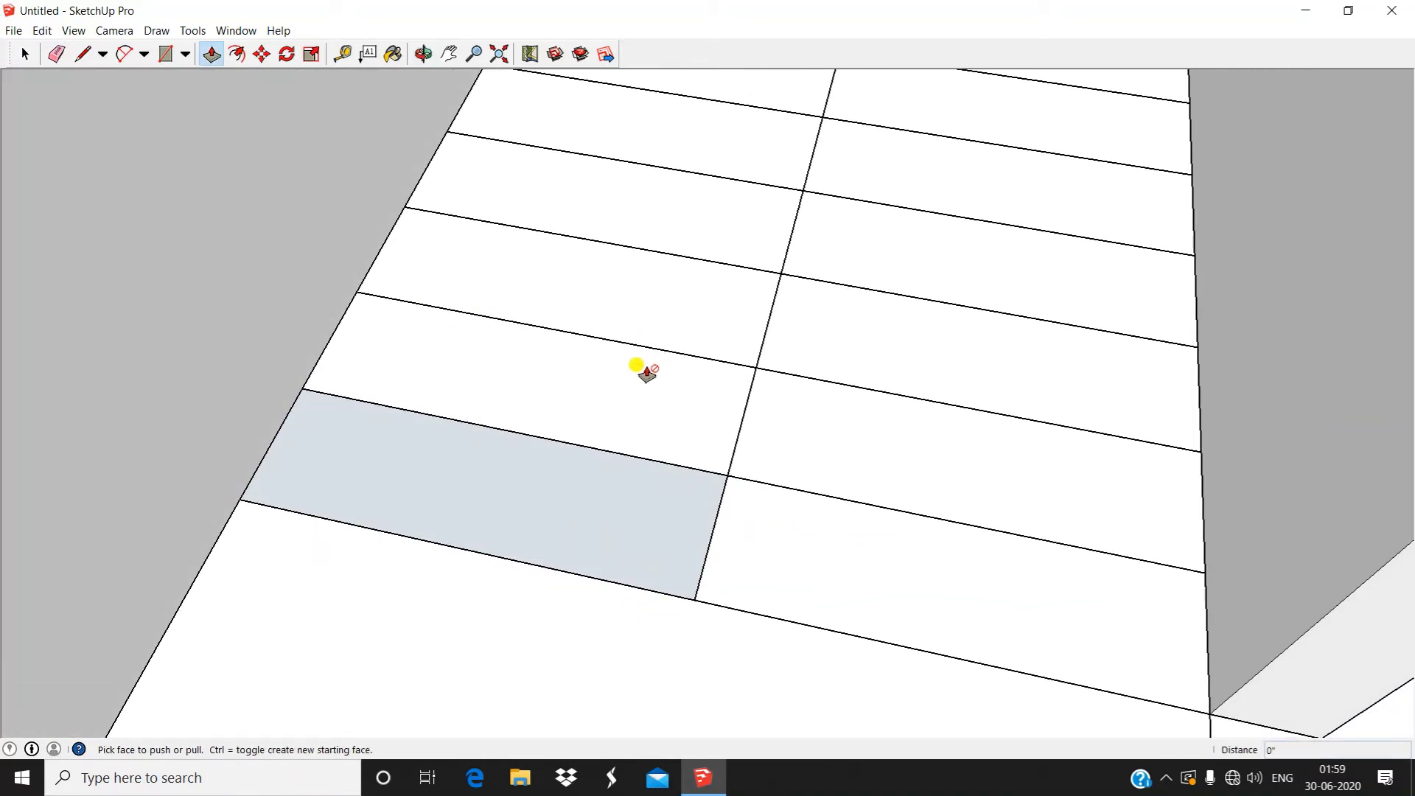
{"action": "scroll", "coordinate": [647, 372], "scroll_direction": "down", "scroll_amount": 3}
{"action": "middle_click_drag", "start_coordinate": [644, 357], "coordinate": [581, 608]}
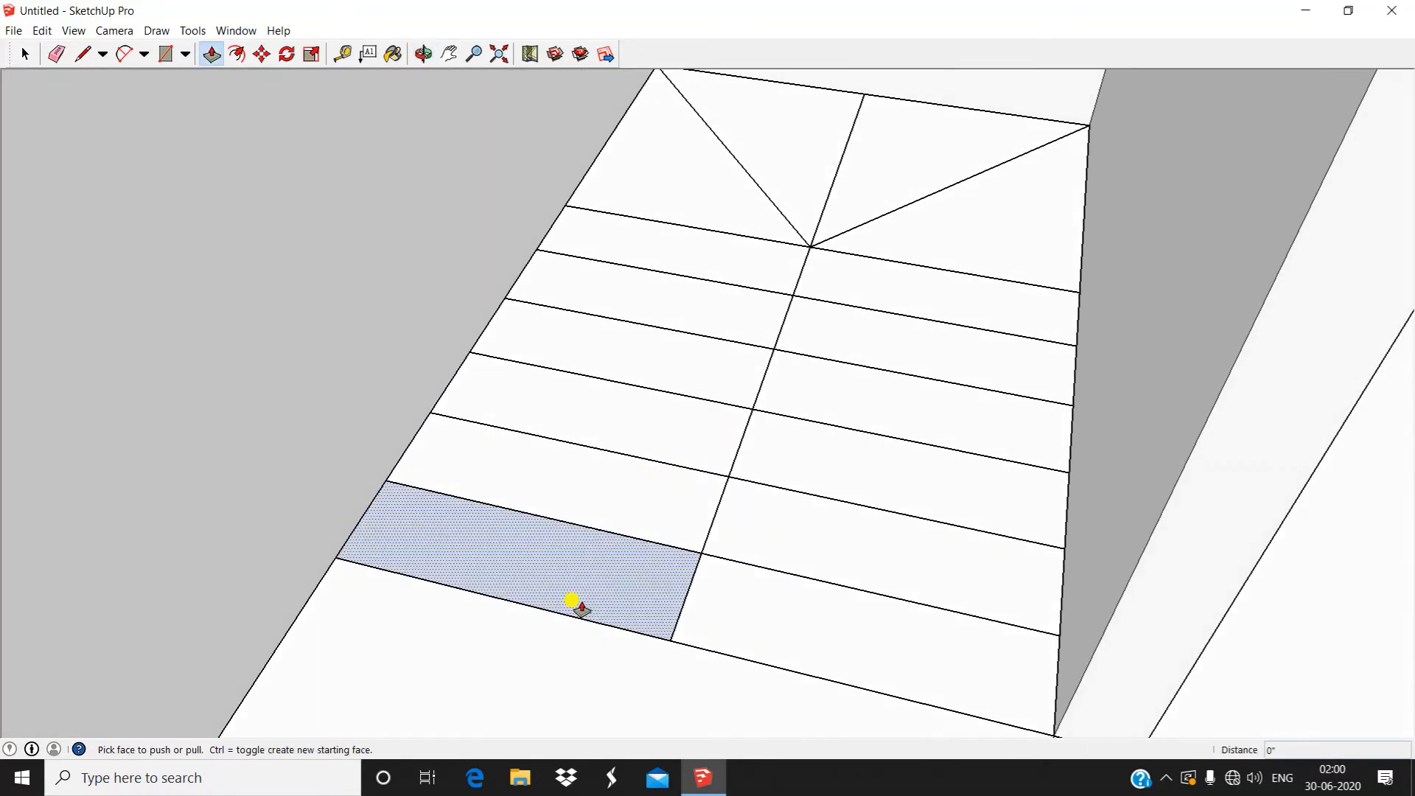
{"action": "left_click_drag", "start_coordinate": [545, 564], "coordinate": [545, 509]}
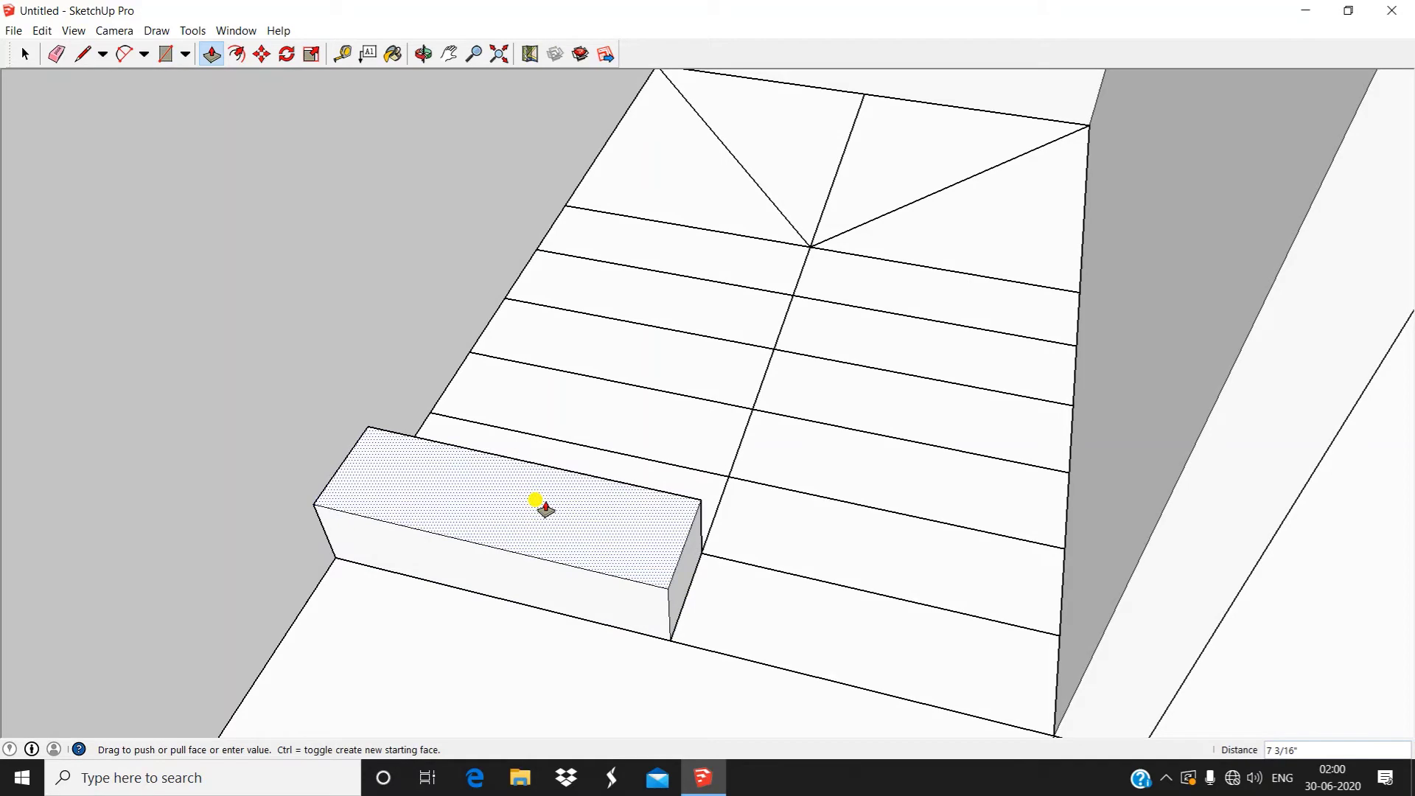
{"action": "key", "text": "Return"}
{"action": "key", "text": "space"}
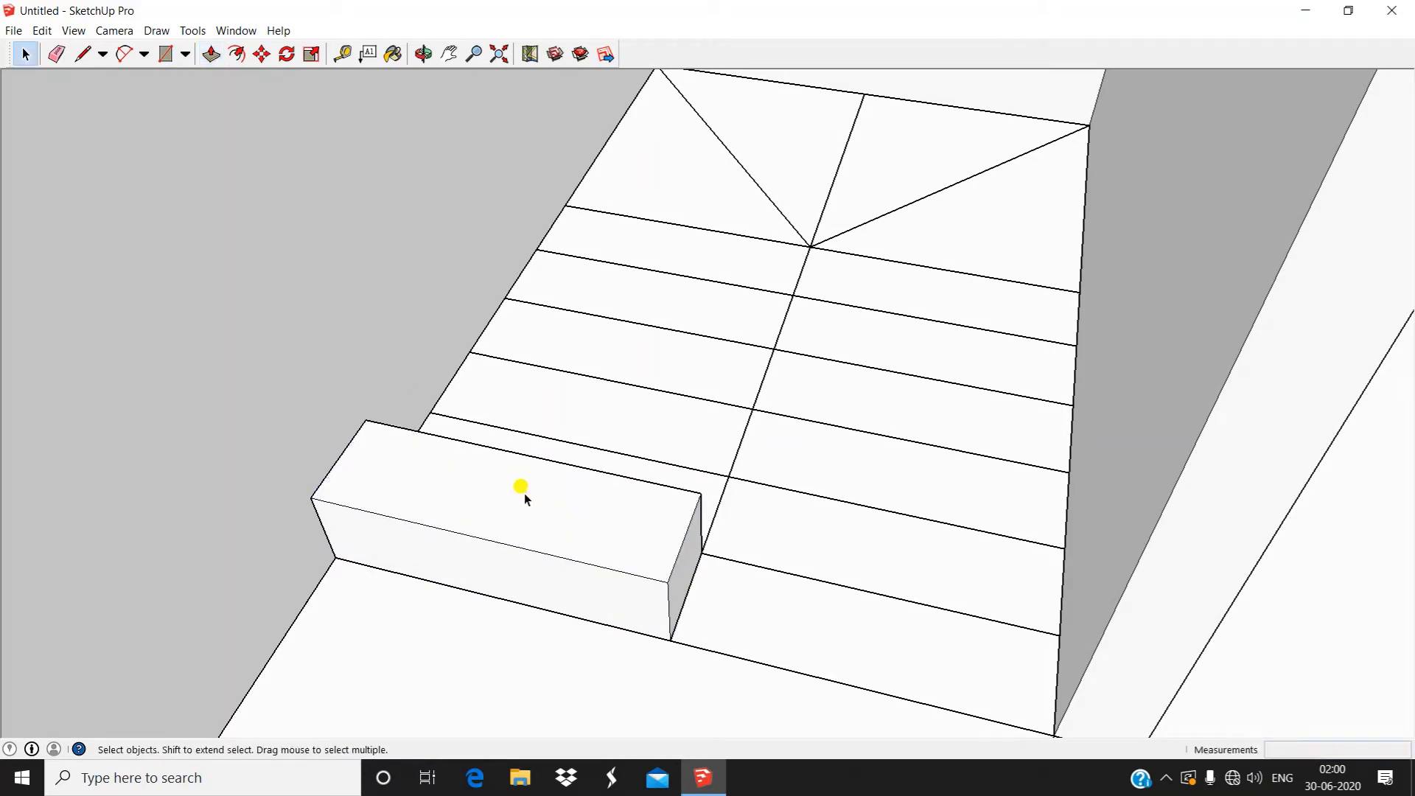
Make all faces and edges of the first step block into a group
{"action": "middle_click_drag", "start_coordinate": [682, 590], "coordinate": [672, 630]}
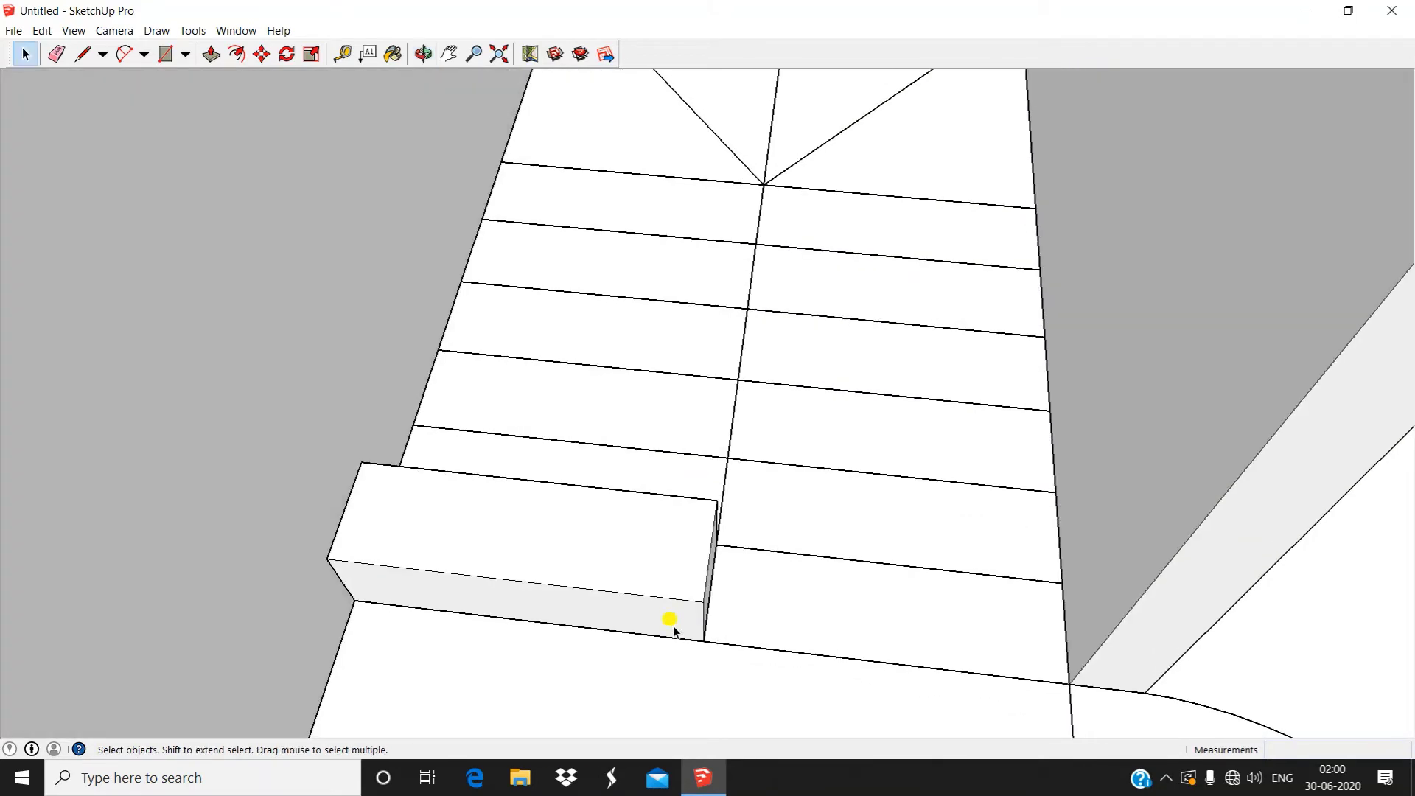
{"action": "triple_click", "coordinate": [553, 566]}
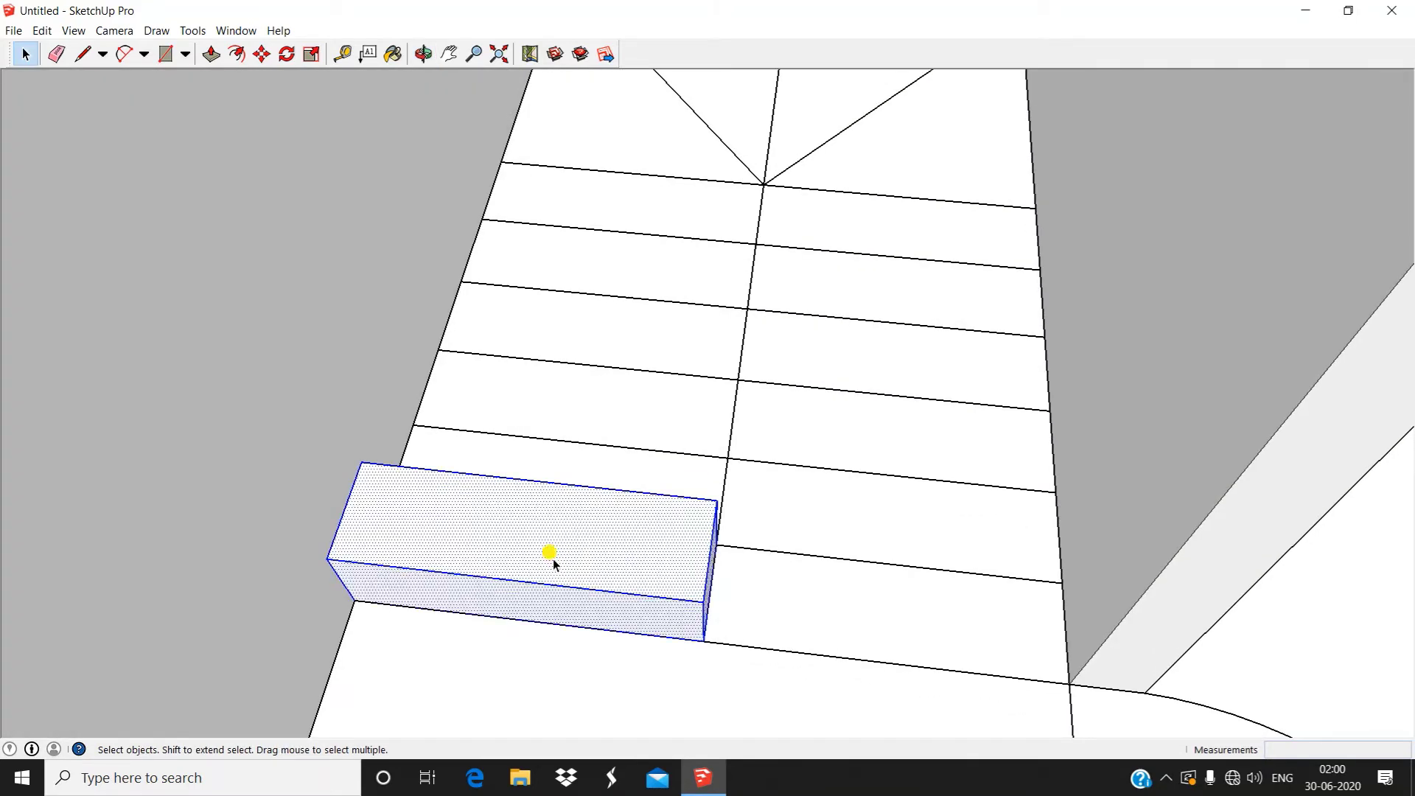
{"action": "middle_click_drag", "start_coordinate": [609, 589], "coordinate": [553, 568]}
{"action": "right_click", "coordinate": [529, 511]}
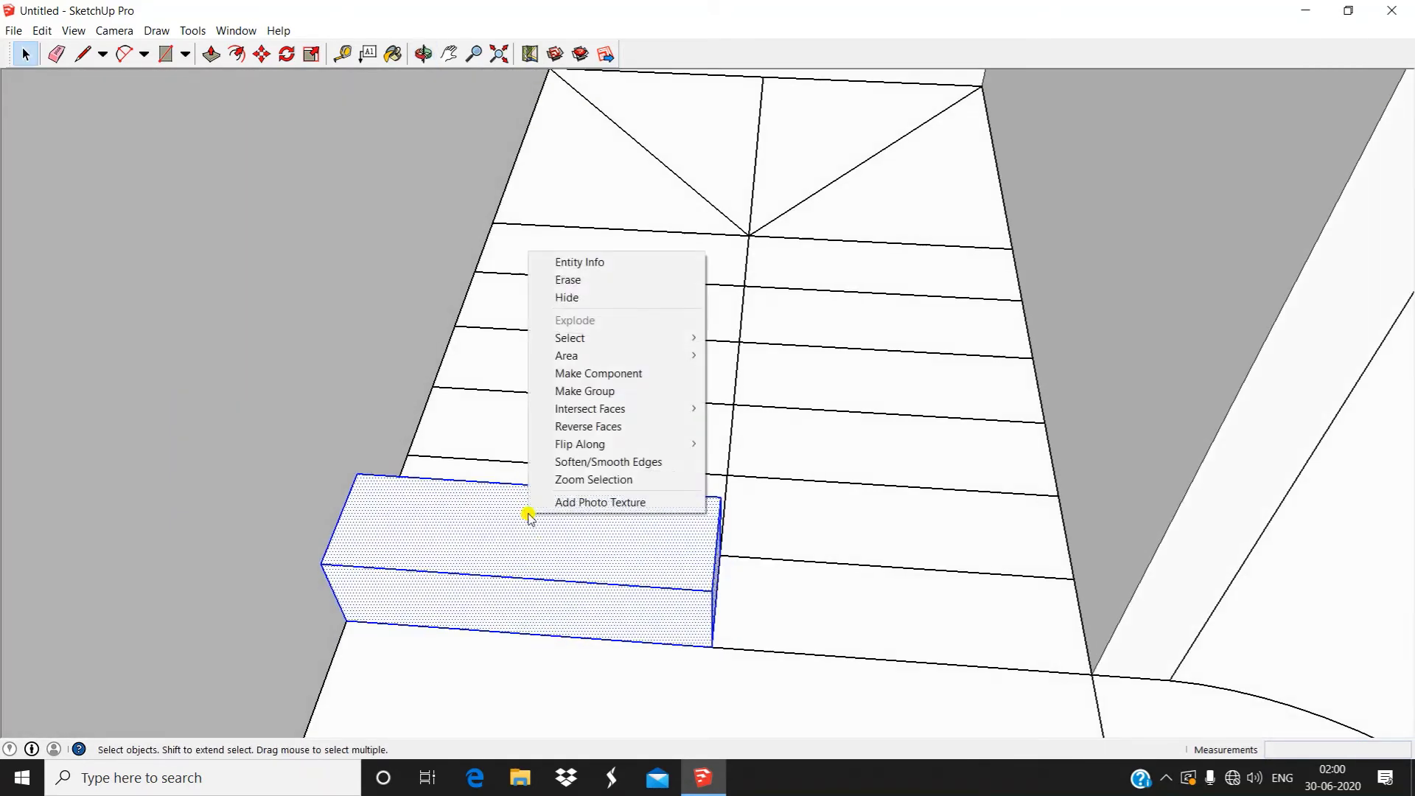
{"action": "left_click", "coordinate": [625, 392]}
Copy the step group from its lower front corner to its upper back corner, forming the second step
{"action": "middle_click_drag", "start_coordinate": [787, 533], "coordinate": [859, 542]}
{"action": "scroll", "coordinate": [863, 549], "scroll_direction": "down", "scroll_amount": 6}
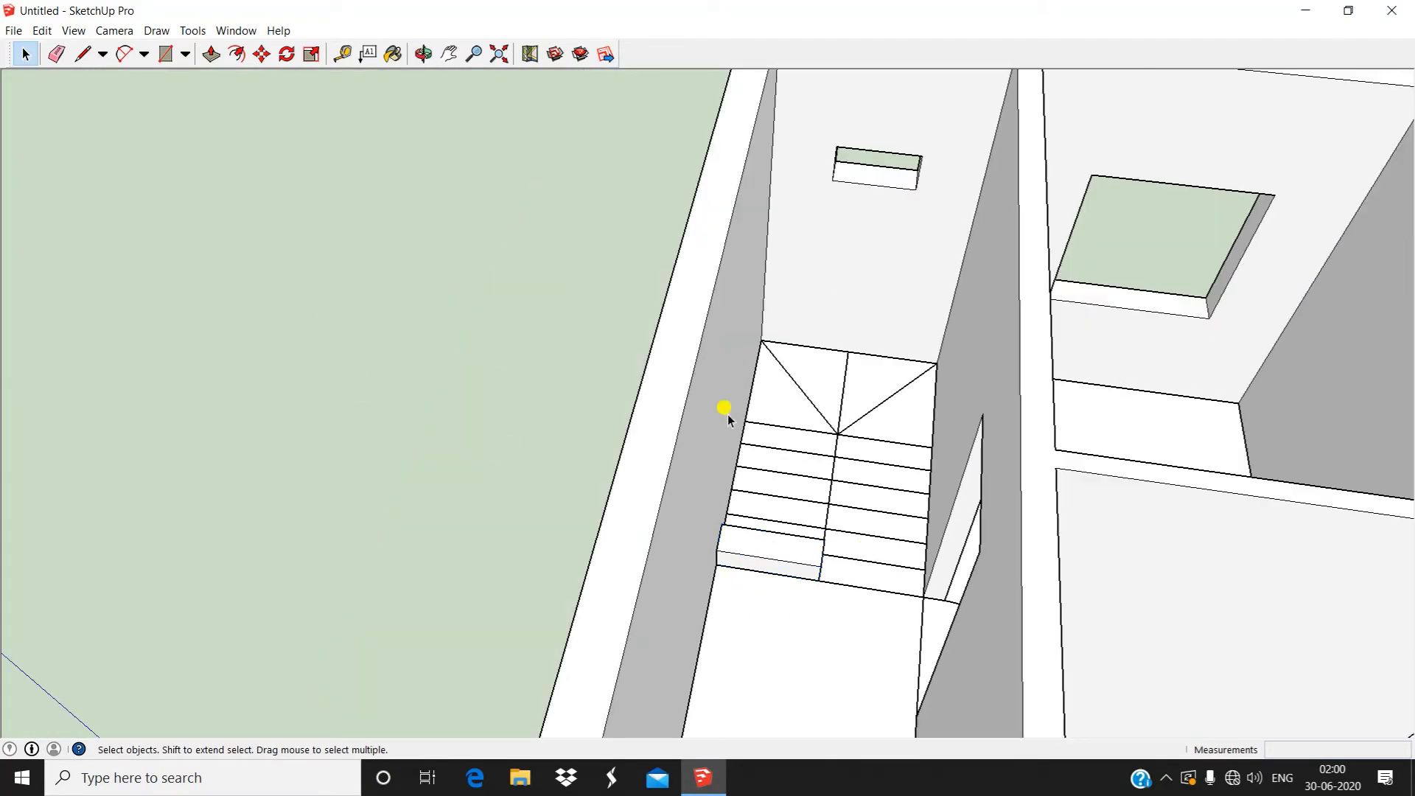
{"action": "middle_click_drag", "start_coordinate": [727, 419], "coordinate": [366, 332]}
{"action": "scroll", "coordinate": [781, 581], "scroll_direction": "up", "scroll_amount": 2}
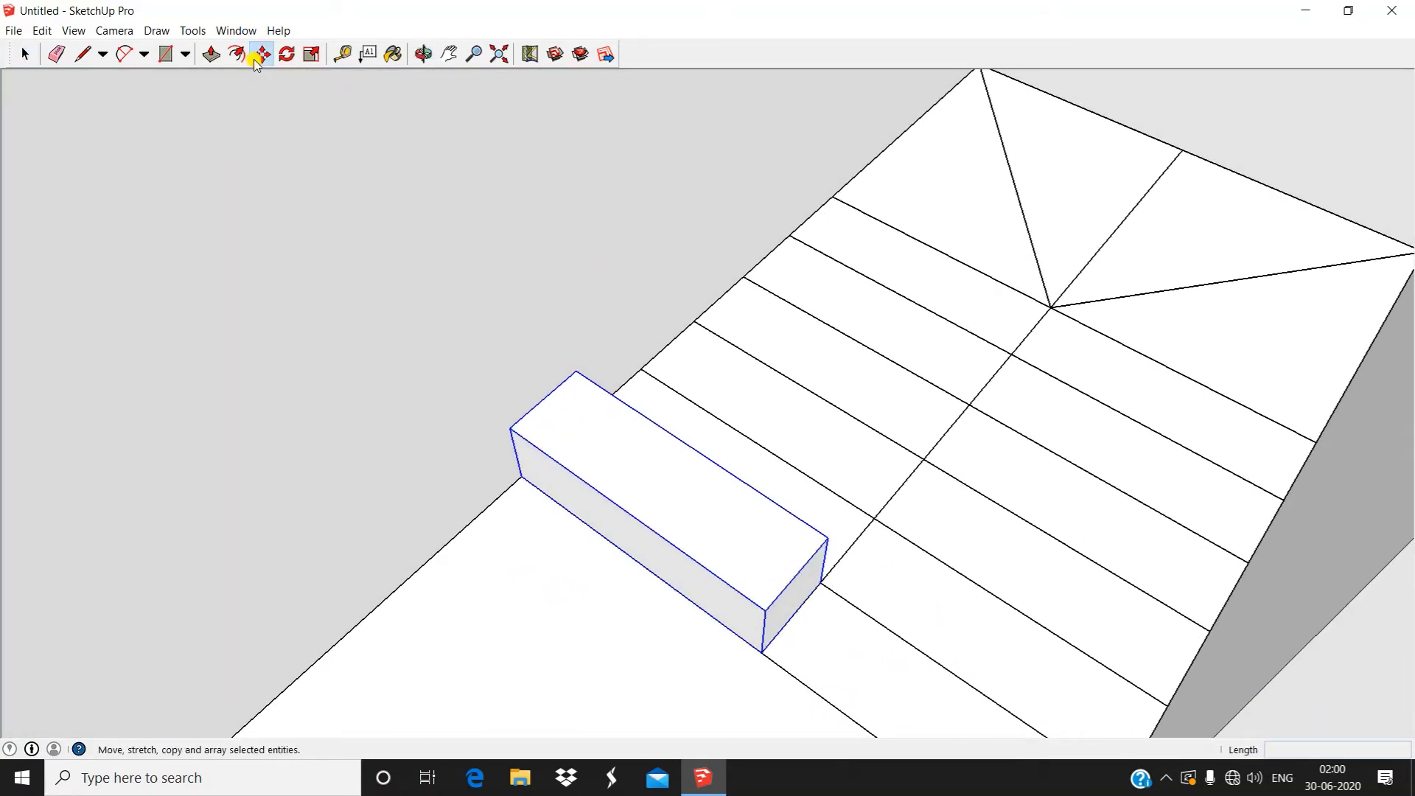
{"action": "middle_click_drag", "start_coordinate": [642, 480], "coordinate": [666, 638]}
{"action": "scroll", "coordinate": [675, 652], "scroll_direction": "up", "scroll_amount": 2}
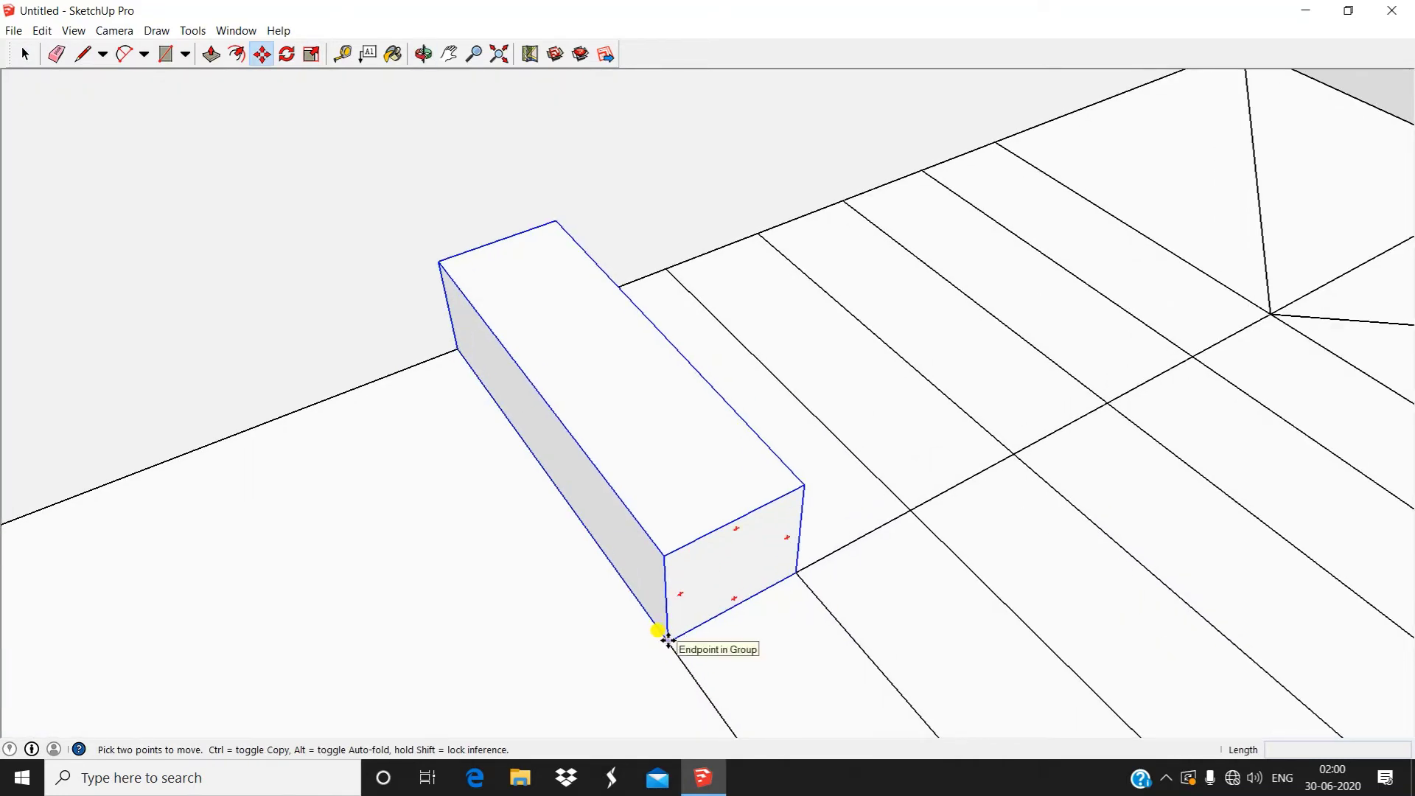
{"action": "left_click", "coordinate": [667, 640]}
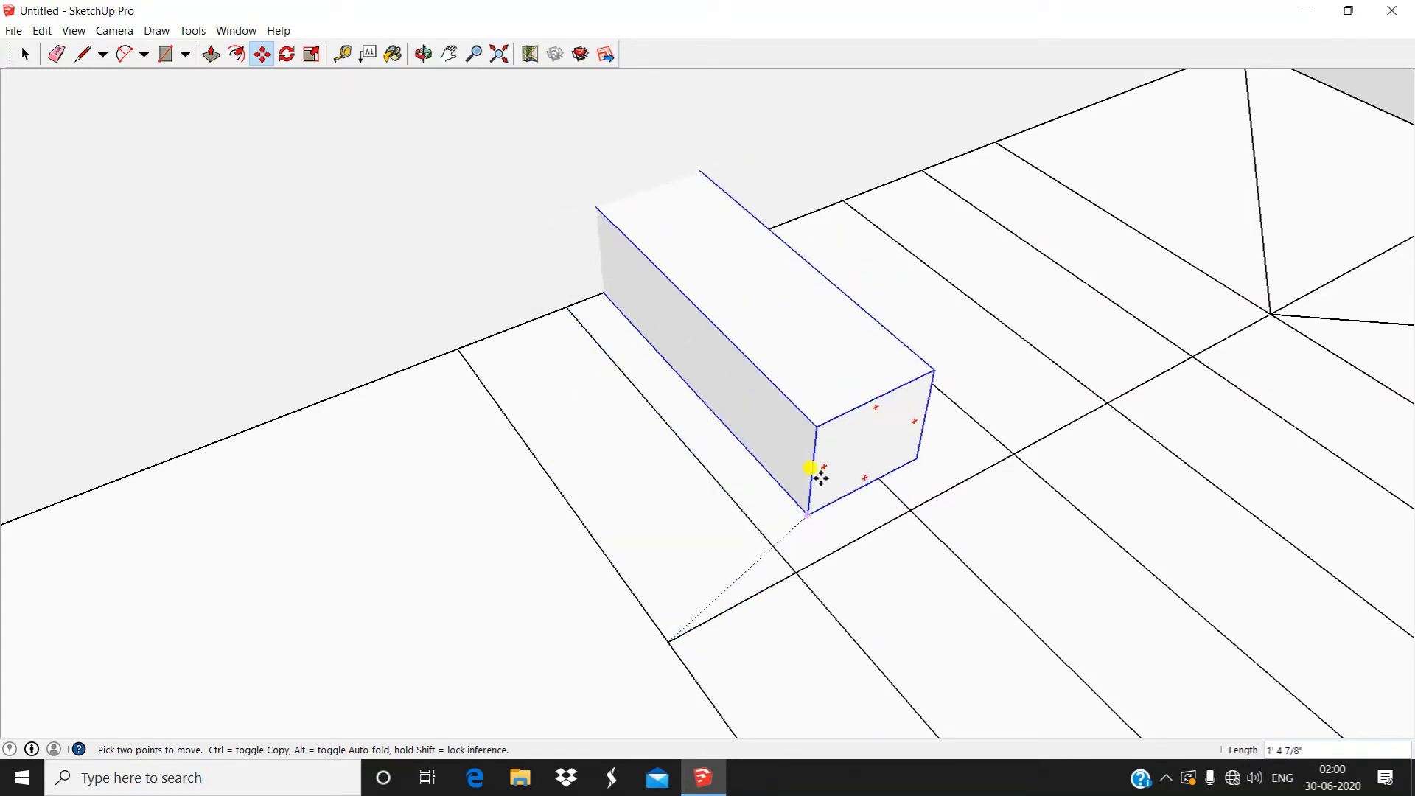
{"action": "key", "text": "ctrl"}
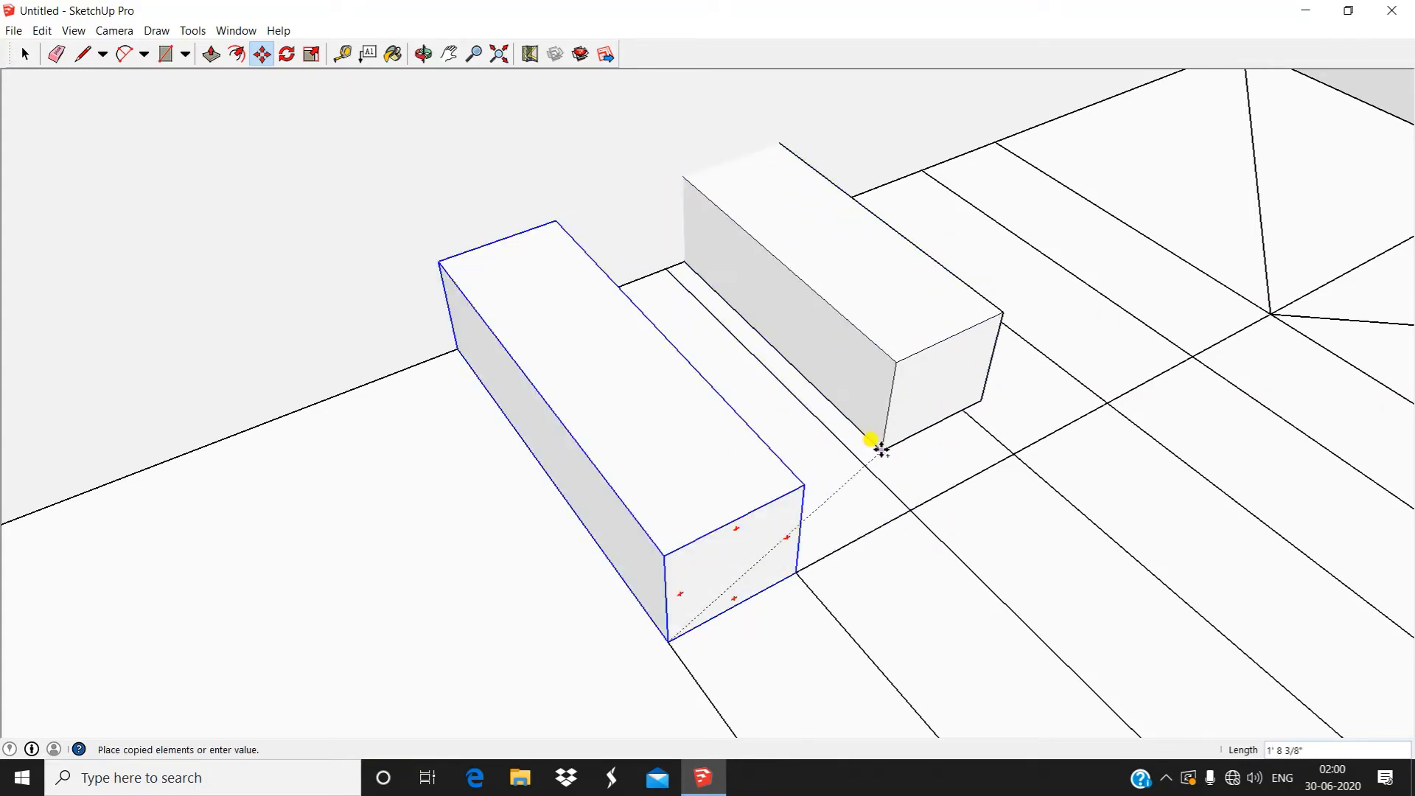
{"action": "middle_click_drag", "start_coordinate": [875, 445], "coordinate": [783, 477]}
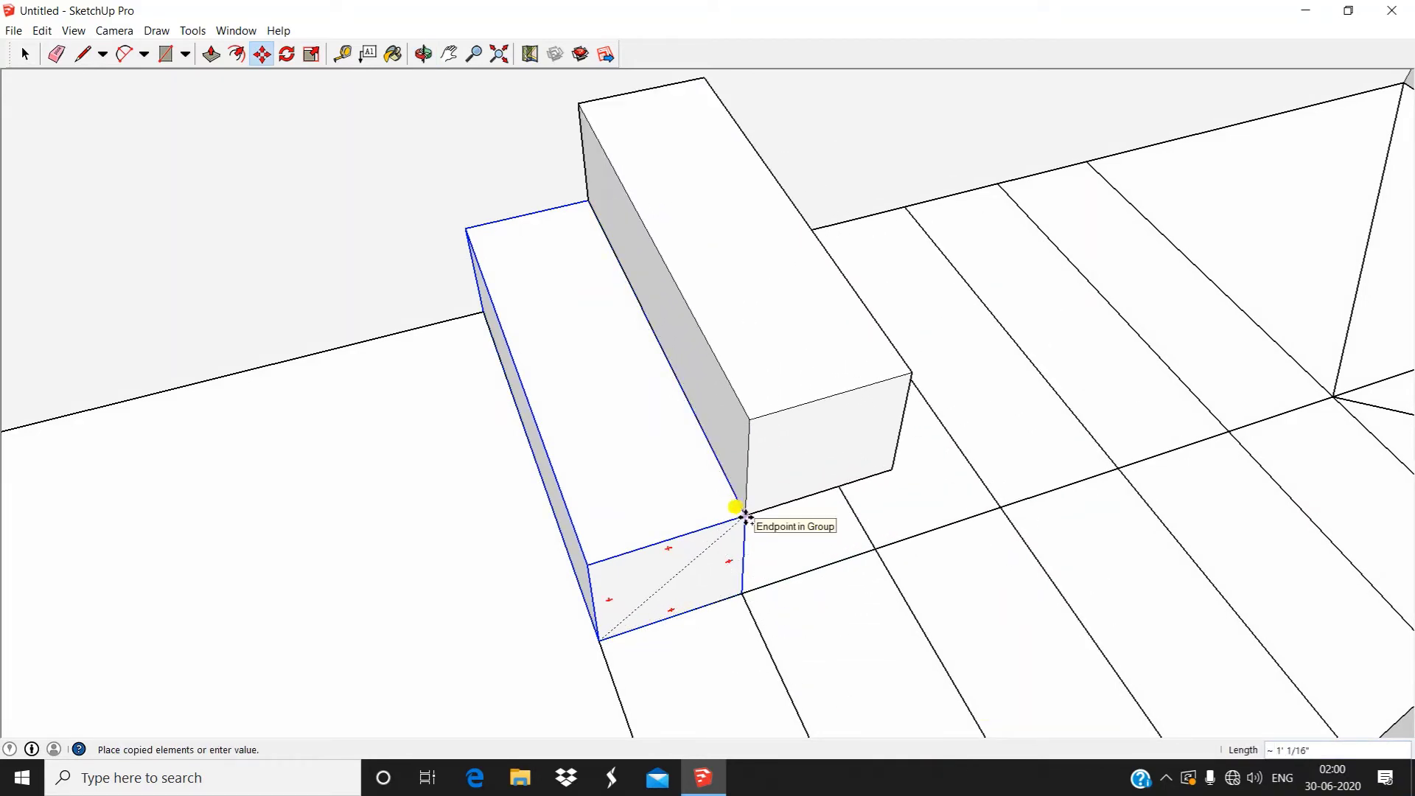
{"action": "left_click", "coordinate": [744, 515]}
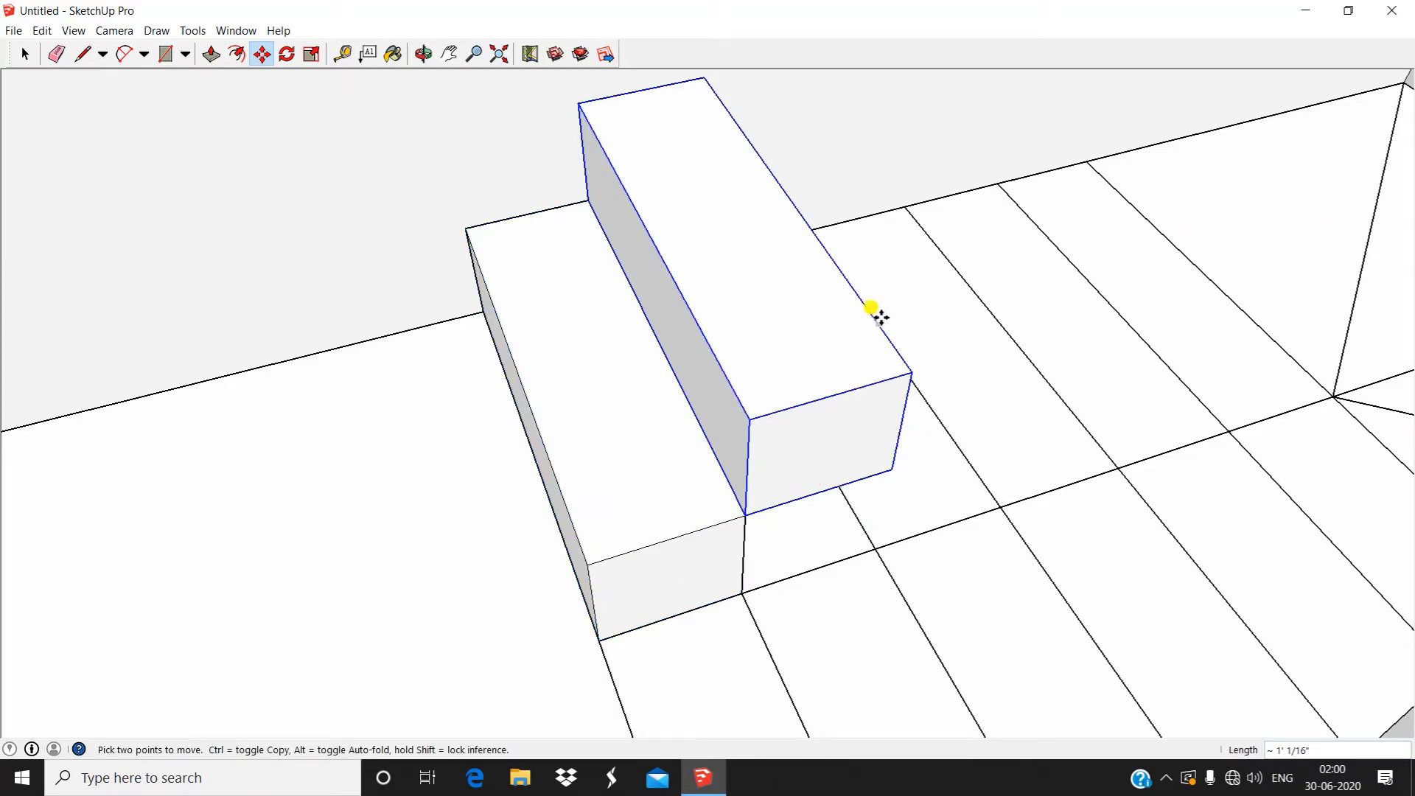
Array the copied step with 5x so the steps continue up the first flight of stairs
{"action": "middle_click_drag", "start_coordinate": [877, 314], "coordinate": [1124, 236]}
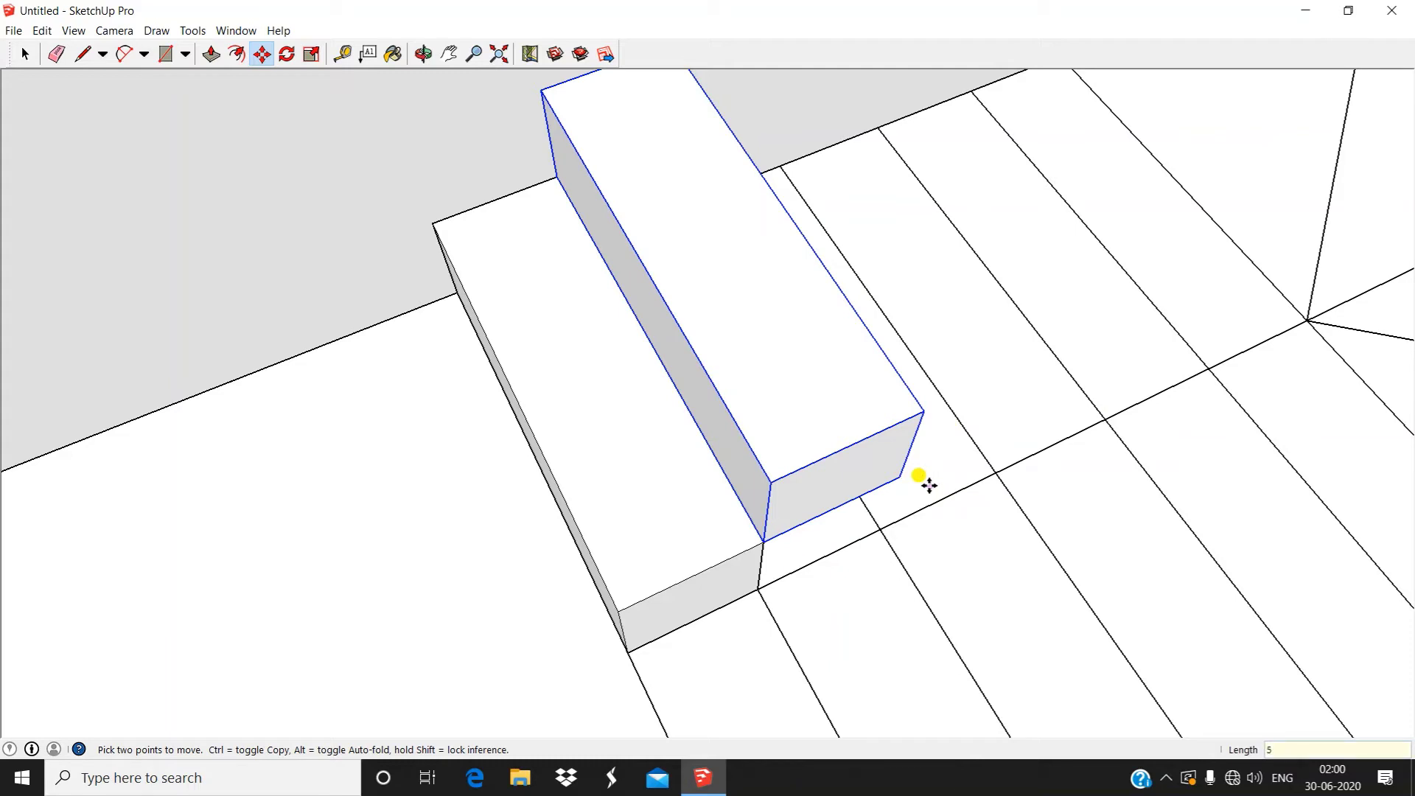
{"action": "key", "text": "Return"}
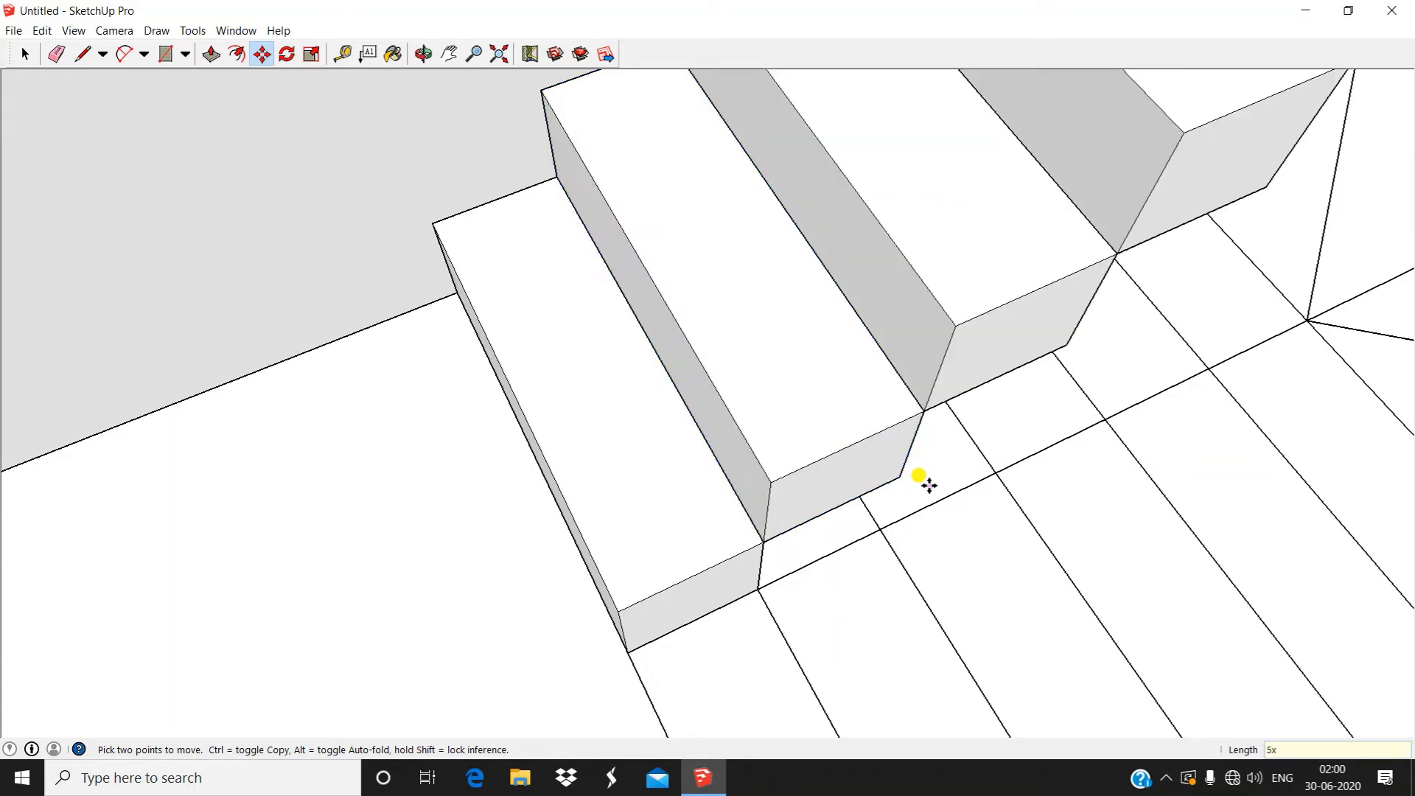
{"action": "key", "text": "space"}
{"action": "middle_click_drag", "start_coordinate": [747, 485], "coordinate": [935, 551]}
{"action": "scroll", "coordinate": [936, 551], "scroll_direction": "down", "scroll_amount": 5}
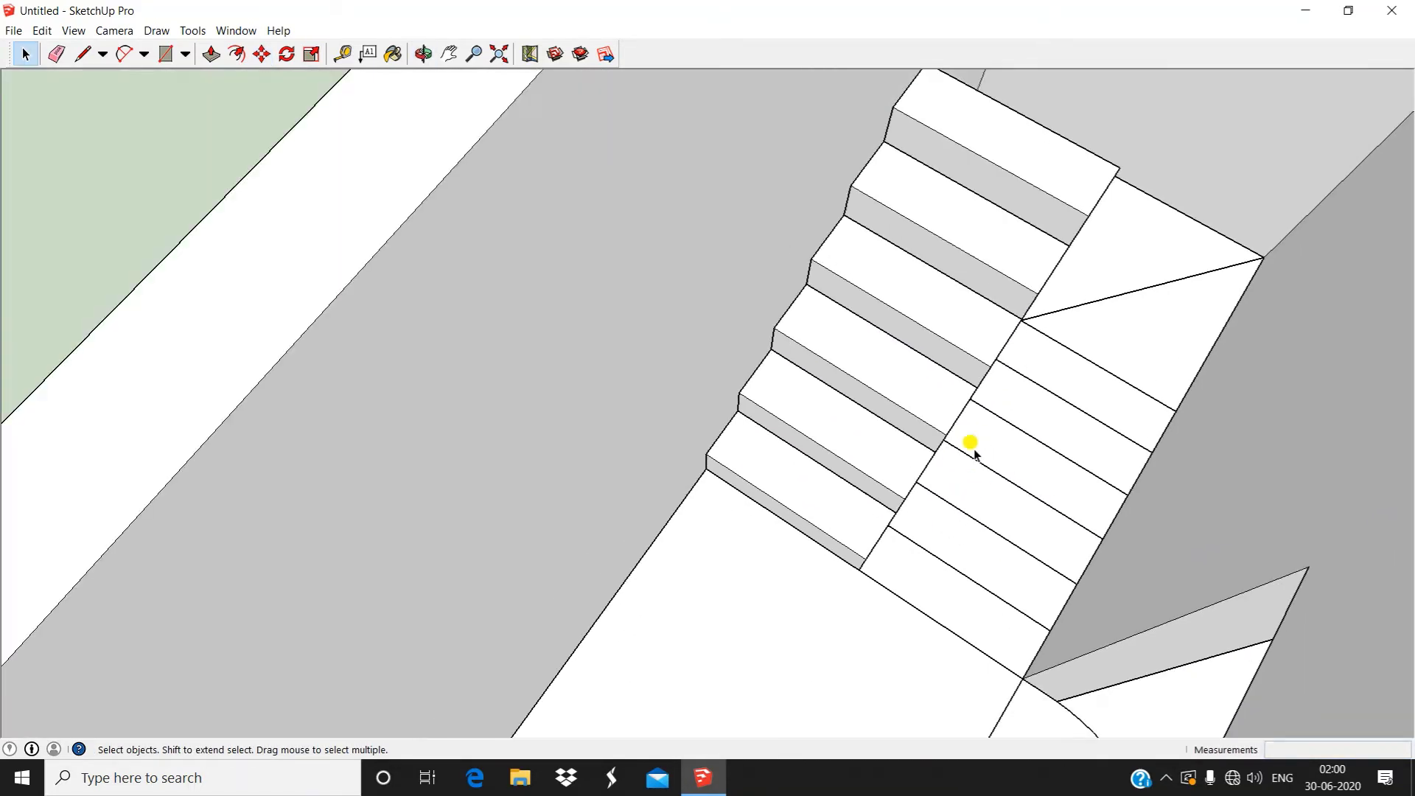
{"action": "middle_click_drag", "start_coordinate": [1005, 410], "coordinate": [879, 511], "text": "shift"}
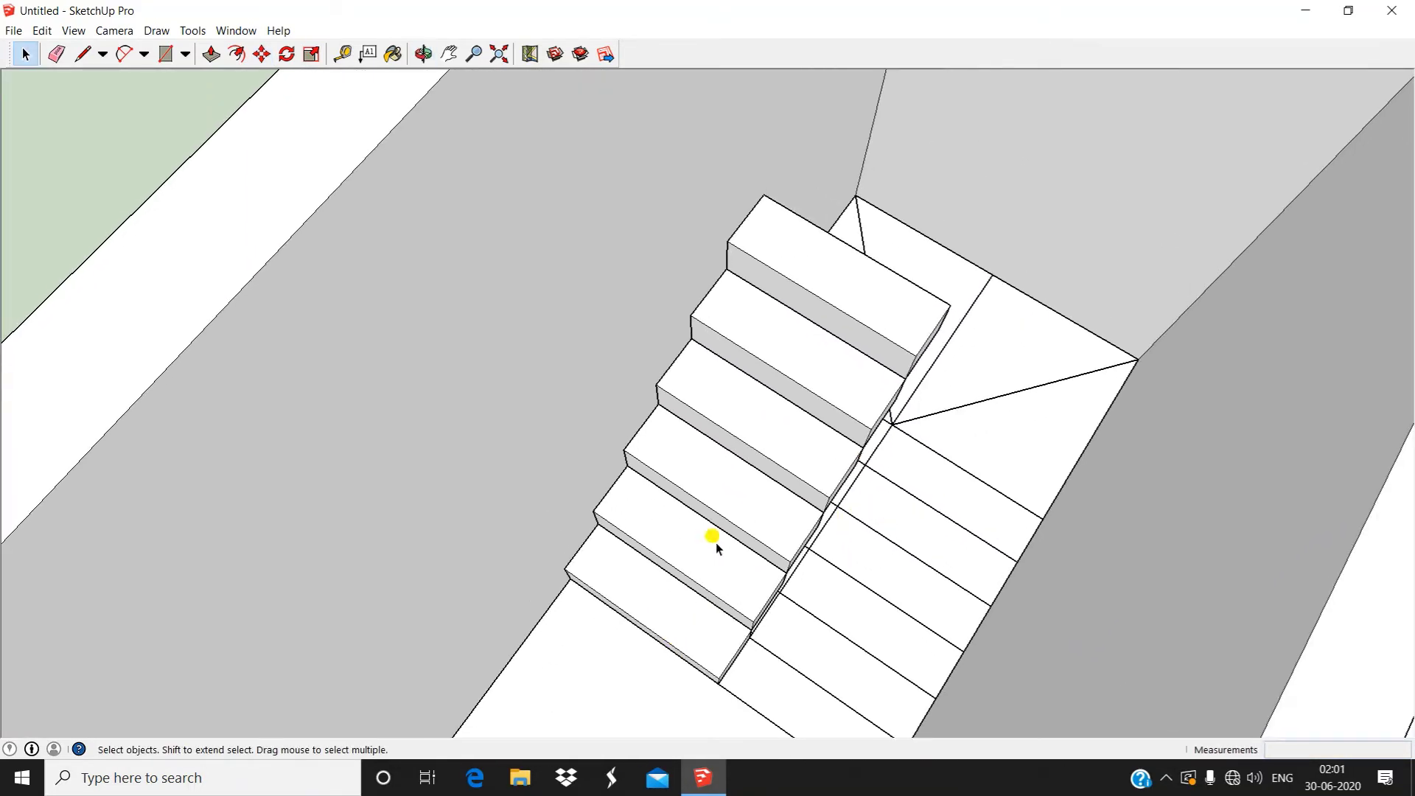
Copy the top step group of the first flight from its lower front corner to its upper back corner, adding one more step
{"action": "middle_click_drag", "start_coordinate": [804, 524], "coordinate": [751, 416]}
{"action": "scroll", "coordinate": [787, 489], "scroll_direction": "up", "scroll_amount": 3}
{"action": "scroll", "coordinate": [841, 458], "scroll_direction": "down", "scroll_amount": 2}
{"action": "middle_click_drag", "start_coordinate": [843, 459], "coordinate": [781, 357]}
{"action": "left_click", "coordinate": [781, 357]}
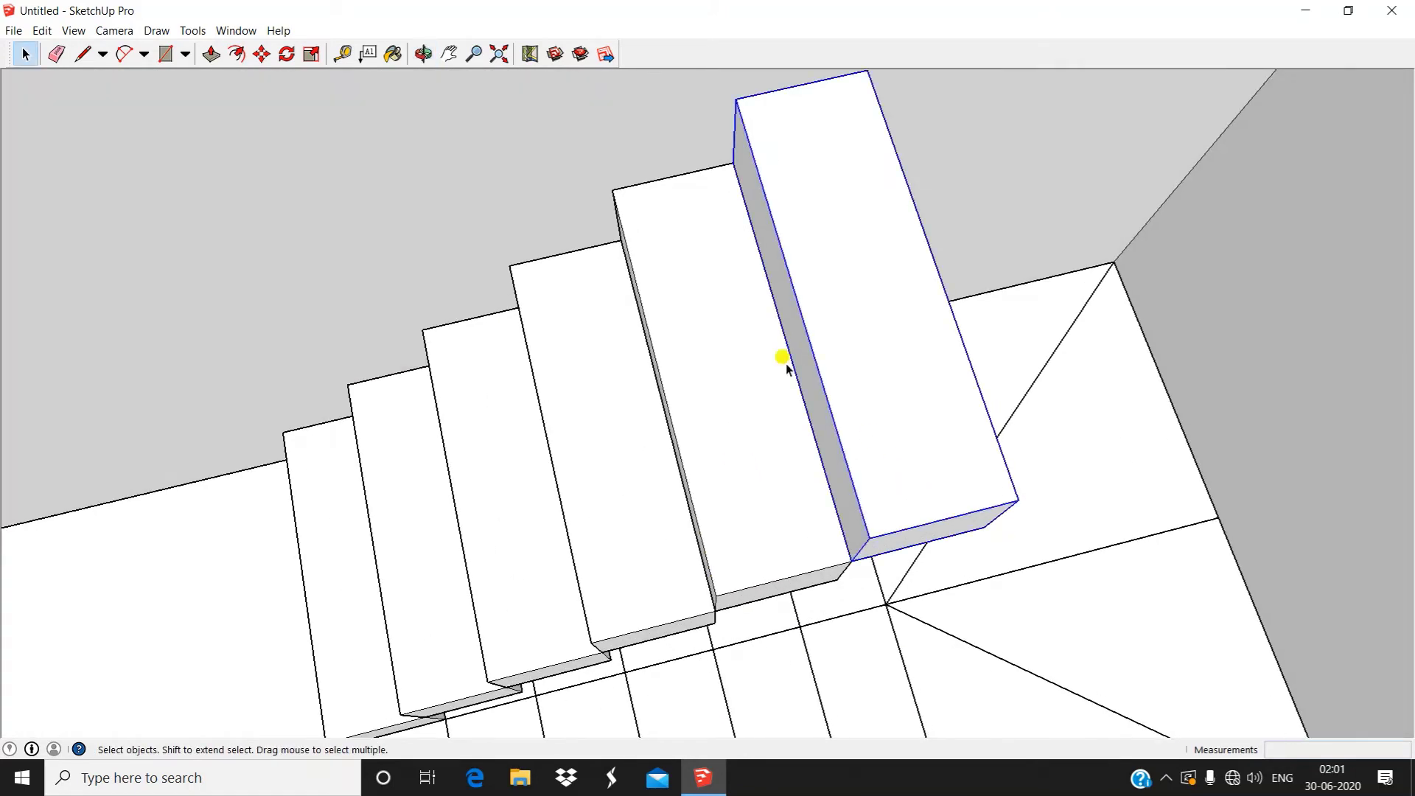
{"action": "left_click", "coordinate": [257, 56]}
{"action": "scroll", "coordinate": [899, 546], "scroll_direction": "up", "scroll_amount": 3}
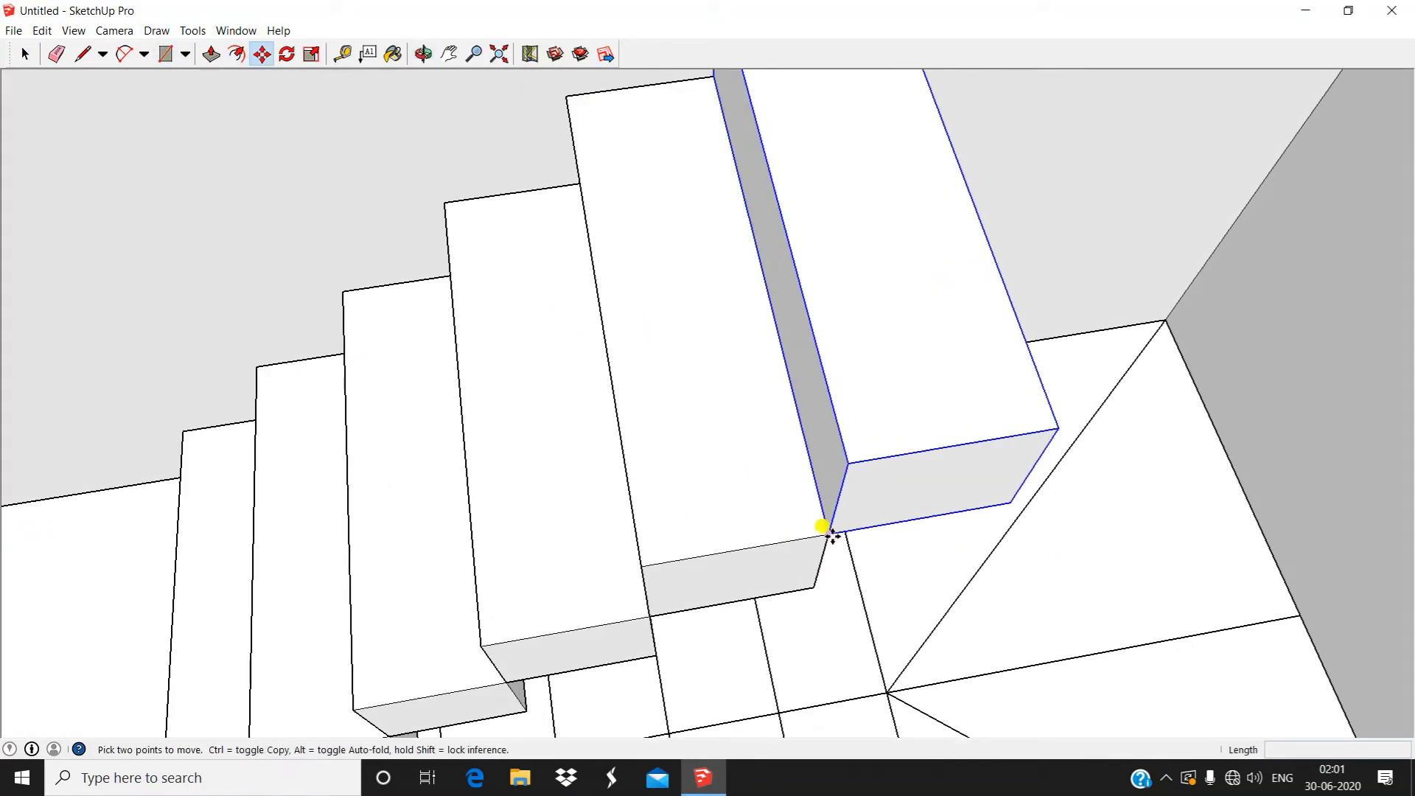
{"action": "key", "text": "ctrl"}
{"action": "left_click", "coordinate": [826, 532]}
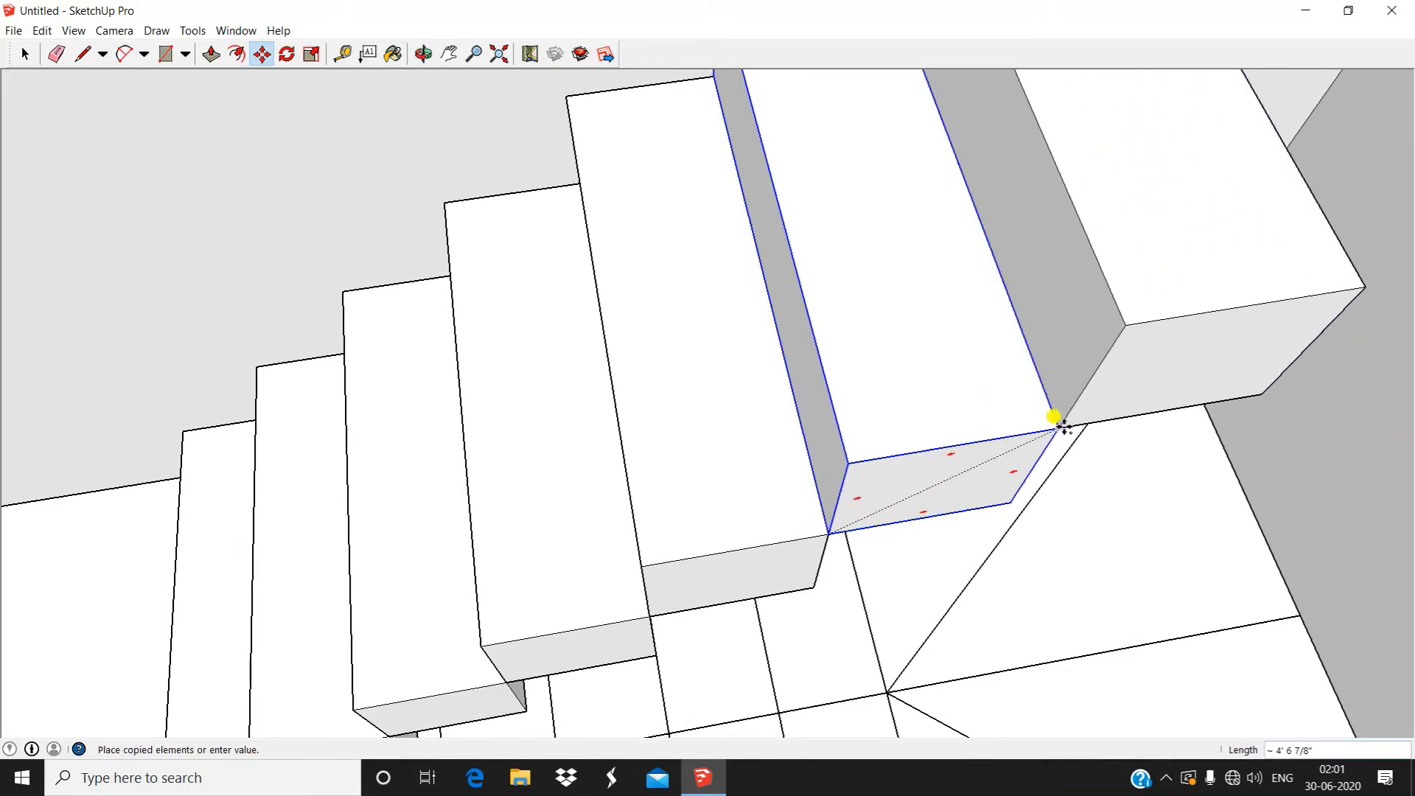
{"action": "left_click", "coordinate": [1059, 431]}
Open the new top step's group and Push/Pull its back face to the end wall to form a landing
{"action": "scroll", "coordinate": [1045, 412], "scroll_direction": "down", "scroll_amount": 3}
{"action": "middle_click_drag", "start_coordinate": [1045, 411], "coordinate": [611, 490]}
{"action": "key", "text": "space"}
{"action": "scroll", "coordinate": [732, 480], "scroll_direction": "down", "scroll_amount": 2}
{"action": "scroll", "coordinate": [701, 490], "scroll_direction": "down", "scroll_amount": 2}
{"action": "scroll", "coordinate": [626, 448], "scroll_direction": "up", "scroll_amount": 1}
{"action": "scroll", "coordinate": [626, 449], "scroll_direction": "up", "scroll_amount": 2}
{"action": "double_click", "coordinate": [661, 451]}
{"action": "scroll", "coordinate": [630, 479], "scroll_direction": "down", "scroll_amount": 2}
{"action": "scroll", "coordinate": [484, 483], "scroll_direction": "down", "scroll_amount": 4}
{"action": "scroll", "coordinate": [560, 543], "scroll_direction": "up", "scroll_amount": 2}
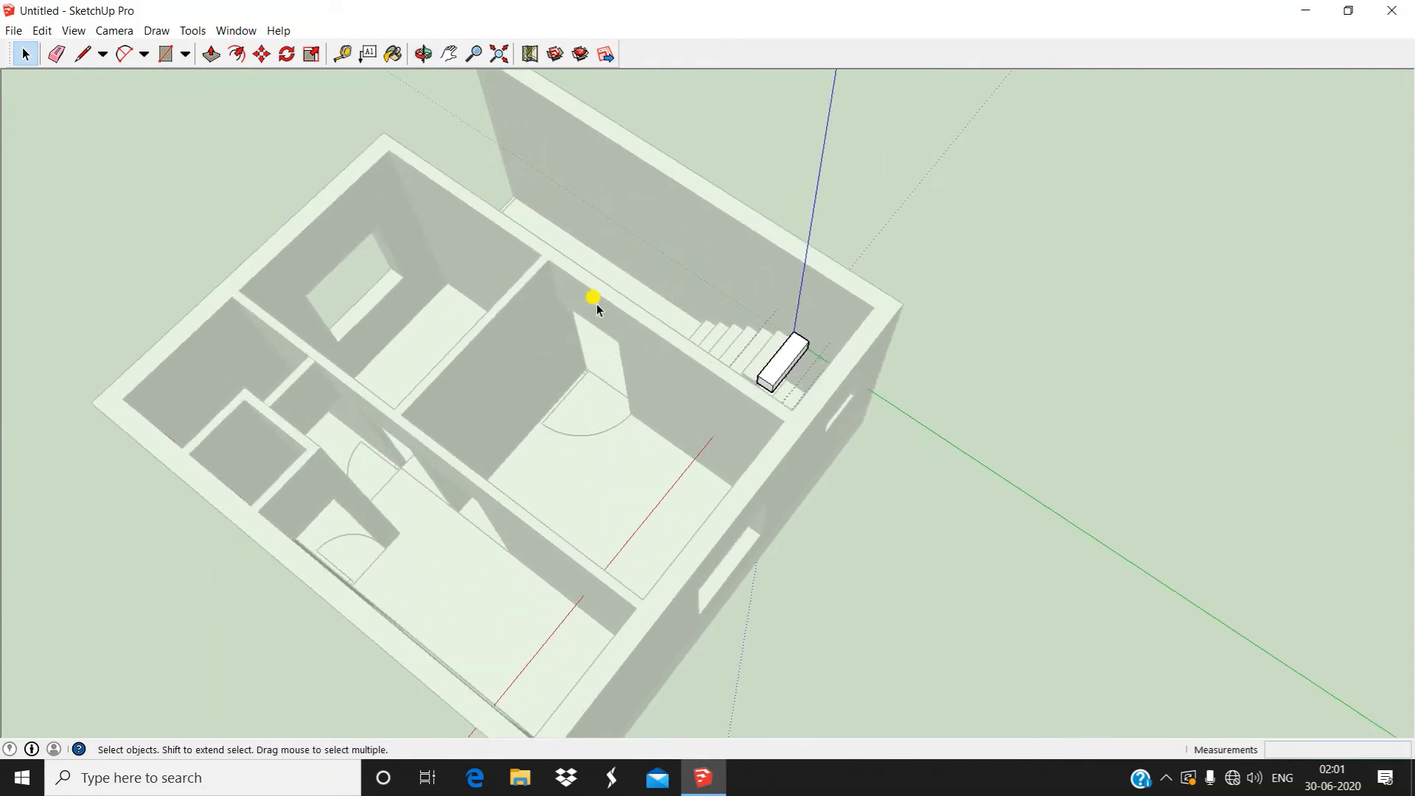
{"action": "scroll", "coordinate": [911, 350], "scroll_direction": "up", "scroll_amount": 3}
{"action": "middle_click_drag", "start_coordinate": [911, 350], "coordinate": [710, 433]}
{"action": "scroll", "coordinate": [811, 448], "scroll_direction": "up", "scroll_amount": 2}
{"action": "scroll", "coordinate": [710, 433], "scroll_direction": "up", "scroll_amount": 2}
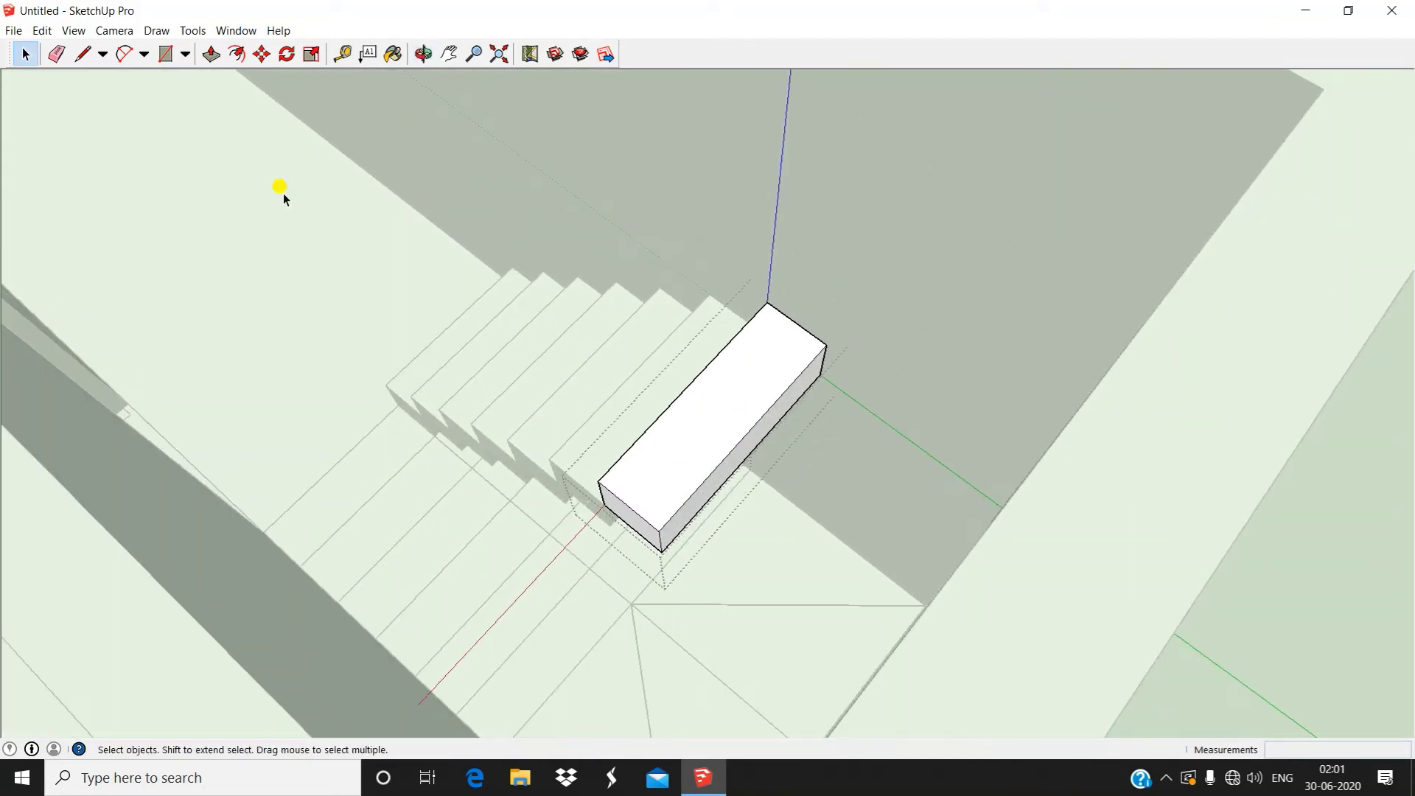
{"action": "left_click", "coordinate": [210, 54]}
{"action": "left_click_drag", "start_coordinate": [701, 489], "coordinate": [933, 647]}
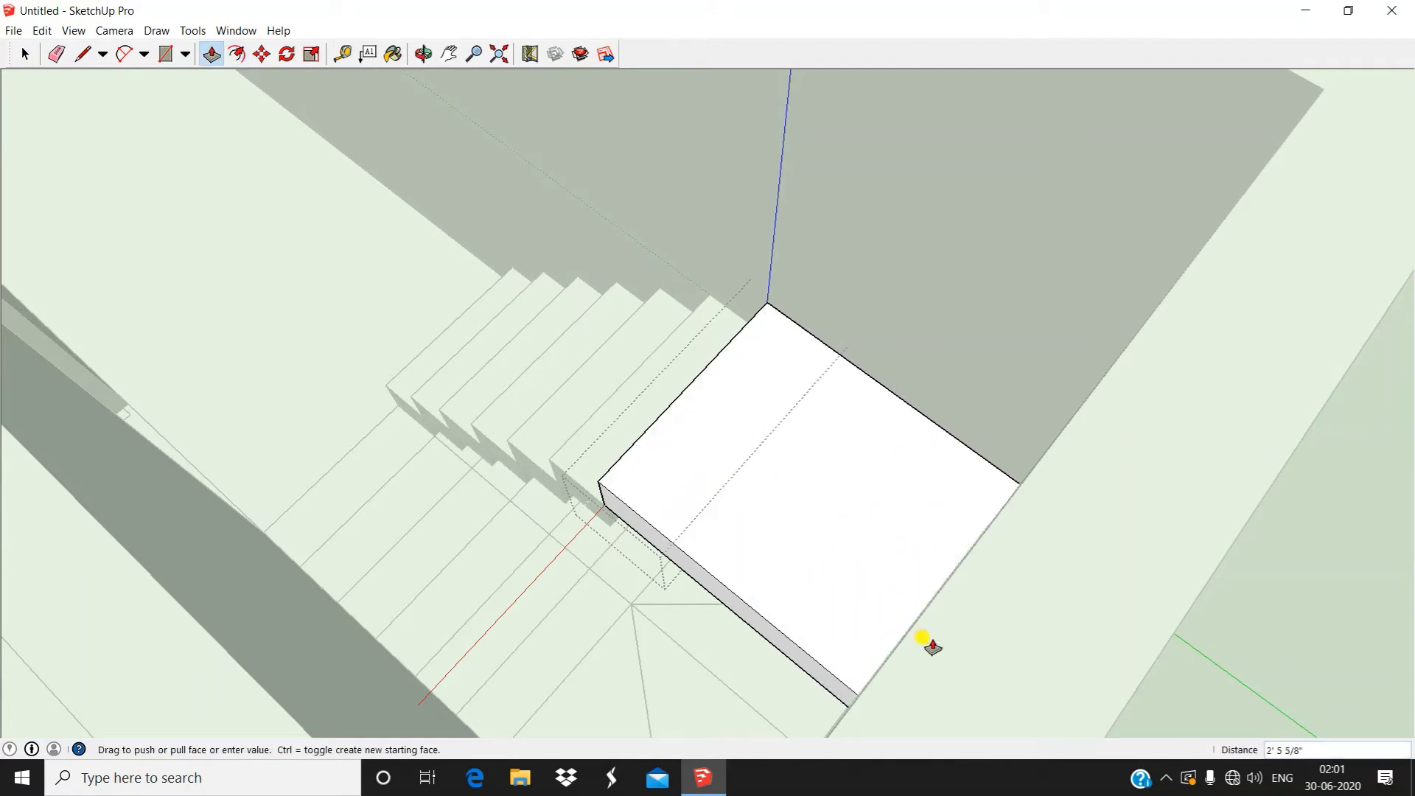
{"action": "left_click", "coordinate": [861, 684]}
{"action": "scroll", "coordinate": [689, 451], "scroll_direction": "down", "scroll_amount": 4}
{"action": "key", "text": "space"}
{"action": "scroll", "coordinate": [689, 453], "scroll_direction": "up", "scroll_amount": 4}
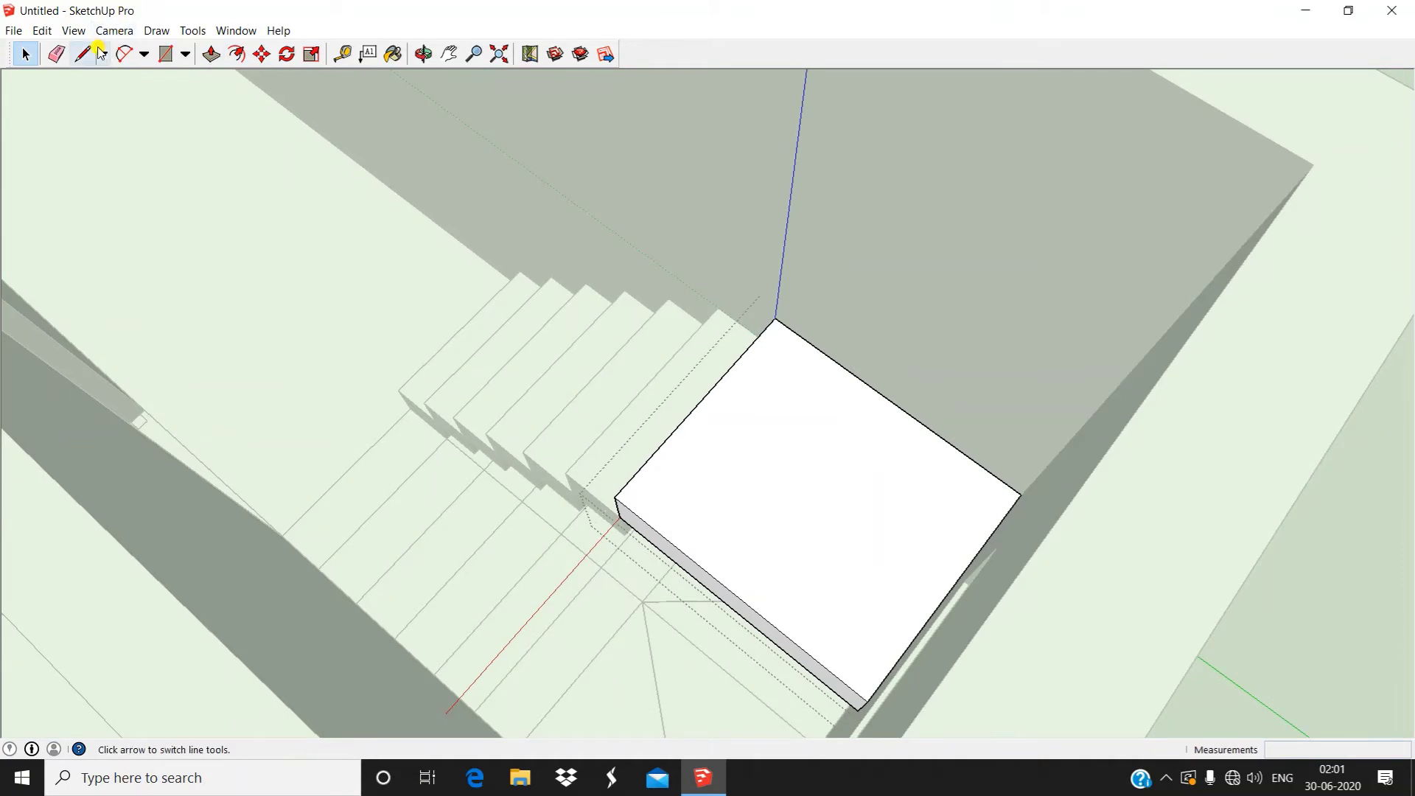
Draw a diagonal line across the landing's top face, from its inner front corner to the opposite corner at the walls
{"action": "middle_click_drag", "start_coordinate": [434, 247], "coordinate": [721, 420]}
{"action": "scroll", "coordinate": [663, 512], "scroll_direction": "up", "scroll_amount": 3}
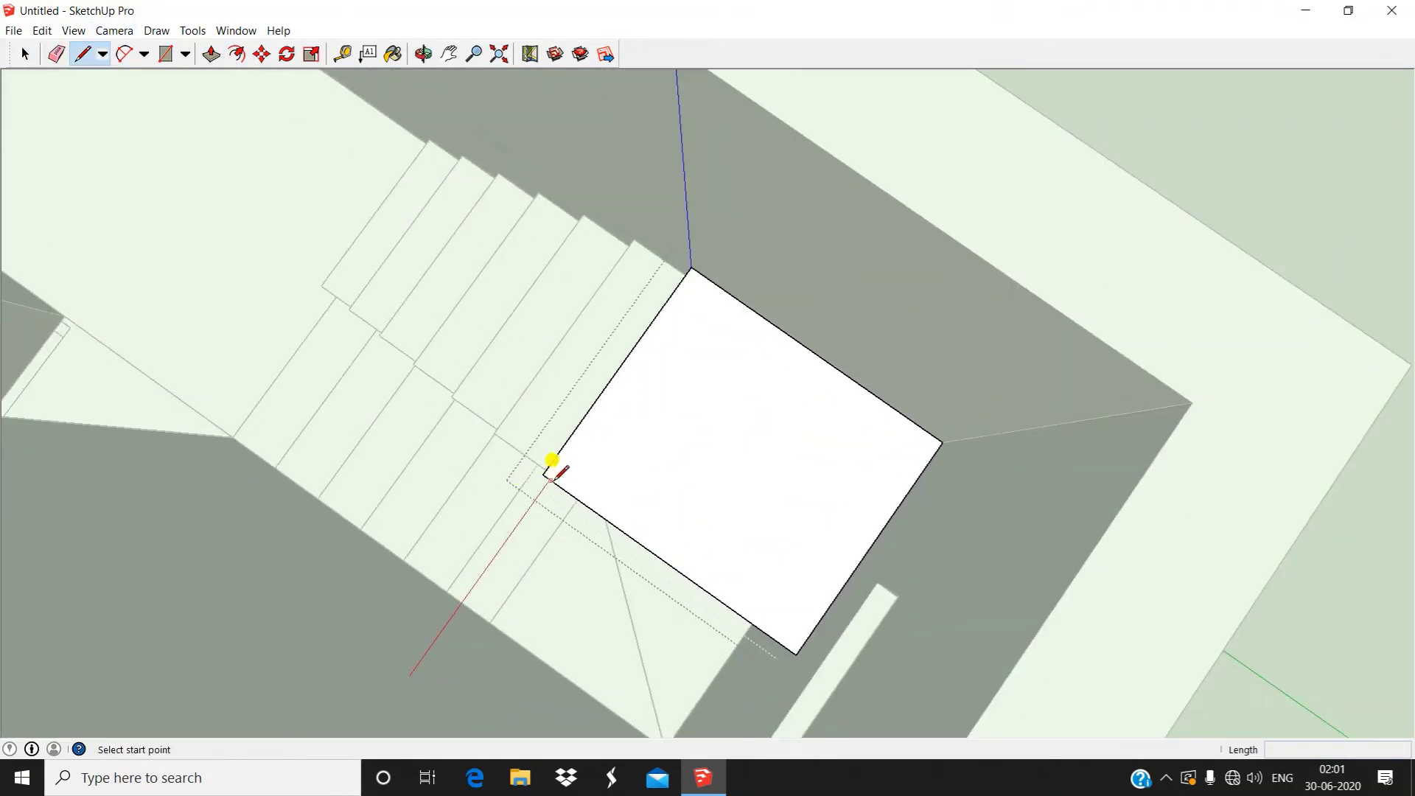
{"action": "left_click", "coordinate": [544, 471]}
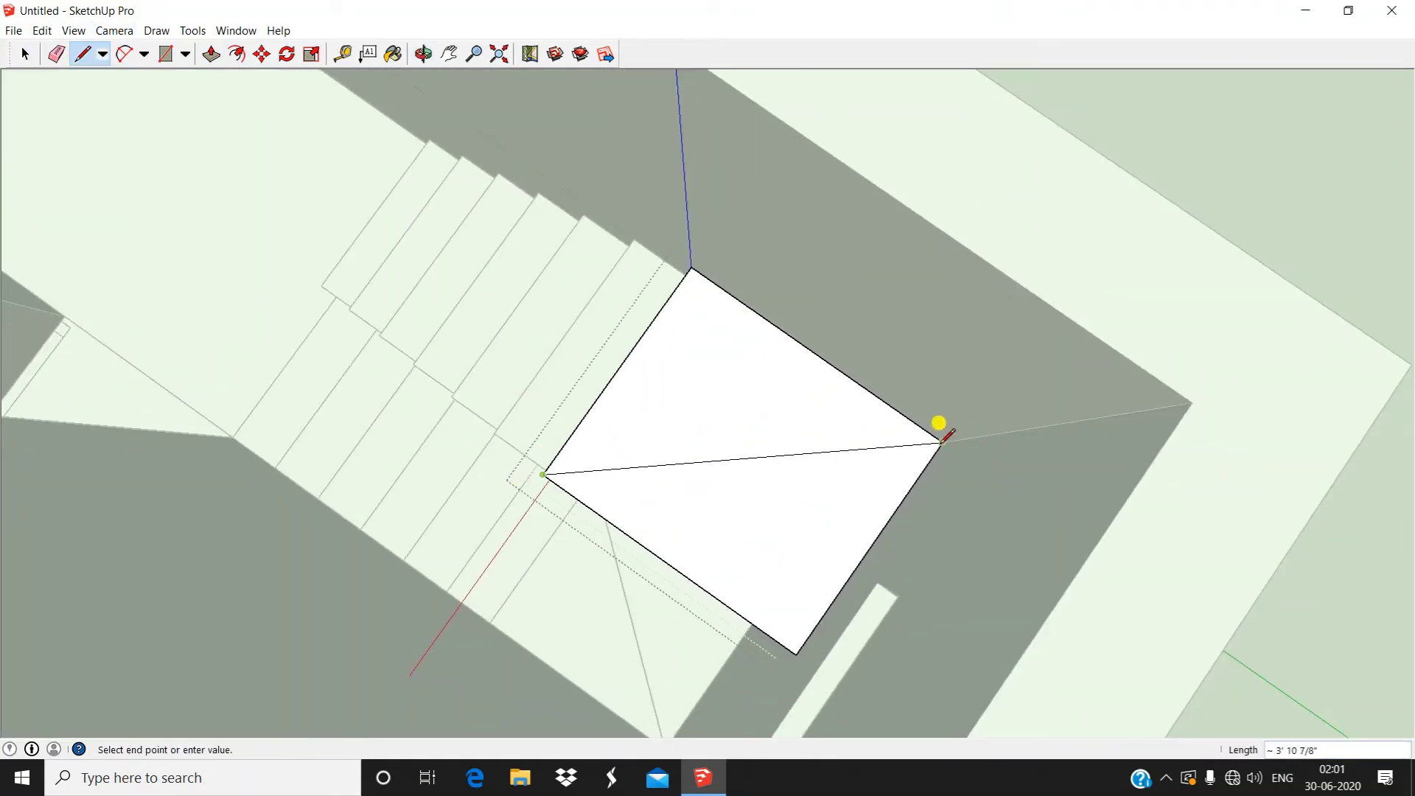
Push the landing's triangular half away from the first flight down 8" to cut it off, and close the group
{"action": "left_click", "coordinate": [211, 56]}
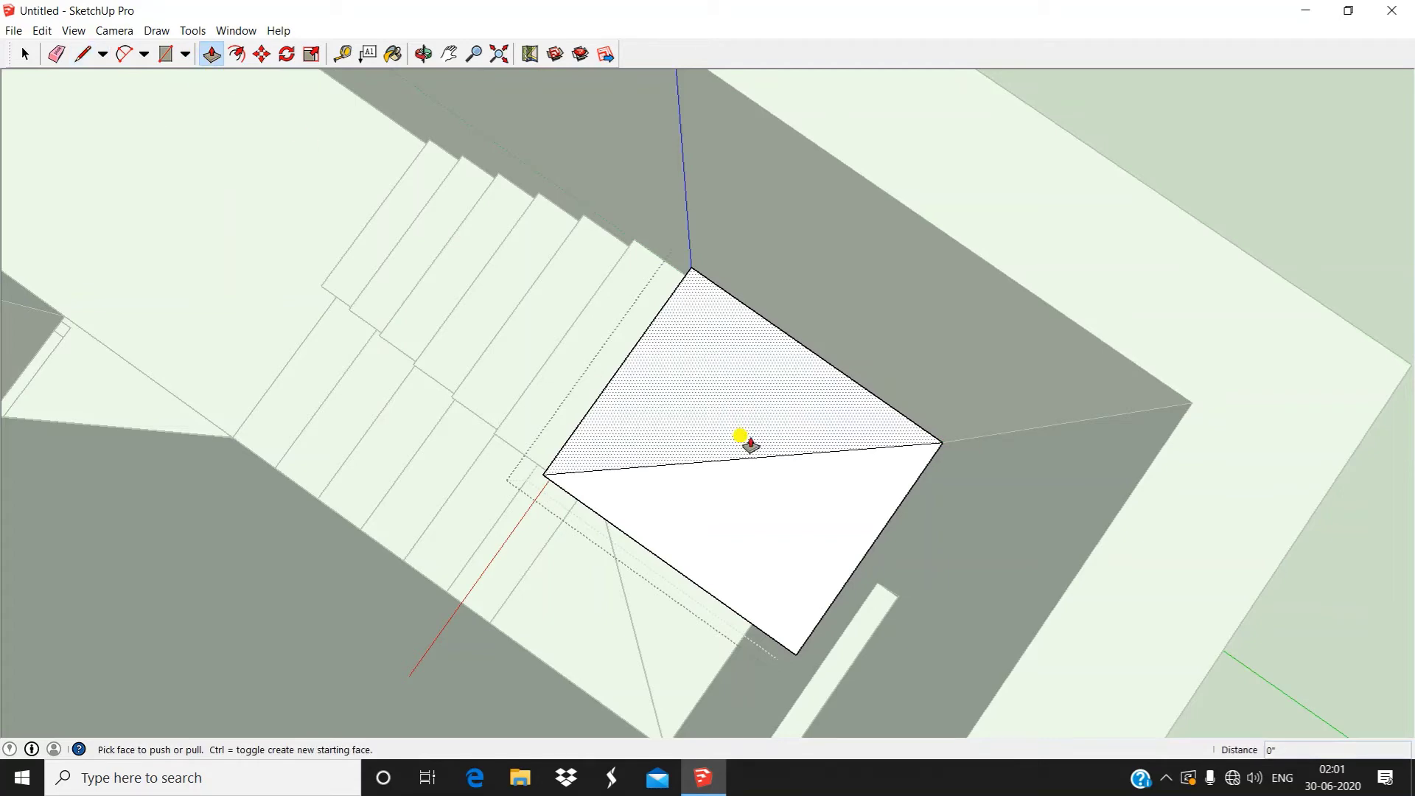
{"action": "left_click", "coordinate": [723, 522]}
{"action": "middle_click_drag", "start_coordinate": [741, 523], "coordinate": [919, 436]}
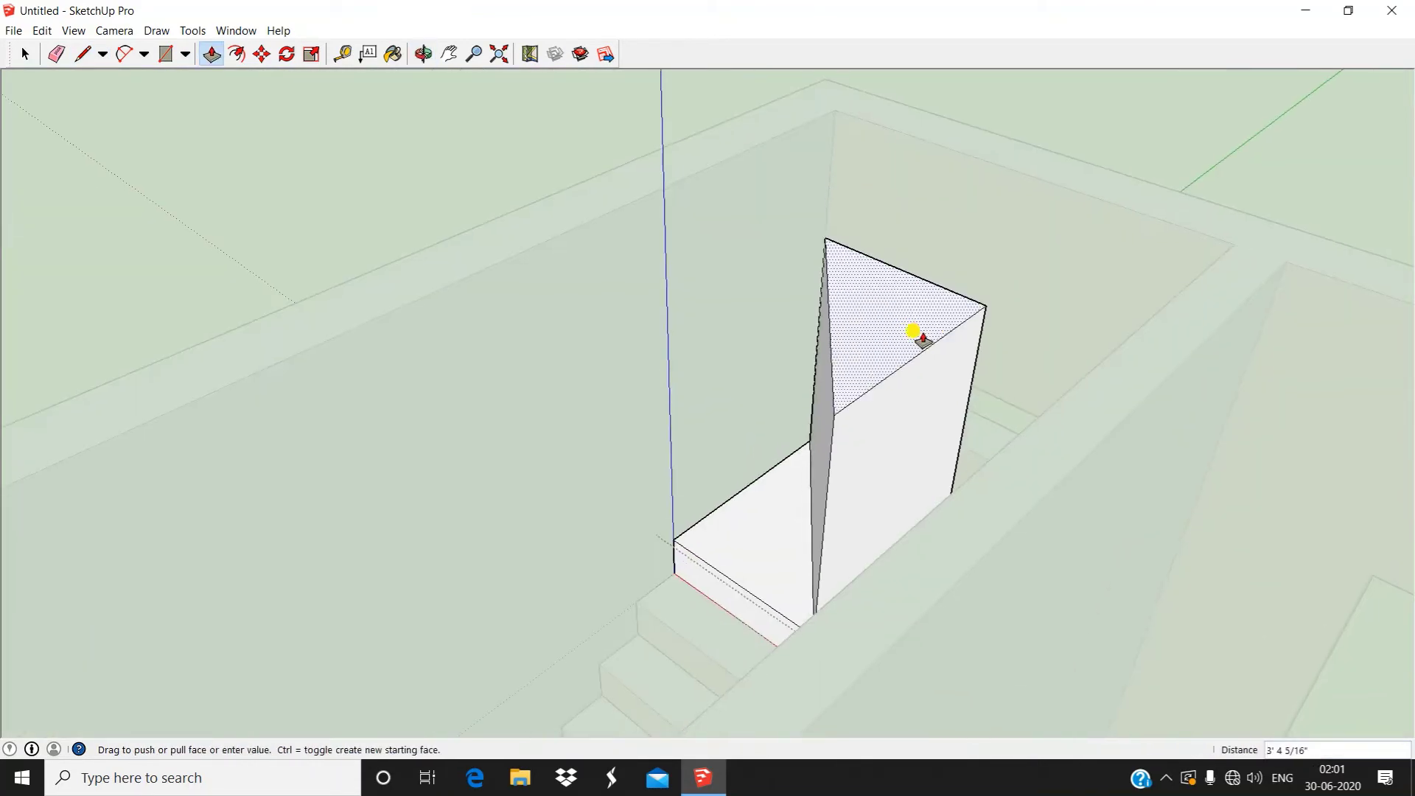
{"action": "middle_click_drag", "start_coordinate": [914, 329], "coordinate": [847, 594]}
{"action": "scroll", "coordinate": [849, 597], "scroll_direction": "up", "scroll_amount": 2}
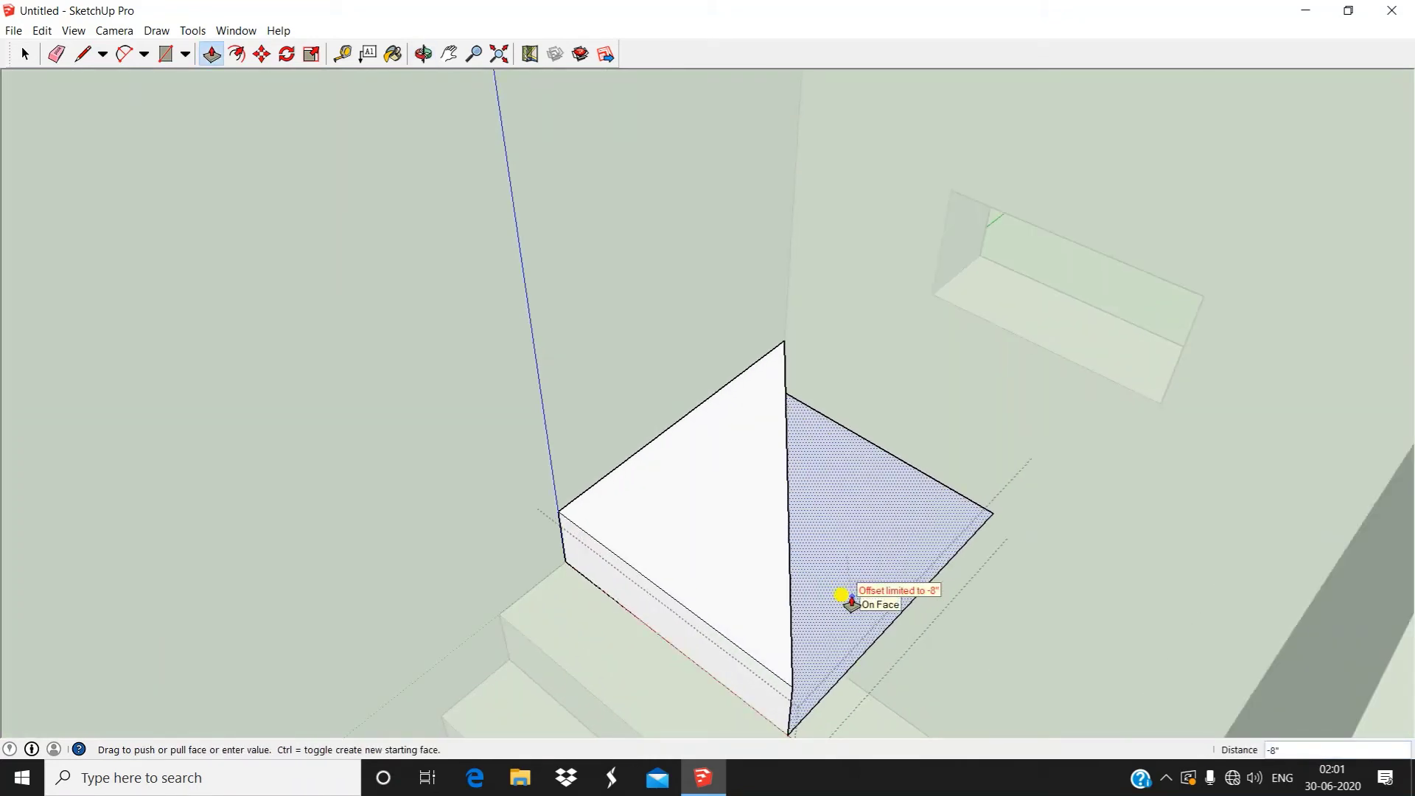
{"action": "left_click", "coordinate": [852, 600]}
{"action": "key", "text": "space"}
{"action": "scroll", "coordinate": [488, 565], "scroll_direction": "down", "scroll_amount": 3}
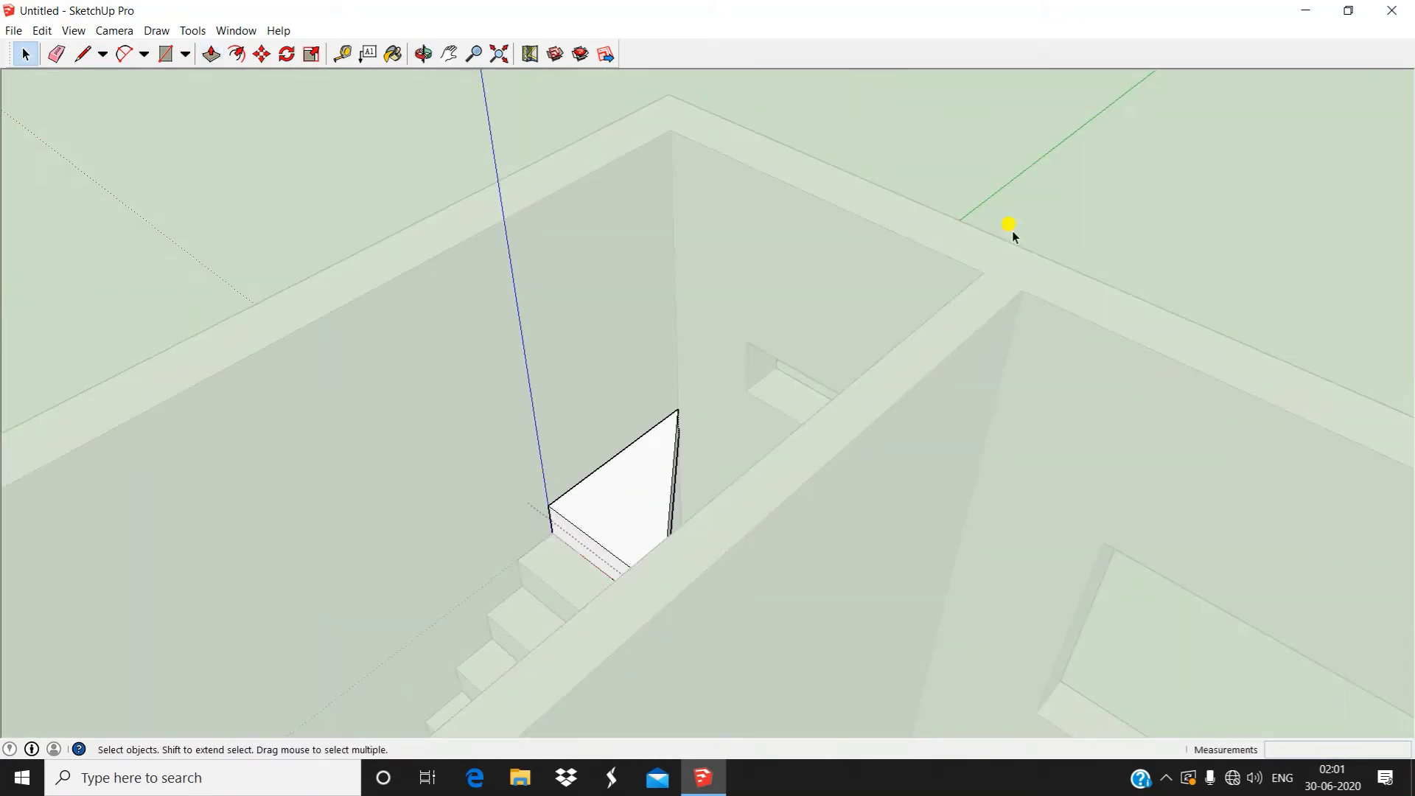
{"action": "scroll", "coordinate": [1011, 232], "scroll_direction": "up", "scroll_amount": 3}
{"action": "middle_click_drag", "start_coordinate": [1070, 190], "coordinate": [742, 505]}
{"action": "scroll", "coordinate": [746, 500], "scroll_direction": "down", "scroll_amount": 2}
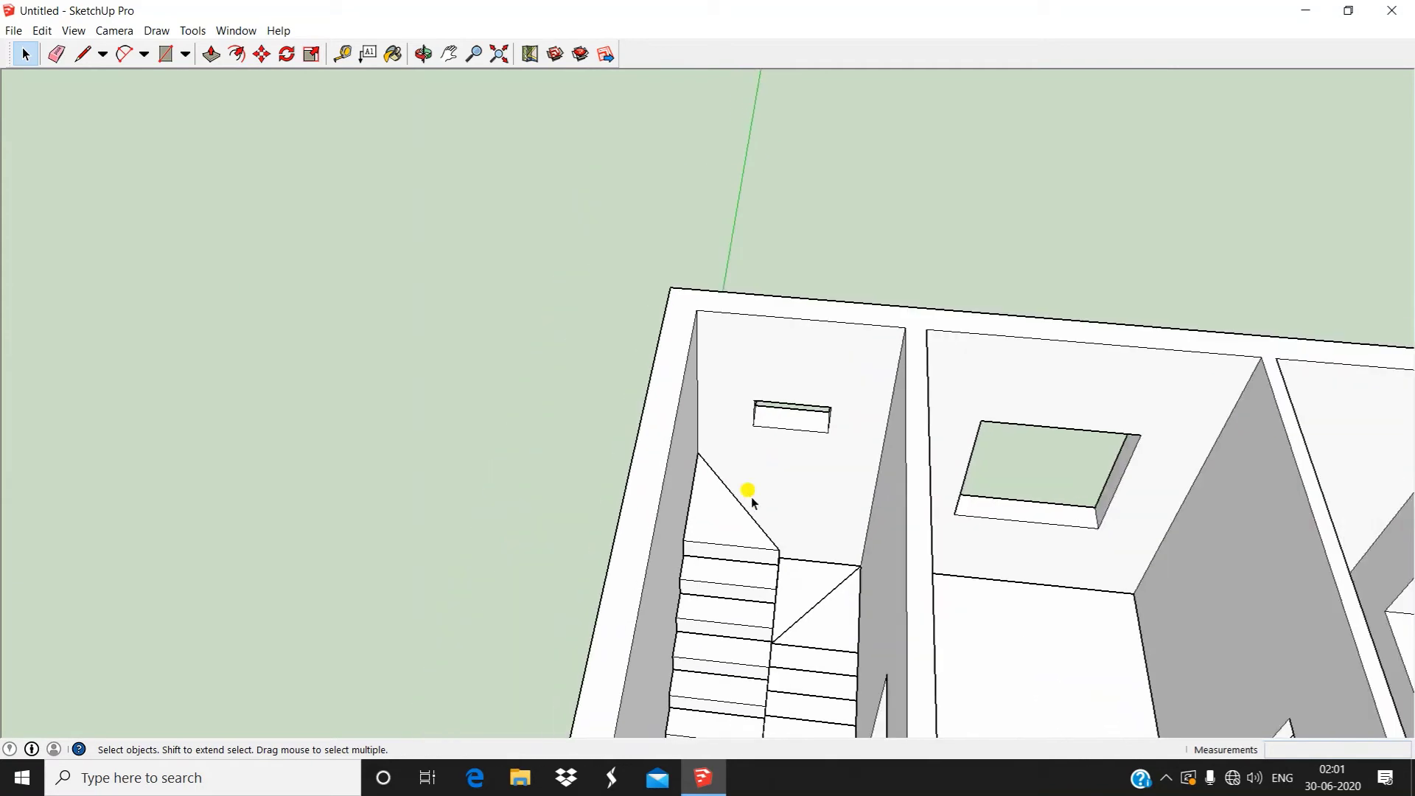
Examine the staircase's flights and triangular landing steps from above and from several sides
{"action": "scroll", "coordinate": [746, 499], "scroll_direction": "up", "scroll_amount": 2}
{"action": "scroll", "coordinate": [746, 503], "scroll_direction": "up", "scroll_amount": 2}
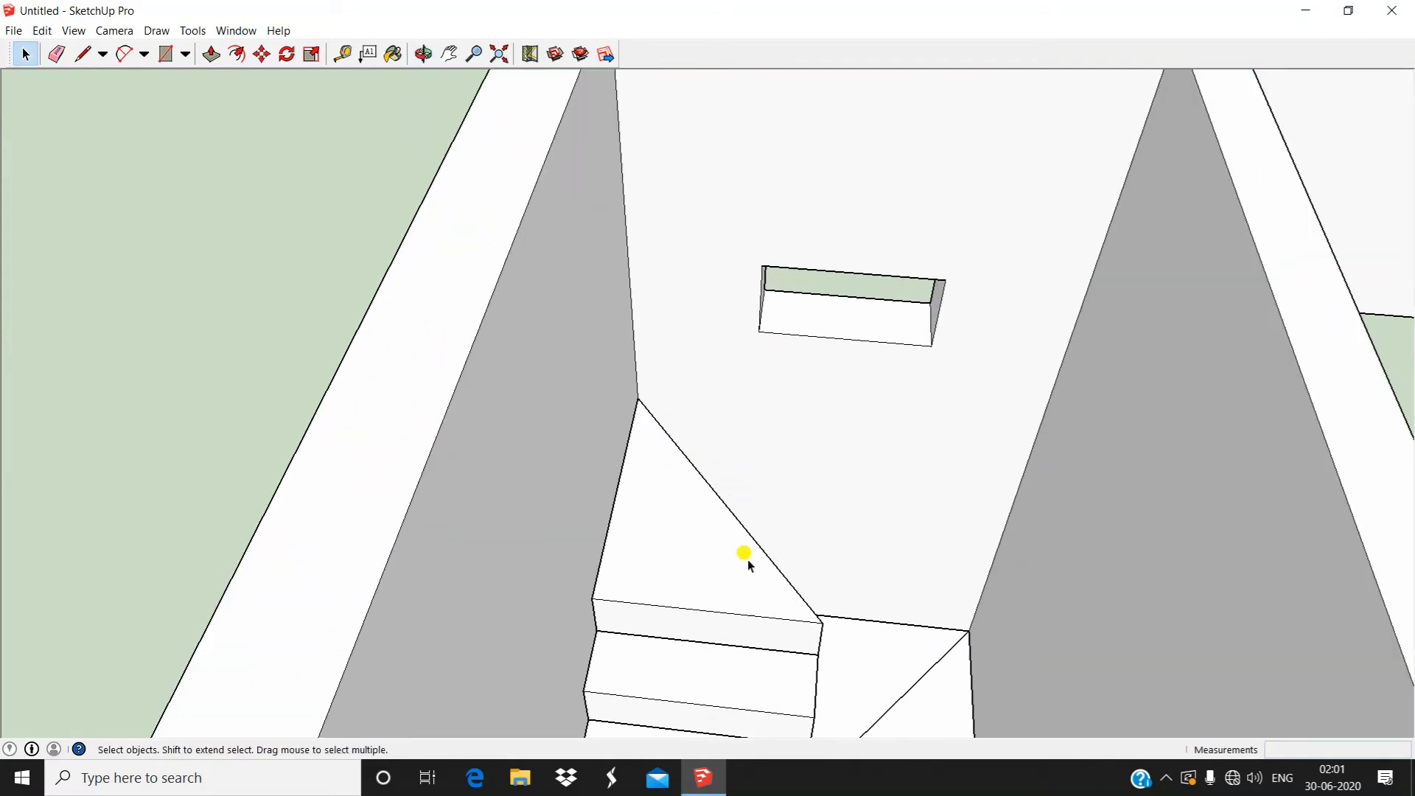
{"action": "scroll", "coordinate": [687, 488], "scroll_direction": "down", "scroll_amount": 2}
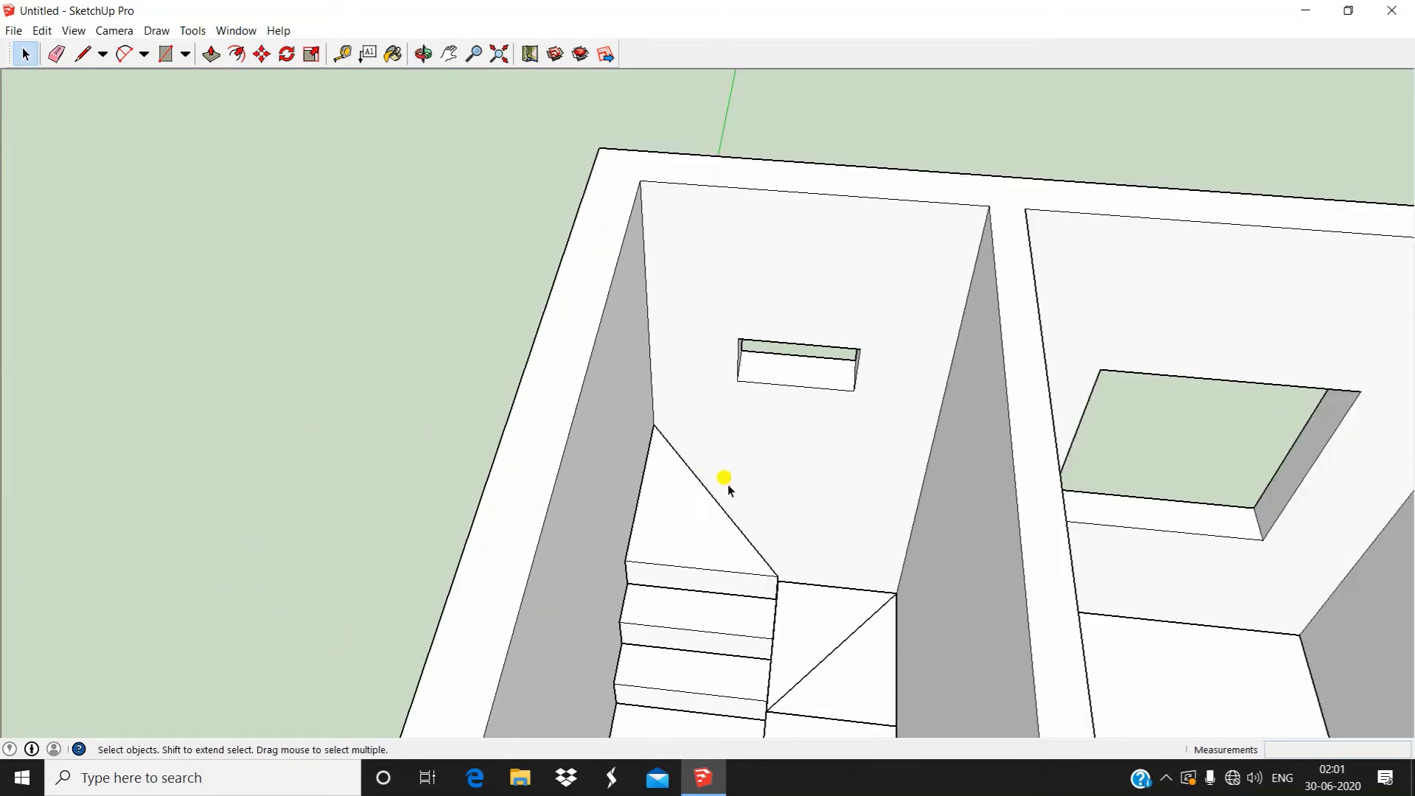
{"action": "scroll", "coordinate": [726, 490], "scroll_direction": "down", "scroll_amount": 2}
{"action": "middle_click_drag", "start_coordinate": [720, 499], "coordinate": [710, 360]}
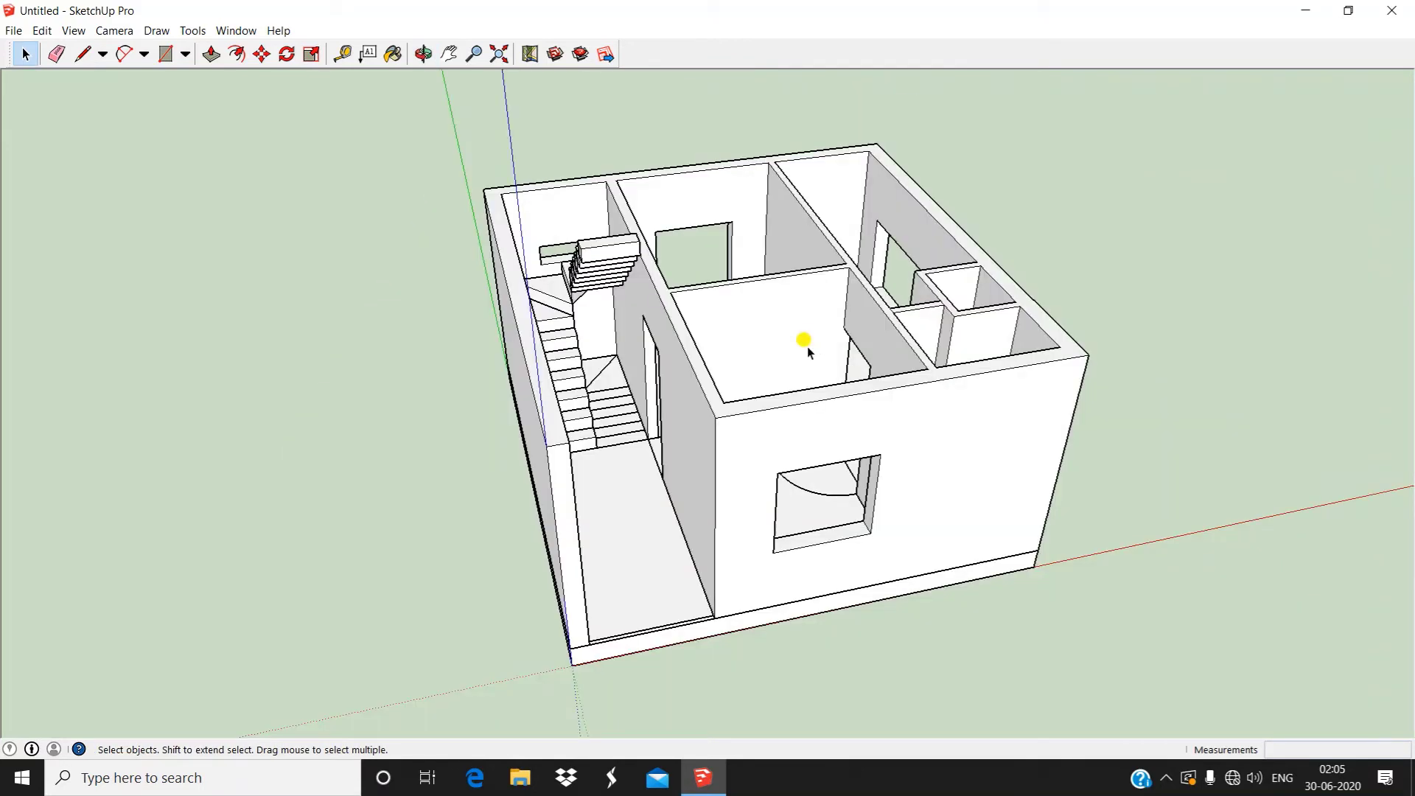
{"action": "middle_click_drag", "start_coordinate": [772, 333], "coordinate": [613, 308]}
{"action": "scroll", "coordinate": [614, 309], "scroll_direction": "up", "scroll_amount": 3}
{"action": "mouse_move", "coordinate": [550, 275]}
{"action": "middle_mouse_down"}
{"action": "mouse_move", "coordinate": [771, 334]}
{"action": "mouse_move", "coordinate": [629, 357]}
{"action": "middle_mouse_up"}
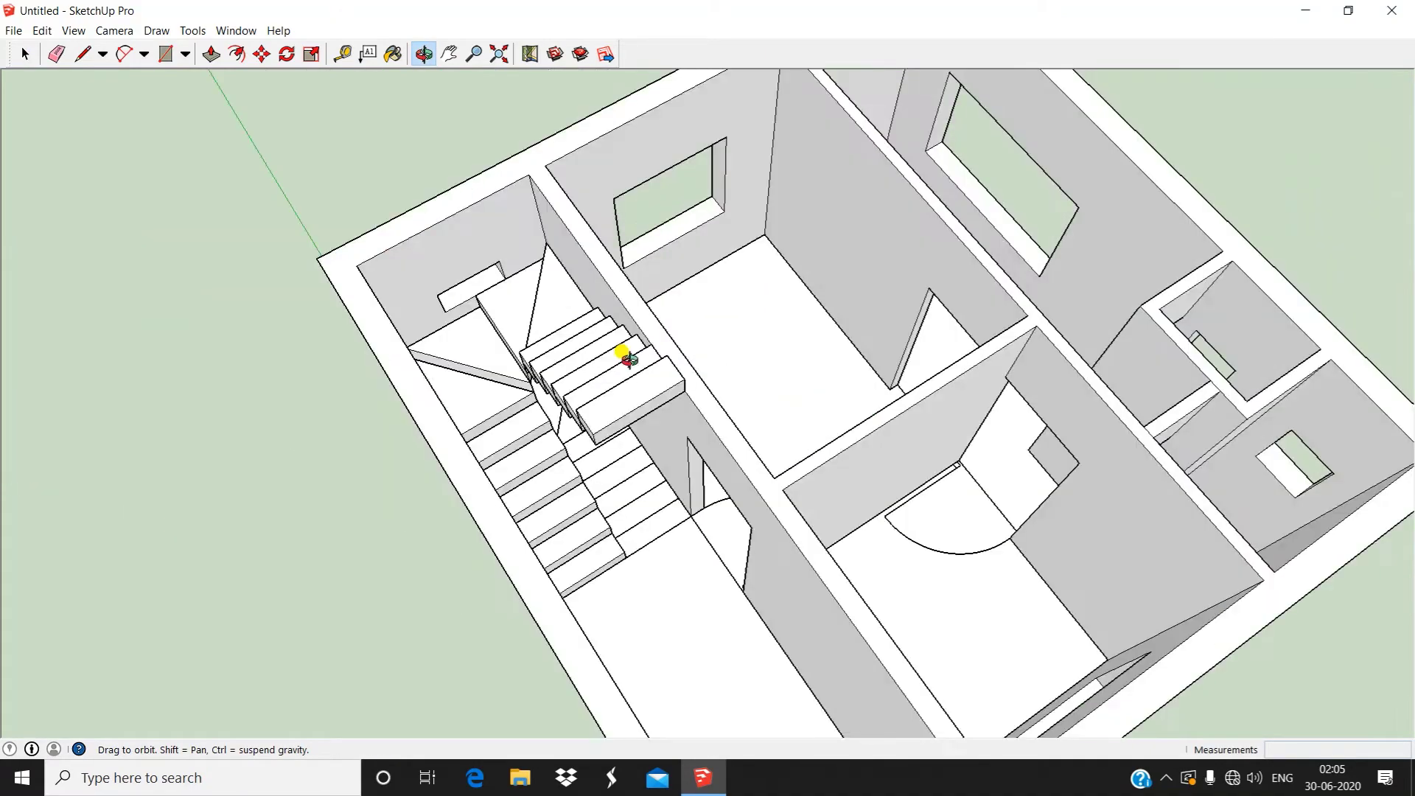
{"action": "scroll", "coordinate": [547, 328], "scroll_direction": "up", "scroll_amount": 2}
{"action": "left_click", "coordinate": [557, 280]}
{"action": "scroll", "coordinate": [564, 299], "scroll_direction": "down", "scroll_amount": 4}
{"action": "middle_click_drag", "start_coordinate": [568, 310], "coordinate": [507, 289]}
{"action": "left_click", "coordinate": [1164, 261]}
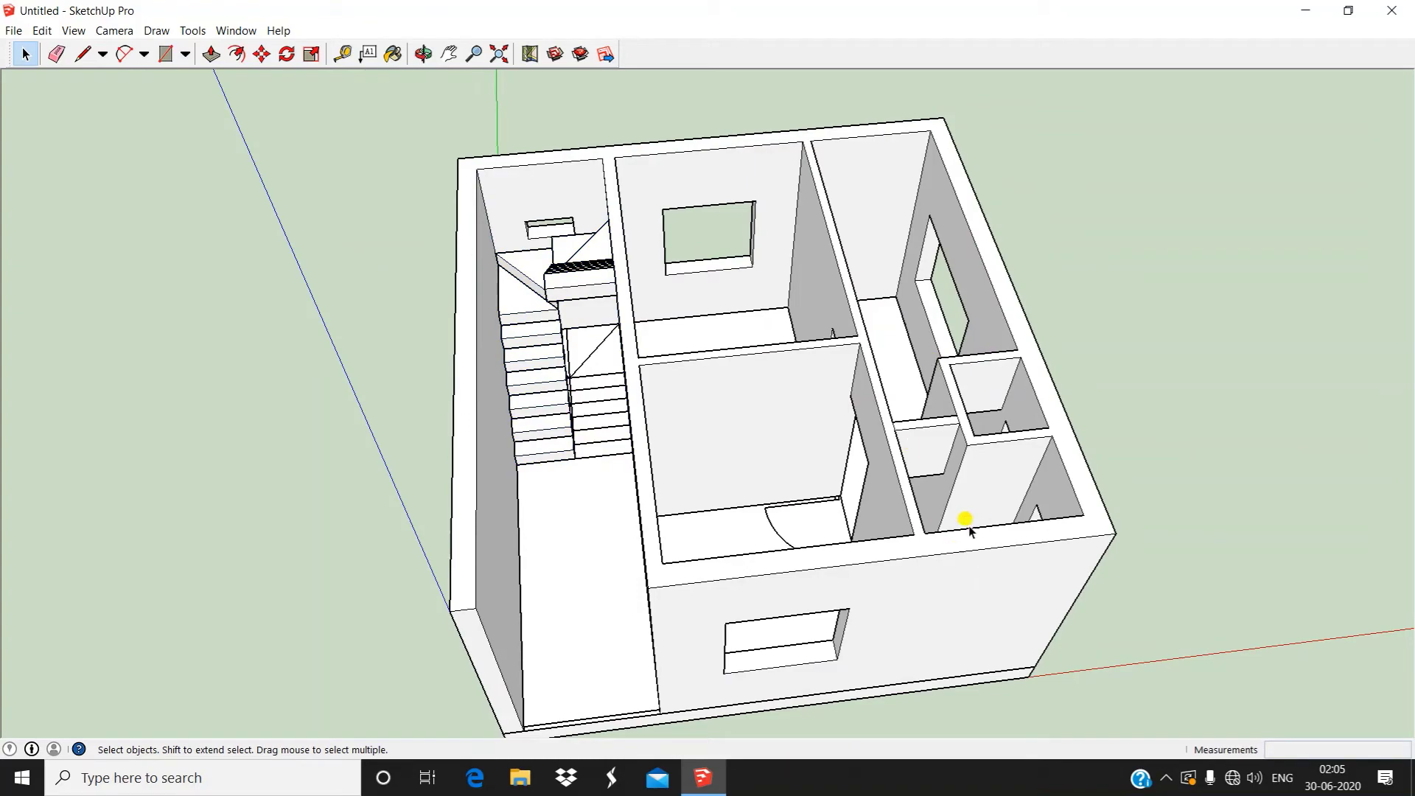
{"action": "mouse_move", "coordinate": [753, 482]}
{"action": "middle_mouse_down"}
{"action": "mouse_move", "coordinate": [773, 385]}
{"action": "mouse_move", "coordinate": [546, 300]}
{"action": "middle_mouse_up"}
{"action": "scroll", "coordinate": [546, 300], "scroll_direction": "up", "scroll_amount": 3}
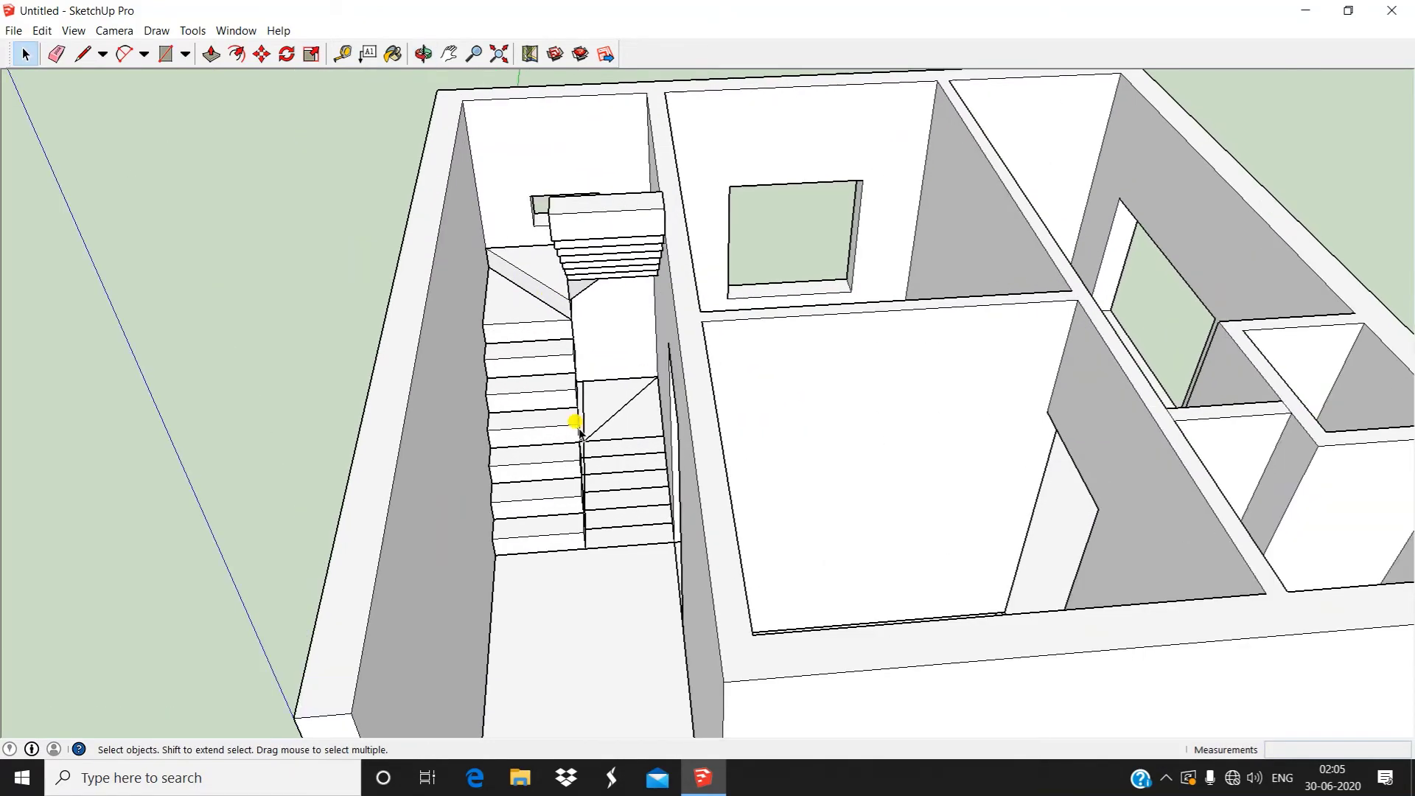
{"action": "middle_click_drag", "start_coordinate": [577, 419], "coordinate": [832, 533]}
{"action": "scroll", "coordinate": [688, 307], "scroll_direction": "down", "scroll_amount": 4}
{"action": "mouse_move", "coordinate": [689, 306]}
{"action": "middle_mouse_down"}
{"action": "mouse_move", "coordinate": [609, 265]}
{"action": "mouse_move", "coordinate": [594, 468]}
{"action": "middle_mouse_up"}
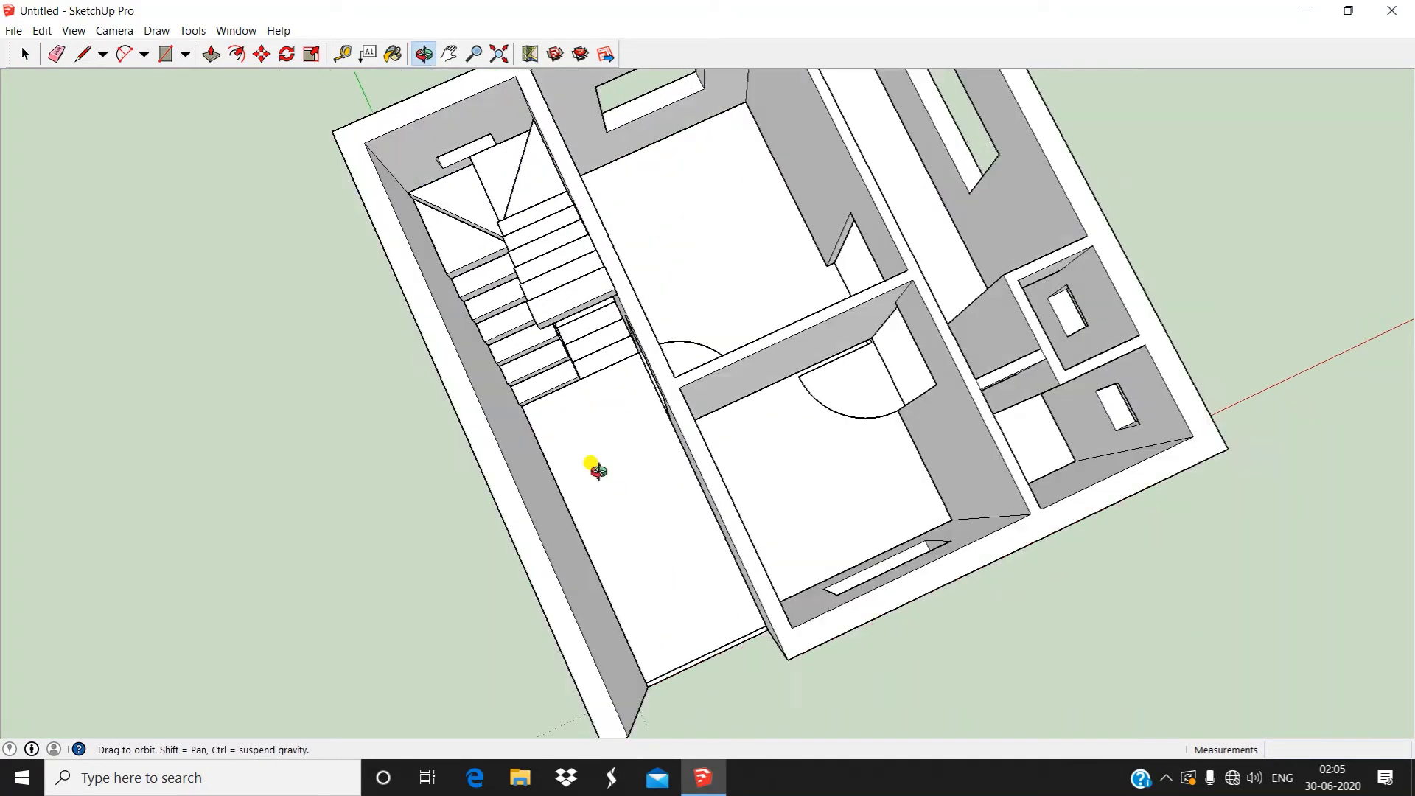
{"action": "scroll", "coordinate": [882, 404], "scroll_direction": "up", "scroll_amount": 5}
{"action": "scroll", "coordinate": [882, 403], "scroll_direction": "down", "scroll_amount": 5}
Delete the leftover 2D floor plan linework from the floor beneath the stairs and in the rooms
{"action": "mouse_move", "coordinate": [894, 391]}
{"action": "middle_mouse_down"}
{"action": "mouse_move", "coordinate": [758, 373]}
{"action": "mouse_move", "coordinate": [800, 129]}
{"action": "mouse_move", "coordinate": [642, 354]}
{"action": "middle_mouse_up"}
{"action": "scroll", "coordinate": [571, 329], "scroll_direction": "up", "scroll_amount": 5}
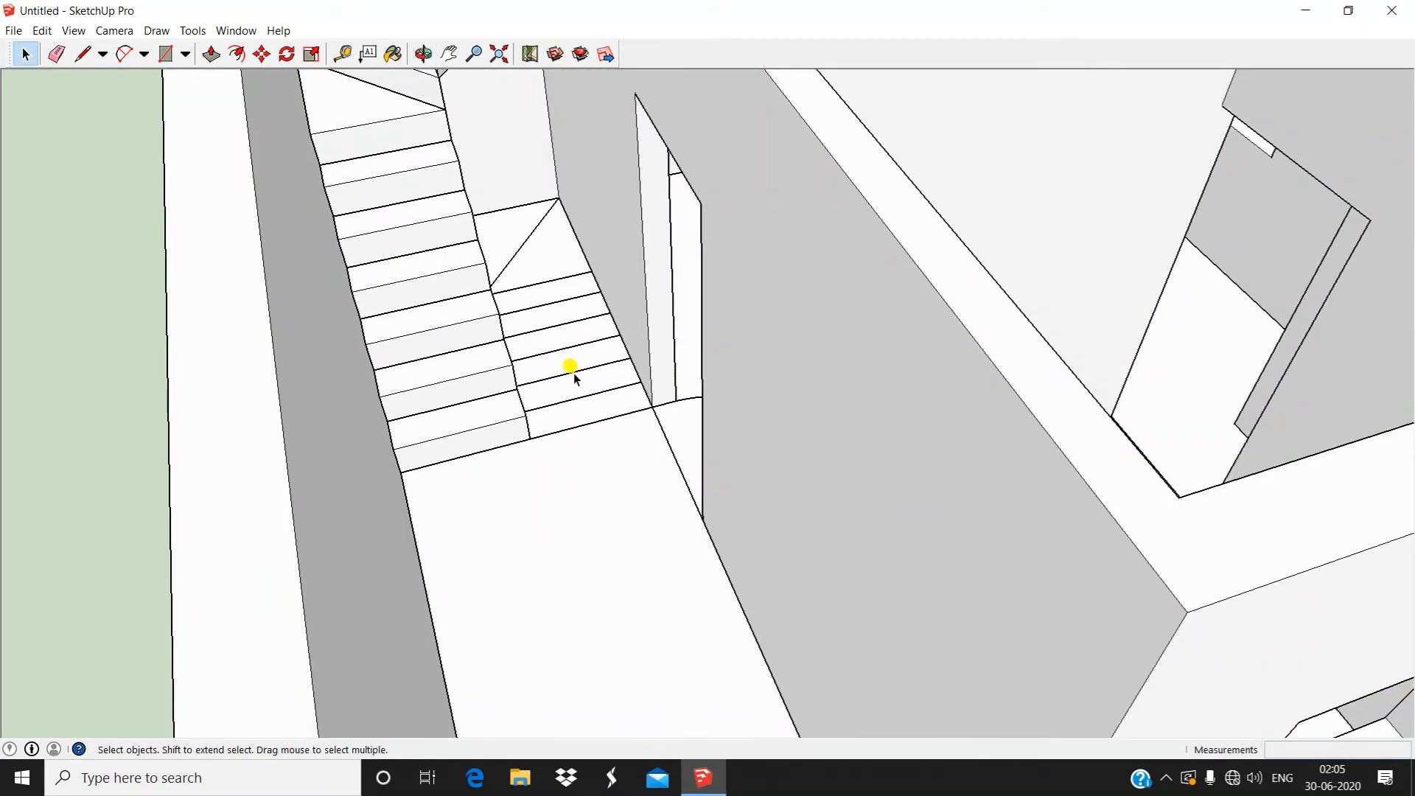
{"action": "scroll", "coordinate": [574, 347], "scroll_direction": "down", "scroll_amount": 2}
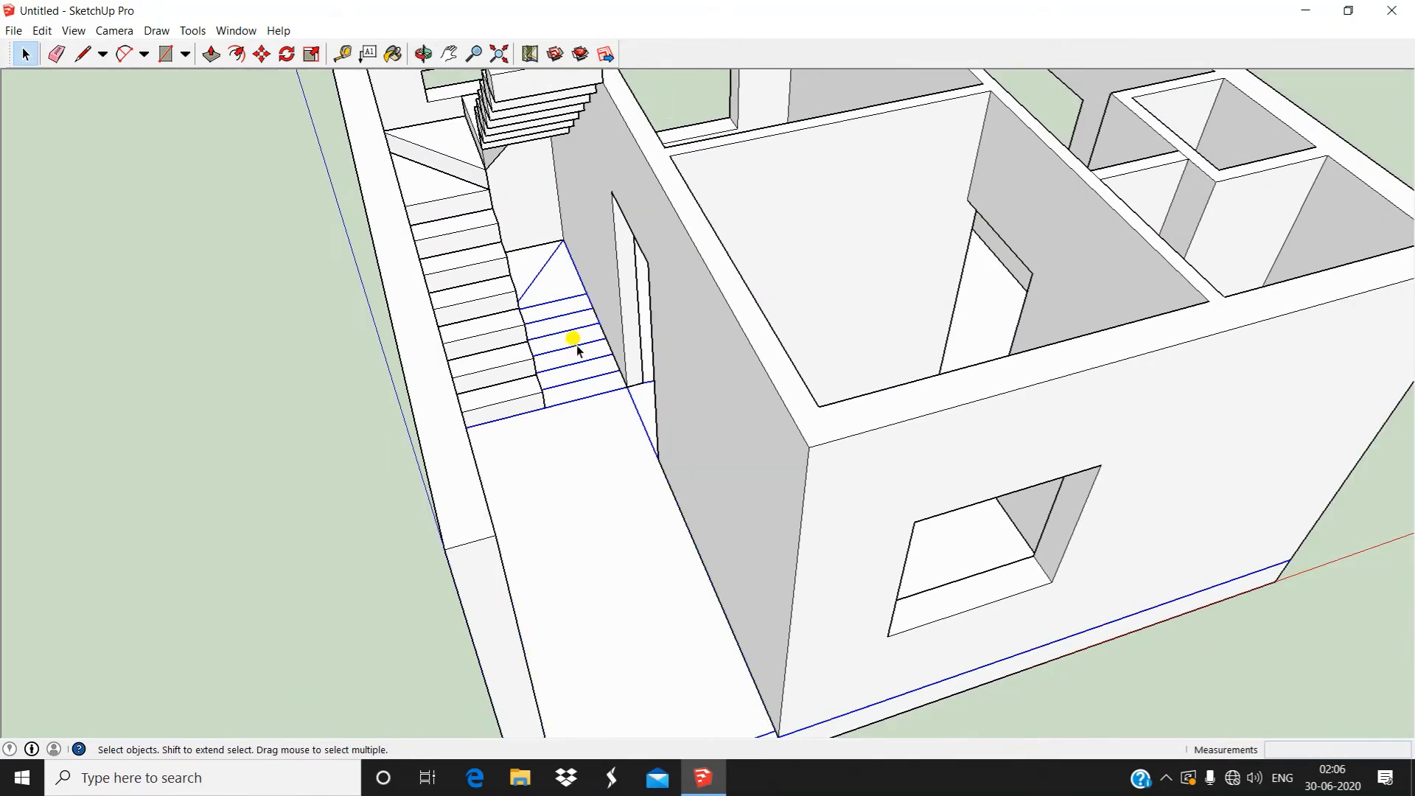
{"action": "scroll", "coordinate": [575, 343], "scroll_direction": "down", "scroll_amount": 4}
{"action": "middle_click_drag", "start_coordinate": [575, 343], "coordinate": [654, 582]}
{"action": "scroll", "coordinate": [642, 451], "scroll_direction": "up", "scroll_amount": 5}
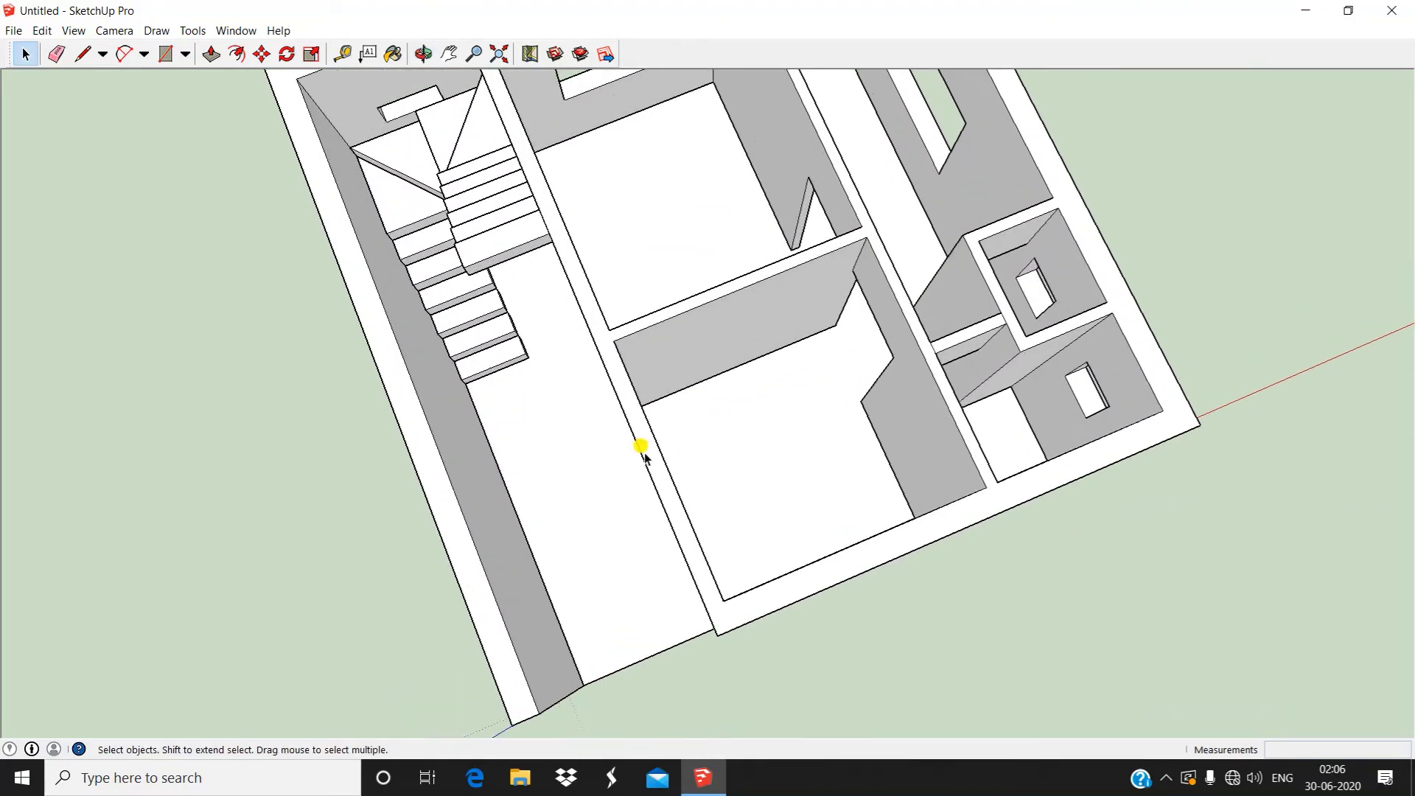
{"action": "scroll", "coordinate": [642, 451], "scroll_direction": "down", "scroll_amount": 3}
{"action": "middle_click_drag", "start_coordinate": [688, 435], "coordinate": [568, 214]}
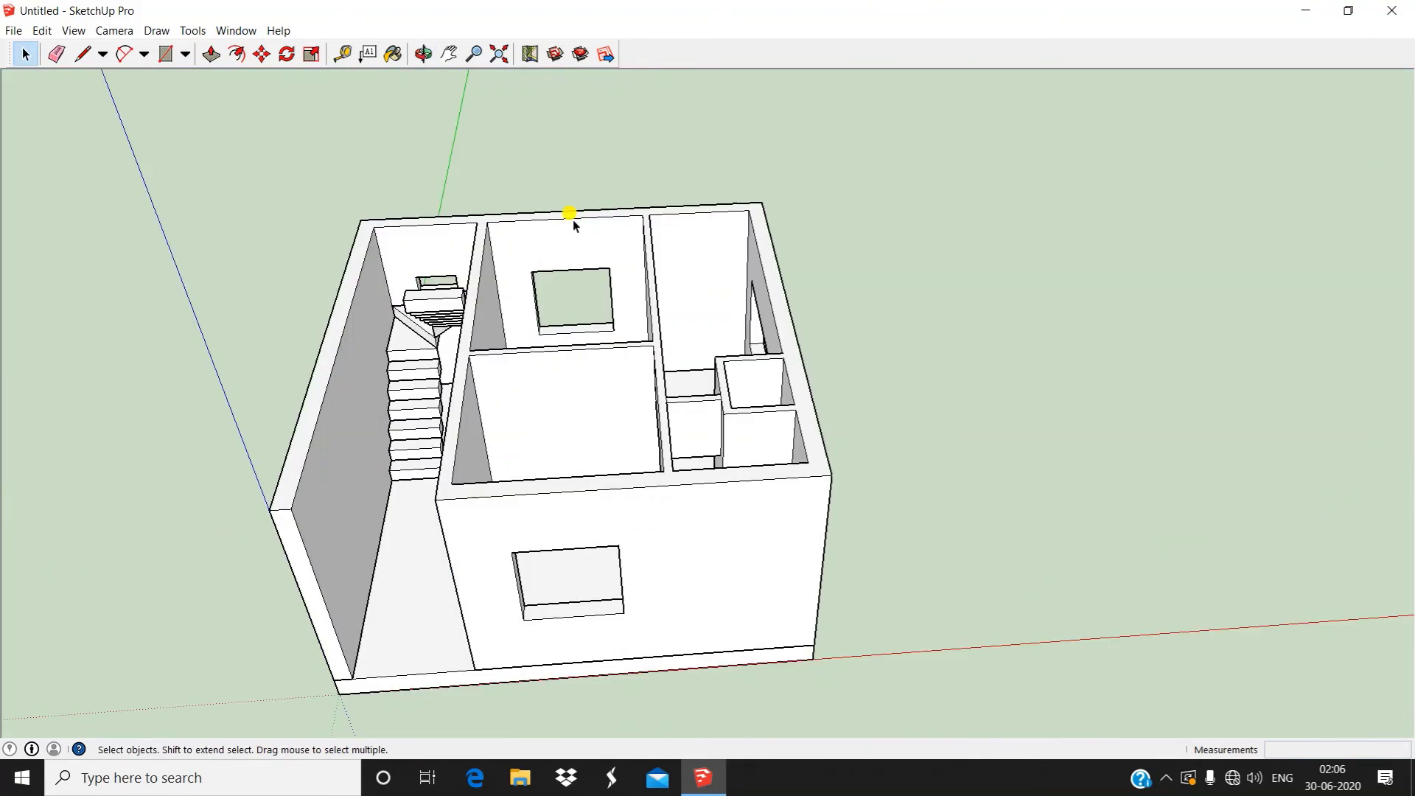
Bring up the material library, open the floor slab group for editing and select its top face
{"action": "left_click", "coordinate": [394, 54]}
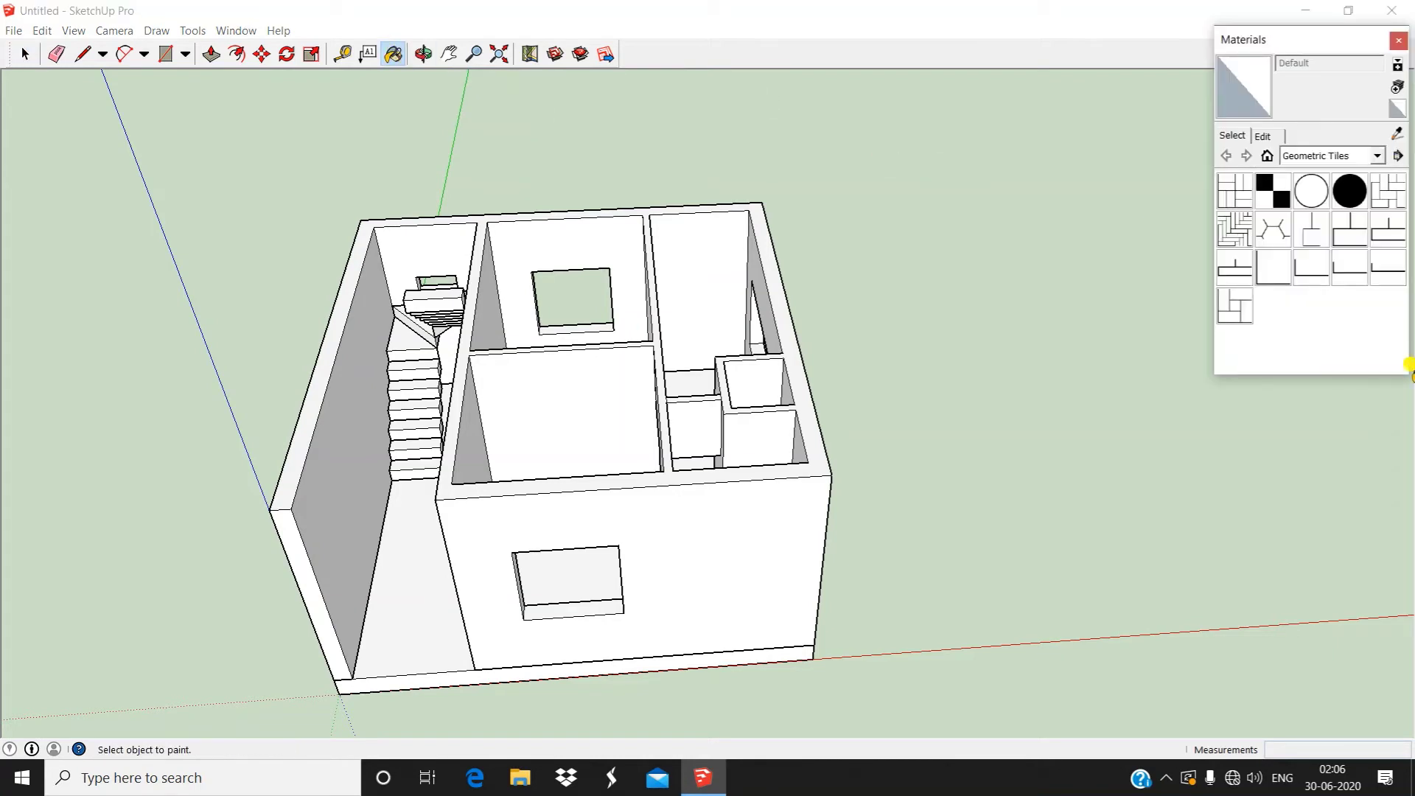
{"action": "scroll", "coordinate": [1032, 214], "scroll_direction": "down", "scroll_amount": 3}
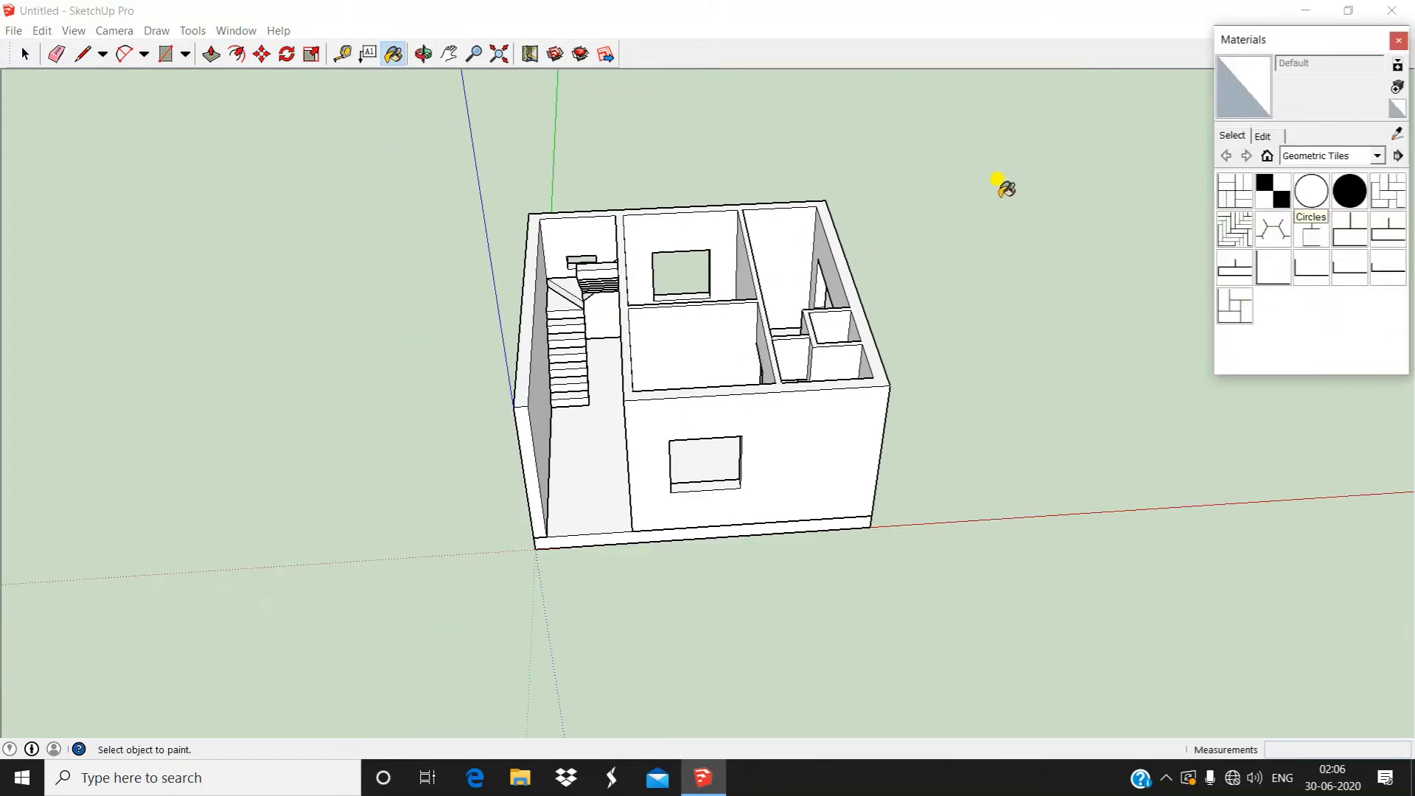
{"action": "mouse_move", "coordinate": [998, 189]}
{"action": "middle_mouse_down"}
{"action": "mouse_move", "coordinate": [941, 528]}
{"action": "mouse_move", "coordinate": [807, 557]}
{"action": "middle_mouse_up"}
{"action": "key", "text": "space"}
{"action": "scroll", "coordinate": [689, 509], "scroll_direction": "up", "scroll_amount": 3}
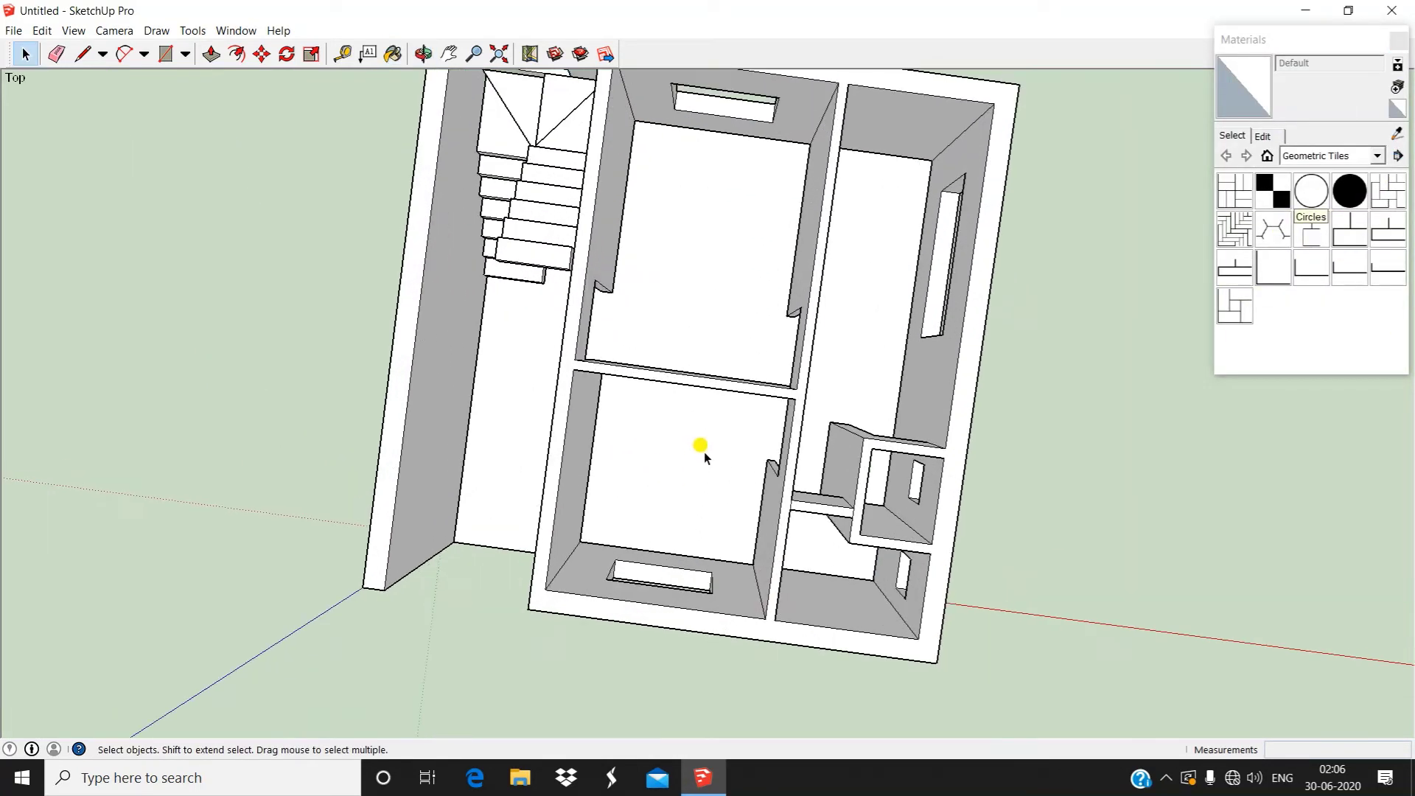
{"action": "mouse_move", "coordinate": [695, 483]}
{"action": "middle_mouse_down"}
{"action": "mouse_move", "coordinate": [801, 311]}
{"action": "mouse_move", "coordinate": [600, 157]}
{"action": "middle_mouse_up"}
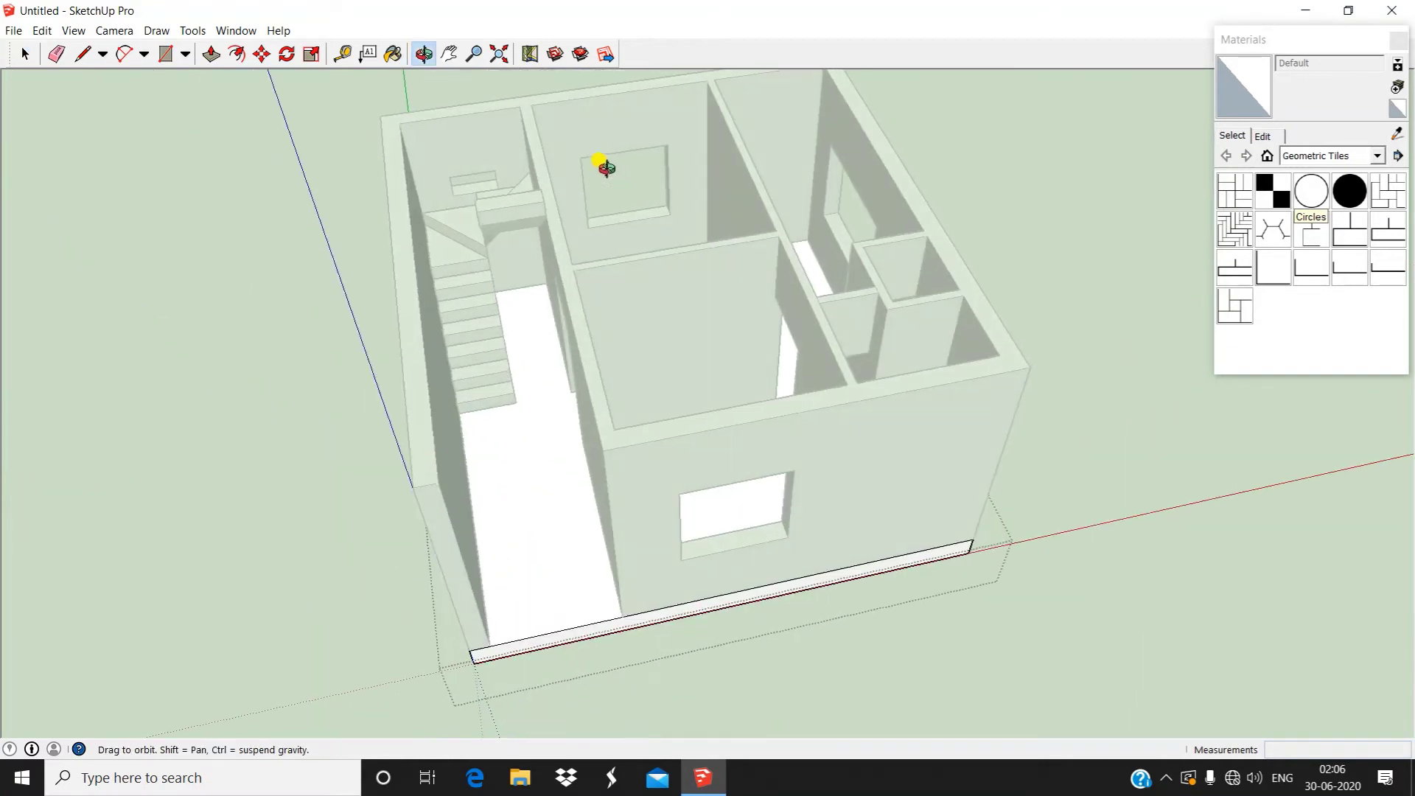
{"action": "scroll", "coordinate": [695, 562], "scroll_direction": "up", "scroll_amount": 3}
{"action": "middle_click_drag", "start_coordinate": [695, 562], "coordinate": [516, 402]}
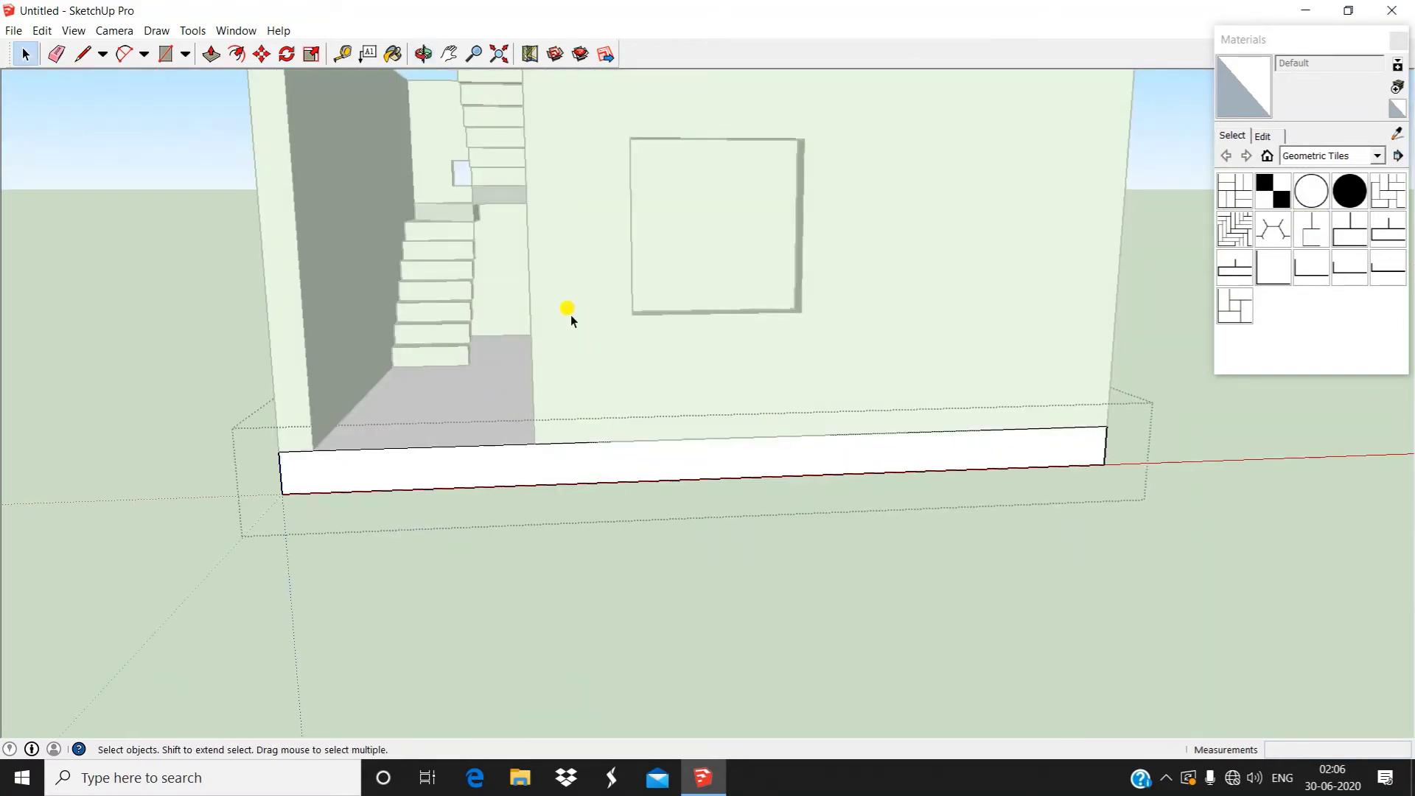
{"action": "left_click", "coordinate": [475, 404]}
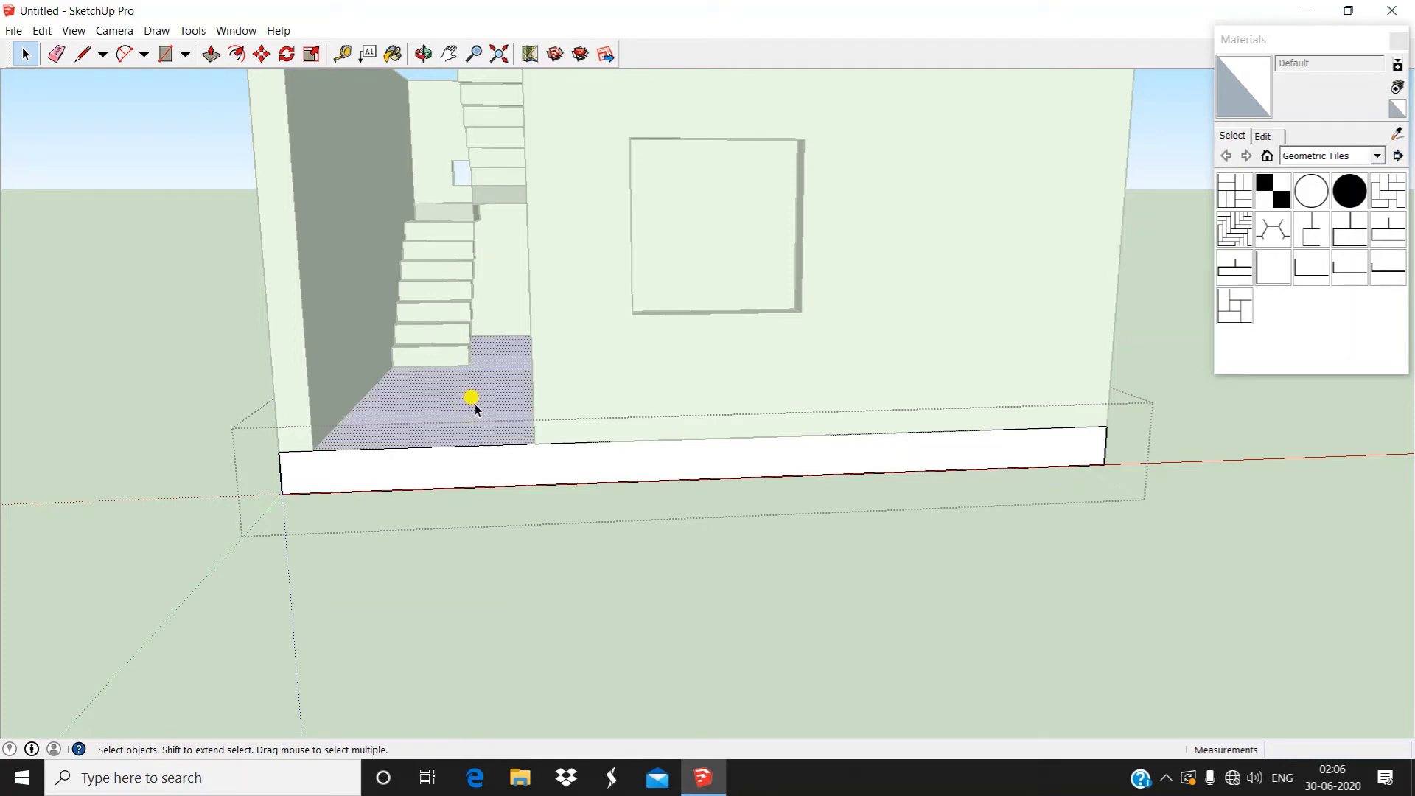
Paint the floor slab's top face with the Basketweave material from Geometric Tiles
{"action": "middle_click_drag", "start_coordinate": [776, 180], "coordinate": [660, 353]}
{"action": "scroll", "coordinate": [729, 331], "scroll_direction": "down", "scroll_amount": 2}
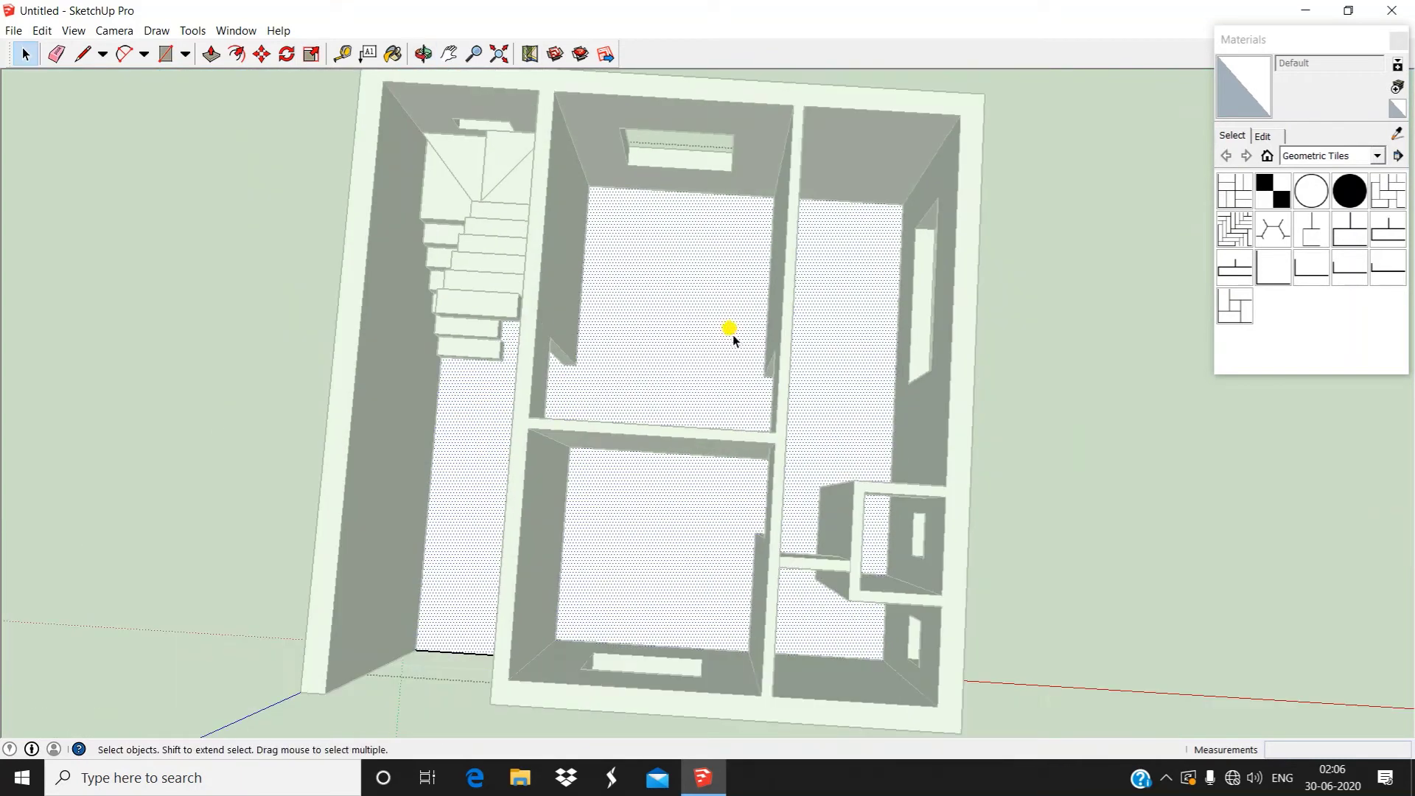
{"action": "scroll", "coordinate": [754, 221], "scroll_direction": "up", "scroll_amount": 3}
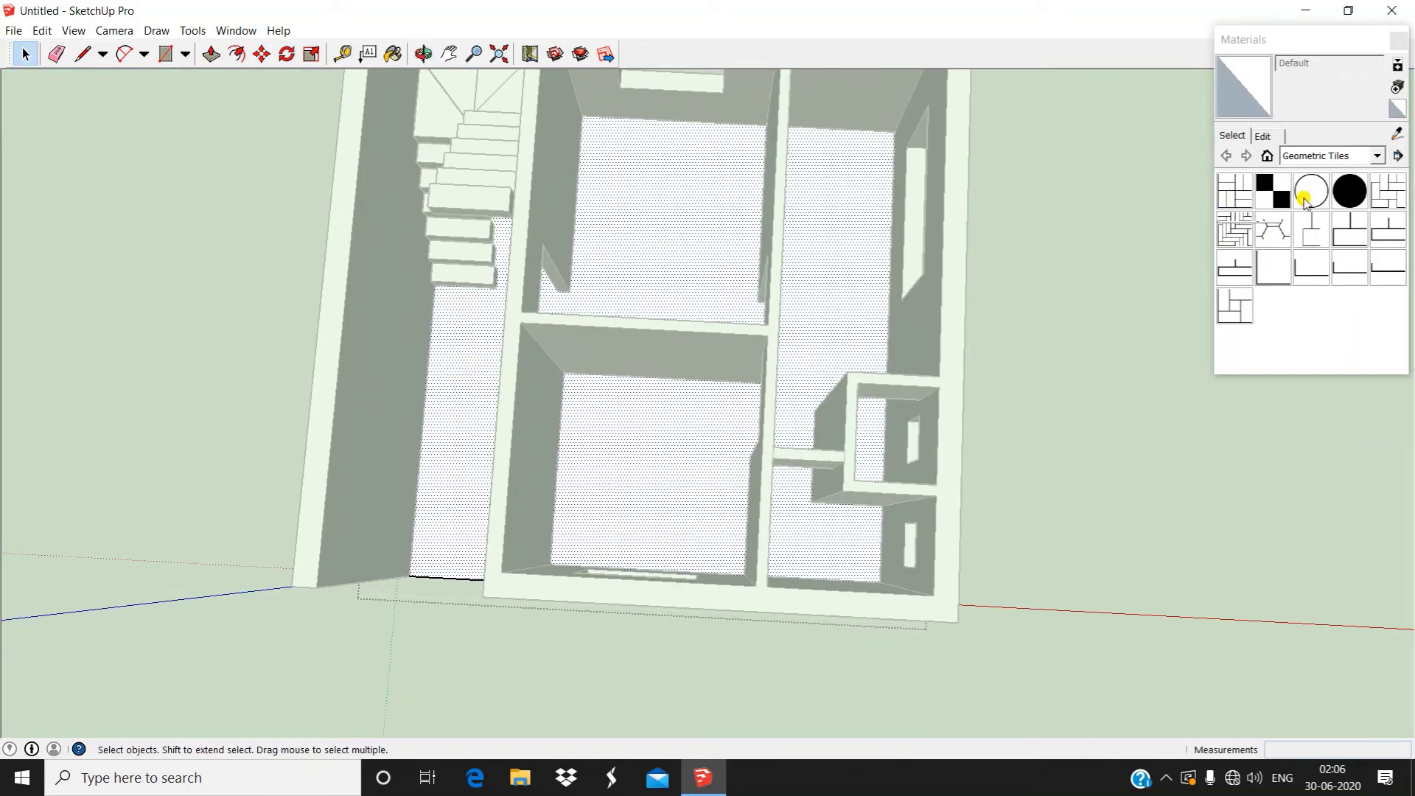
{"action": "left_click", "coordinate": [1237, 193]}
{"action": "left_click", "coordinate": [650, 285]}
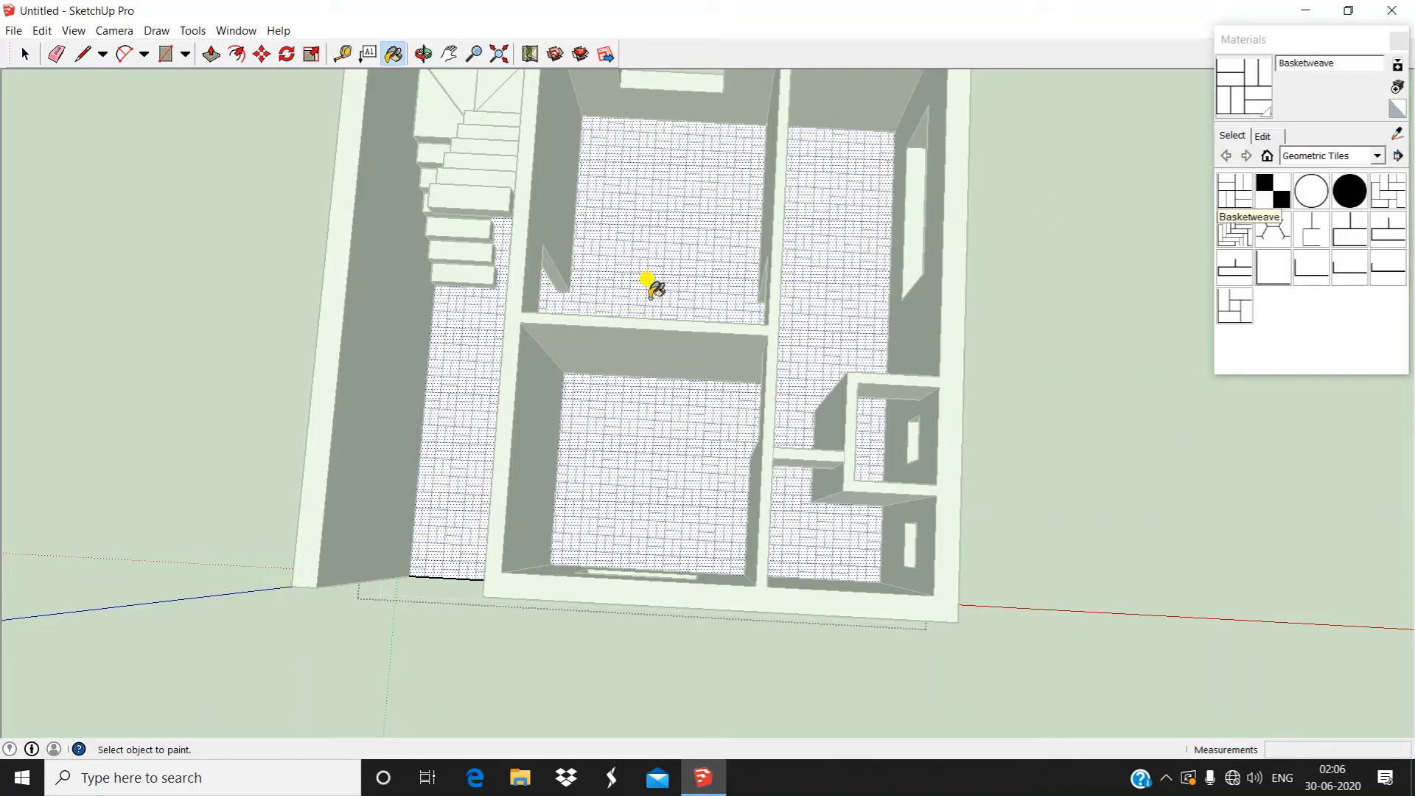
{"action": "mouse_move", "coordinate": [650, 285]}
{"action": "middle_mouse_down"}
{"action": "mouse_move", "coordinate": [733, 196]}
{"action": "mouse_move", "coordinate": [698, 307]}
{"action": "mouse_move", "coordinate": [648, 310]}
{"action": "mouse_move", "coordinate": [706, 436]}
{"action": "mouse_move", "coordinate": [758, 174]}
{"action": "mouse_move", "coordinate": [679, 319]}
{"action": "mouse_move", "coordinate": [1169, 264]}
{"action": "middle_mouse_up"}
{"action": "scroll", "coordinate": [648, 320], "scroll_direction": "up", "scroll_amount": 5}
{"action": "scroll", "coordinate": [662, 275], "scroll_direction": "down", "scroll_amount": 3}
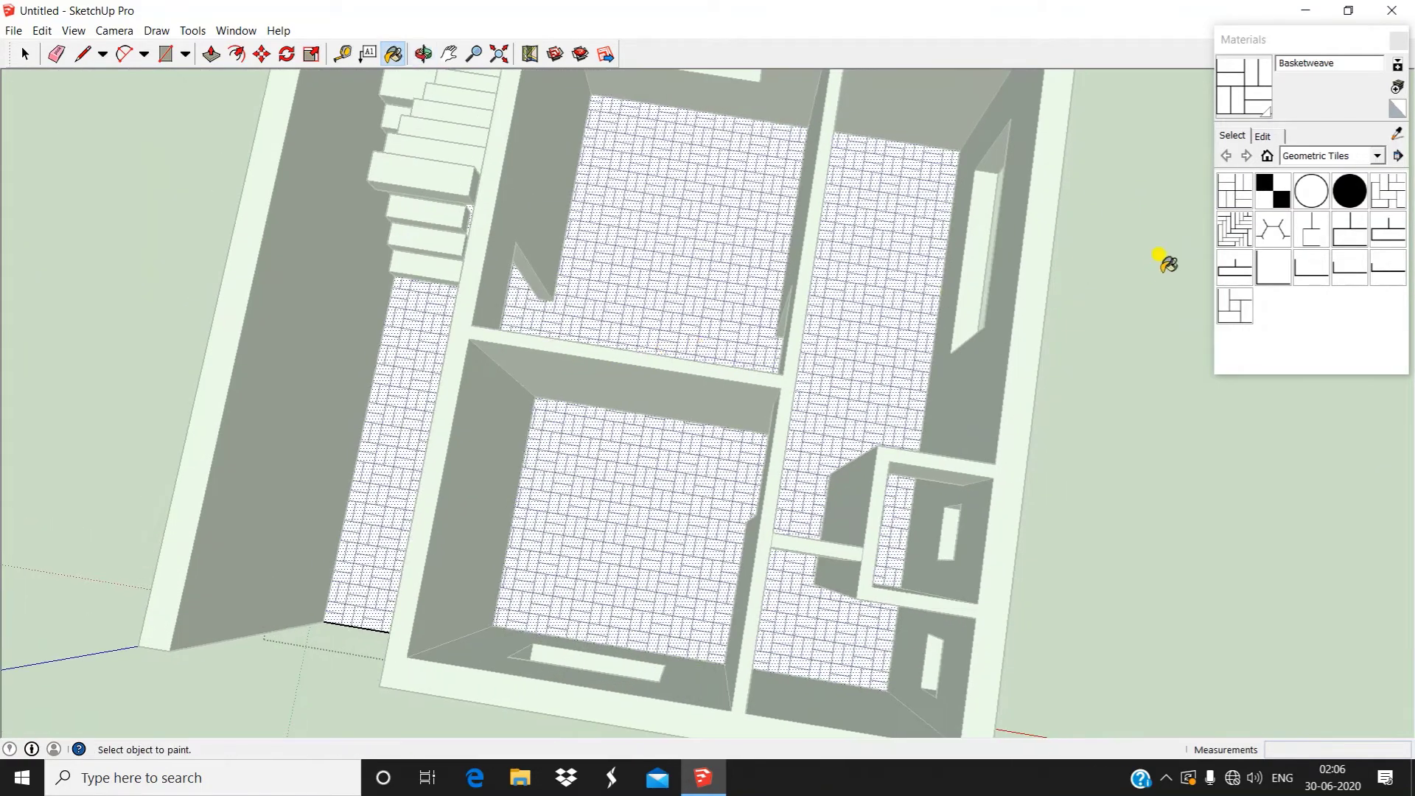
Set the Basketweave floor texture's size to 3' so the tiles on the slab are larger
{"action": "left_click", "coordinate": [1265, 136]}
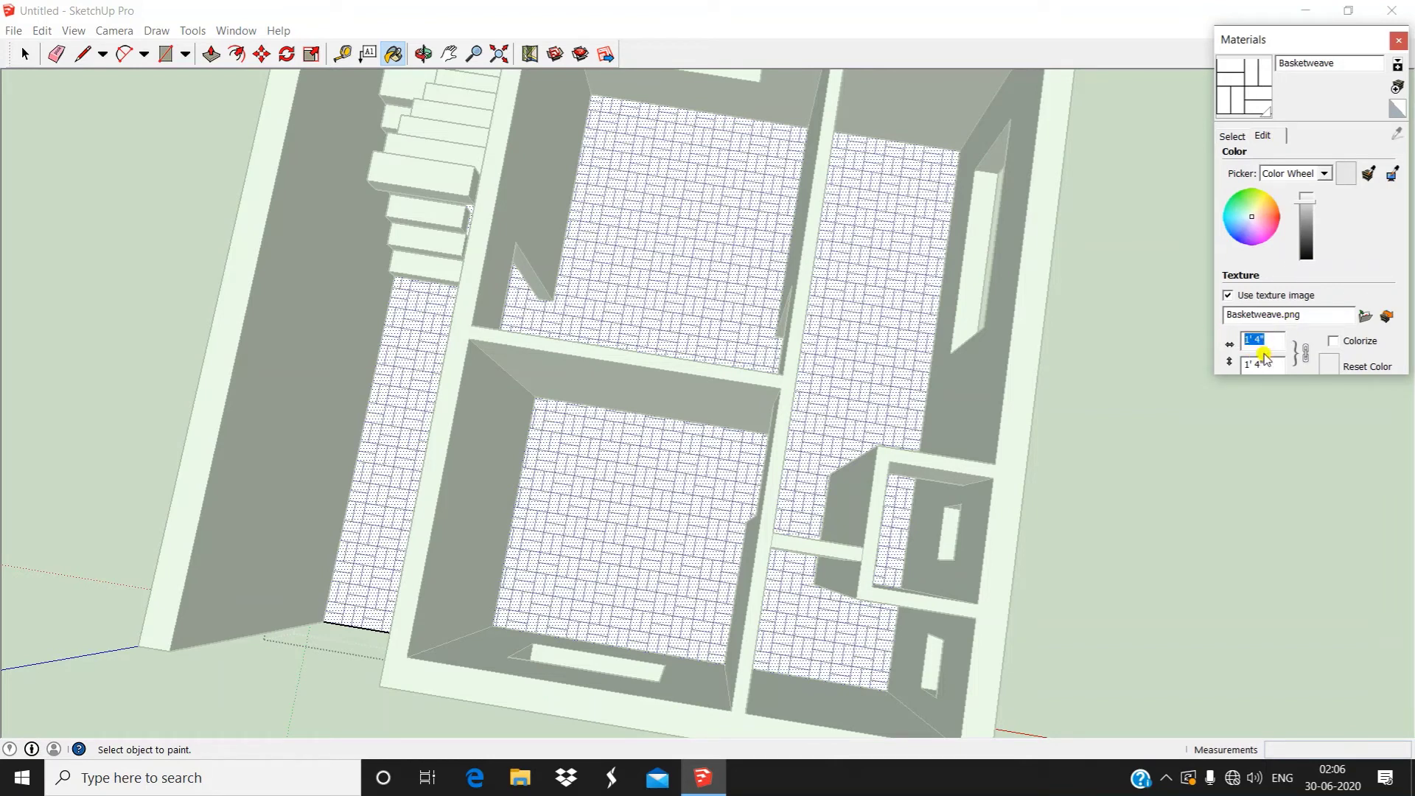
{"action": "type", "text": "3'"}
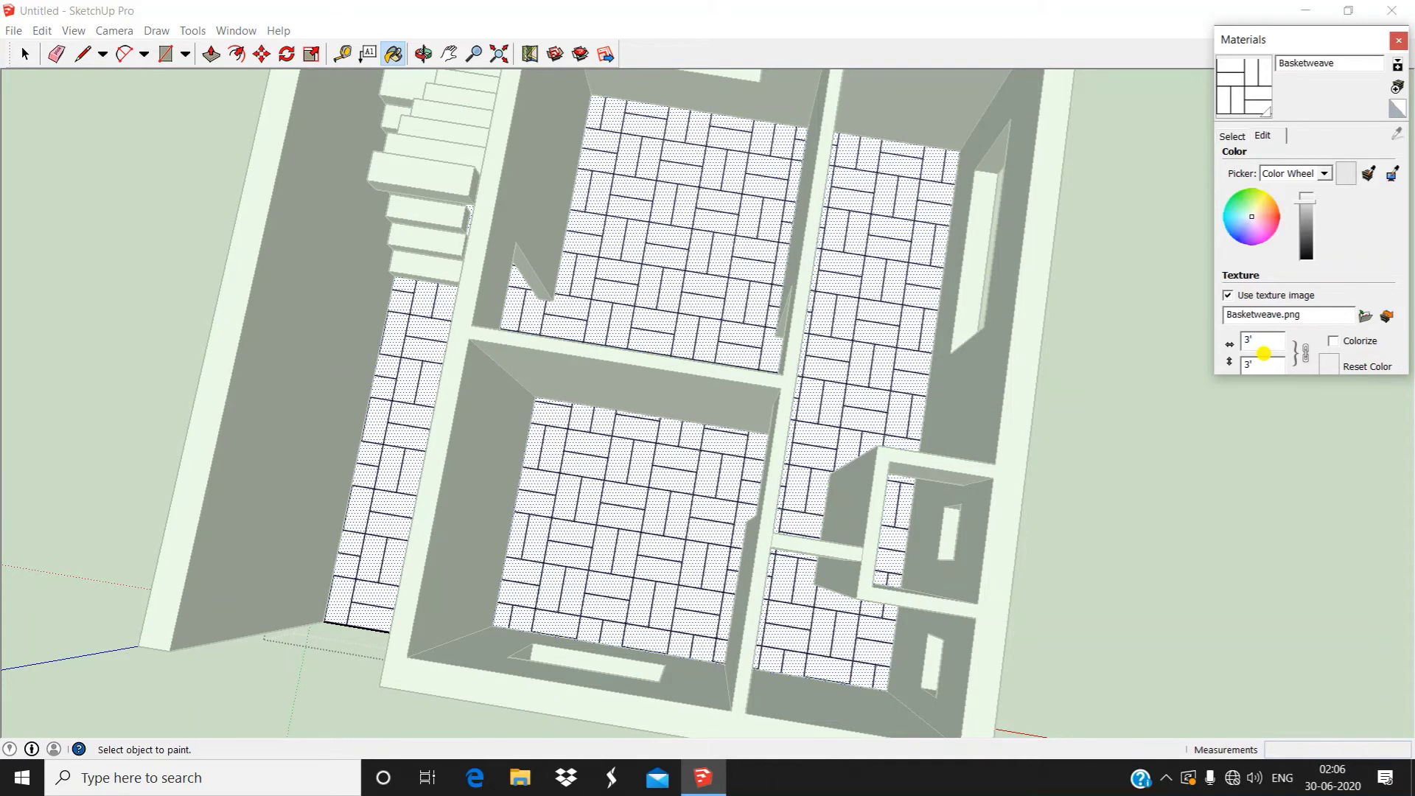
{"action": "middle_click_drag", "start_coordinate": [1179, 365], "coordinate": [1120, 356]}
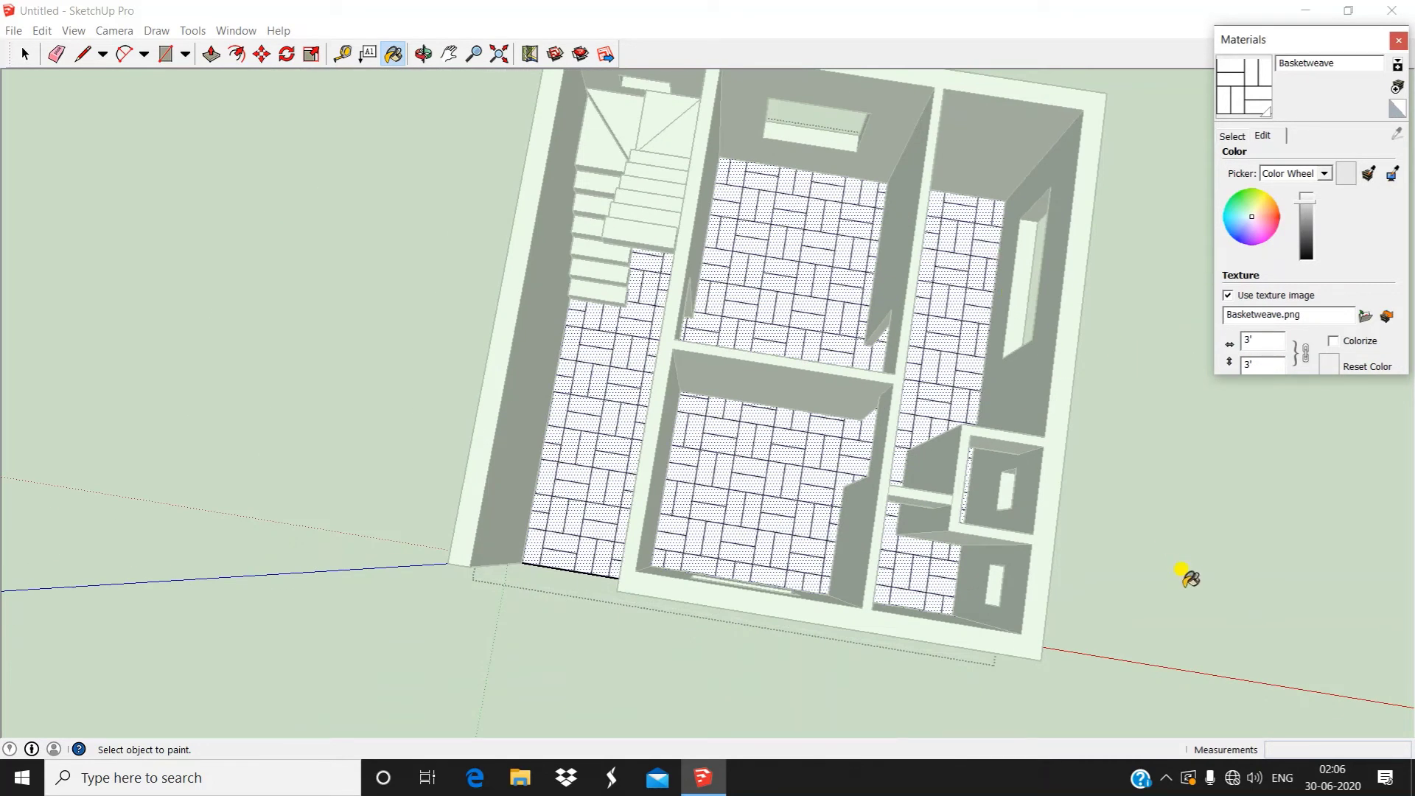
{"action": "left_click", "coordinate": [1231, 135]}
{"action": "key", "text": "space"}
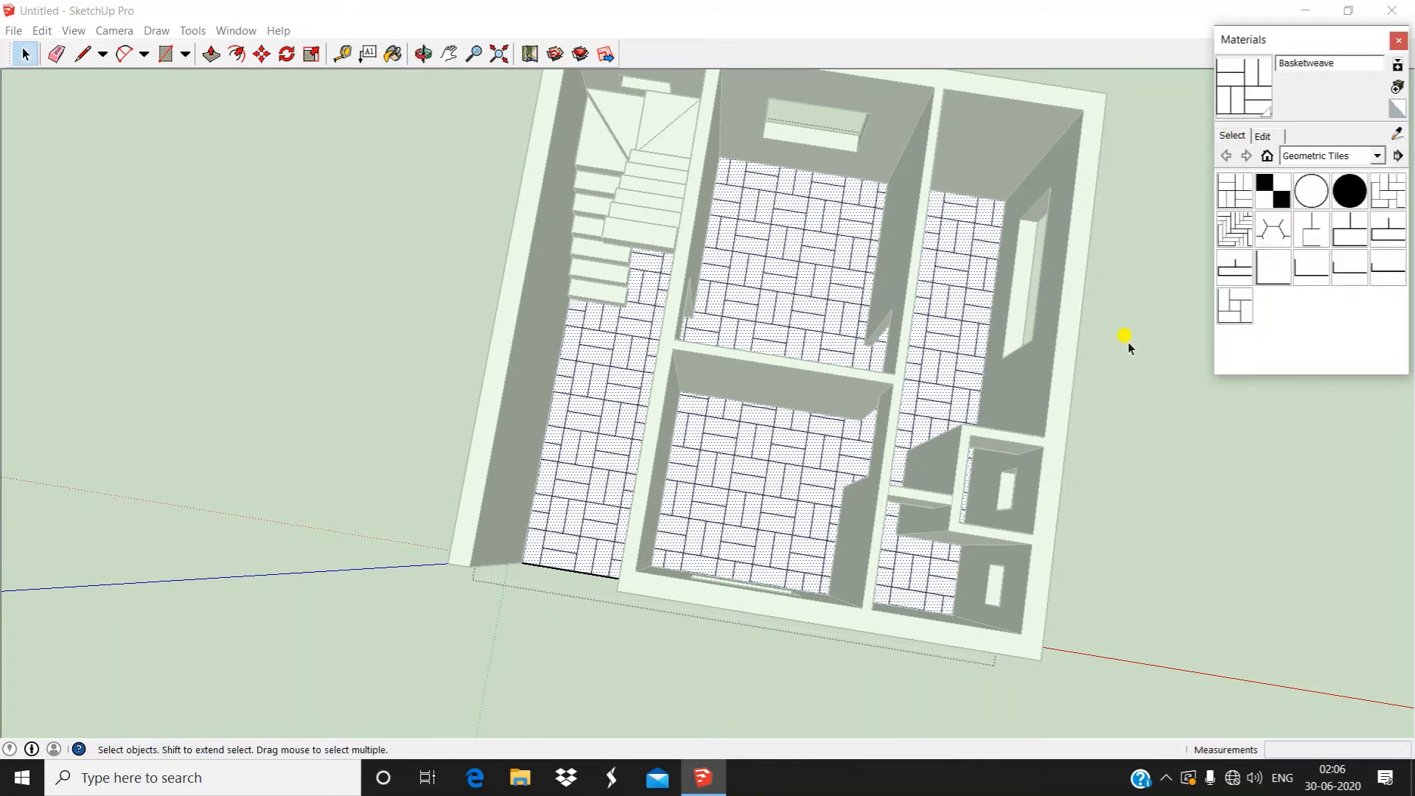
Examine the resized floor tiles in the entrance passage up close and throughout the rooms from above
{"action": "middle_click_drag", "start_coordinate": [1125, 413], "coordinate": [1374, 370]}
{"action": "scroll", "coordinate": [673, 556], "scroll_direction": "up", "scroll_amount": 10}
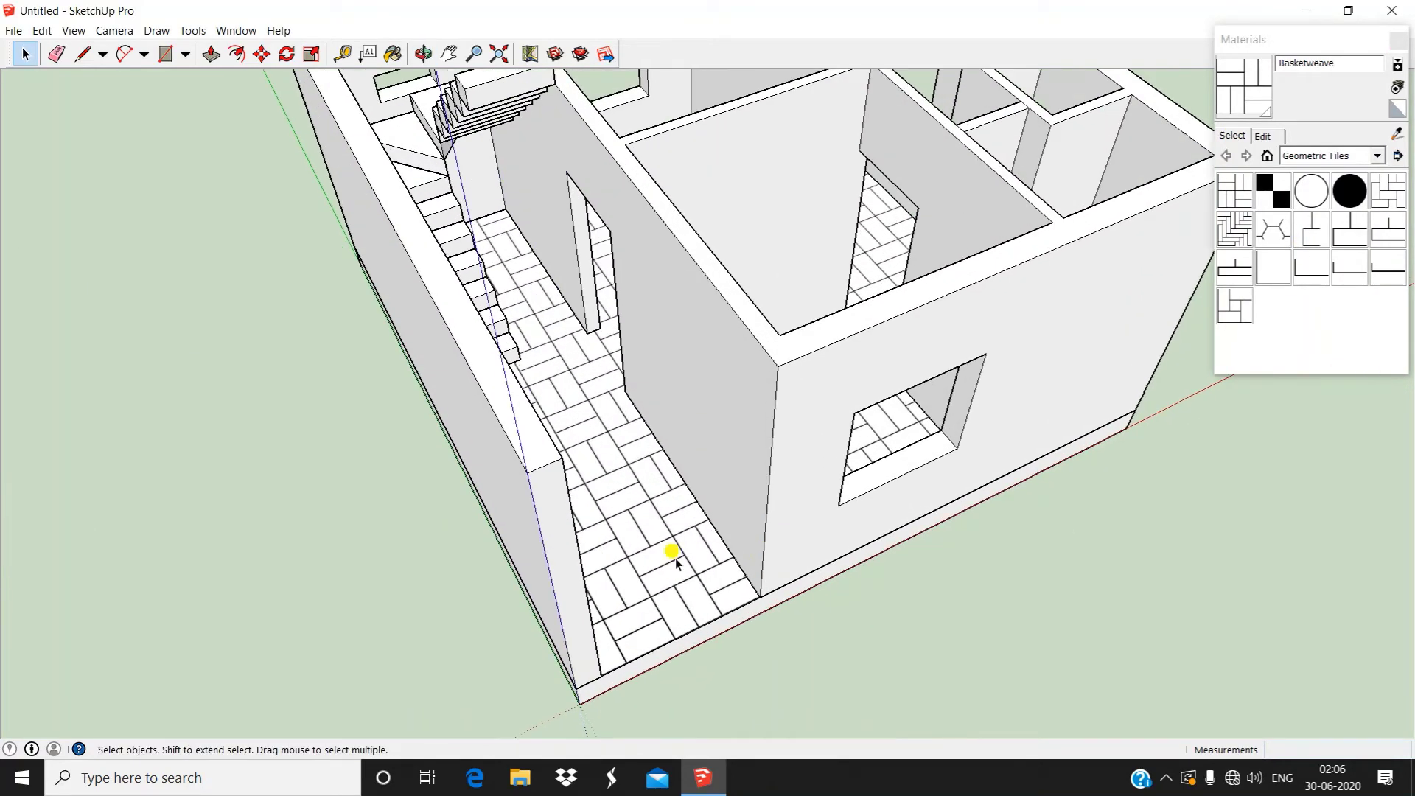
{"action": "middle_click_drag", "start_coordinate": [685, 534], "coordinate": [568, 357]}
{"action": "scroll", "coordinate": [651, 574], "scroll_direction": "up", "scroll_amount": 5}
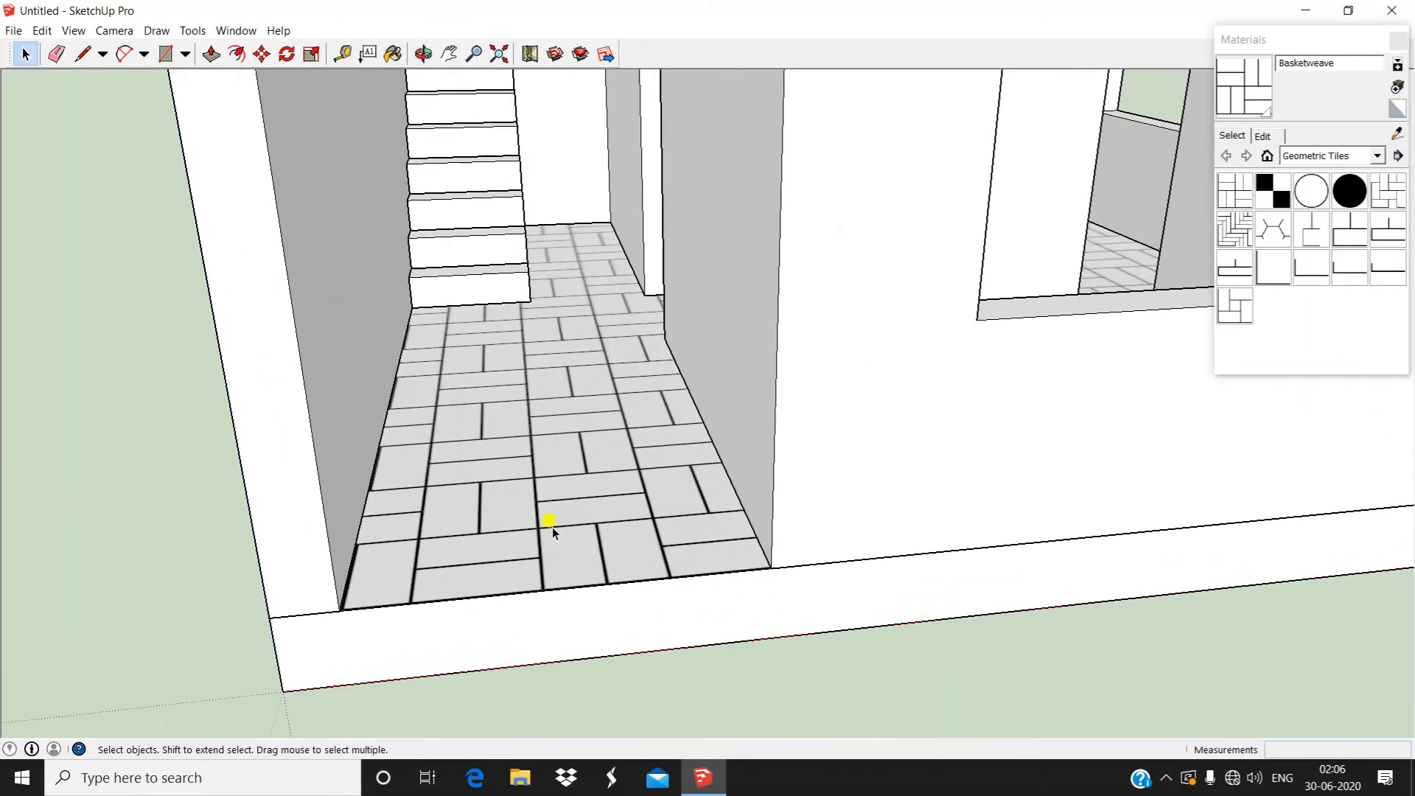
{"action": "middle_click_drag", "start_coordinate": [553, 532], "coordinate": [600, 445]}
{"action": "scroll", "coordinate": [578, 572], "scroll_direction": "down", "scroll_amount": 8}
{"action": "middle_click_drag", "start_coordinate": [708, 435], "coordinate": [735, 339]}
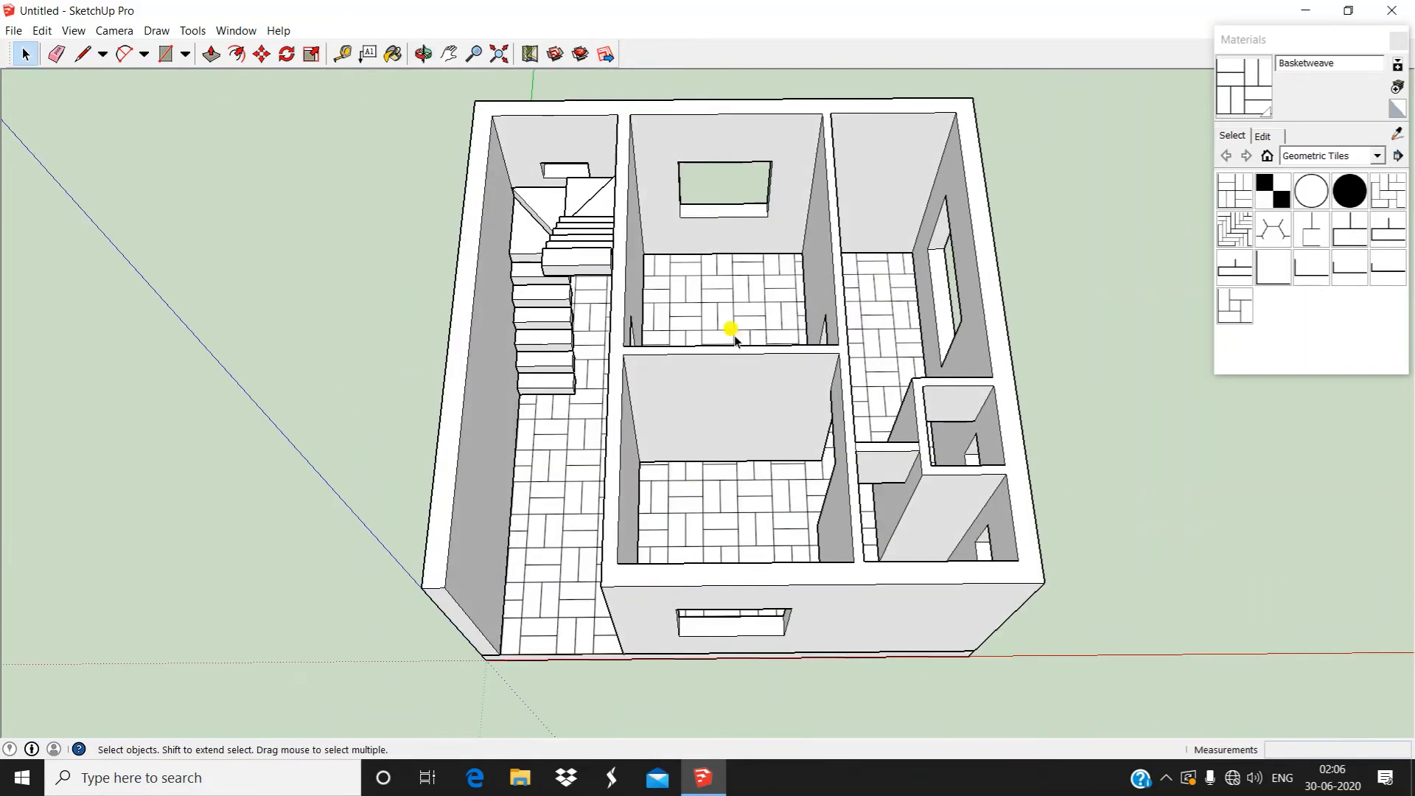
Paint the staircase with the Asphalt_New material from the Asphalt and Concrete collection
{"action": "left_click", "coordinate": [1240, 135]}
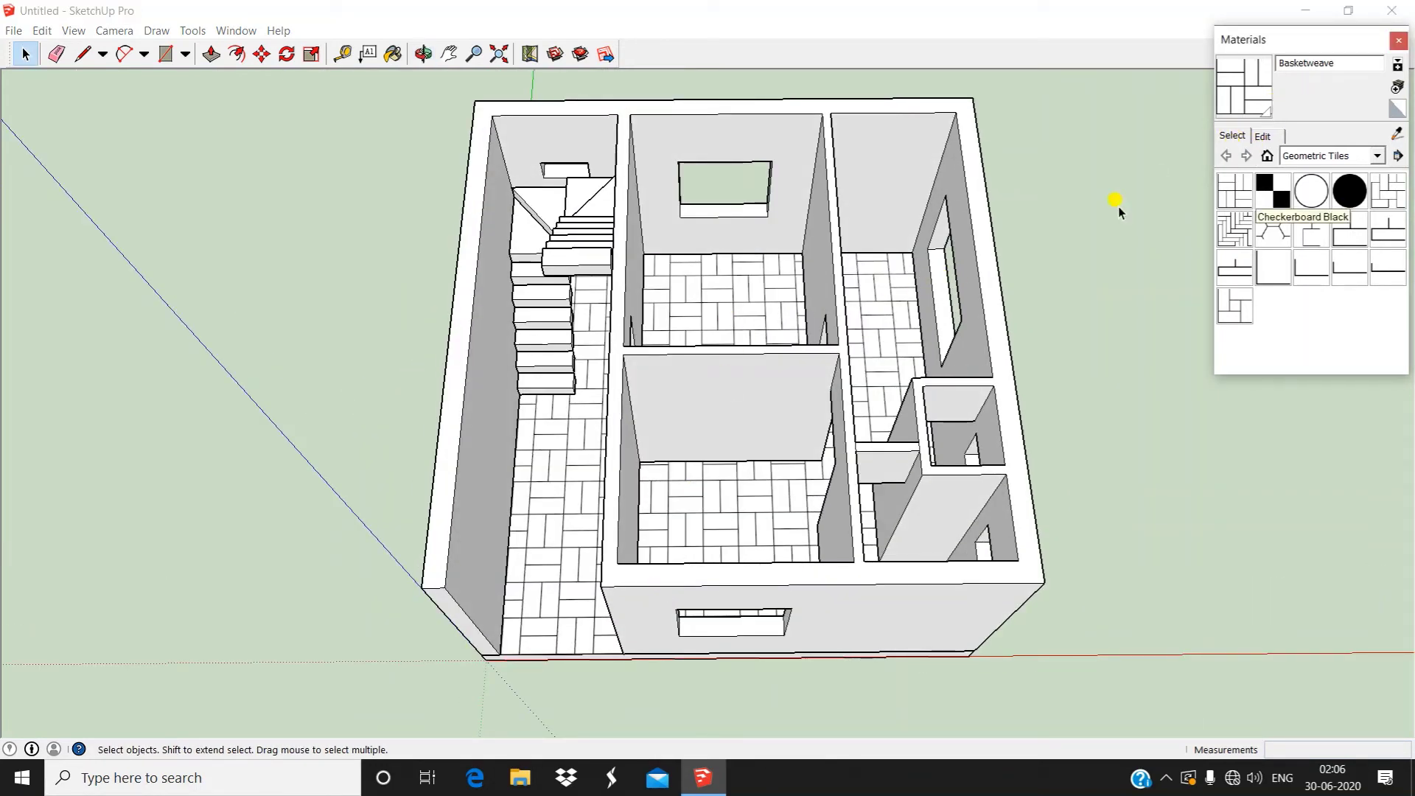
{"action": "left_click", "coordinate": [1274, 135]}
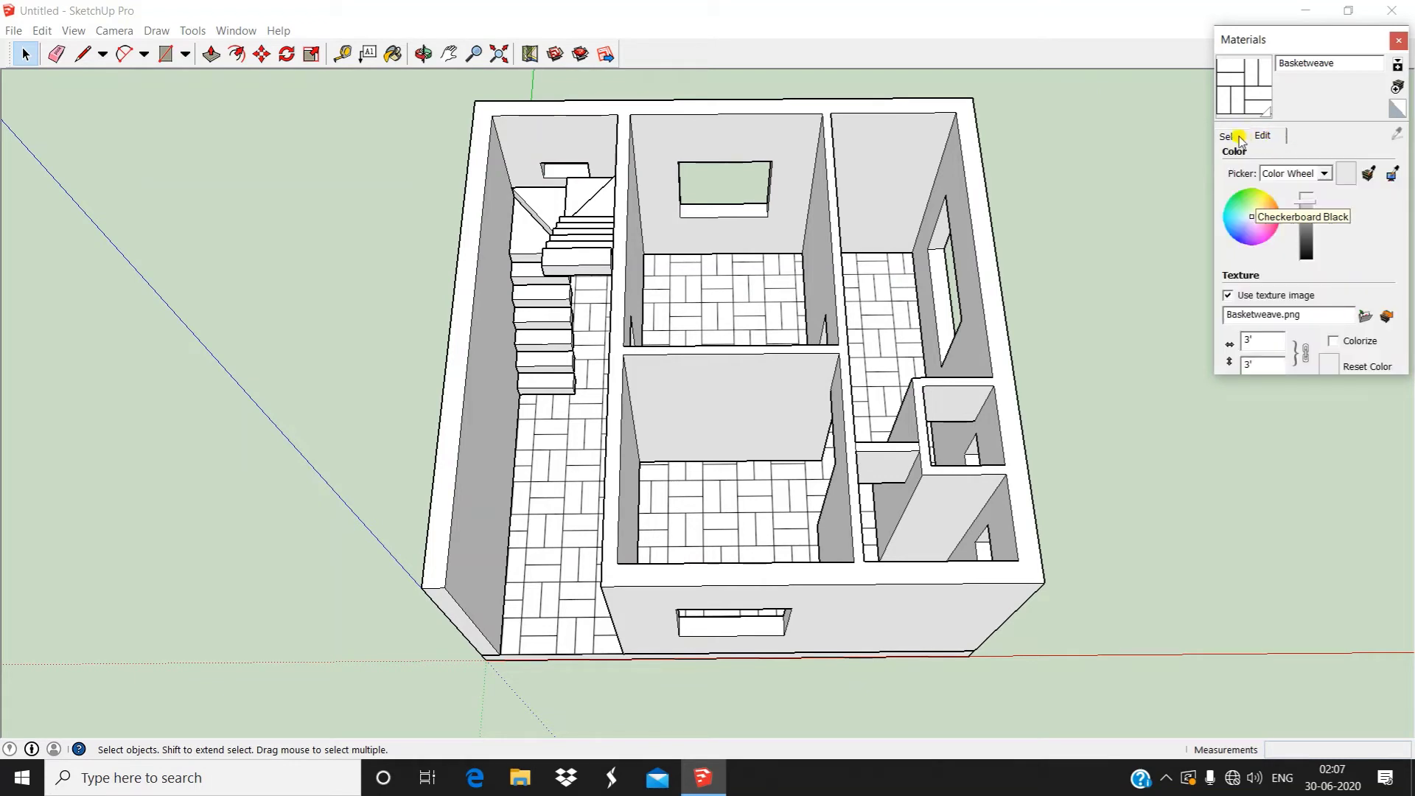
{"action": "left_click", "coordinate": [1240, 137]}
{"action": "left_click", "coordinate": [1377, 155]}
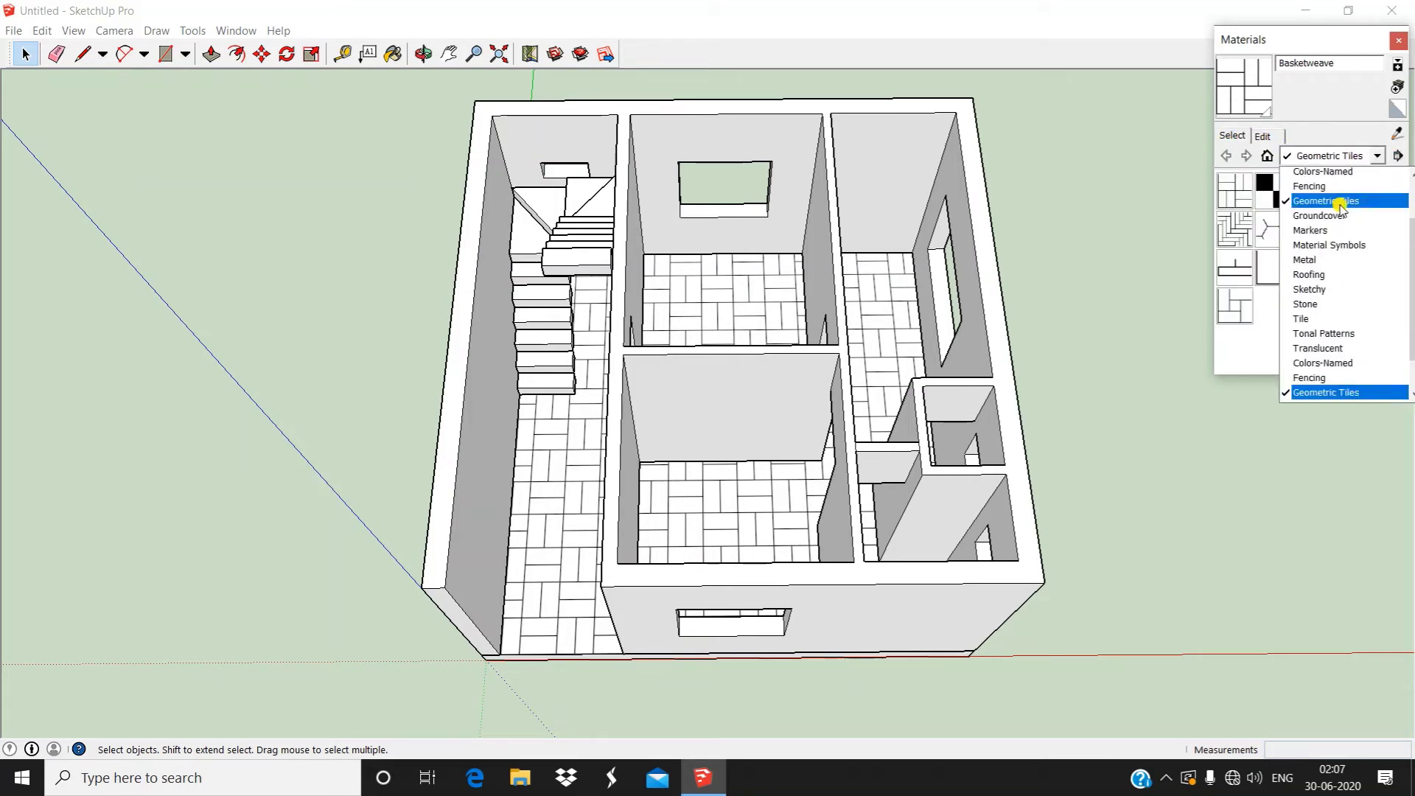
{"action": "scroll", "coordinate": [1340, 208], "scroll_direction": "up", "scroll_amount": 3}
{"action": "left_click", "coordinate": [1337, 209]}
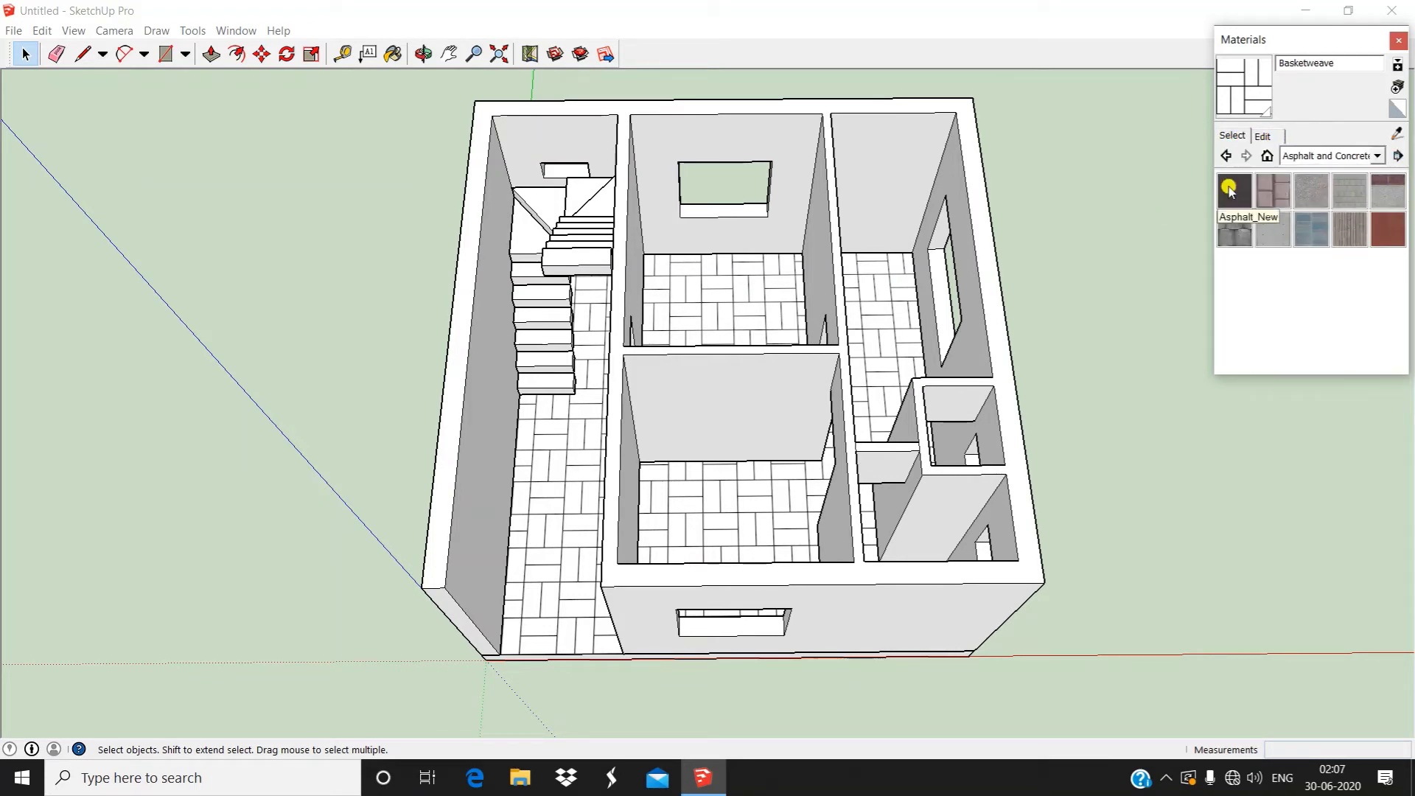
{"action": "left_click", "coordinate": [1232, 190]}
{"action": "left_click", "coordinate": [563, 219]}
{"action": "mouse_move", "coordinate": [496, 307]}
{"action": "middle_mouse_down"}
{"action": "mouse_move", "coordinate": [736, 307]}
{"action": "mouse_move", "coordinate": [758, 414]}
{"action": "middle_mouse_up"}
{"action": "scroll", "coordinate": [563, 354], "scroll_direction": "up", "scroll_amount": 5}
{"action": "scroll", "coordinate": [564, 354], "scroll_direction": "up", "scroll_amount": 2}
{"action": "middle_click_drag", "start_coordinate": [562, 347], "coordinate": [442, 278]}
{"action": "scroll", "coordinate": [608, 221], "scroll_direction": "down", "scroll_amount": 4}
{"action": "key", "text": "space"}
Open the wall group for editing and select the front room's inner wall face nearest the staircase passage
{"action": "mouse_move", "coordinate": [608, 221]}
{"action": "middle_mouse_down"}
{"action": "mouse_move", "coordinate": [688, 293]}
{"action": "mouse_move", "coordinate": [524, 190]}
{"action": "mouse_move", "coordinate": [654, 312]}
{"action": "mouse_move", "coordinate": [736, 341]}
{"action": "mouse_move", "coordinate": [566, 295]}
{"action": "mouse_move", "coordinate": [709, 390]}
{"action": "middle_mouse_up"}
{"action": "scroll", "coordinate": [678, 309], "scroll_direction": "up", "scroll_amount": 4}
{"action": "scroll", "coordinate": [672, 249], "scroll_direction": "down", "scroll_amount": 4}
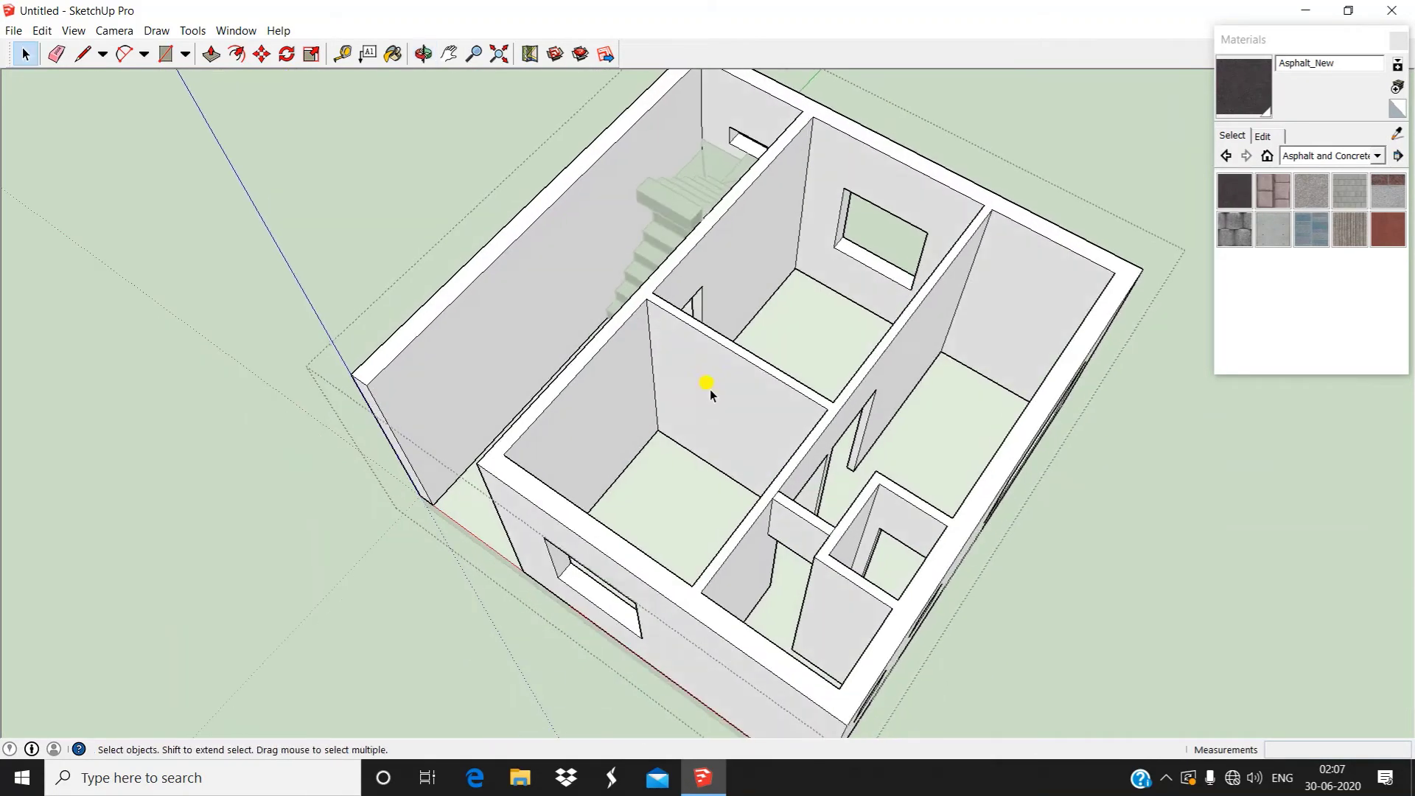
{"action": "scroll", "coordinate": [694, 404], "scroll_direction": "up", "scroll_amount": 6}
{"action": "left_click", "coordinate": [724, 364]}
{"action": "middle_click_drag", "start_coordinate": [565, 401], "coordinate": [673, 369]}
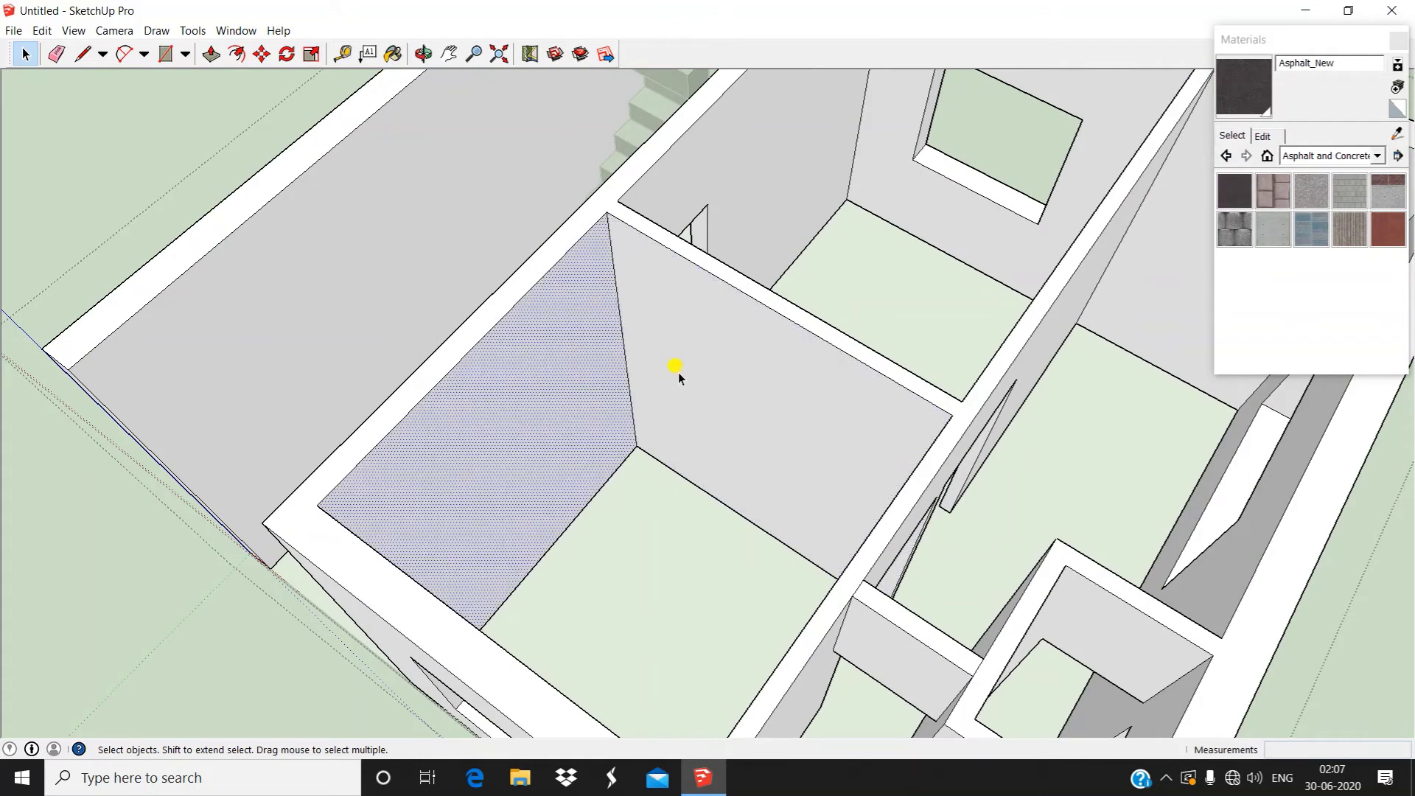
{"action": "scroll", "coordinate": [908, 414], "scroll_direction": "down", "scroll_amount": 4}
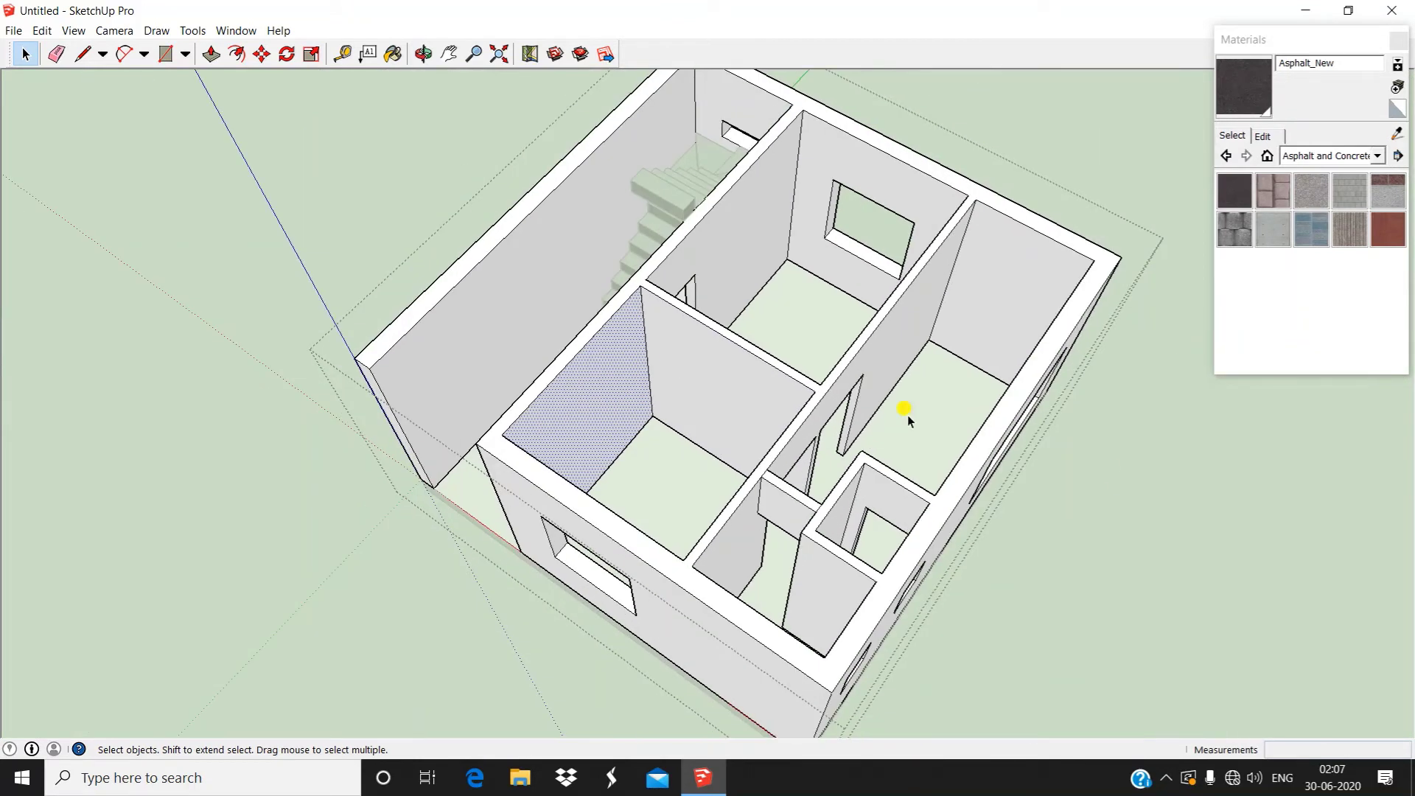
Switch the material library to the Colors collection and browse its swatches for a wall colour
{"action": "left_click", "coordinate": [1372, 160]}
{"action": "left_click", "coordinate": [1359, 233]}
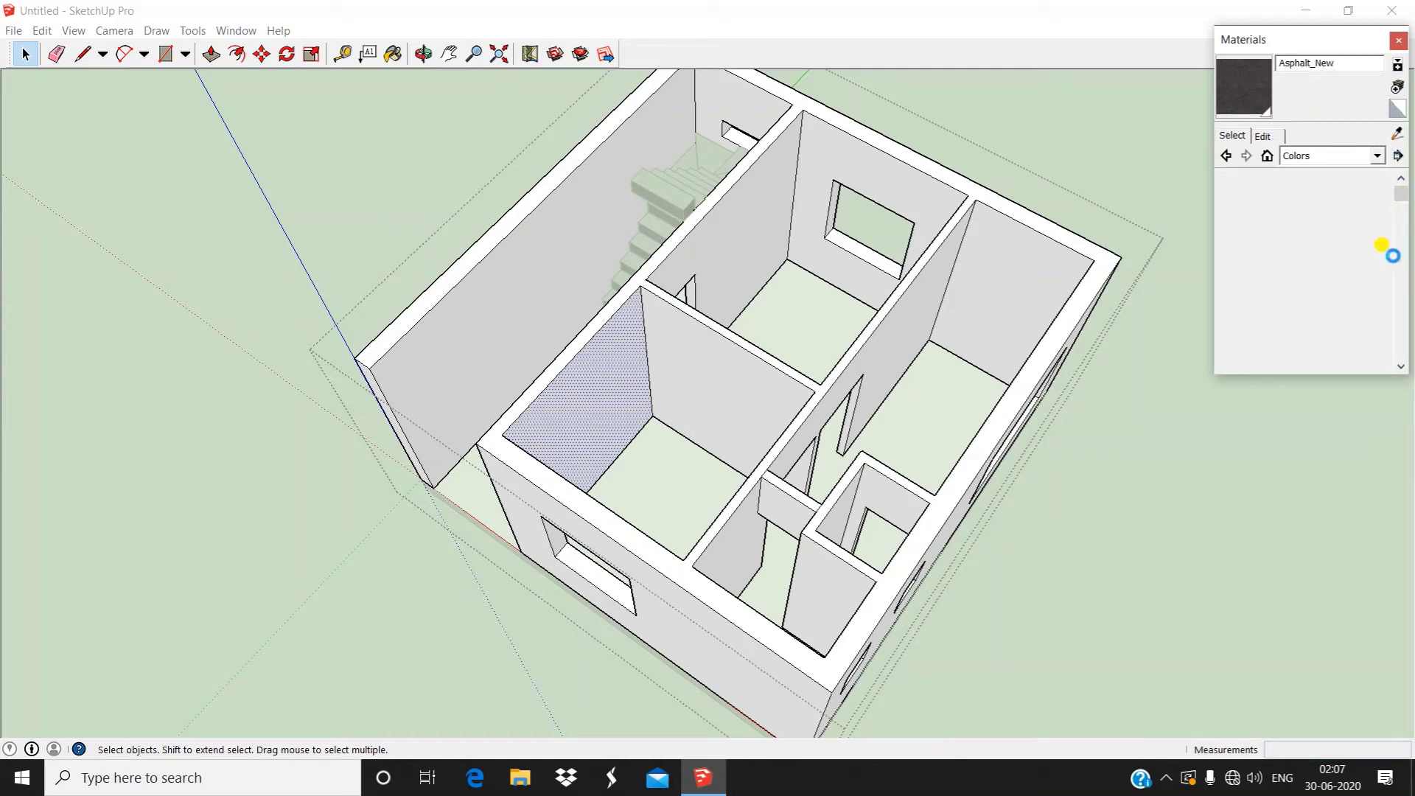
{"action": "left_click_drag", "start_coordinate": [1401, 196], "coordinate": [1408, 215]}
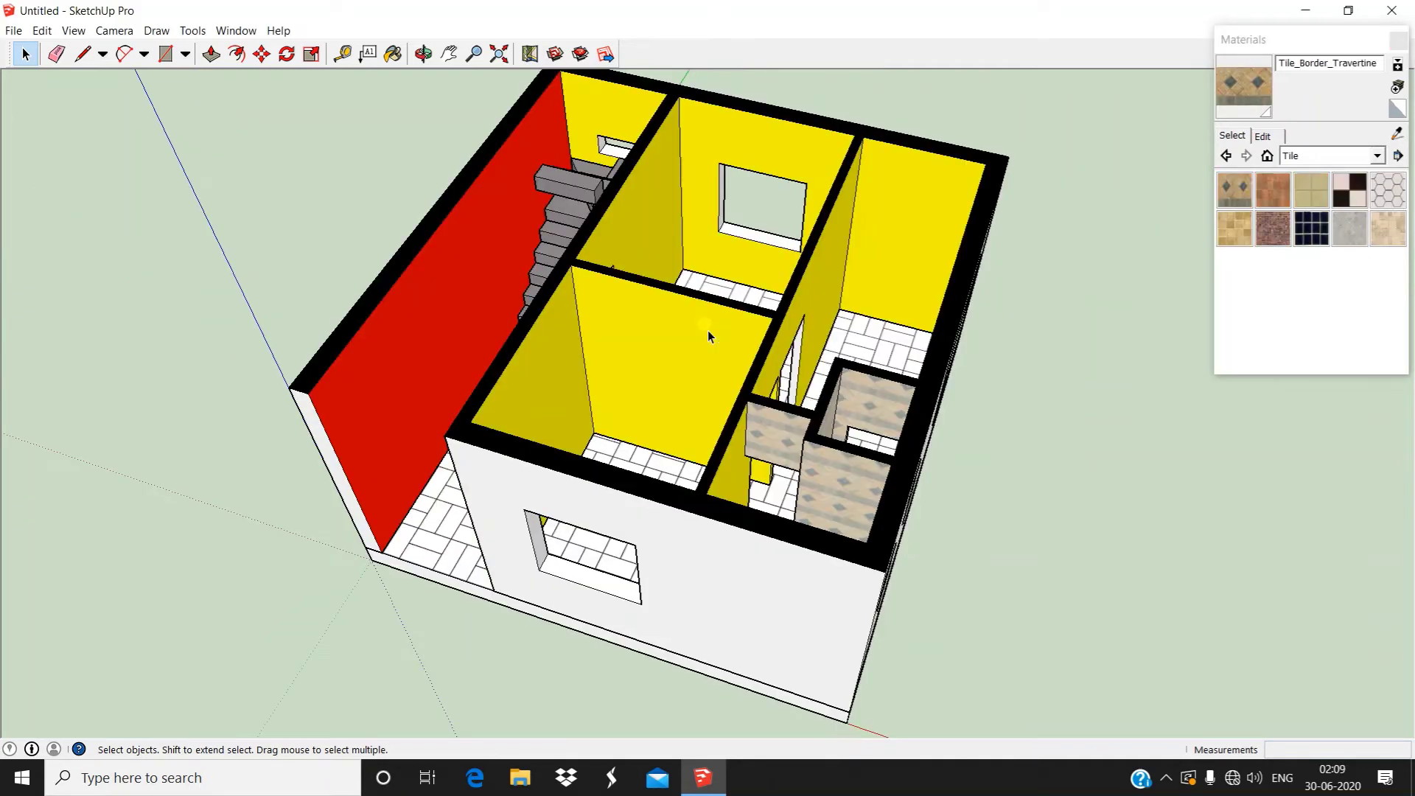
Examine the painted walls, tiled bathrooms, staircase and floor of the house from above and from several sides
{"action": "middle_click_drag", "start_coordinate": [748, 361], "coordinate": [582, 300]}
{"action": "scroll", "coordinate": [827, 271], "scroll_direction": "up", "scroll_amount": 5}
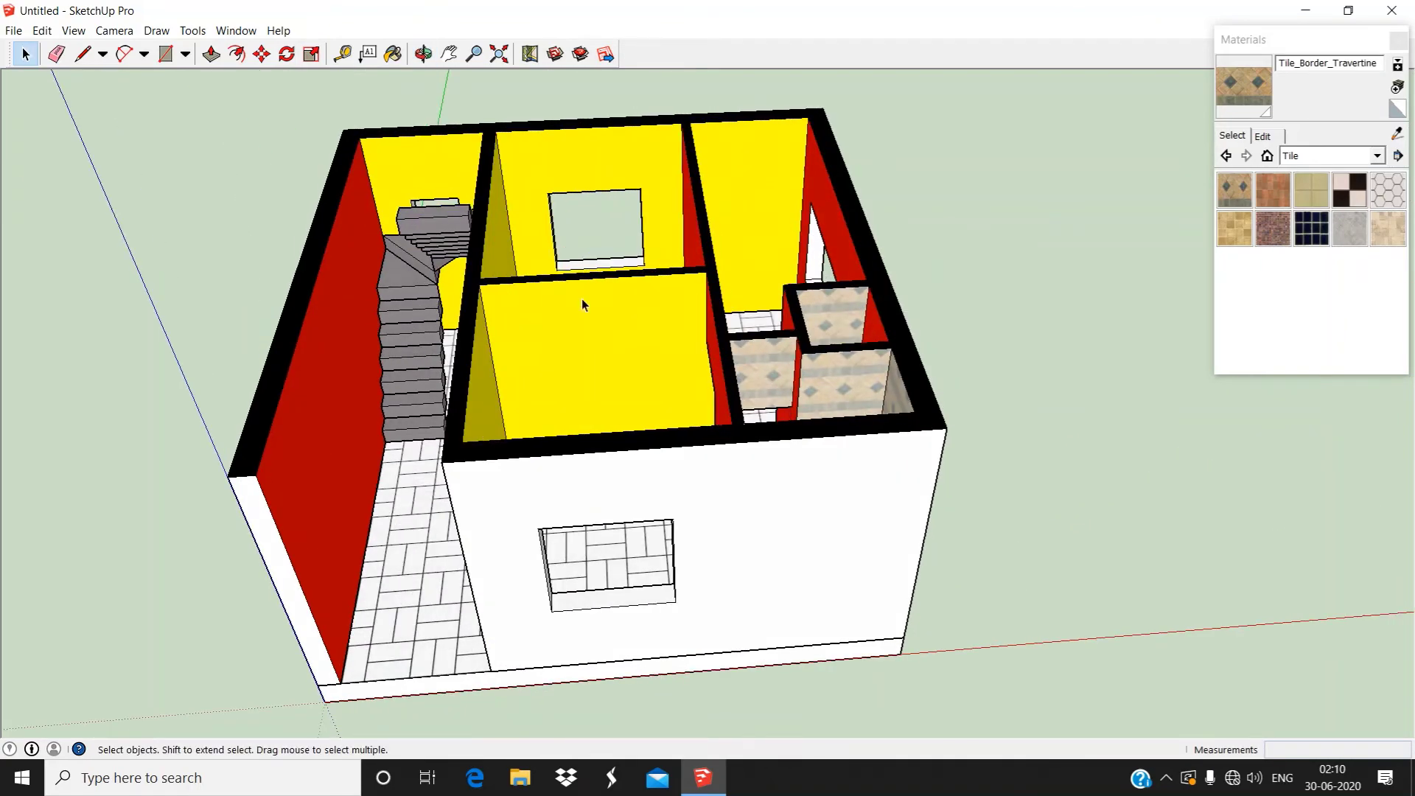
{"action": "scroll", "coordinate": [695, 292], "scroll_direction": "down", "scroll_amount": 4}
{"action": "middle_click_drag", "start_coordinate": [694, 293], "coordinate": [629, 407]}
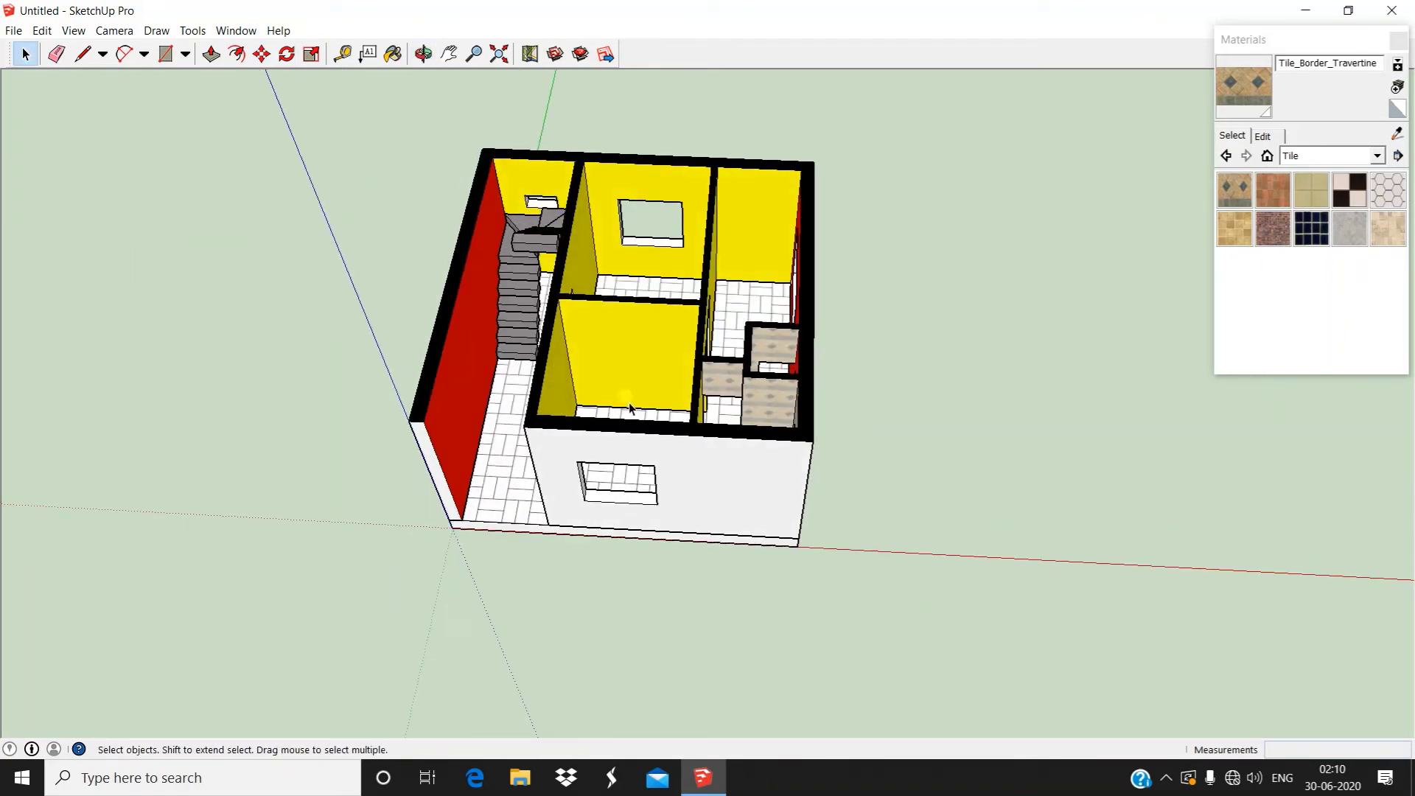
{"action": "scroll", "coordinate": [542, 314], "scroll_direction": "up", "scroll_amount": 5}
{"action": "middle_click_drag", "start_coordinate": [931, 404], "coordinate": [625, 451]}
{"action": "scroll", "coordinate": [737, 424], "scroll_direction": "down", "scroll_amount": 3}
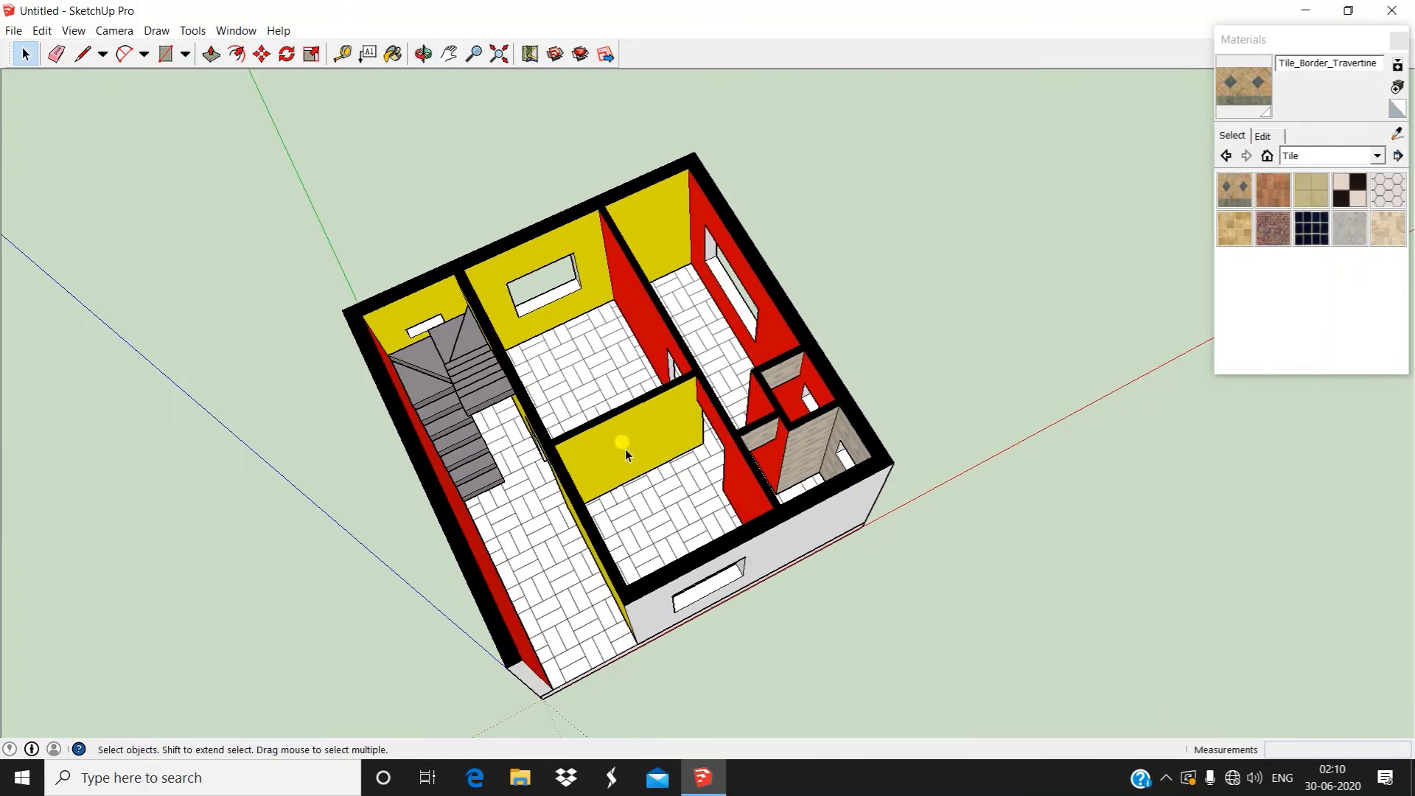
{"action": "middle_click_drag", "start_coordinate": [655, 387], "coordinate": [686, 387]}
{"action": "scroll", "coordinate": [590, 412], "scroll_direction": "up", "scroll_amount": 1}
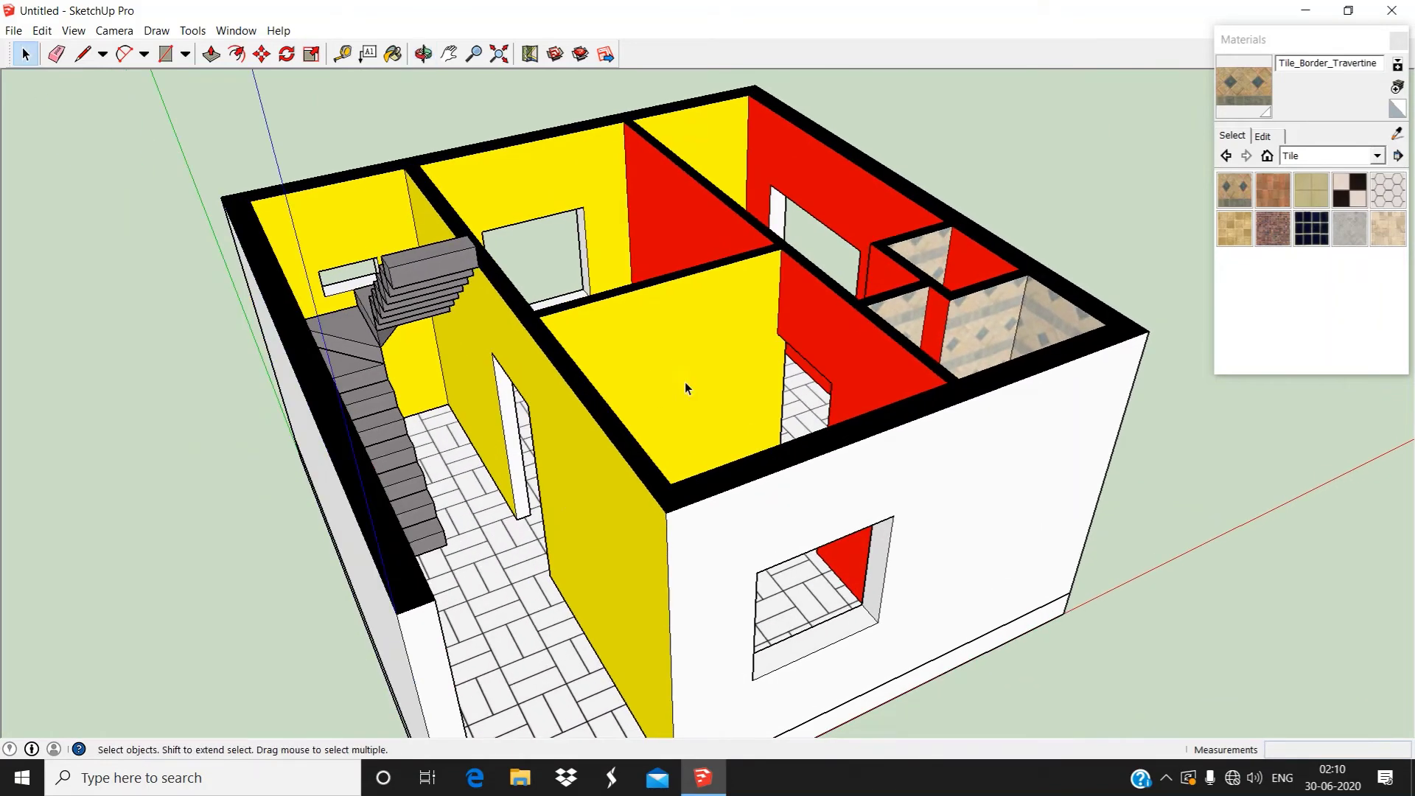
{"action": "left_click", "coordinate": [990, 322]}
{"action": "middle_click_drag", "start_coordinate": [887, 359], "coordinate": [631, 642]}
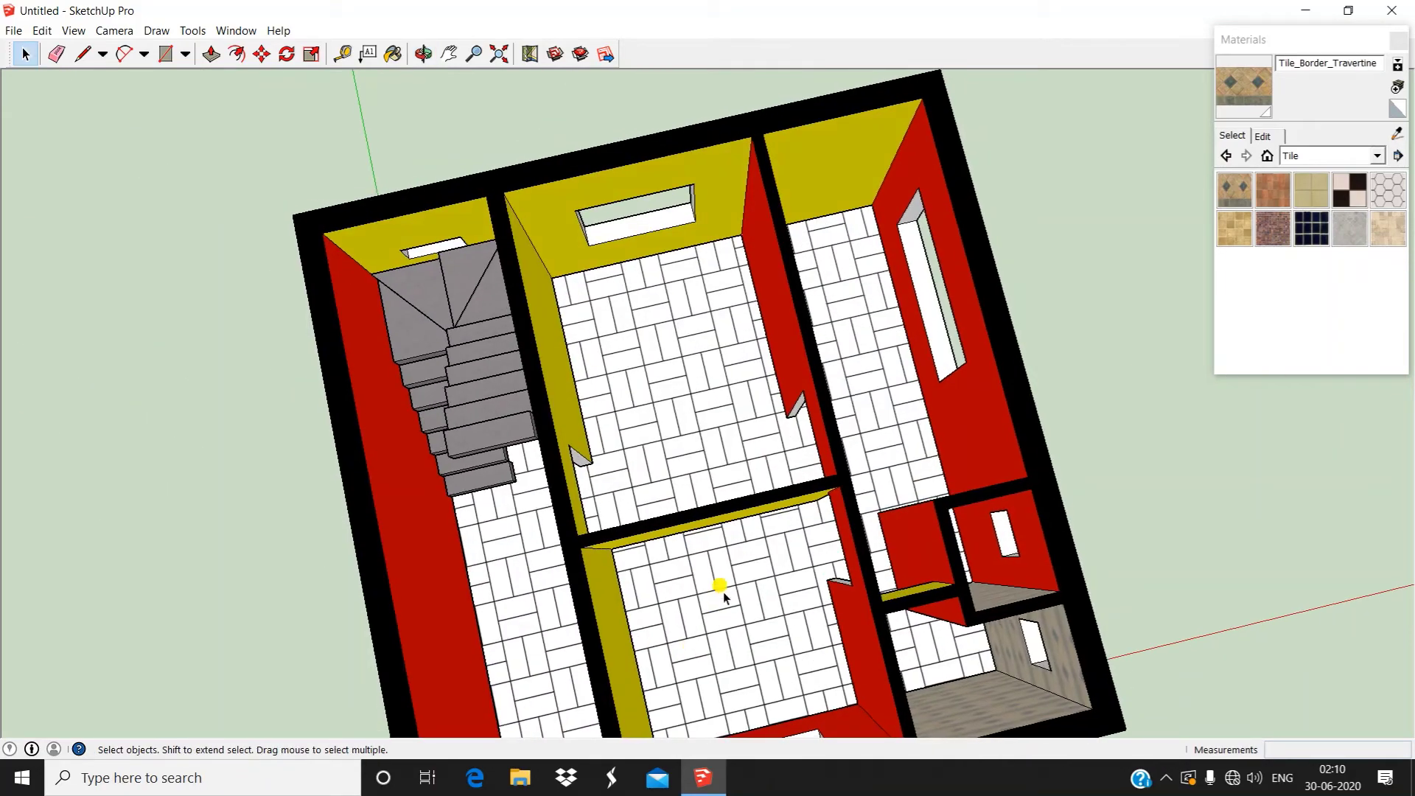
{"action": "middle_click_drag", "start_coordinate": [720, 584], "coordinate": [649, 378]}
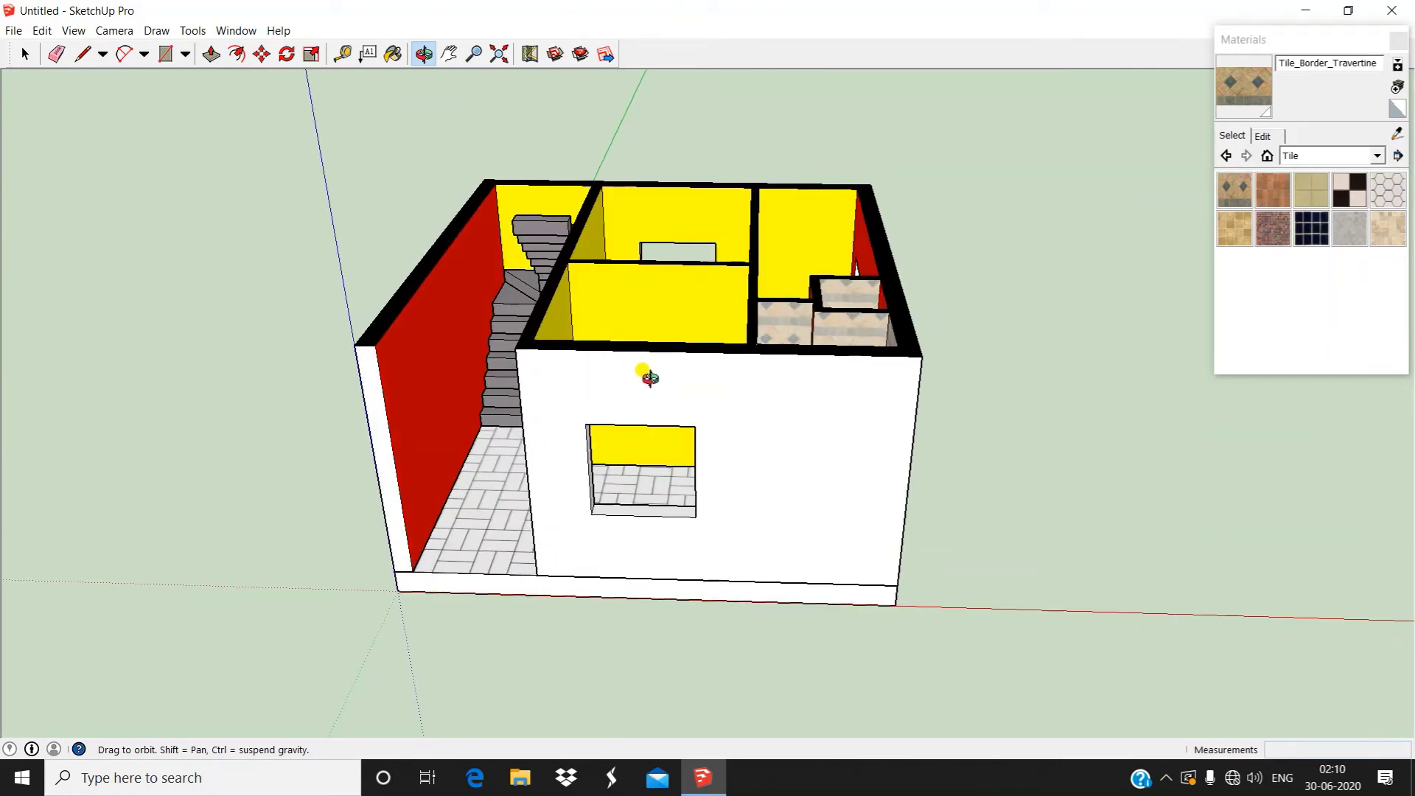
{"action": "middle_click_drag", "start_coordinate": [650, 379], "coordinate": [1146, 579]}
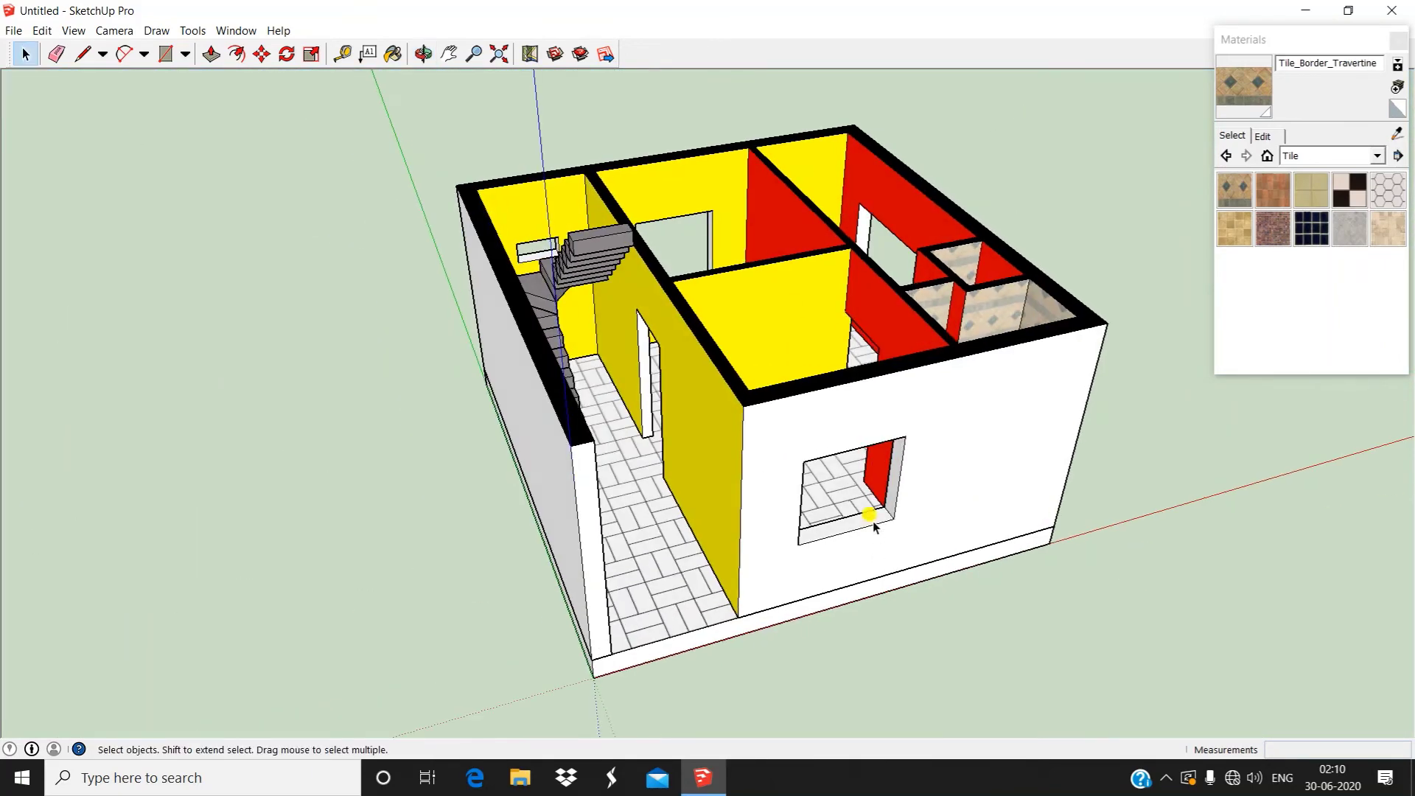
{"action": "scroll", "coordinate": [868, 515], "scroll_direction": "down", "scroll_amount": 3}
{"action": "middle_click_drag", "start_coordinate": [1098, 528], "coordinate": [386, 458]}
{"action": "scroll", "coordinate": [607, 370], "scroll_direction": "up", "scroll_amount": 3}
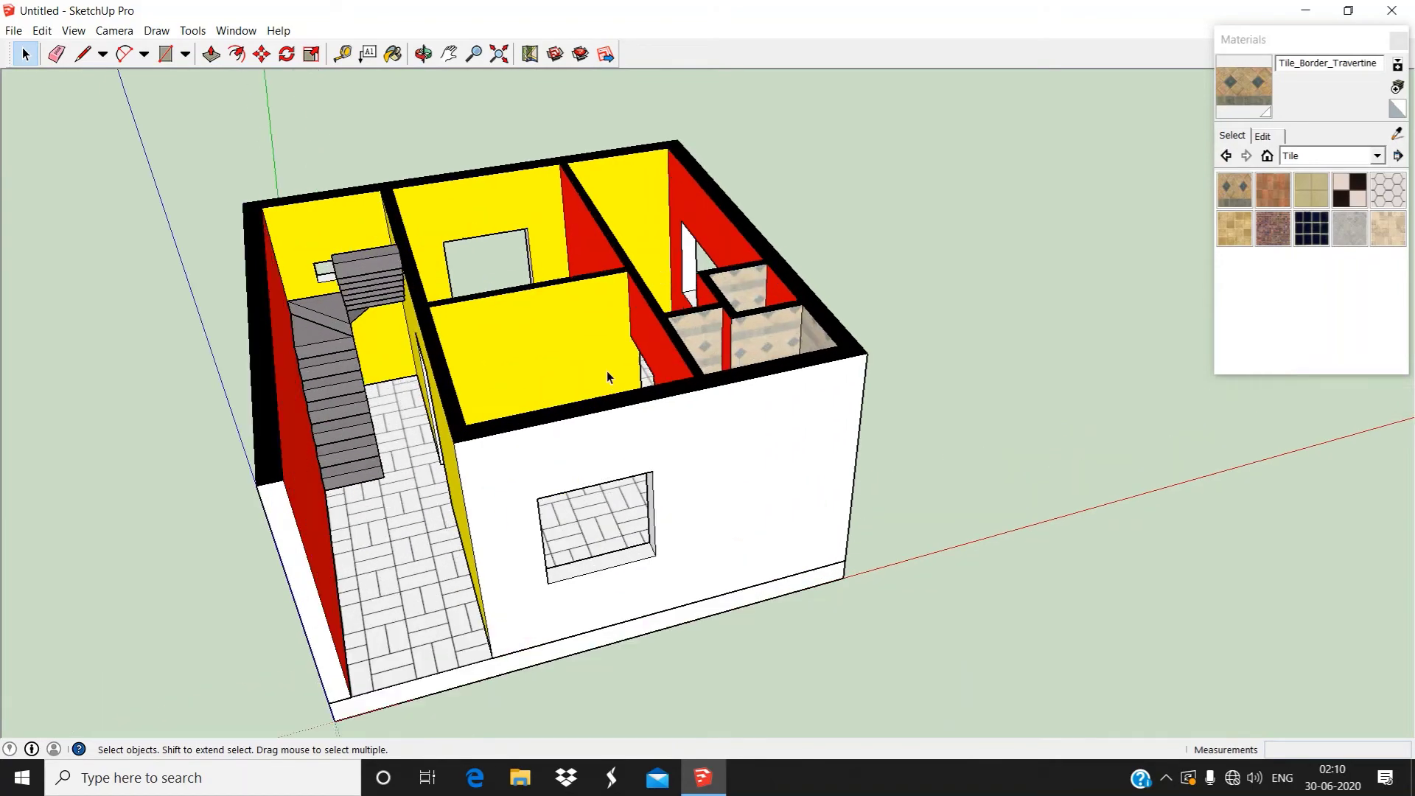
{"action": "middle_click_drag", "start_coordinate": [607, 370], "coordinate": [515, 243]}
{"action": "scroll", "coordinate": [501, 310], "scroll_direction": "up", "scroll_amount": 3}
{"action": "middle_click_drag", "start_coordinate": [501, 309], "coordinate": [590, 474]}
{"action": "scroll", "coordinate": [590, 474], "scroll_direction": "down", "scroll_amount": 3}
{"action": "middle_click_drag", "start_coordinate": [587, 269], "coordinate": [650, 447]}
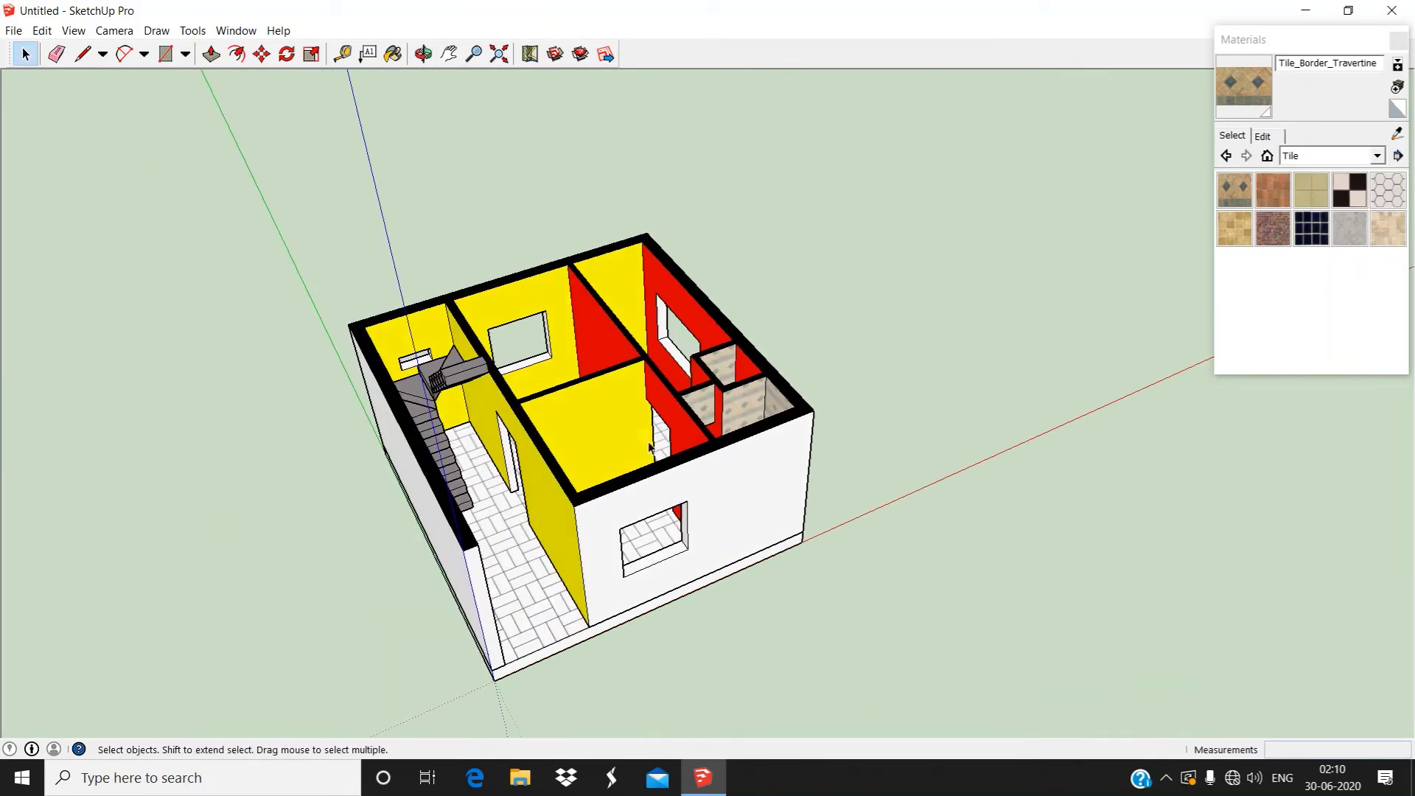
{"action": "scroll", "coordinate": [475, 571], "scroll_direction": "up", "scroll_amount": 3}
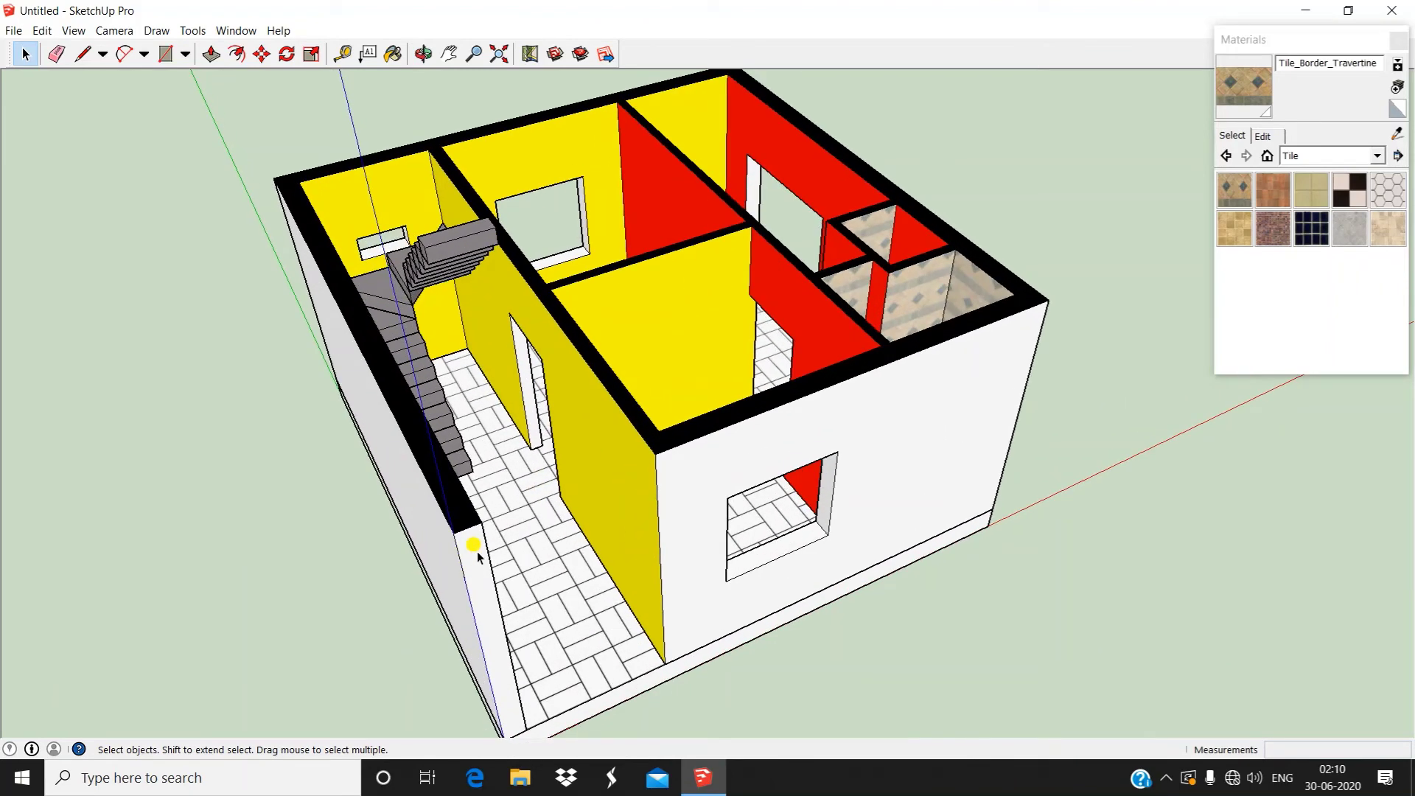
{"action": "middle_click_drag", "start_coordinate": [738, 469], "coordinate": [450, 462]}
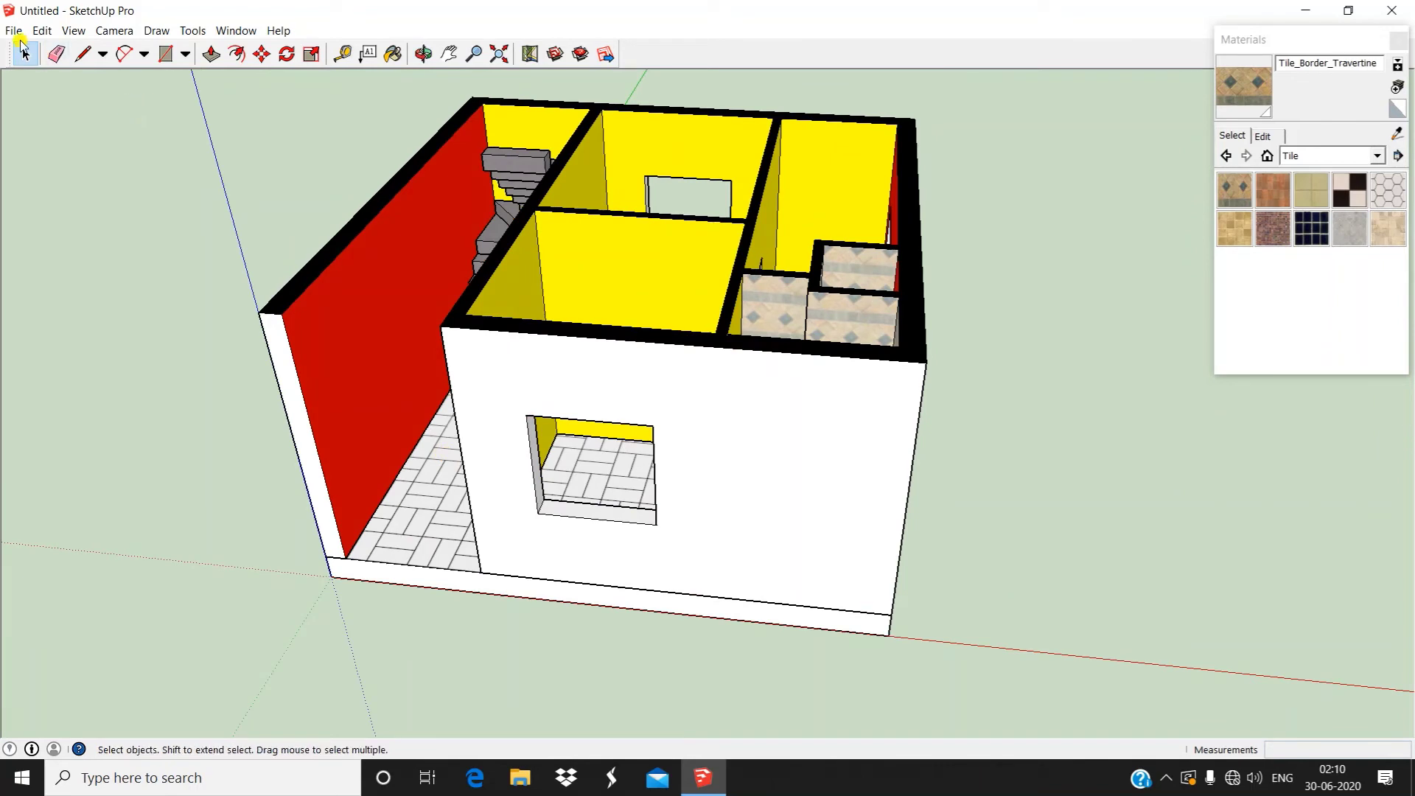
Start importing a file into the model and set the file type to SketchUp Files (*.skp)
{"action": "left_click", "coordinate": [14, 30]}
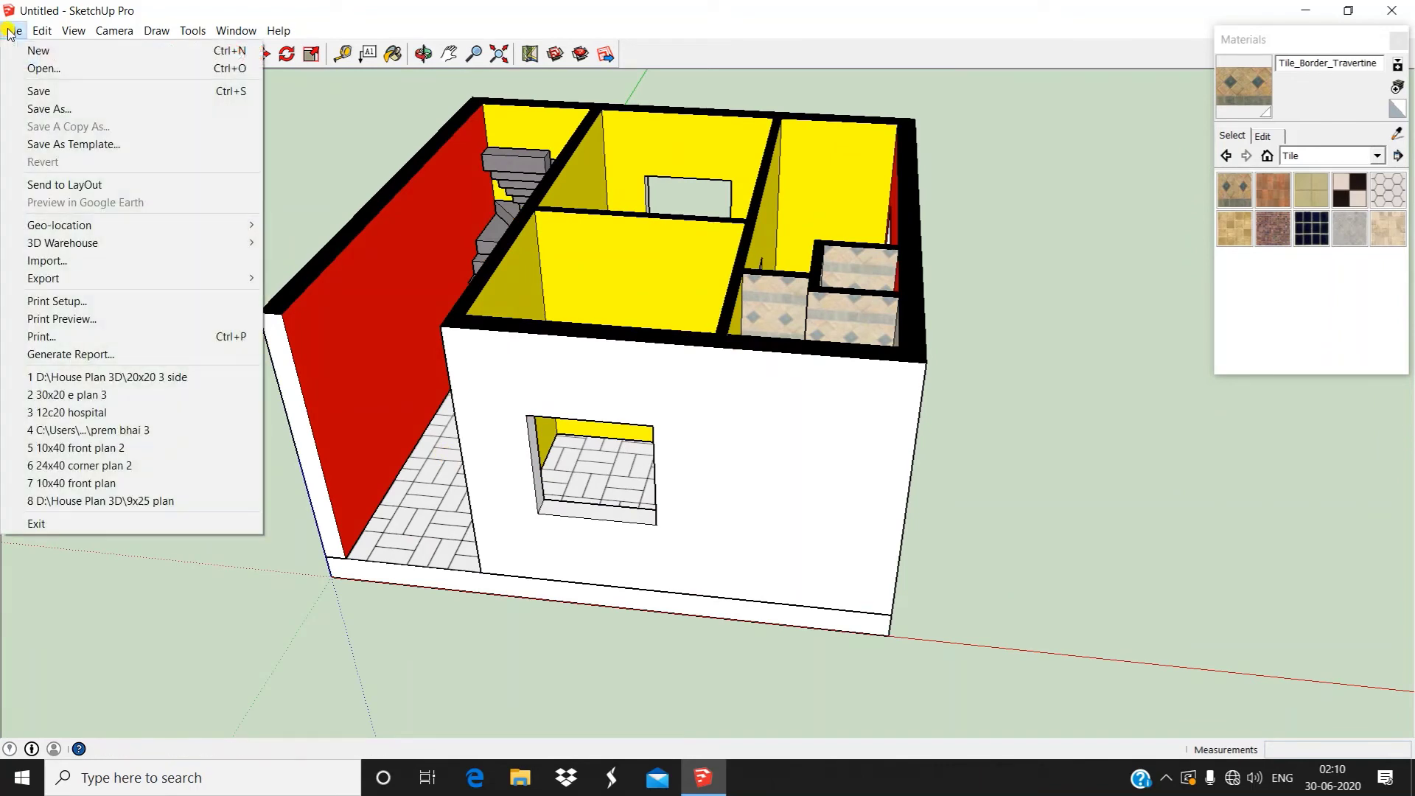
{"action": "left_click", "coordinate": [94, 261]}
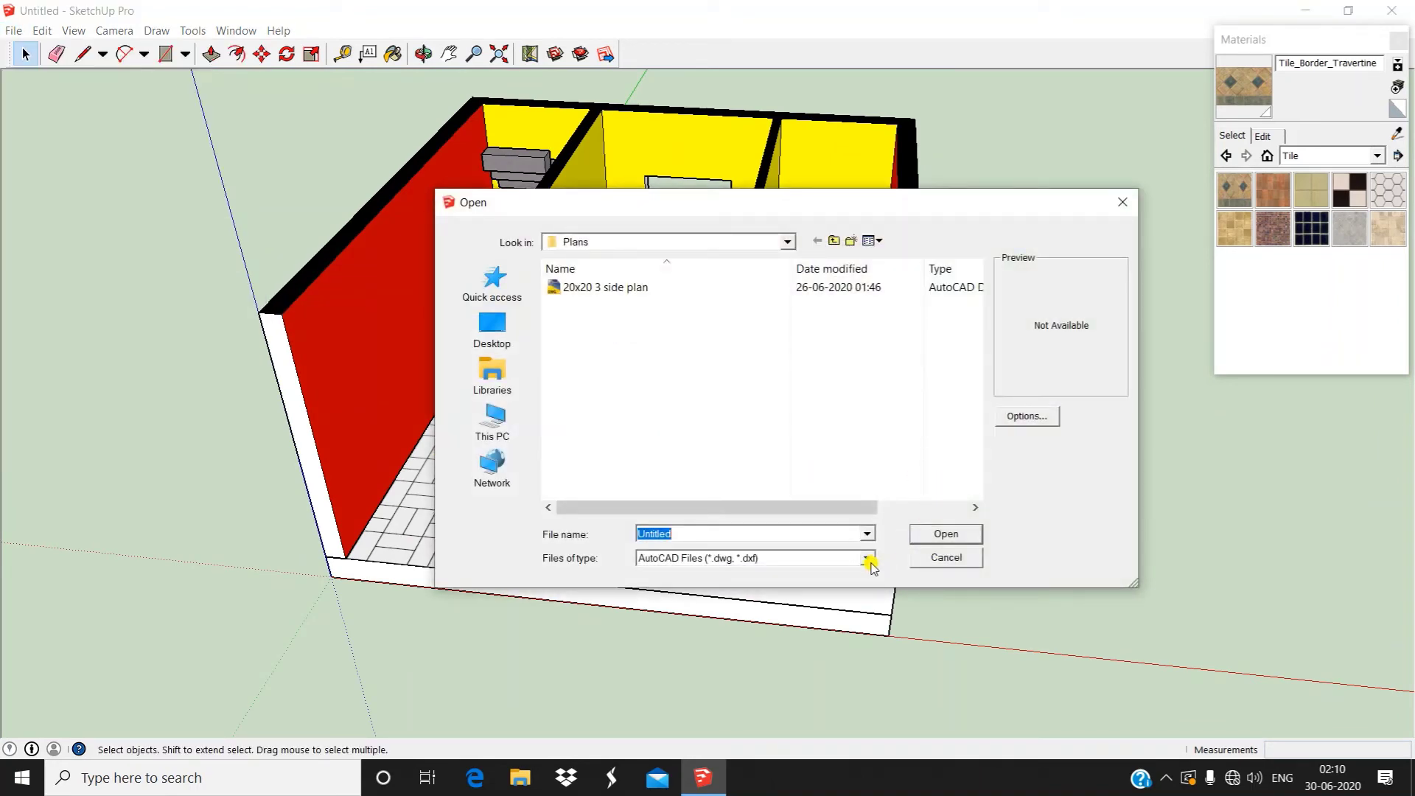
{"action": "left_click", "coordinate": [867, 560]}
{"action": "left_click", "coordinate": [700, 574]}
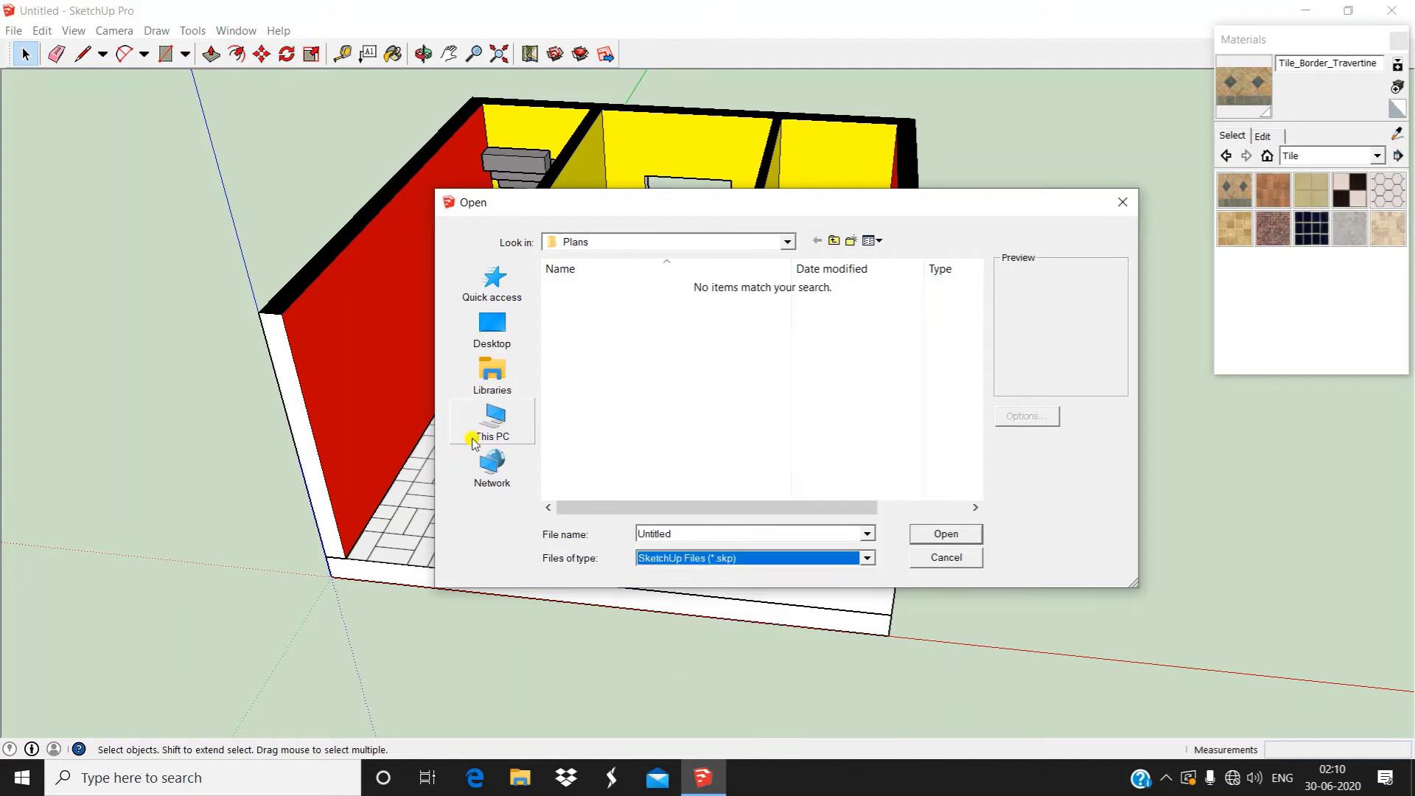
Browse to the Sketchup Components folder on Local Disk (F:) for the import
{"action": "left_click", "coordinate": [473, 440]}
{"action": "scroll", "coordinate": [658, 487], "scroll_direction": "down", "scroll_amount": 3}
{"action": "right_click", "coordinate": [651, 492]}
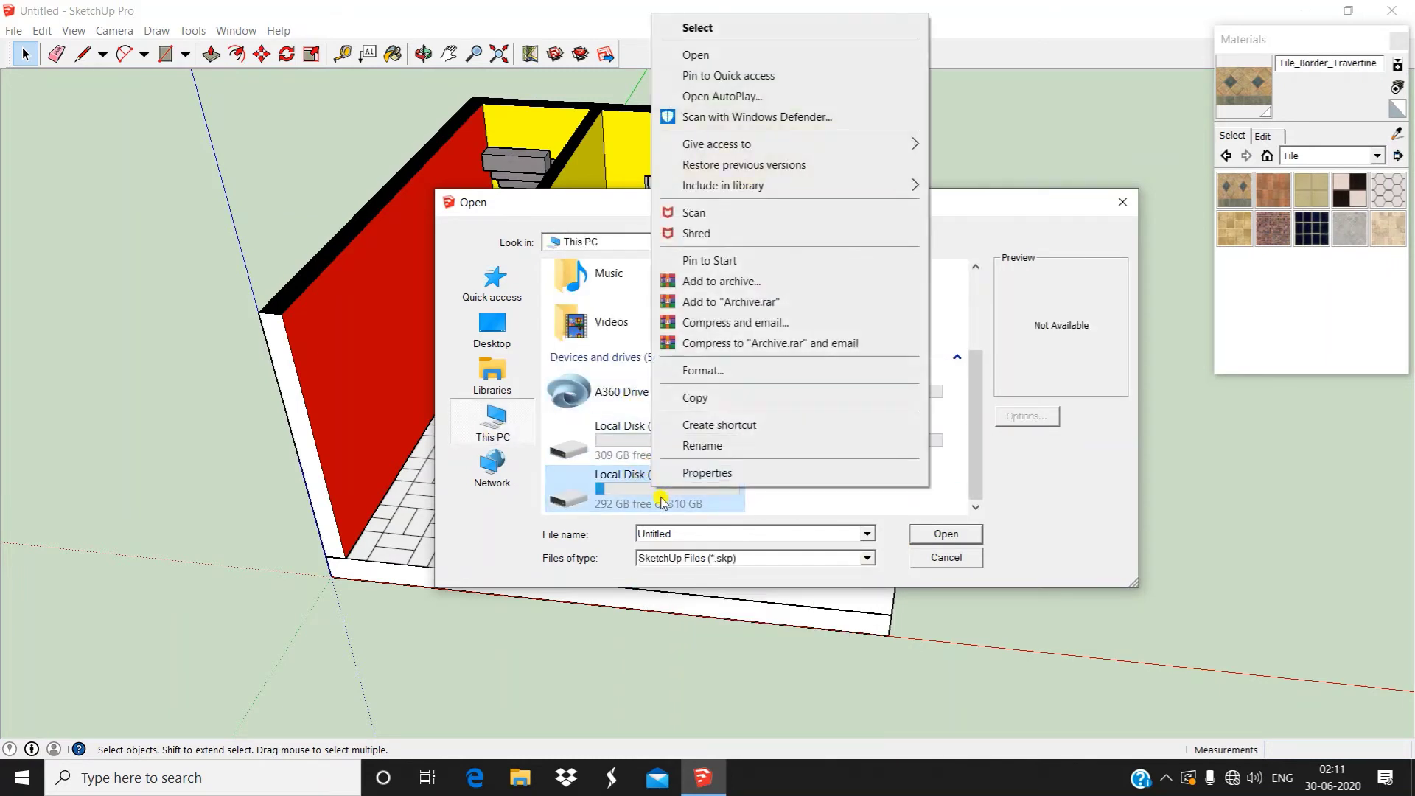
{"action": "key", "text": "Return"}
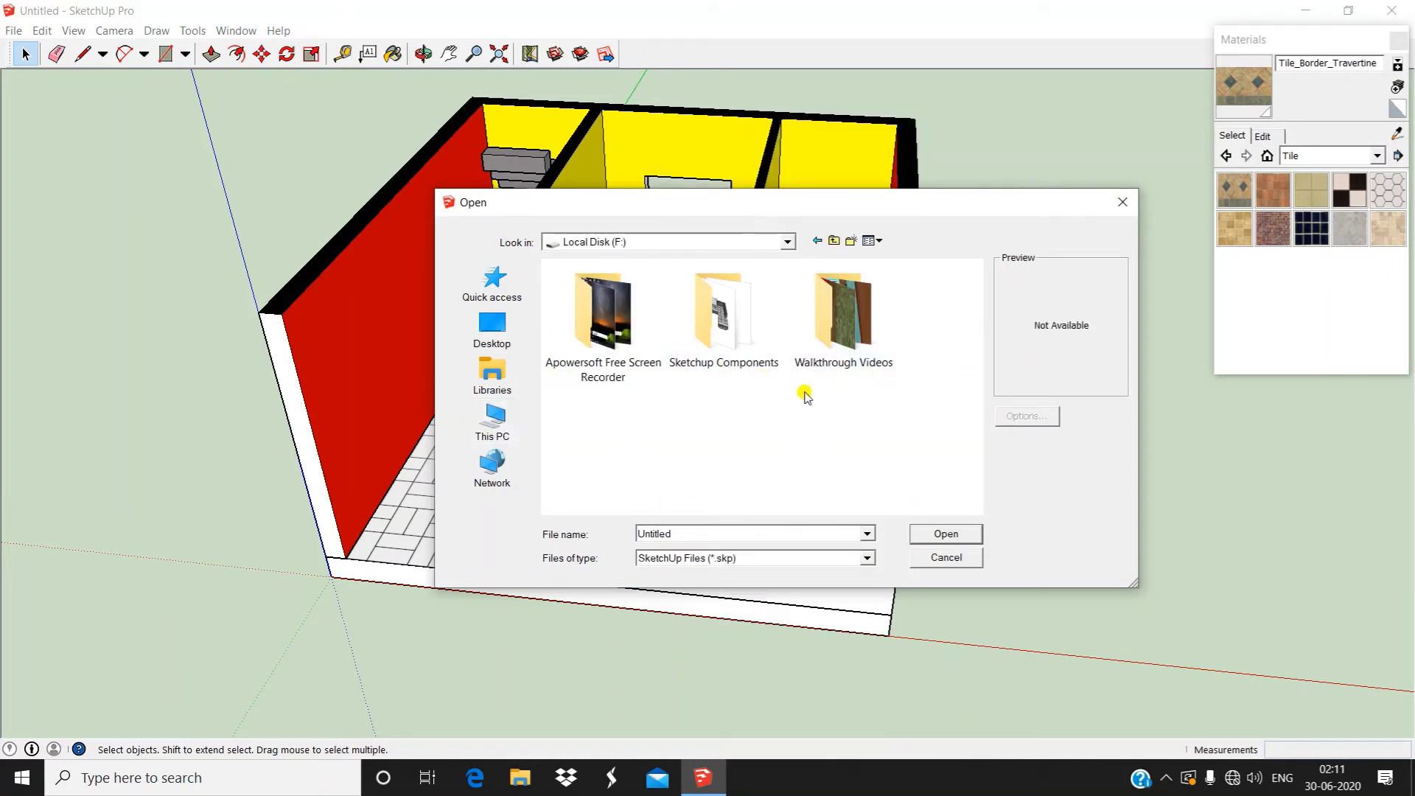
{"action": "double_click", "coordinate": [730, 316]}
Import the SLIDING WINDOW component and place it at the lower corner of the front wall's window opening nearest the staircase passage
{"action": "scroll", "coordinate": [693, 365], "scroll_direction": "down", "scroll_amount": 3}
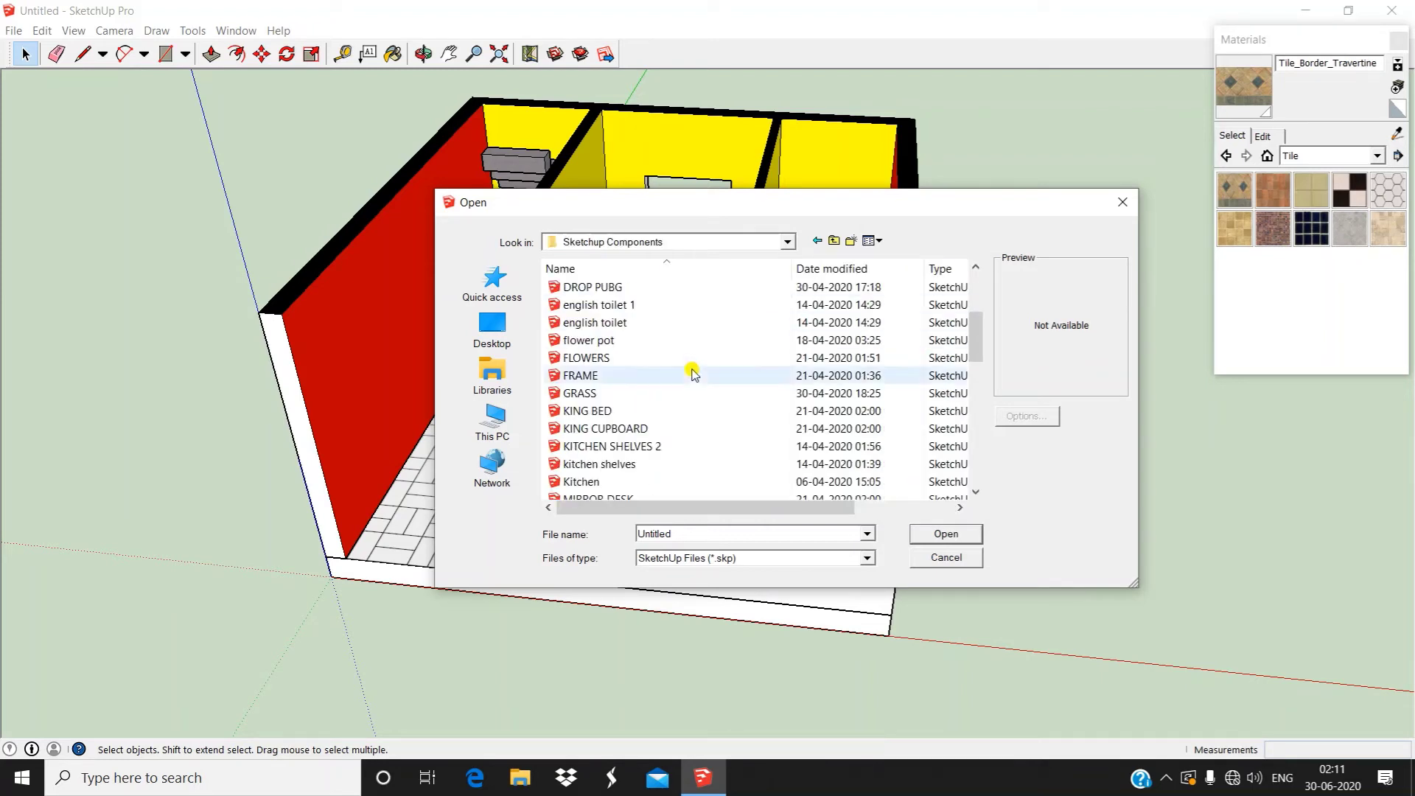
{"action": "scroll", "coordinate": [692, 372], "scroll_direction": "down", "scroll_amount": 3}
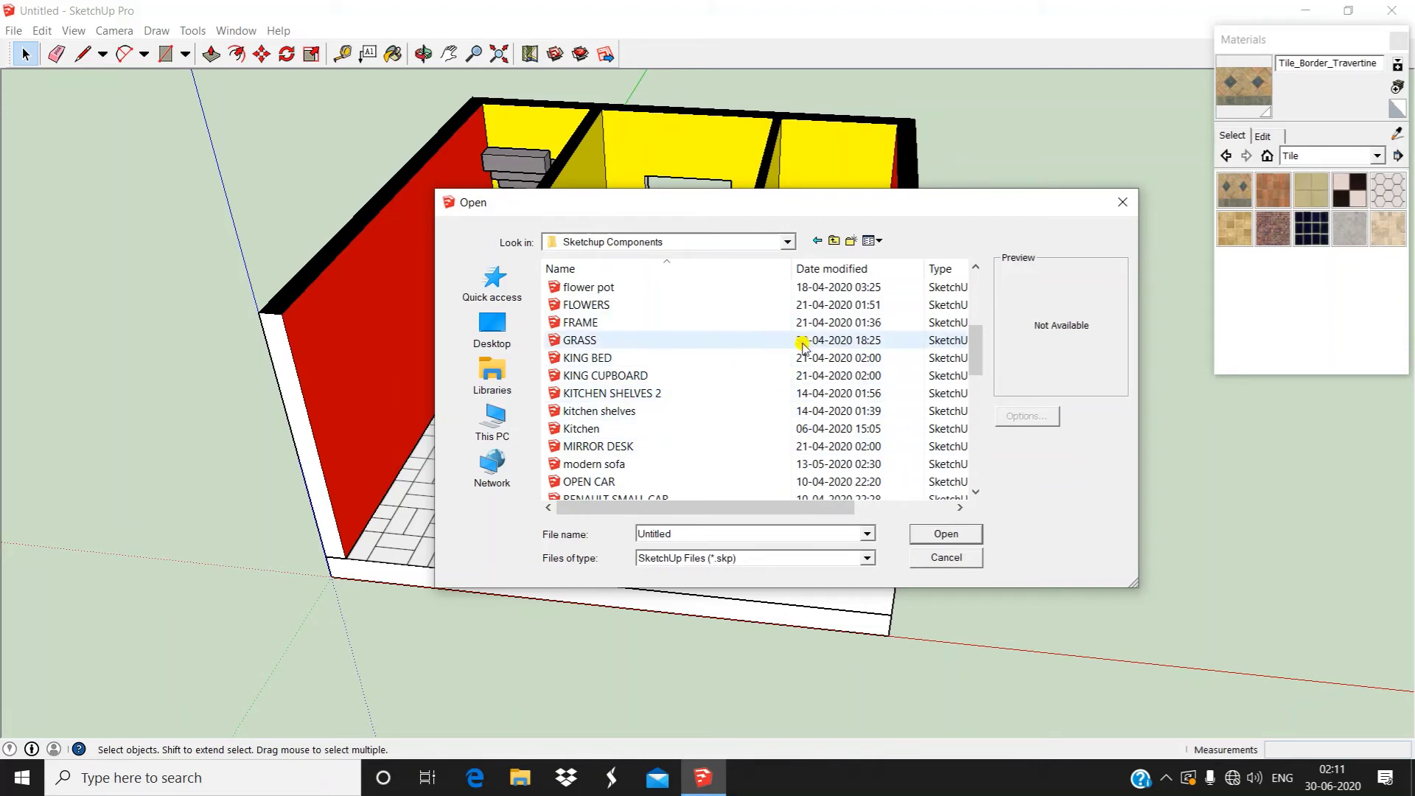
{"action": "scroll", "coordinate": [803, 346], "scroll_direction": "down", "scroll_amount": 3}
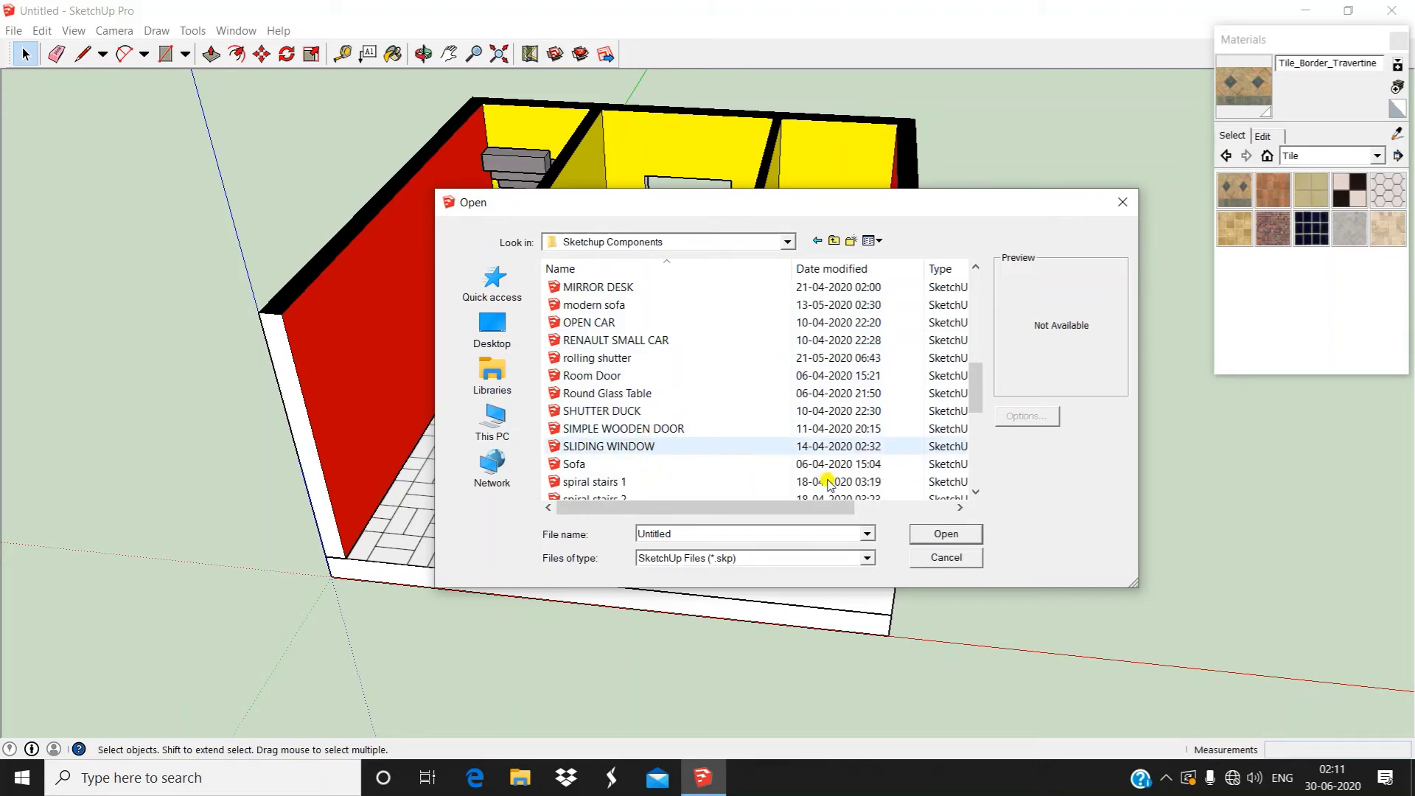
{"action": "left_click", "coordinate": [671, 448]}
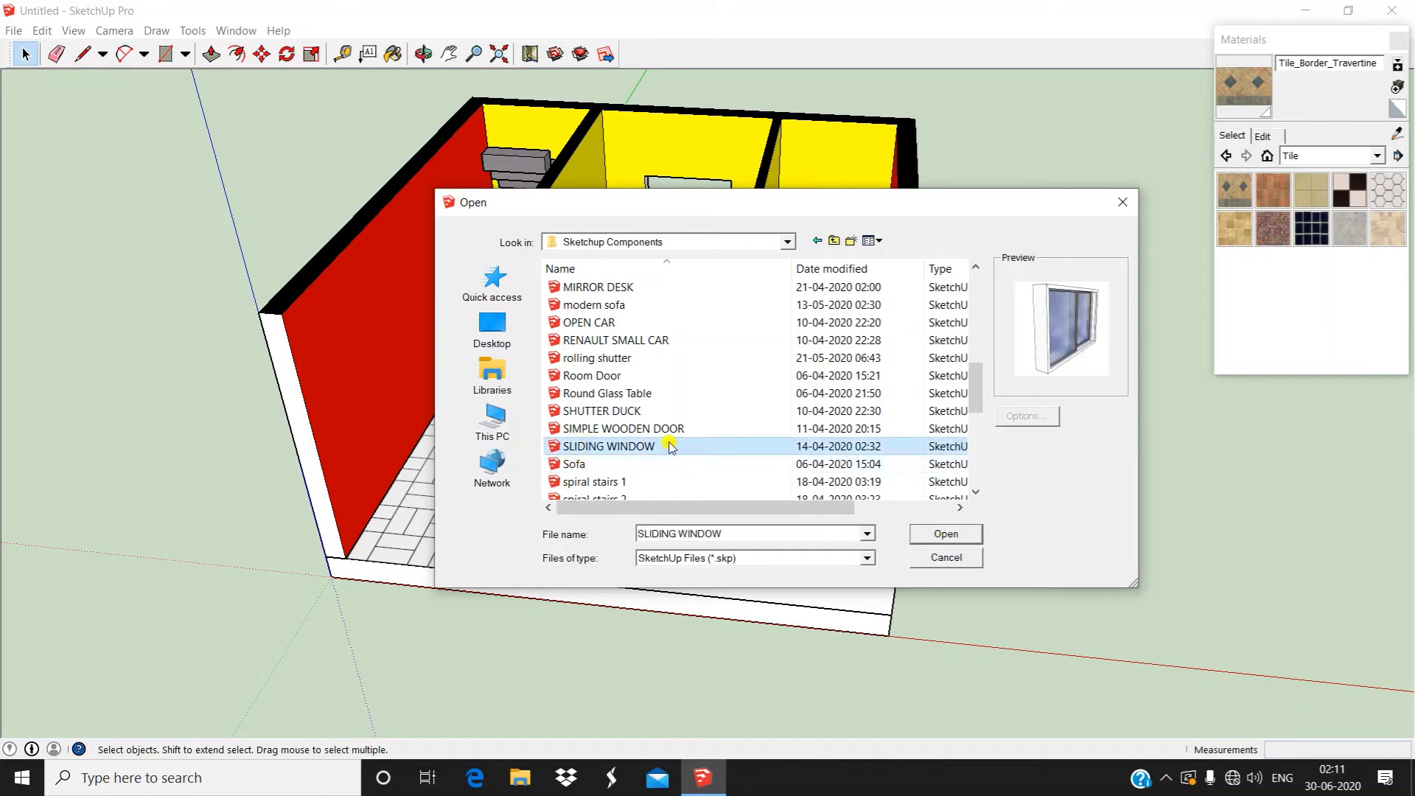
{"action": "left_click", "coordinate": [914, 538]}
{"action": "scroll", "coordinate": [632, 559], "scroll_direction": "up", "scroll_amount": 6}
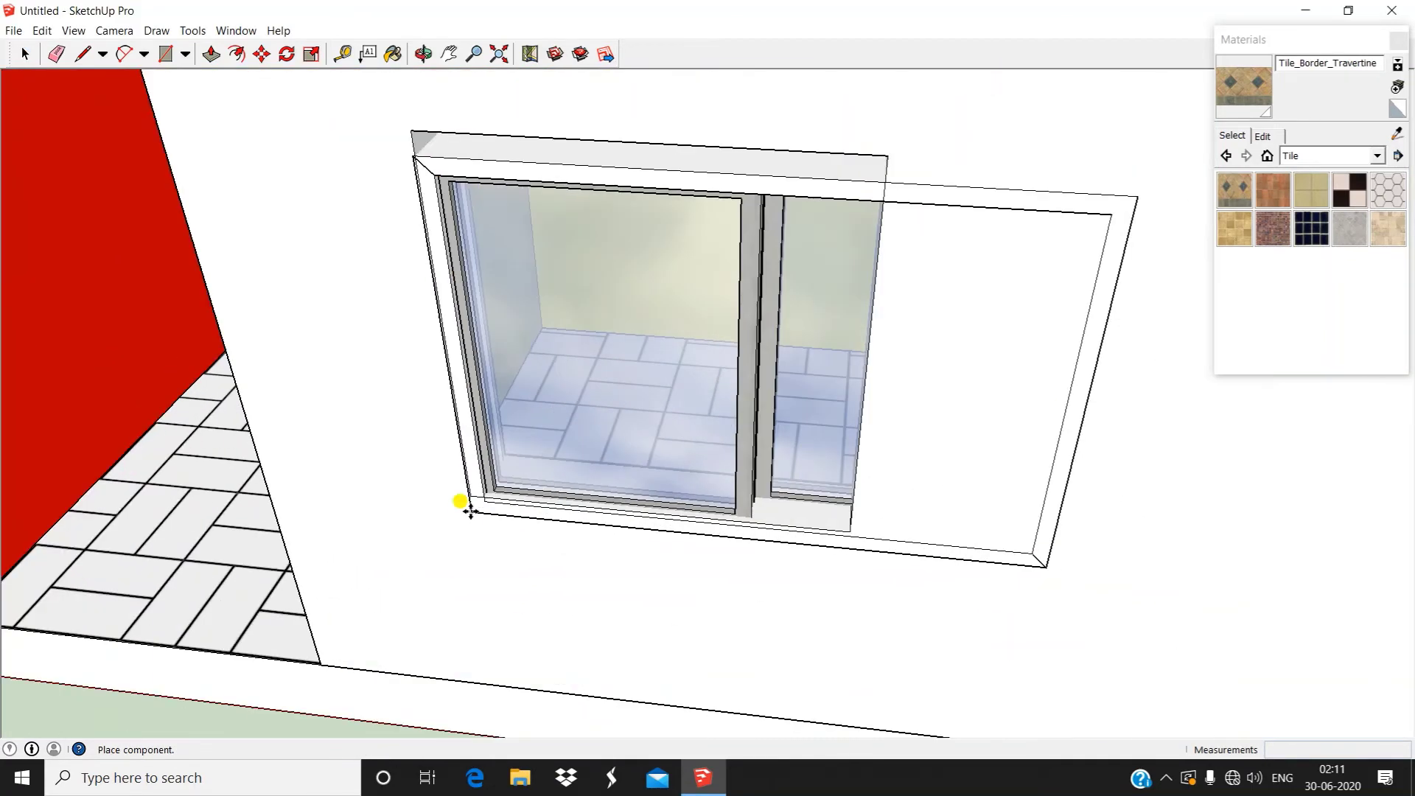
{"action": "left_click", "coordinate": [472, 487]}
{"action": "scroll", "coordinate": [604, 492], "scroll_direction": "down", "scroll_amount": 3}
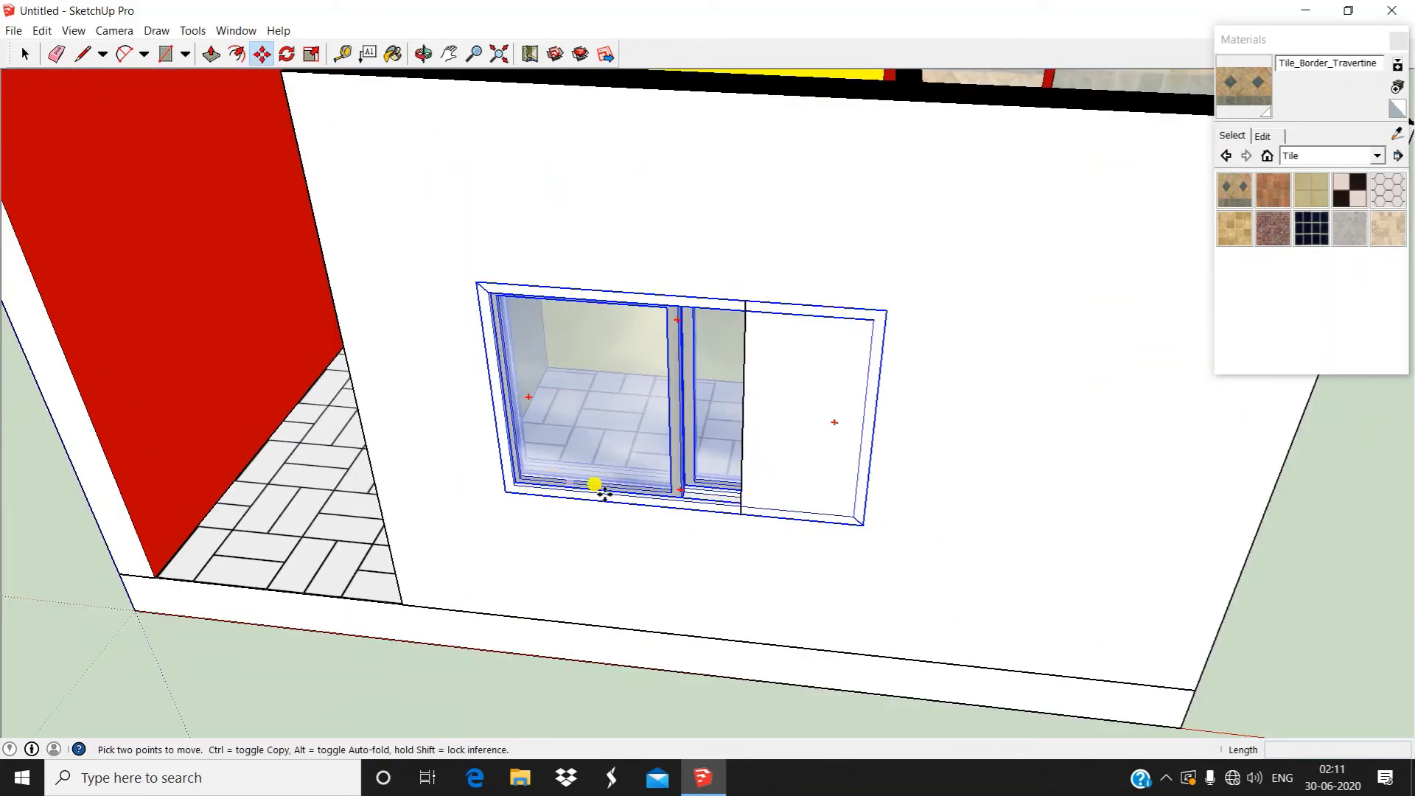
{"action": "scroll", "coordinate": [485, 468], "scroll_direction": "down", "scroll_amount": 3}
{"action": "left_click", "coordinate": [1214, 564]}
Examine from several angles how the placed sliding window fits the front wall's opening
{"action": "scroll", "coordinate": [641, 398], "scroll_direction": "up", "scroll_amount": 3}
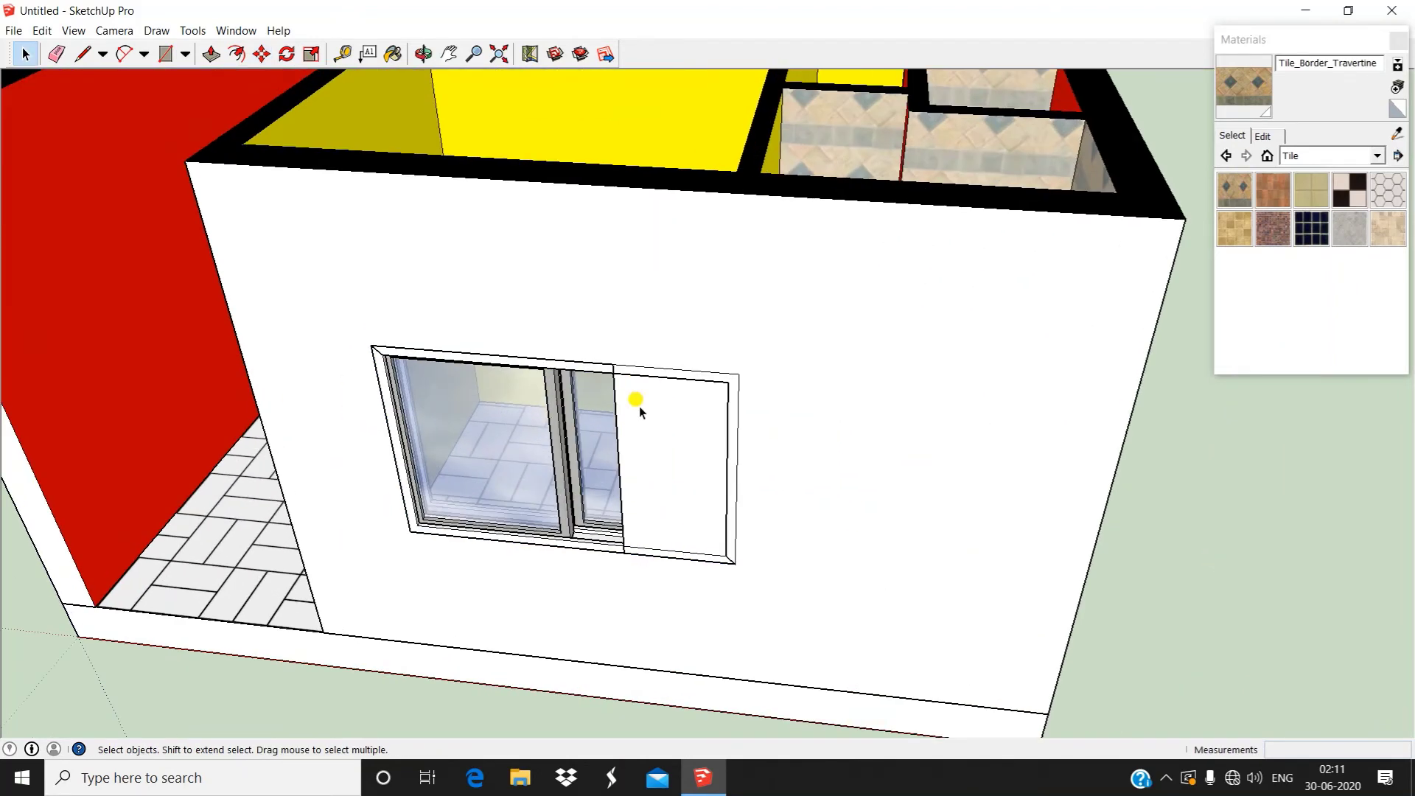
{"action": "middle_click_drag", "start_coordinate": [634, 401], "coordinate": [426, 206]}
{"action": "scroll", "coordinate": [693, 303], "scroll_direction": "down", "scroll_amount": 3}
{"action": "scroll", "coordinate": [490, 309], "scroll_direction": "up", "scroll_amount": 4}
{"action": "scroll", "coordinate": [710, 386], "scroll_direction": "up", "scroll_amount": 2}
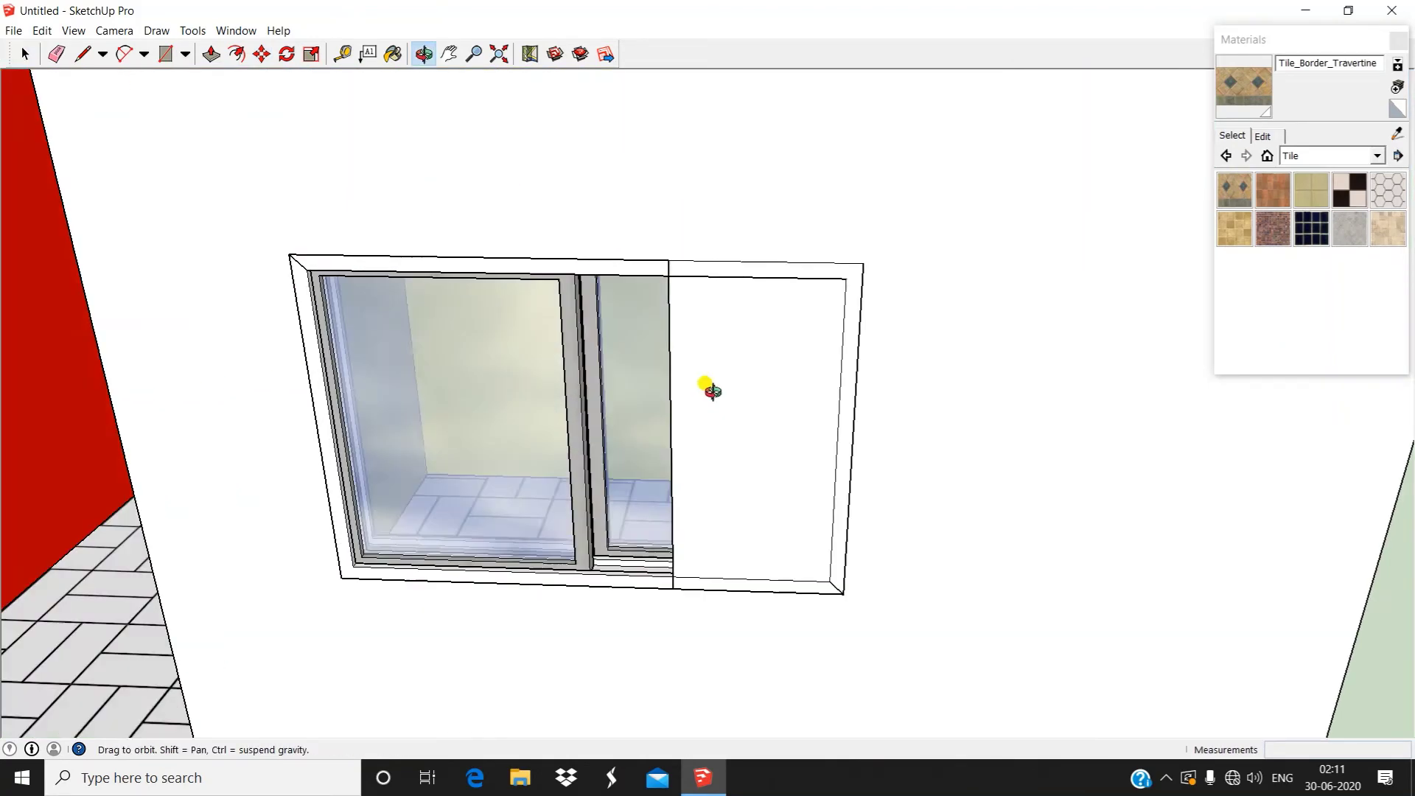
{"action": "middle_click_drag", "start_coordinate": [710, 385], "coordinate": [597, 402]}
{"action": "scroll", "coordinate": [521, 354], "scroll_direction": "down", "scroll_amount": 3}
{"action": "middle_click_drag", "start_coordinate": [521, 354], "coordinate": [648, 404]}
{"action": "scroll", "coordinate": [649, 404], "scroll_direction": "up", "scroll_amount": 3}
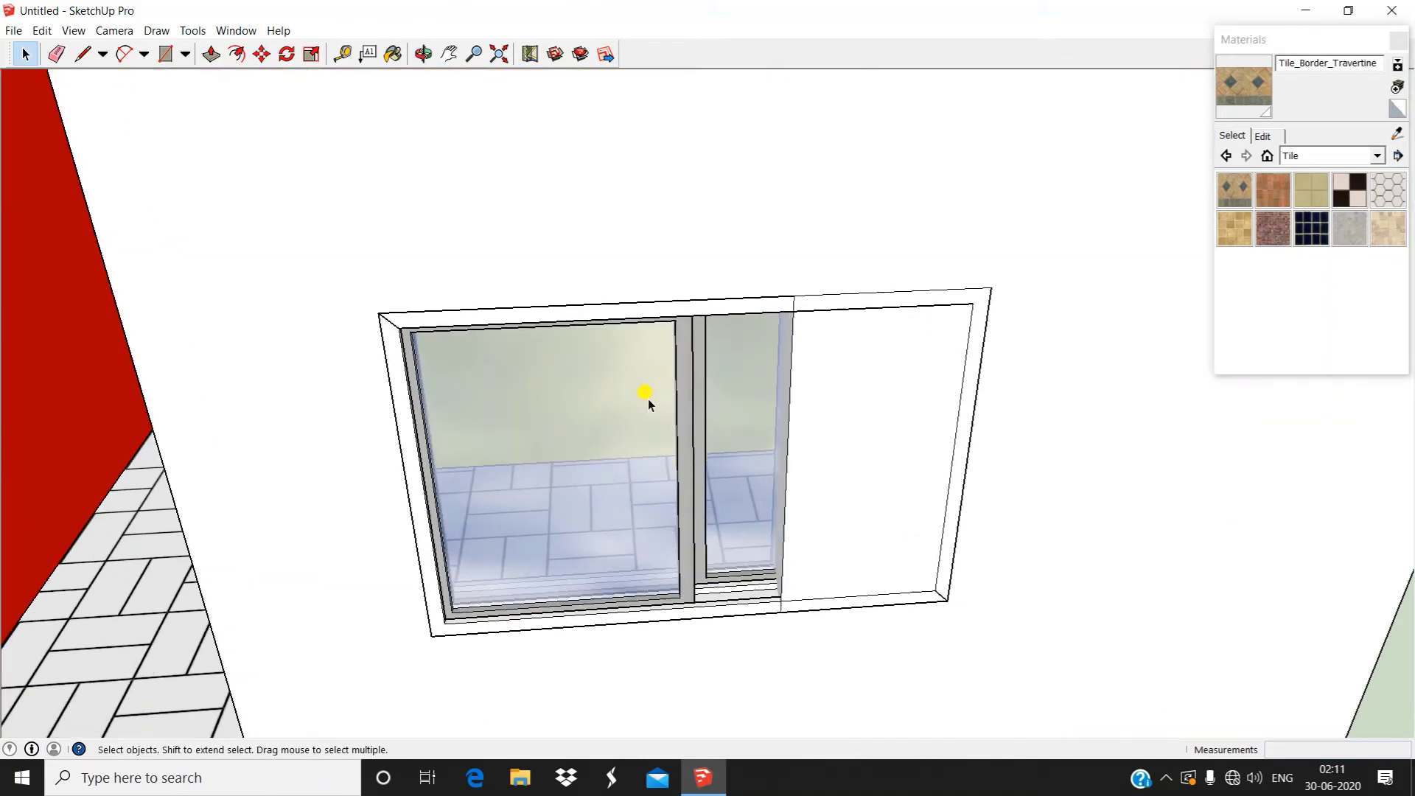
{"action": "scroll", "coordinate": [637, 393], "scroll_direction": "down", "scroll_amount": 2}
Scale the sliding window along the red axis so its width matches the front wall's opening
{"action": "left_click", "coordinate": [626, 401]}
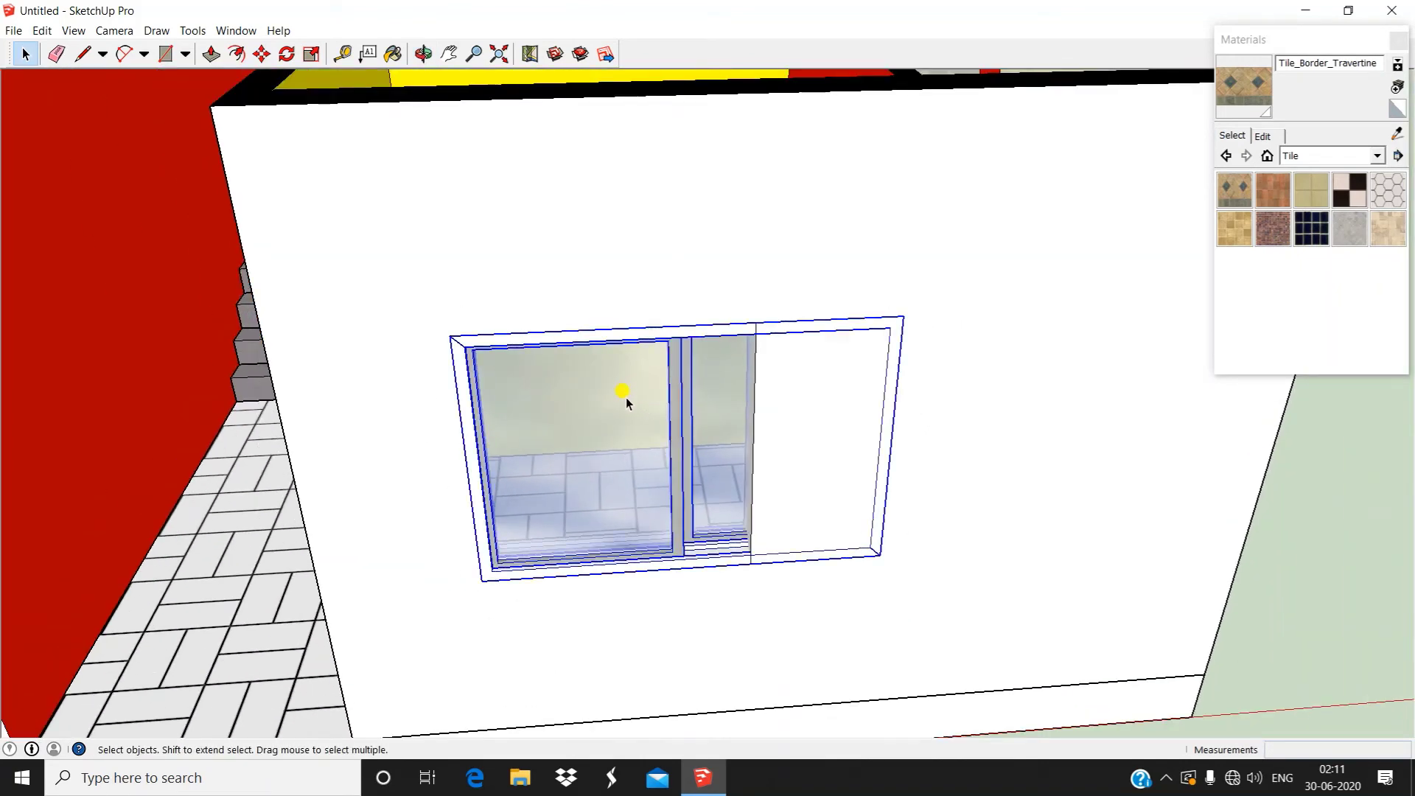
{"action": "left_click", "coordinate": [312, 56]}
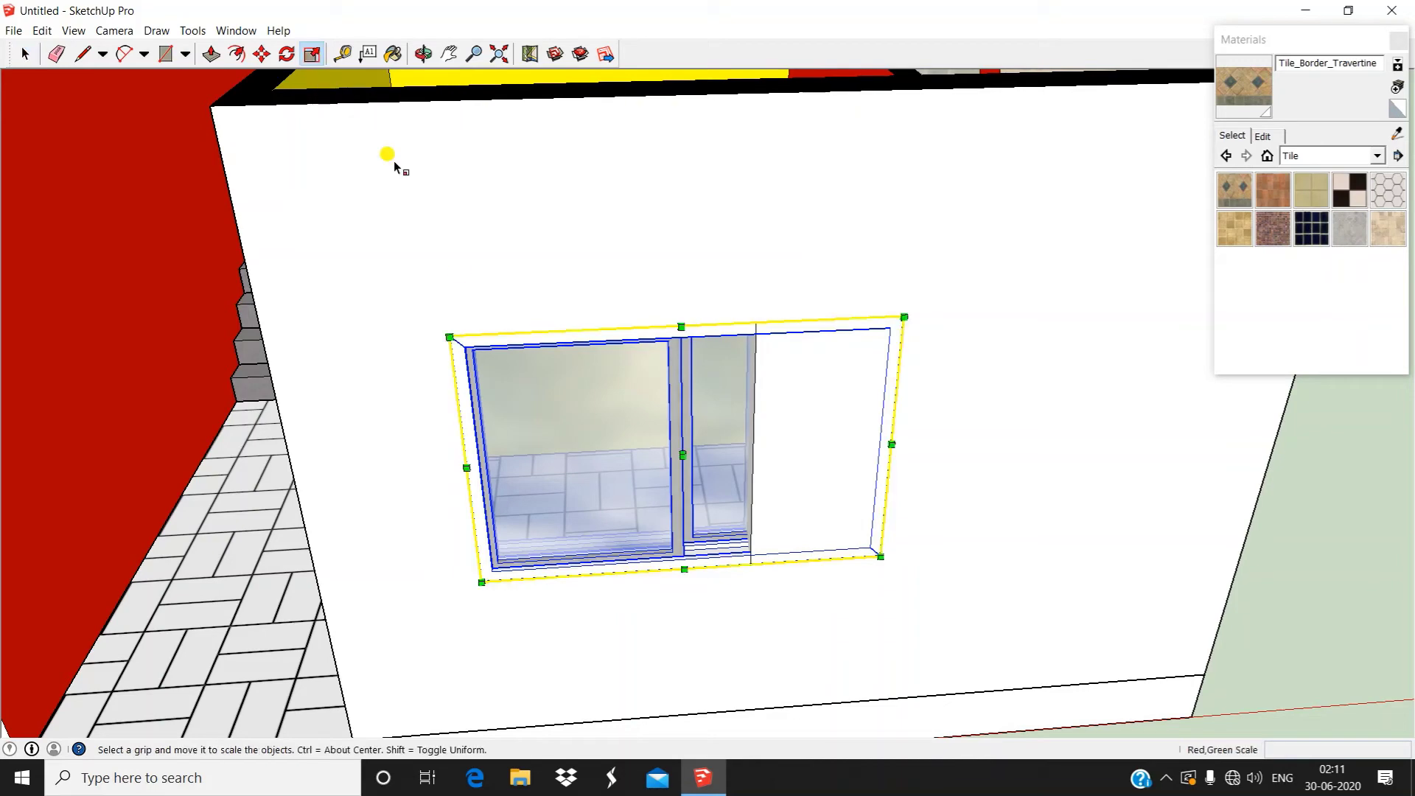
{"action": "middle_click_drag", "start_coordinate": [554, 492], "coordinate": [900, 486]}
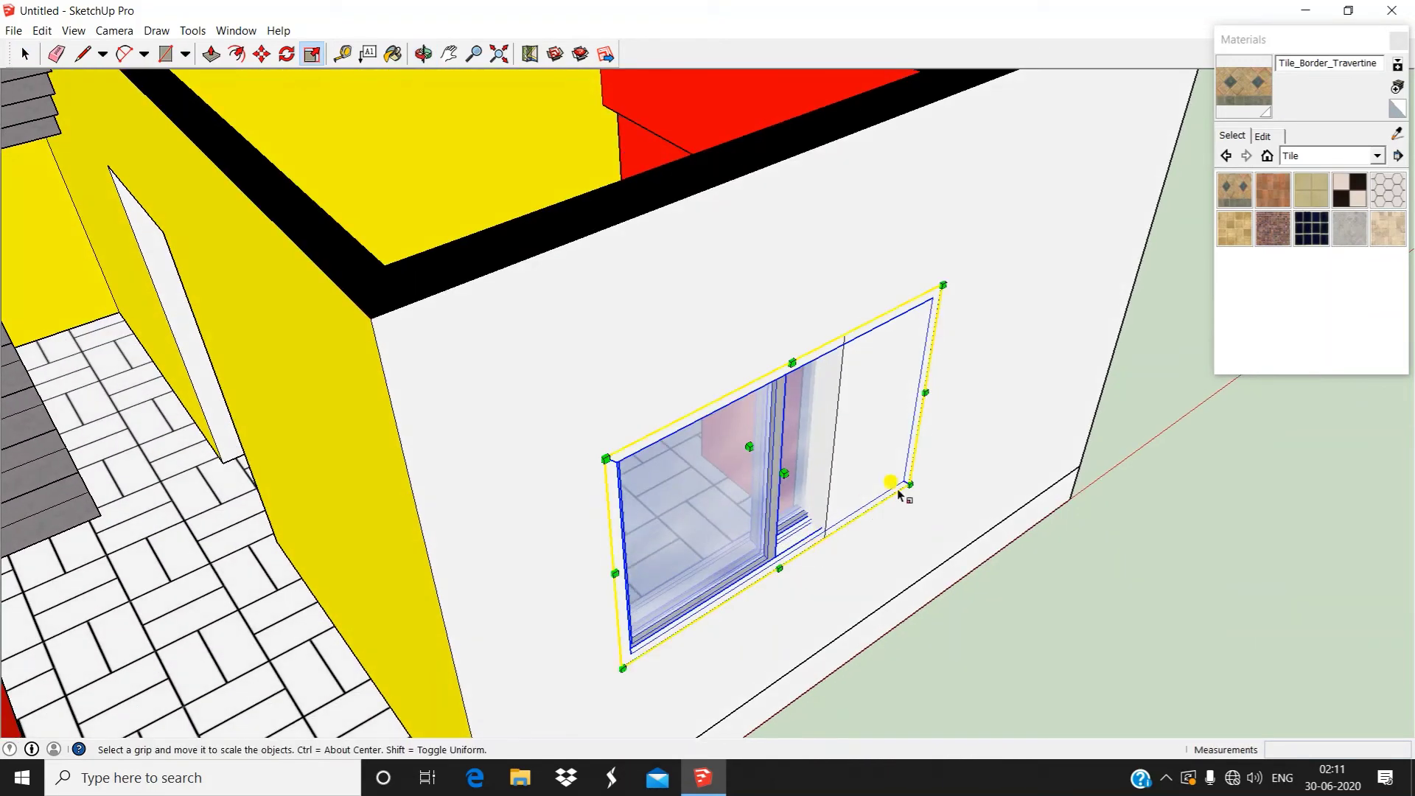
{"action": "scroll", "coordinate": [912, 424], "scroll_direction": "up", "scroll_amount": 2}
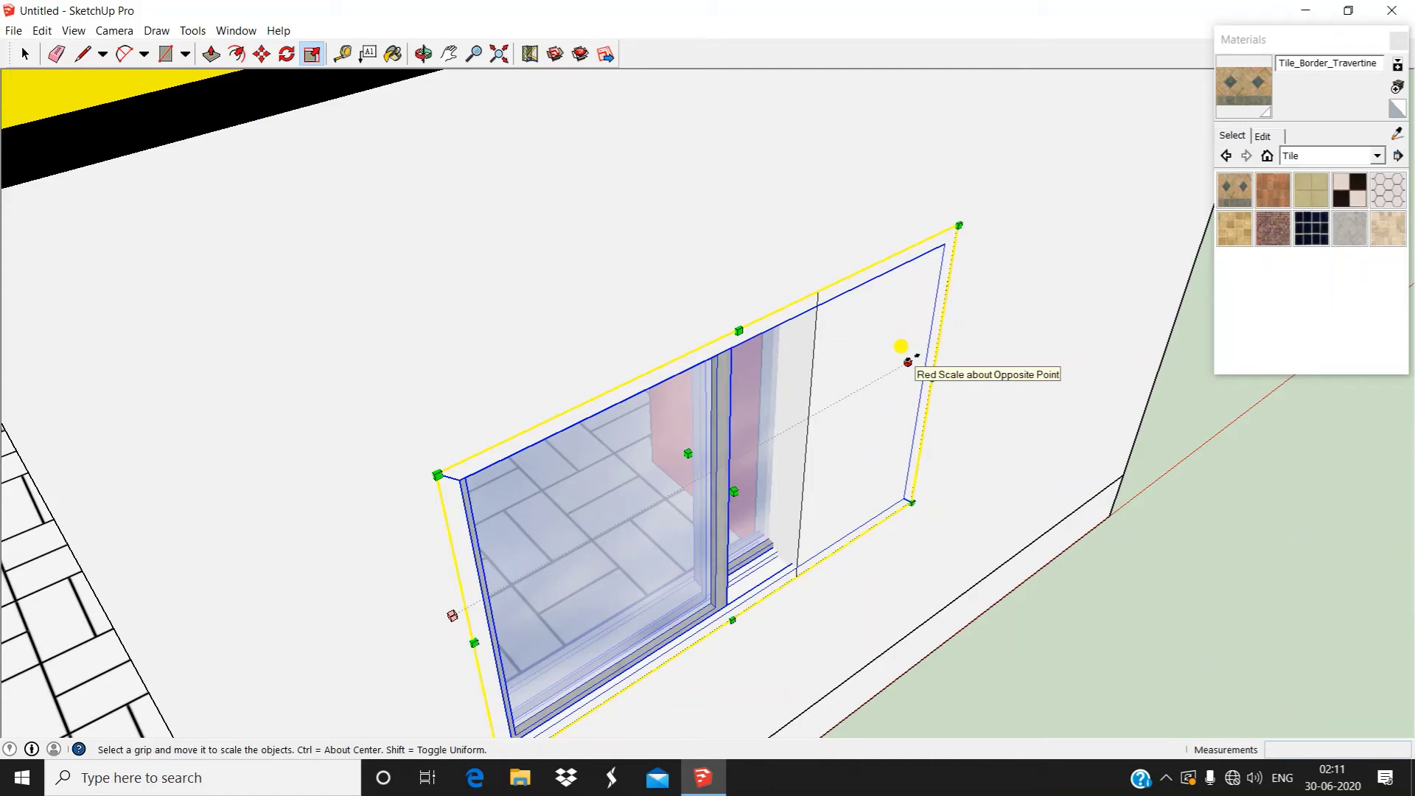
{"action": "left_click_drag", "start_coordinate": [912, 359], "coordinate": [811, 417]}
{"action": "middle_click_drag", "start_coordinate": [793, 342], "coordinate": [540, 328]}
{"action": "scroll", "coordinate": [577, 410], "scroll_direction": "up", "scroll_amount": 5}
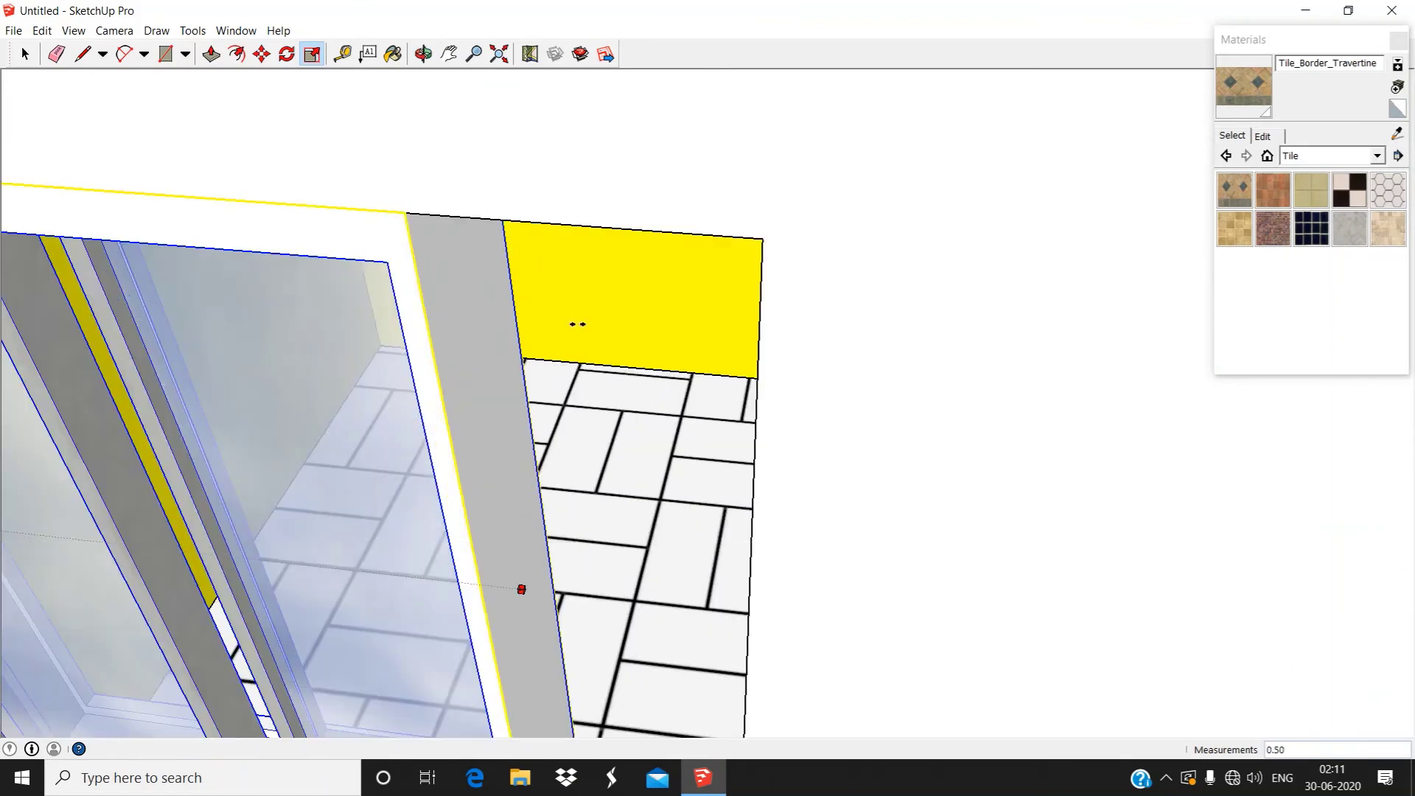
{"action": "middle_click_drag", "start_coordinate": [578, 410], "coordinate": [762, 325]}
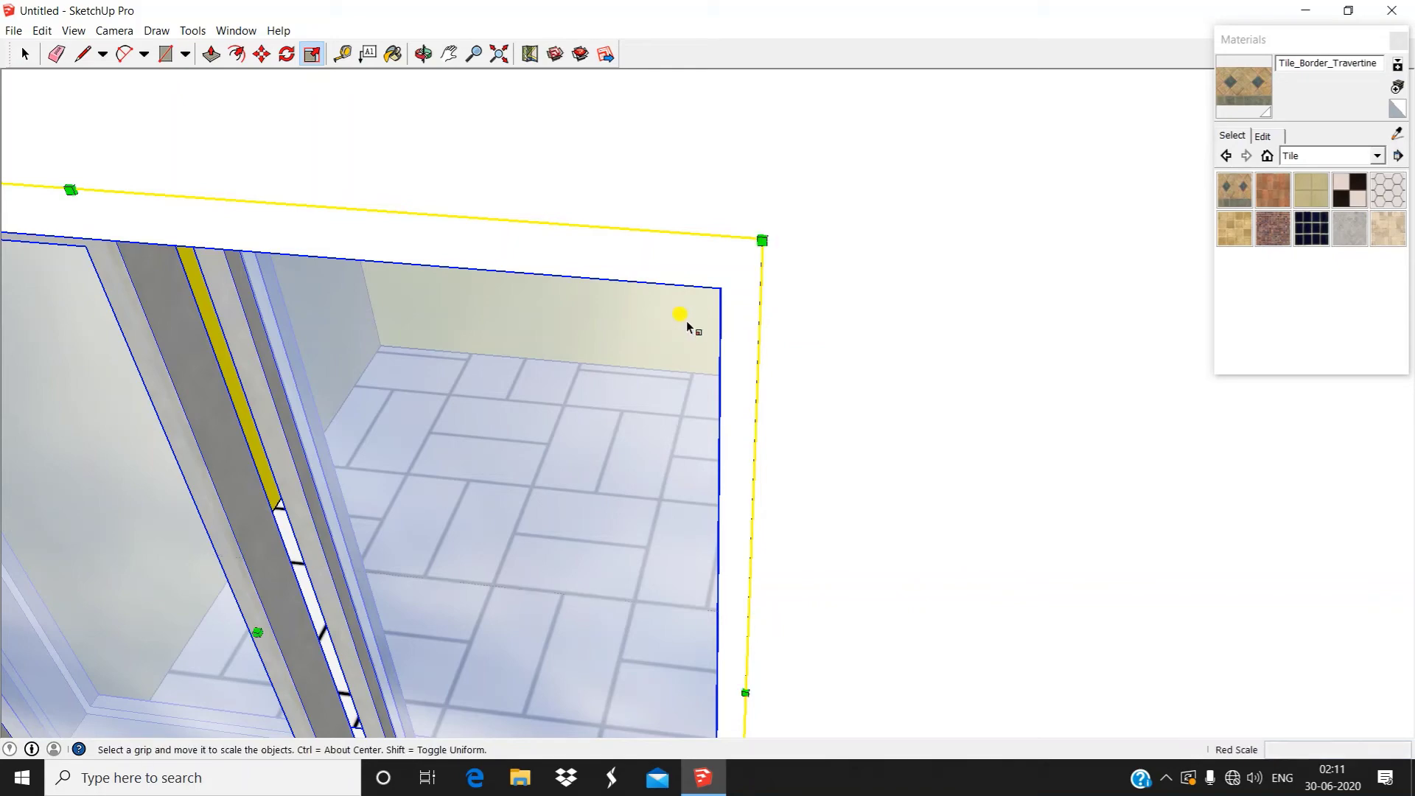
{"action": "scroll", "coordinate": [679, 315], "scroll_direction": "down", "scroll_amount": 8}
{"action": "middle_click_drag", "start_coordinate": [669, 307], "coordinate": [723, 67]}
{"action": "key", "text": "space"}
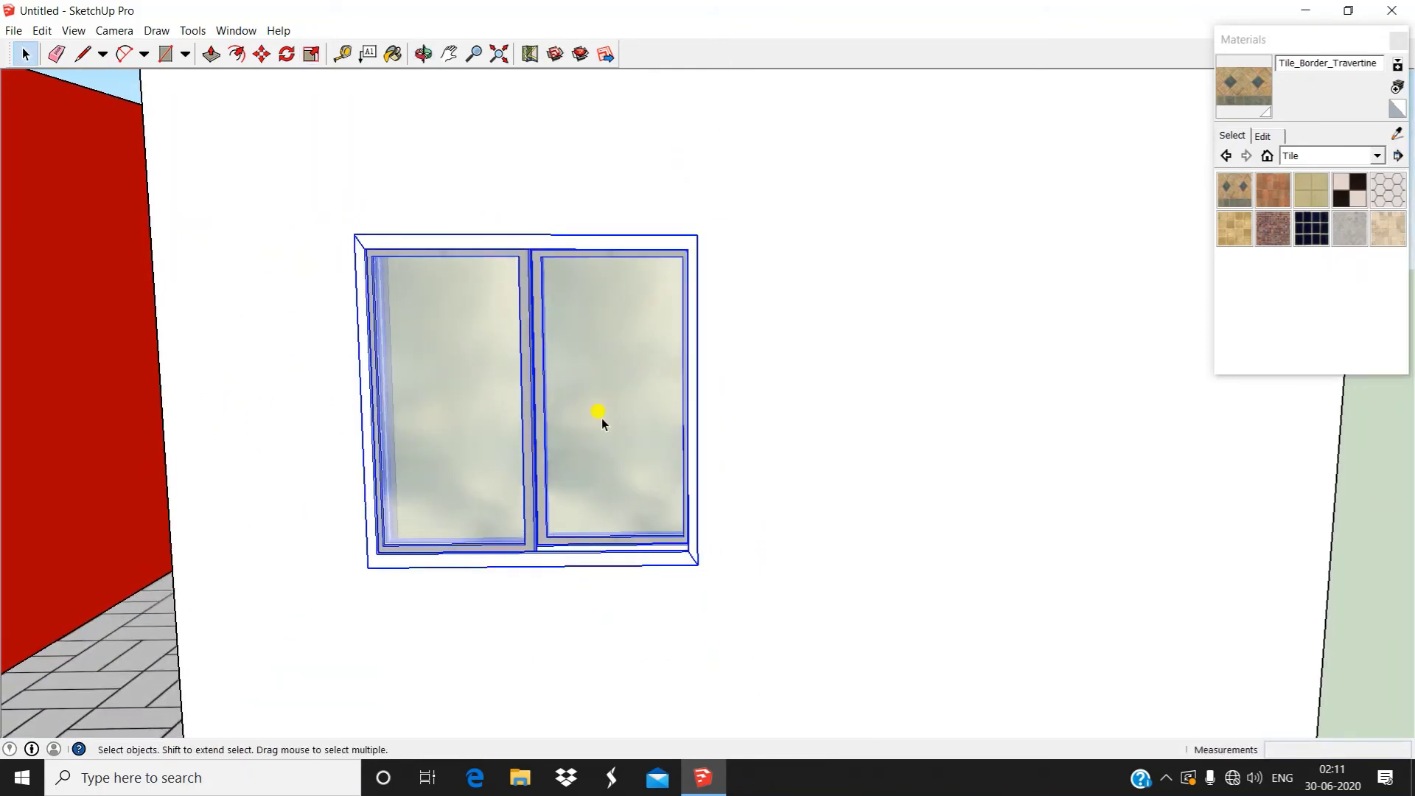
Examine the sliding and louvred windows in the outer walls from around the house
{"action": "scroll", "coordinate": [601, 423], "scroll_direction": "down", "scroll_amount": 3}
{"action": "middle_click_drag", "start_coordinate": [1129, 430], "coordinate": [354, 453]}
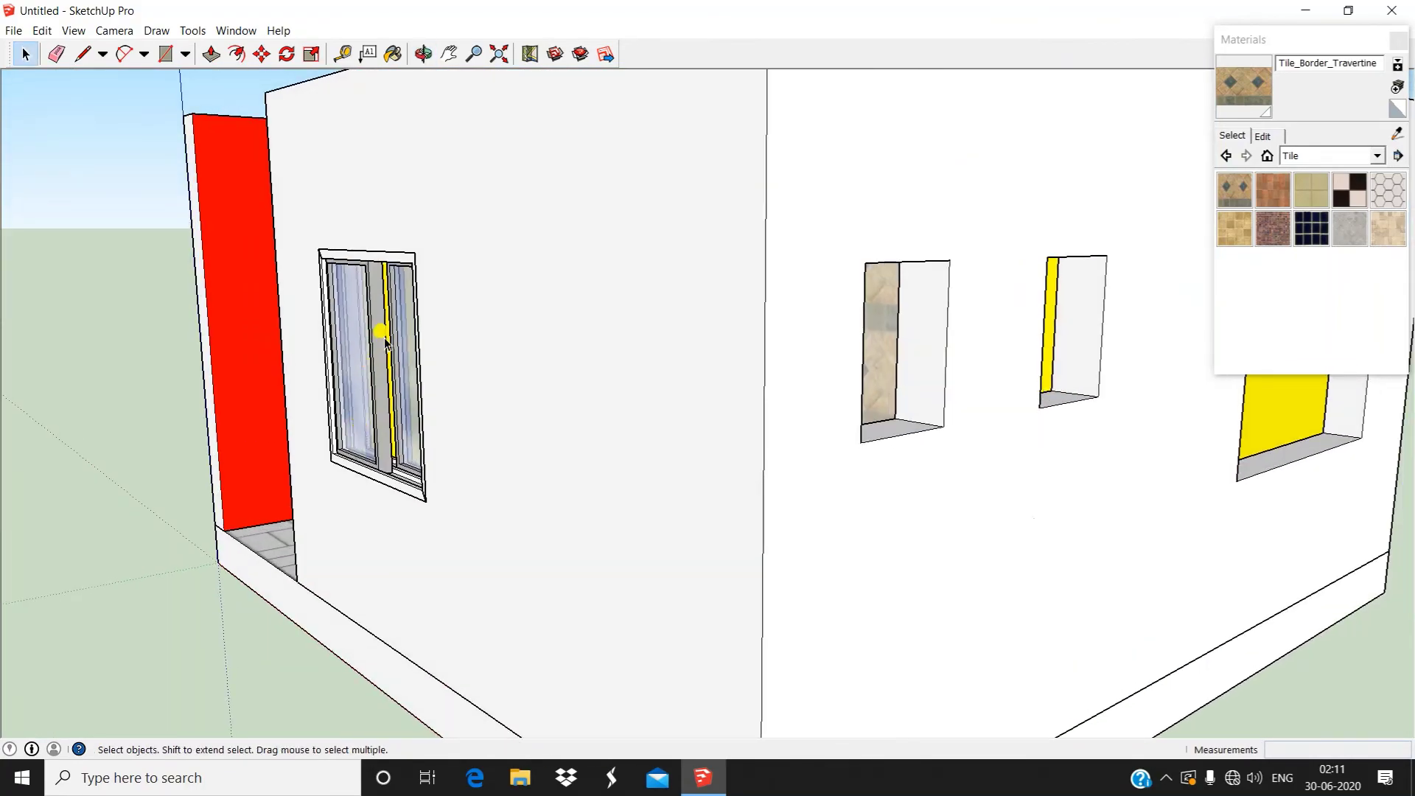
{"action": "scroll", "coordinate": [384, 309], "scroll_direction": "down", "scroll_amount": 4}
{"action": "middle_click_drag", "start_coordinate": [409, 302], "coordinate": [553, 427]}
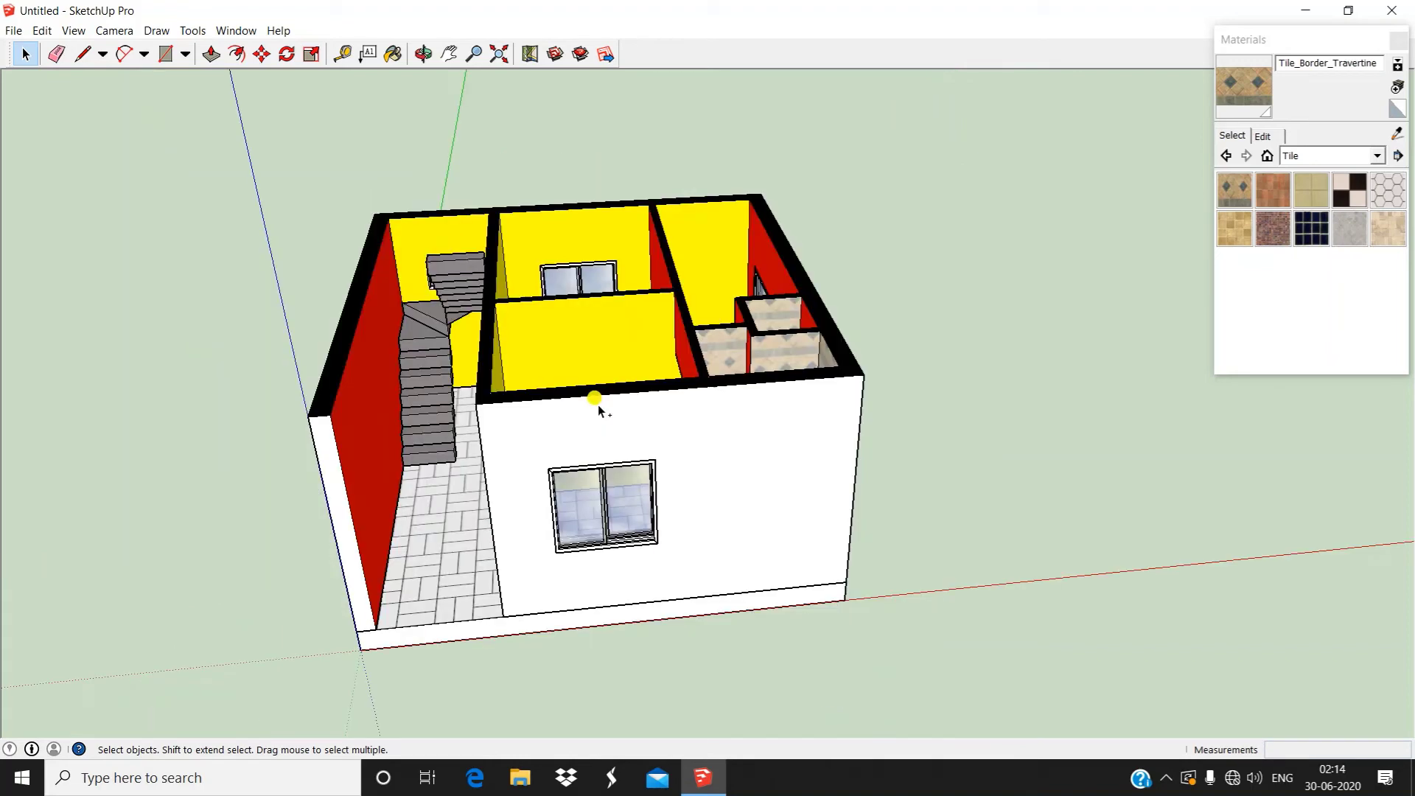
{"action": "middle_click_drag", "start_coordinate": [524, 474], "coordinate": [338, 357]}
{"action": "scroll", "coordinate": [553, 373], "scroll_direction": "up", "scroll_amount": 5}
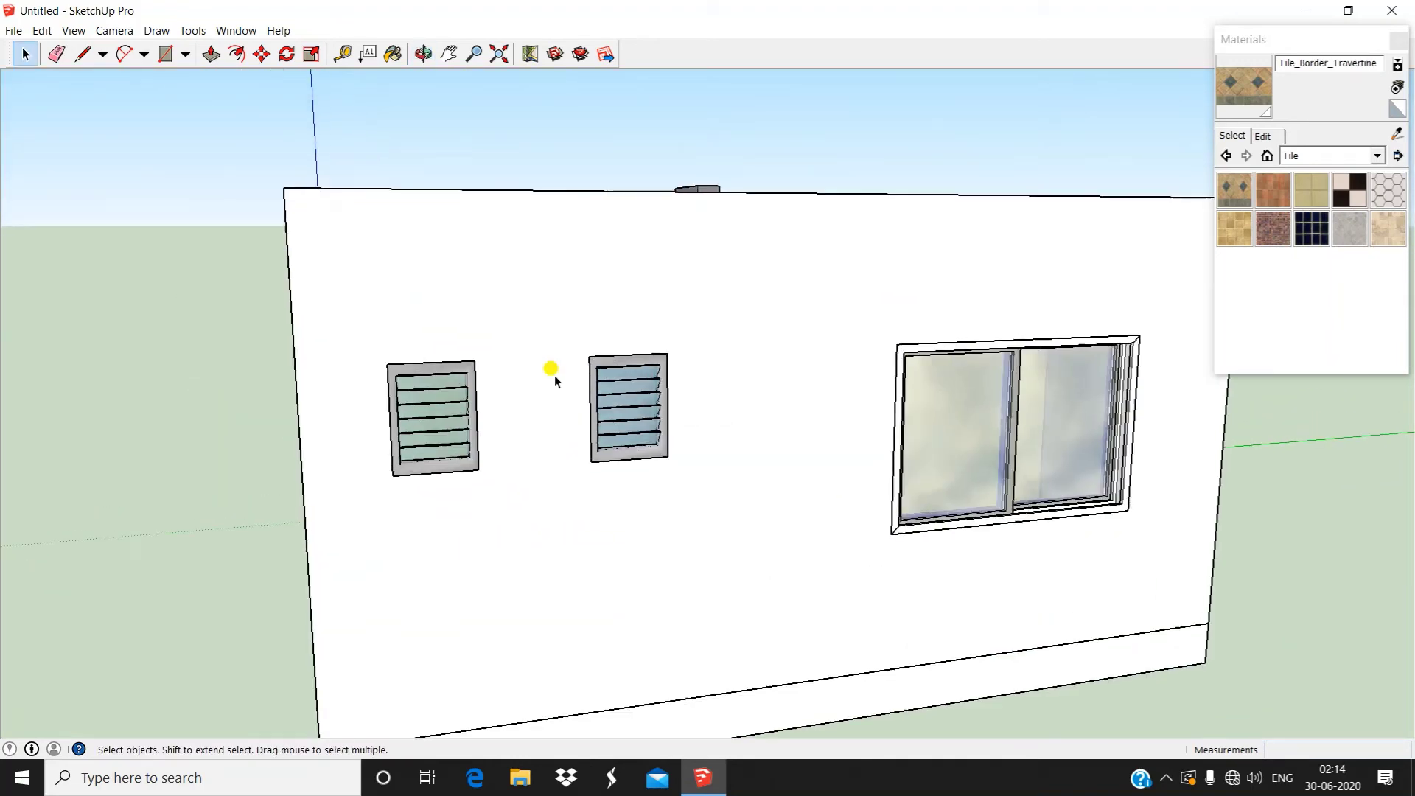
{"action": "left_click_drag", "start_coordinate": [522, 374], "coordinate": [294, 356]}
{"action": "key", "text": "space"}
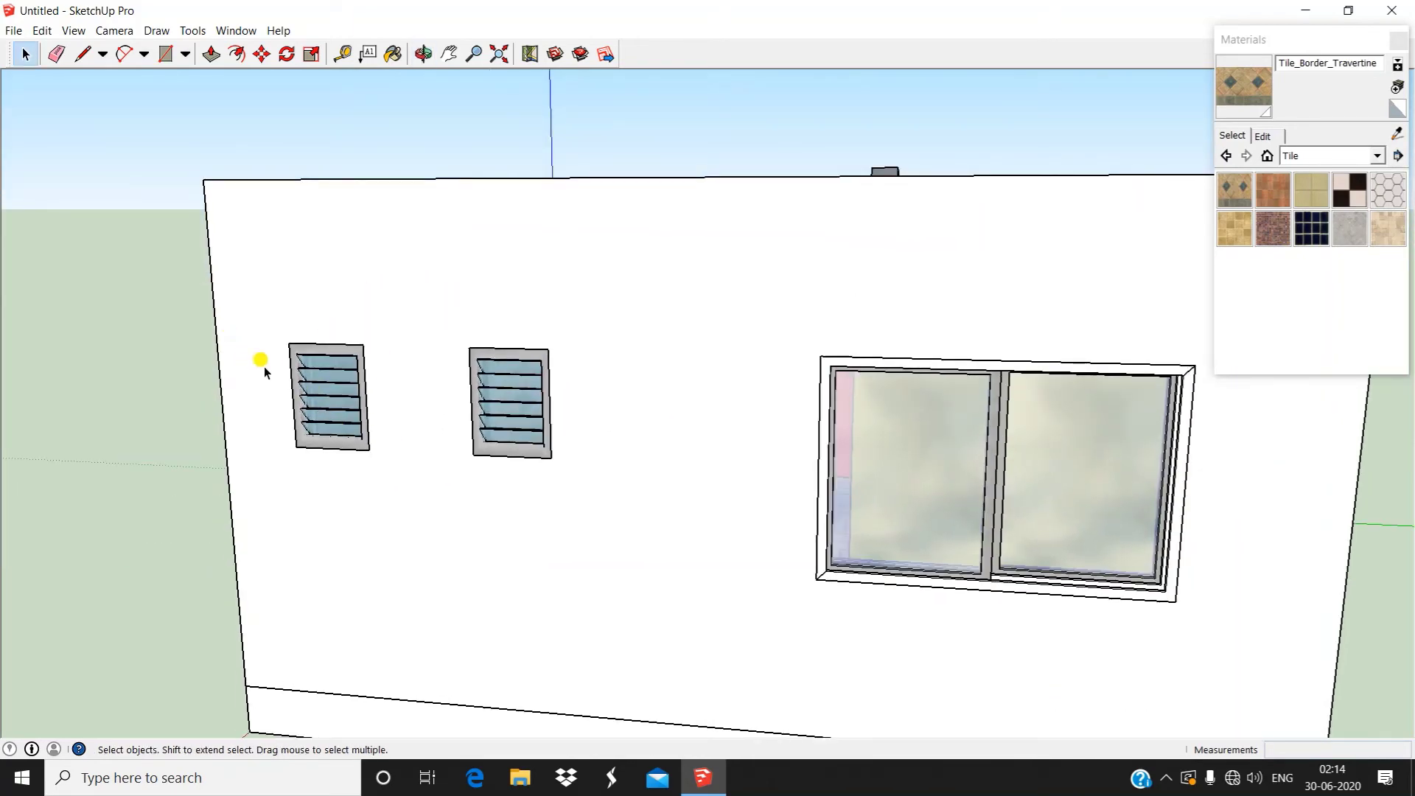
{"action": "scroll", "coordinate": [287, 324], "scroll_direction": "down", "scroll_amount": 5}
{"action": "middle_click_drag", "start_coordinate": [314, 276], "coordinate": [549, 364]}
{"action": "scroll", "coordinate": [568, 638], "scroll_direction": "up", "scroll_amount": 3}
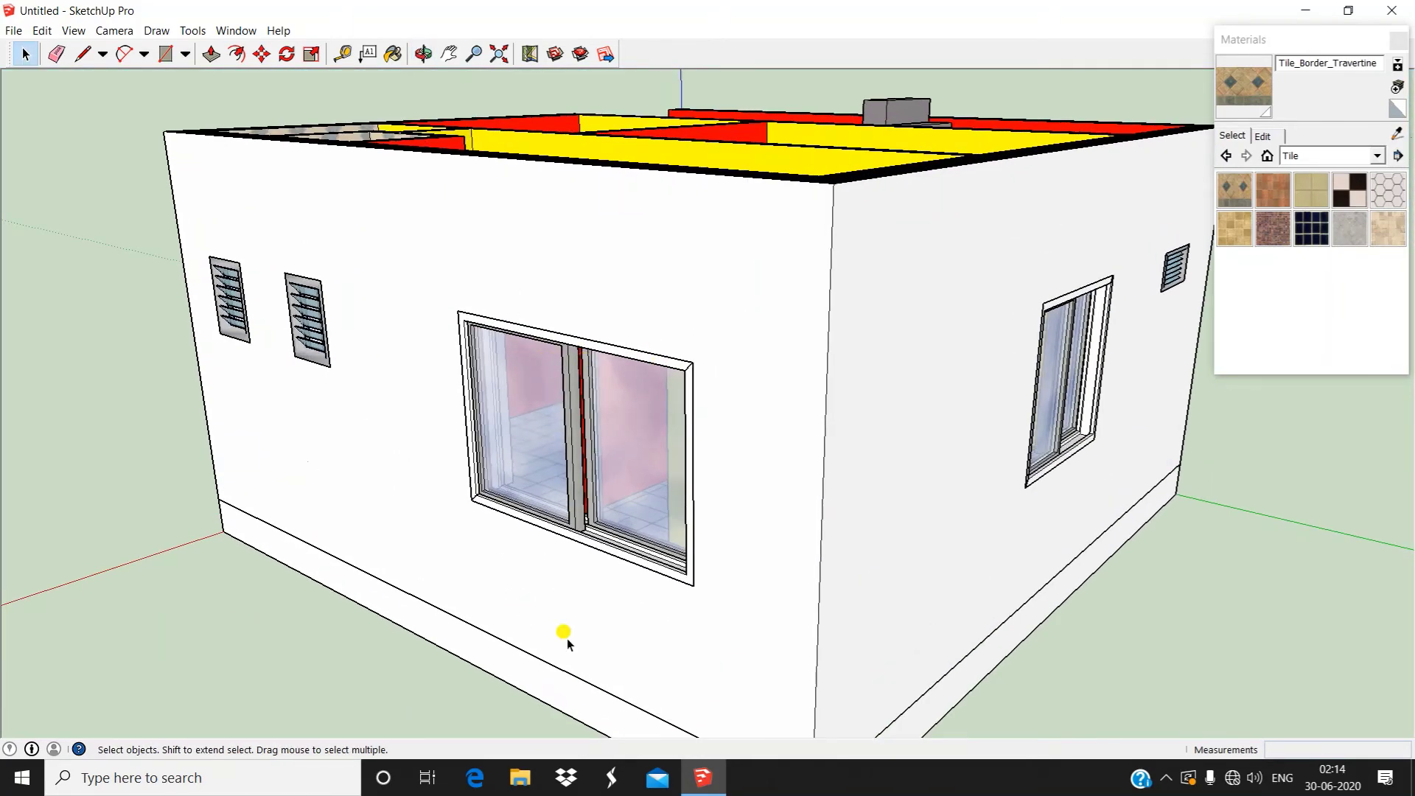
Examine the rooms, staircase passage and open doorways of the house from above
{"action": "scroll", "coordinate": [800, 356], "scroll_direction": "down", "scroll_amount": 5}
{"action": "middle_click_drag", "start_coordinate": [800, 356], "coordinate": [847, 390]}
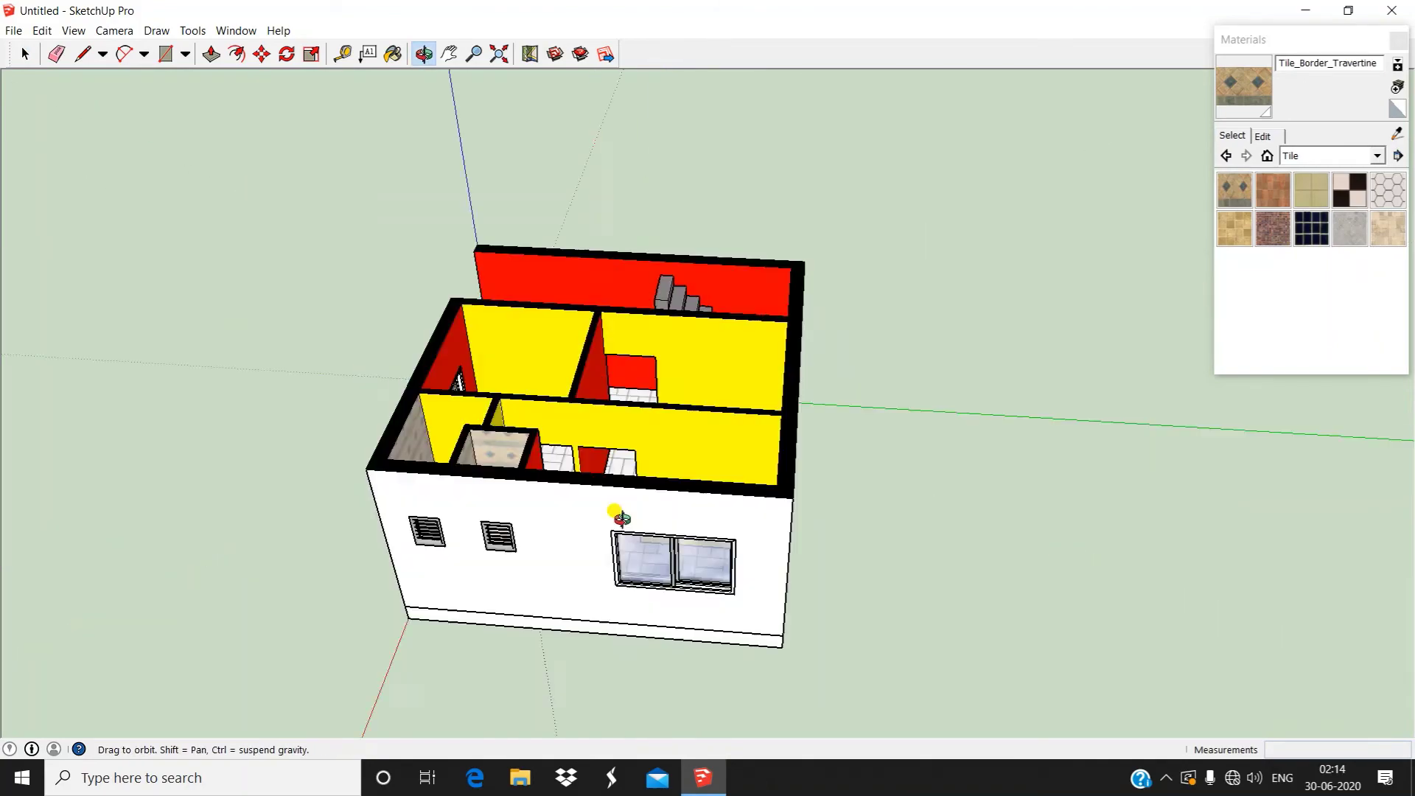
{"action": "scroll", "coordinate": [663, 413], "scroll_direction": "up", "scroll_amount": 2}
{"action": "scroll", "coordinate": [865, 386], "scroll_direction": "up", "scroll_amount": 2}
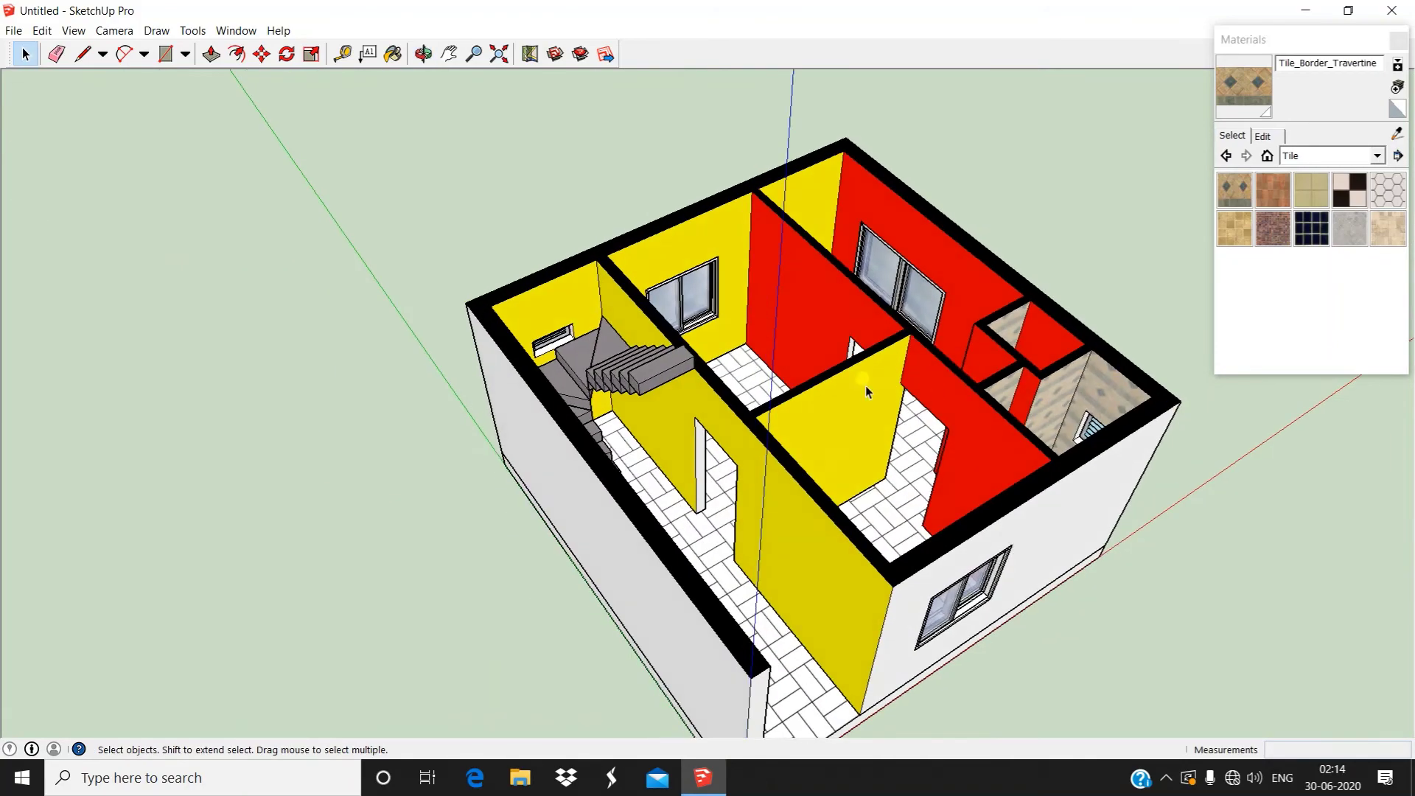
{"action": "scroll", "coordinate": [865, 386], "scroll_direction": "up", "scroll_amount": 3}
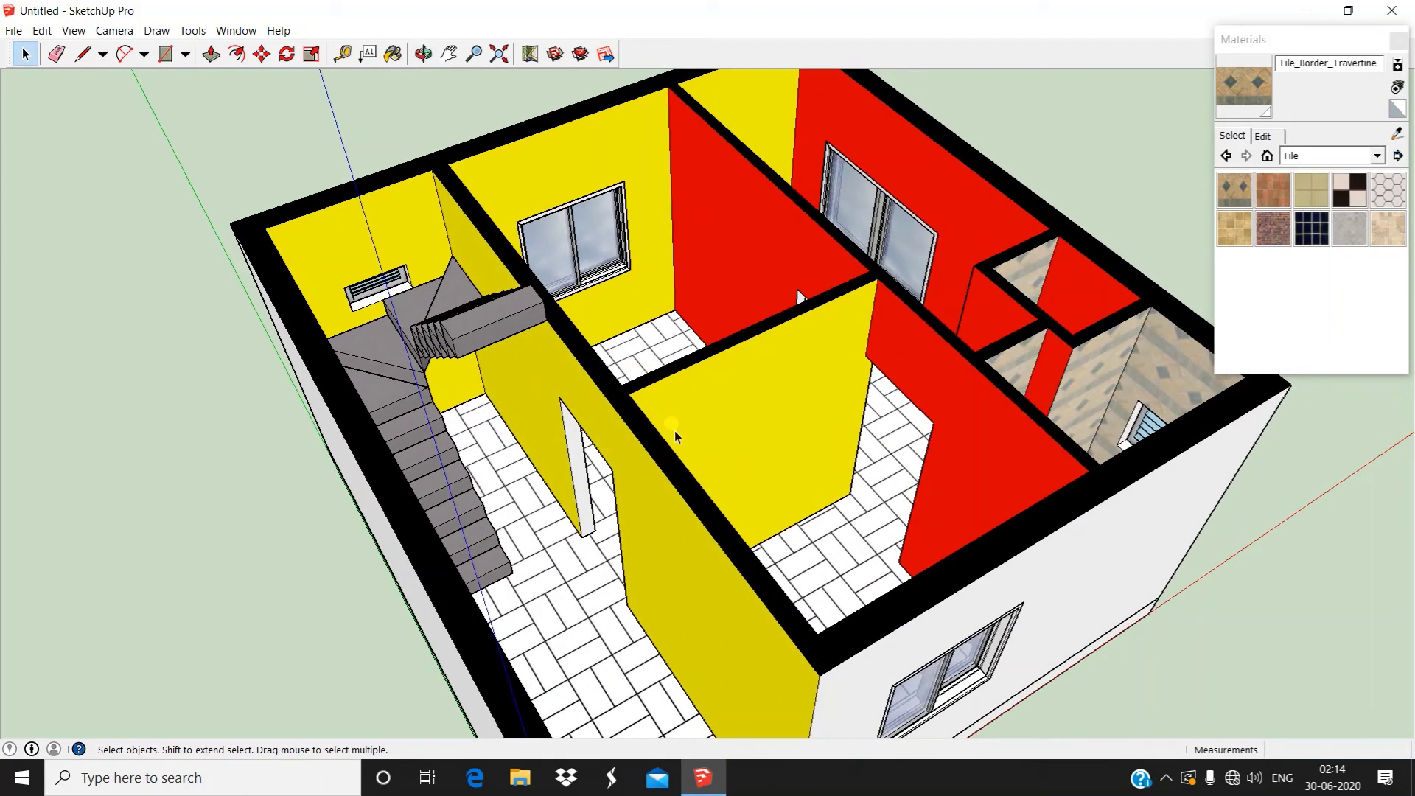
{"action": "scroll", "coordinate": [676, 435], "scroll_direction": "down", "scroll_amount": 3}
{"action": "middle_click_drag", "start_coordinate": [676, 434], "coordinate": [707, 231]}
{"action": "scroll", "coordinate": [583, 328], "scroll_direction": "up", "scroll_amount": 3}
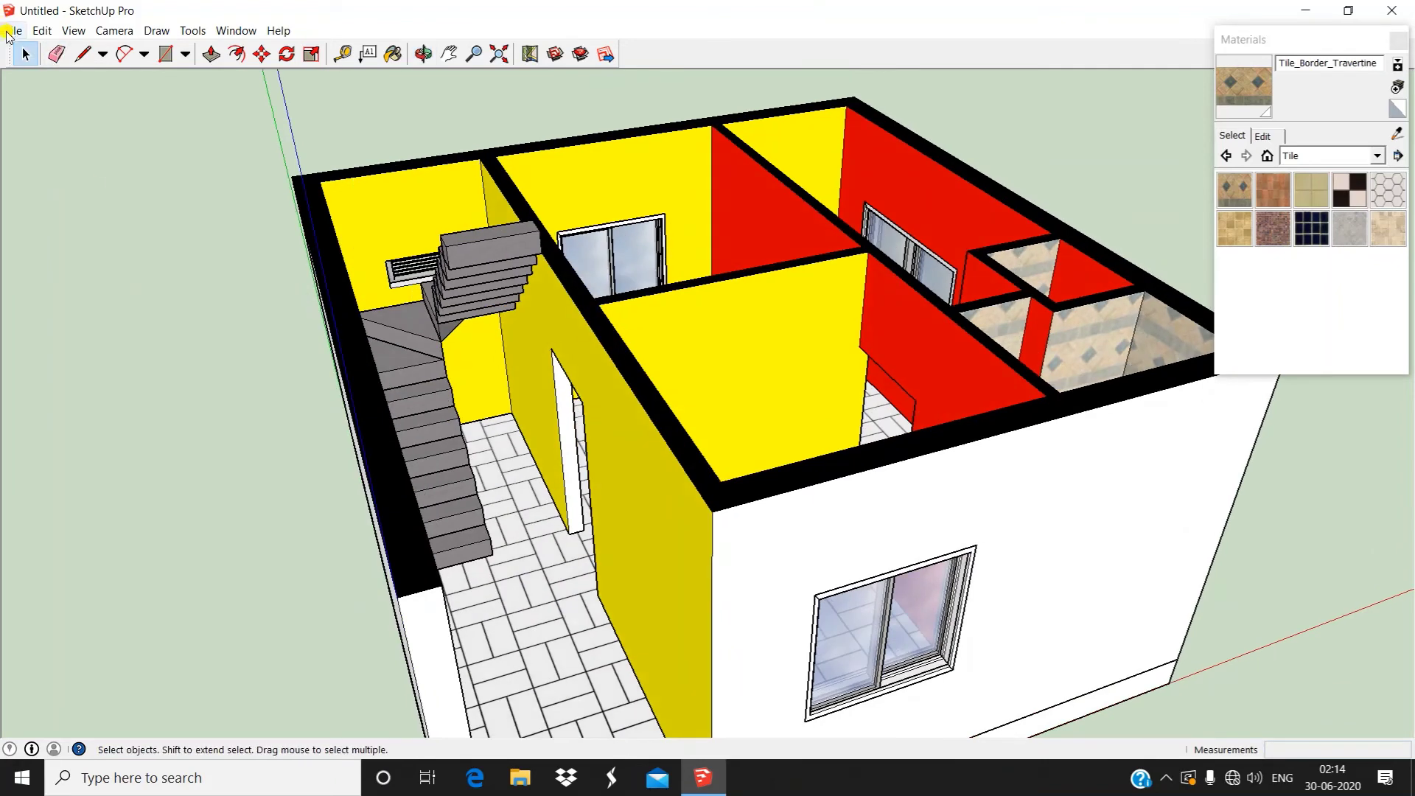
Import the SIMPLE WOODEN DOOR component and place it on the open ground in front of the house
{"action": "left_click", "coordinate": [7, 33]}
{"action": "left_click", "coordinate": [51, 261]}
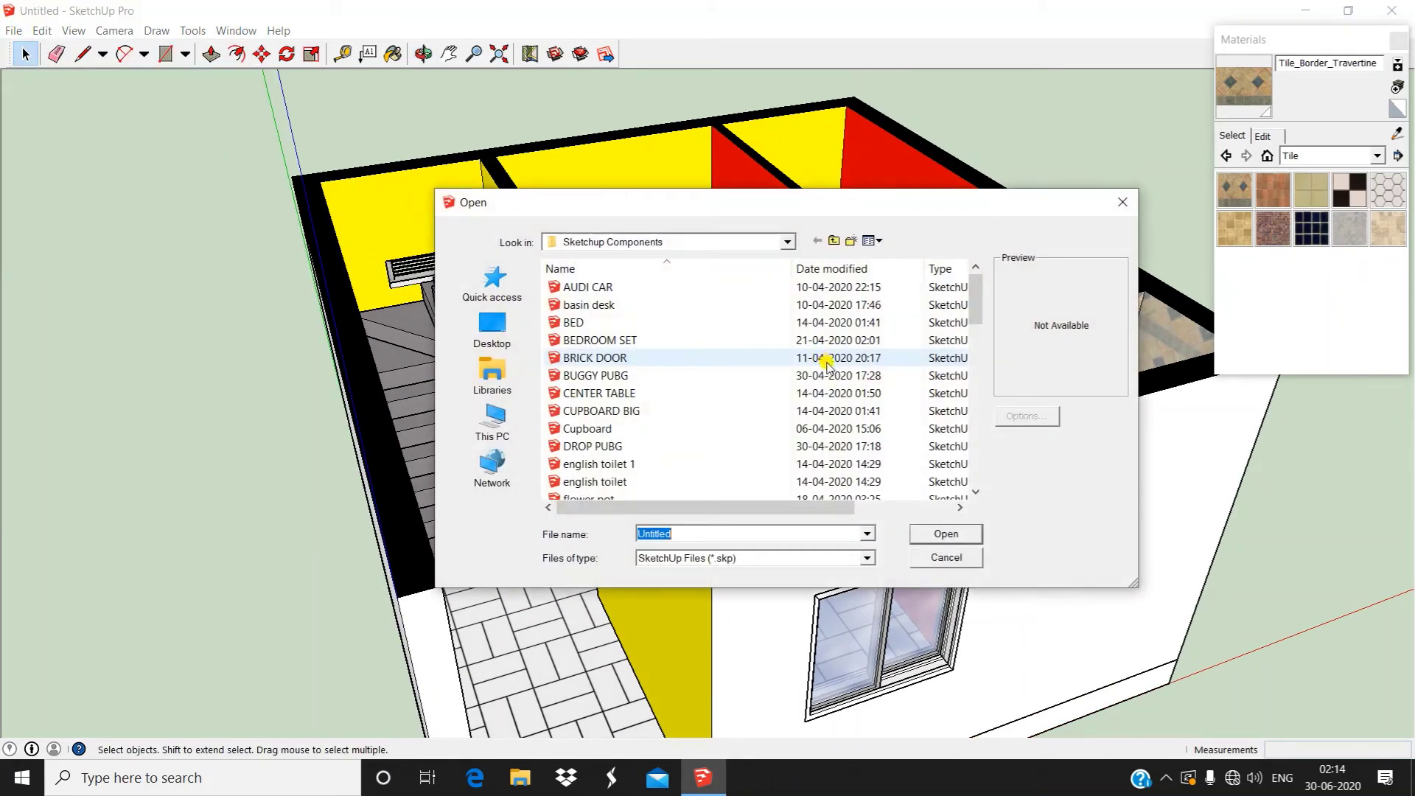
{"action": "scroll", "coordinate": [827, 361], "scroll_direction": "down", "scroll_amount": 10}
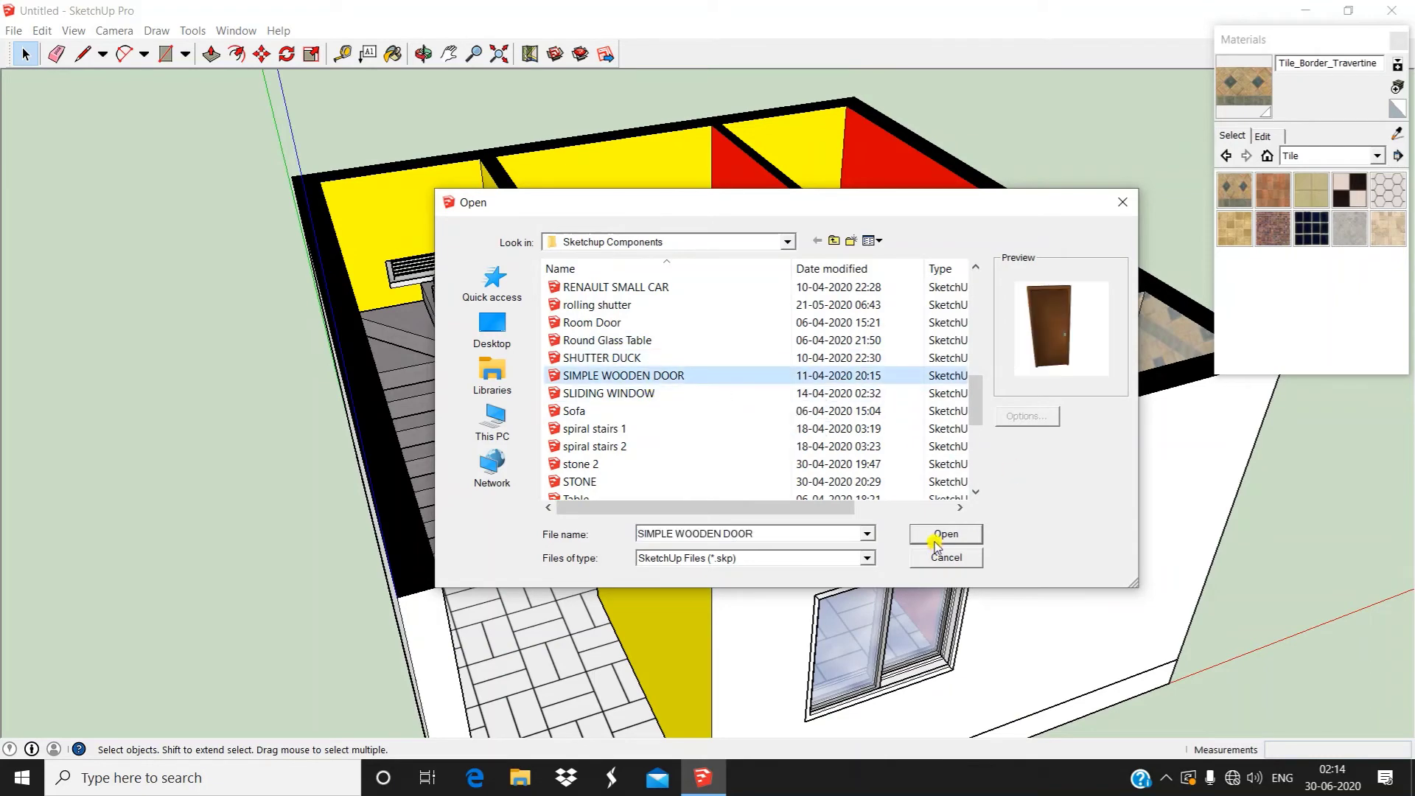
{"action": "key", "text": "Return"}
{"action": "scroll", "coordinate": [635, 573], "scroll_direction": "down", "scroll_amount": 10}
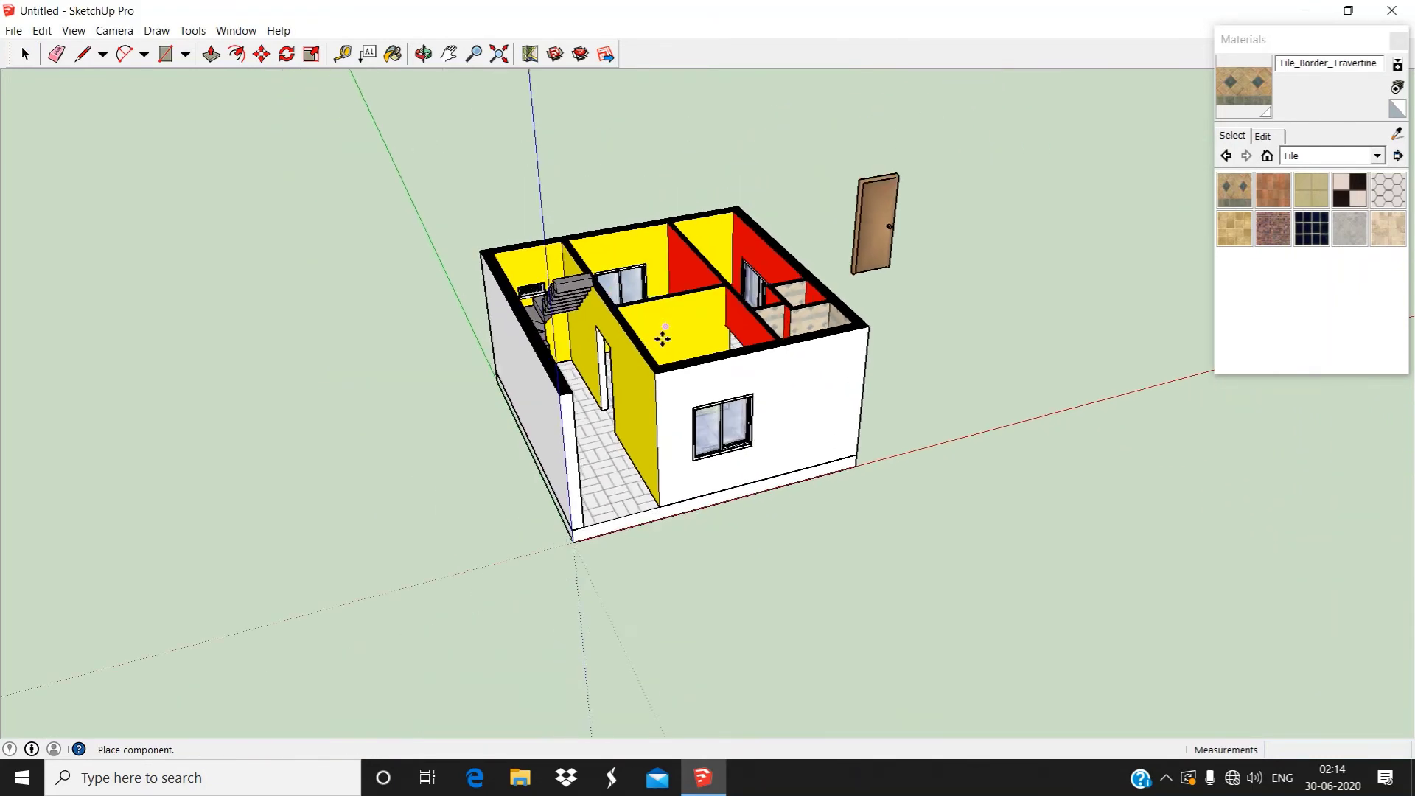
{"action": "left_click", "coordinate": [625, 590]}
{"action": "middle_click_drag", "start_coordinate": [625, 589], "coordinate": [798, 587]}
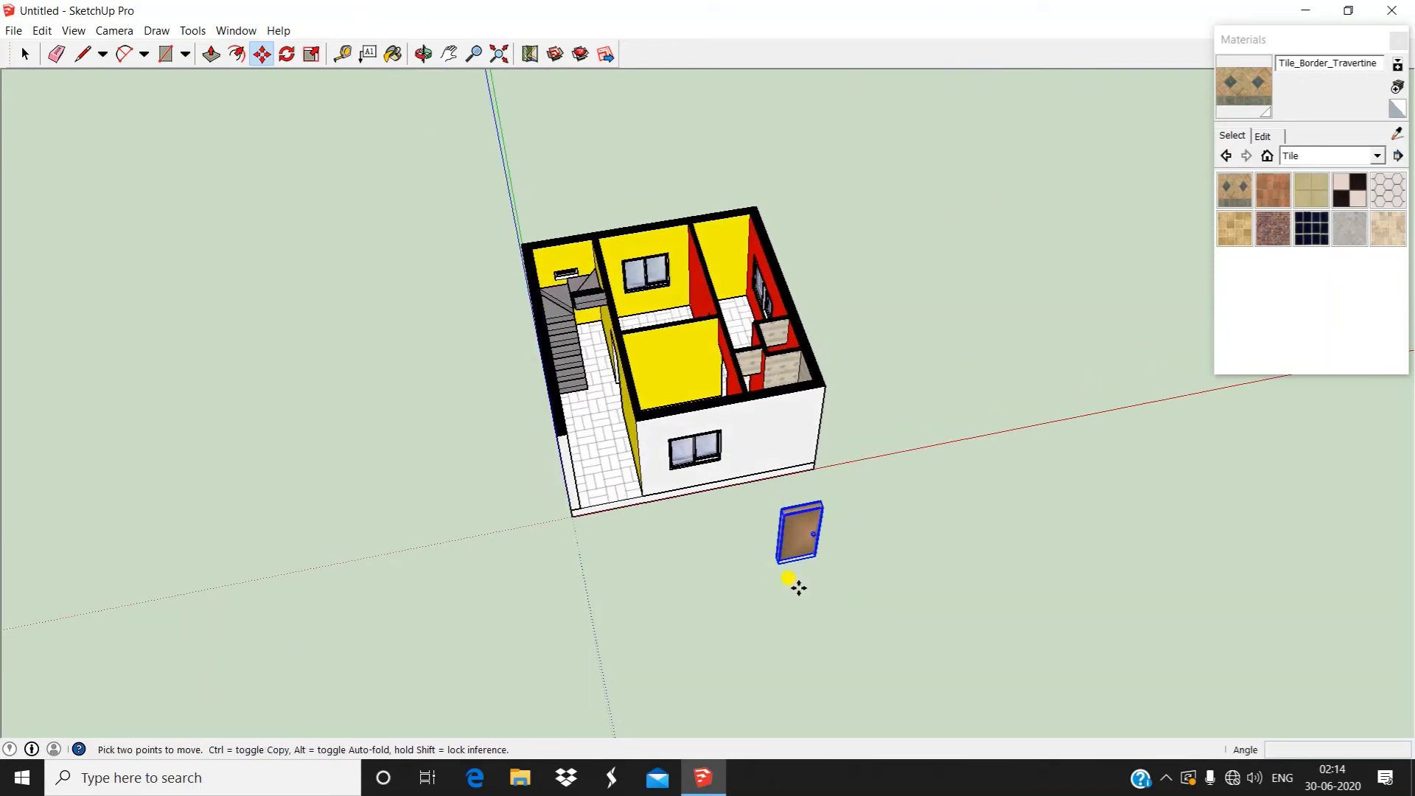
Rotate the wooden door in front of the house by 90 degrees on the ground plane
{"action": "scroll", "coordinate": [735, 474], "scroll_direction": "up", "scroll_amount": 2}
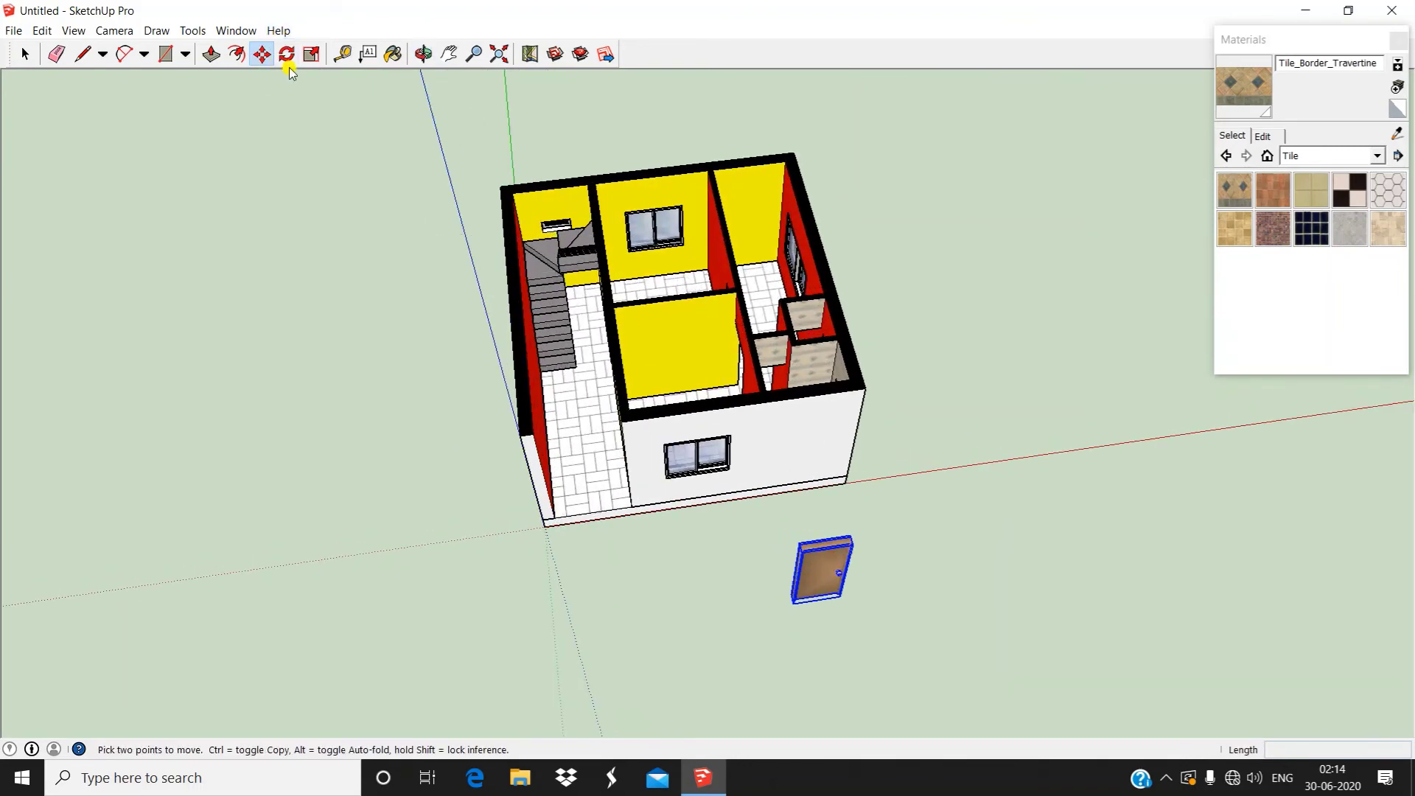
{"action": "middle_click_drag", "start_coordinate": [357, 137], "coordinate": [673, 522]}
{"action": "scroll", "coordinate": [692, 474], "scroll_direction": "up", "scroll_amount": 5}
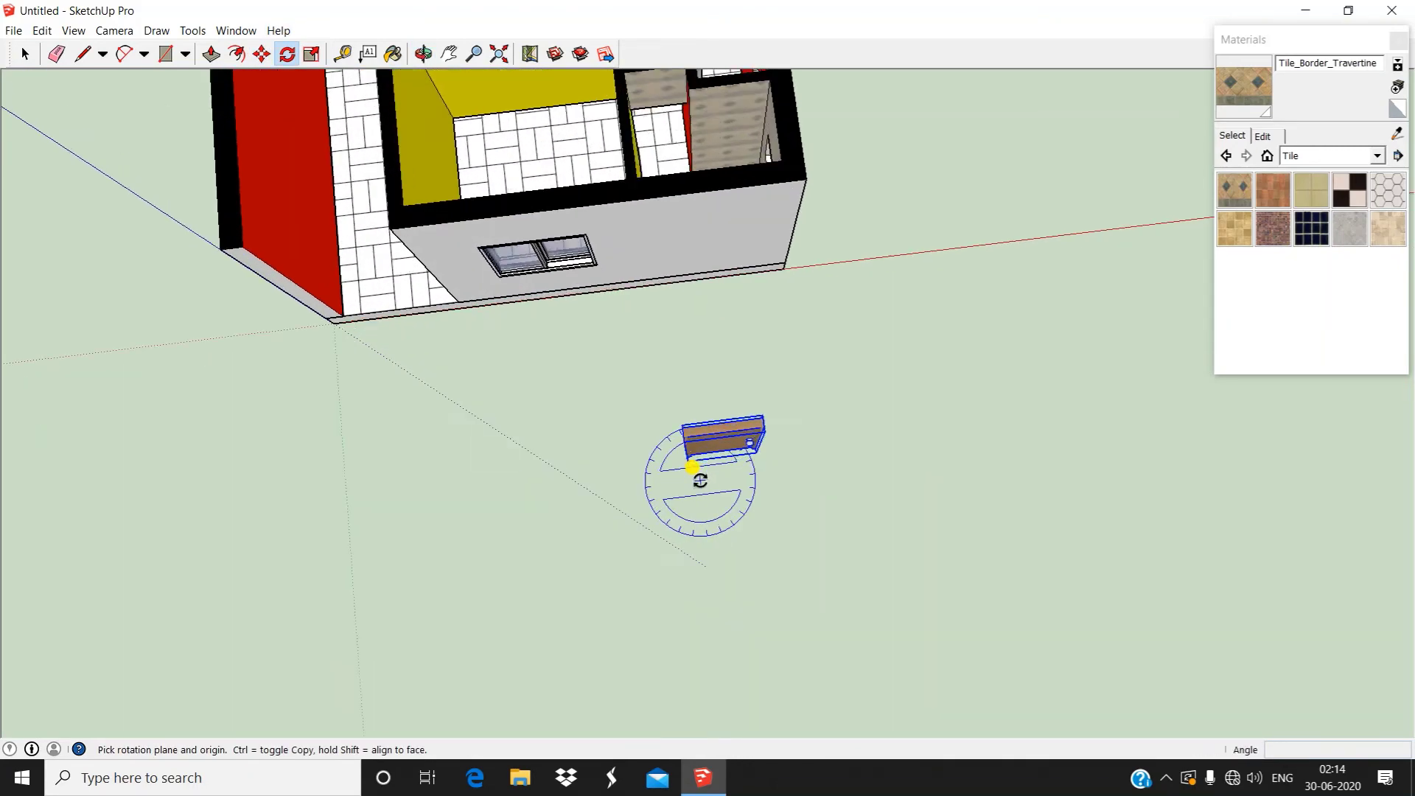
{"action": "middle_click_drag", "start_coordinate": [768, 404], "coordinate": [739, 466]}
{"action": "scroll", "coordinate": [709, 579], "scroll_direction": "up", "scroll_amount": 2}
{"action": "middle_click_drag", "start_coordinate": [744, 590], "coordinate": [735, 490]}
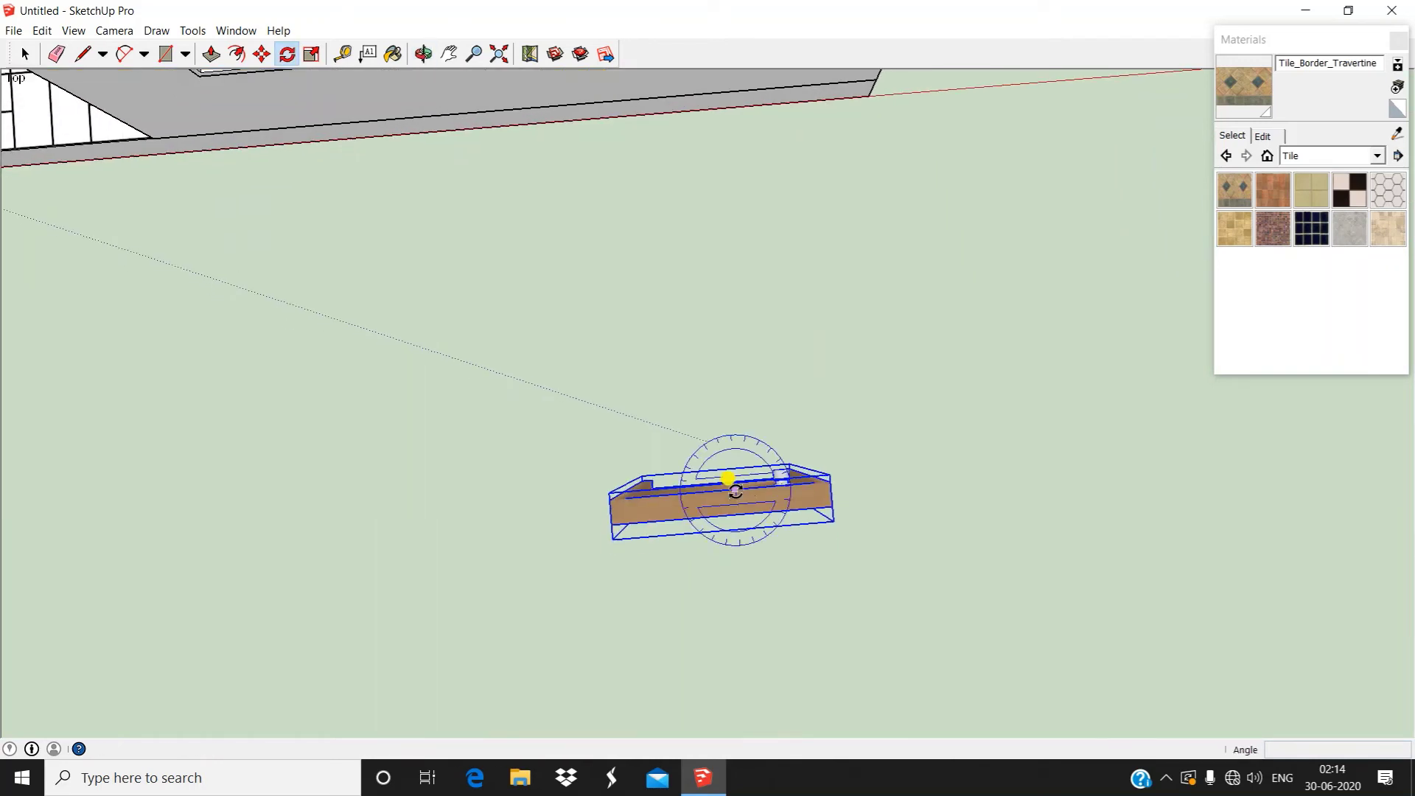
{"action": "scroll", "coordinate": [719, 513], "scroll_direction": "up", "scroll_amount": 2}
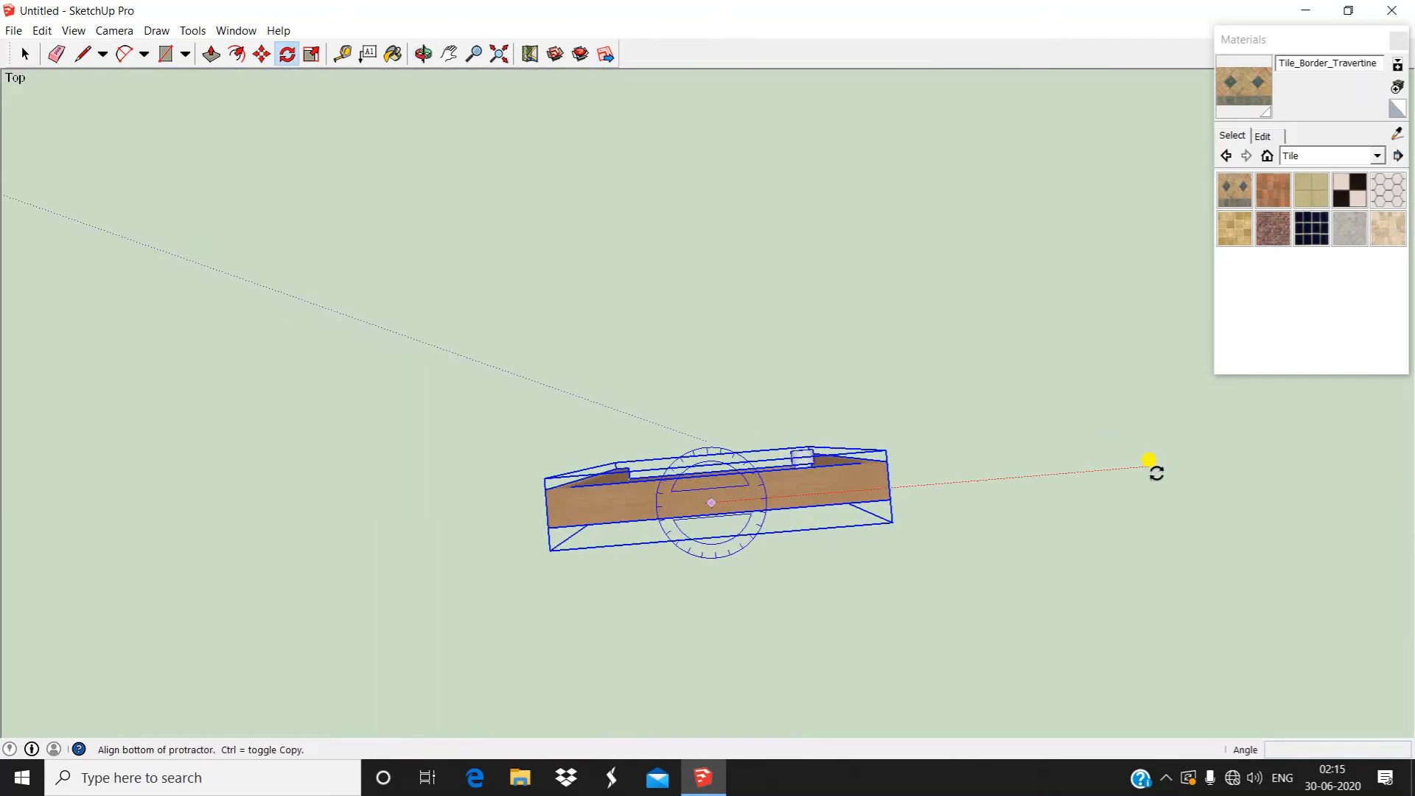
{"action": "left_click", "coordinate": [1236, 460]}
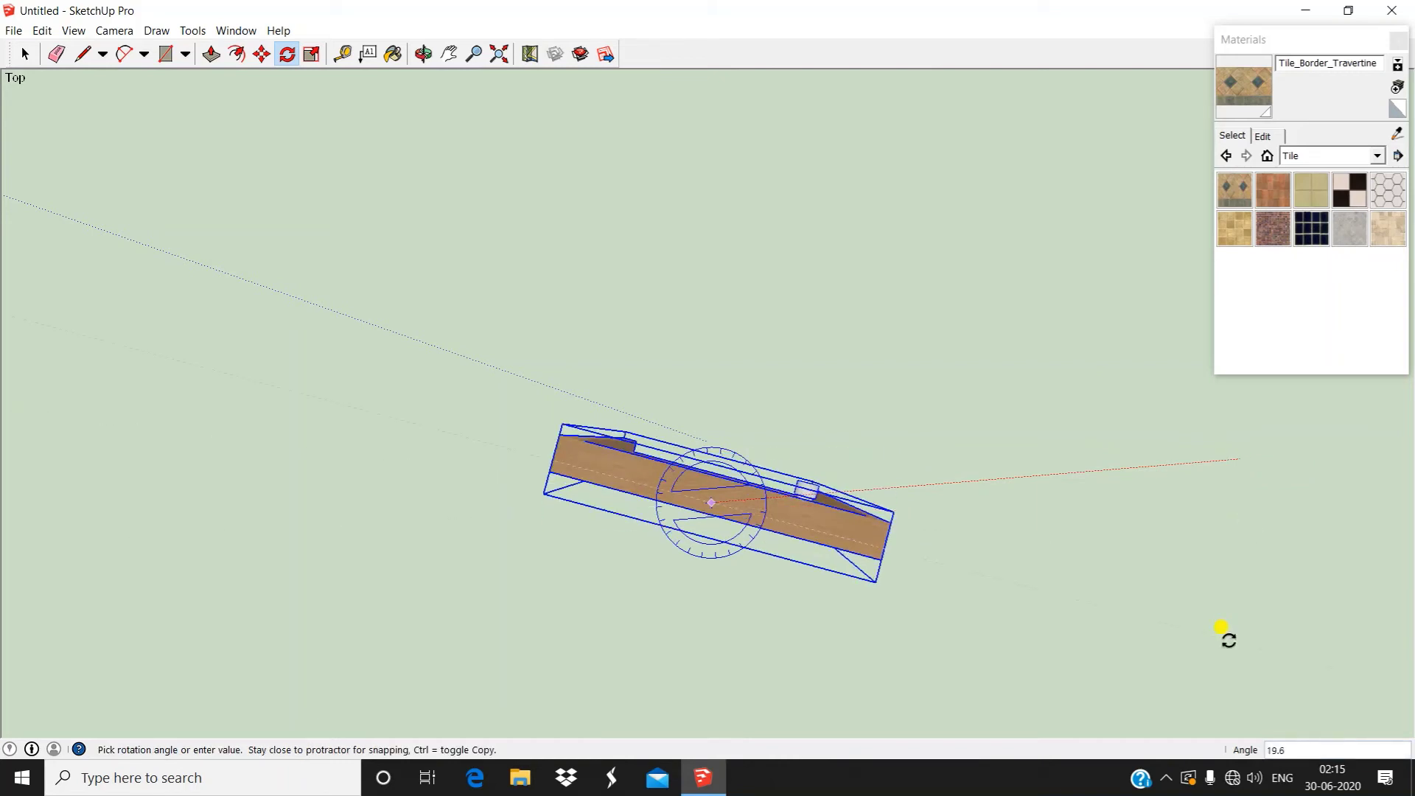
{"action": "type", "text": "90"}
{"action": "key", "text": "Return"}
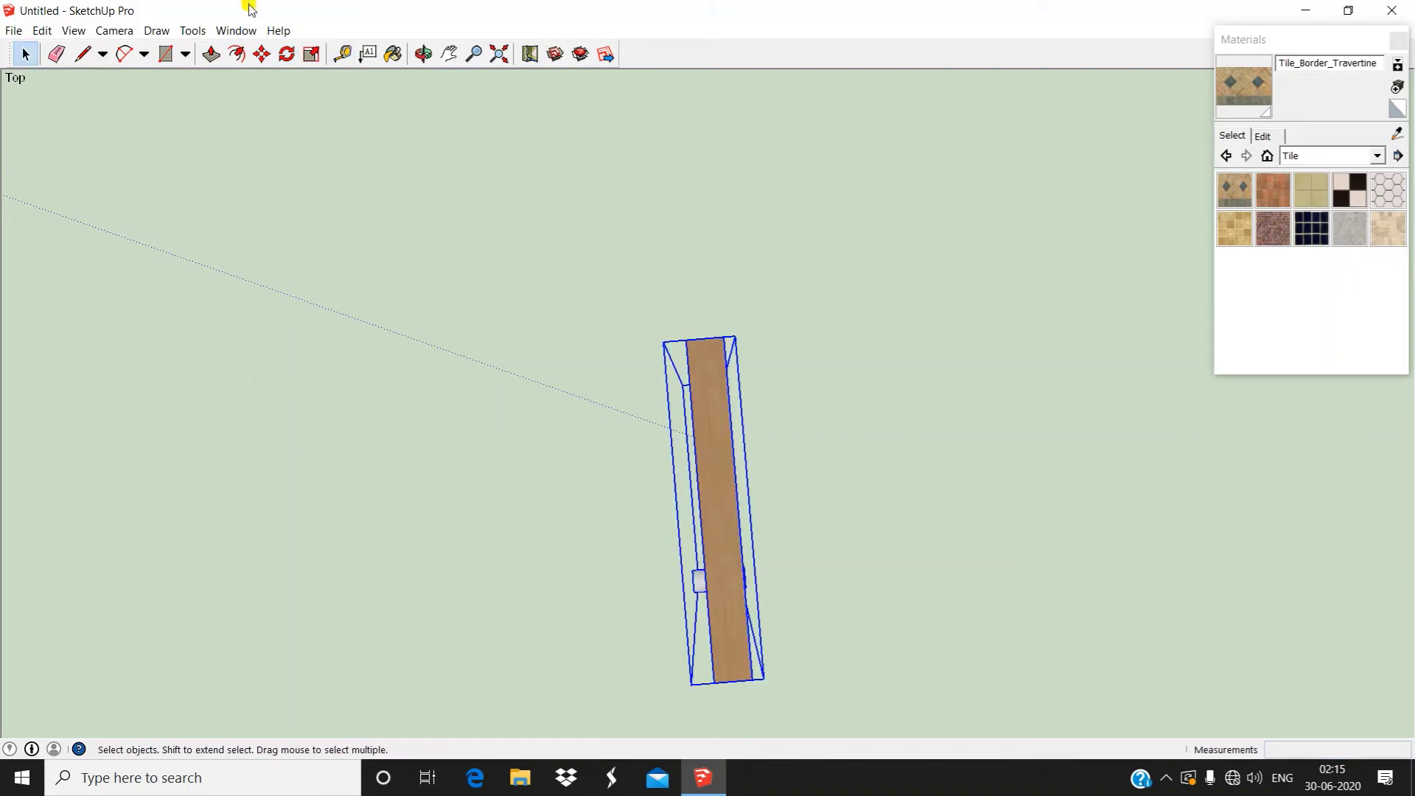
Place a copy of the rotated wooden door beside the original on the open ground
{"action": "left_click", "coordinate": [706, 418]}
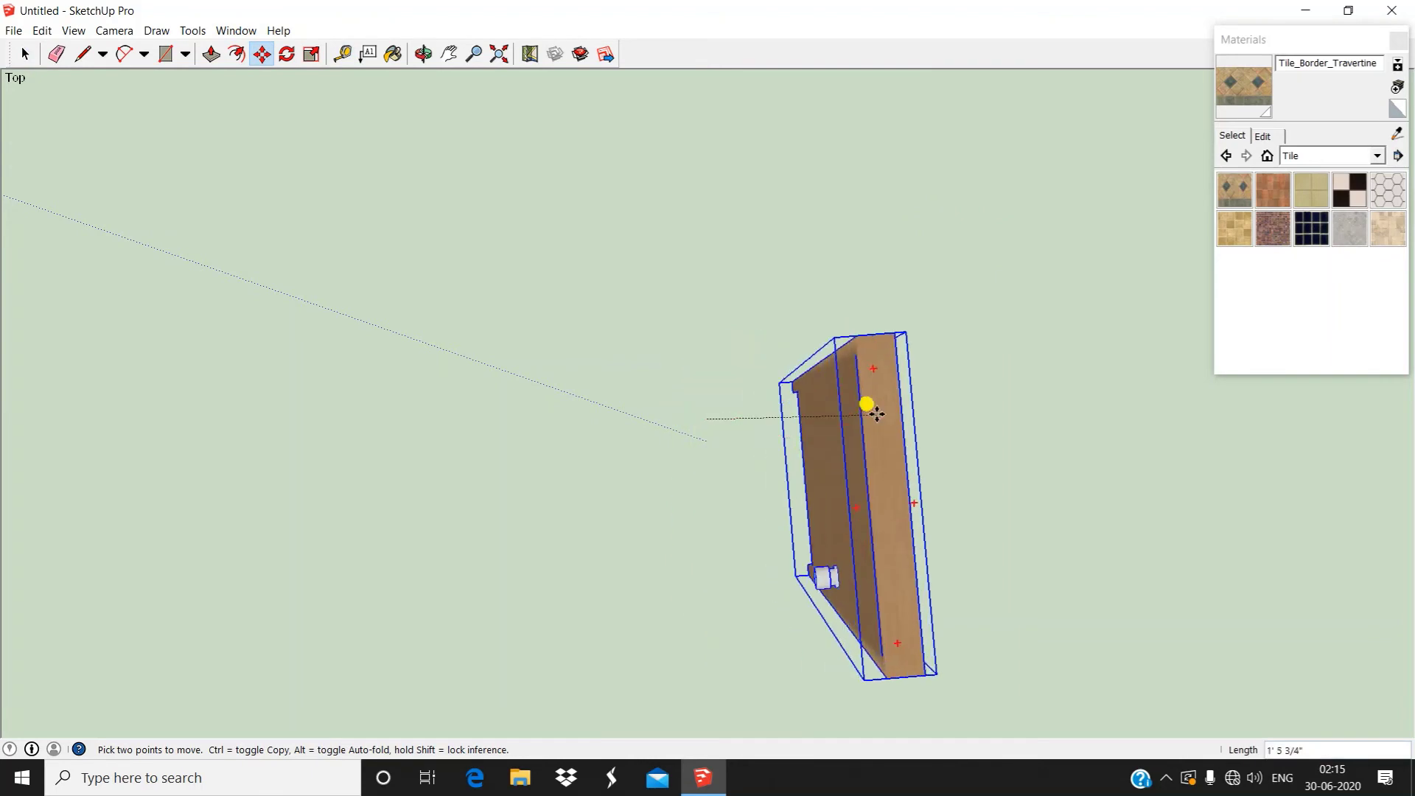
{"action": "key", "text": "ctrl"}
{"action": "left_click", "coordinate": [1048, 398]}
{"action": "key", "text": "space"}
{"action": "middle_click_drag", "start_coordinate": [1049, 398], "coordinate": [649, 346]}
Rotate the copied door by 180 degrees on the ground plane so its handle faces the opposite end
{"action": "scroll", "coordinate": [593, 346], "scroll_direction": "up", "scroll_amount": 3}
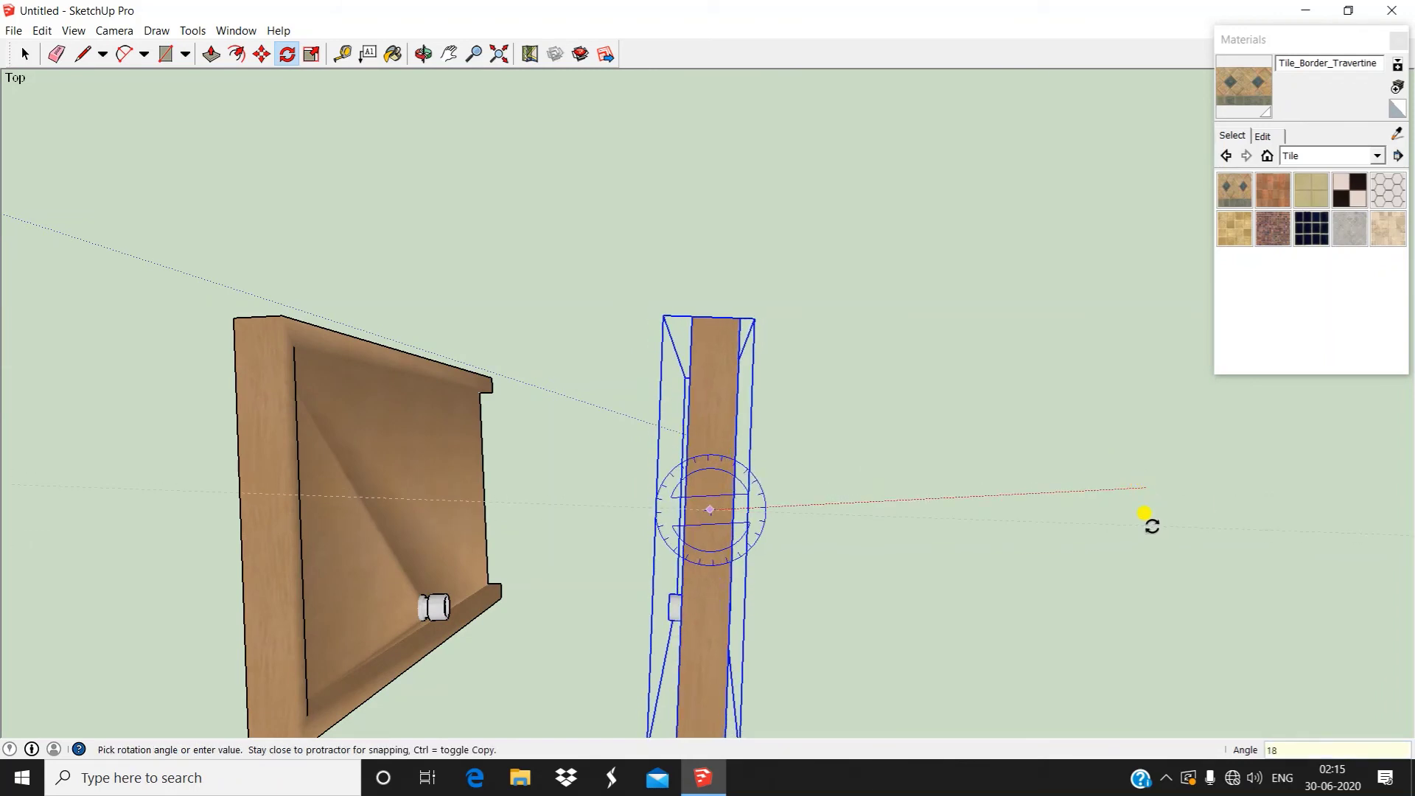
{"action": "left_click", "coordinate": [1151, 525]}
{"action": "key", "text": "space"}
Move the turned door by its bottom frame corner into the opening in the front room's red wall
{"action": "middle_click_drag", "start_coordinate": [986, 120], "coordinate": [938, 520]}
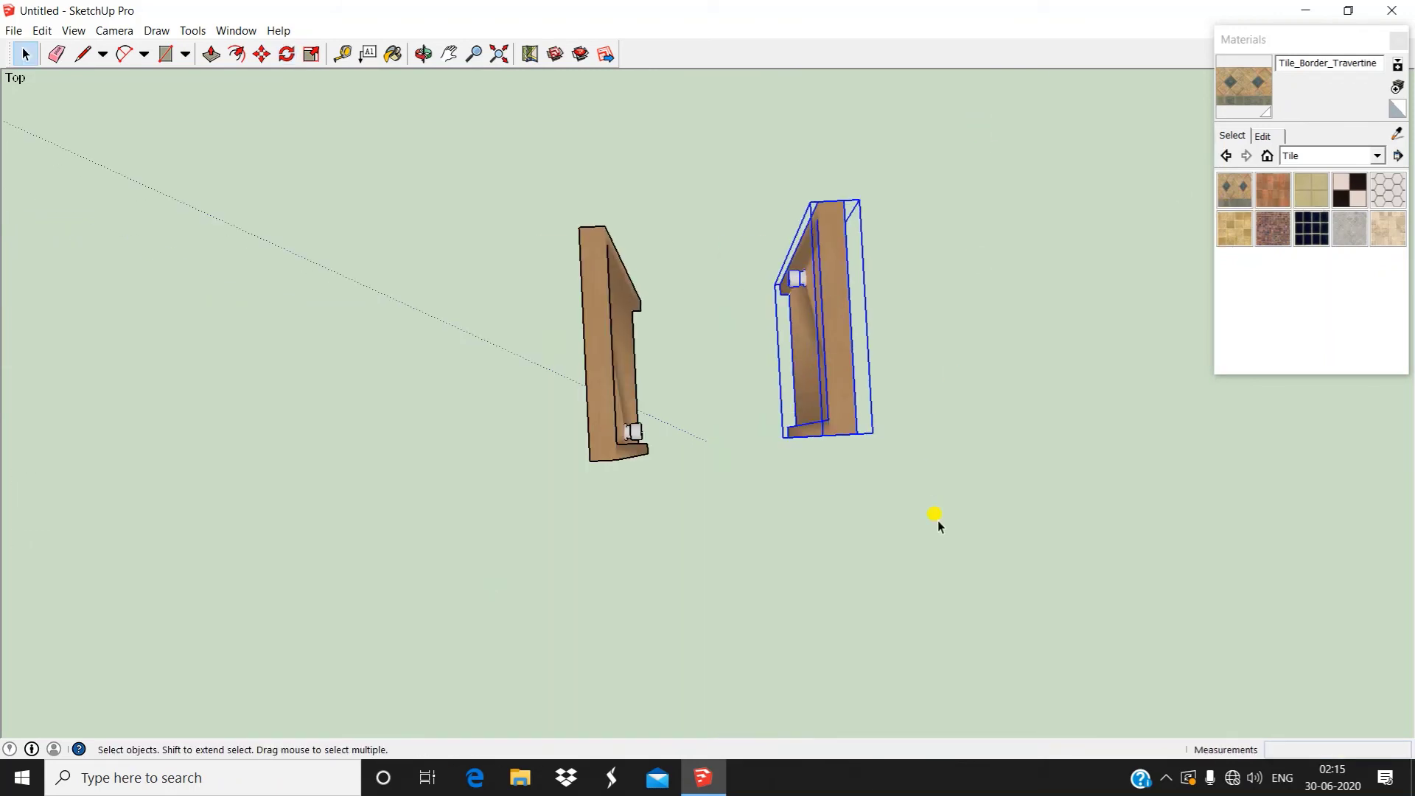
{"action": "middle_click_drag", "start_coordinate": [946, 569], "coordinate": [924, 463]}
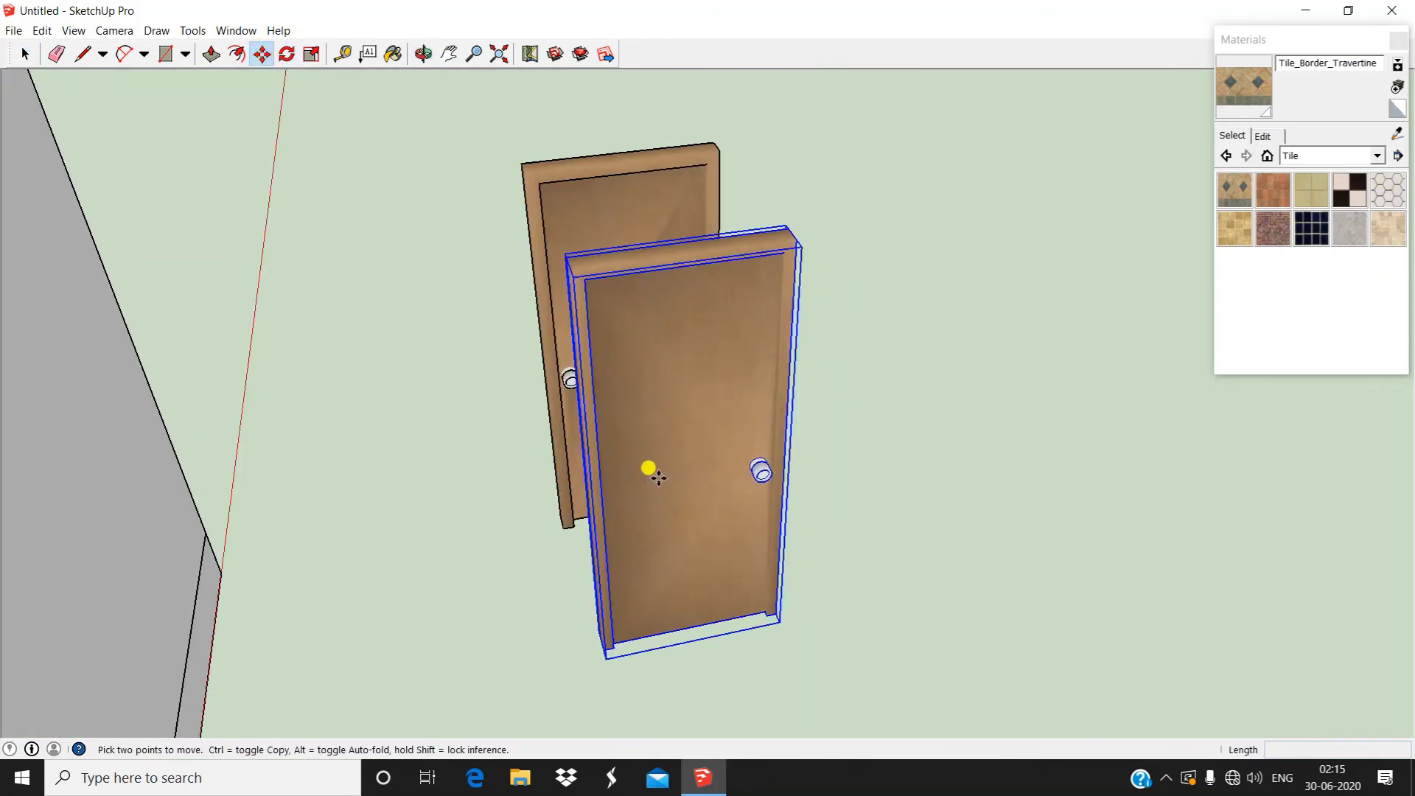
{"action": "middle_click_drag", "start_coordinate": [808, 666], "coordinate": [644, 634]}
{"action": "scroll", "coordinate": [669, 598], "scroll_direction": "up", "scroll_amount": 3}
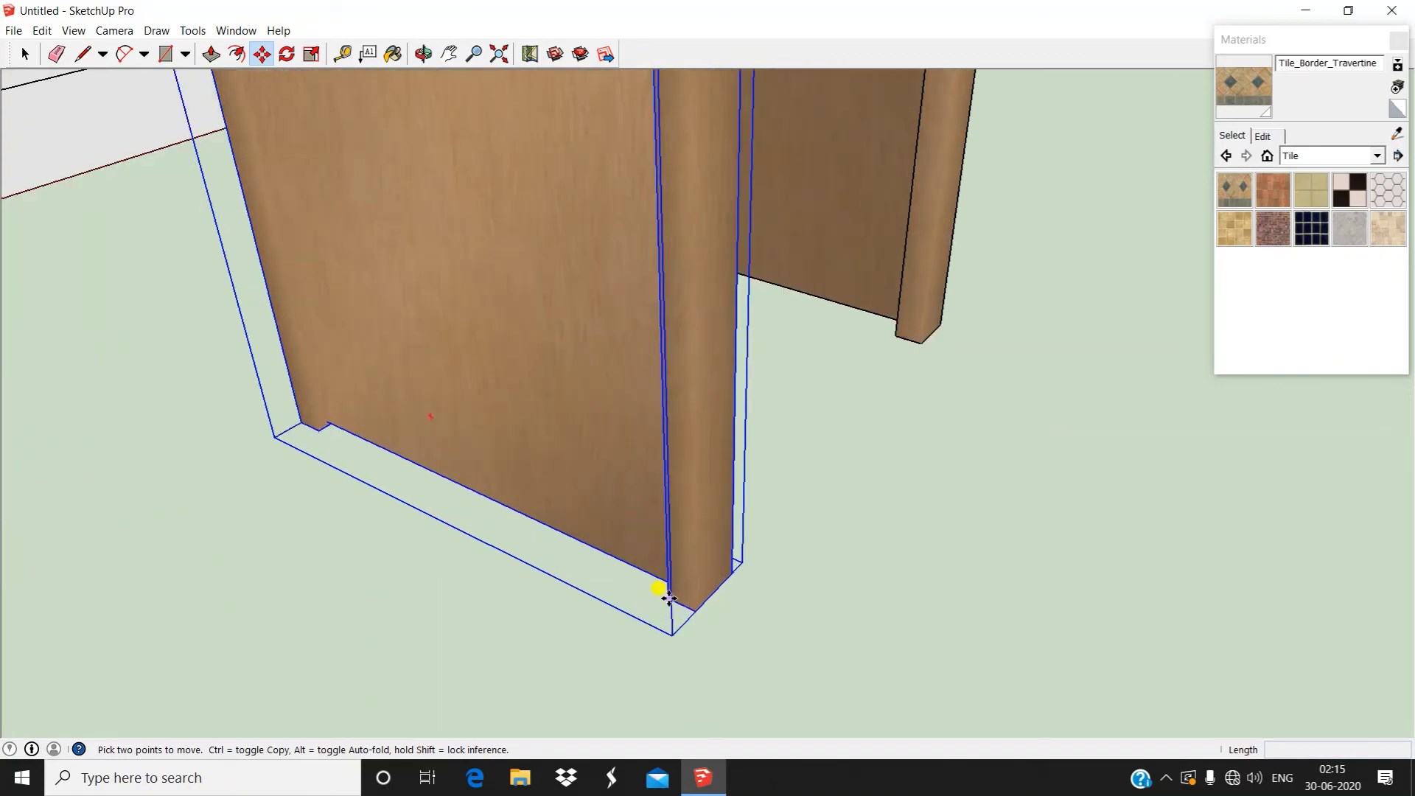
{"action": "left_click", "coordinate": [691, 606]}
{"action": "scroll", "coordinate": [790, 588], "scroll_direction": "down", "scroll_amount": 5}
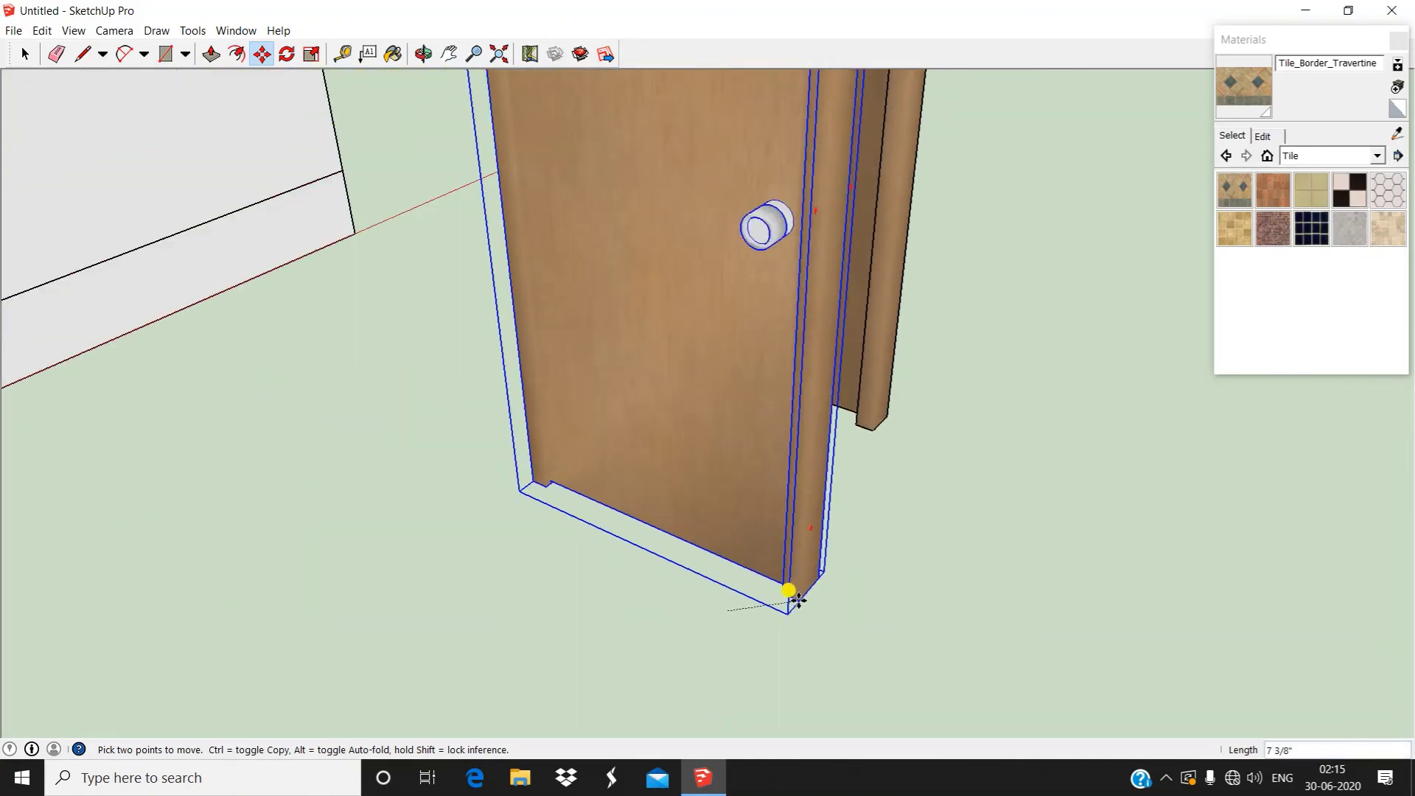
{"action": "middle_click_drag", "start_coordinate": [786, 541], "coordinate": [695, 470]}
{"action": "scroll", "coordinate": [404, 543], "scroll_direction": "up", "scroll_amount": 4}
{"action": "middle_click_drag", "start_coordinate": [404, 543], "coordinate": [519, 479]}
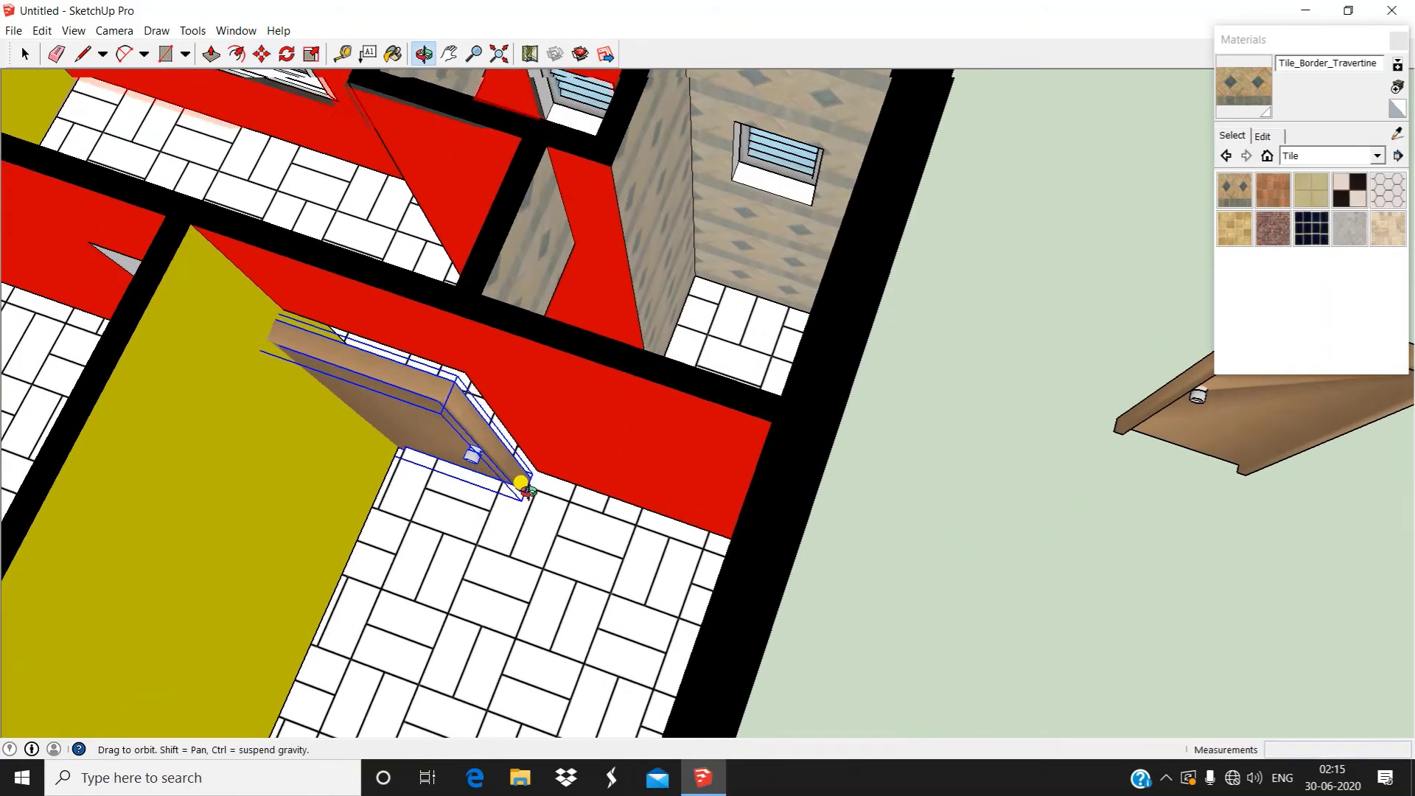
{"action": "scroll", "coordinate": [544, 490], "scroll_direction": "up", "scroll_amount": 6}
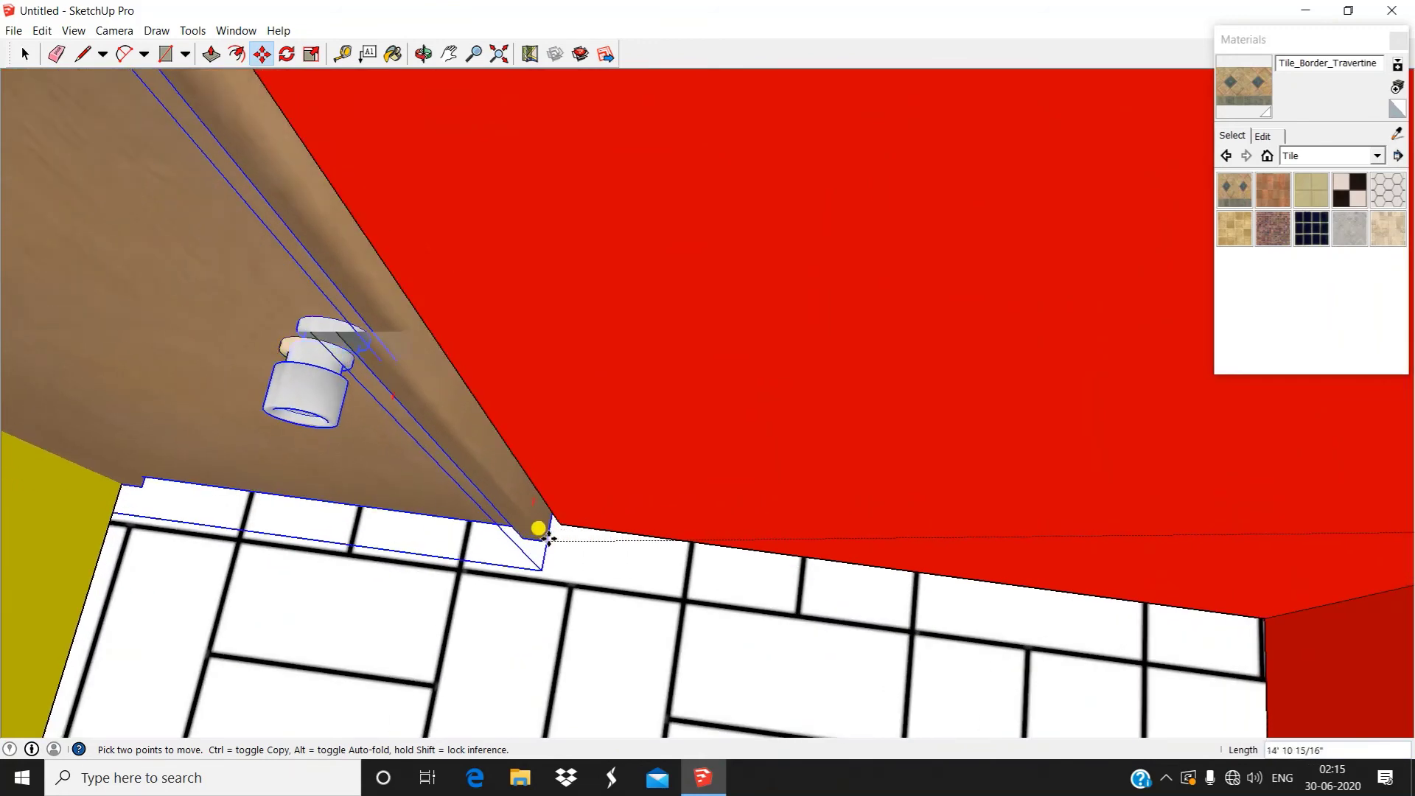
{"action": "scroll", "coordinate": [546, 515], "scroll_direction": "up", "scroll_amount": 3}
{"action": "mouse_move", "coordinate": [546, 515]}
{"action": "middle_mouse_down"}
{"action": "mouse_move", "coordinate": [587, 496]}
{"action": "mouse_move", "coordinate": [543, 532]}
{"action": "middle_mouse_up"}
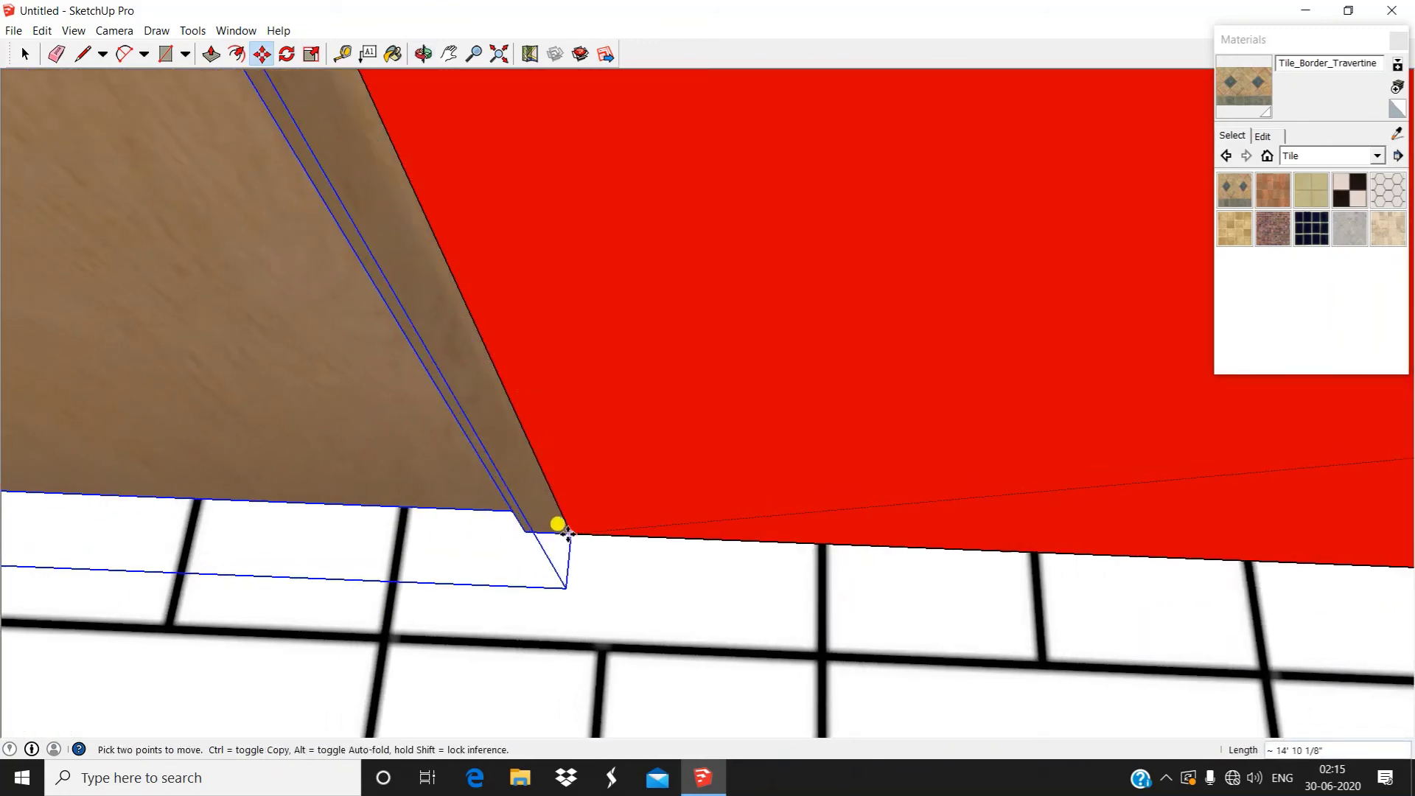
{"action": "scroll", "coordinate": [561, 527], "scroll_direction": "down", "scroll_amount": 5}
{"action": "left_click", "coordinate": [560, 524]}
{"action": "scroll", "coordinate": [560, 525], "scroll_direction": "down", "scroll_amount": 5}
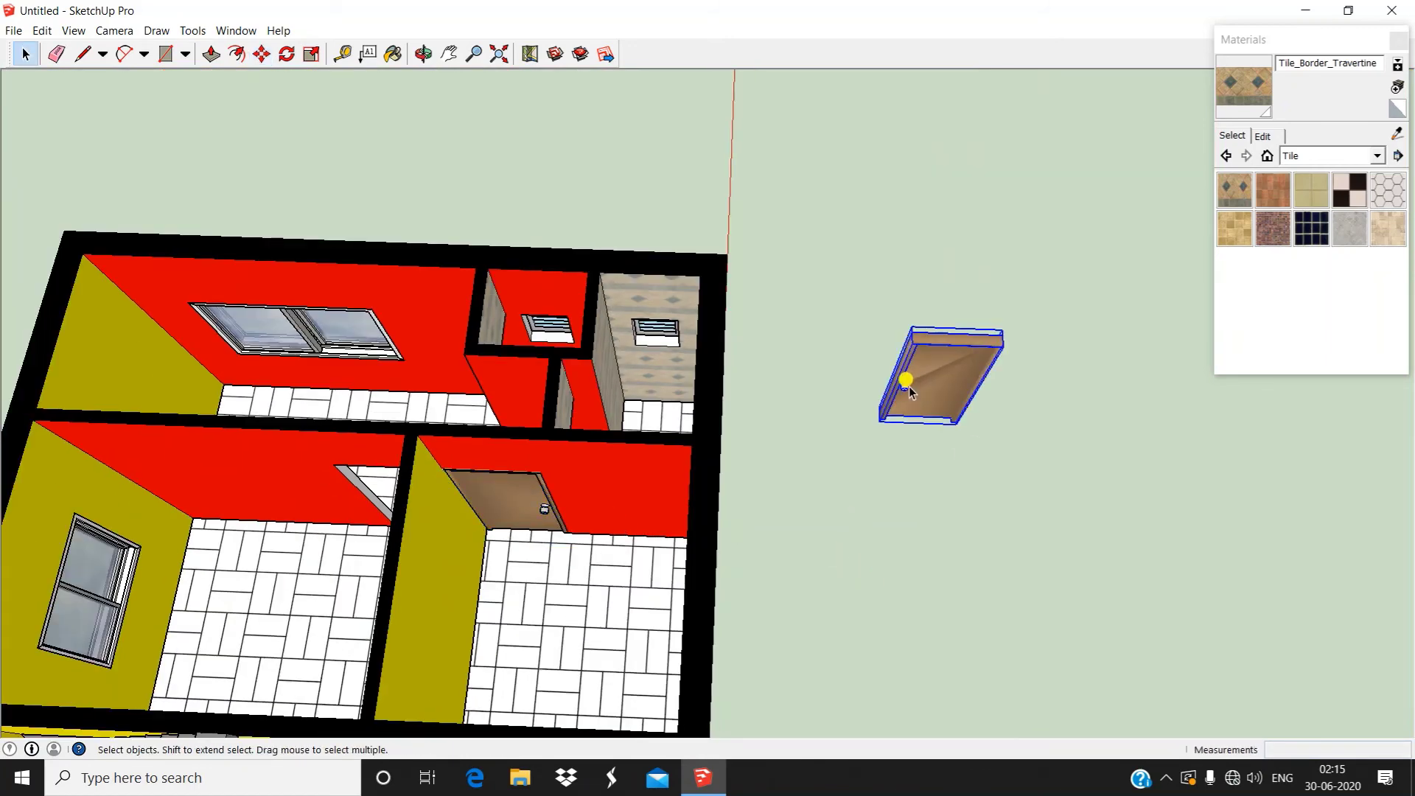
Move the remaining wooden door by its bottom frame corner into the opening in the yellow staircase passage wall
{"action": "left_click", "coordinate": [262, 57]}
{"action": "scroll", "coordinate": [844, 332], "scroll_direction": "up", "scroll_amount": 5}
{"action": "middle_click_drag", "start_coordinate": [880, 390], "coordinate": [869, 337]}
{"action": "scroll", "coordinate": [866, 336], "scroll_direction": "up", "scroll_amount": 2}
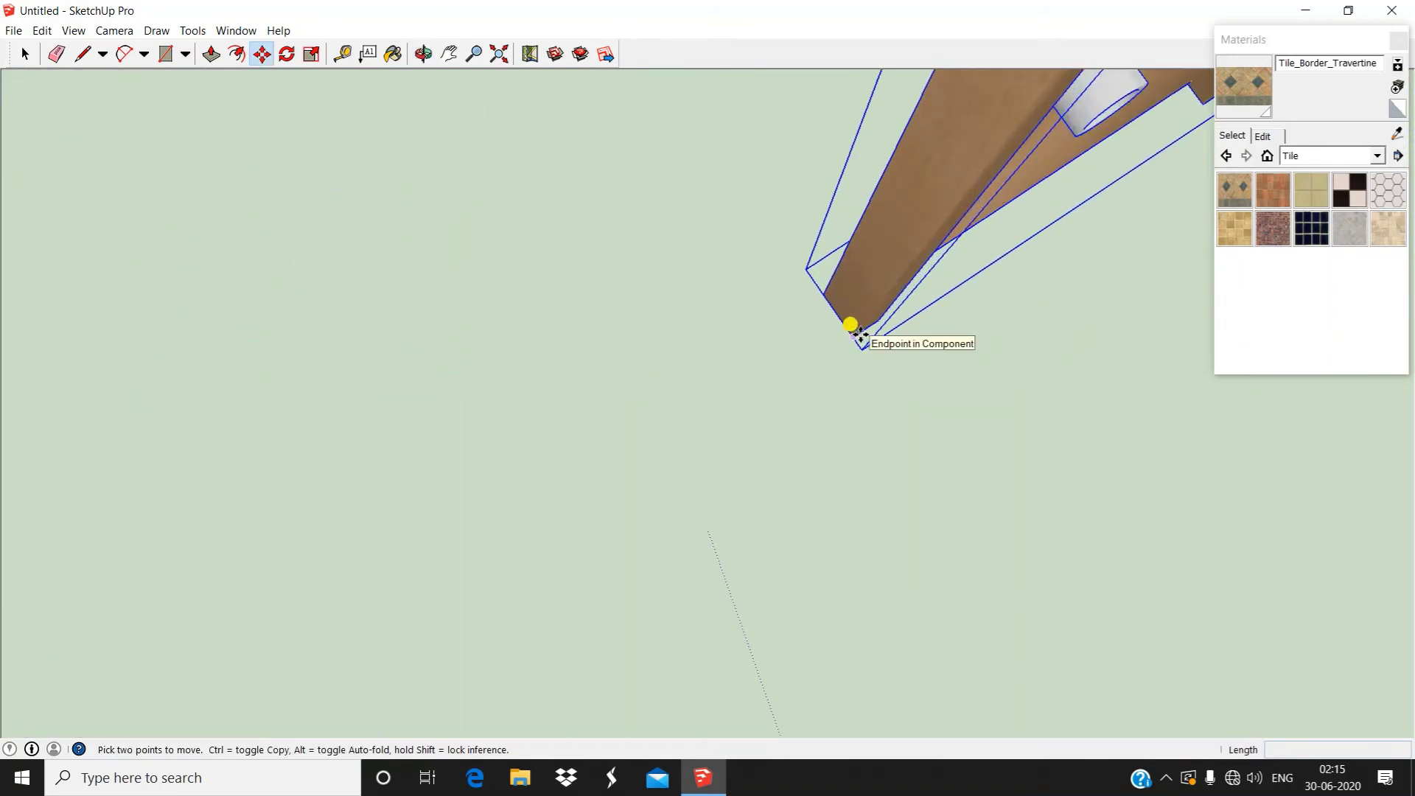
{"action": "left_click", "coordinate": [854, 335]}
{"action": "scroll", "coordinate": [749, 341], "scroll_direction": "down", "scroll_amount": 6}
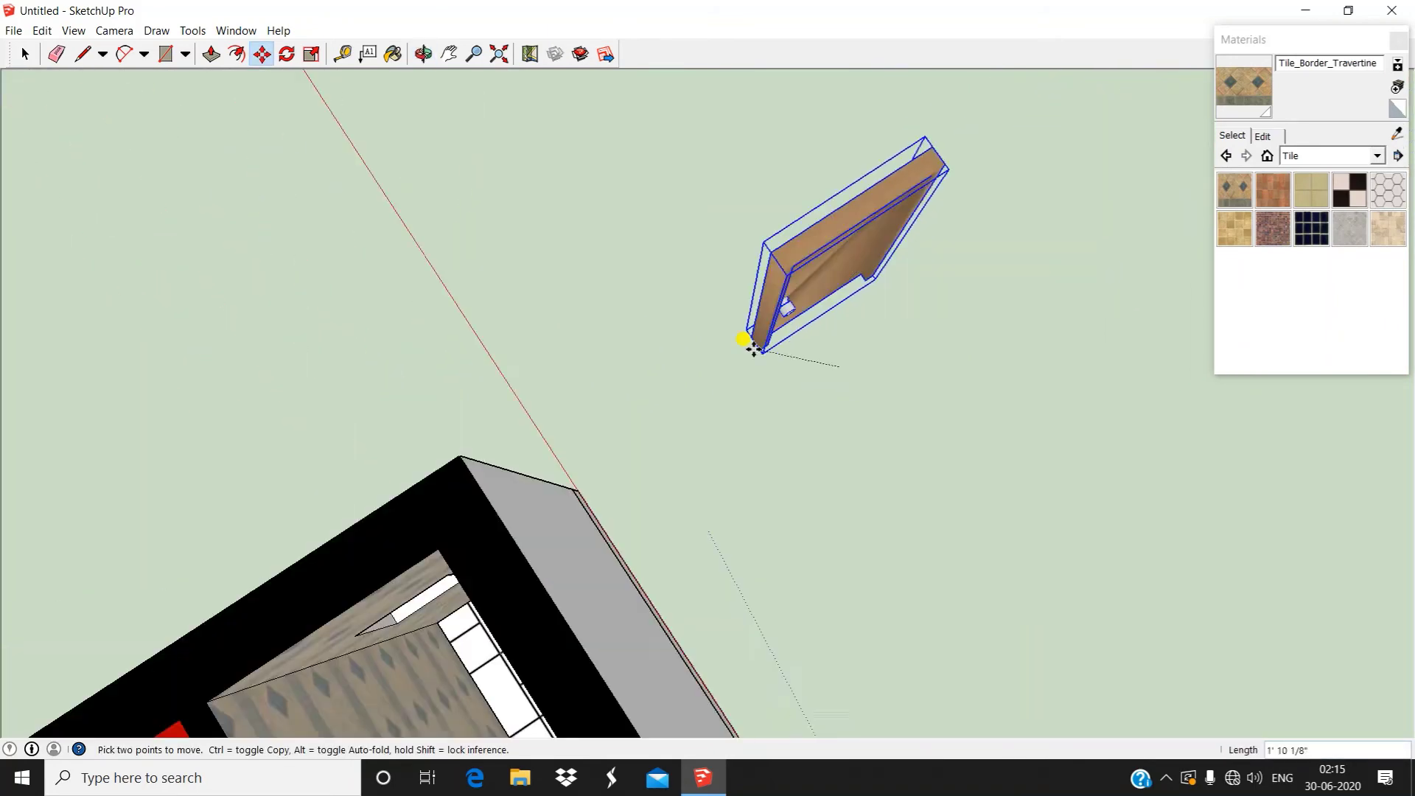
{"action": "scroll", "coordinate": [755, 358], "scroll_direction": "up", "scroll_amount": 3}
{"action": "scroll", "coordinate": [755, 357], "scroll_direction": "up", "scroll_amount": 3}
{"action": "middle_click_drag", "start_coordinate": [584, 317], "coordinate": [594, 562]}
{"action": "scroll", "coordinate": [594, 562], "scroll_direction": "up", "scroll_amount": 2}
{"action": "left_click", "coordinate": [549, 582]}
{"action": "scroll", "coordinate": [550, 582], "scroll_direction": "up", "scroll_amount": 5}
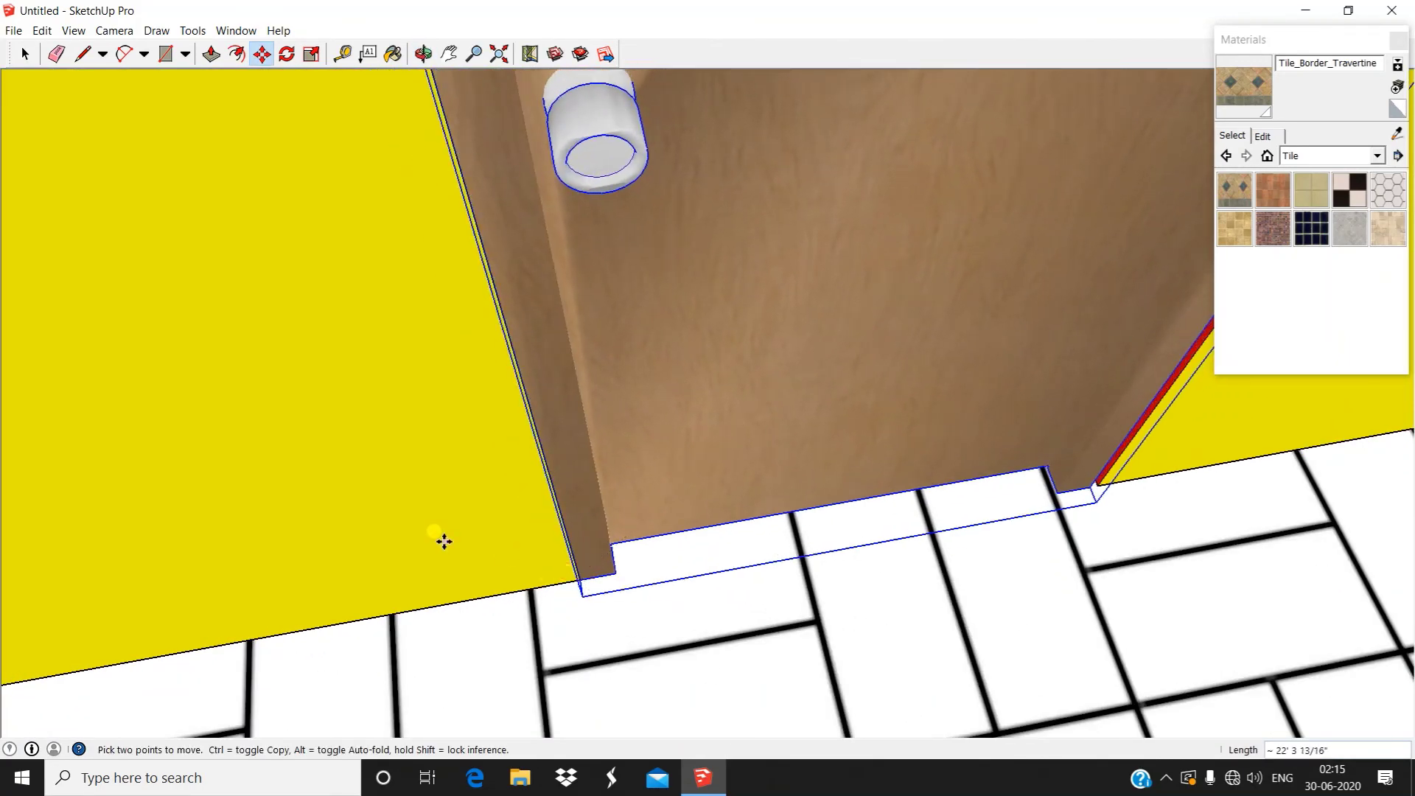
Scale the staircase passage door along its width so it closes the gap at the opening's side
{"action": "scroll", "coordinate": [443, 542], "scroll_direction": "down", "scroll_amount": 4}
{"action": "middle_click_drag", "start_coordinate": [474, 496], "coordinate": [537, 364]}
{"action": "scroll", "coordinate": [641, 361], "scroll_direction": "up", "scroll_amount": 2}
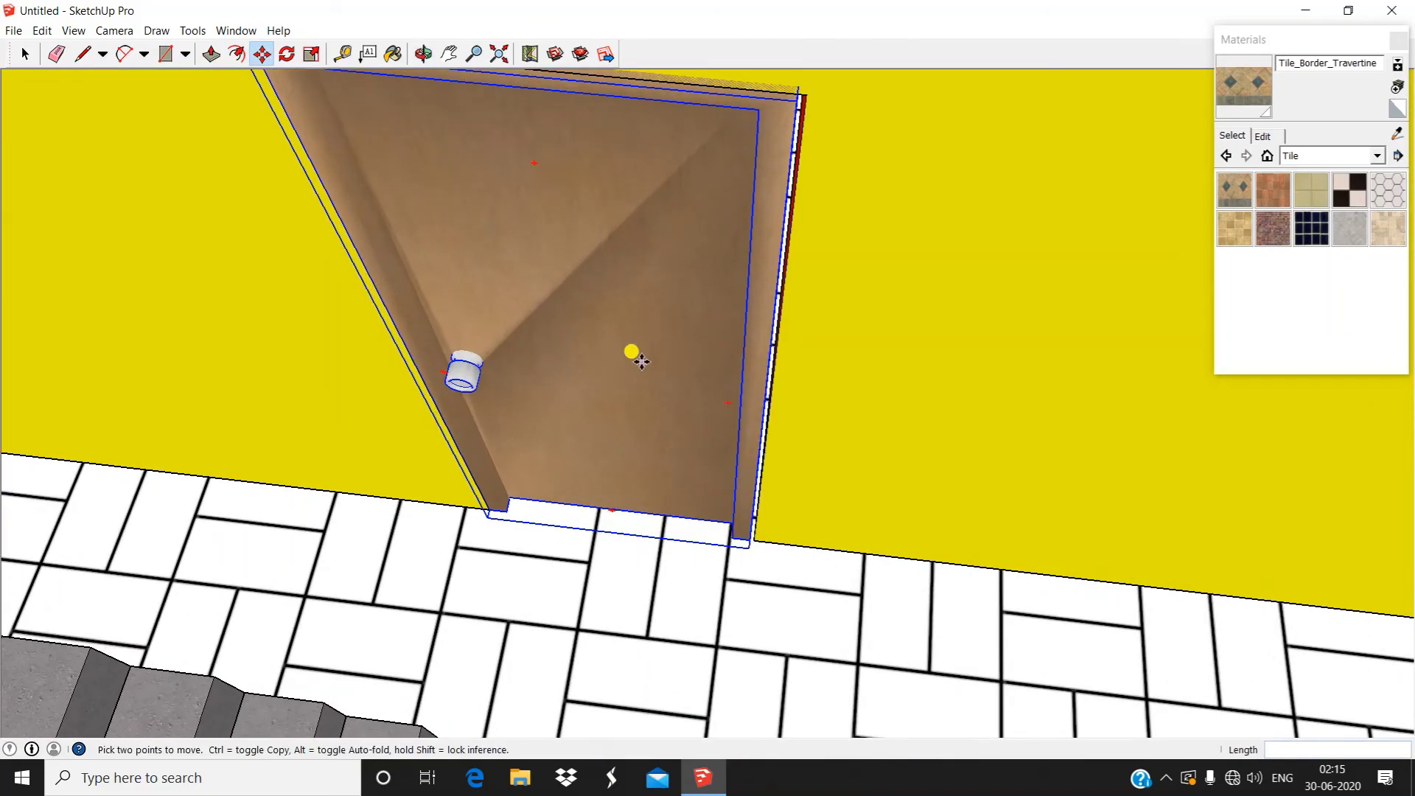
{"action": "key", "text": "space"}
{"action": "scroll", "coordinate": [710, 329], "scroll_direction": "down", "scroll_amount": 4}
{"action": "middle_click_drag", "start_coordinate": [710, 329], "coordinate": [733, 388]}
{"action": "scroll", "coordinate": [723, 364], "scroll_direction": "up", "scroll_amount": 3}
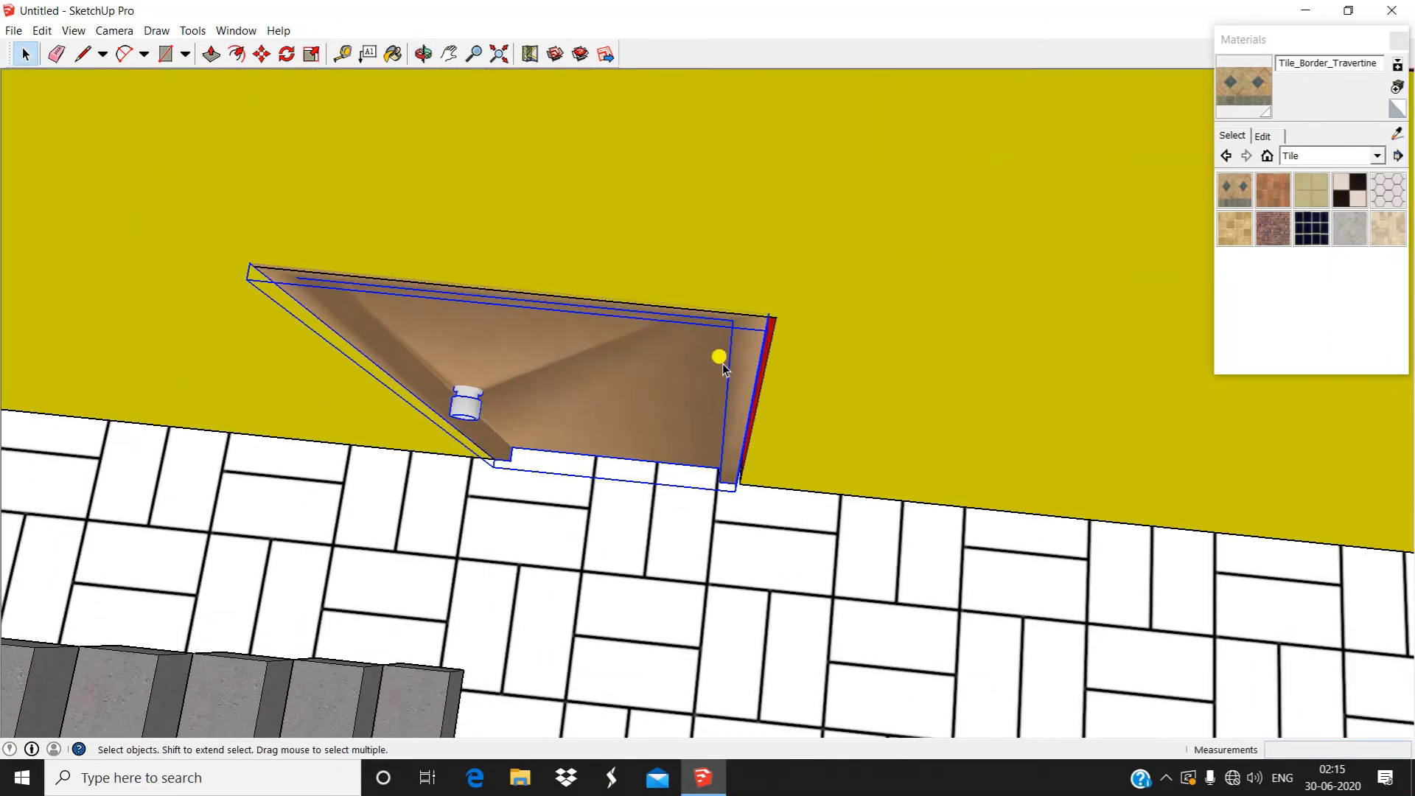
{"action": "scroll", "coordinate": [718, 357], "scroll_direction": "up", "scroll_amount": 2}
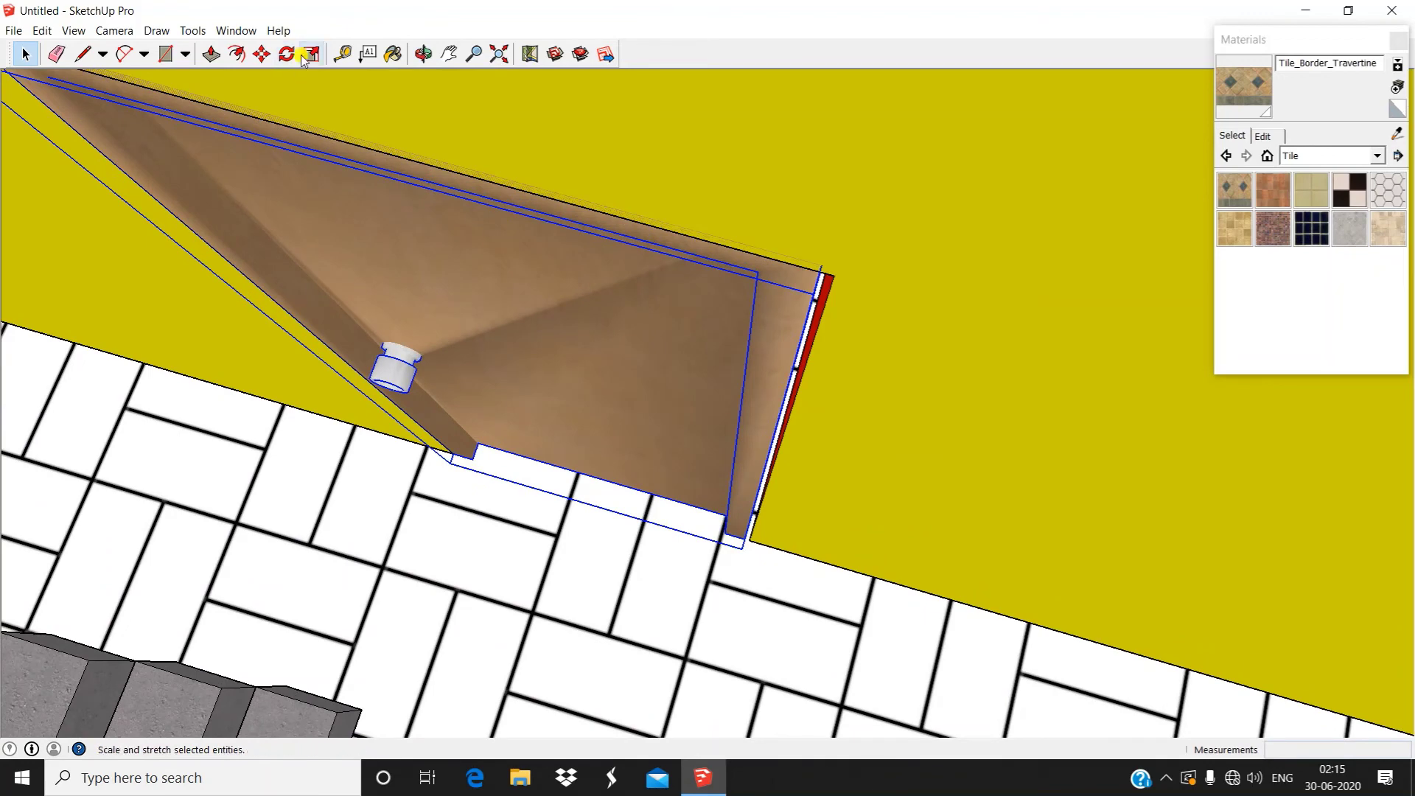
{"action": "middle_click_drag", "start_coordinate": [448, 291], "coordinate": [496, 410]}
{"action": "scroll", "coordinate": [736, 411], "scroll_direction": "up", "scroll_amount": 4}
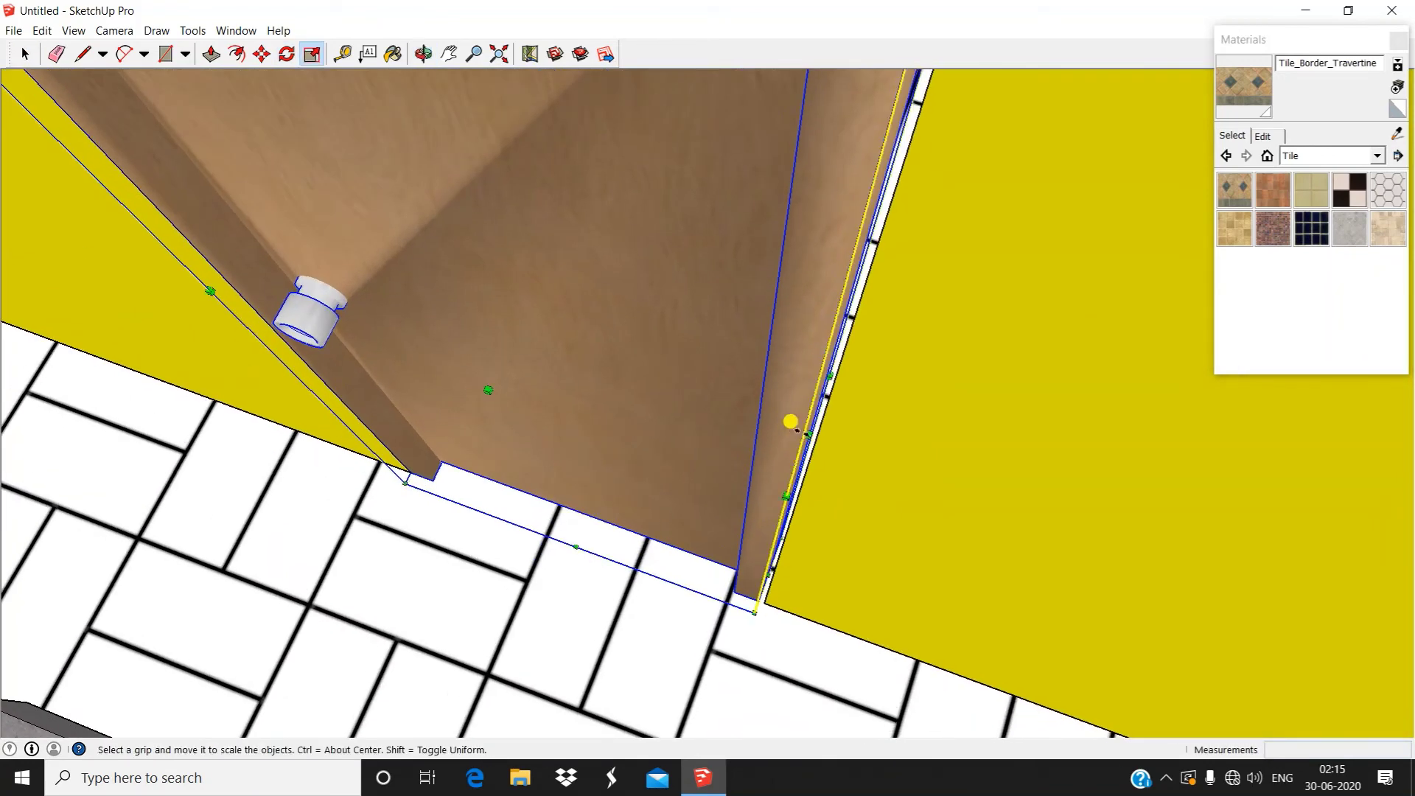
{"action": "left_click_drag", "start_coordinate": [801, 437], "coordinate": [809, 392]}
{"action": "scroll", "coordinate": [809, 392], "scroll_direction": "down", "scroll_amount": 10}
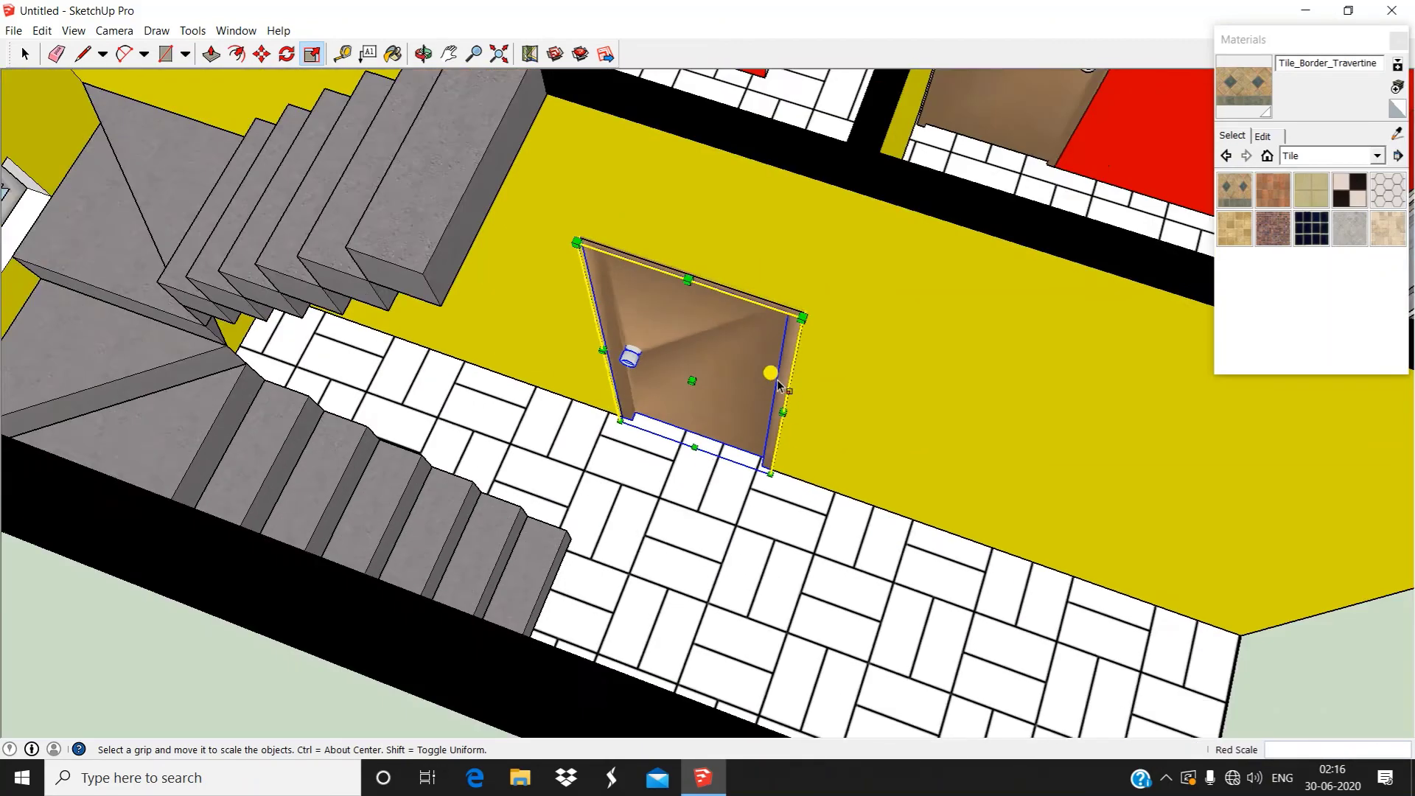
{"action": "key", "text": "space"}
Examine the fitted door in the front room's red wall and the whole house from above
{"action": "middle_click_drag", "start_coordinate": [1082, 549], "coordinate": [701, 420]}
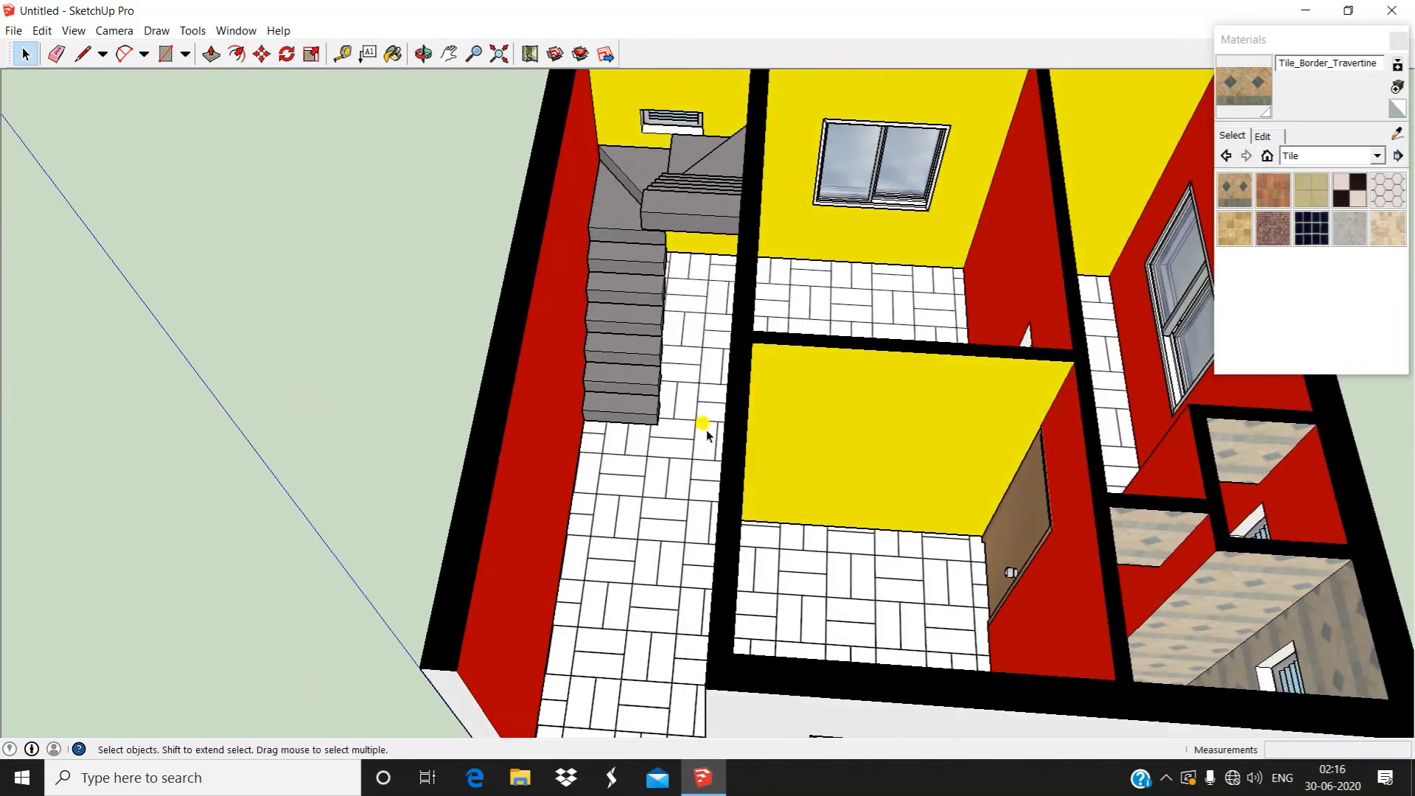
{"action": "scroll", "coordinate": [837, 575], "scroll_direction": "up", "scroll_amount": 5}
{"action": "scroll", "coordinate": [1102, 475], "scroll_direction": "down", "scroll_amount": 5}
{"action": "scroll", "coordinate": [901, 547], "scroll_direction": "up", "scroll_amount": 10}
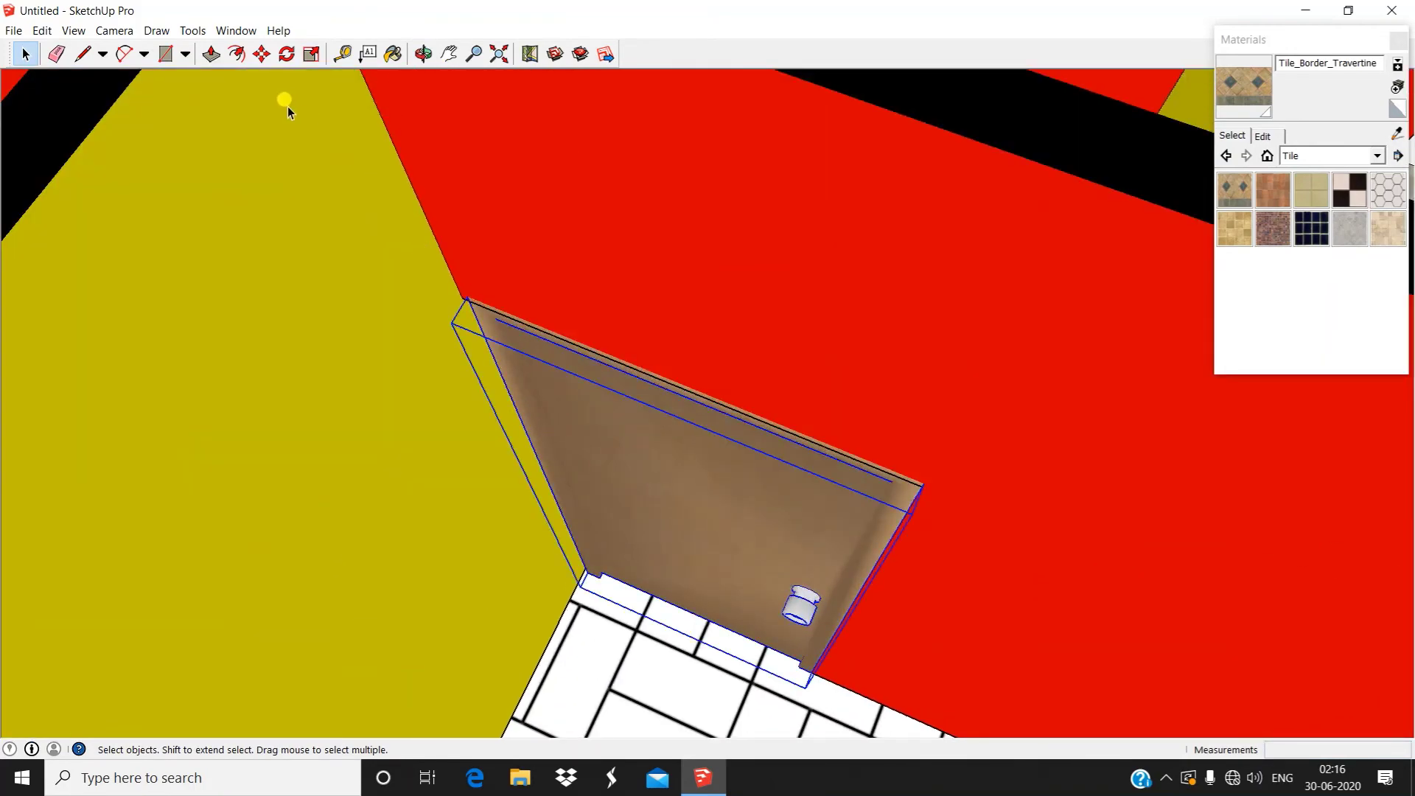
{"action": "scroll", "coordinate": [631, 723], "scroll_direction": "down", "scroll_amount": 10}
{"action": "middle_click_drag", "start_coordinate": [1054, 696], "coordinate": [426, 332]}
{"action": "scroll", "coordinate": [426, 332], "scroll_direction": "down", "scroll_amount": 5}
{"action": "middle_click_drag", "start_coordinate": [516, 354], "coordinate": [515, 678]}
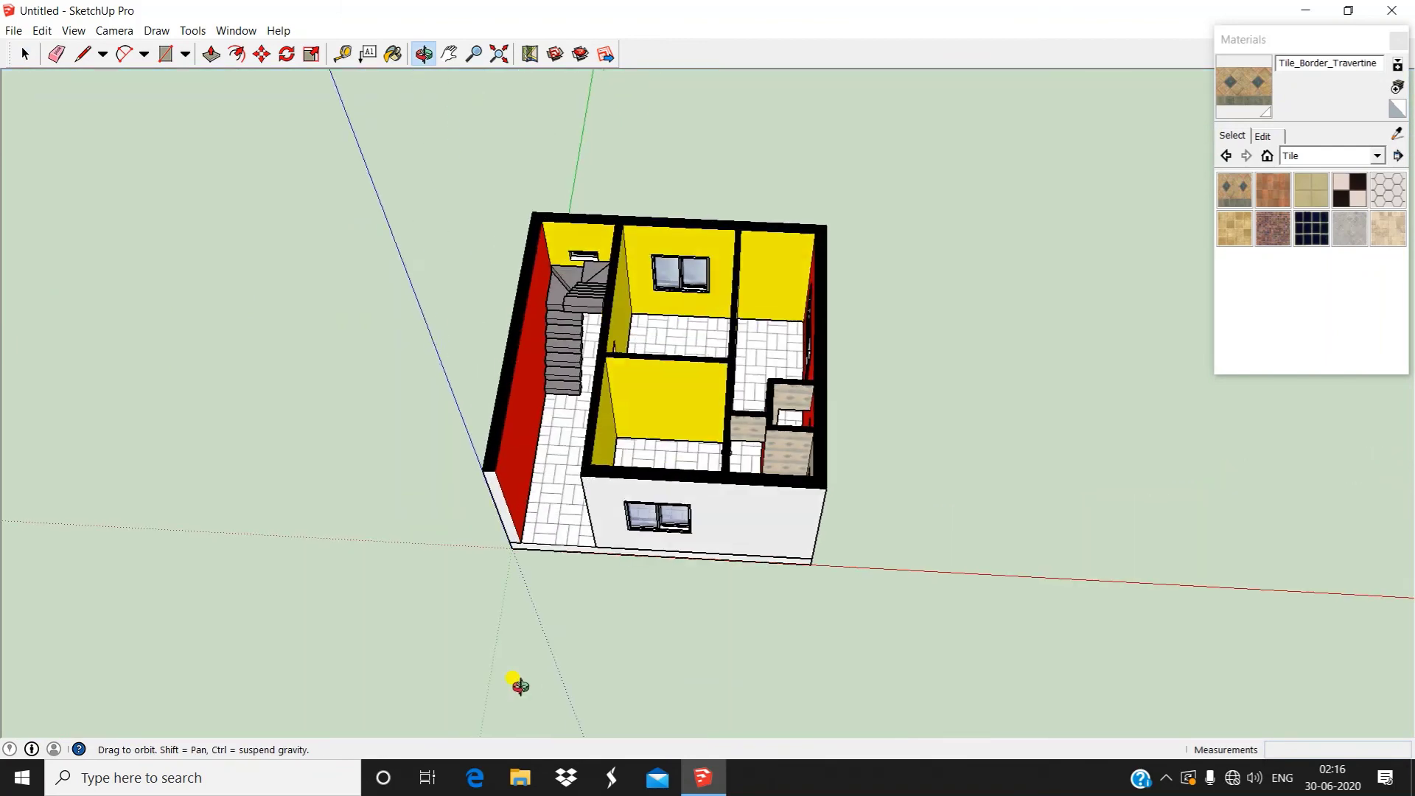
{"action": "scroll", "coordinate": [656, 303], "scroll_direction": "up", "scroll_amount": 5}
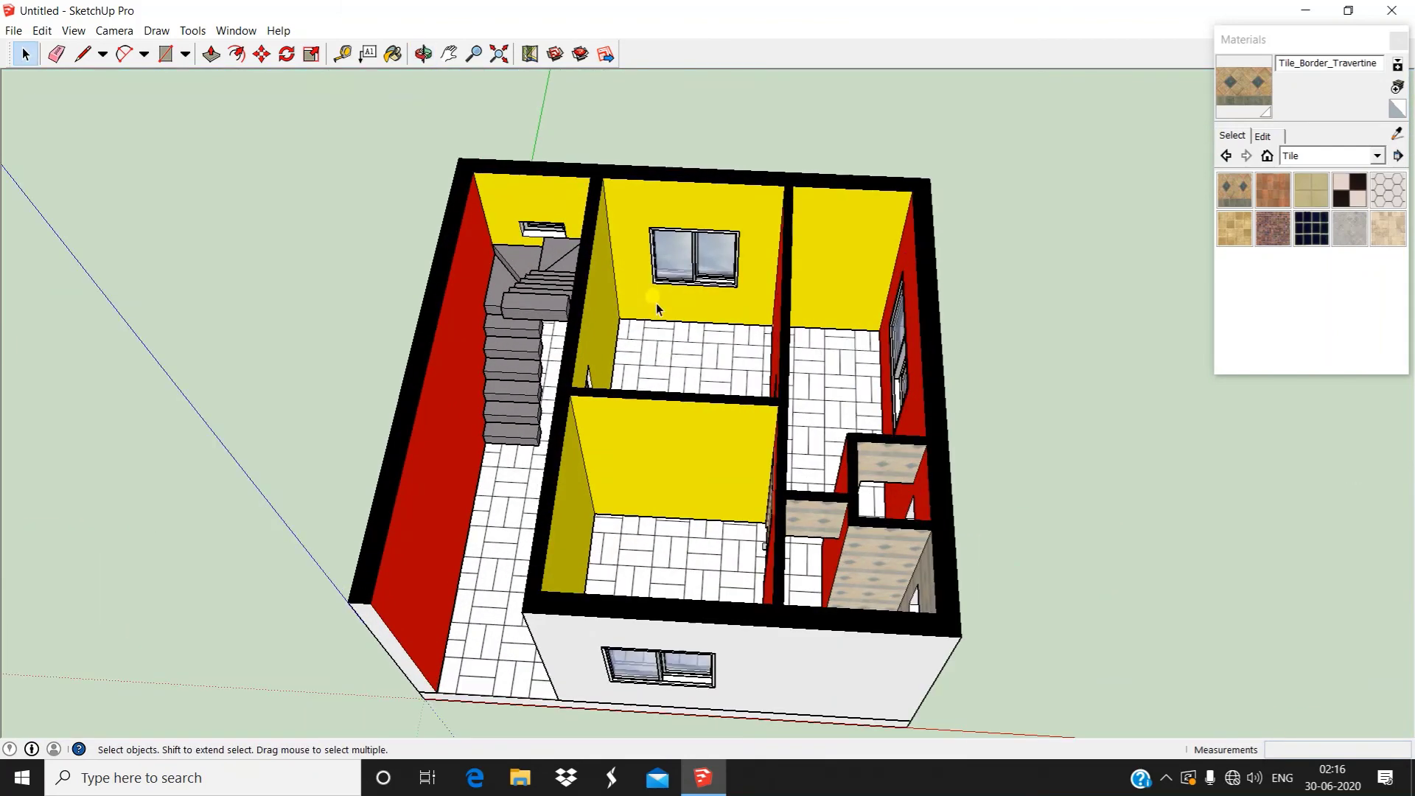
Import the L-shaped sofa from the Sketchup Components folder and place it on the open ground beside the house
{"action": "left_click", "coordinate": [9, 31]}
{"action": "left_click", "coordinate": [44, 261]}
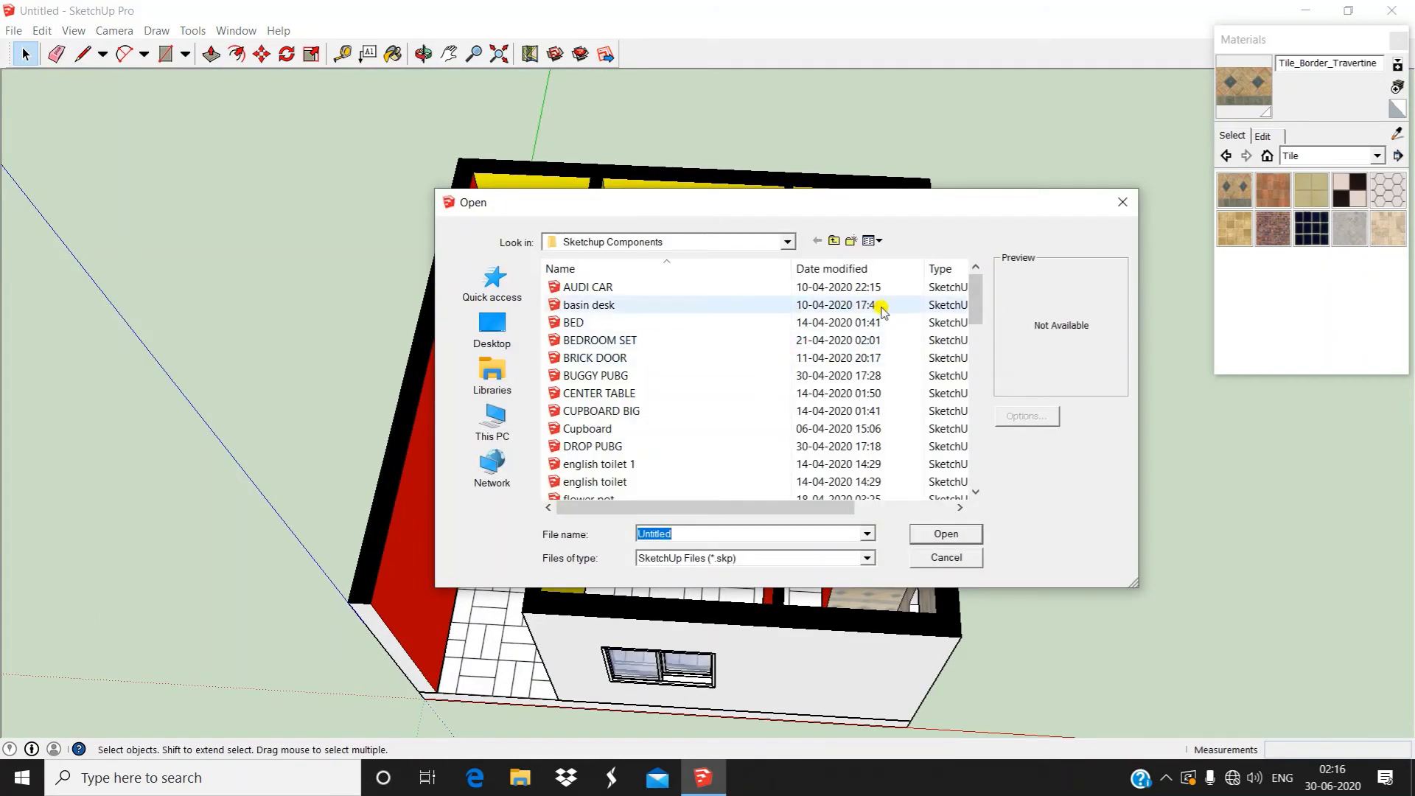
{"action": "scroll", "coordinate": [683, 401], "scroll_direction": "down", "scroll_amount": 2}
{"action": "scroll", "coordinate": [683, 404], "scroll_direction": "down", "scroll_amount": 3}
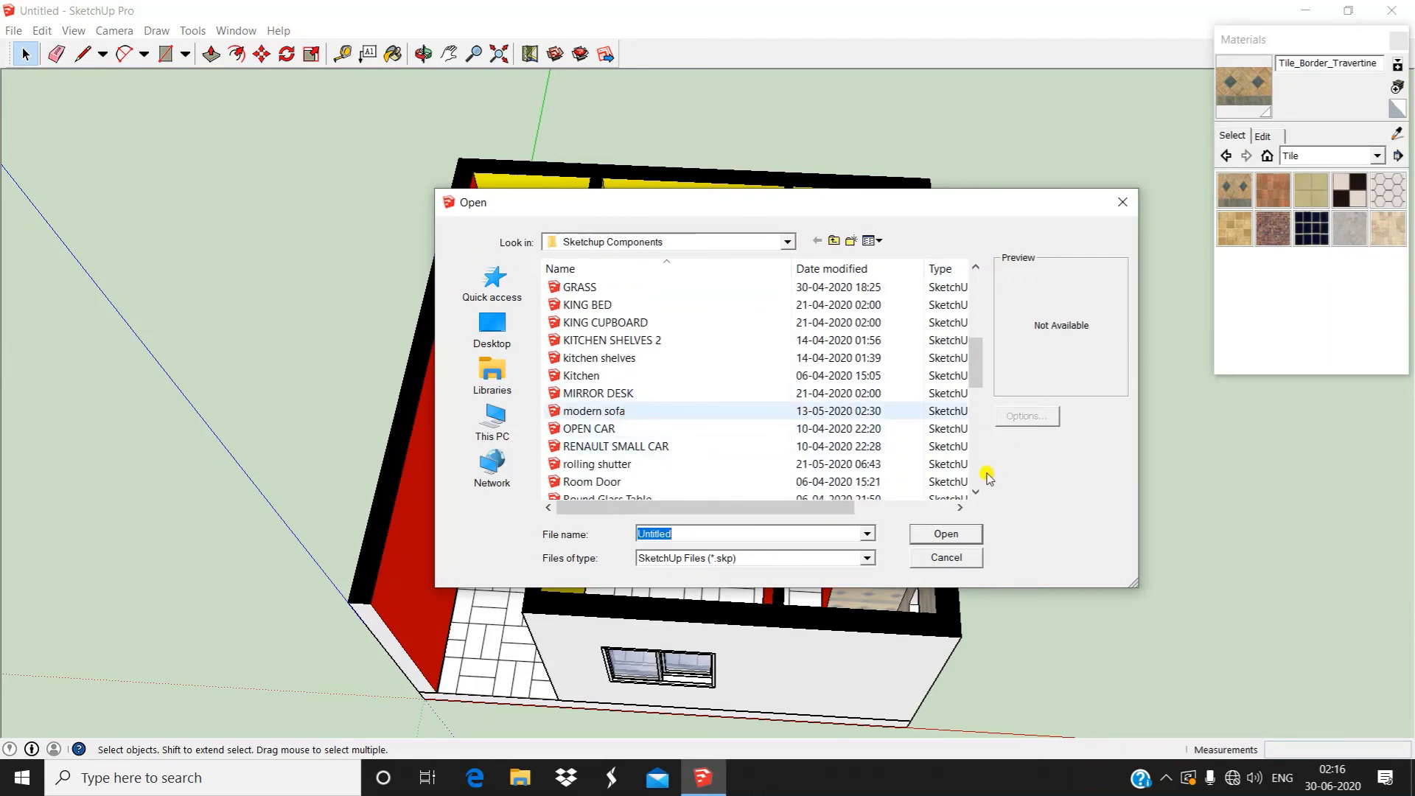
{"action": "left_click", "coordinate": [947, 534]}
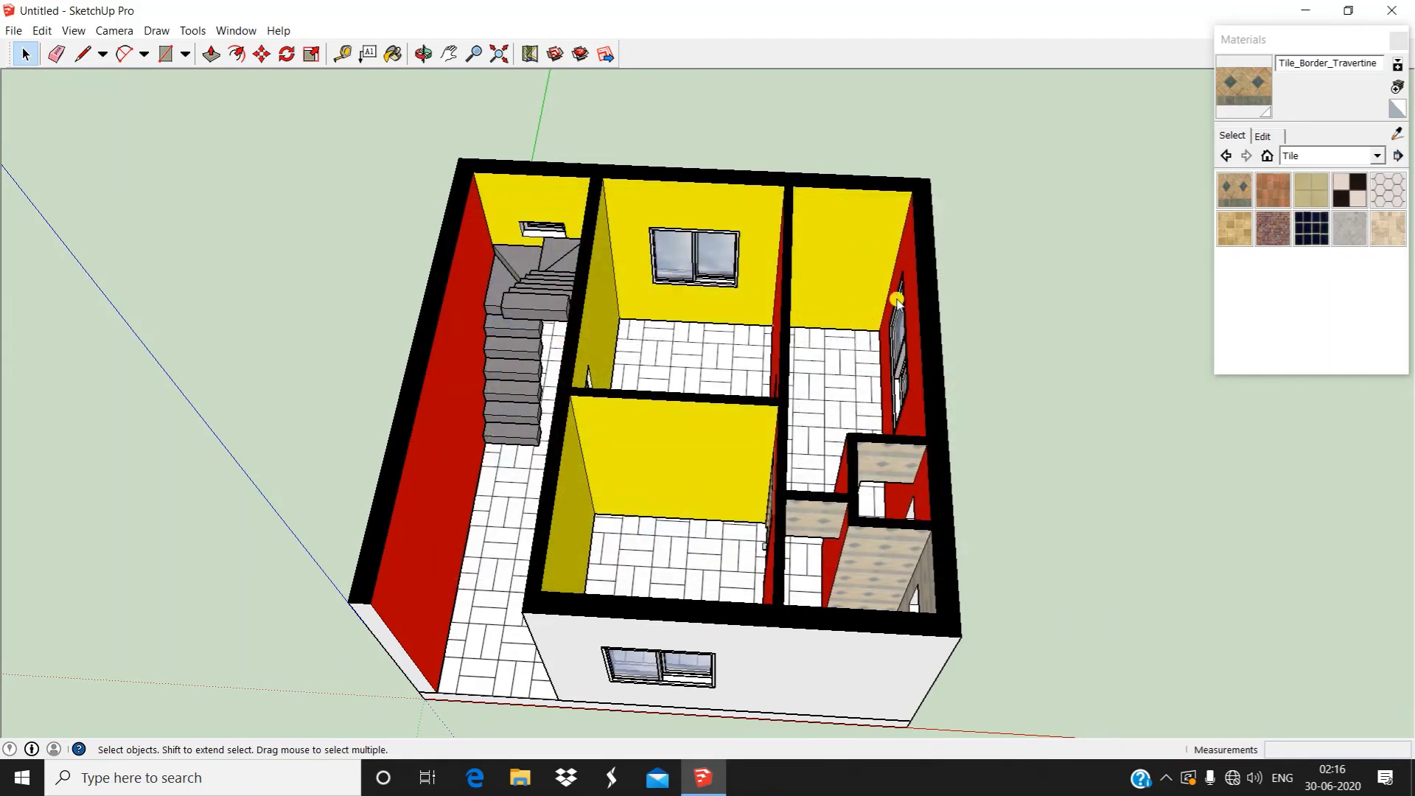
{"action": "scroll", "coordinate": [1024, 339], "scroll_direction": "down", "scroll_amount": 1}
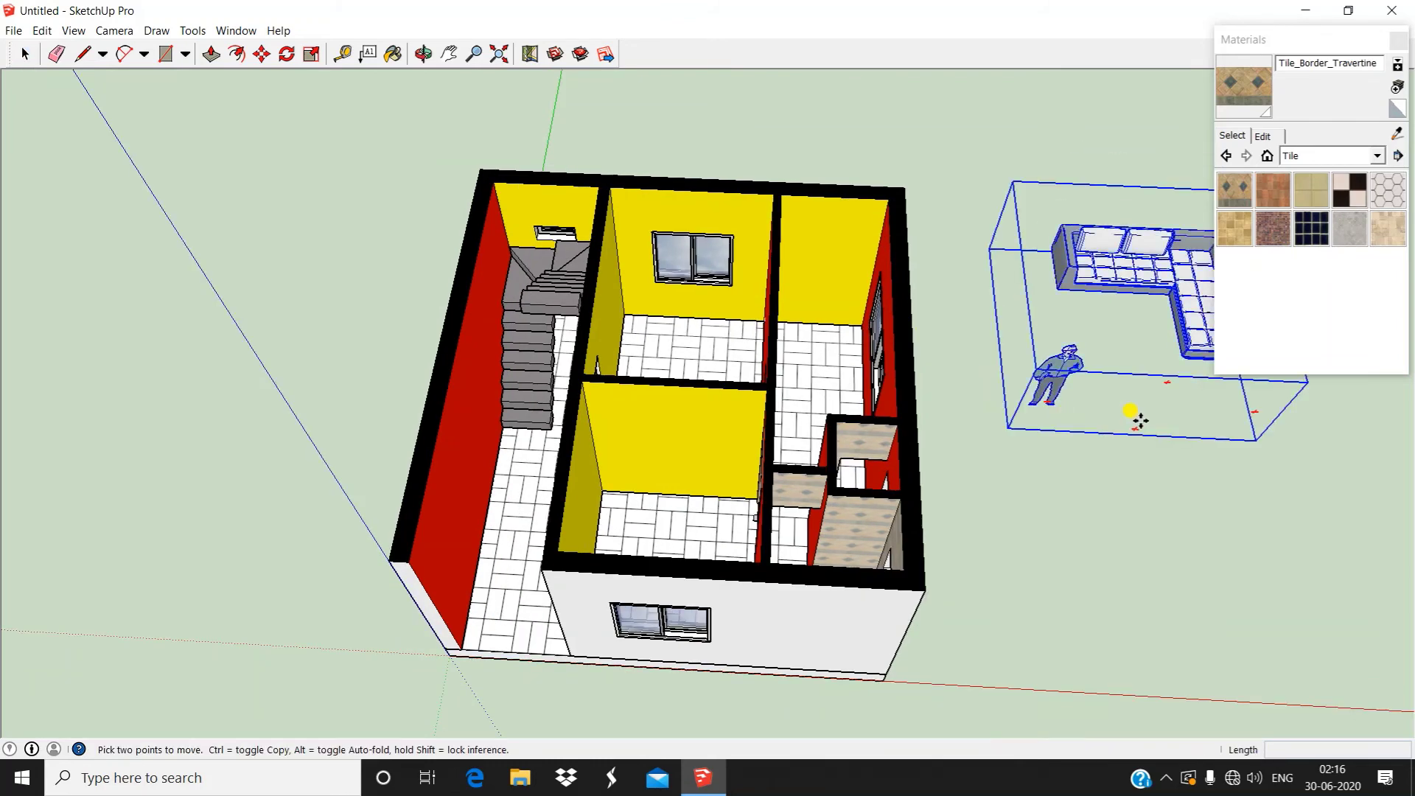
Delete the standing human figure from inside the imported sofa component, keeping only the L-shaped sofa
{"action": "middle_click_drag", "start_coordinate": [1140, 421], "coordinate": [889, 455], "text": "shift"}
{"action": "double_click", "coordinate": [841, 419]}
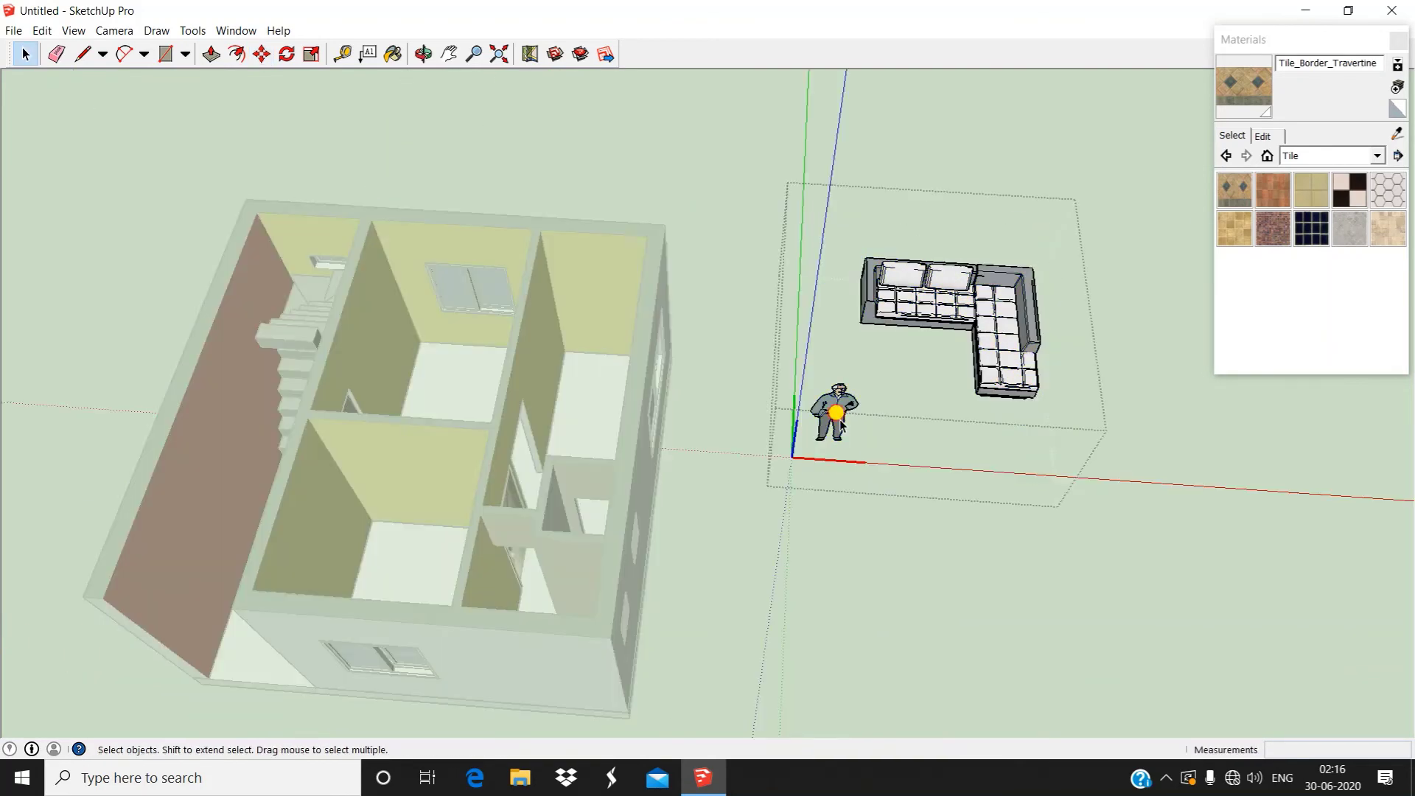
{"action": "left_click", "coordinate": [950, 566]}
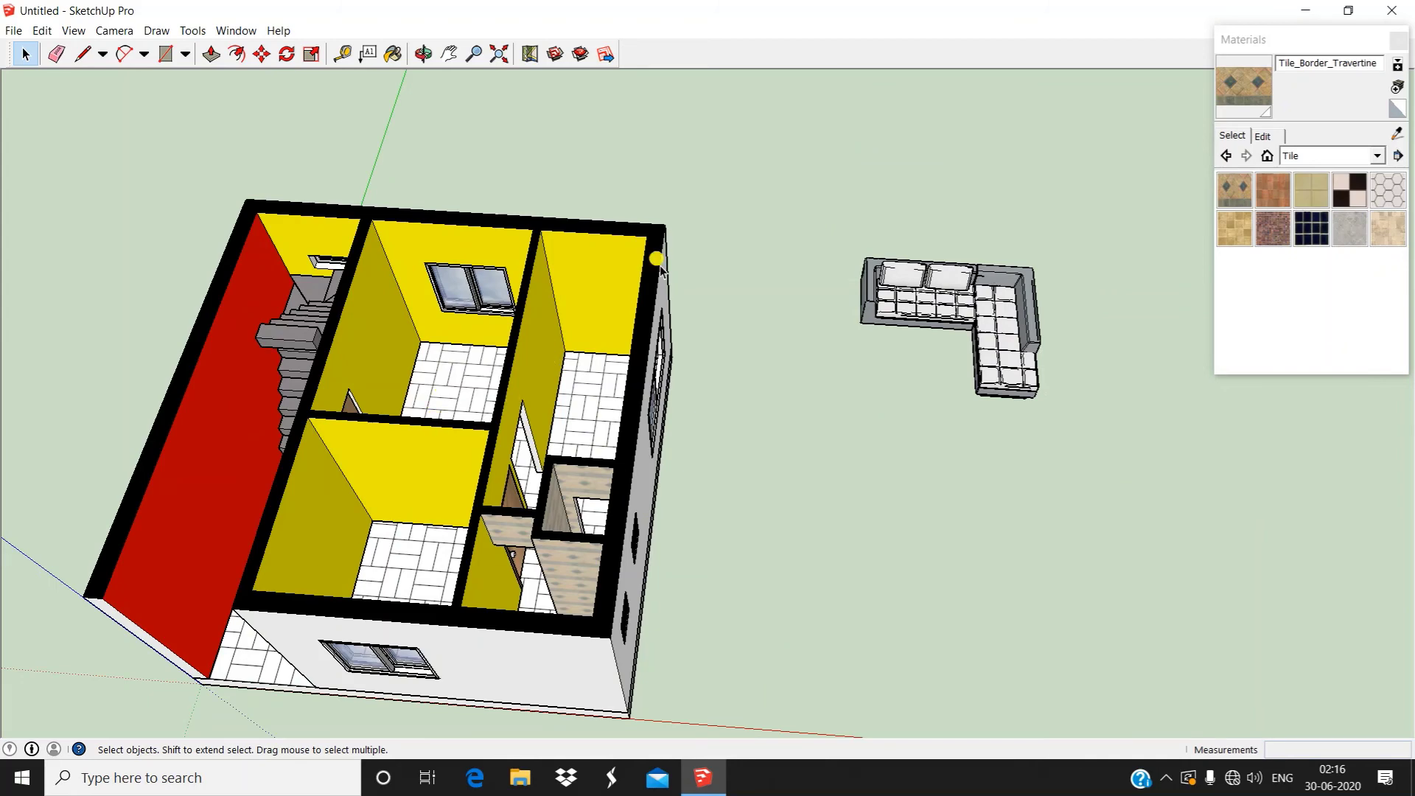
{"action": "middle_click_drag", "start_coordinate": [659, 269], "coordinate": [809, 370]}
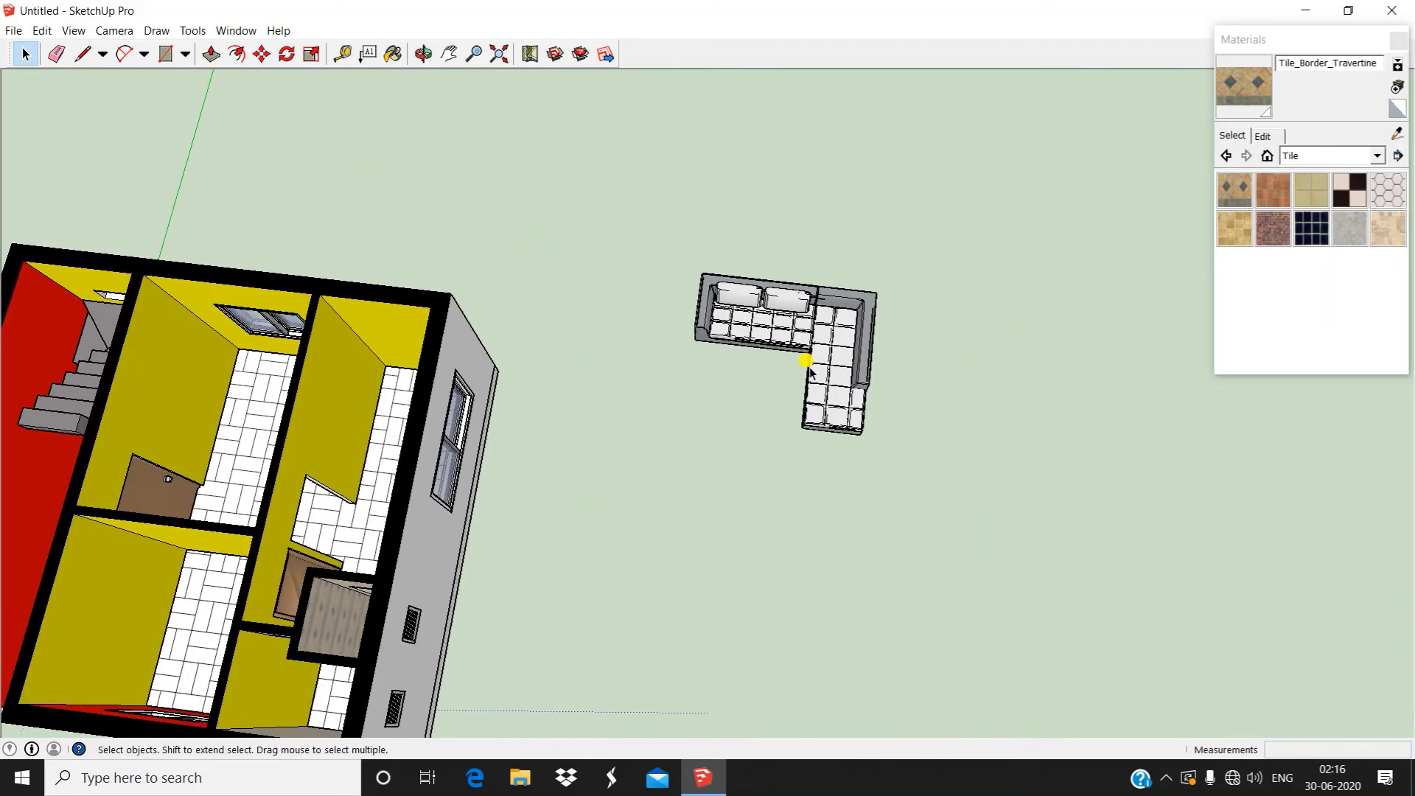
Rotate the L-shaped sofa a quarter turn on the ground plane to match the layout of the room beside the staircase
{"action": "left_click", "coordinate": [285, 56]}
{"action": "middle_click_drag", "start_coordinate": [708, 346], "coordinate": [815, 383]}
{"action": "scroll", "coordinate": [805, 335], "scroll_direction": "up", "scroll_amount": 5}
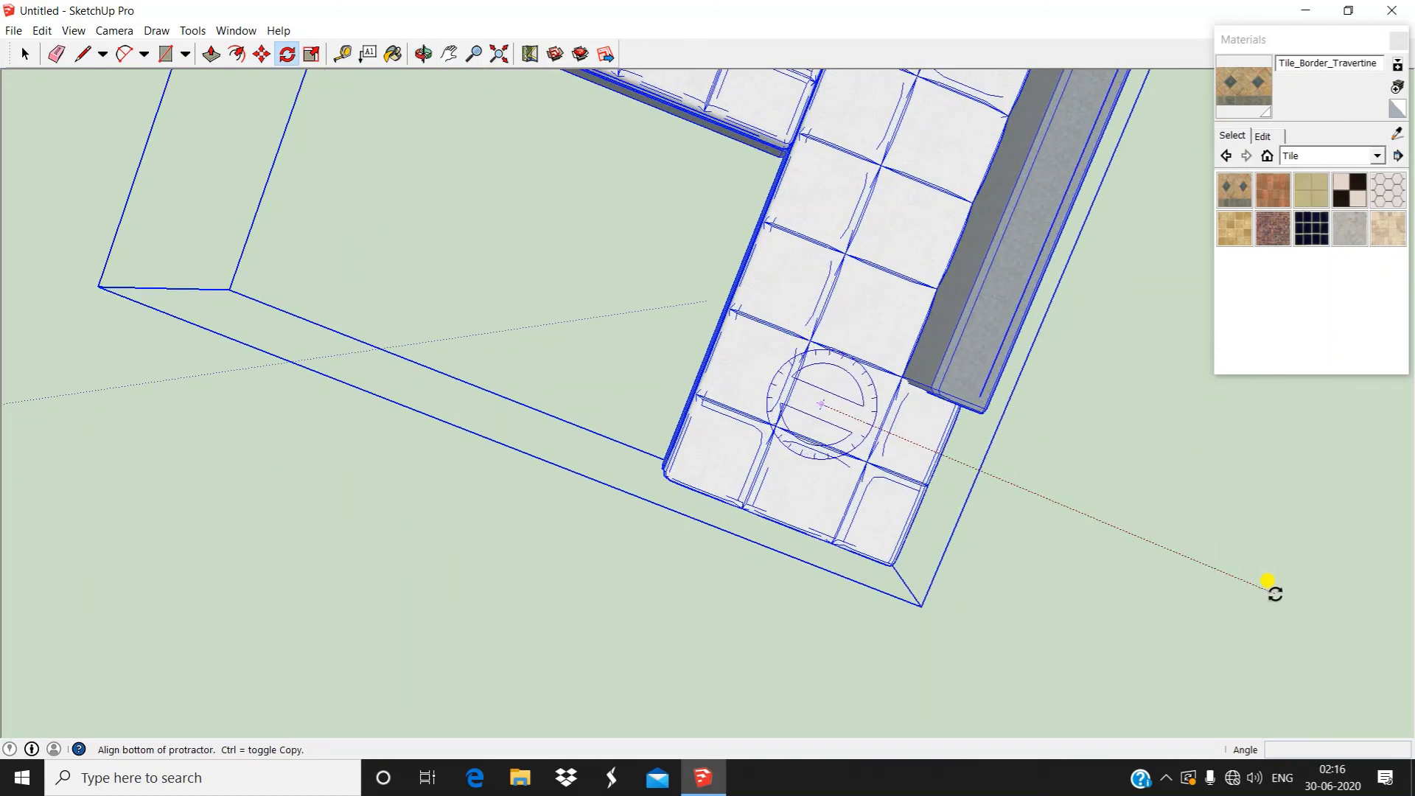
{"action": "left_click", "coordinate": [1280, 574]}
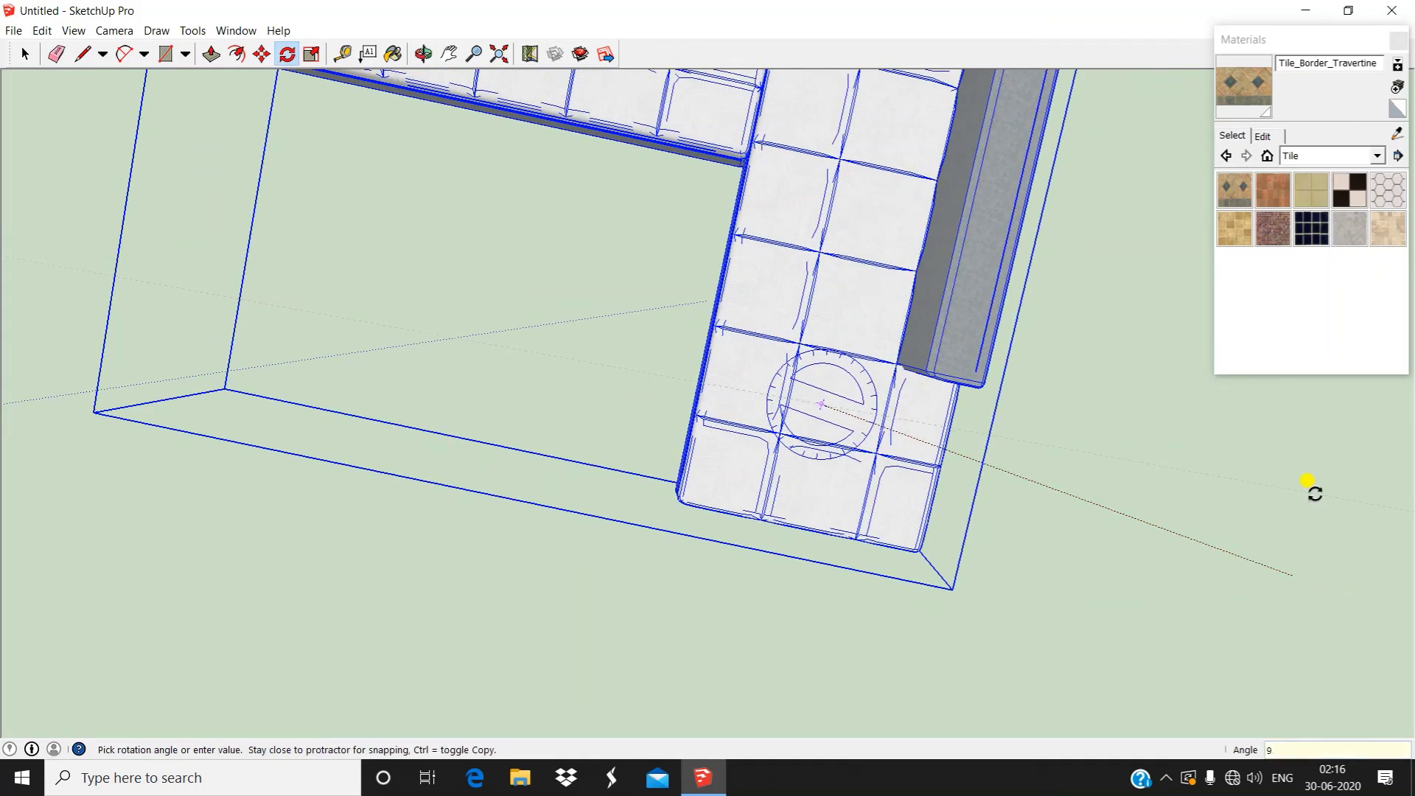
{"action": "left_click", "coordinate": [1315, 492]}
{"action": "scroll", "coordinate": [1304, 443], "scroll_direction": "down", "scroll_amount": 5}
{"action": "key", "text": "space"}
Move the sofa by its lower back corner onto the top inner wall corner of the room beside the staircase
{"action": "middle_click_drag", "start_coordinate": [1042, 404], "coordinate": [274, 6]}
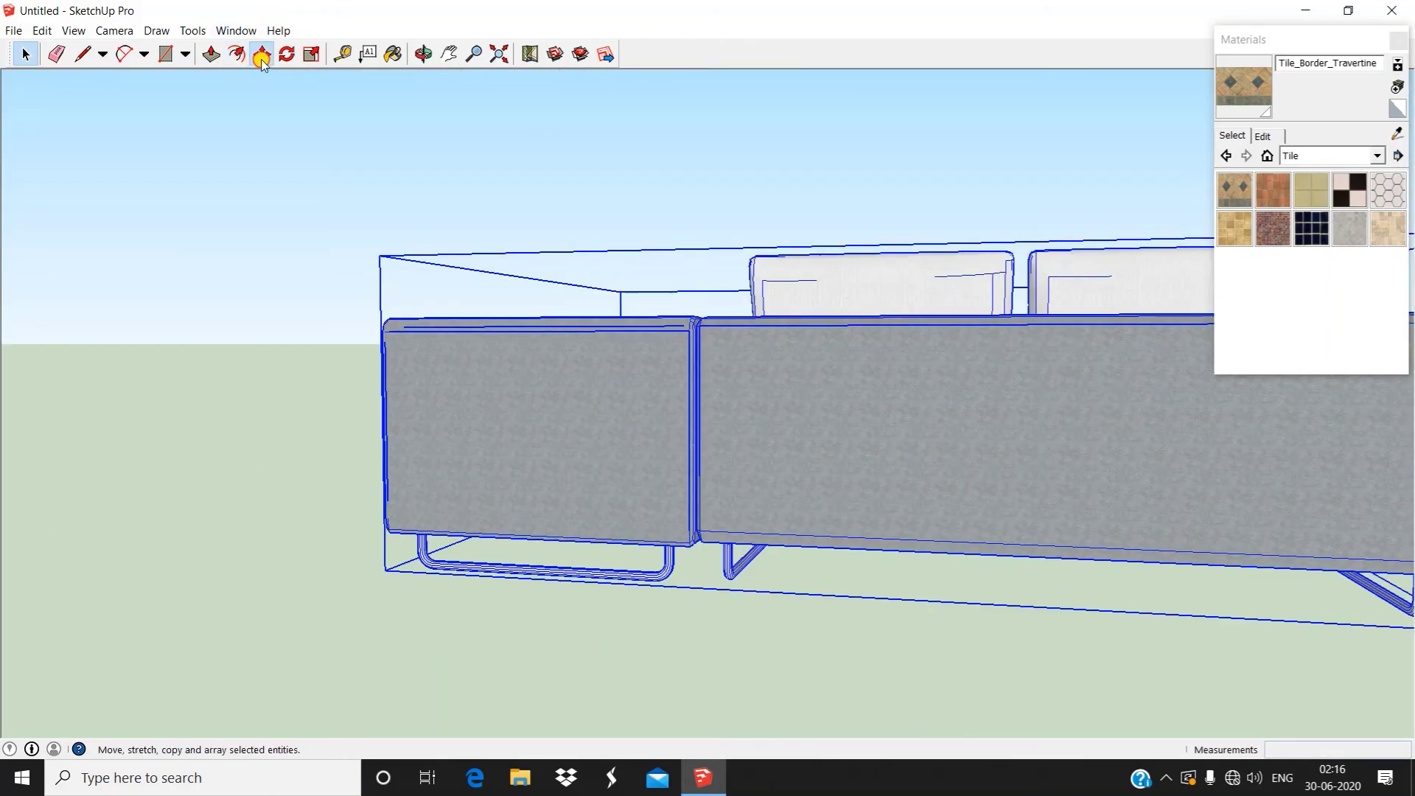
{"action": "middle_click_drag", "start_coordinate": [372, 328], "coordinate": [656, 594]}
{"action": "scroll", "coordinate": [641, 584], "scroll_direction": "up", "scroll_amount": 8}
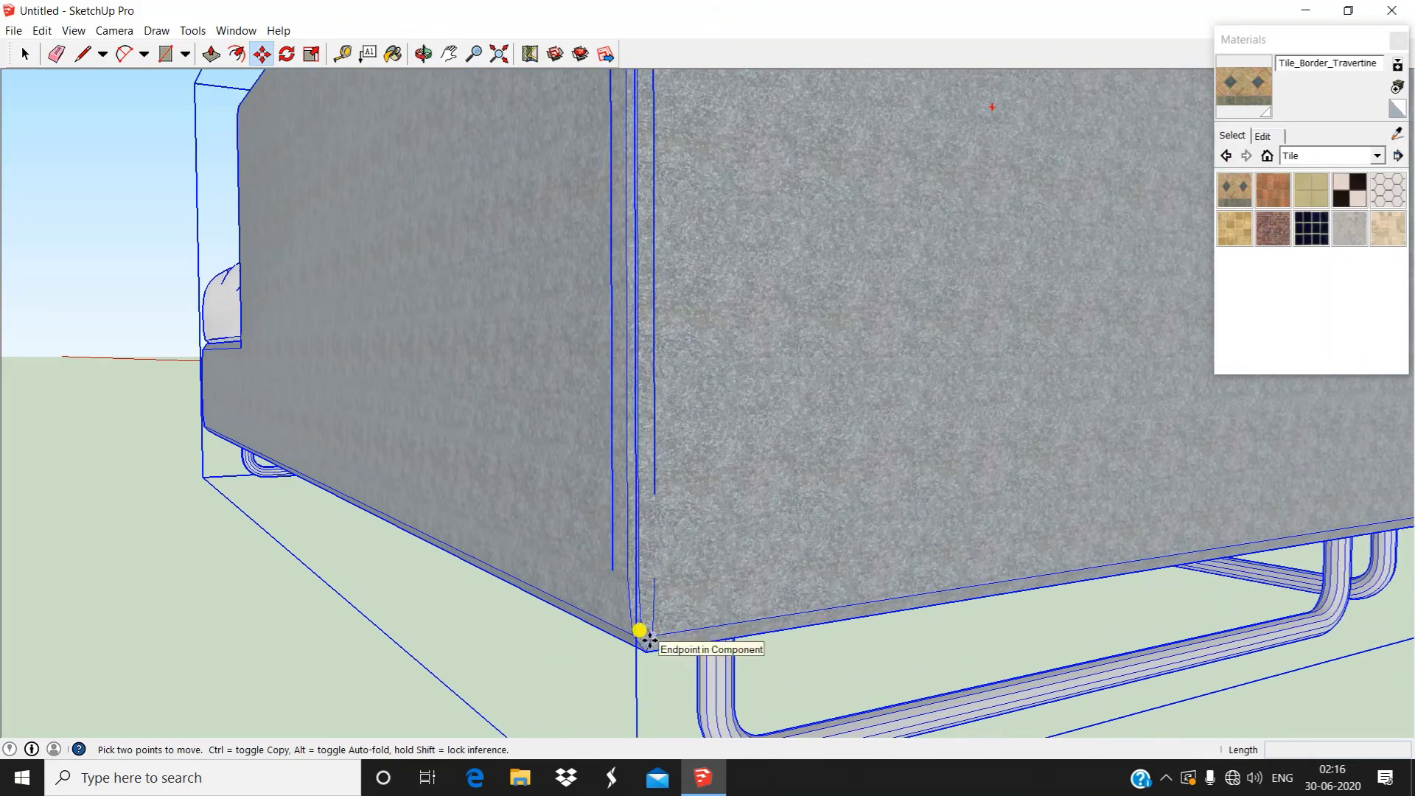
{"action": "left_click", "coordinate": [640, 632]}
{"action": "scroll", "coordinate": [808, 562], "scroll_direction": "down", "scroll_amount": 6}
{"action": "middle_click_drag", "start_coordinate": [891, 445], "coordinate": [739, 653]}
{"action": "scroll", "coordinate": [589, 472], "scroll_direction": "down", "scroll_amount": 5}
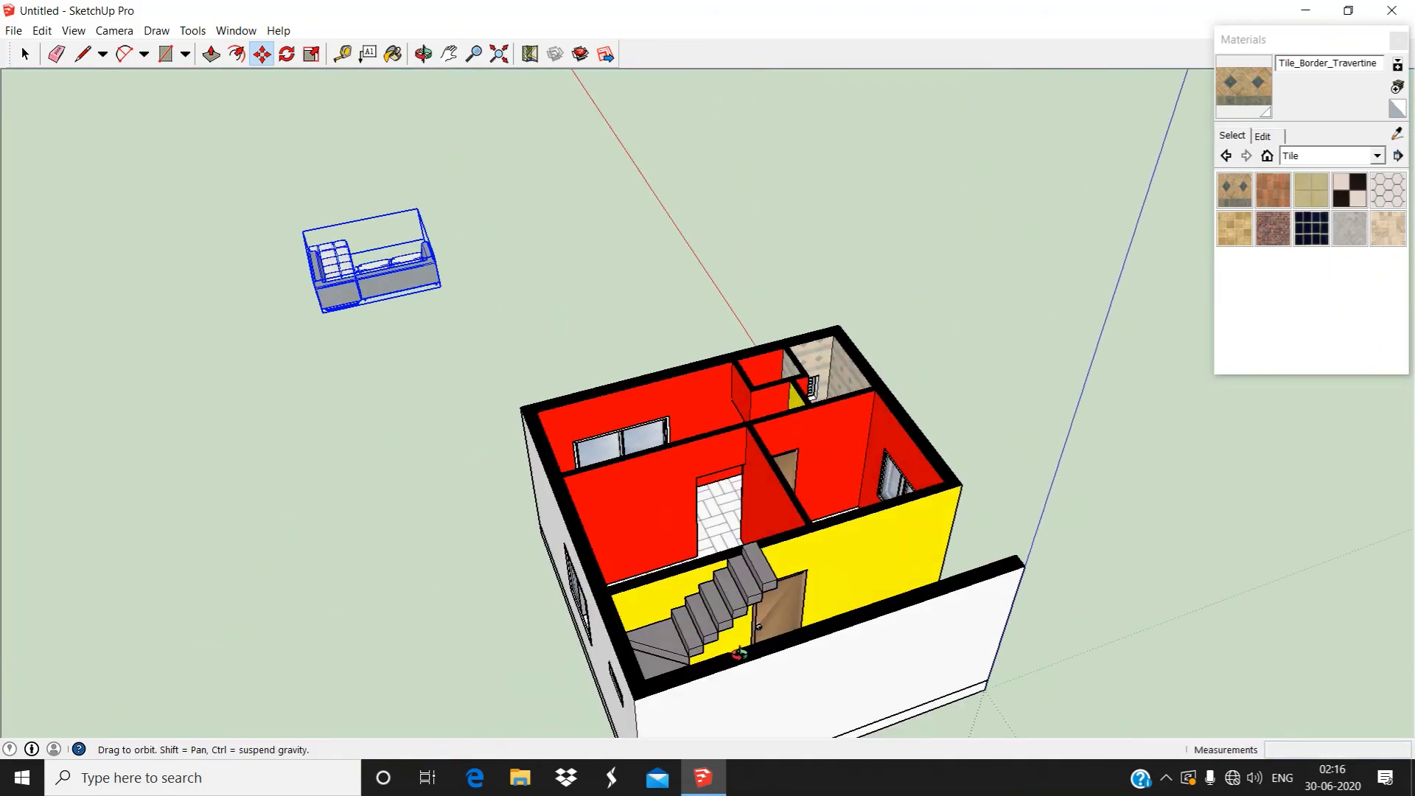
{"action": "scroll", "coordinate": [599, 530], "scroll_direction": "up", "scroll_amount": 10}
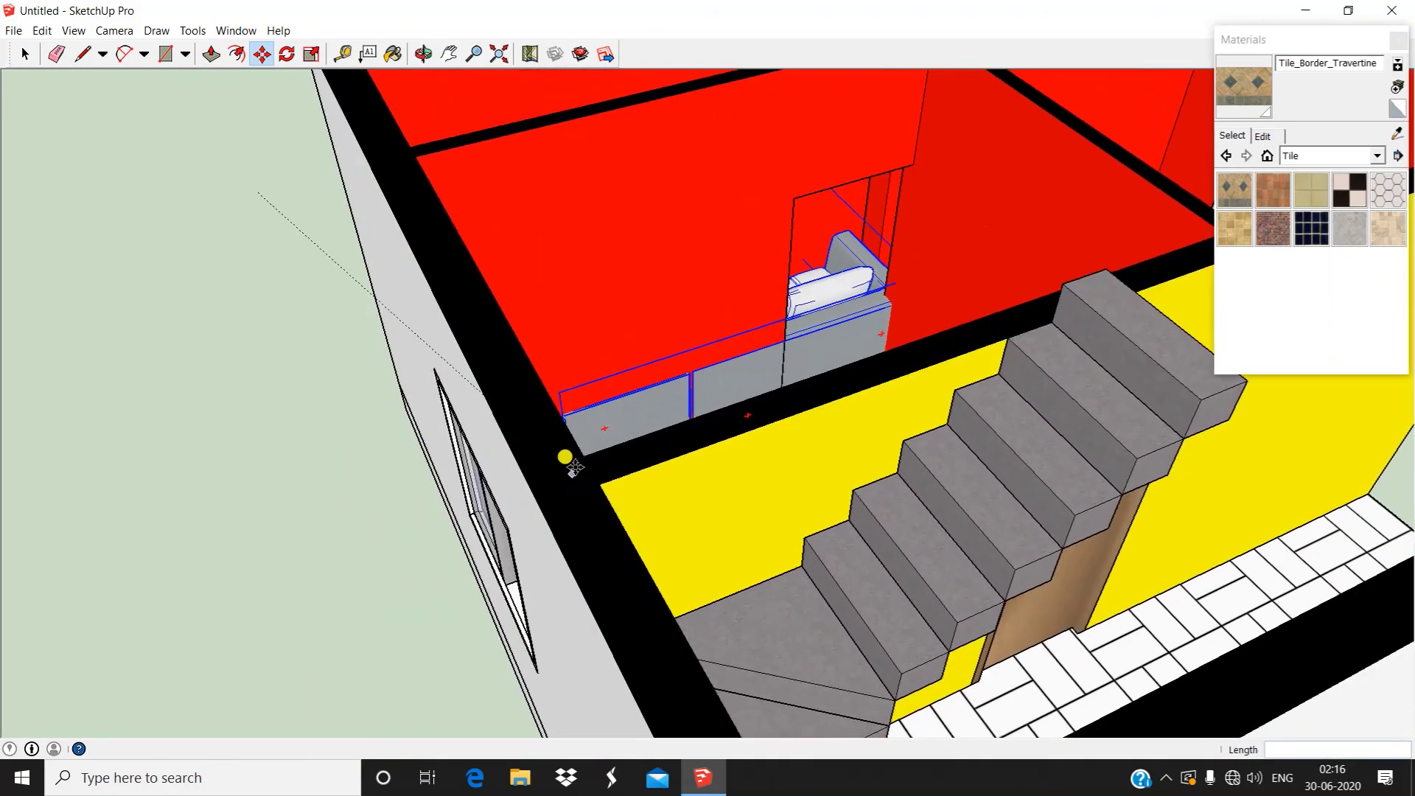
{"action": "middle_click_drag", "start_coordinate": [573, 467], "coordinate": [515, 584]}
{"action": "scroll", "coordinate": [522, 612], "scroll_direction": "up", "scroll_amount": 6}
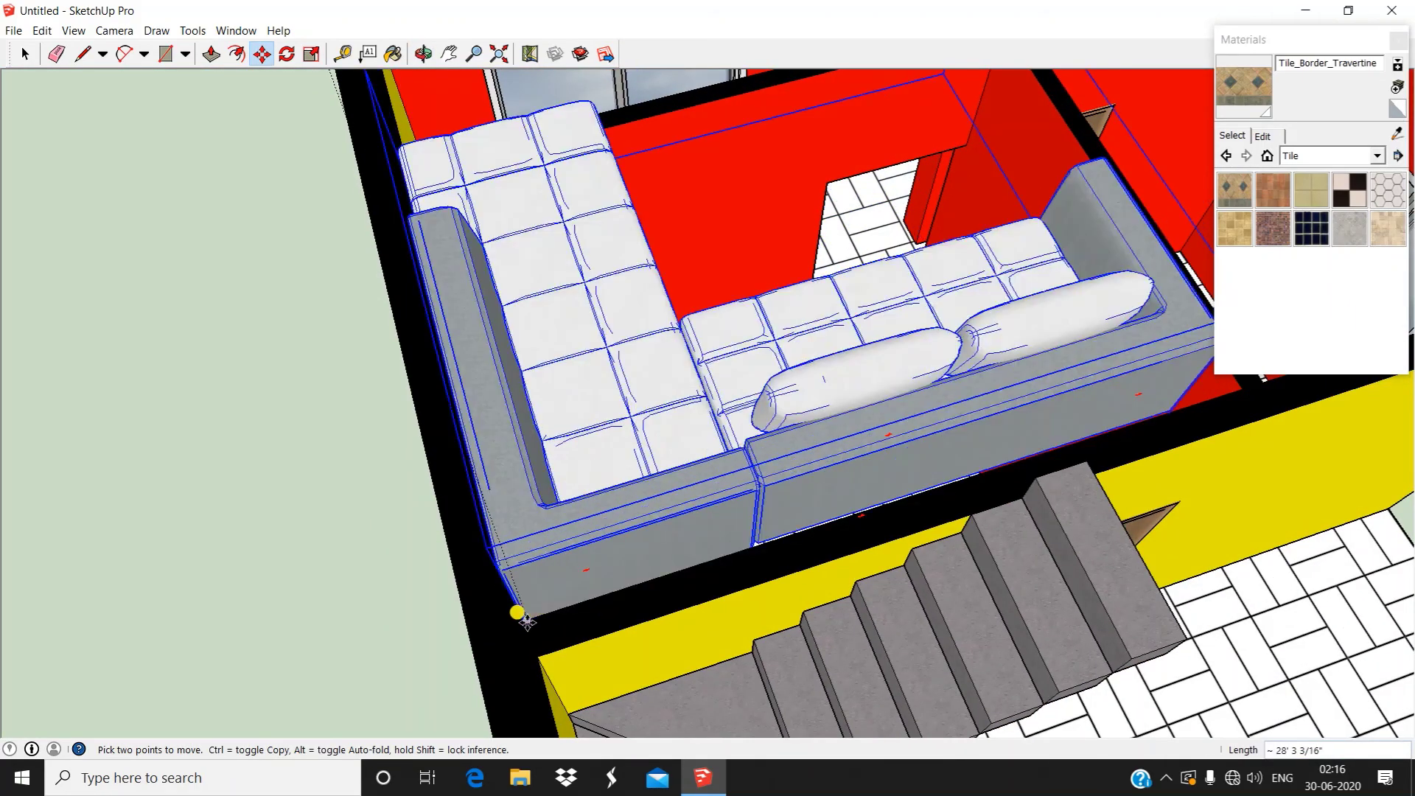
Lower the sofa 10' along the blue axis from the wall tops to the room floor
{"action": "scroll", "coordinate": [573, 553], "scroll_direction": "down", "scroll_amount": 5}
{"action": "middle_click_drag", "start_coordinate": [894, 521], "coordinate": [710, 134]}
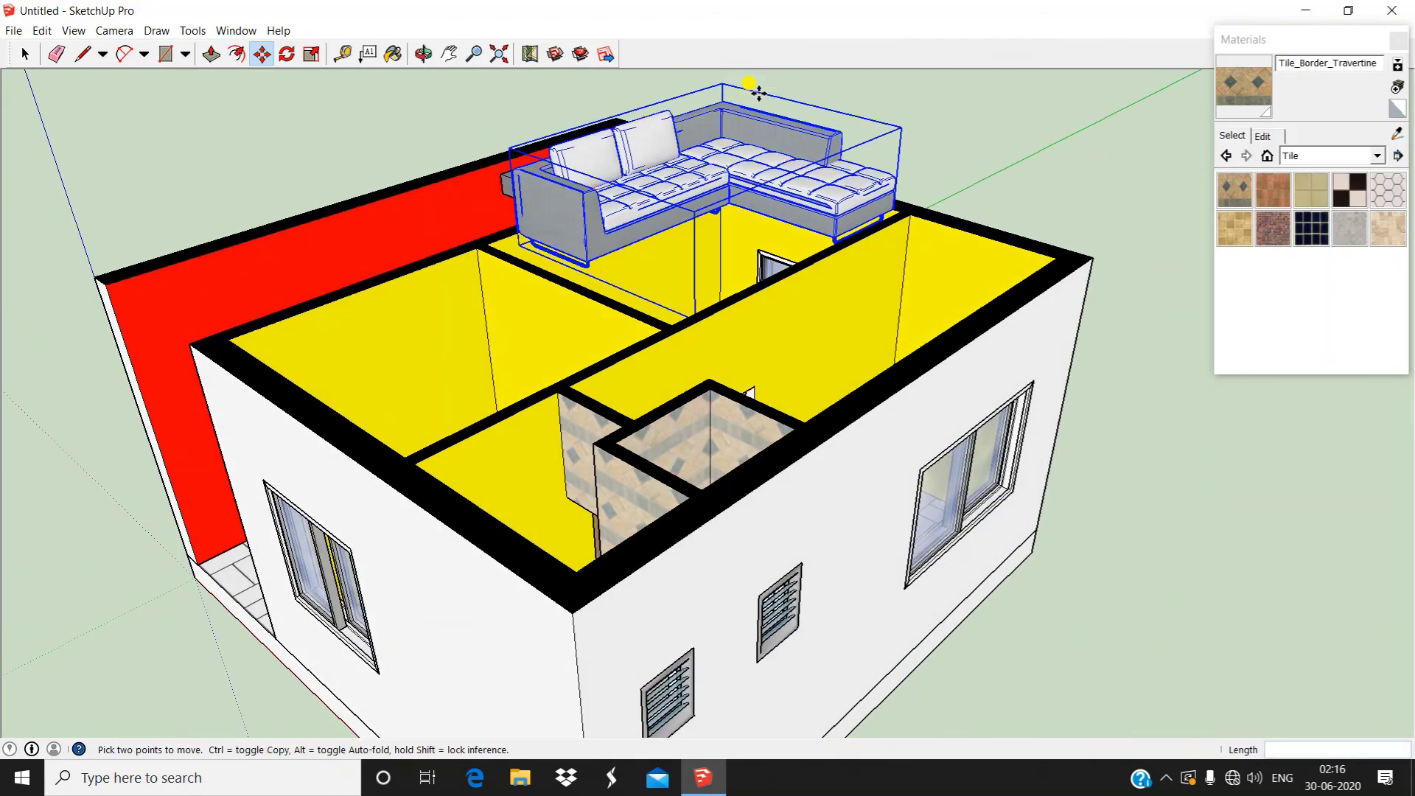
{"action": "middle_click_drag", "start_coordinate": [758, 92], "coordinate": [332, 388]}
{"action": "scroll", "coordinate": [637, 390], "scroll_direction": "up", "scroll_amount": 5}
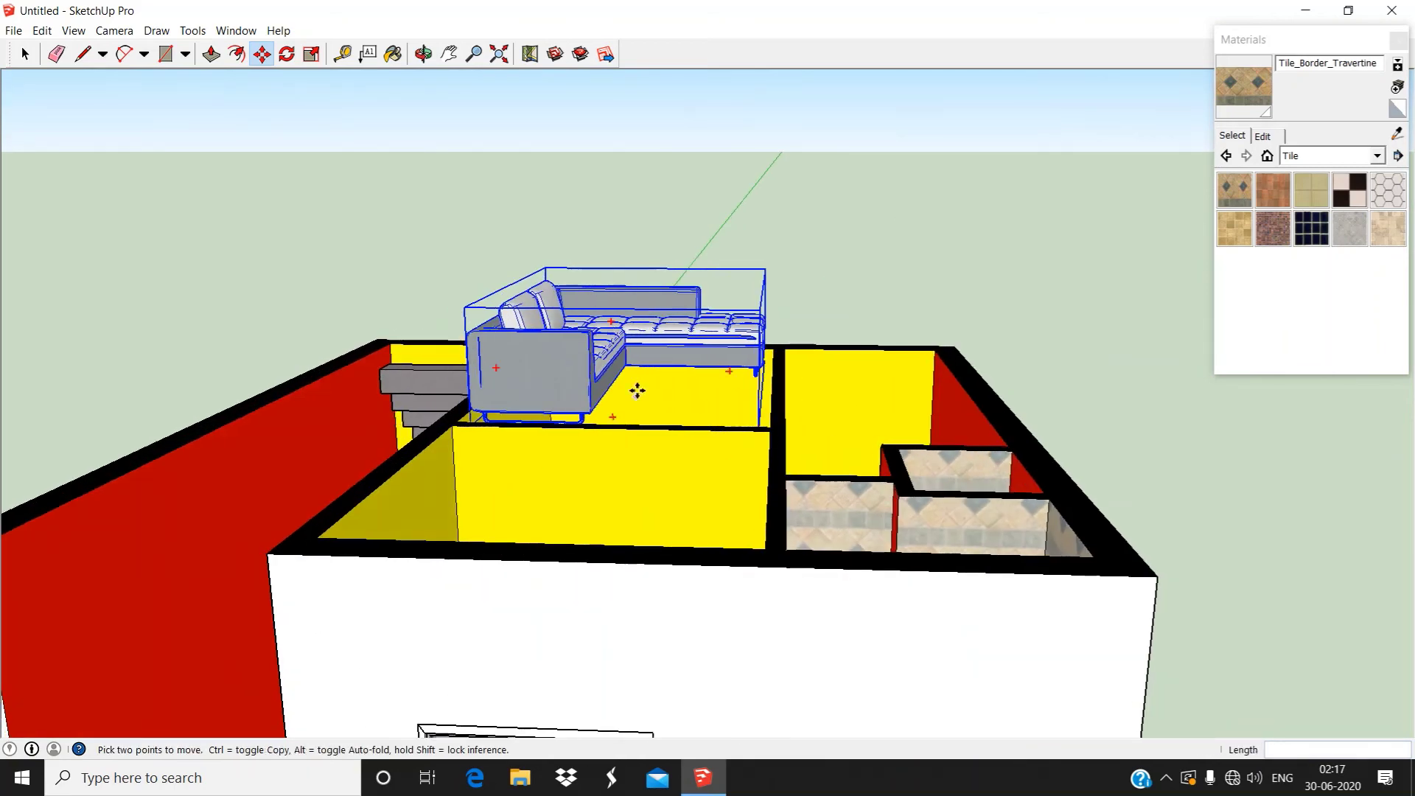
{"action": "middle_click_drag", "start_coordinate": [636, 391], "coordinate": [565, 317]}
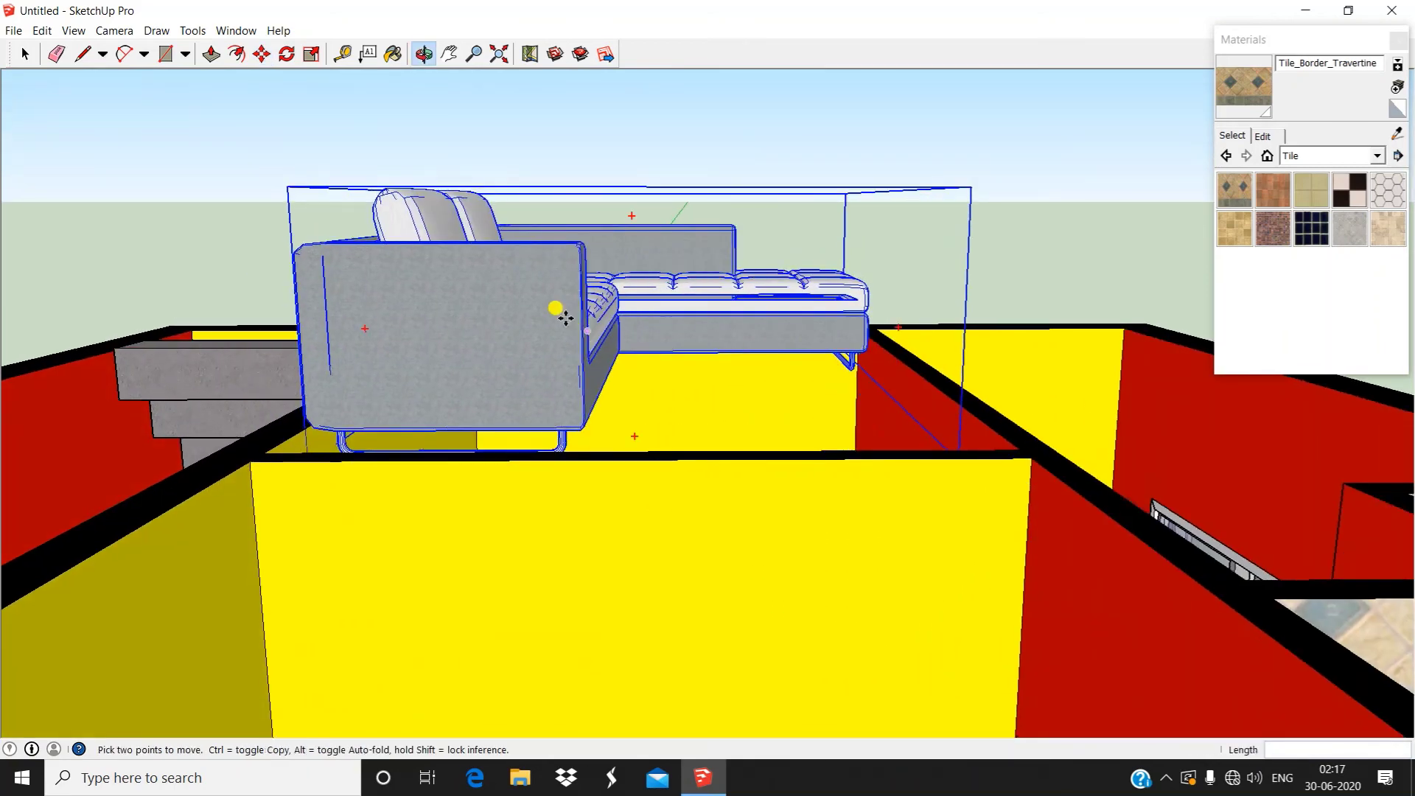
{"action": "left_click", "coordinate": [552, 283]}
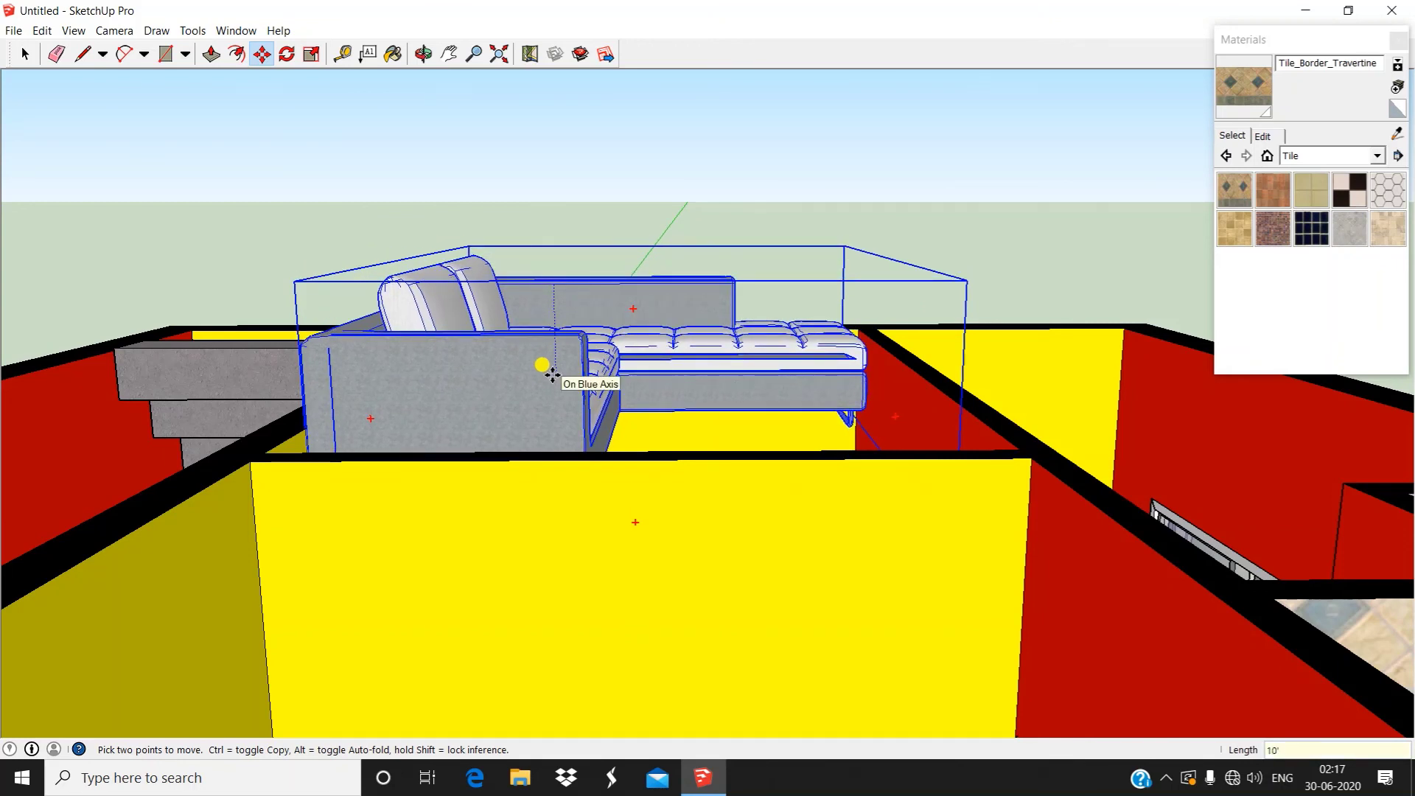
{"action": "key", "text": "Return"}
{"action": "key", "text": "space"}
{"action": "middle_click_drag", "start_coordinate": [558, 373], "coordinate": [656, 398]}
{"action": "left_click", "coordinate": [802, 130]}
{"action": "scroll", "coordinate": [793, 137], "scroll_direction": "down", "scroll_amount": 2}
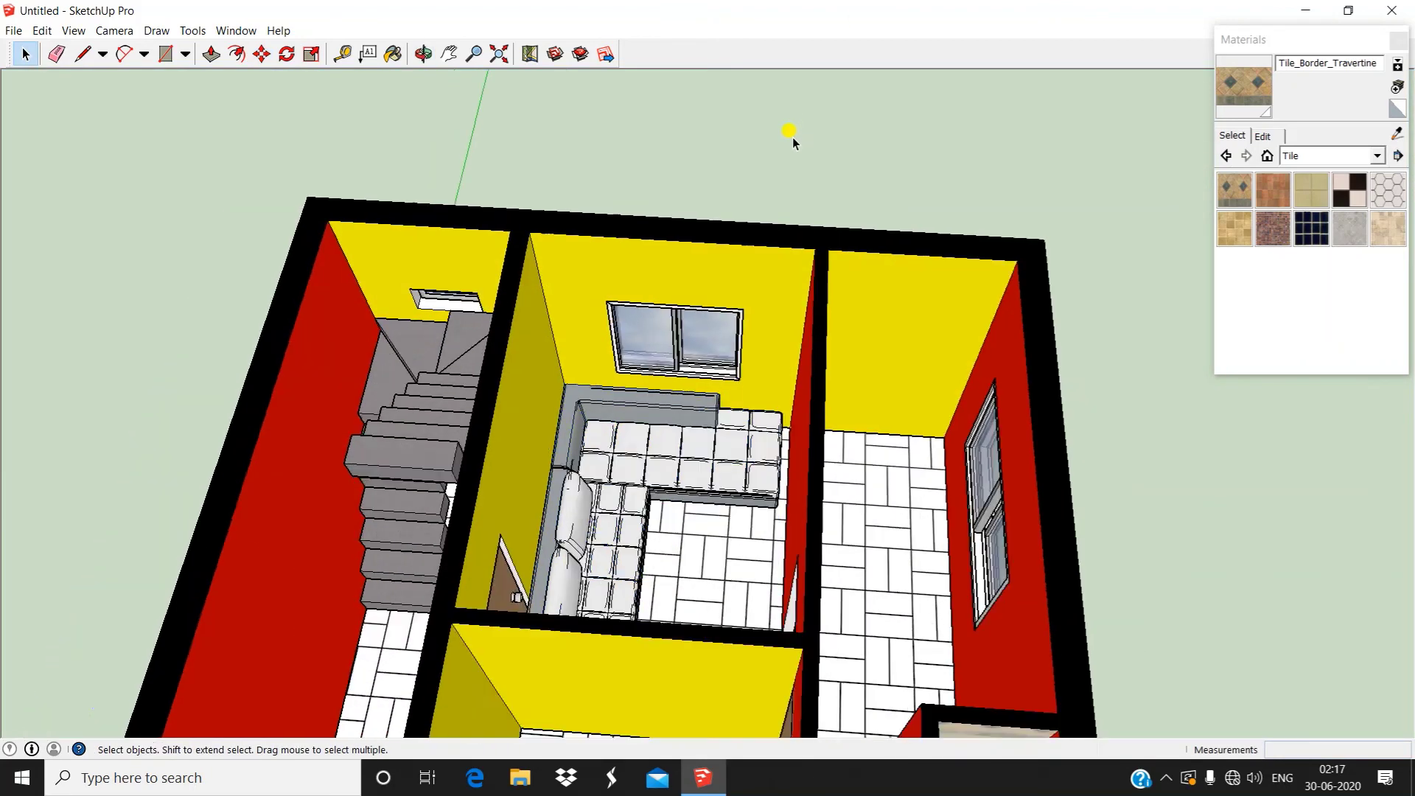
Scale the sofa along the red axis to shorten its cushioned side so it clears the wooden door
{"action": "middle_click_drag", "start_coordinate": [793, 138], "coordinate": [670, 467]}
{"action": "scroll", "coordinate": [739, 335], "scroll_direction": "up", "scroll_amount": 4}
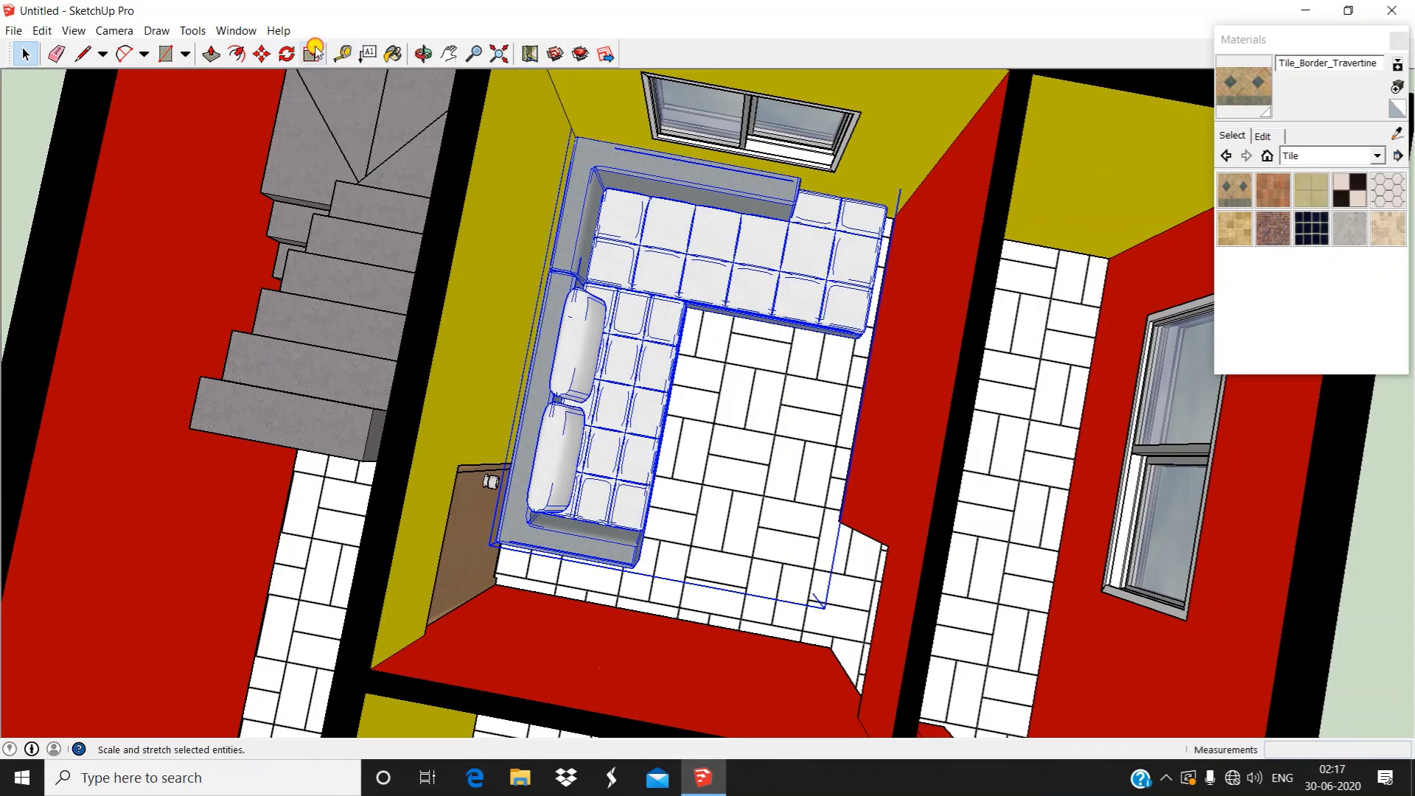
{"action": "scroll", "coordinate": [732, 427], "scroll_direction": "down", "scroll_amount": 1}
{"action": "scroll", "coordinate": [648, 581], "scroll_direction": "up", "scroll_amount": 4}
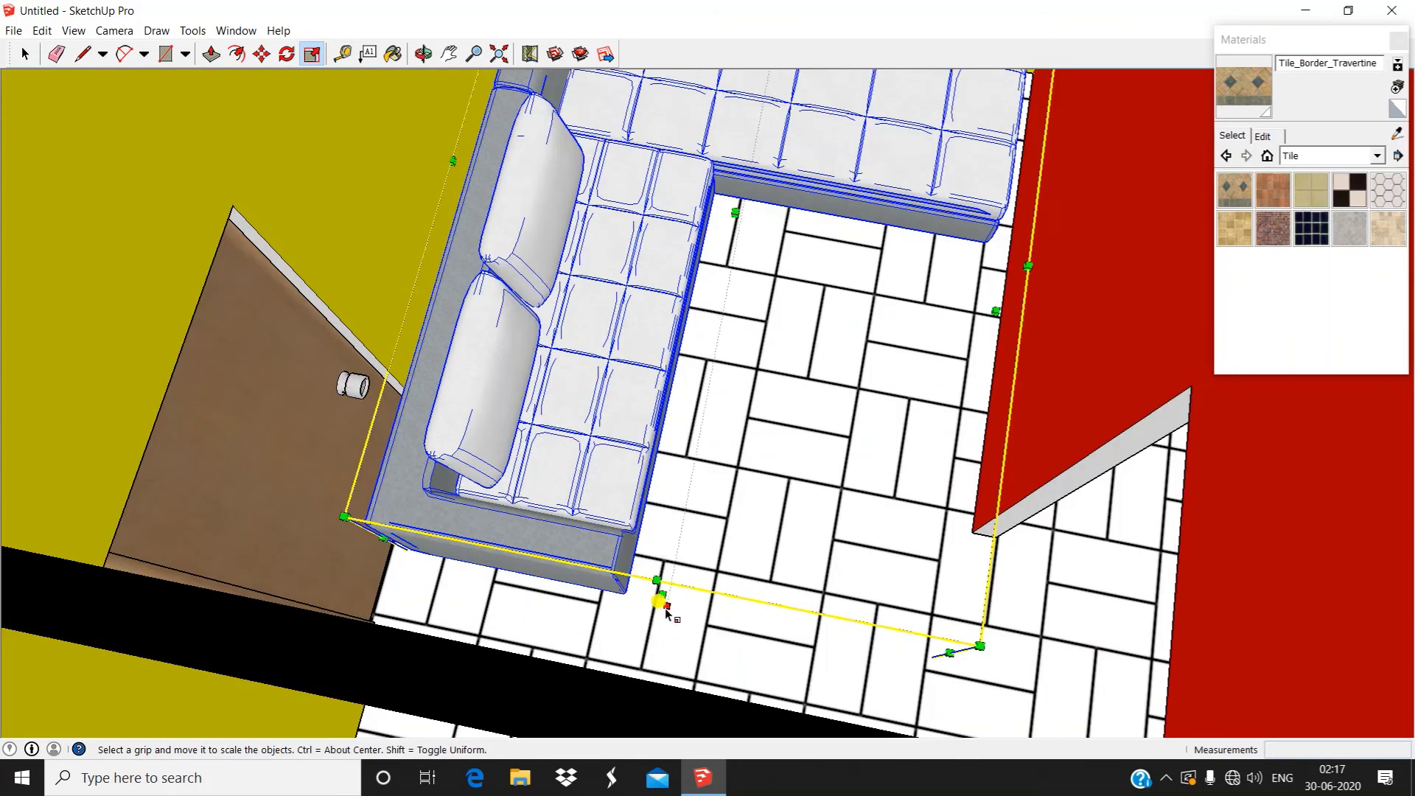
{"action": "left_click_drag", "start_coordinate": [656, 586], "coordinate": [343, 320]}
{"action": "scroll", "coordinate": [353, 330], "scroll_direction": "down", "scroll_amount": 3}
{"action": "middle_click_drag", "start_coordinate": [353, 330], "coordinate": [354, 357]}
{"action": "scroll", "coordinate": [545, 384], "scroll_direction": "up", "scroll_amount": 3}
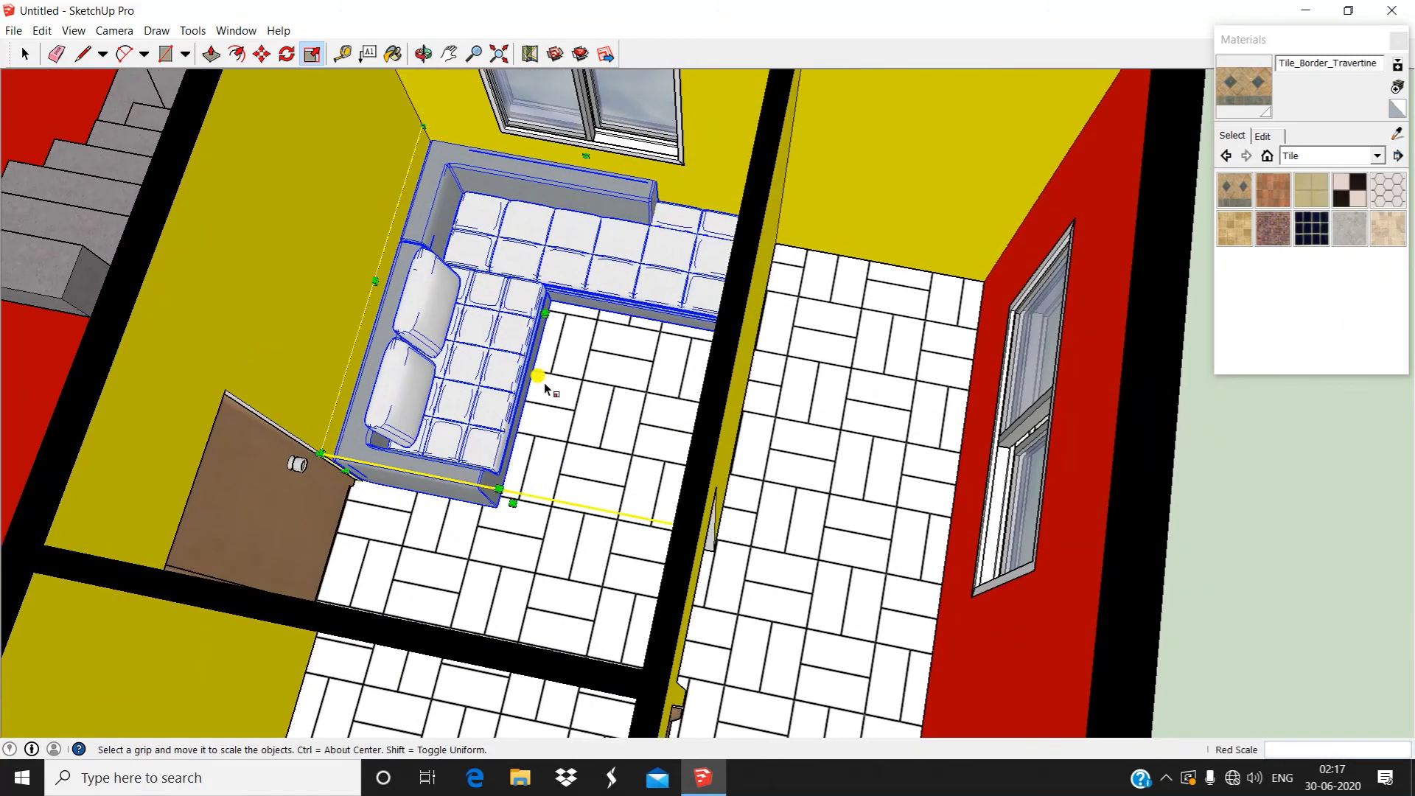
Scale the sofa along the green axis by about 1.04 so its open end meets the red wall
{"action": "middle_click_drag", "start_coordinate": [590, 346], "coordinate": [612, 383]}
{"action": "scroll", "coordinate": [711, 266], "scroll_direction": "up", "scroll_amount": 2}
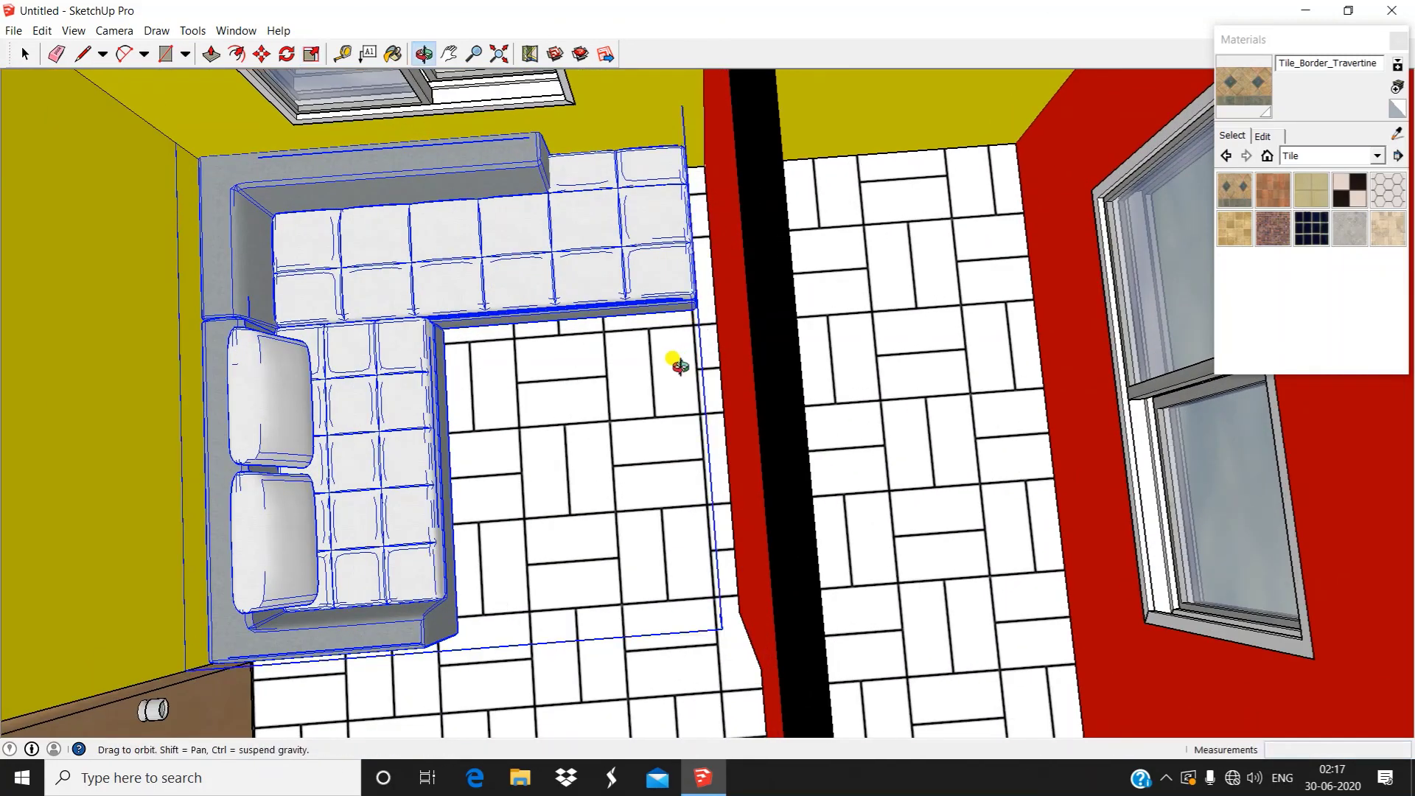
{"action": "key", "text": "s"}
{"action": "scroll", "coordinate": [696, 364], "scroll_direction": "up", "scroll_amount": 2}
{"action": "left_click_drag", "start_coordinate": [696, 364], "coordinate": [780, 374]}
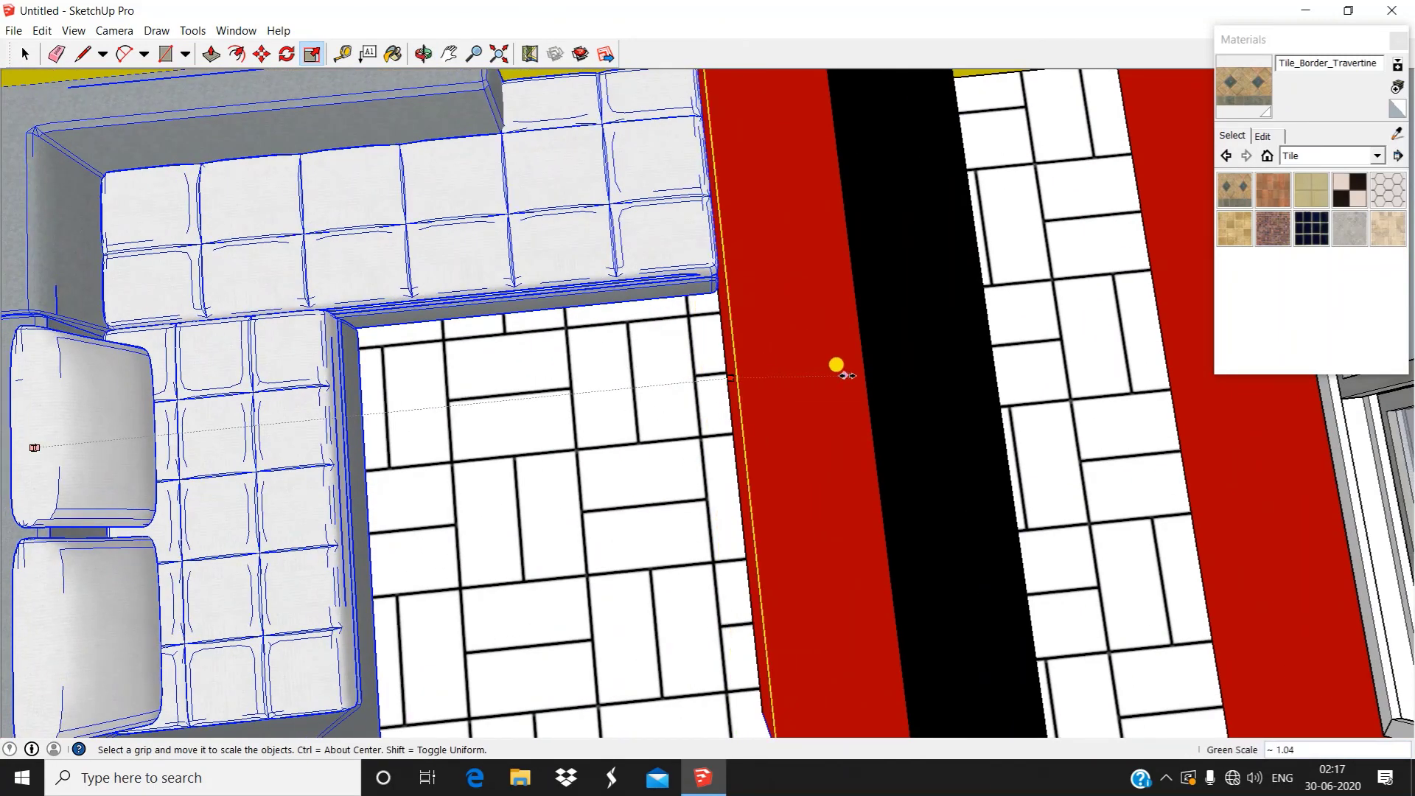
{"action": "scroll", "coordinate": [718, 359], "scroll_direction": "down", "scroll_amount": 6}
{"action": "key", "text": "space"}
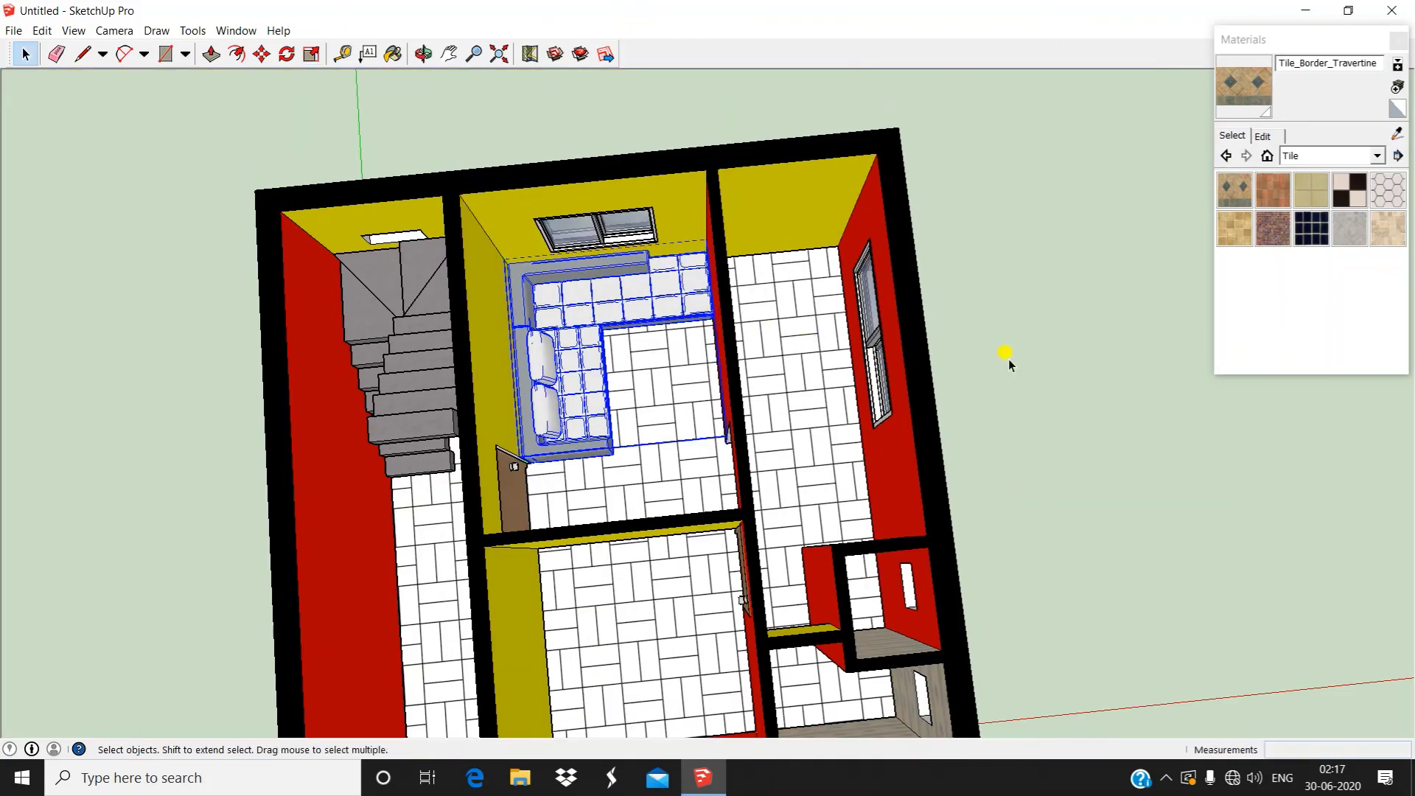
Examine the fitted sofa, the unfurnished rooms and the whole house from above and from the front
{"action": "middle_click_drag", "start_coordinate": [254, 463], "coordinate": [979, 383]}
{"action": "scroll", "coordinate": [568, 423], "scroll_direction": "up", "scroll_amount": 6}
{"action": "scroll", "coordinate": [504, 419], "scroll_direction": "up", "scroll_amount": 3}
{"action": "scroll", "coordinate": [420, 364], "scroll_direction": "down", "scroll_amount": 5}
{"action": "scroll", "coordinate": [694, 318], "scroll_direction": "down", "scroll_amount": 4}
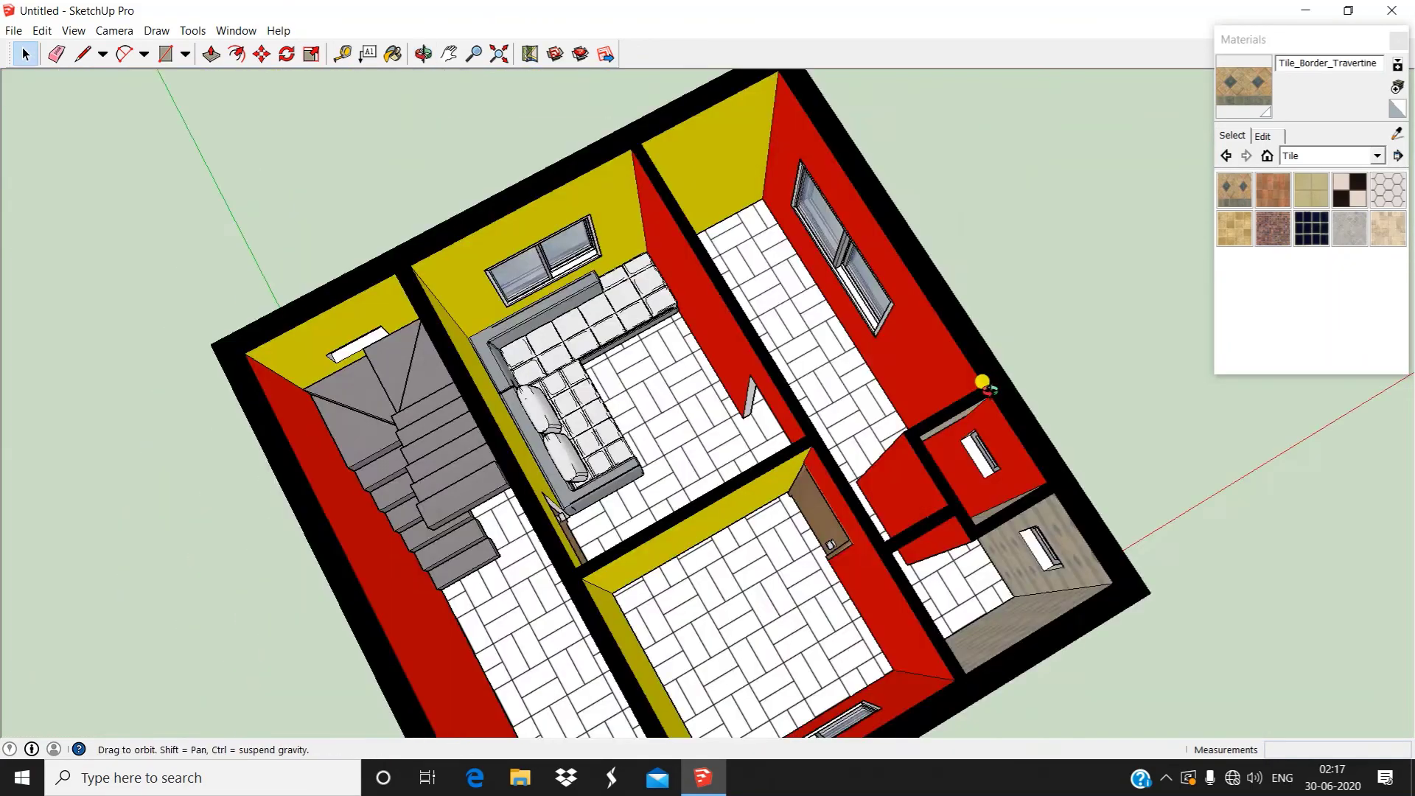
{"action": "scroll", "coordinate": [713, 331], "scroll_direction": "up", "scroll_amount": 4}
{"action": "middle_click_drag", "start_coordinate": [715, 302], "coordinate": [586, 394]}
{"action": "scroll", "coordinate": [523, 335], "scroll_direction": "down", "scroll_amount": 3}
{"action": "scroll", "coordinate": [586, 394], "scroll_direction": "up", "scroll_amount": 4}
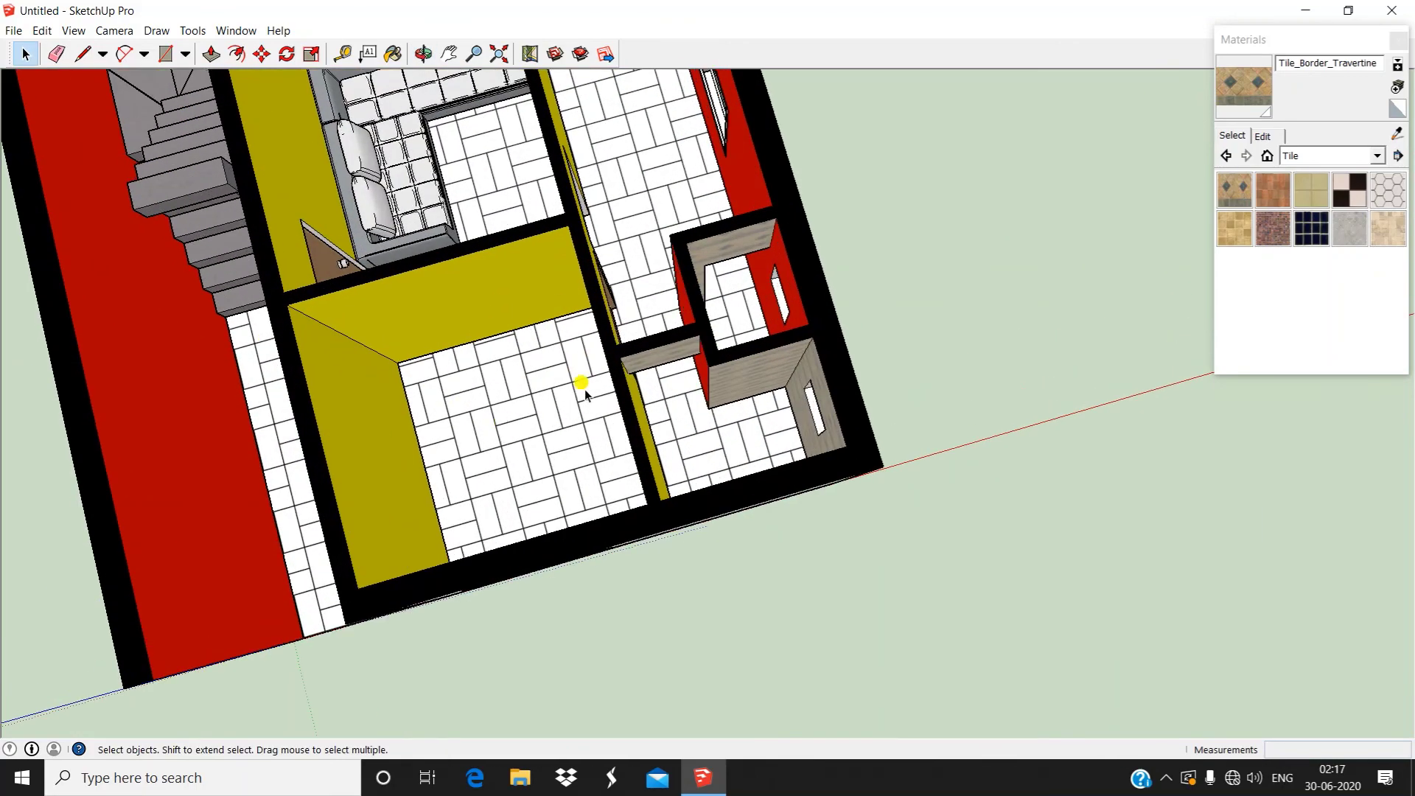
{"action": "middle_click_drag", "start_coordinate": [741, 403], "coordinate": [789, 322]}
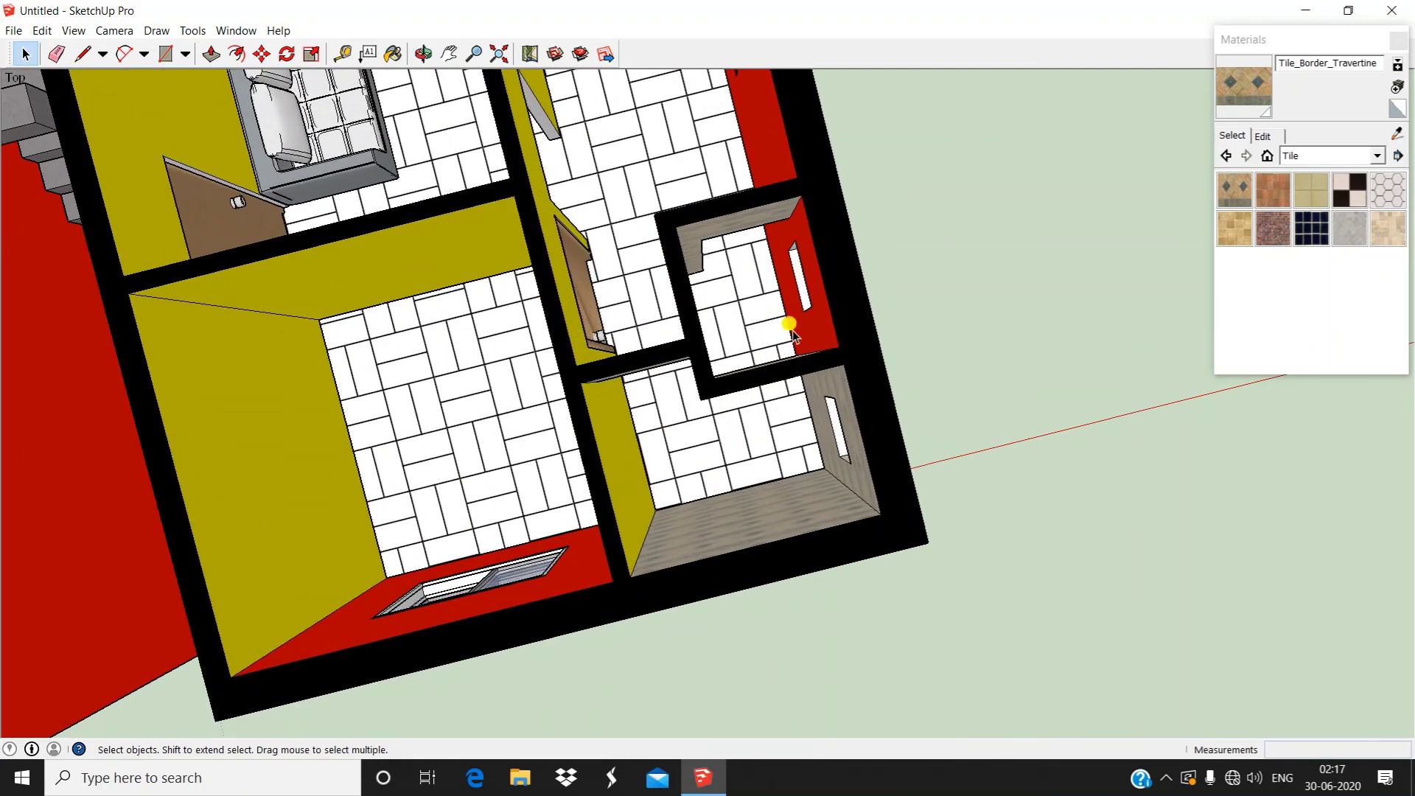
{"action": "scroll", "coordinate": [742, 307], "scroll_direction": "down", "scroll_amount": 3}
{"action": "scroll", "coordinate": [770, 306], "scroll_direction": "up", "scroll_amount": 3}
{"action": "scroll", "coordinate": [770, 306], "scroll_direction": "down", "scroll_amount": 5}
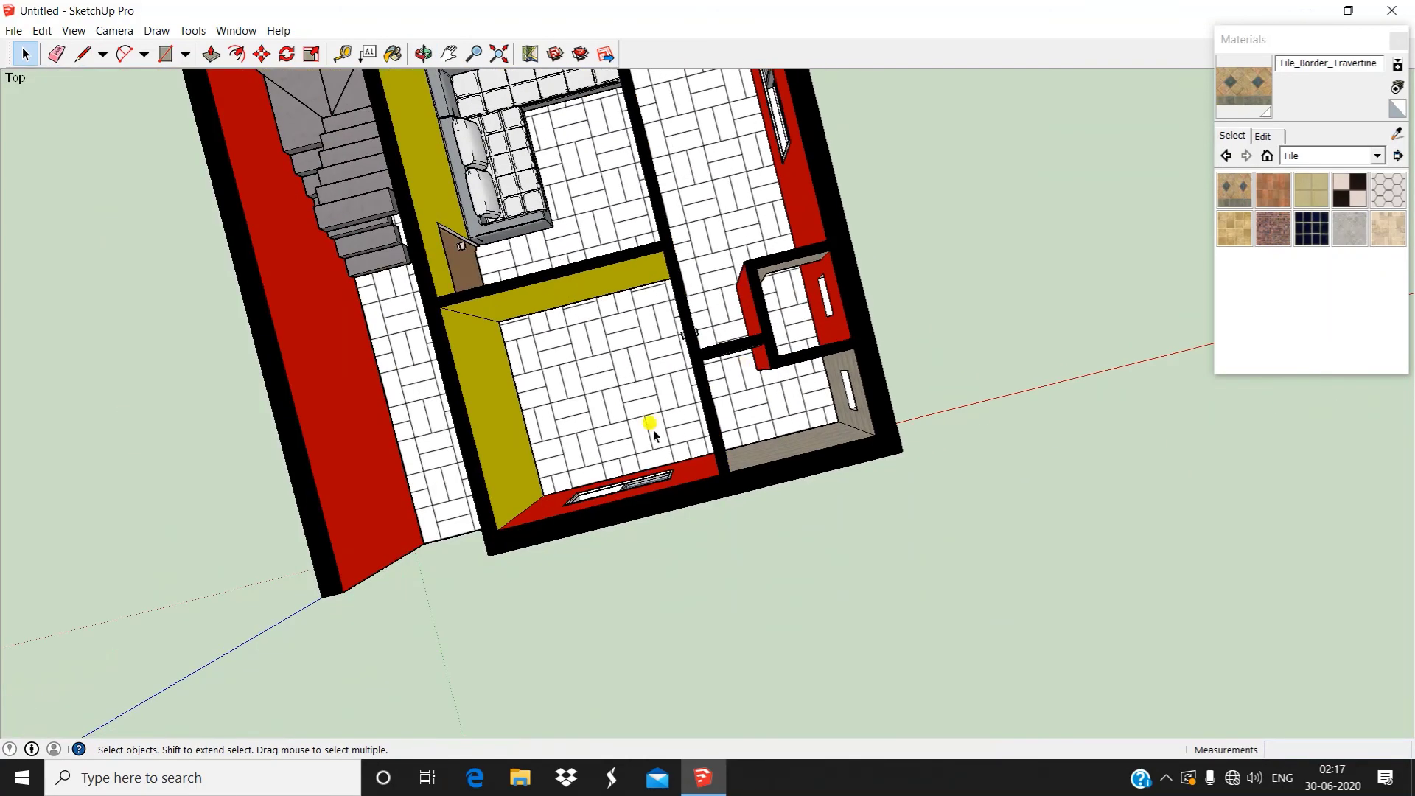
{"action": "middle_click_drag", "start_coordinate": [648, 426], "coordinate": [745, 398]}
{"action": "scroll", "coordinate": [726, 233], "scroll_direction": "down", "scroll_amount": 5}
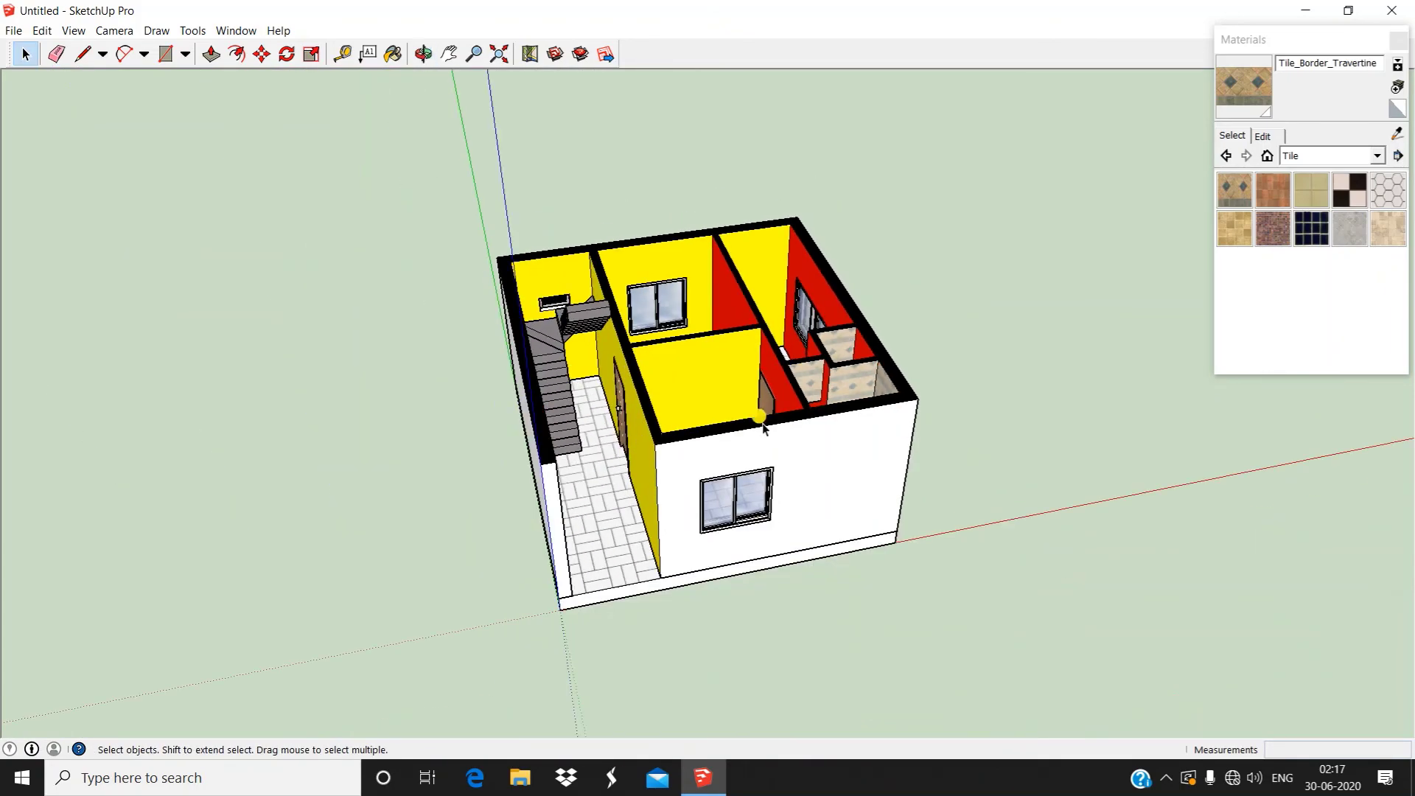
{"action": "middle_click_drag", "start_coordinate": [727, 233], "coordinate": [641, 413]}
{"action": "scroll", "coordinate": [682, 355], "scroll_direction": "up", "scroll_amount": 2}
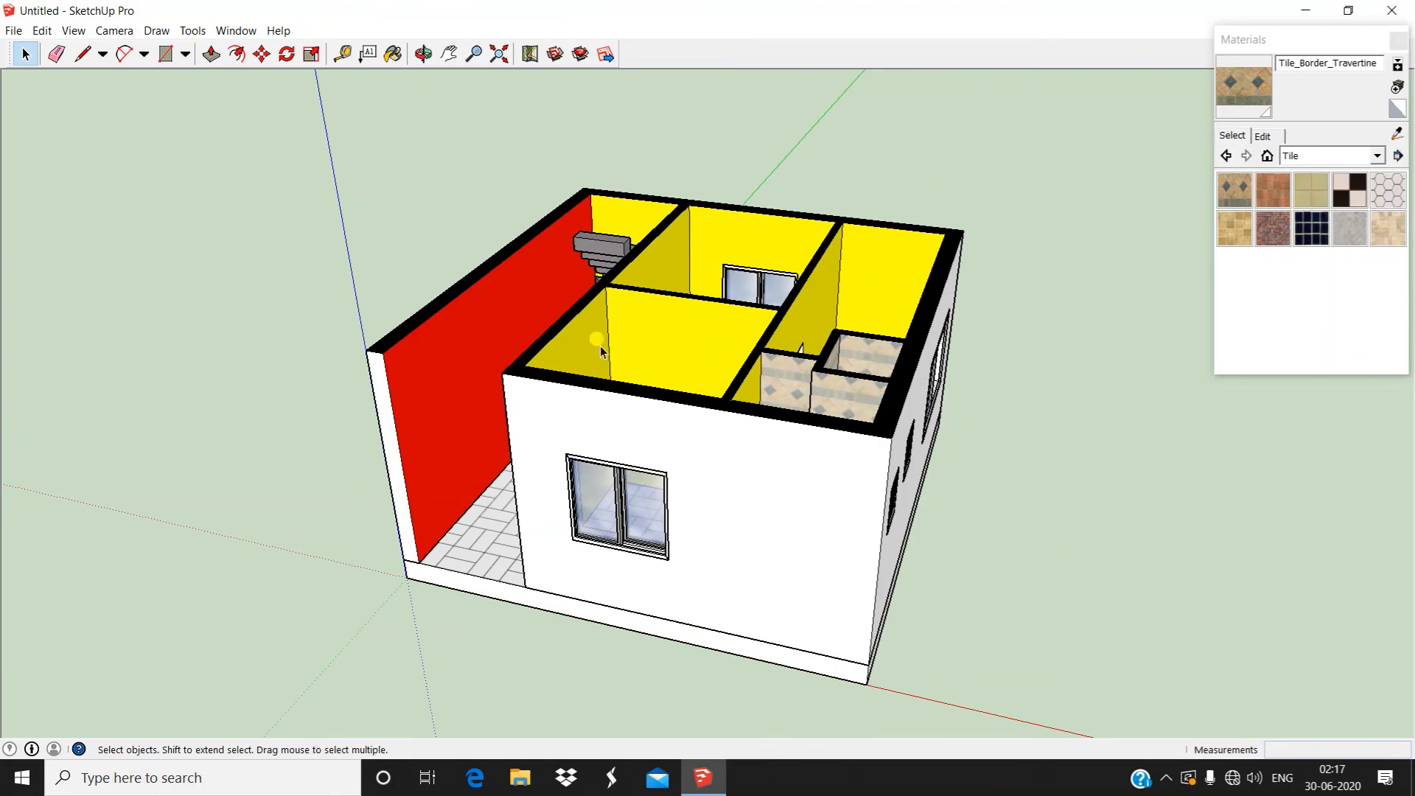
{"action": "middle_click_drag", "start_coordinate": [672, 328], "coordinate": [776, 553]}
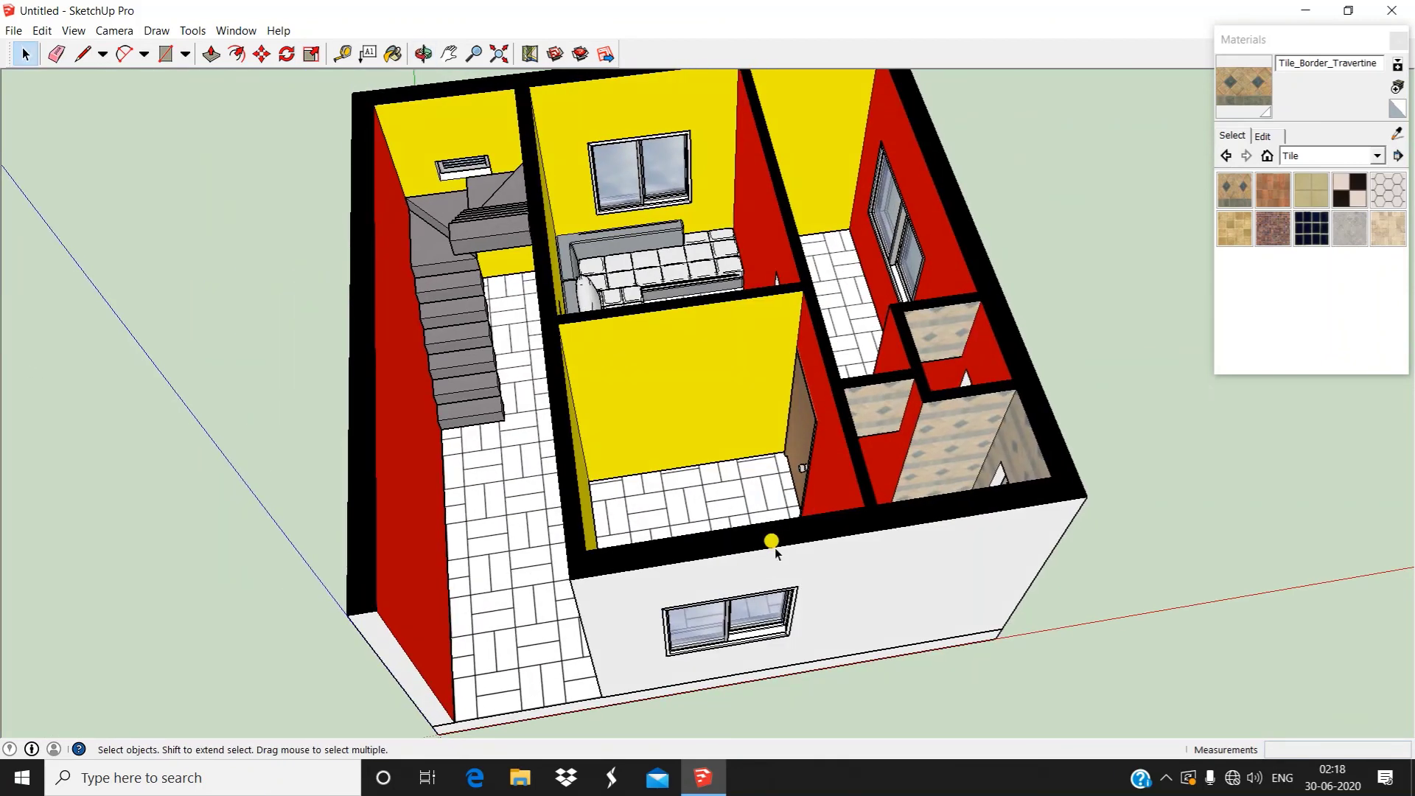